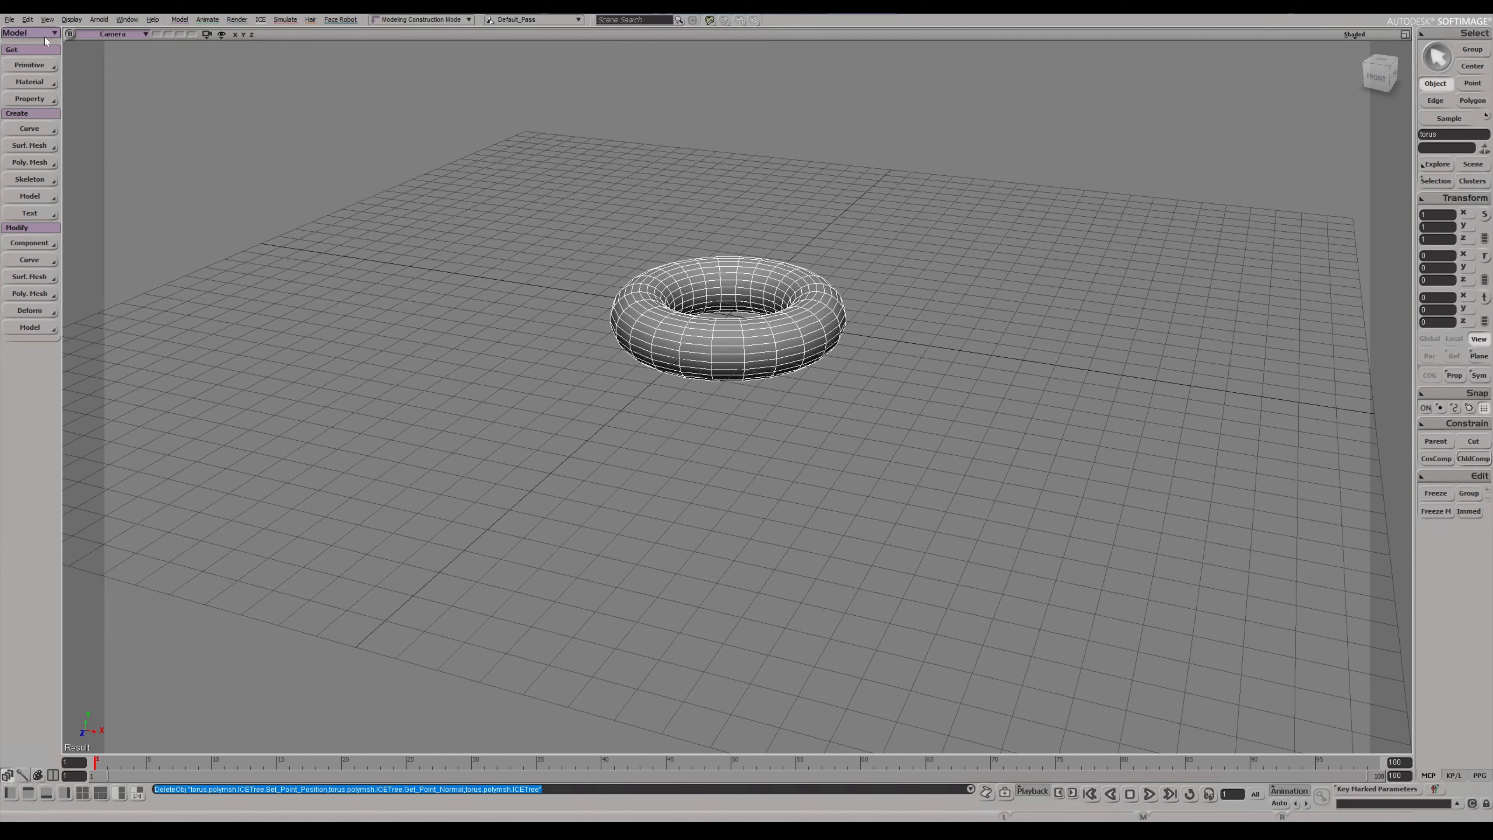
# - Open the ICE Tree editor for the torus and create an ICE tree, placing its node to leave room for inputs
pyautogui.click(46, 19)
pyautogui.moveTo(94, 61)
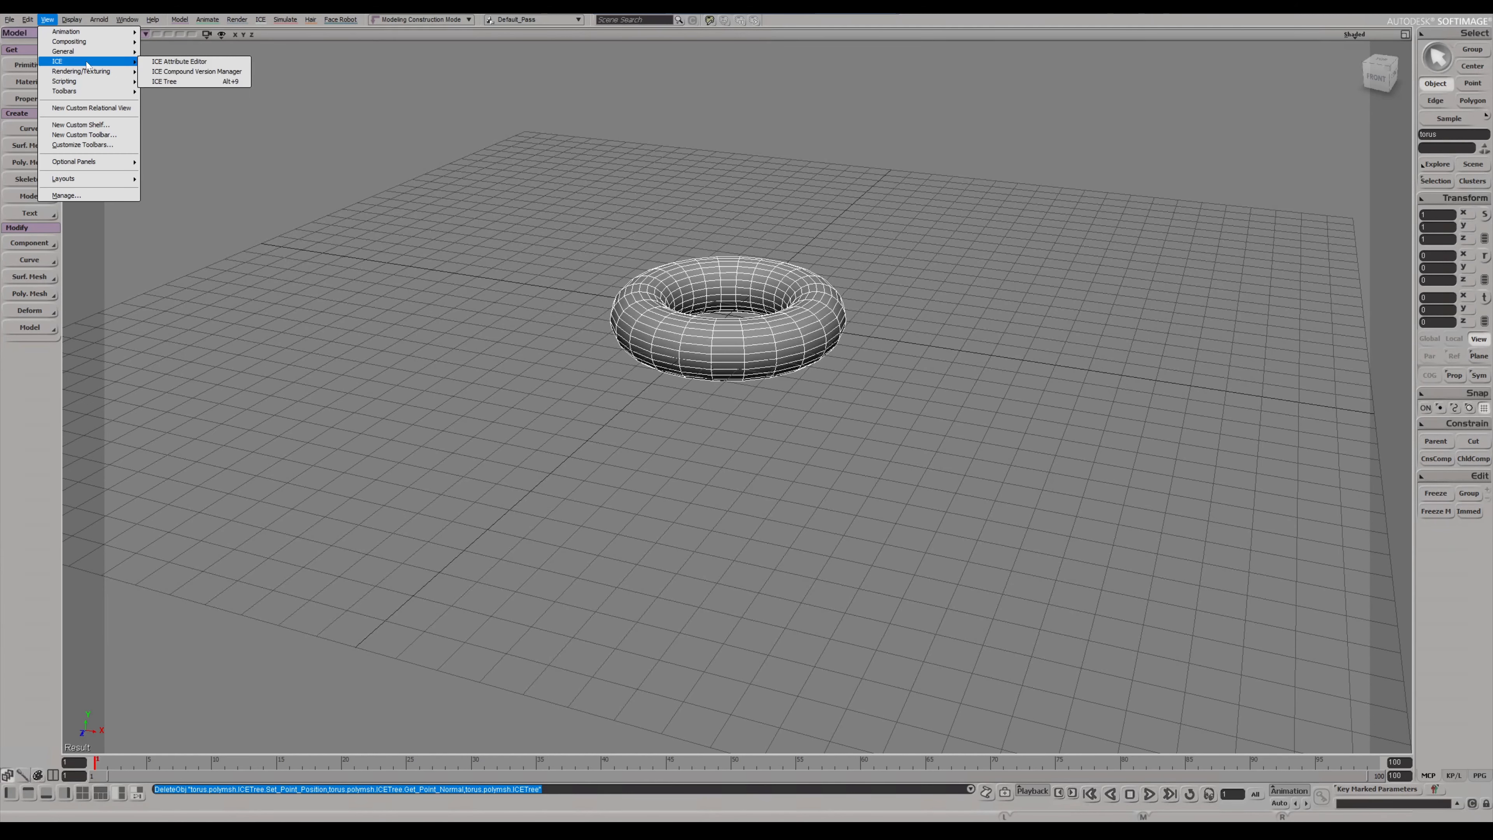
pyautogui.click(171, 82)
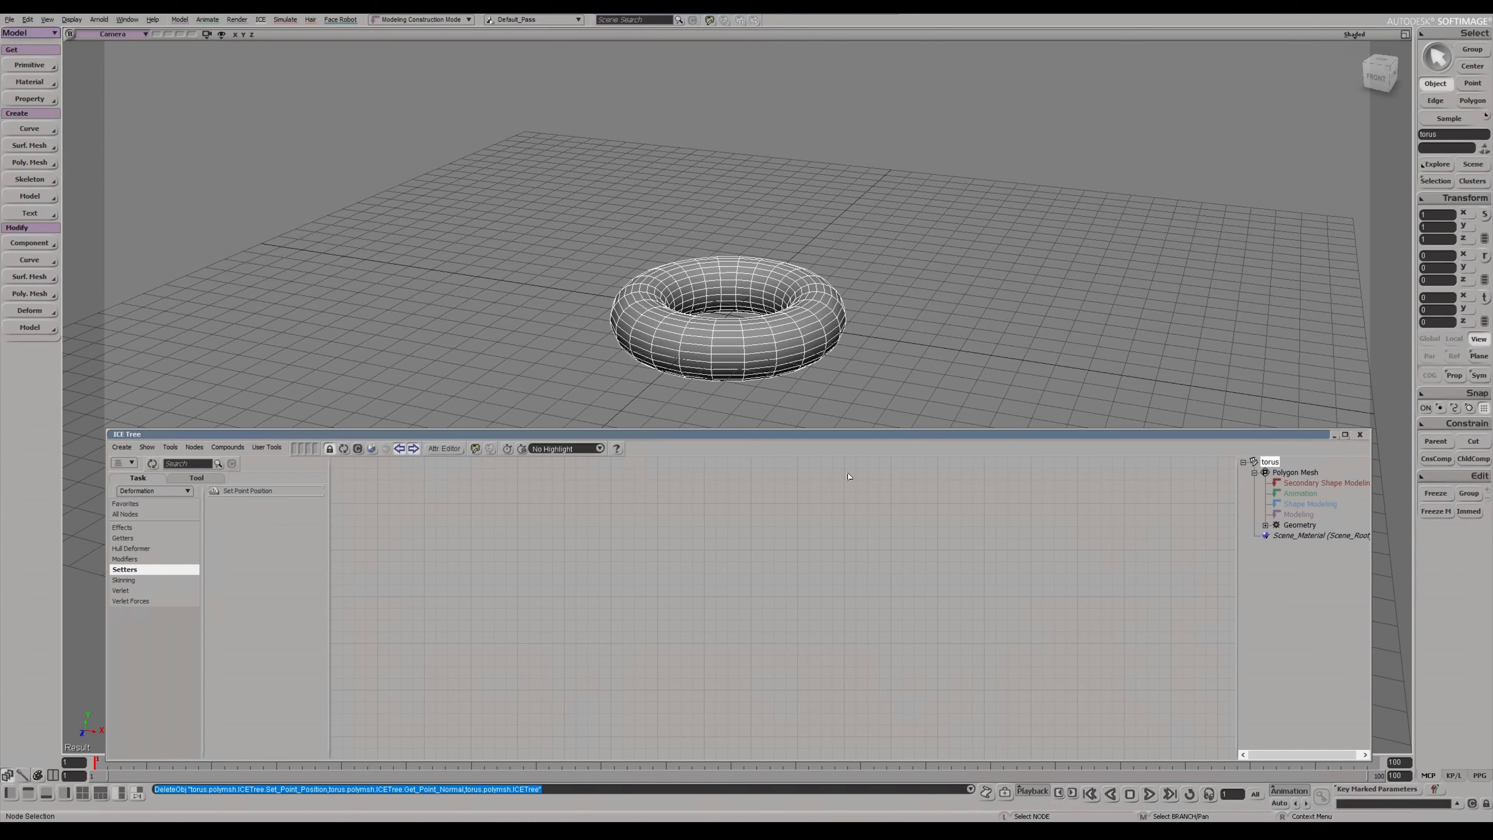
pyautogui.click(128, 450)
pyautogui.click(136, 460)
pyautogui.moveTo(805, 594); pyautogui.dragTo(1026, 592)
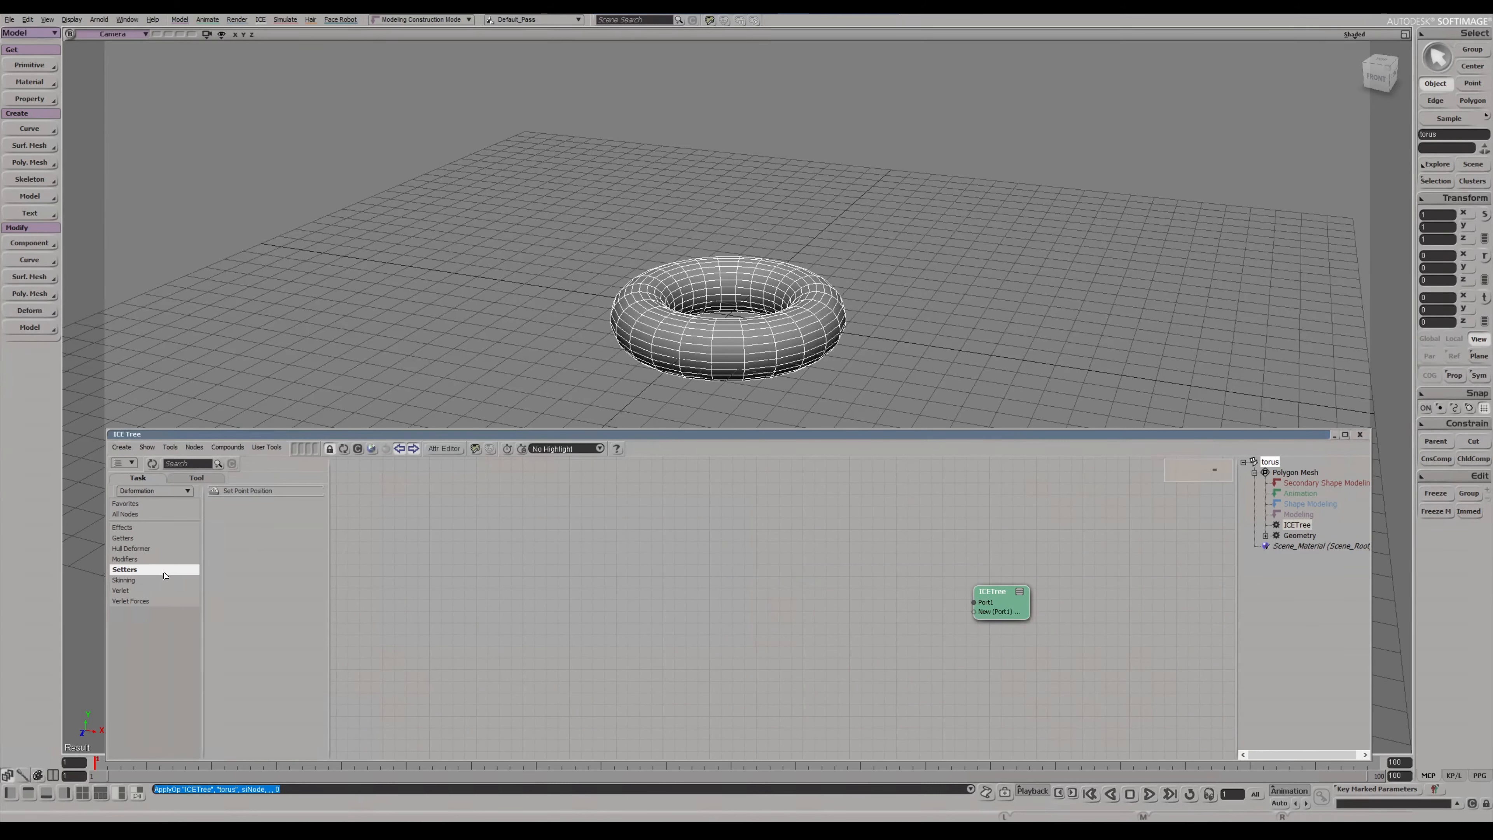
# - Add Set Point Position and Get Point Position nodes and wire them in sequence into Port1 of the ICETree node
pyautogui.moveTo(240, 493); pyautogui.dragTo(726, 553)
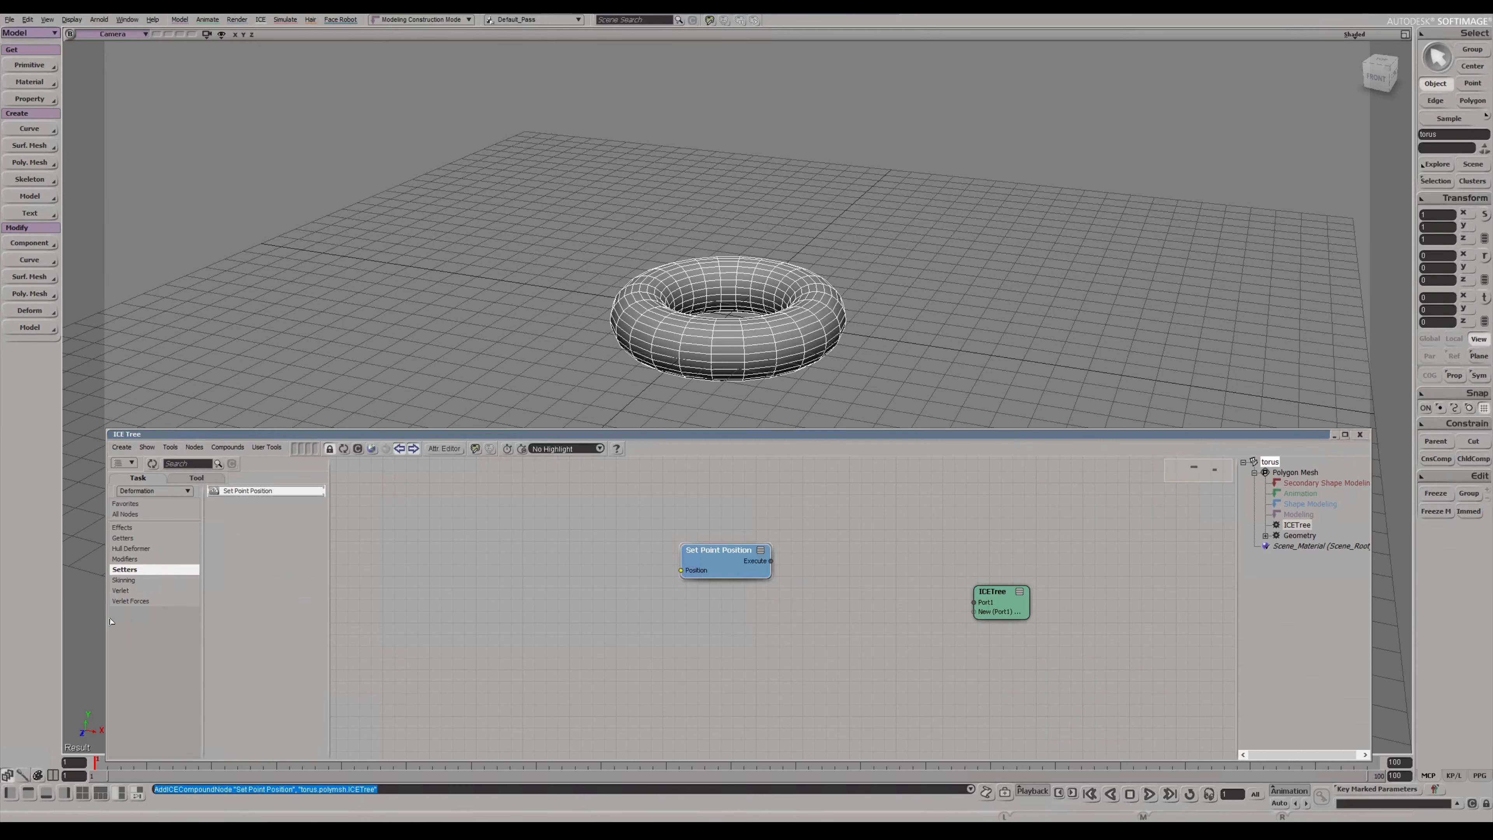
pyautogui.click(125, 539)
pyautogui.moveTo(253, 562); pyautogui.dragTo(1048, 600)
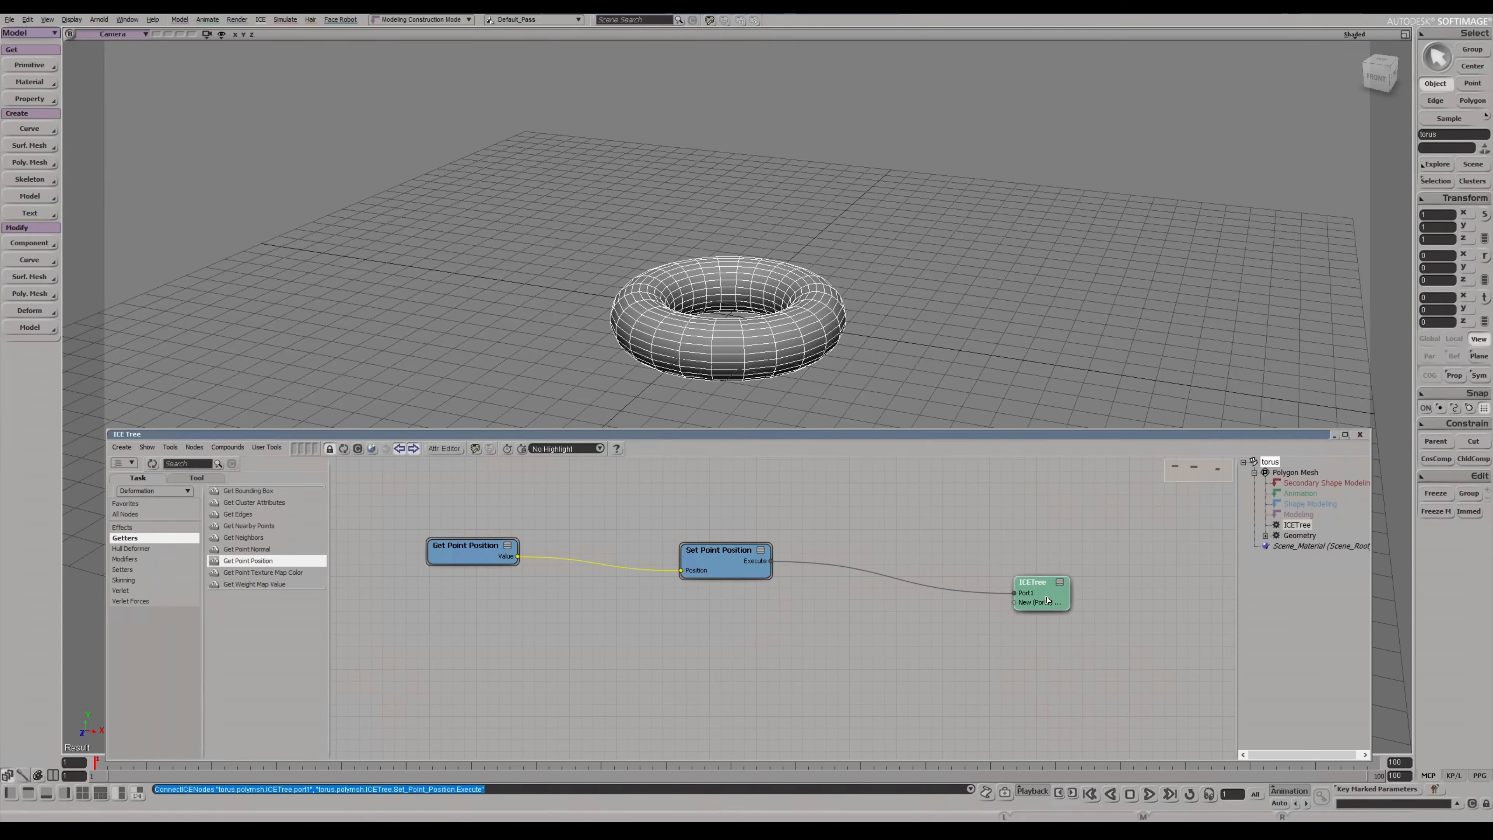
# - Insert an Add node between Get Point Position and Set Point Position, using its Value1 input
pyautogui.moveTo(694, 550); pyautogui.dragTo(774, 557)
pyautogui.click(186, 464)
pyautogui.write('add')
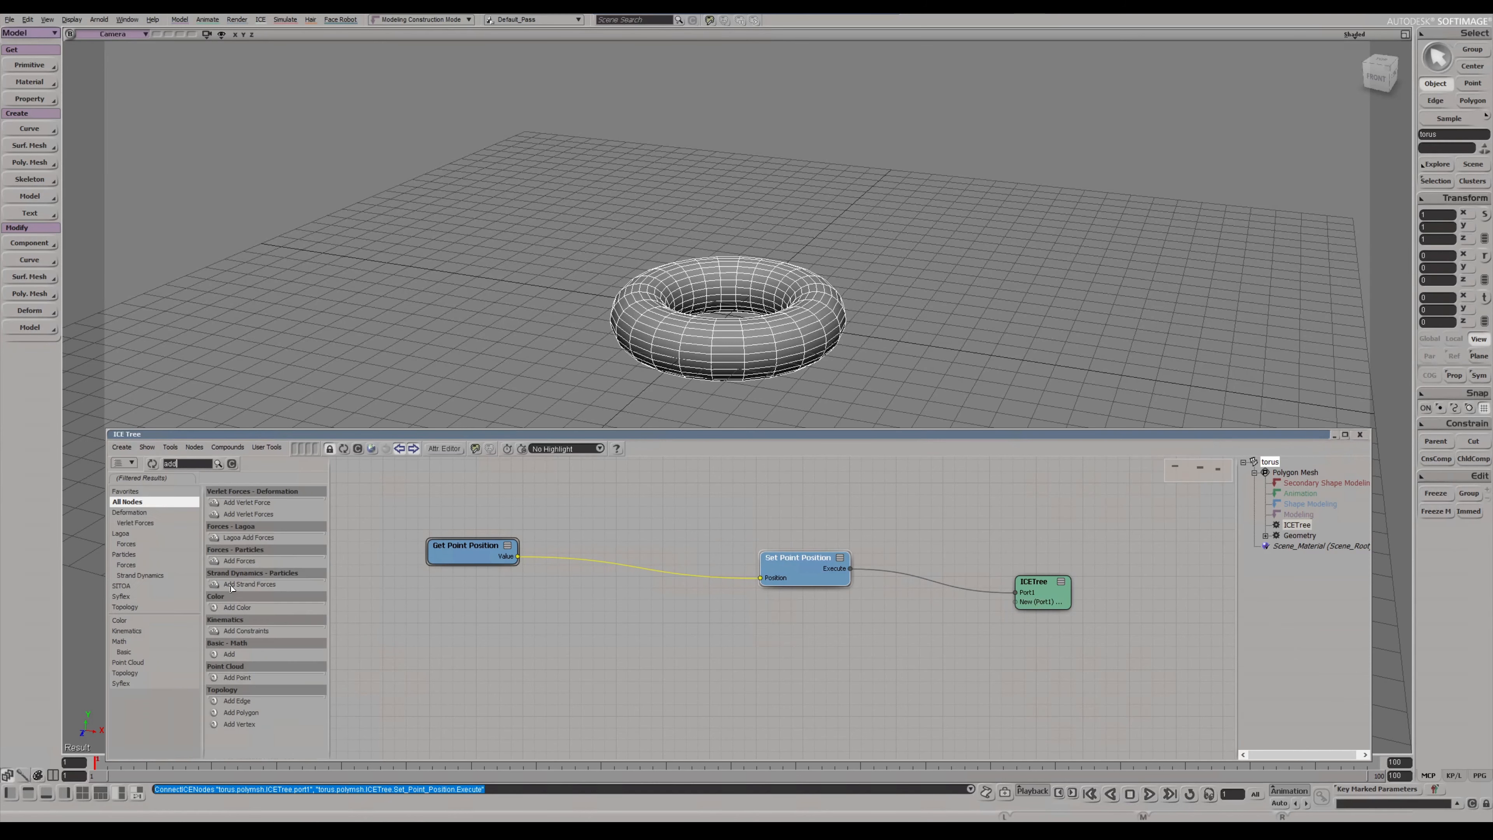
pyautogui.moveTo(229, 657); pyautogui.dragTo(612, 618)
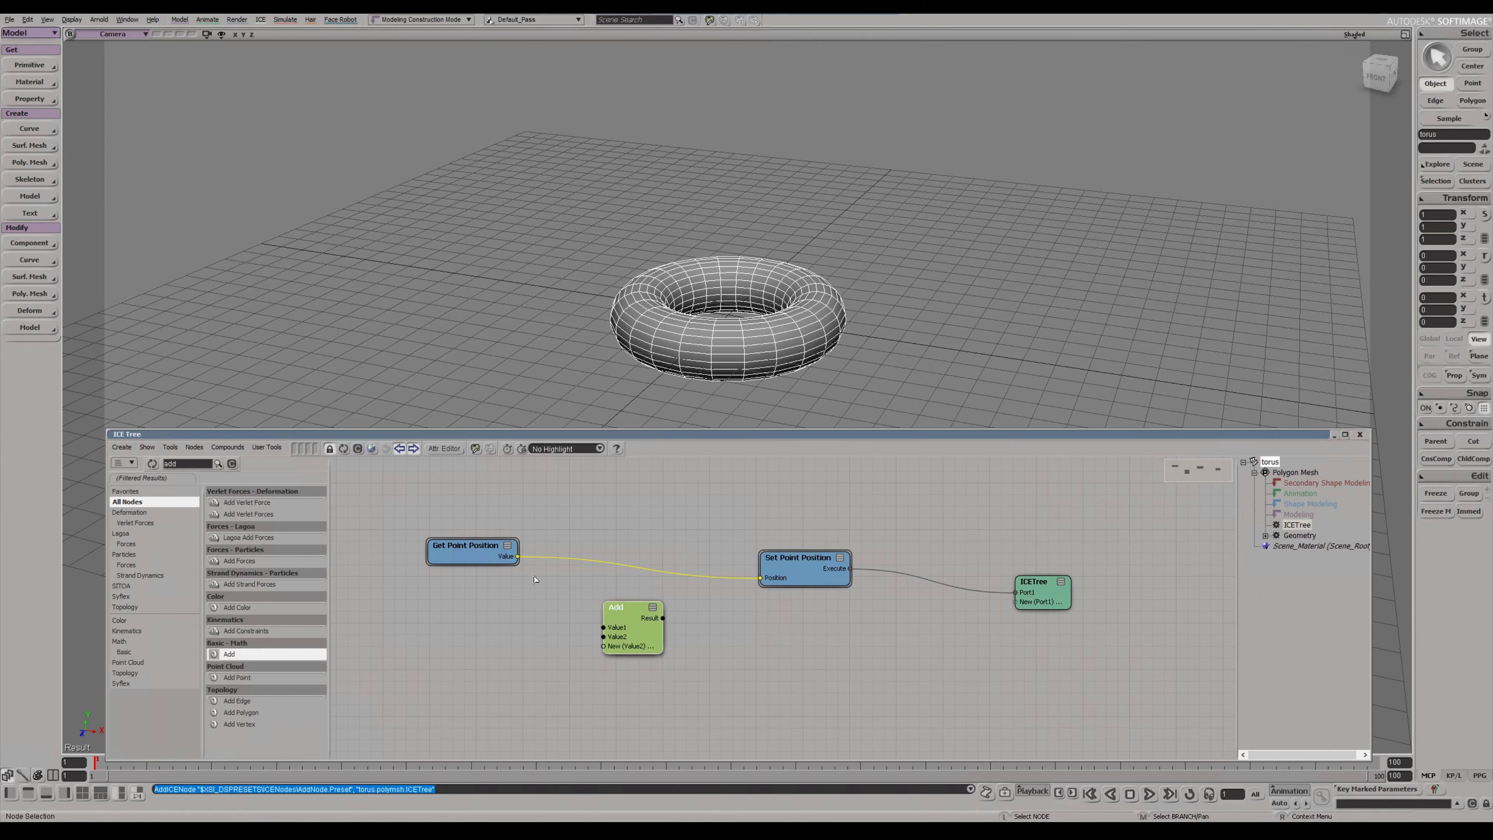
pyautogui.moveTo(516, 556); pyautogui.dragTo(761, 577)
pyautogui.moveTo(607, 626); pyautogui.dragTo(606, 591)
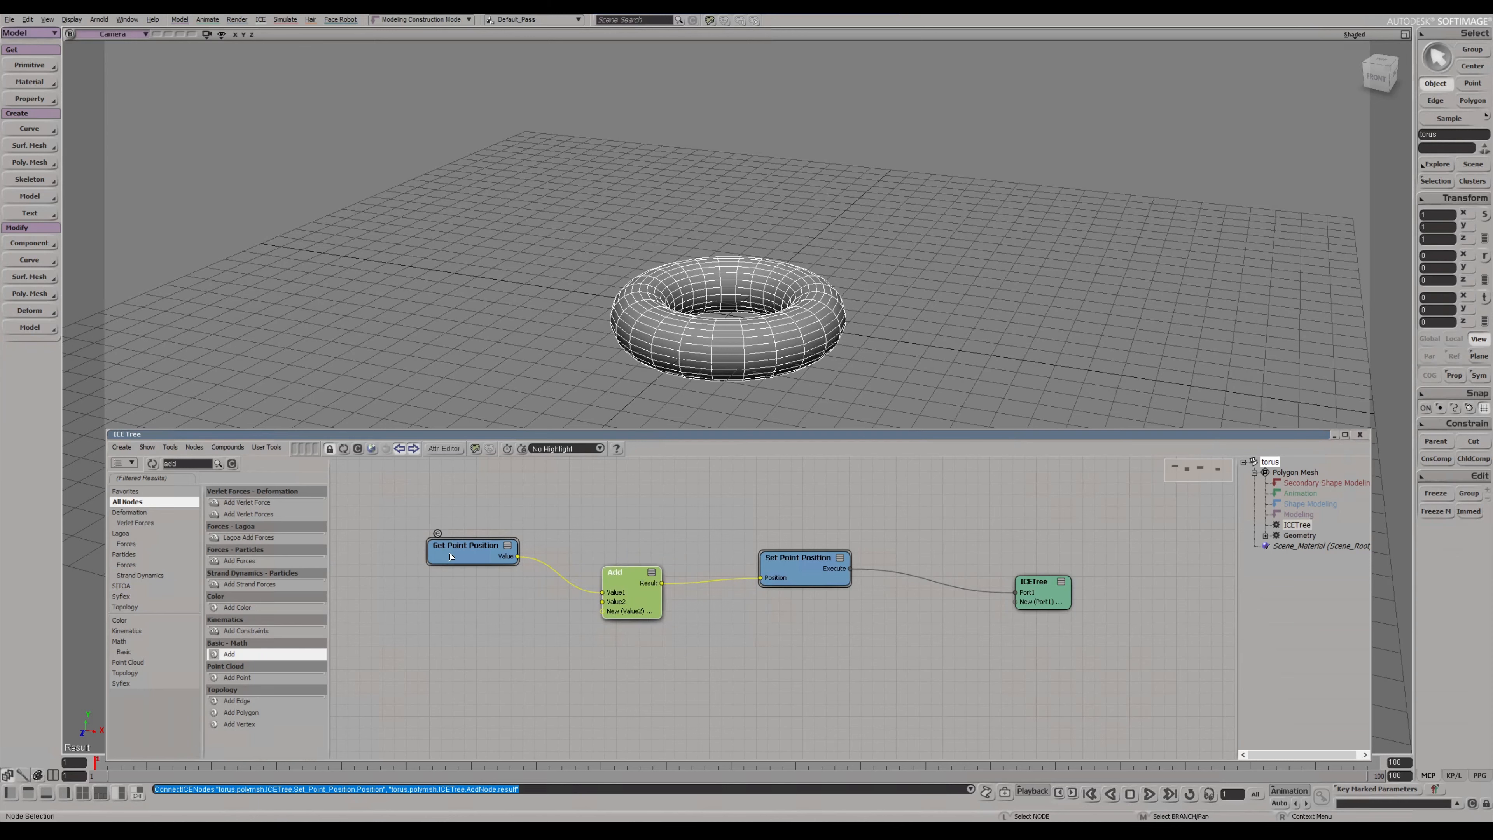
pyautogui.moveTo(436, 540); pyautogui.dragTo(409, 532)
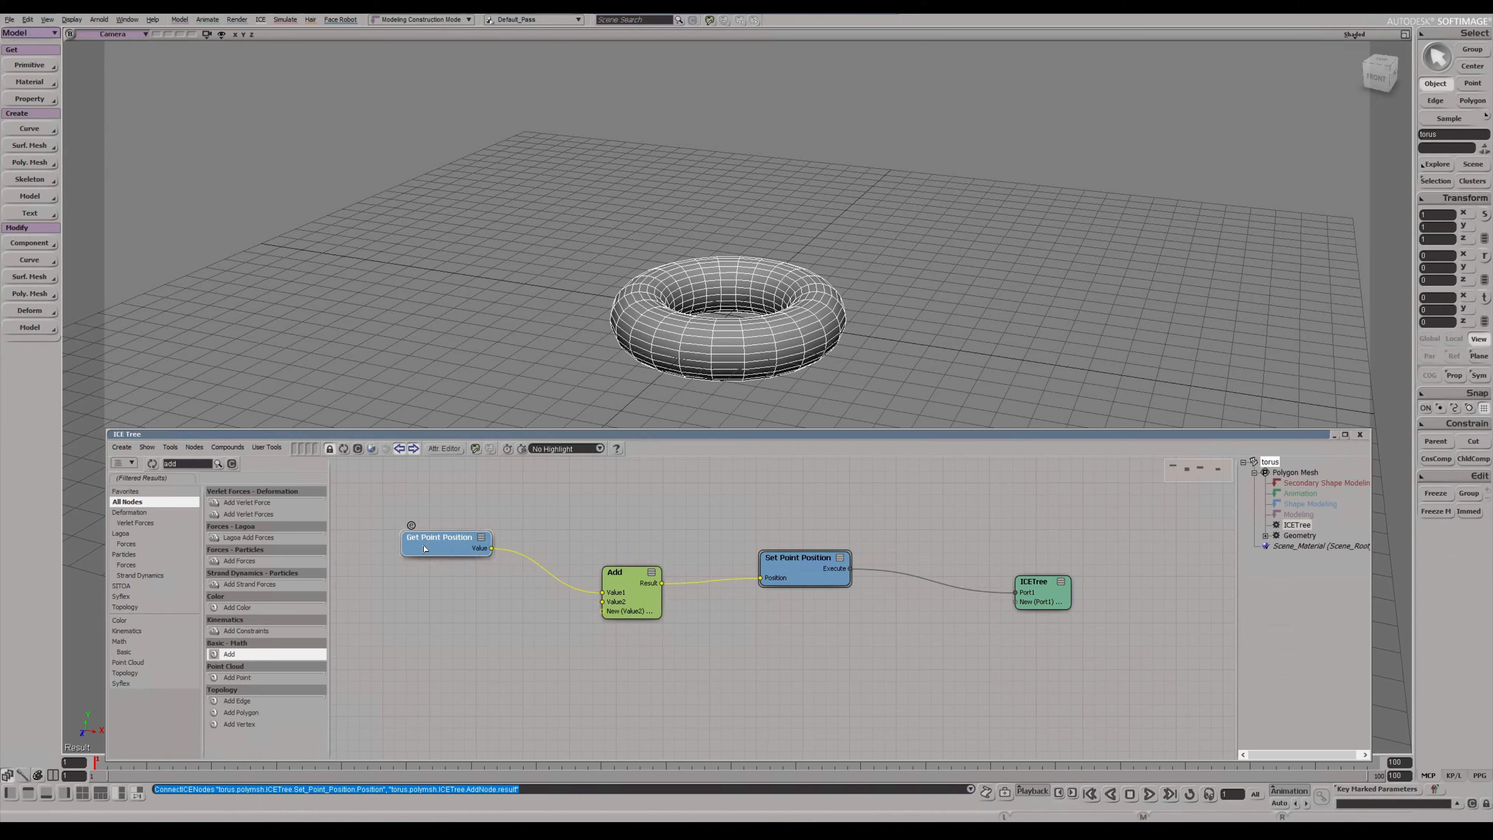
# - Try out the Add node's Value2 offset on the torus and return it to 0
pyautogui.doubleClick(634, 603)
pyautogui.moveTo(195, 162); pyautogui.dragTo(183, 158)
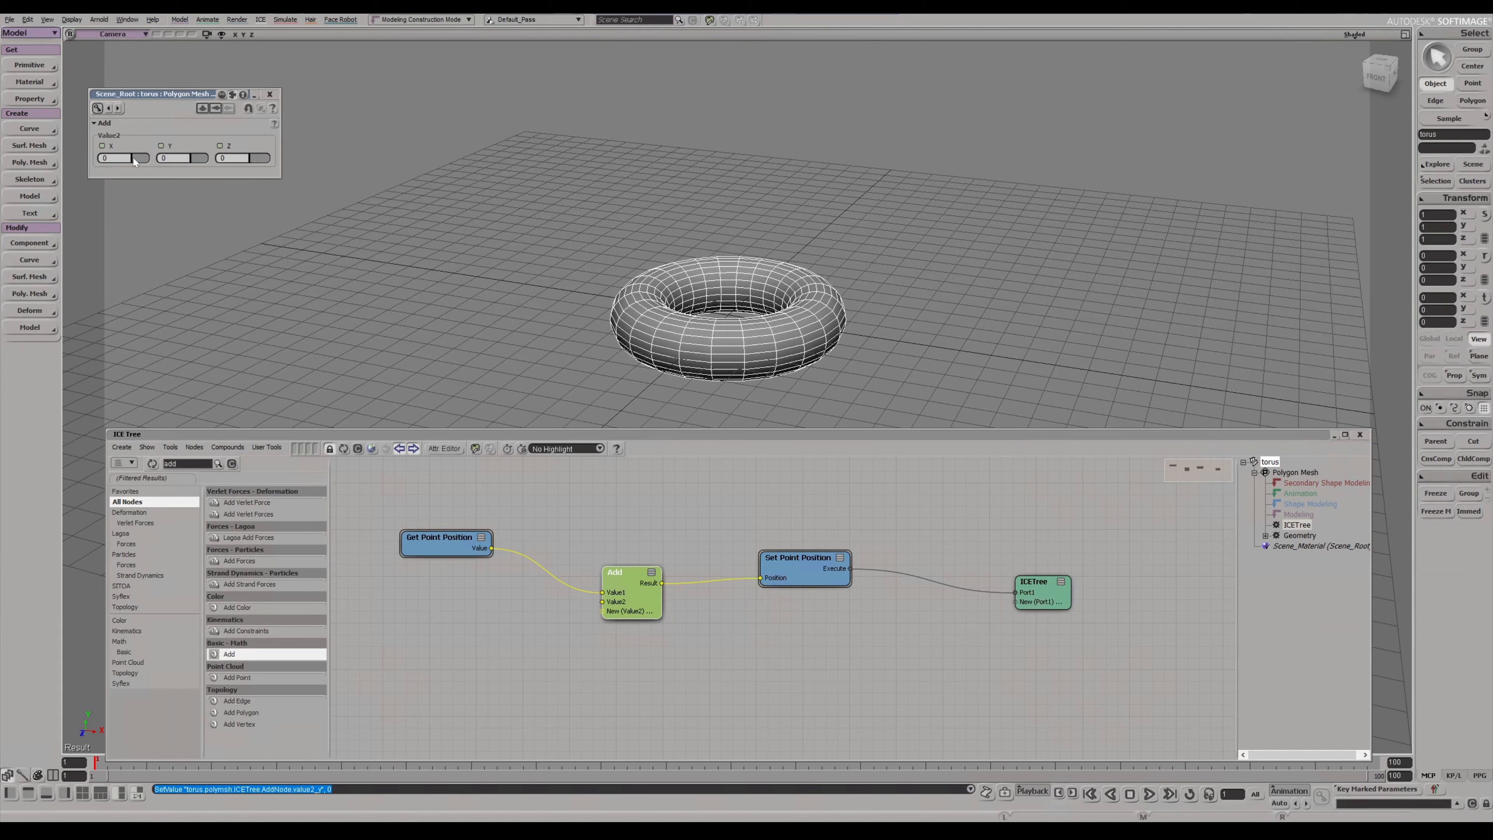
pyautogui.click(270, 95)
# - Add a Multiply by Scalar node and connect its Result to Value2 of the Add node
pyautogui.moveTo(651, 607); pyautogui.dragTo(689, 630)
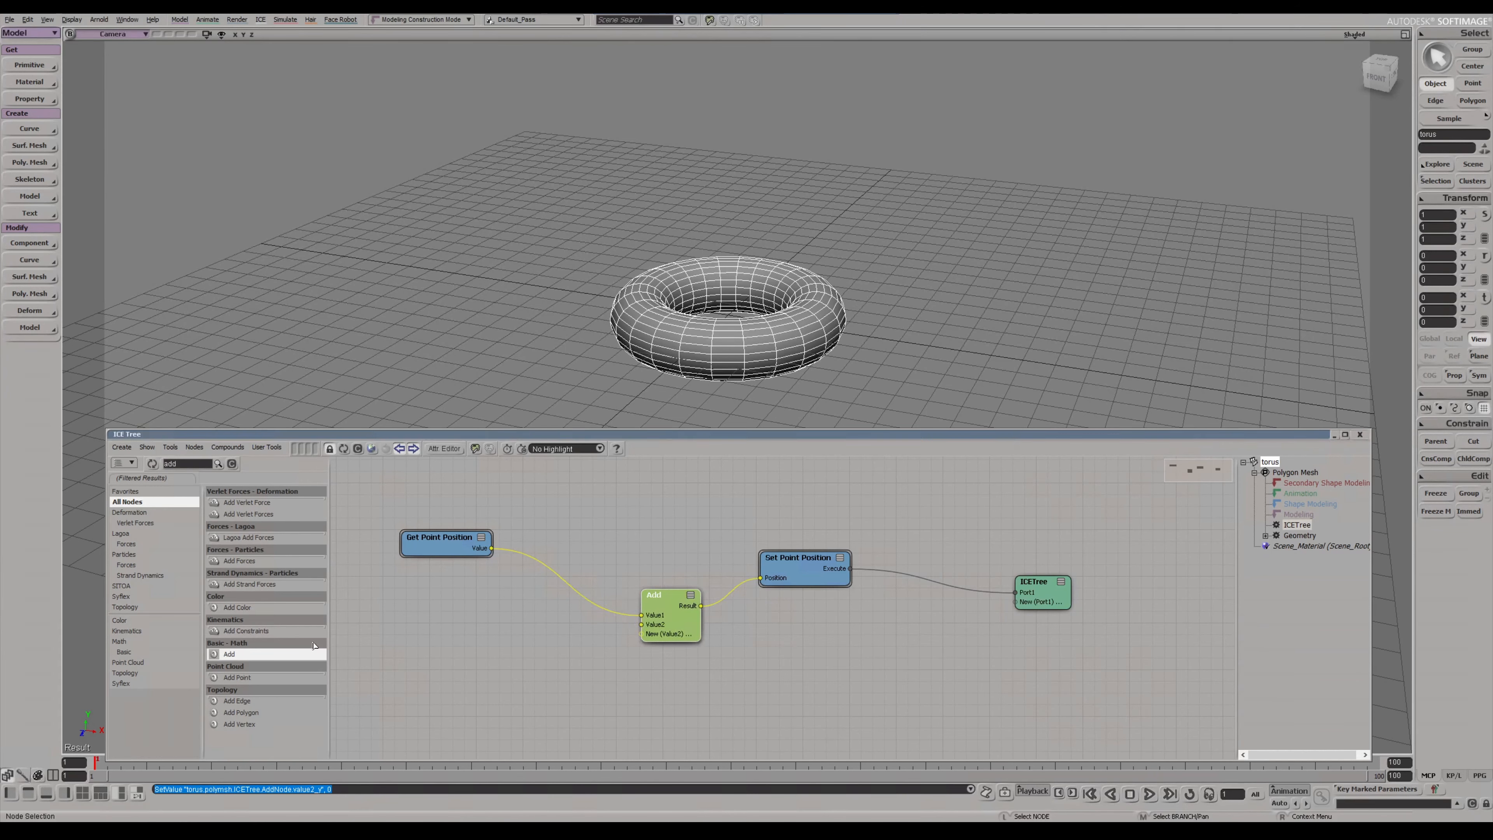
pyautogui.click(232, 464)
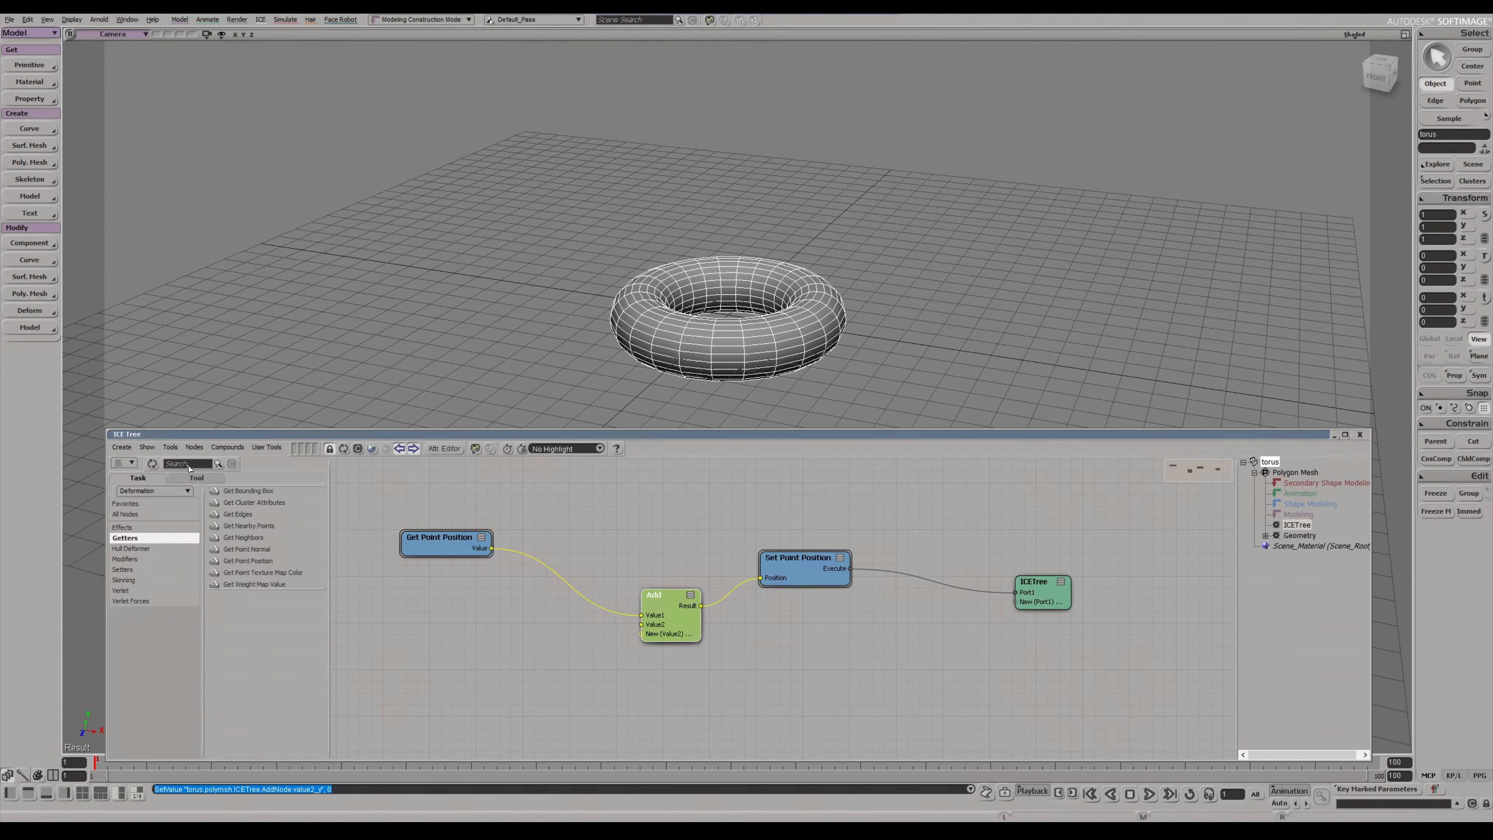
pyautogui.write('mul')
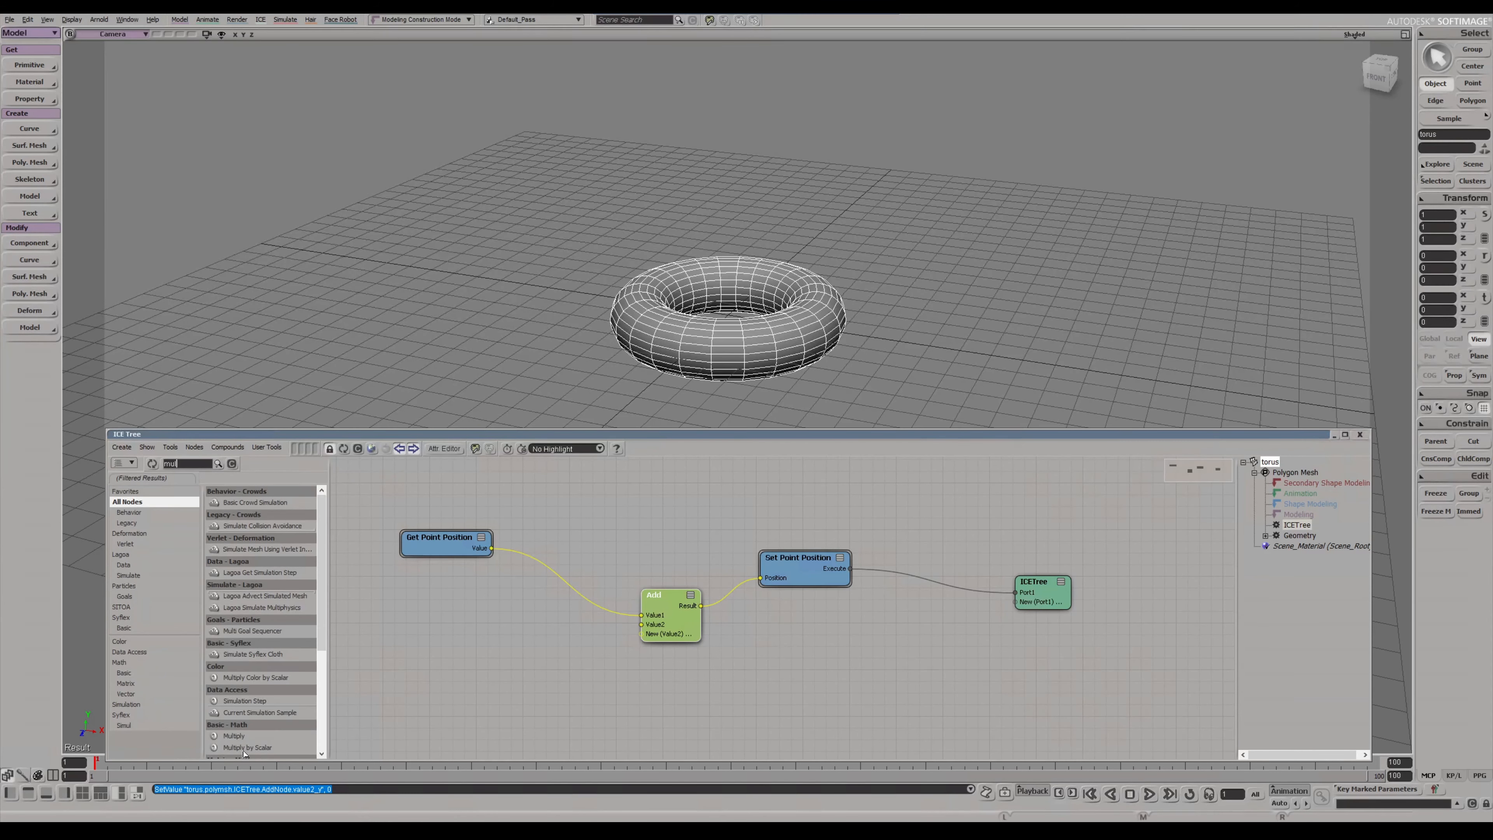
pyautogui.moveTo(245, 748); pyautogui.dragTo(448, 634)
pyautogui.moveTo(533, 649); pyautogui.dragTo(566, 664)
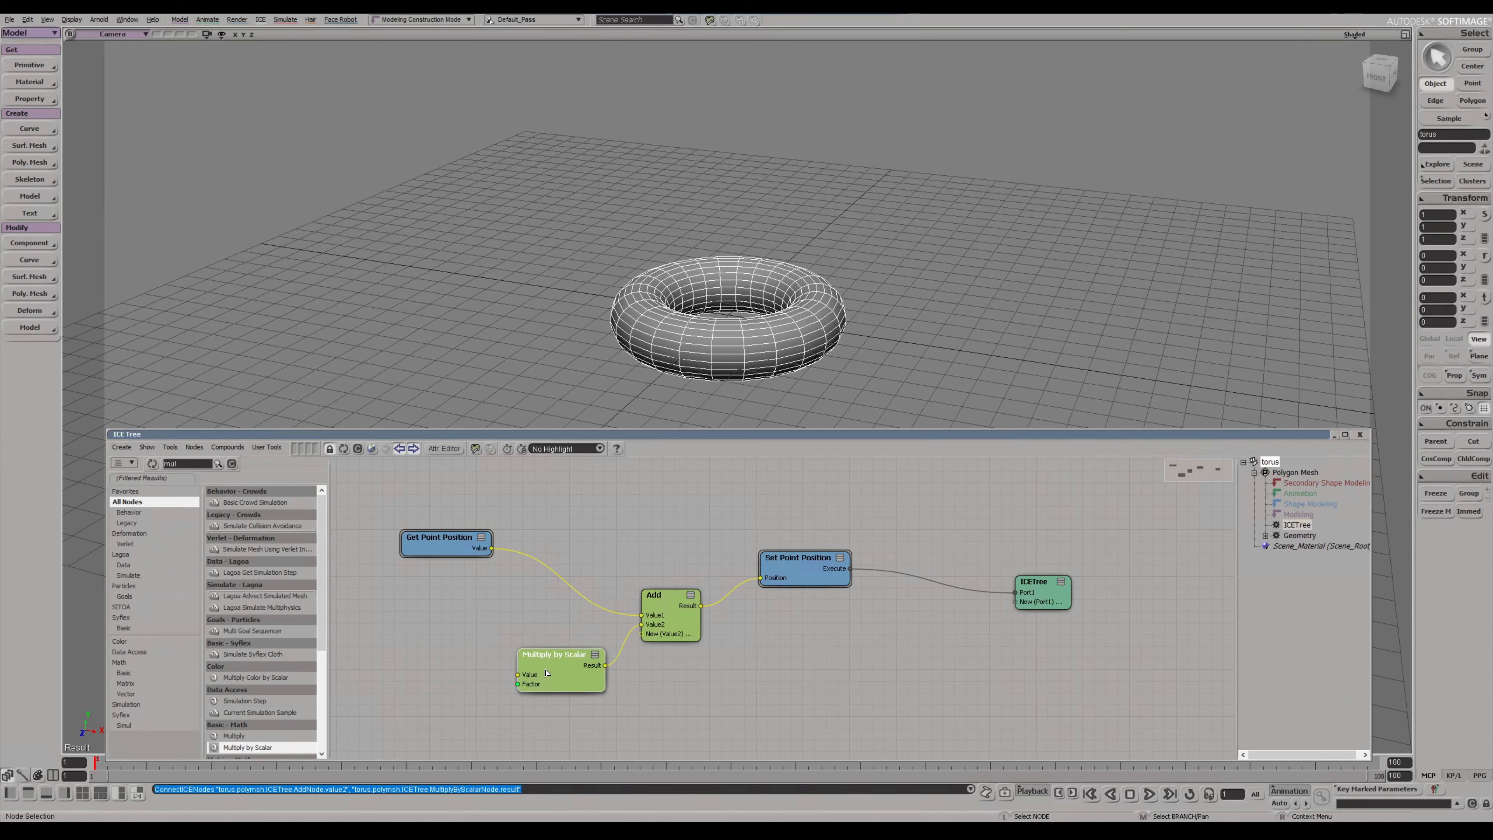
# - Feed Get Point Normal into the Value of Multiply by Scalar and test its Factor on the torus, returning it to 0
pyautogui.doubleClick(547, 669)
pyautogui.moveTo(200, 158)
pyautogui.mouseDown()
pyautogui.moveTo(213, 177)
pyautogui.moveTo(187, 174)
pyautogui.mouseUp()
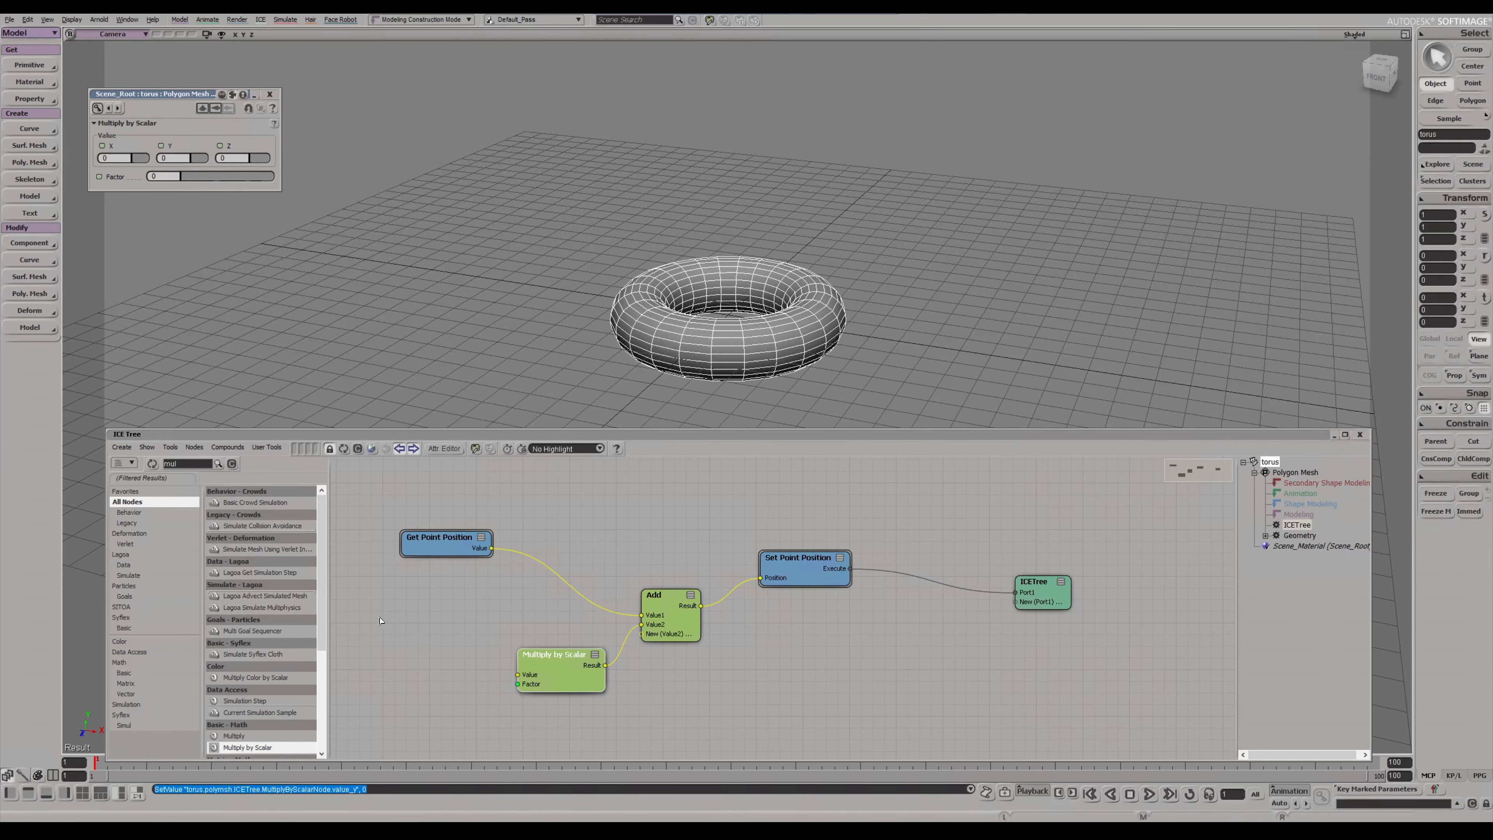
pyautogui.click(232, 464)
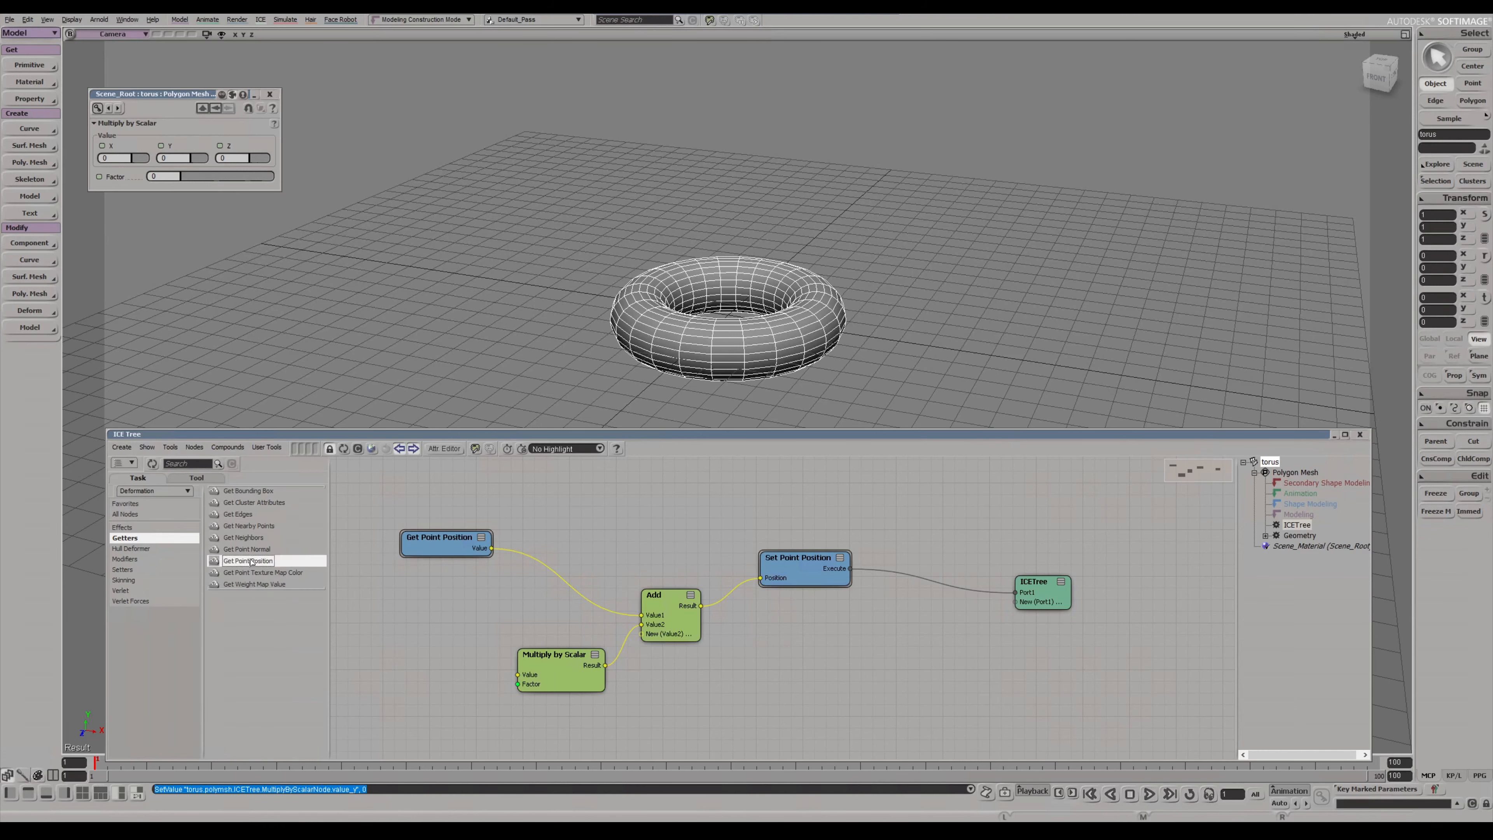
pyautogui.moveTo(247, 549); pyautogui.dragTo(518, 675)
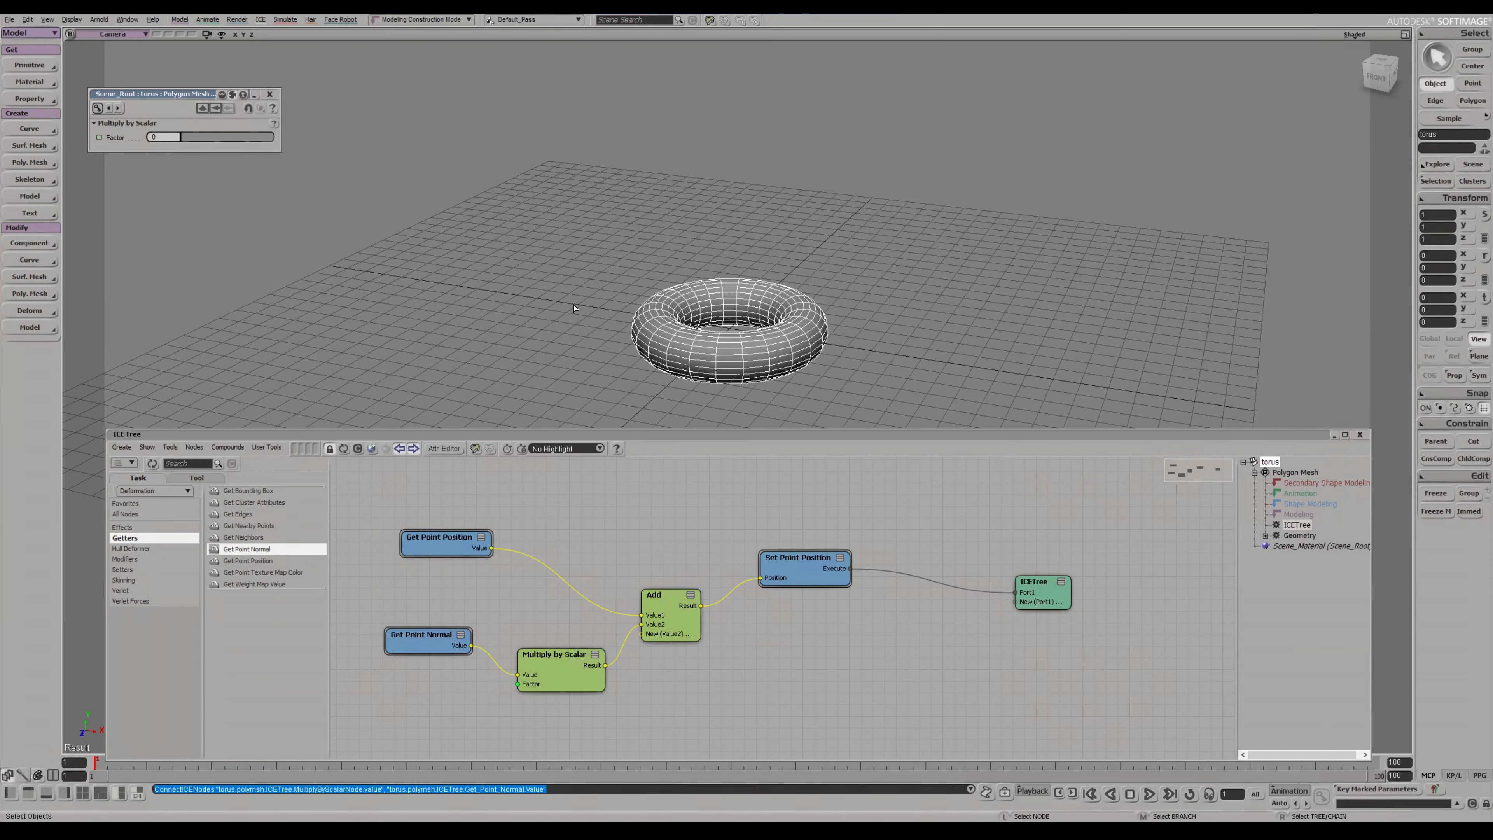
pyautogui.moveTo(201, 135); pyautogui.dragTo(162, 136)
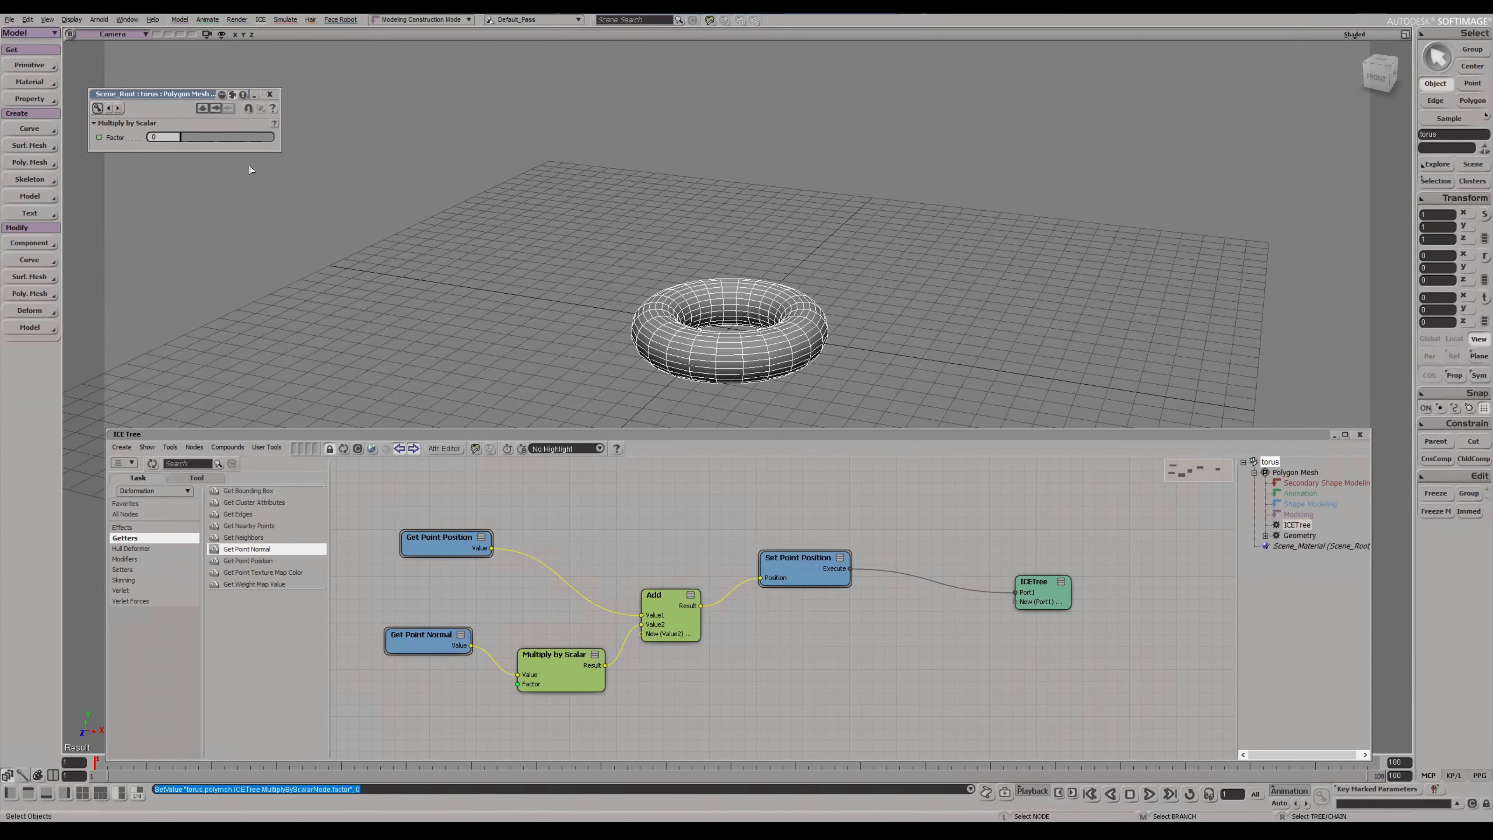
pyautogui.moveTo(183, 137); pyautogui.dragTo(153, 141)
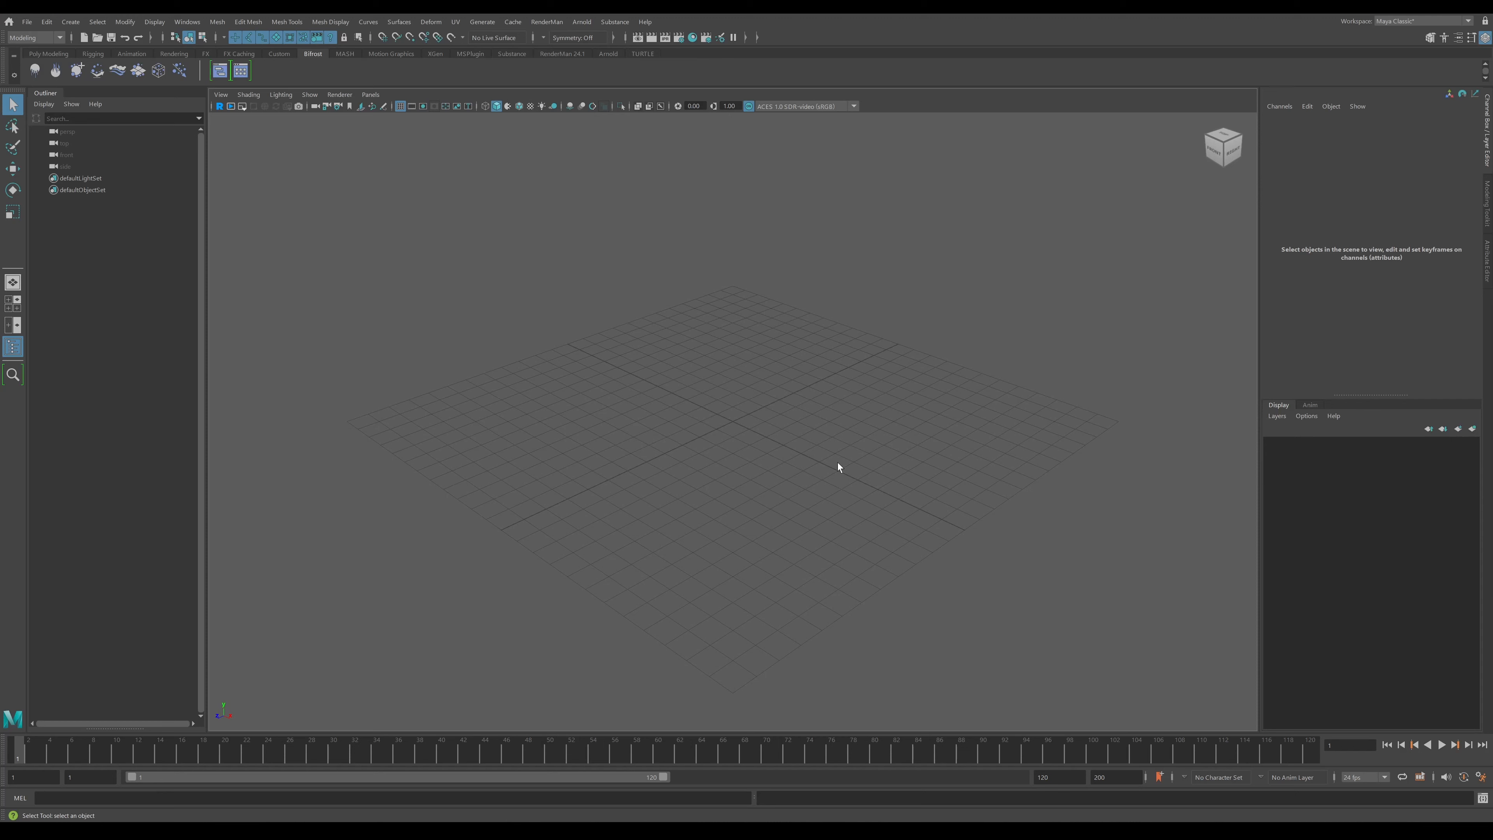
# - Switch to Maya and create a polygon torus at the origin
pyautogui.click(49, 53)
pyautogui.click(117, 71)
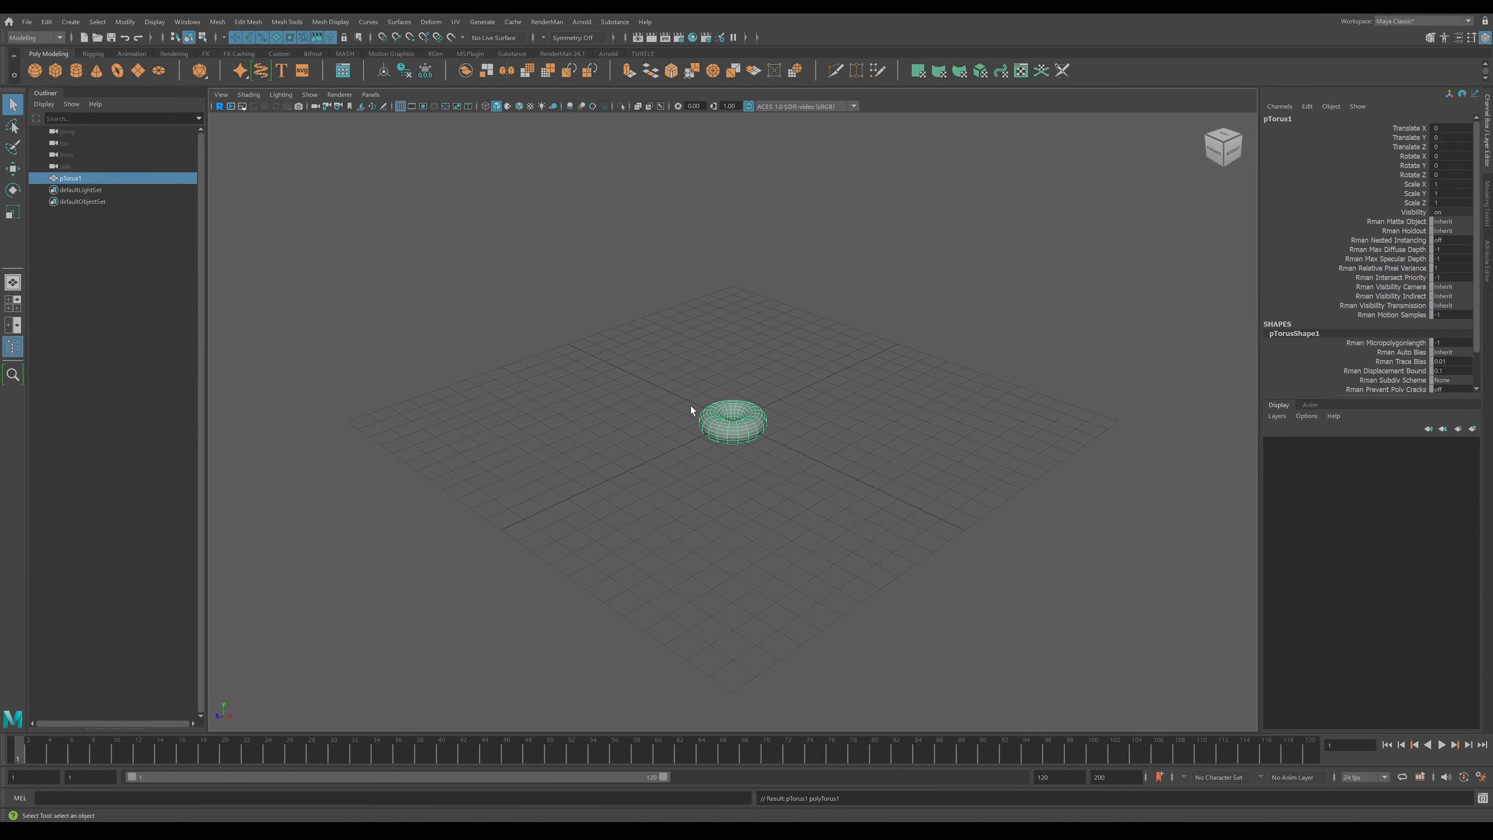
pyautogui.scroll(5, 732, 414)
pyautogui.scroll(3, 735, 411)
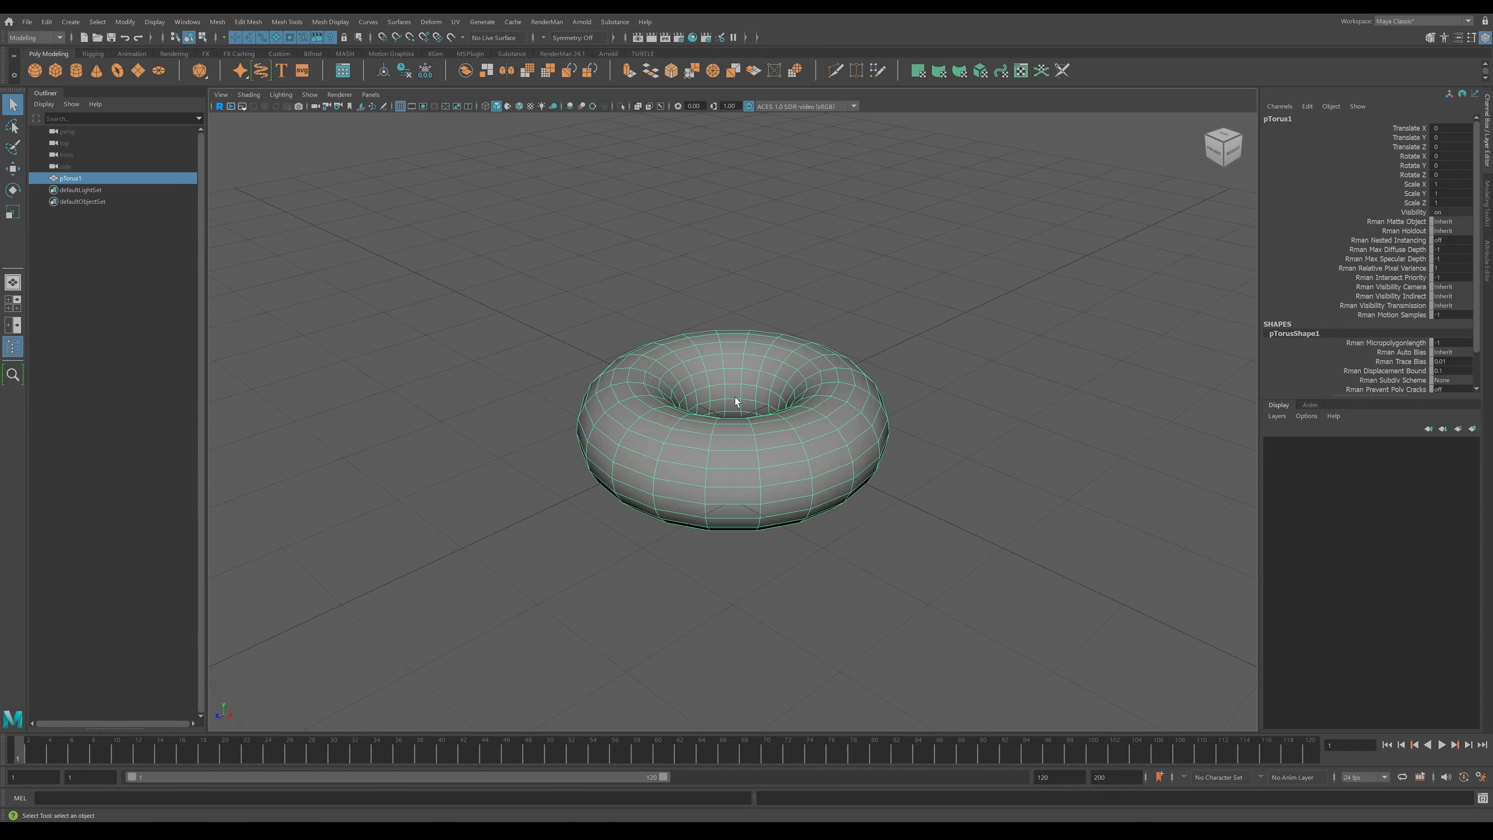
# - Select all faces of the torus and extrude them with a thickness of 0.1
pyautogui.keyDown('alt'); pyautogui.moveTo(758, 406); pyautogui.dragTo(769, 470); pyautogui.keyUp('alt')
pyautogui.moveTo(770, 468)
pyautogui.mouseDown(button='right')
pyautogui.moveTo(797, 457)
pyautogui.moveTo(771, 497)
pyautogui.mouseUp(button='right')
pyautogui.moveTo(561, 283); pyautogui.dragTo(1010, 587)
pyautogui.keyDown('shift'); pyautogui.moveTo(699, 426); pyautogui.dragTo(712, 472, button='right'); pyautogui.keyUp('shift')
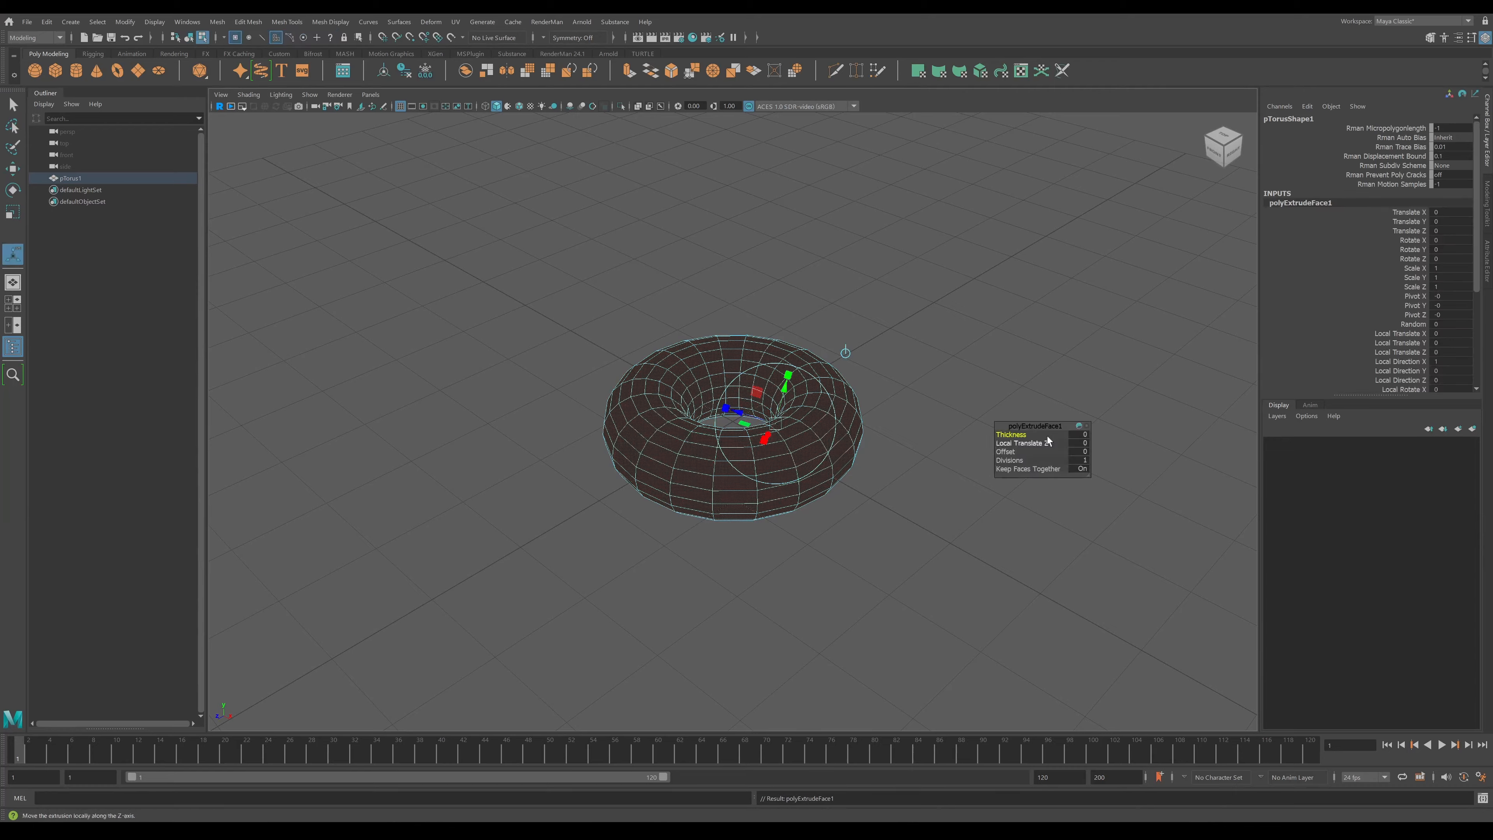
pyautogui.moveTo(1030, 435); pyautogui.dragTo(1022, 441)
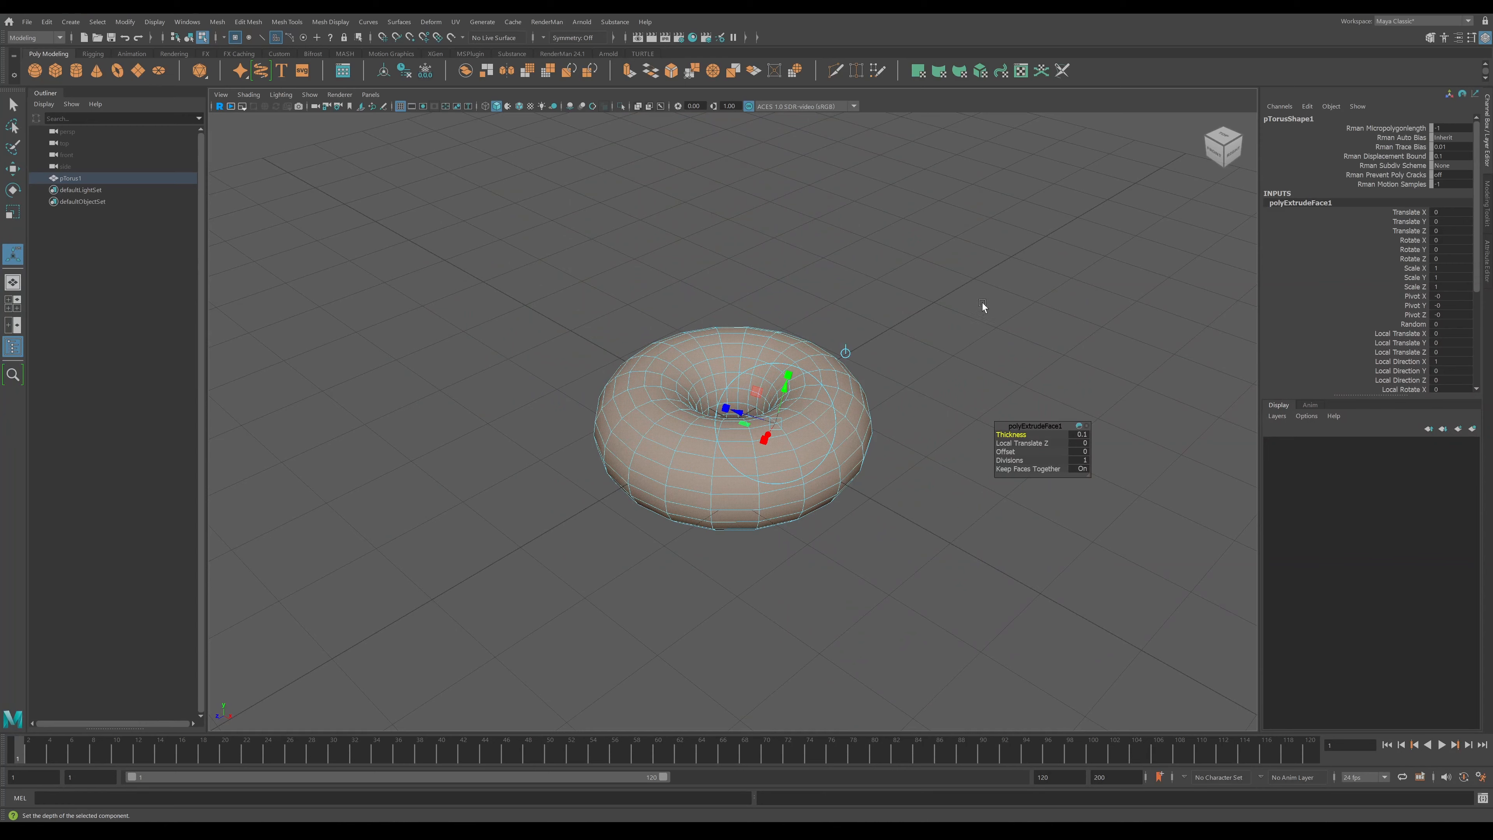
# - Undo the face extrusion and face selection, and return the torus to object mode
pyautogui.hotkey('ctrl', 'z')
pyautogui.hotkey('ctrl', 'z')
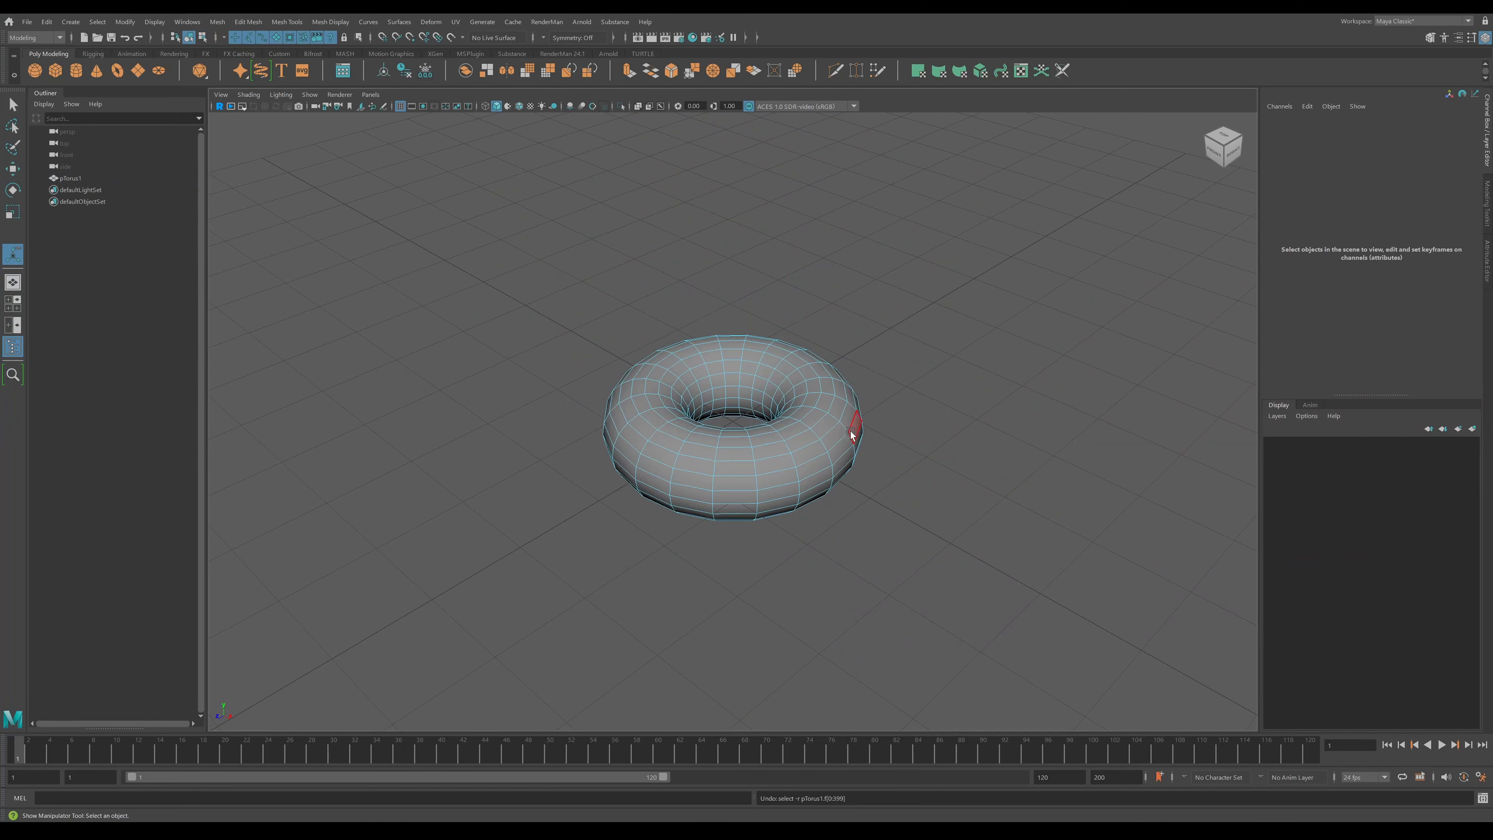
pyautogui.moveTo(852, 434); pyautogui.dragTo(916, 424, button='right')
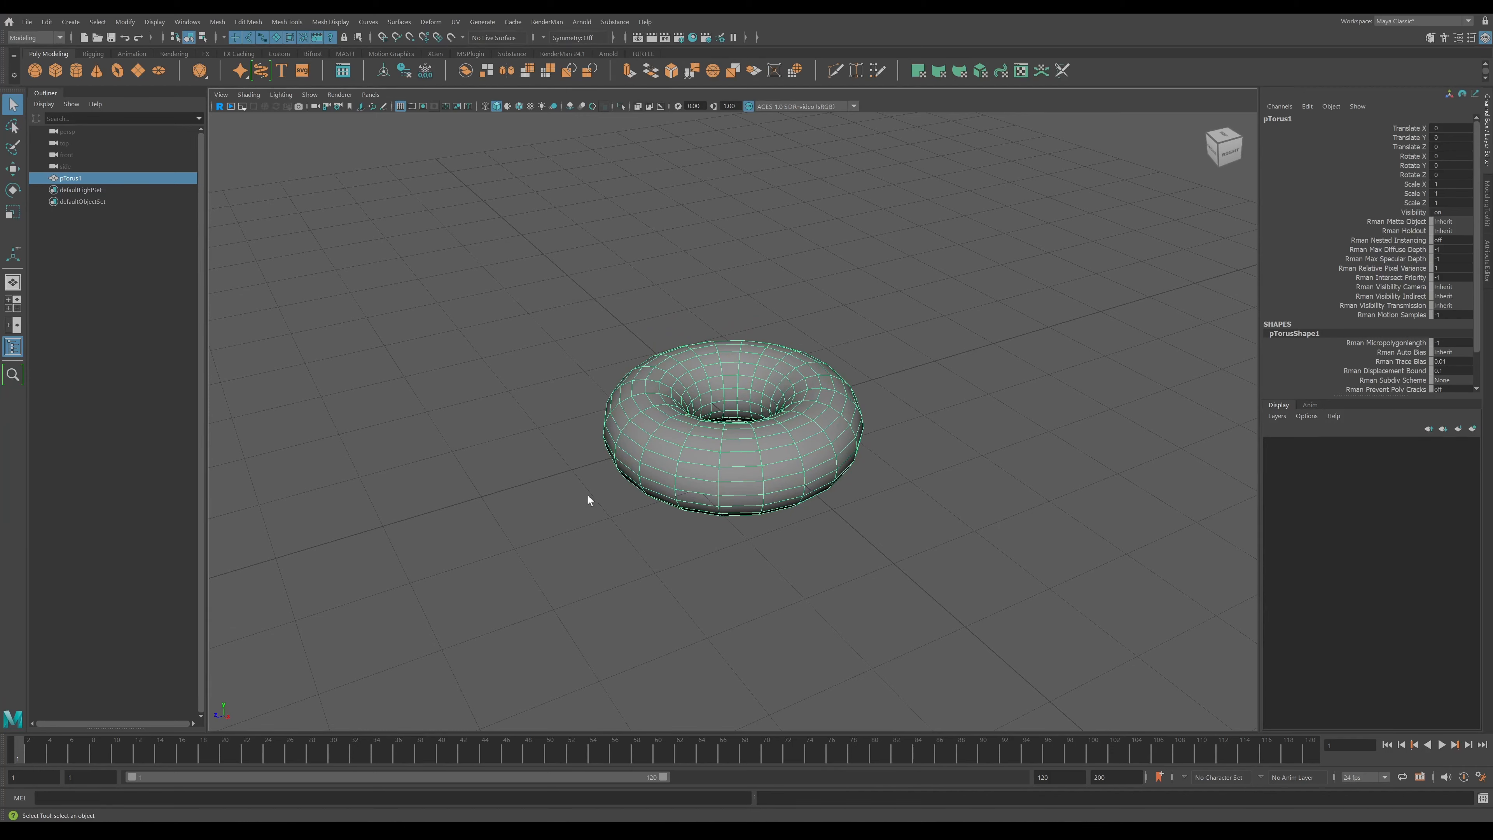
# - Graph the torus's input and output connections in the Node Editor and expand polyTorus1 to its connected attributes
pyautogui.scroll(-3, 1411, 265)
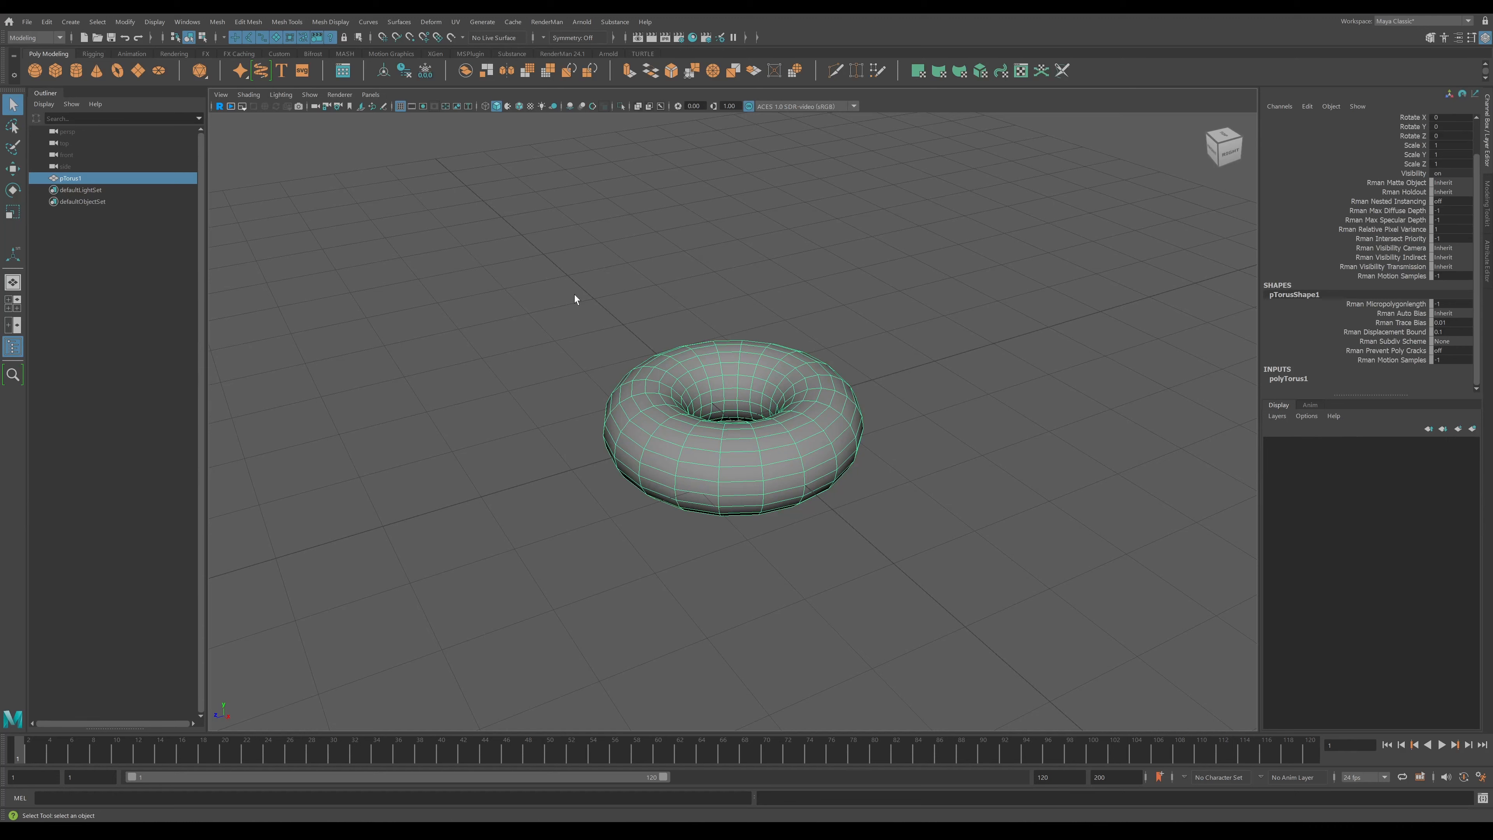
pyautogui.click(187, 22)
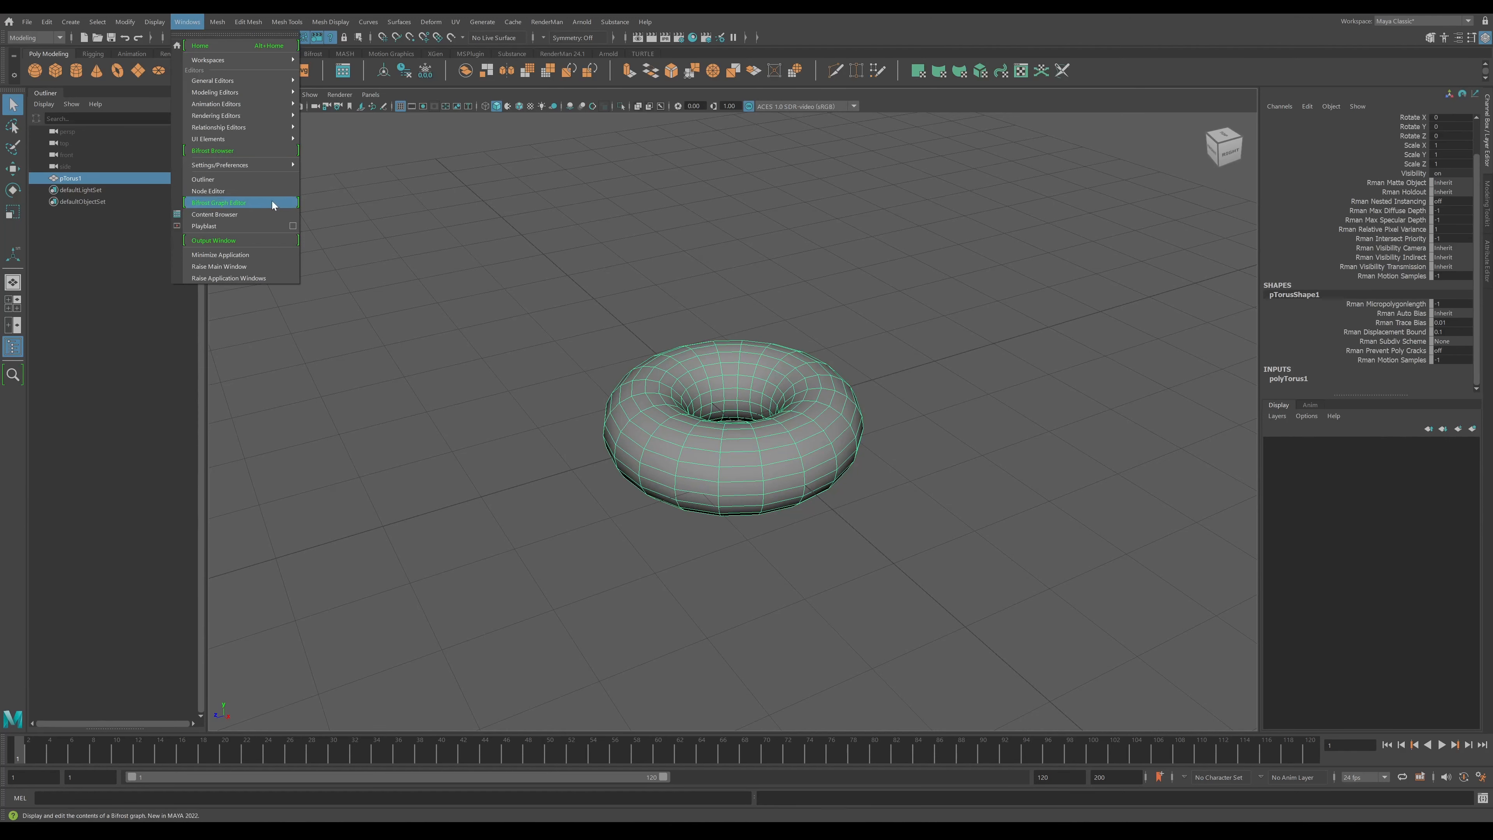
pyautogui.click(244, 191)
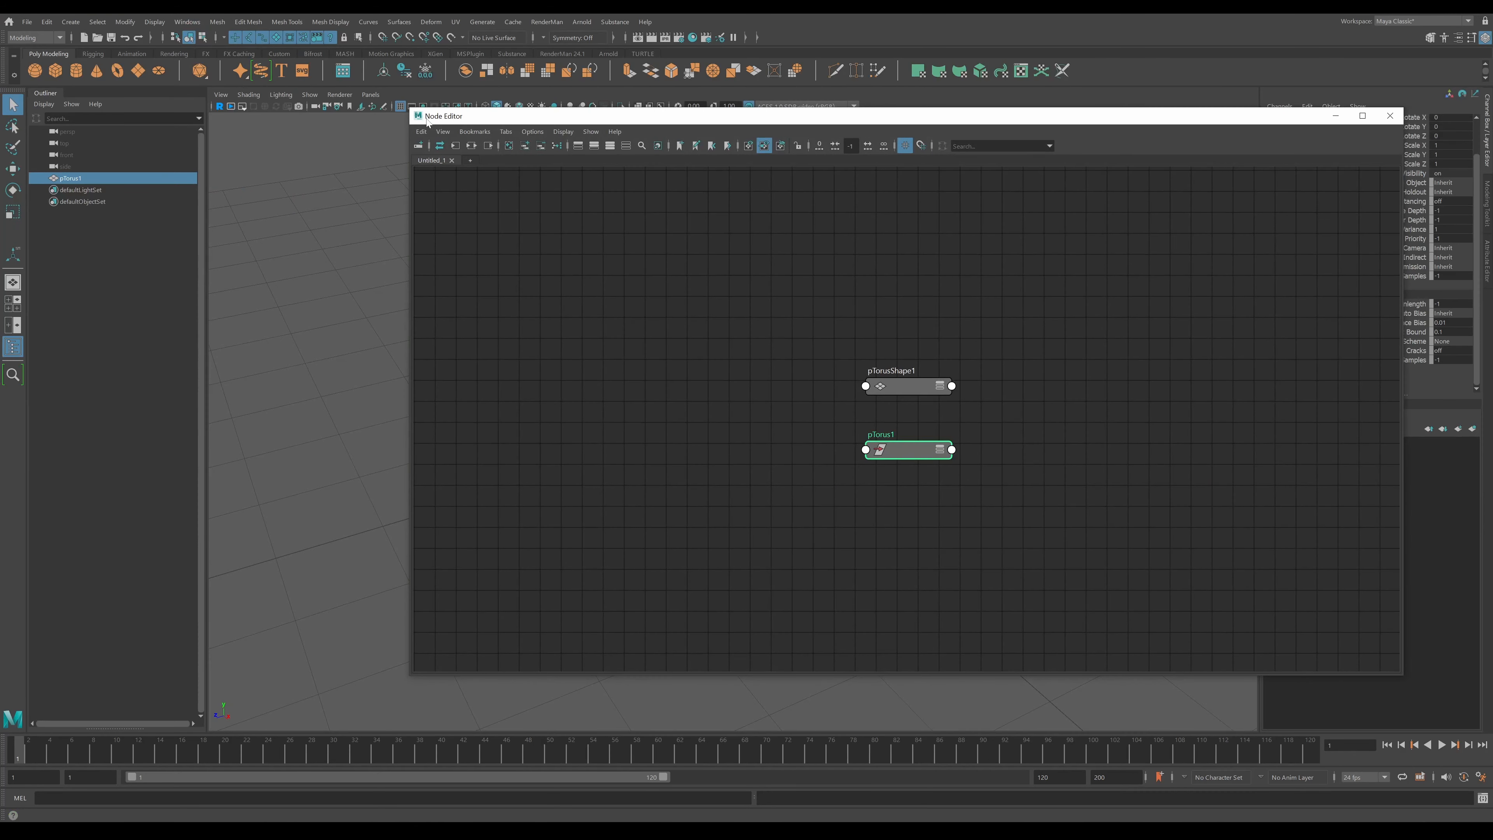
pyautogui.click(472, 145)
pyautogui.moveTo(694, 378); pyautogui.dragTo(582, 371)
pyautogui.click(626, 371)
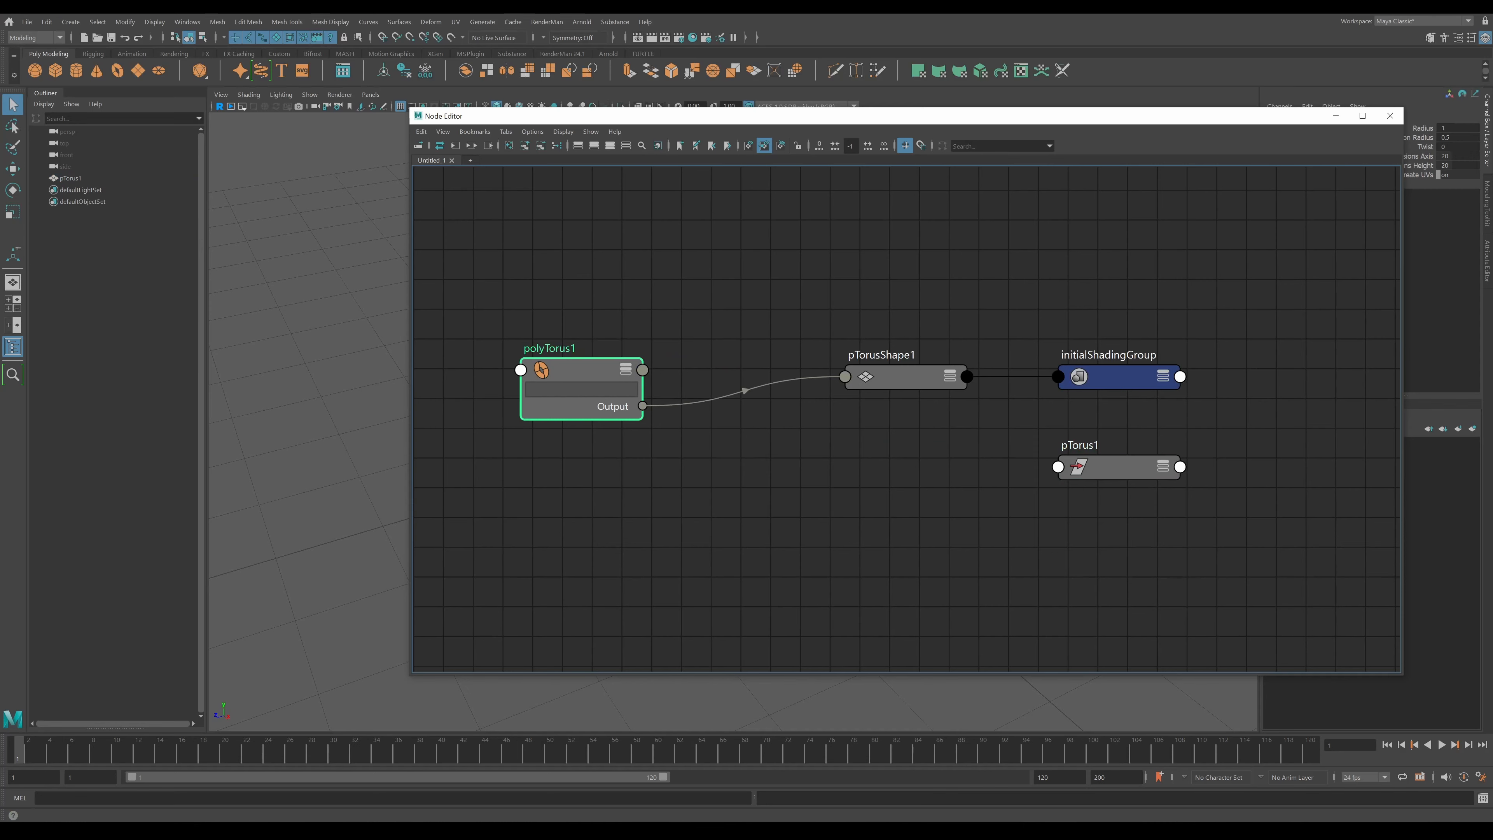
# - Expand the pTorusShape1 node to its full attribute list and reposition it within the graph
pyautogui.moveTo(885, 377); pyautogui.dragTo(877, 387)
pyautogui.press('2')
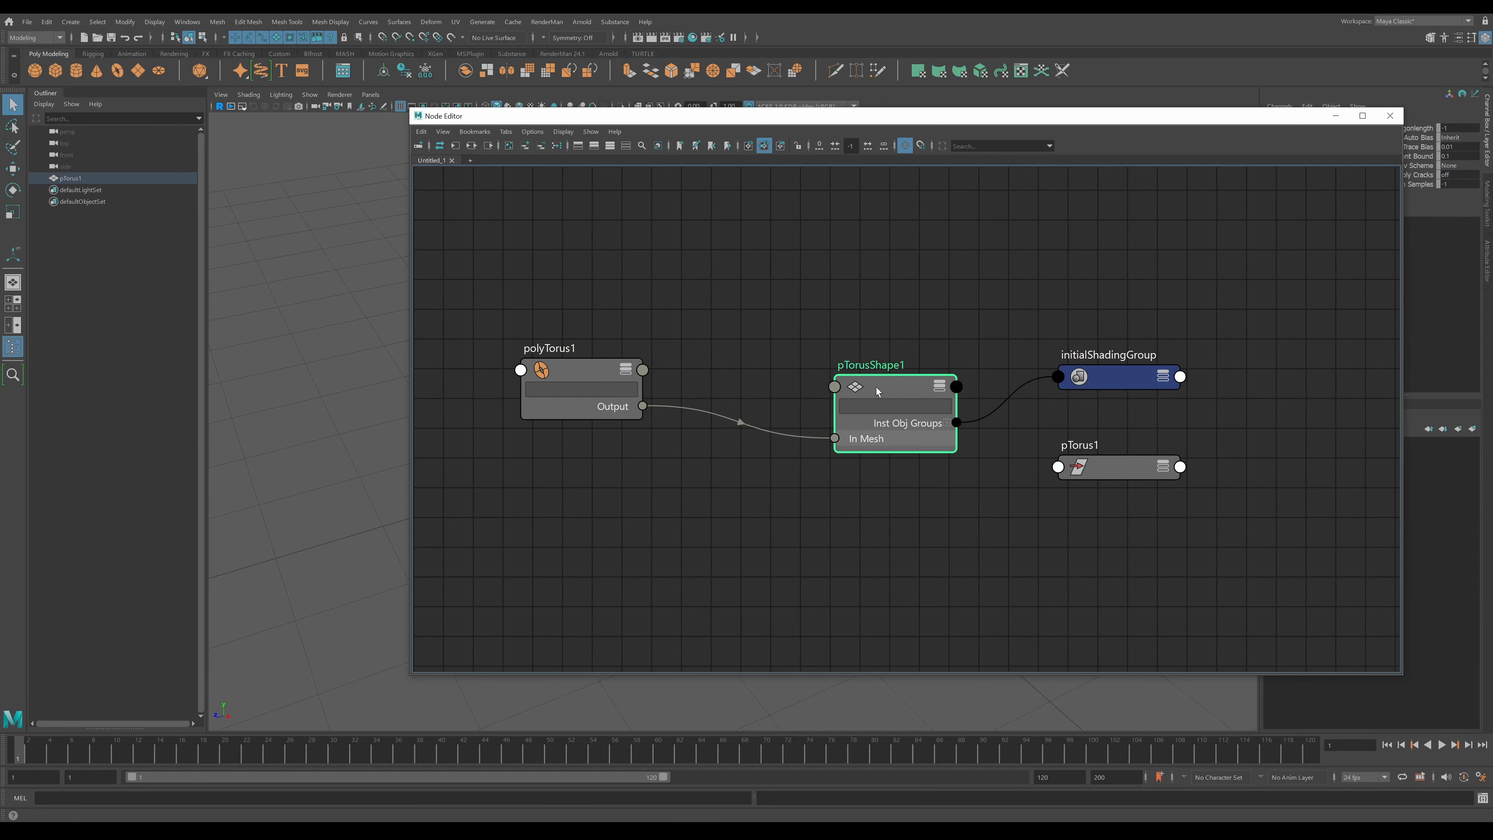
pyautogui.press('3')
pyautogui.moveTo(896, 391); pyautogui.dragTo(867, 261)
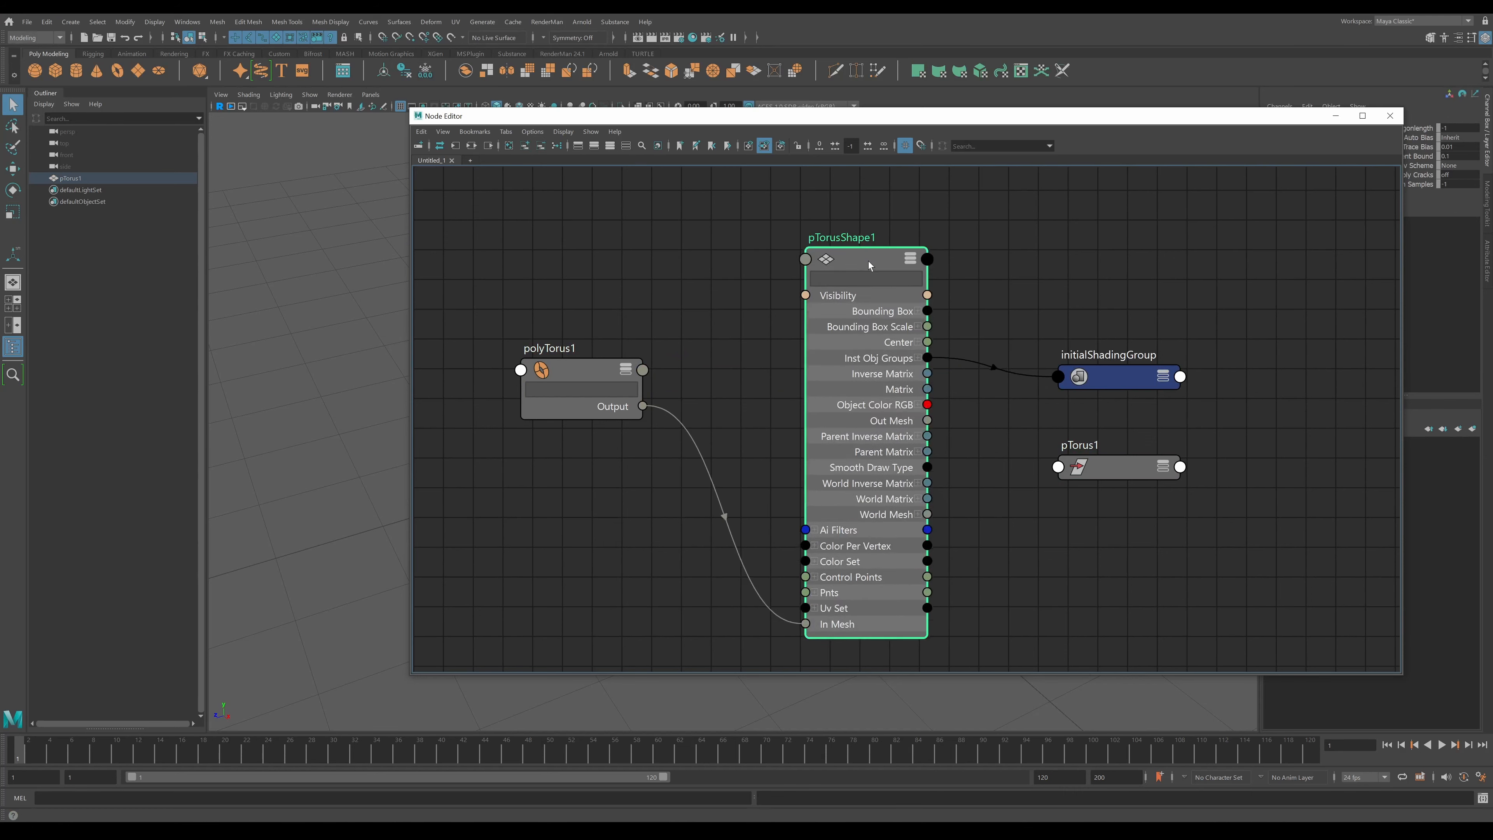
# - Expand polyTorus1 to its full attribute list and arrange the nodes and the Node Editor window for inspection
pyautogui.click(592, 381)
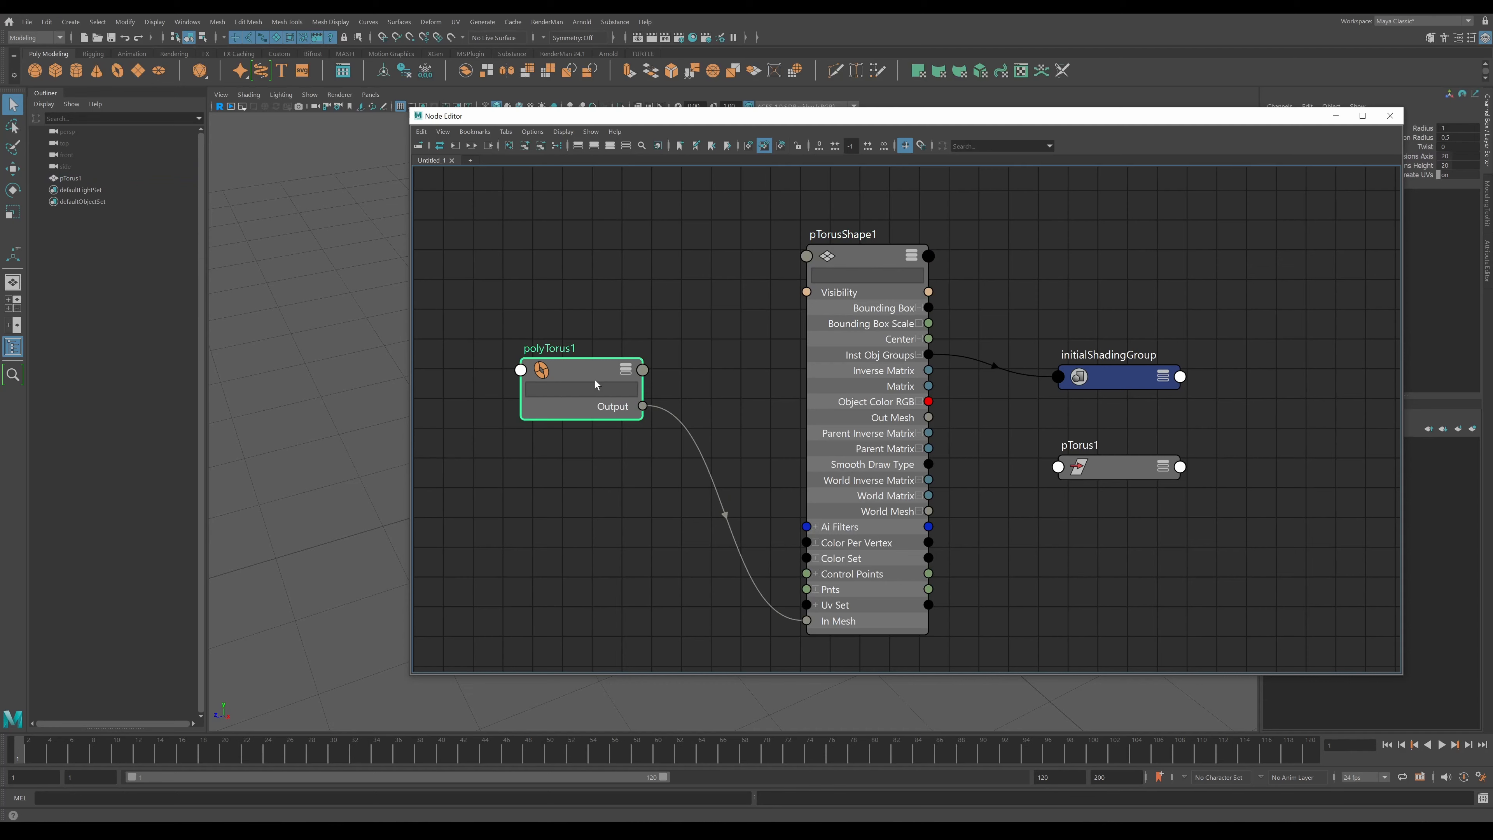
pyautogui.press('3')
pyautogui.moveTo(595, 381)
pyautogui.mouseDown()
pyautogui.moveTo(567, 346)
pyautogui.moveTo(604, 388)
pyautogui.moveTo(583, 390)
pyautogui.moveTo(592, 401)
pyautogui.mouseUp()
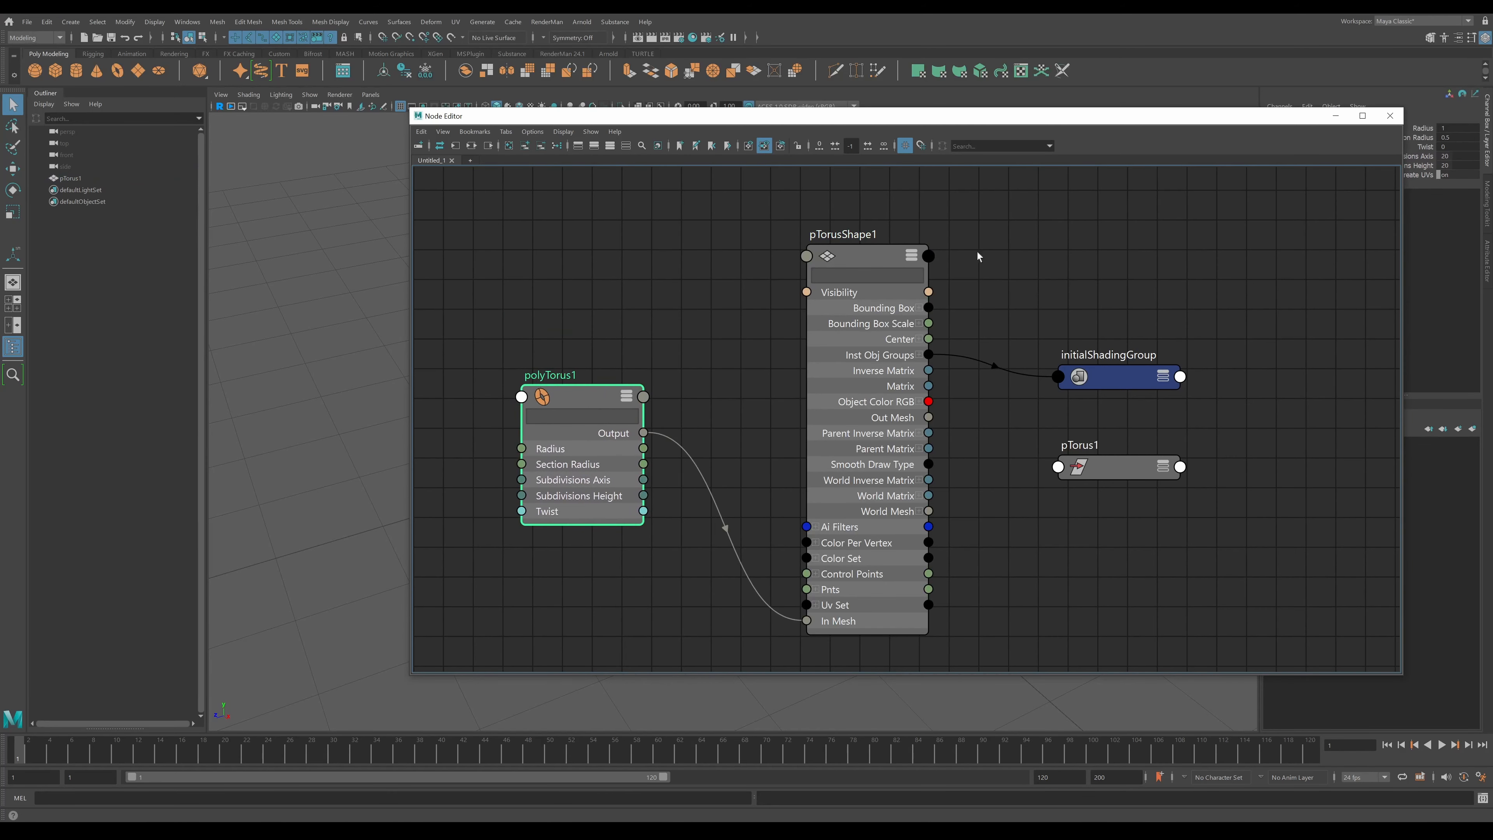
pyautogui.moveTo(879, 254); pyautogui.dragTo(887, 258)
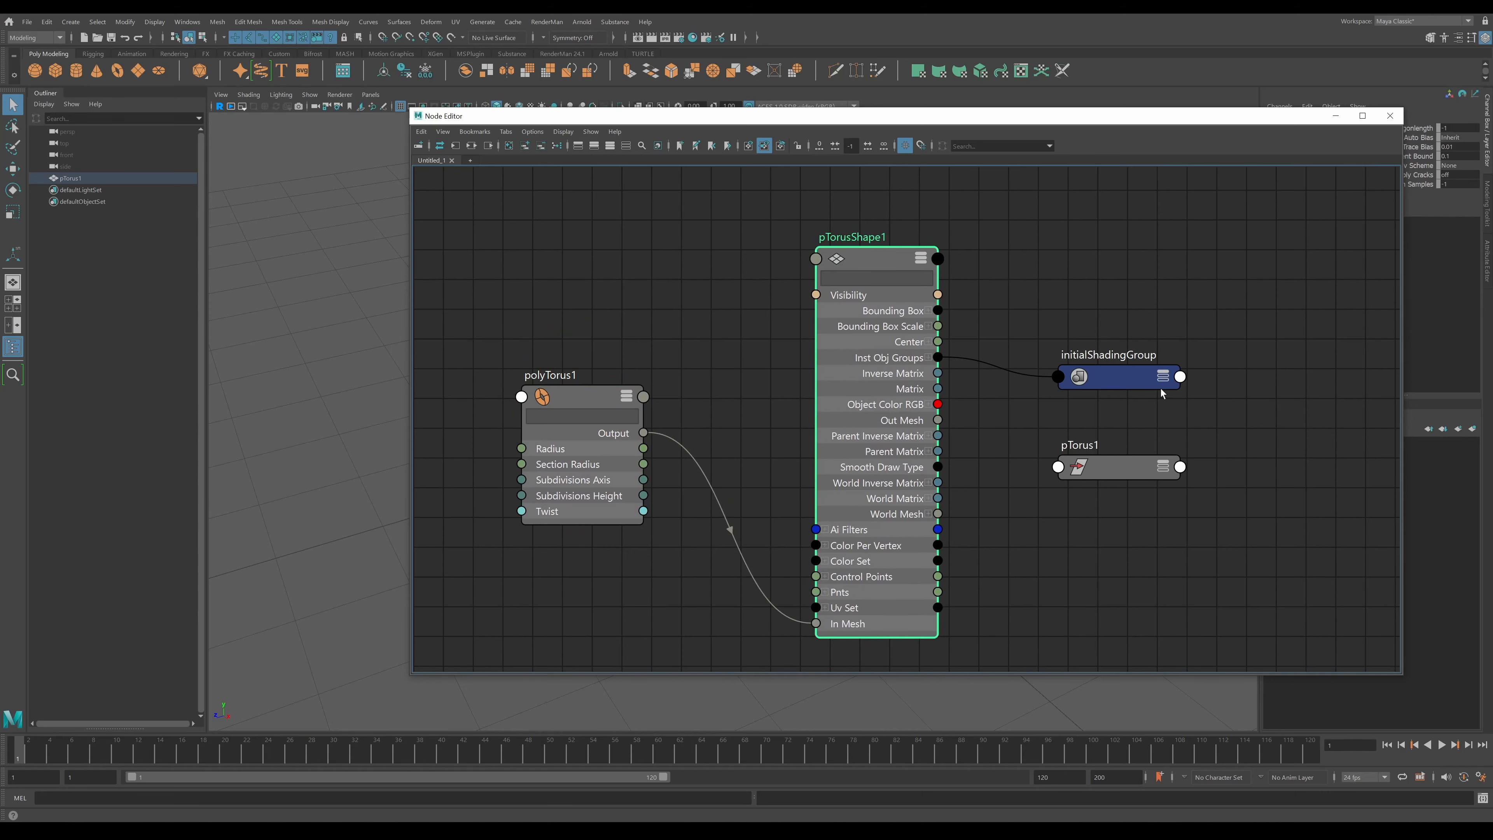
pyautogui.moveTo(955, 121); pyautogui.dragTo(763, 172)
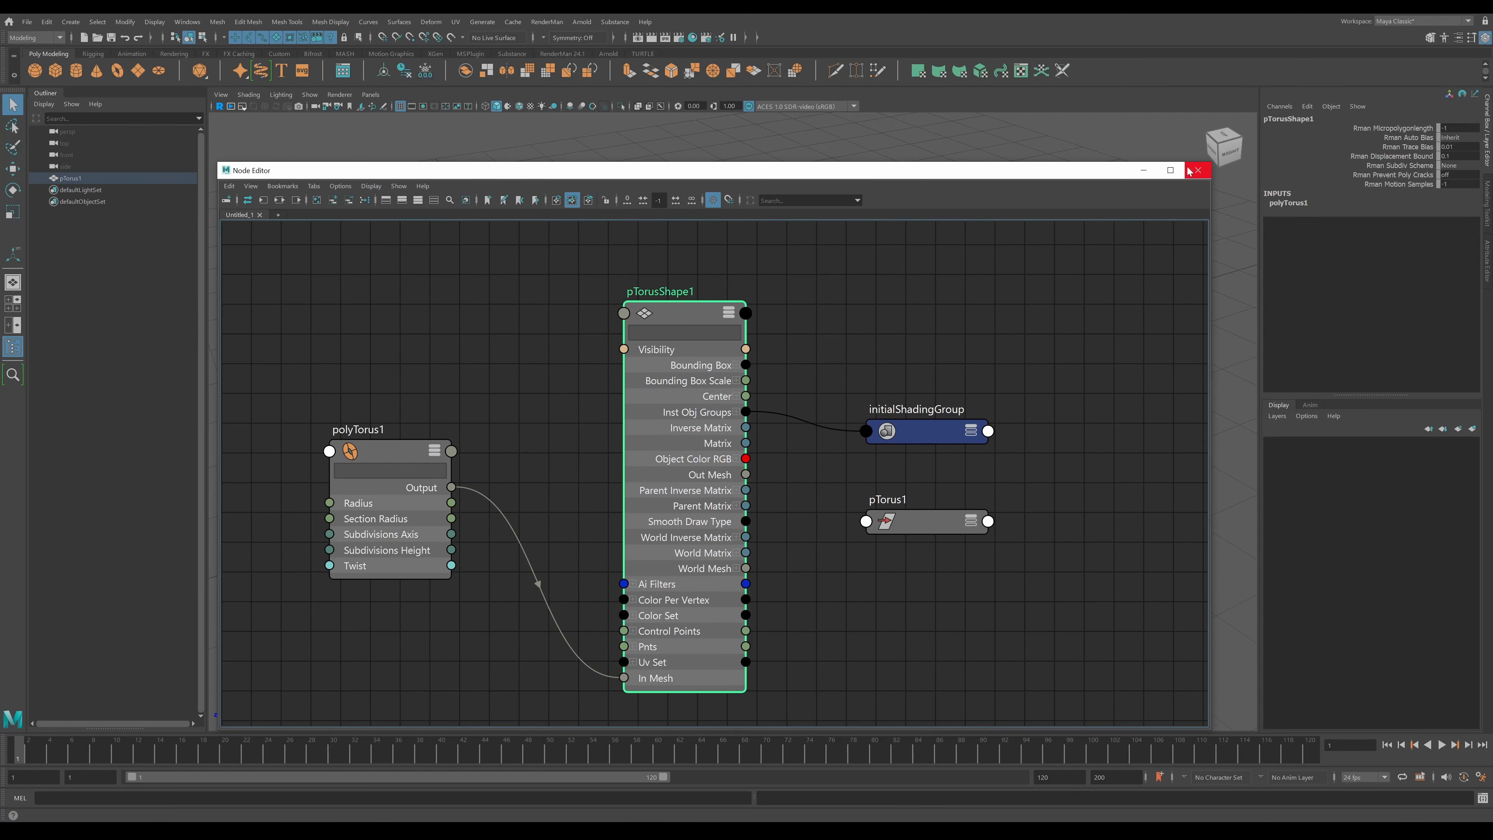
# - Close the Node Editor and open the Bifrost Graph Editor, placing its window low so the torus stays in view
pyautogui.moveTo(388, 453); pyautogui.dragTo(426, 523)
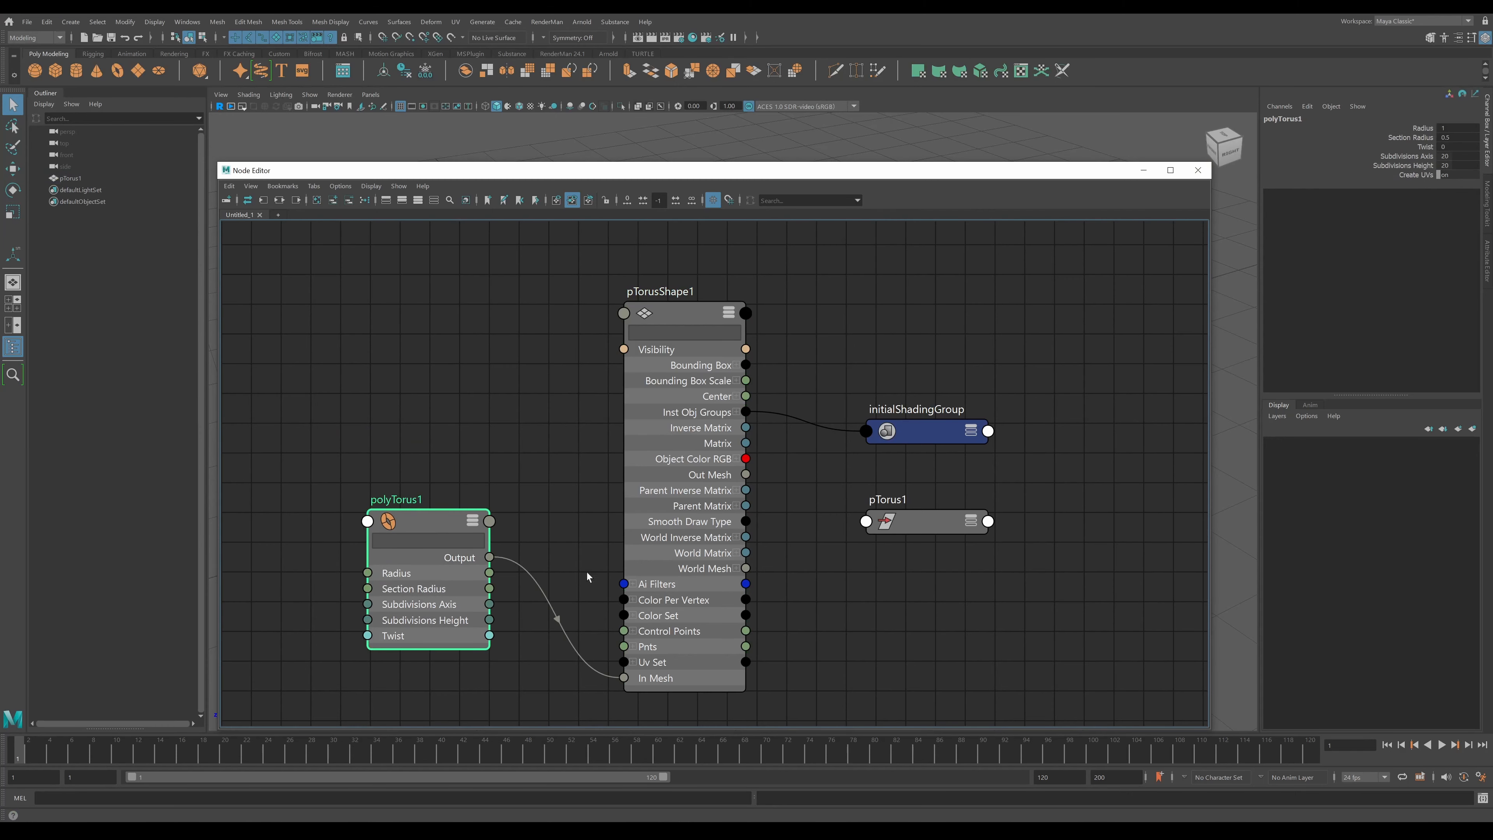
pyautogui.click(1197, 170)
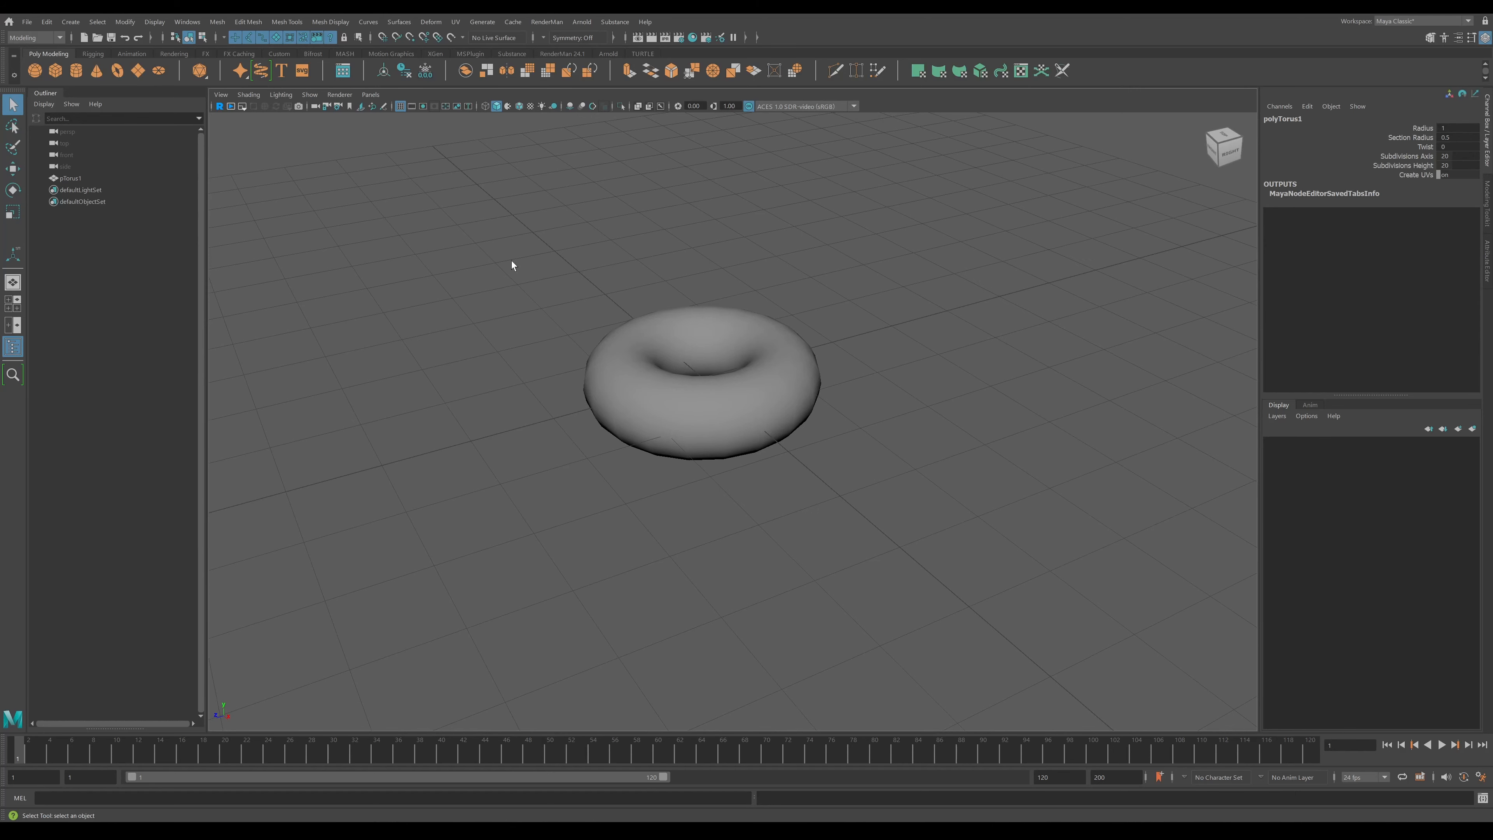
pyautogui.keyDown('alt'); pyautogui.moveTo(597, 252); pyautogui.dragTo(589, 260); pyautogui.keyUp('alt')
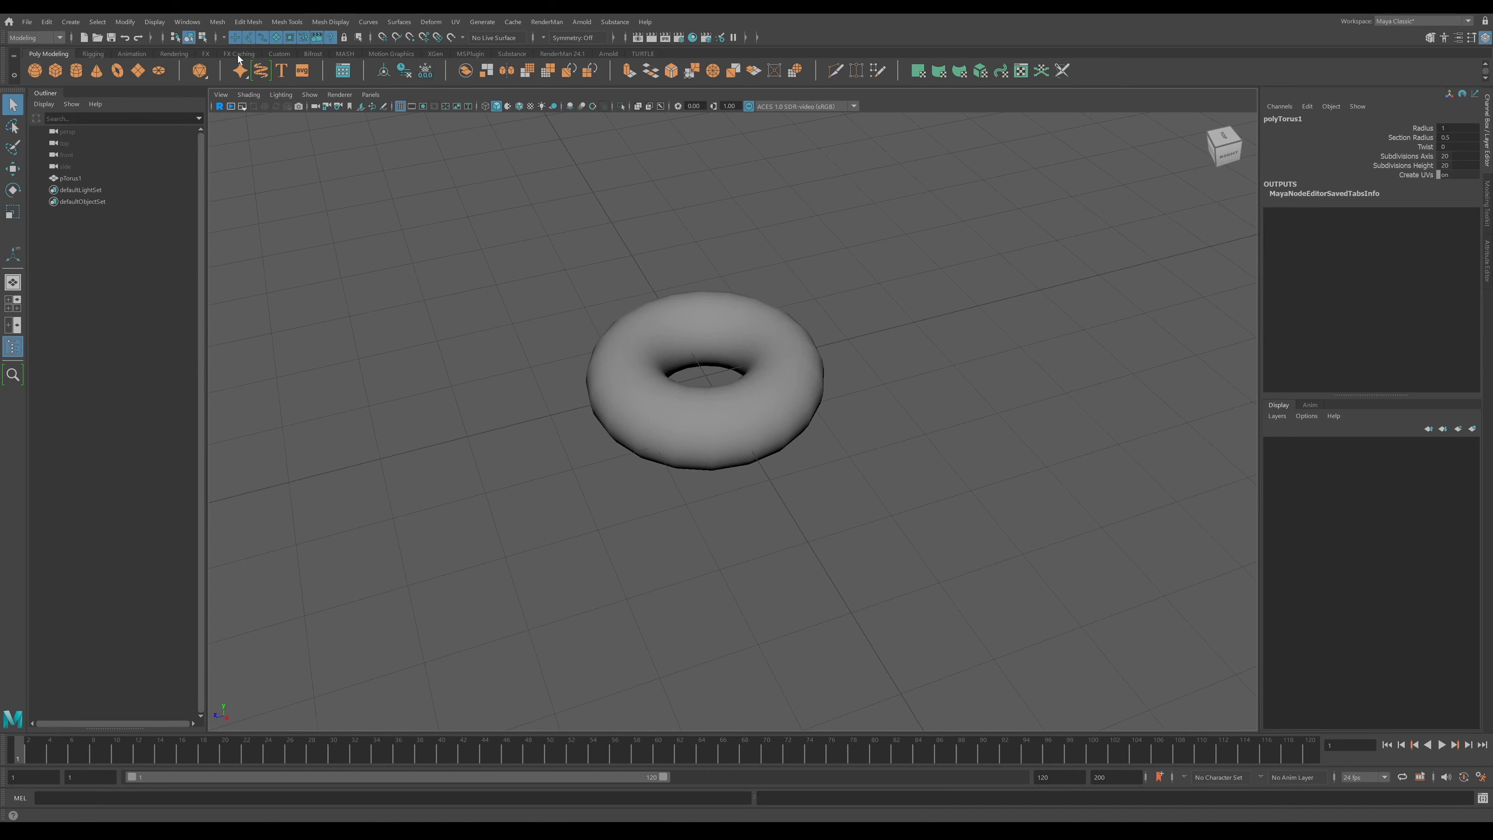
pyautogui.click(313, 53)
pyautogui.click(219, 71)
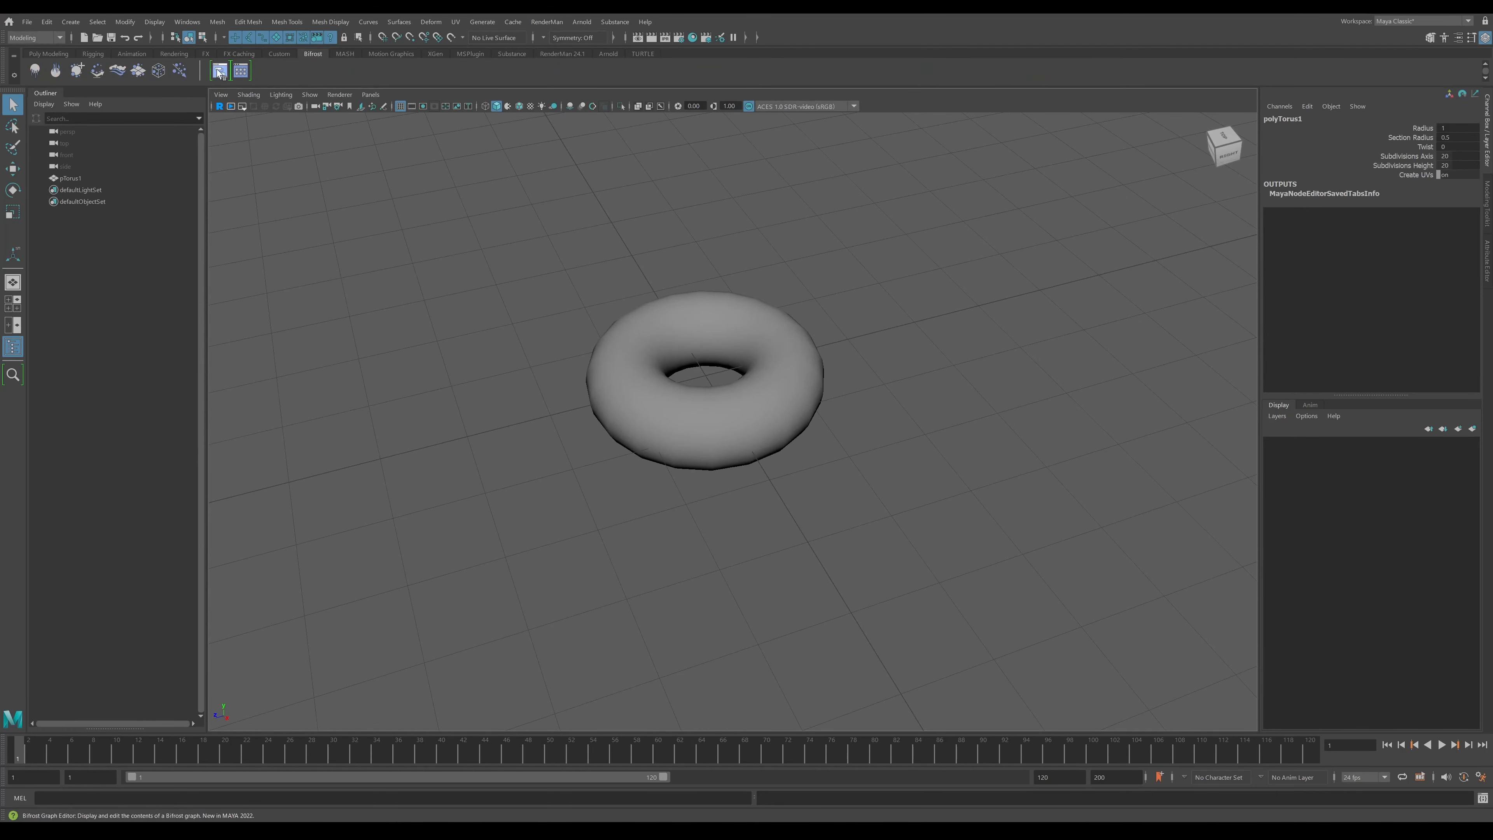
pyautogui.moveTo(589, 236); pyautogui.dragTo(560, 390)
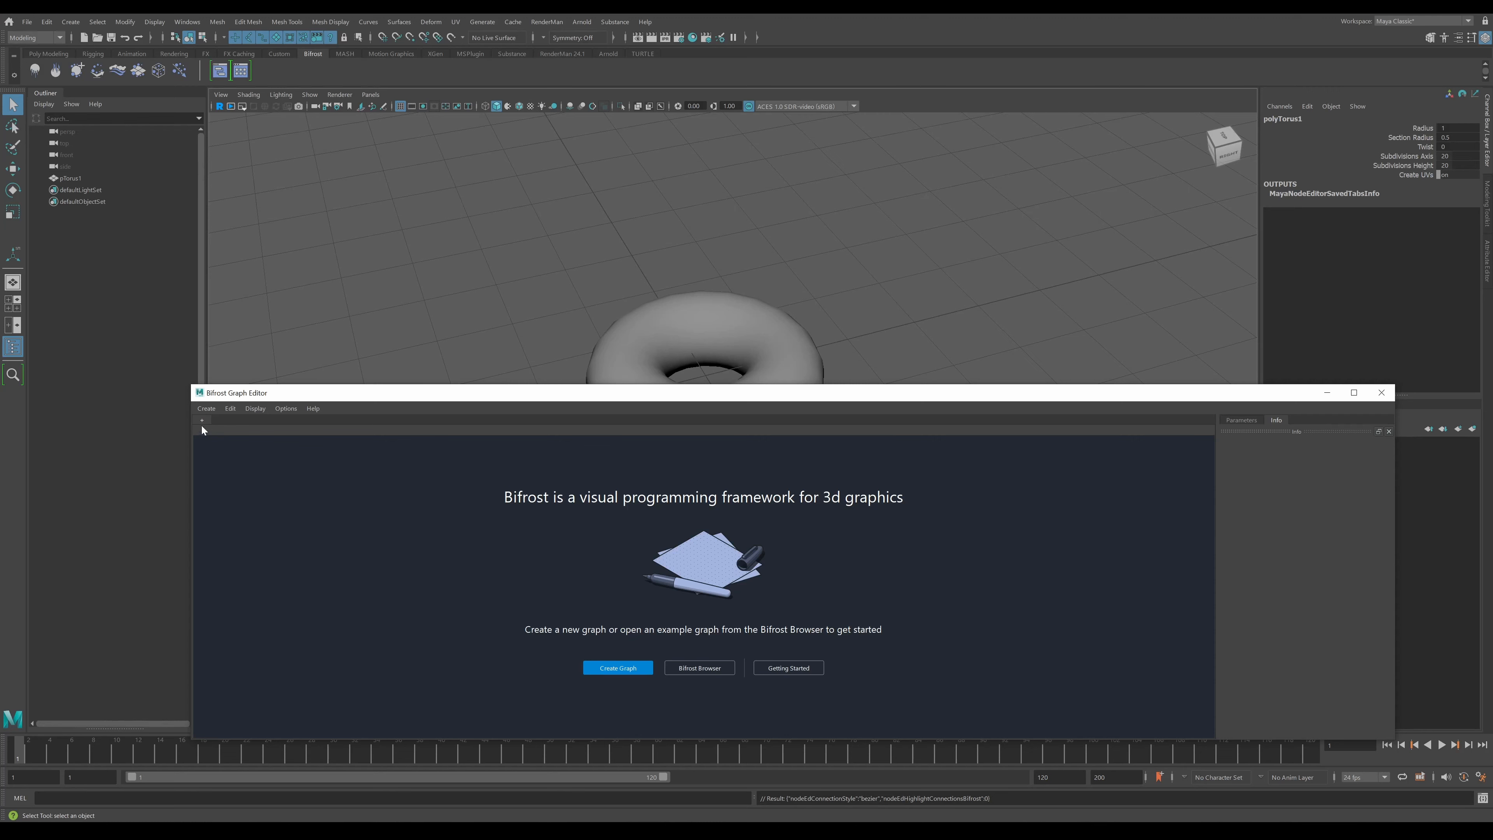
pyautogui.click(206, 408)
pyautogui.moveTo(313, 408)
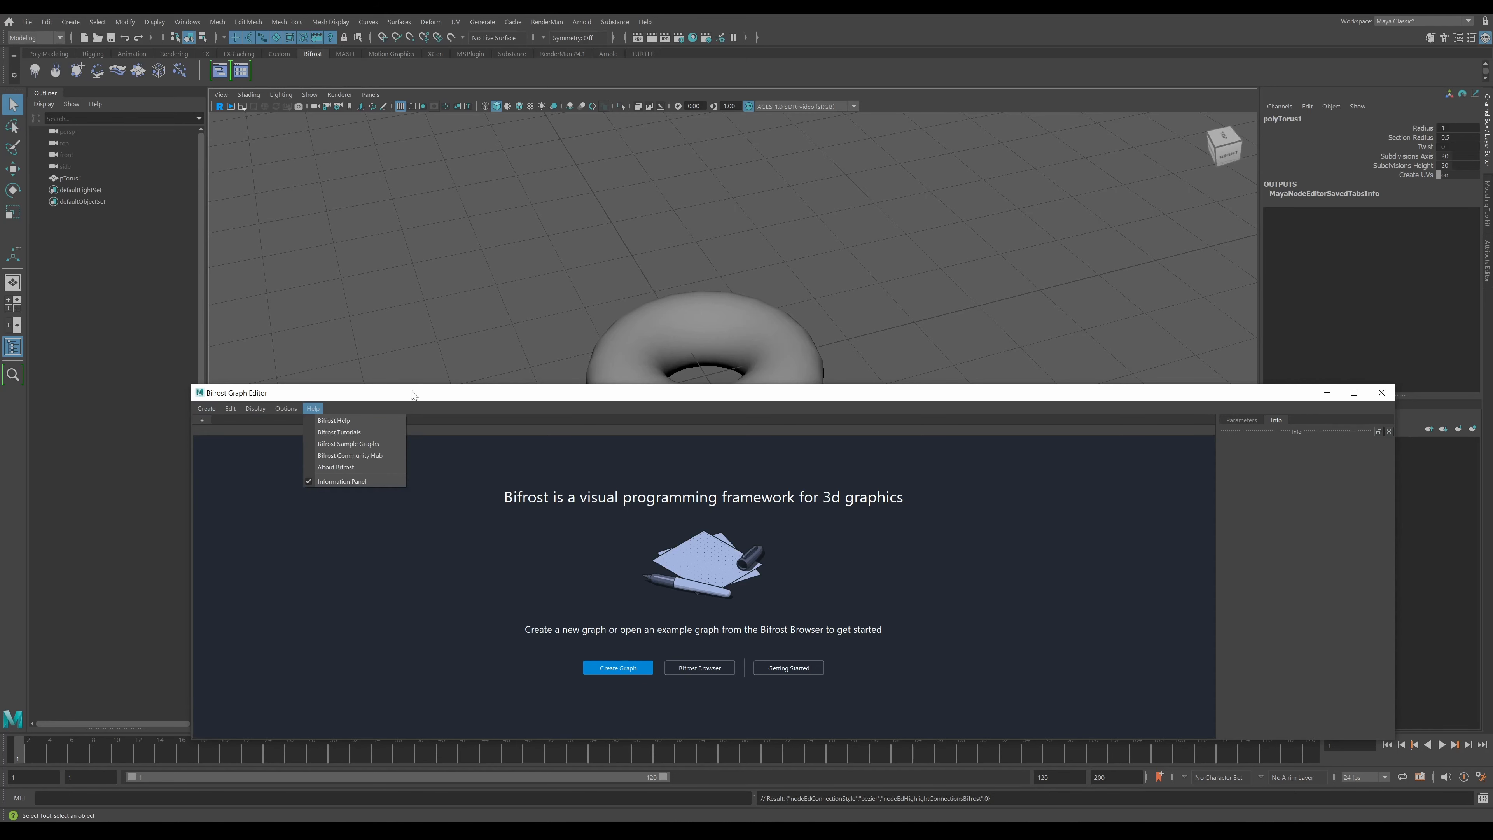
pyautogui.click(414, 395)
pyautogui.click(70, 22)
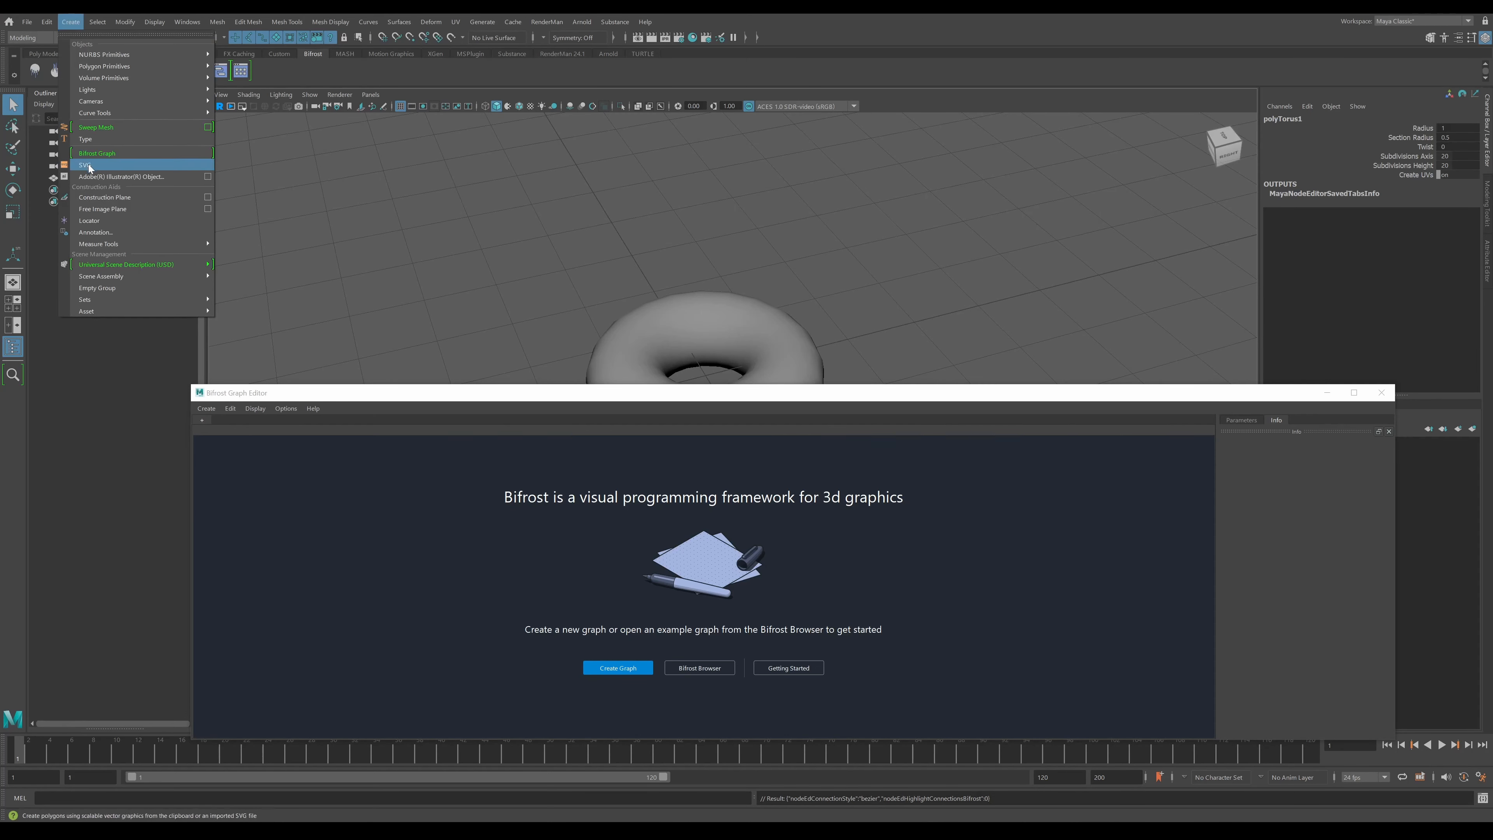
pyautogui.click(1058, 431)
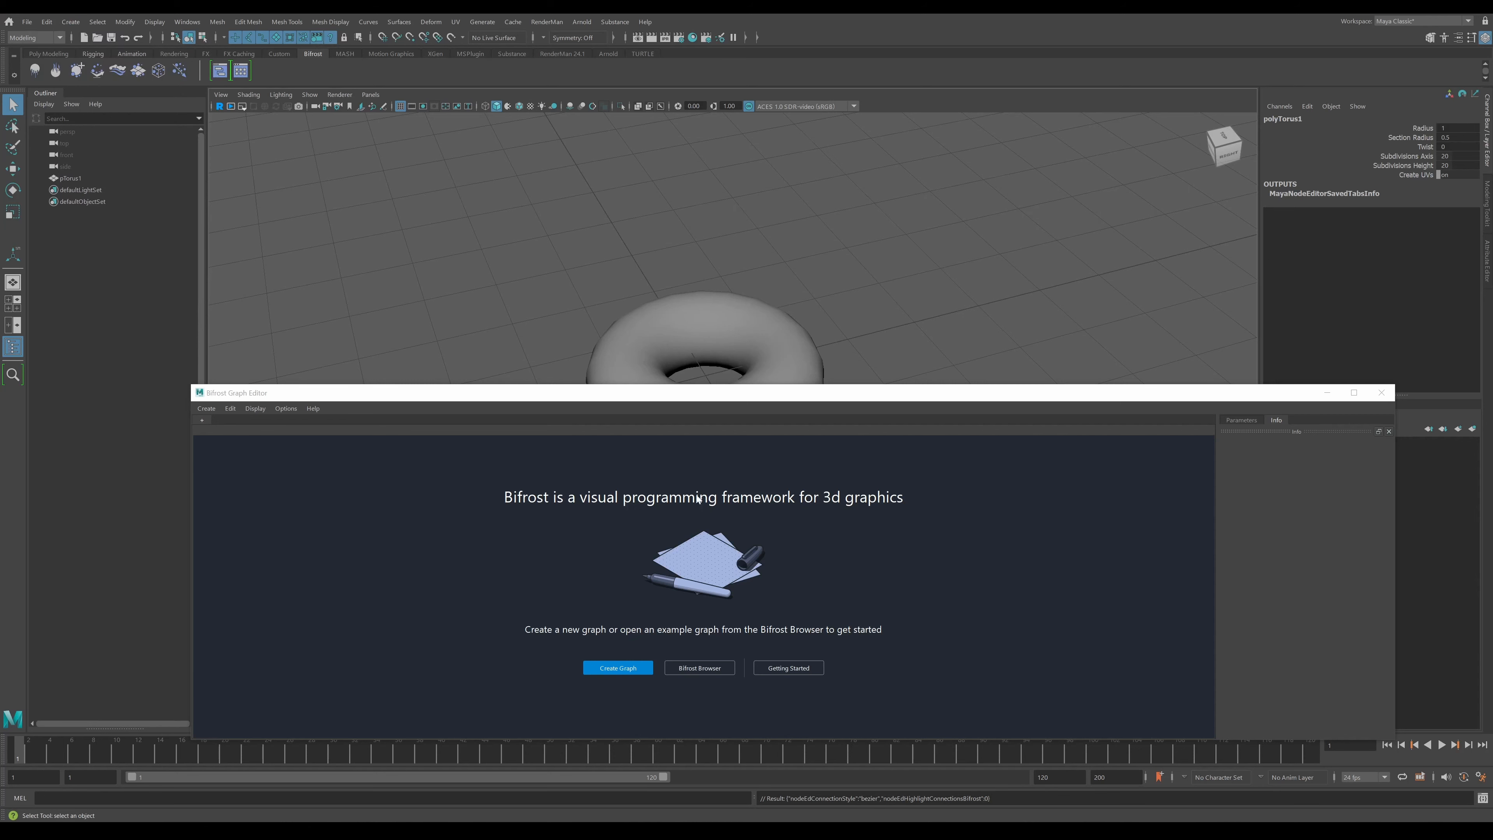
# - Create an empty Bifrost graph and spread its input and output nodes apart
pyautogui.keyDown('alt'); pyautogui.moveTo(730, 344); pyautogui.dragTo(743, 291, button='middle'); pyautogui.keyUp('alt')
pyautogui.scroll(-1, 753, 296)
pyautogui.click(607, 669)
pyautogui.moveTo(1022, 568)
pyautogui.mouseDown()
pyautogui.moveTo(917, 528)
pyautogui.moveTo(1034, 558)
pyautogui.mouseUp()
pyautogui.moveTo(384, 601); pyautogui.dragTo(345, 589)
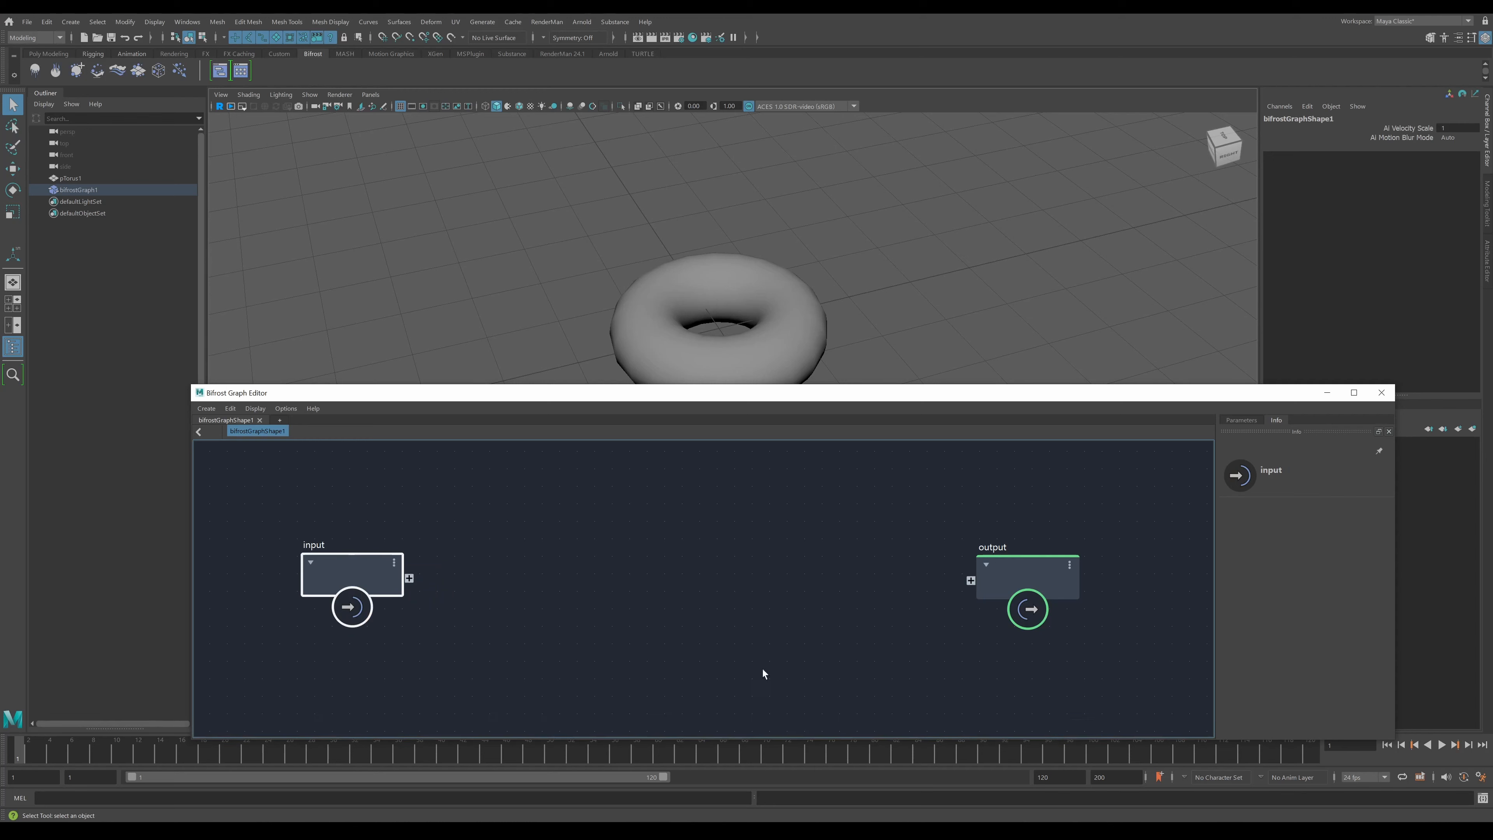
pyautogui.moveTo(1016, 574); pyautogui.dragTo(1035, 576)
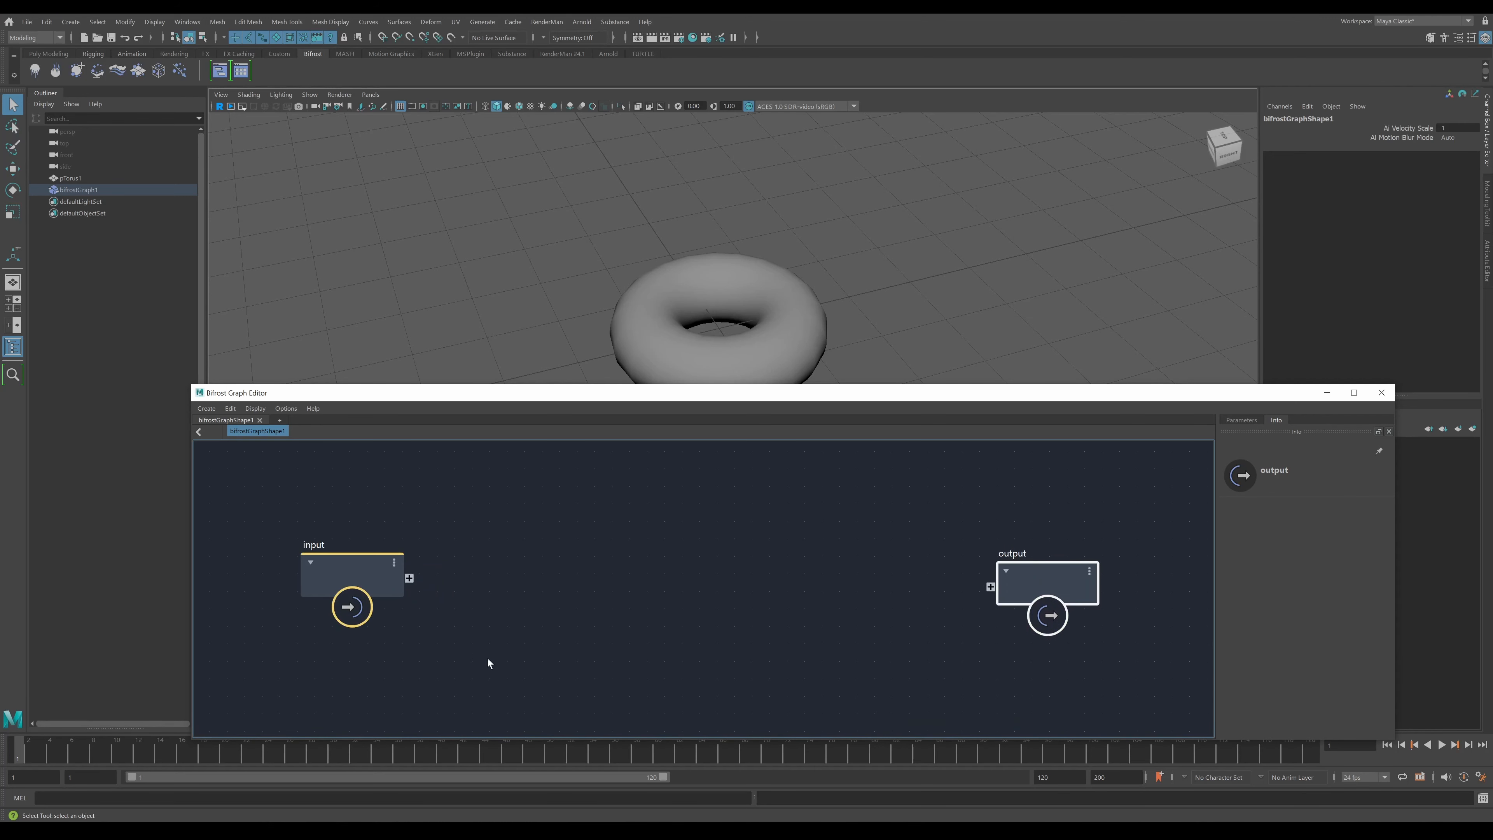
pyautogui.moveTo(1030, 588); pyautogui.dragTo(1069, 575)
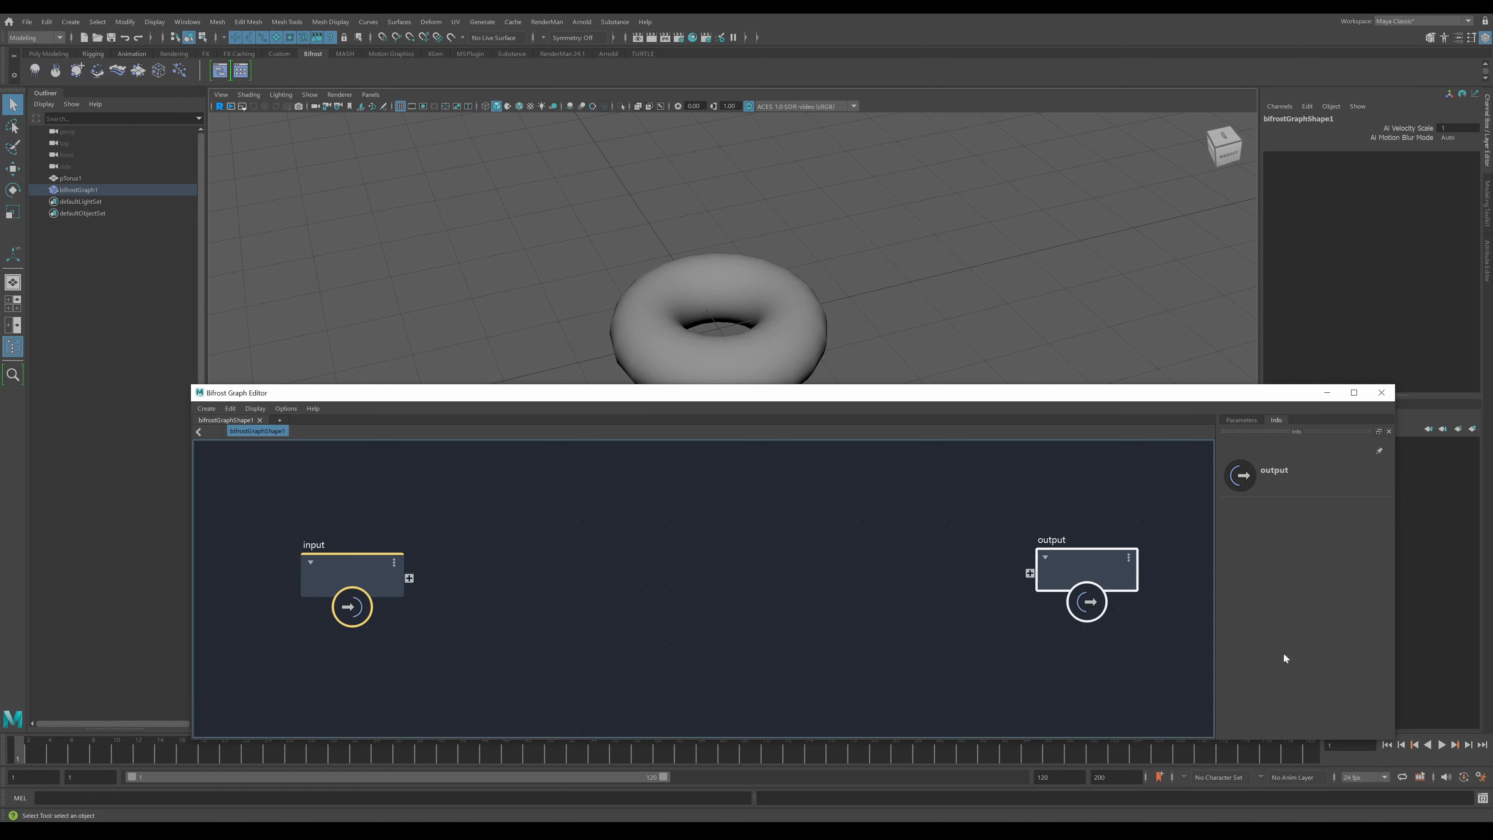
# - Open the Script Editor, look through its Python tab and command options, and close it
pyautogui.click(1483, 798)
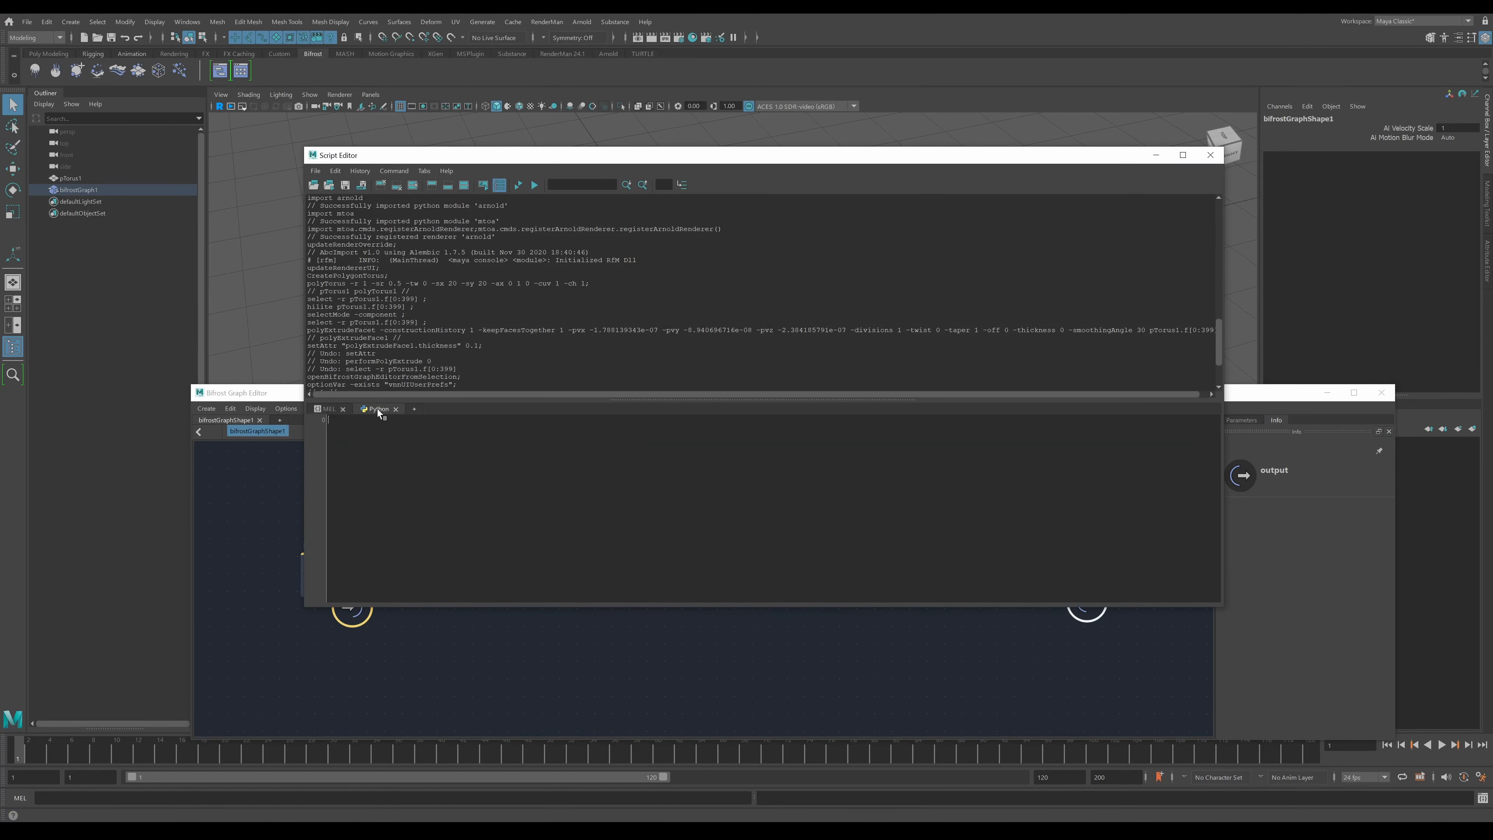
pyautogui.click(342, 409)
pyautogui.click(394, 170)
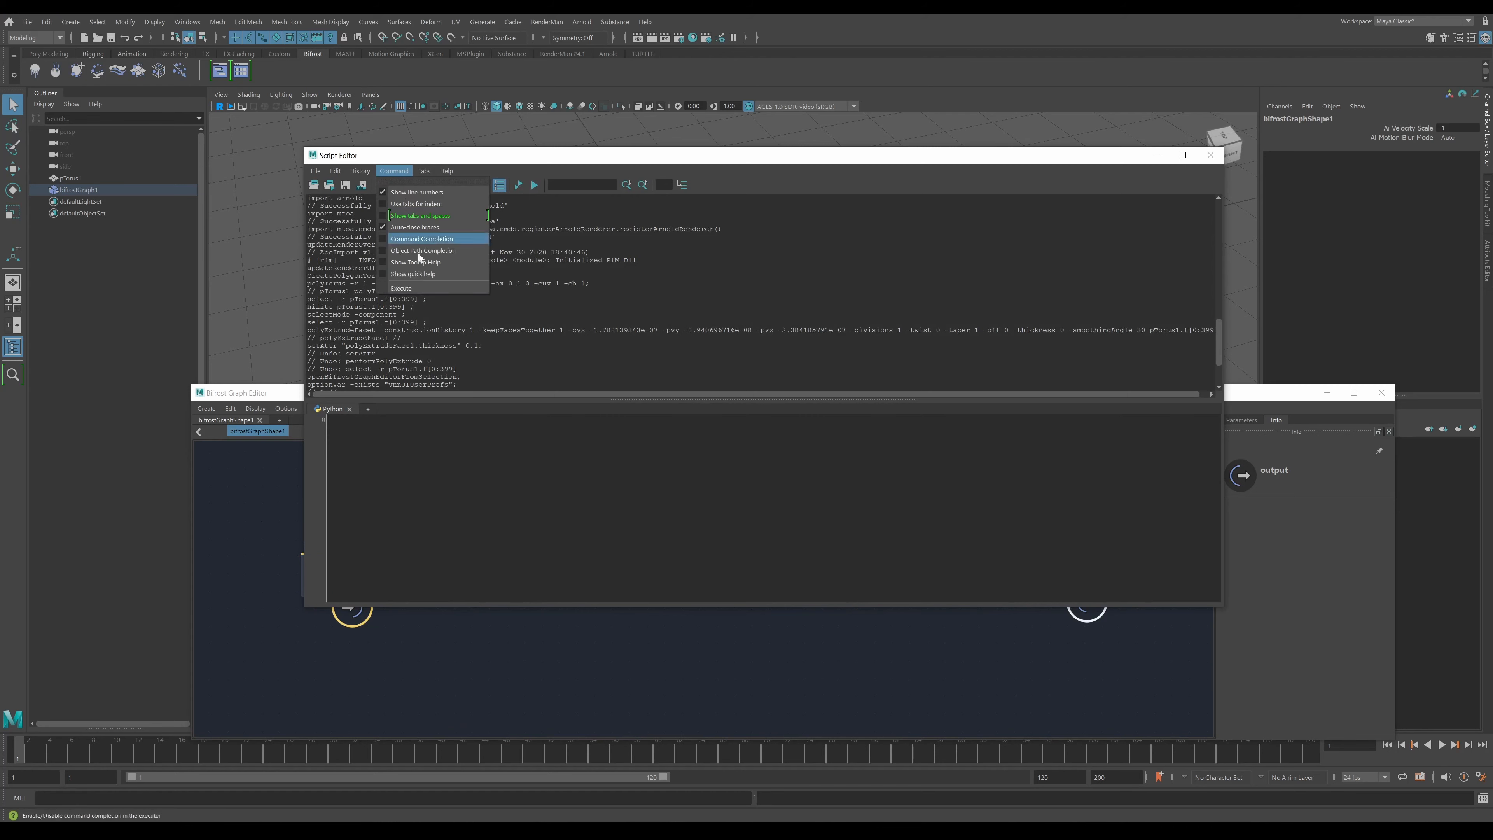
pyautogui.click(469, 156)
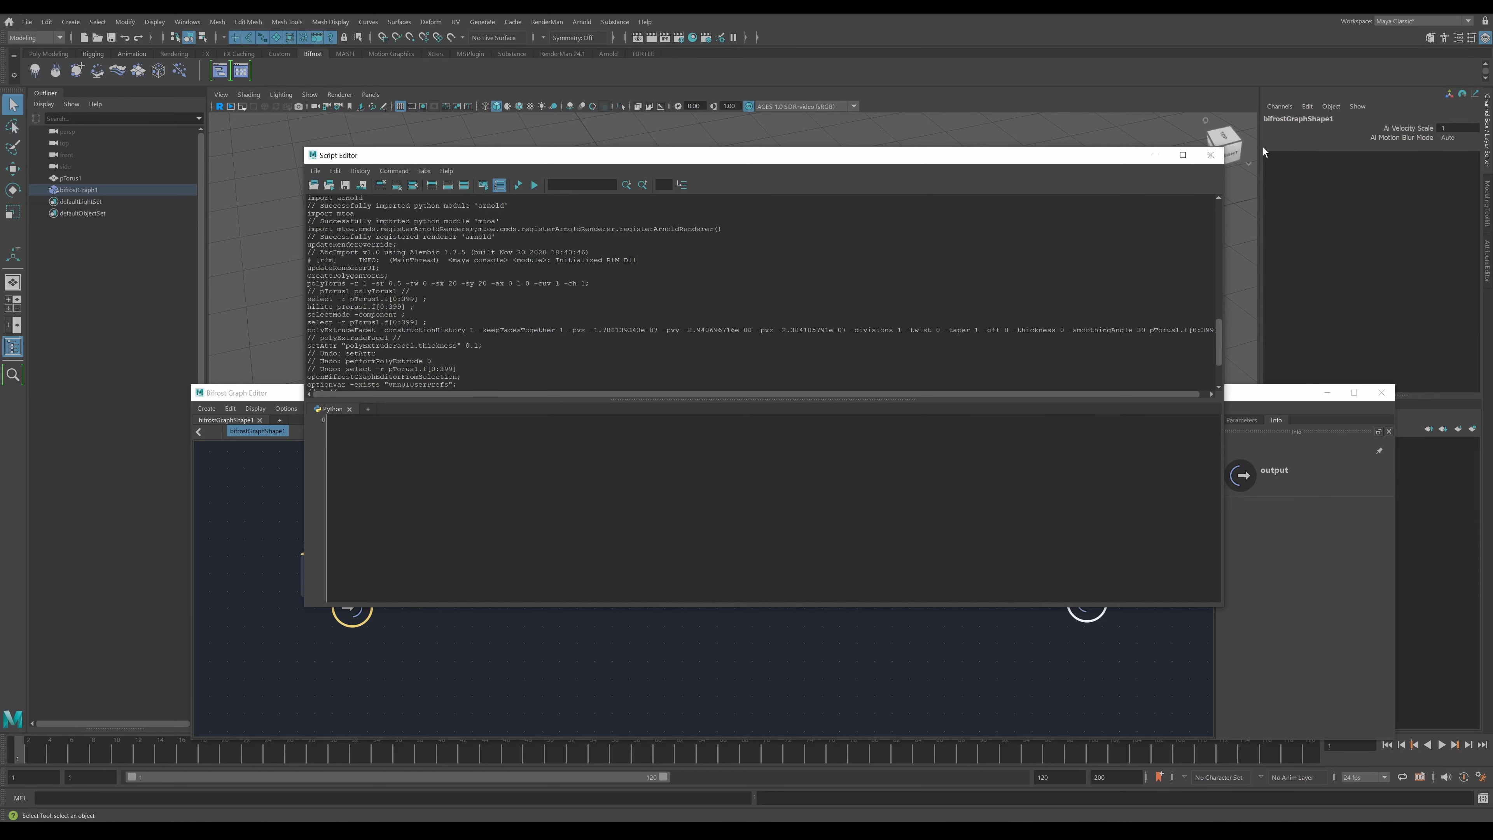
pyautogui.click(1211, 155)
# - Move the graph's output node and examine the Script Editor history for the polyTorus, face selection and polyExtrudeFacet commands
pyautogui.moveTo(1090, 573); pyautogui.dragTo(1060, 592)
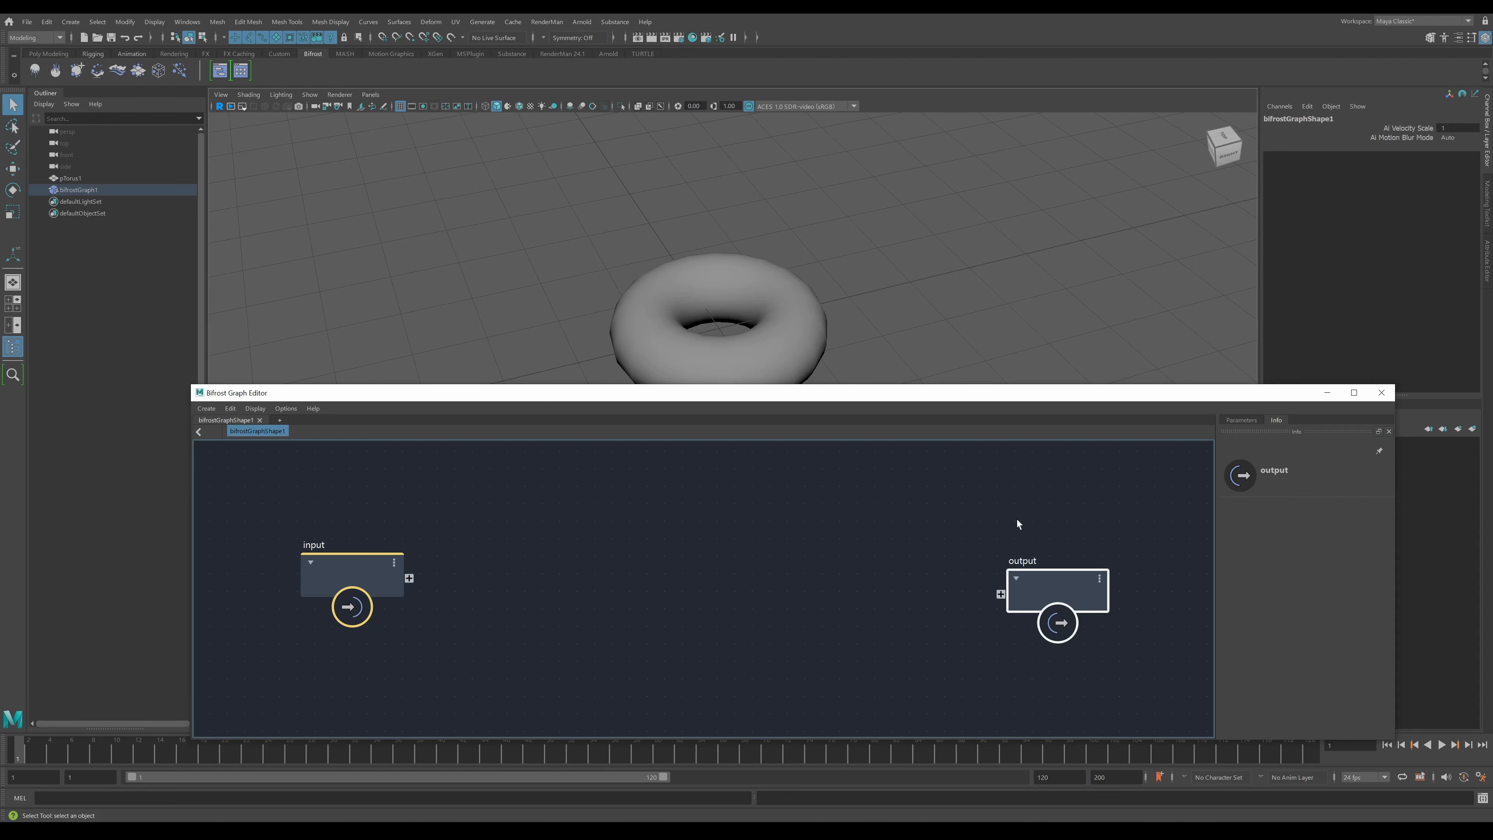
pyautogui.click(1483, 798)
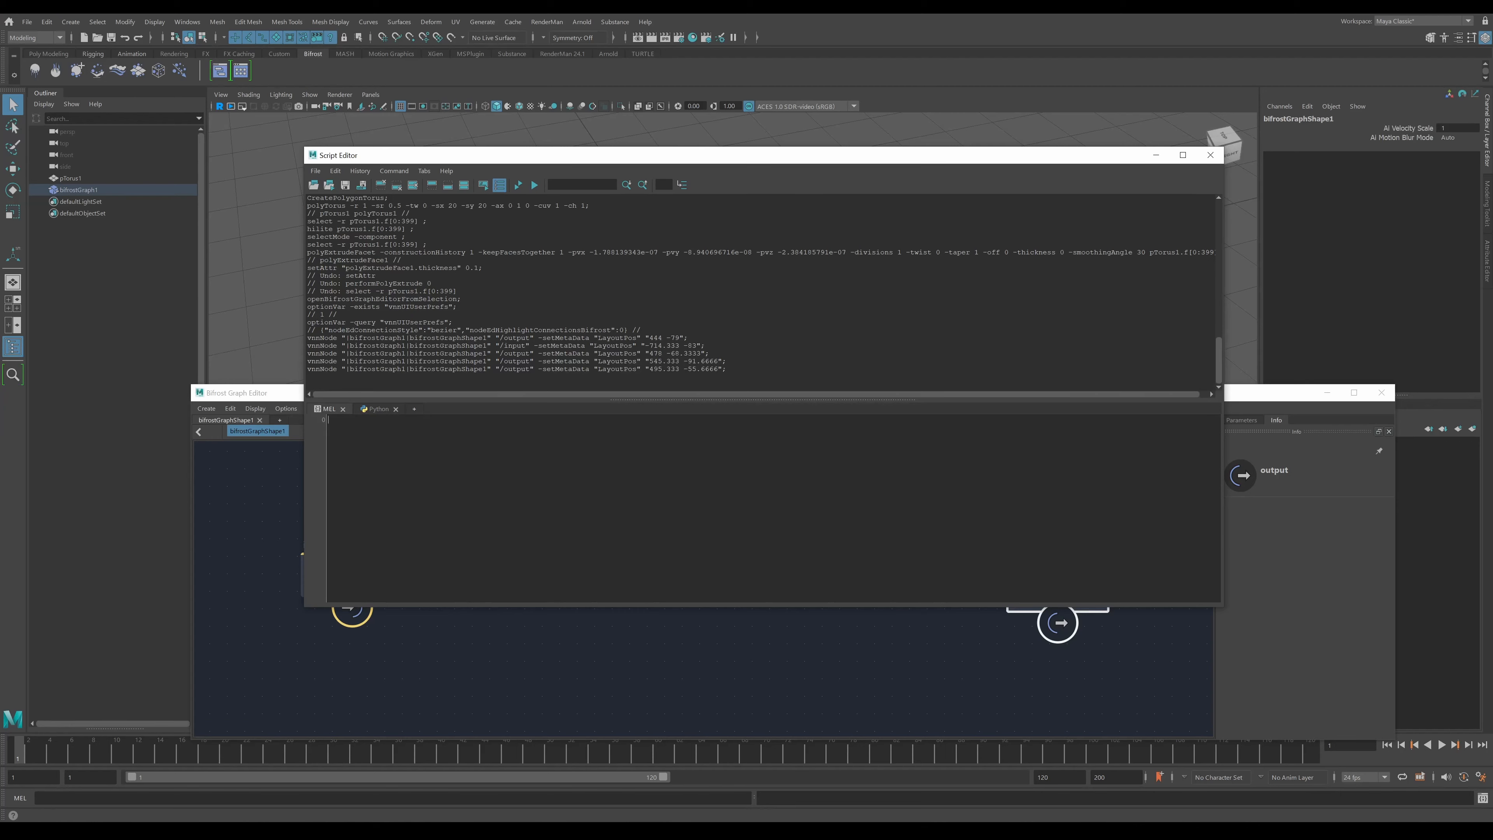
pyautogui.scroll(2, 744, 292)
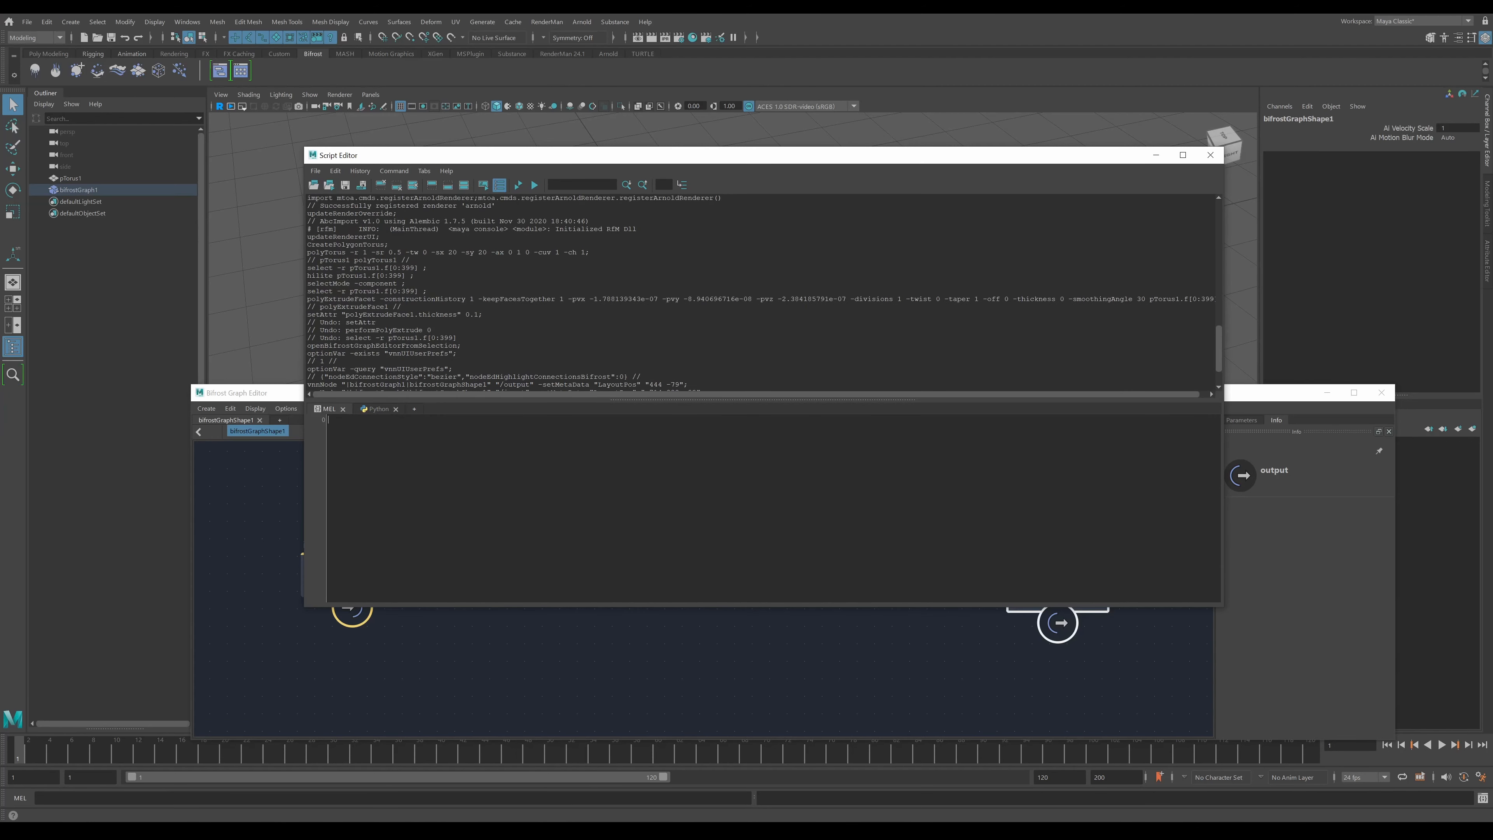
pyautogui.moveTo(311, 299); pyautogui.dragTo(462, 298)
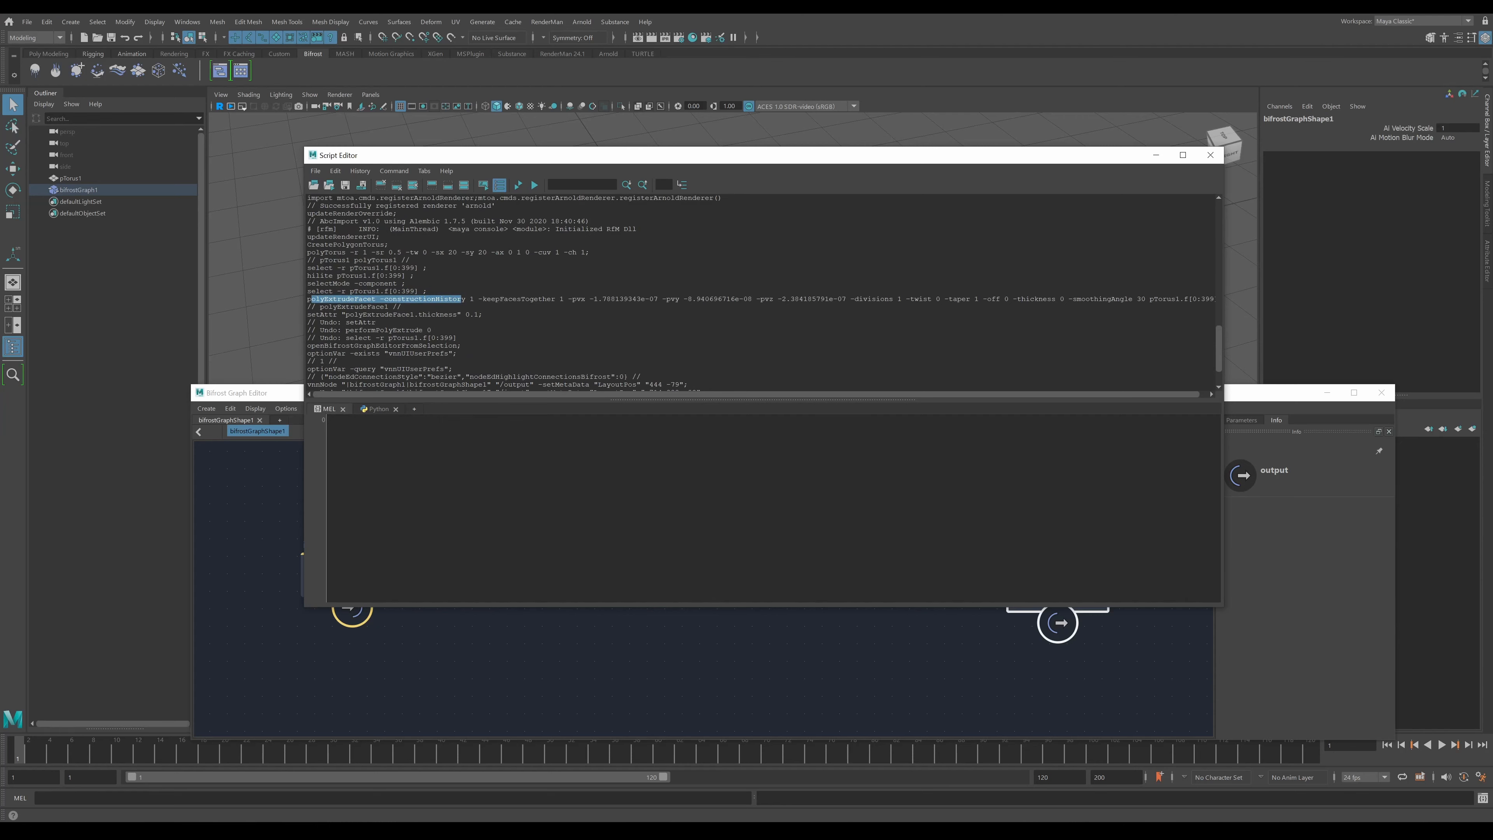
pyautogui.moveTo(308, 253); pyautogui.dragTo(590, 252)
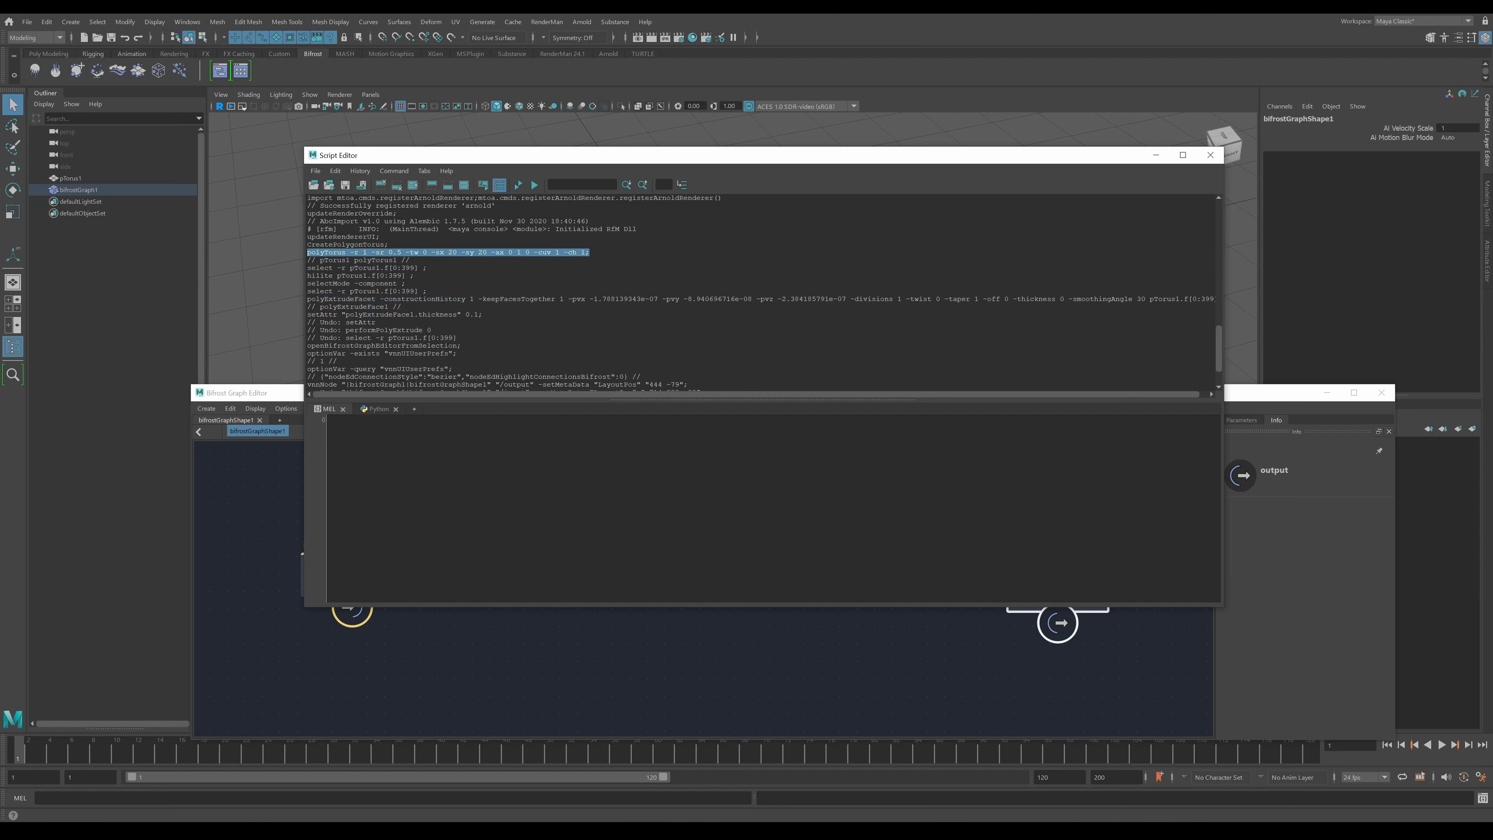
pyautogui.moveTo(316, 267); pyautogui.dragTo(392, 268)
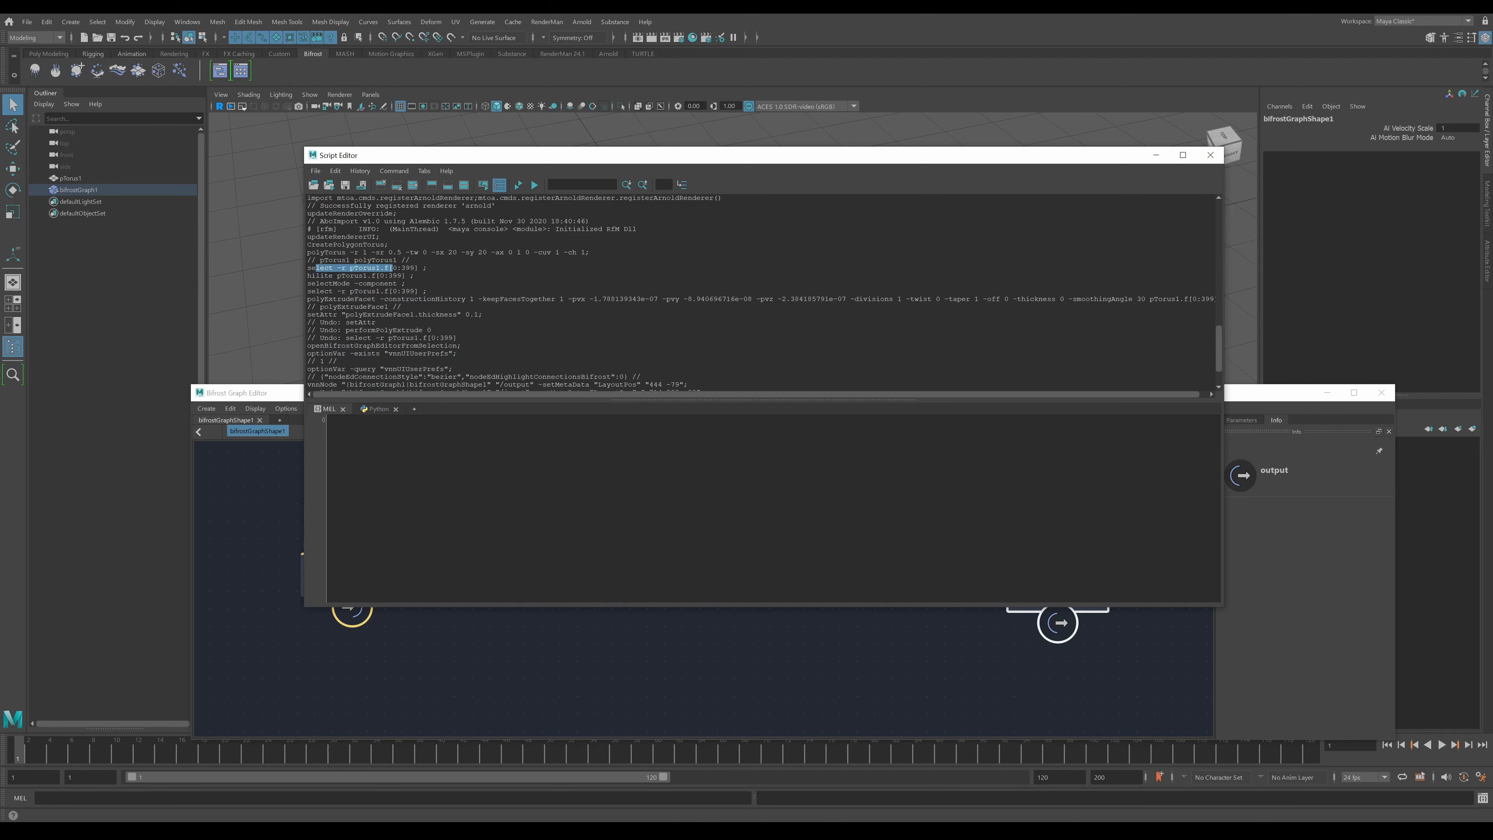
pyautogui.click(1210, 156)
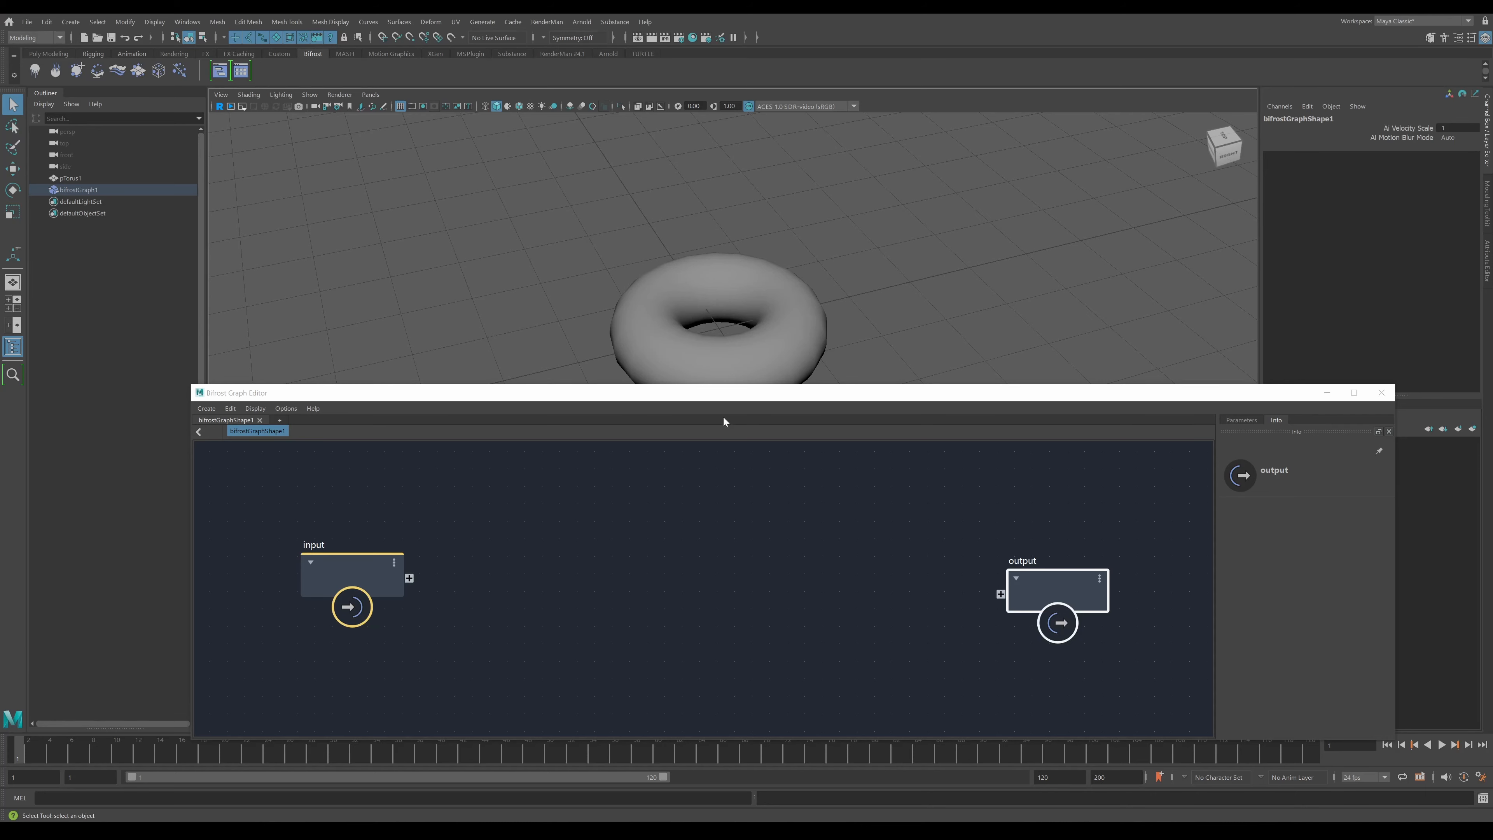
# - Shift the Bifrost Graph Editor window clear of the torus and turn on wireframe on shaded in the viewport
pyautogui.moveTo(737, 395); pyautogui.dragTo(761, 429)
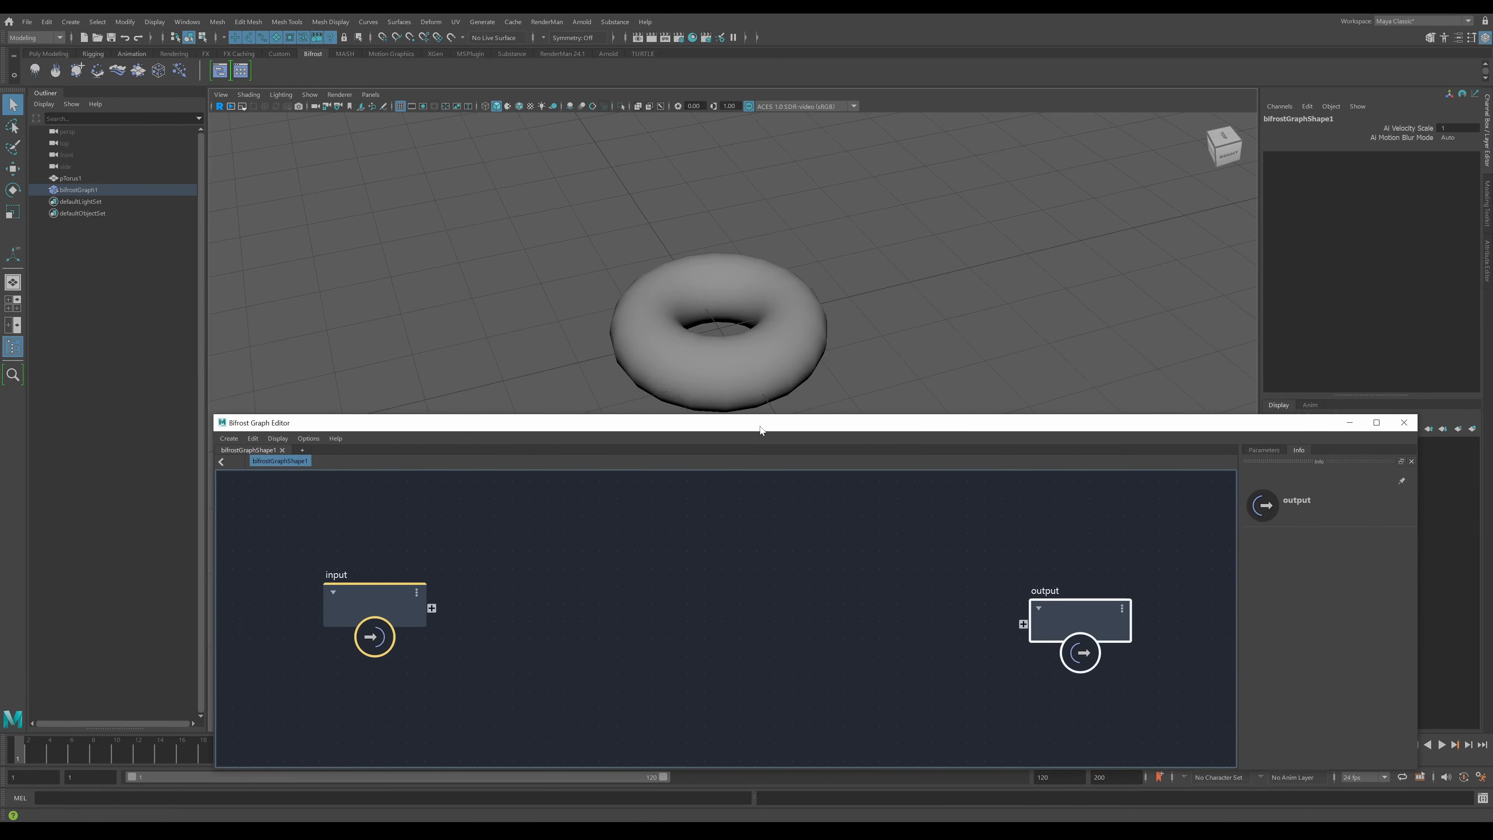
pyautogui.moveTo(351, 603)
pyautogui.mouseDown()
pyautogui.moveTo(354, 581)
pyautogui.moveTo(336, 606)
pyautogui.mouseUp()
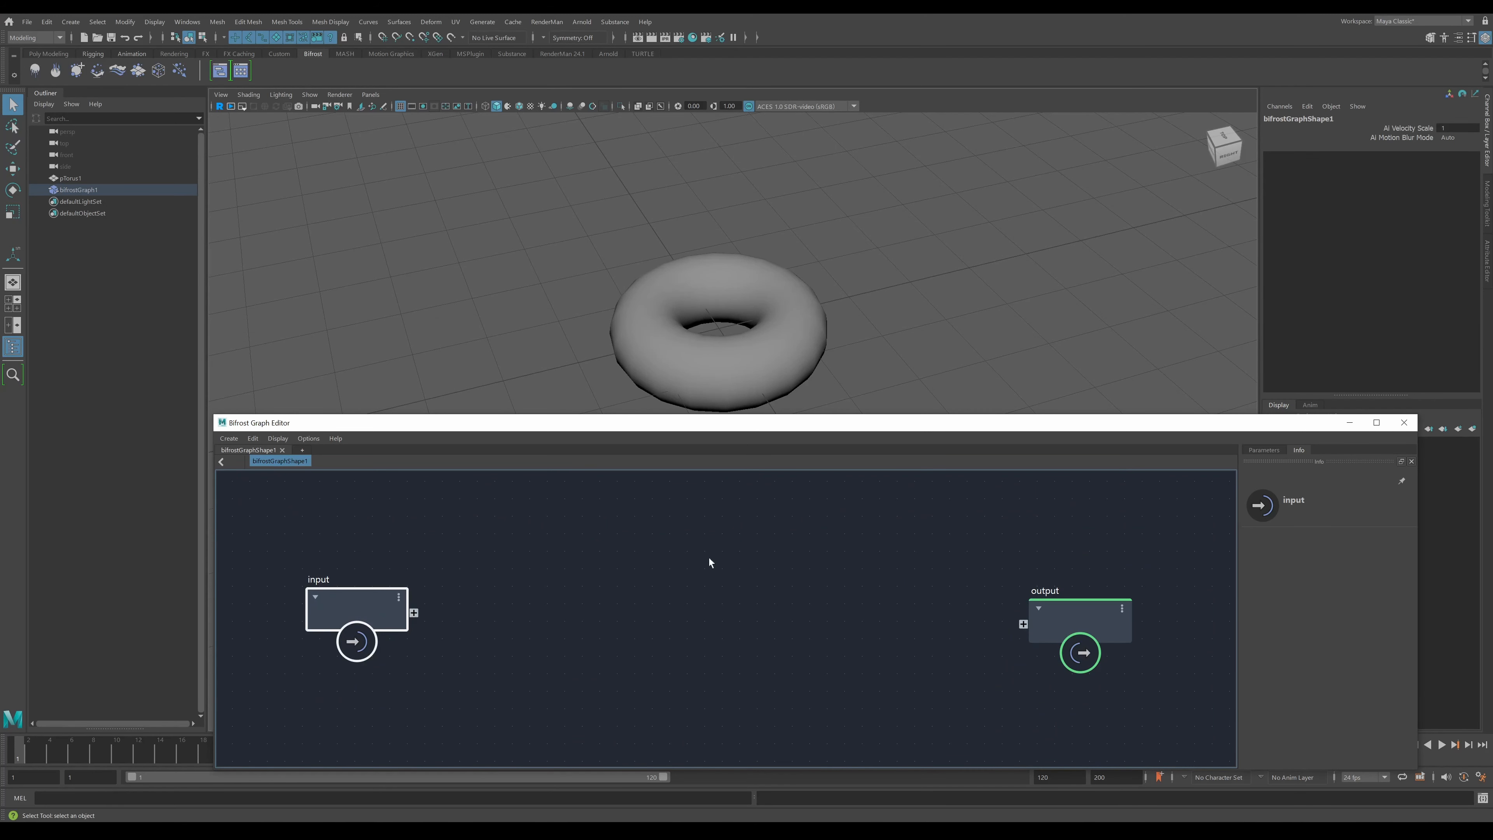
pyautogui.click(708, 388)
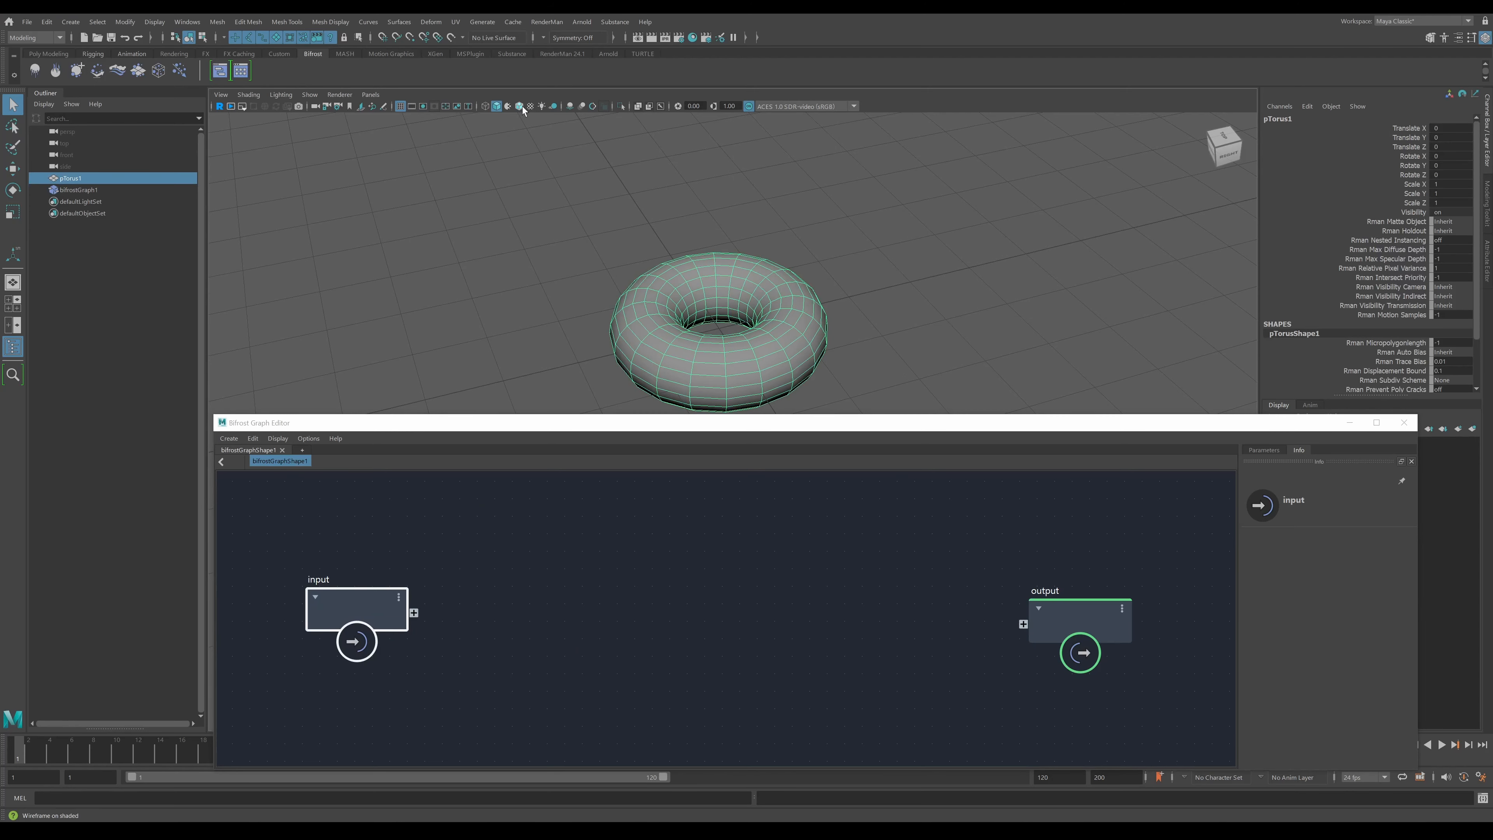
pyautogui.click(926, 253)
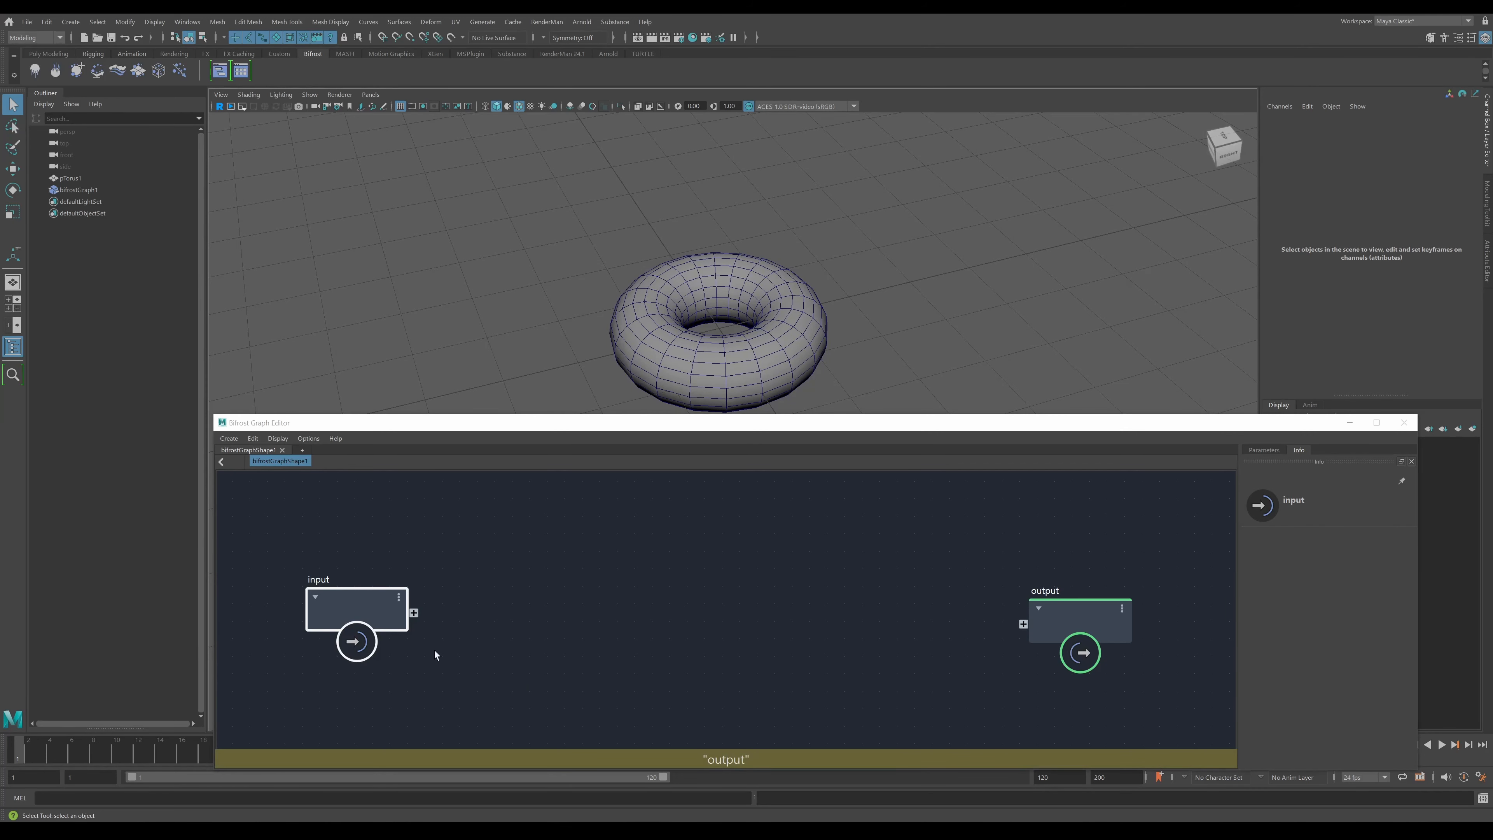
# - Show the input node's parameters and set its path to the object name pTorus1 copied from the Outliner
pyautogui.click(582, 671)
pyautogui.click(398, 612)
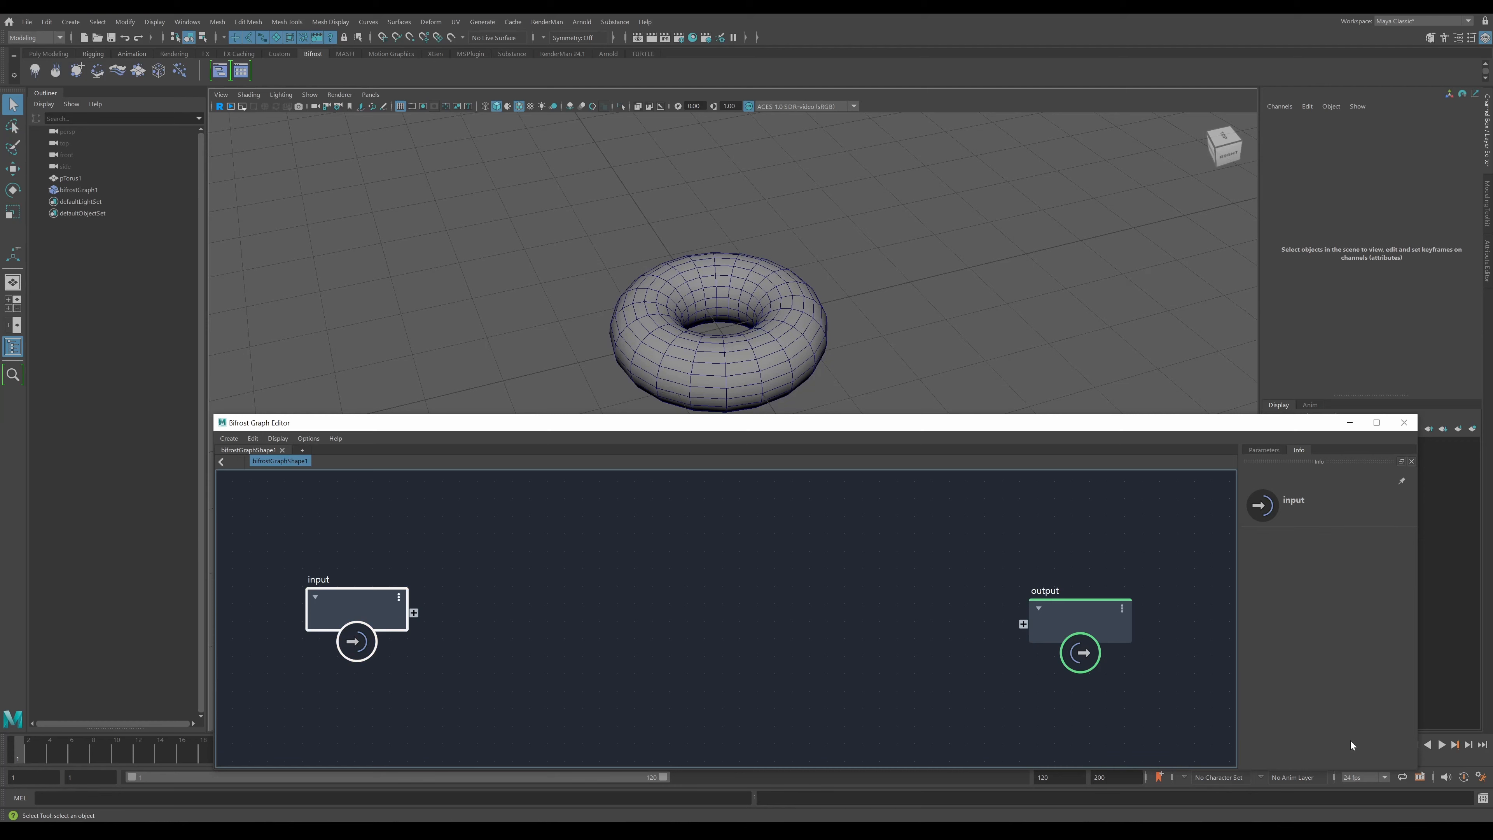
pyautogui.click(1262, 451)
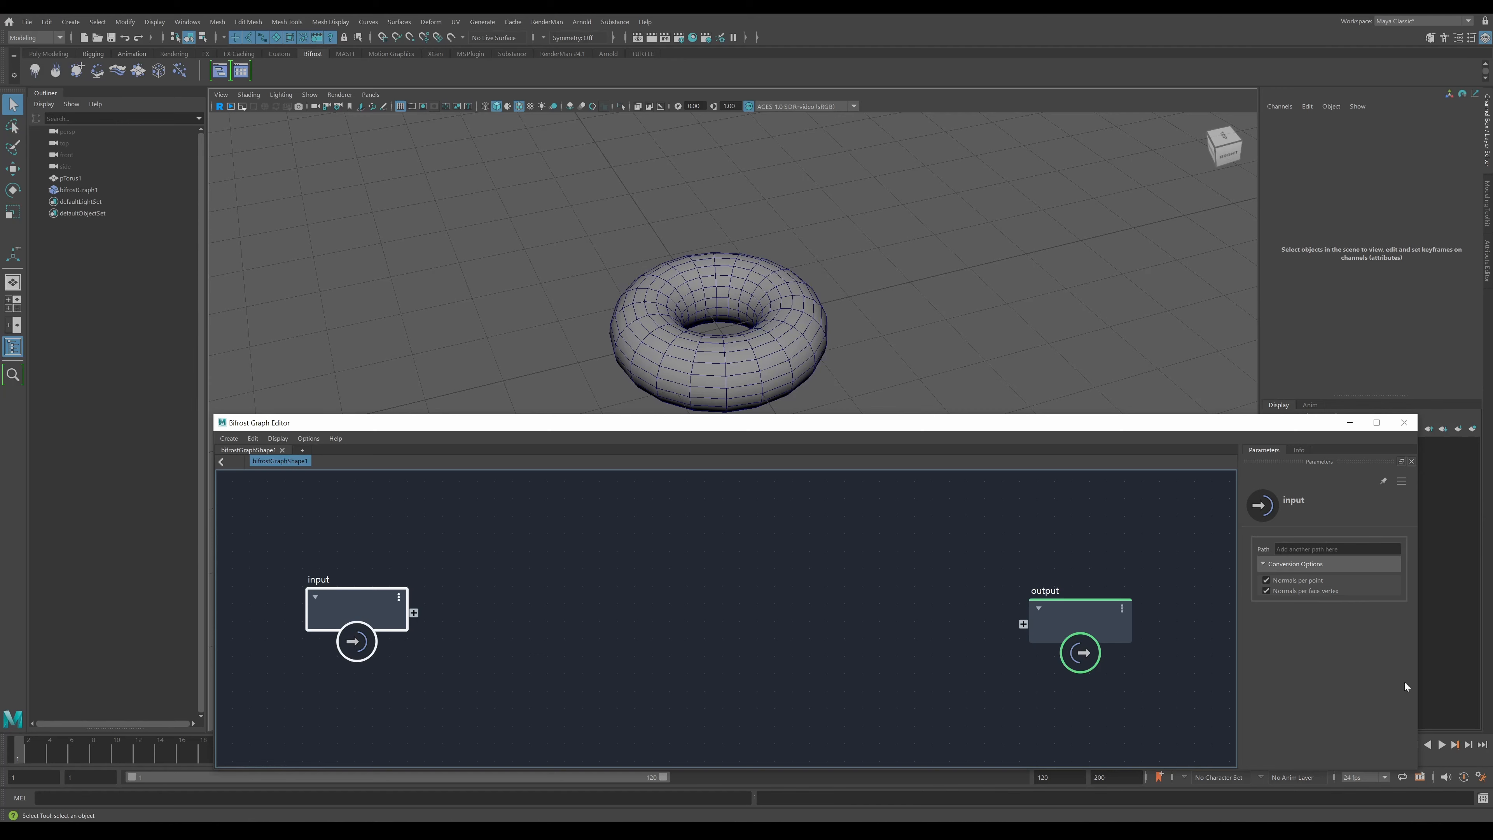
pyautogui.doubleClick(69, 181)
pyautogui.hotkey('ctrl', 'c')
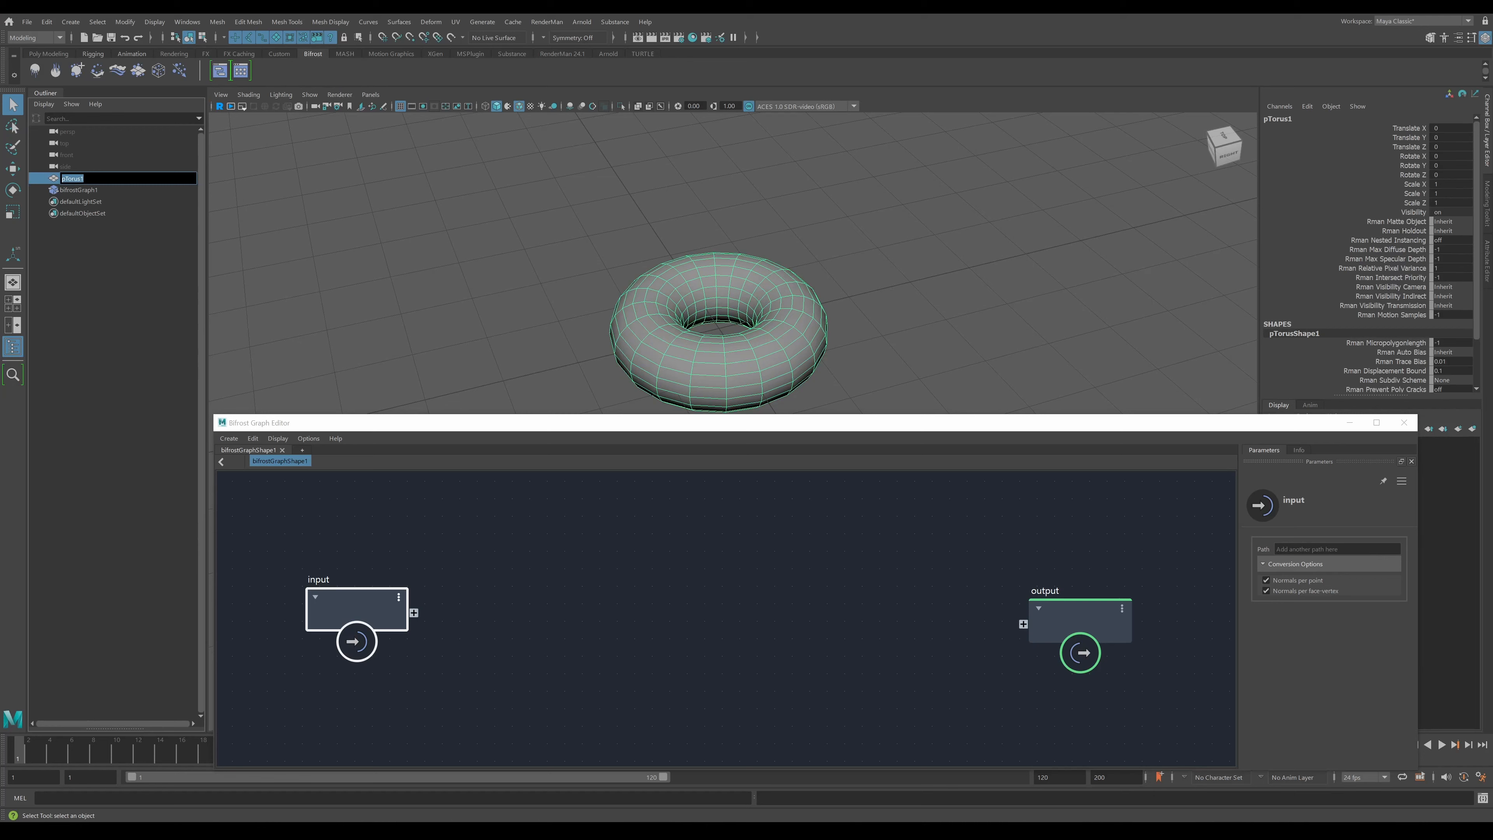
pyautogui.click(1336, 549)
pyautogui.hotkey('ctrl', 'v')
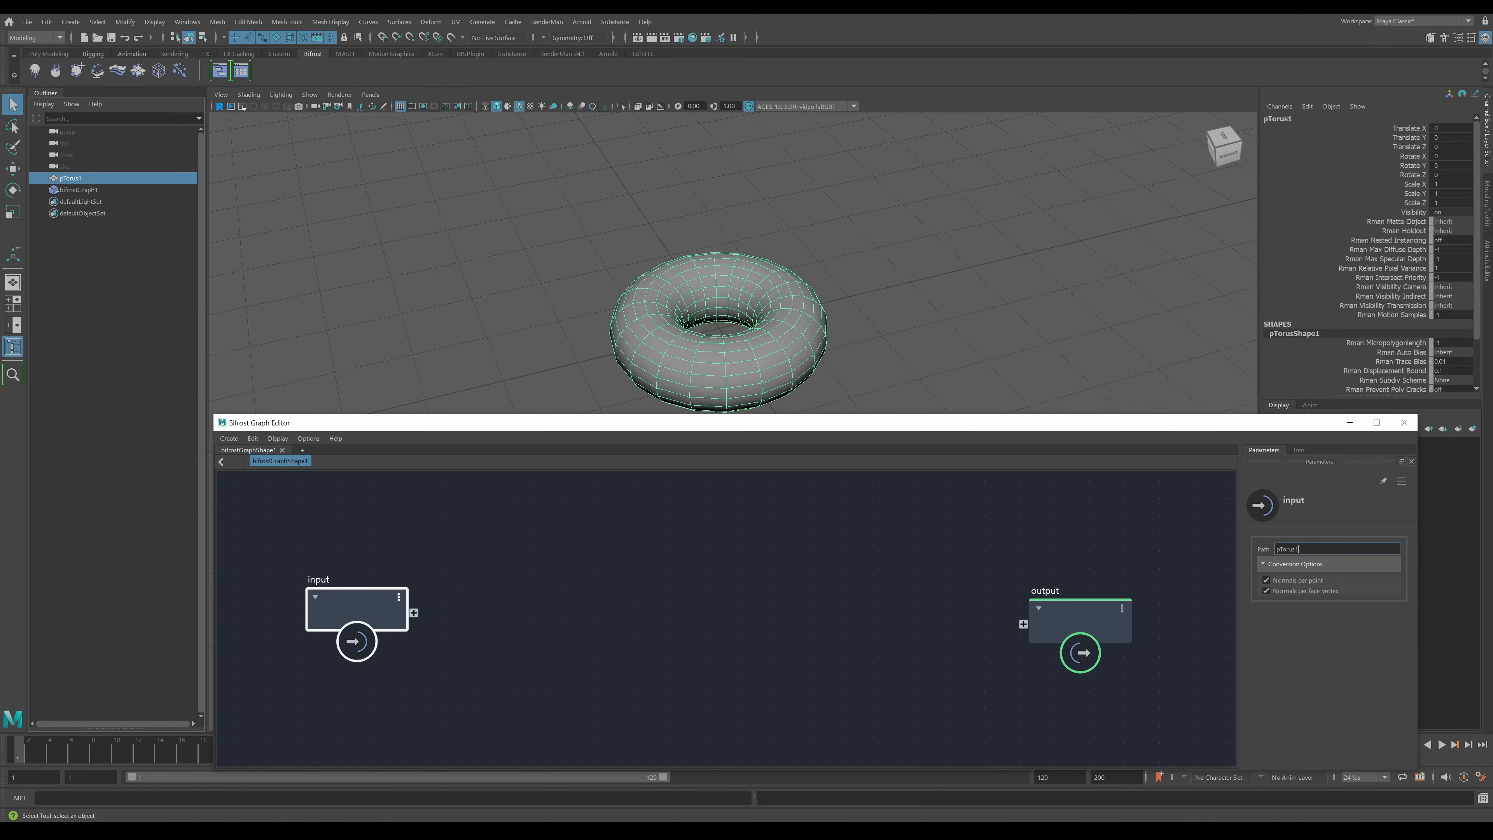
pyautogui.press('Return')
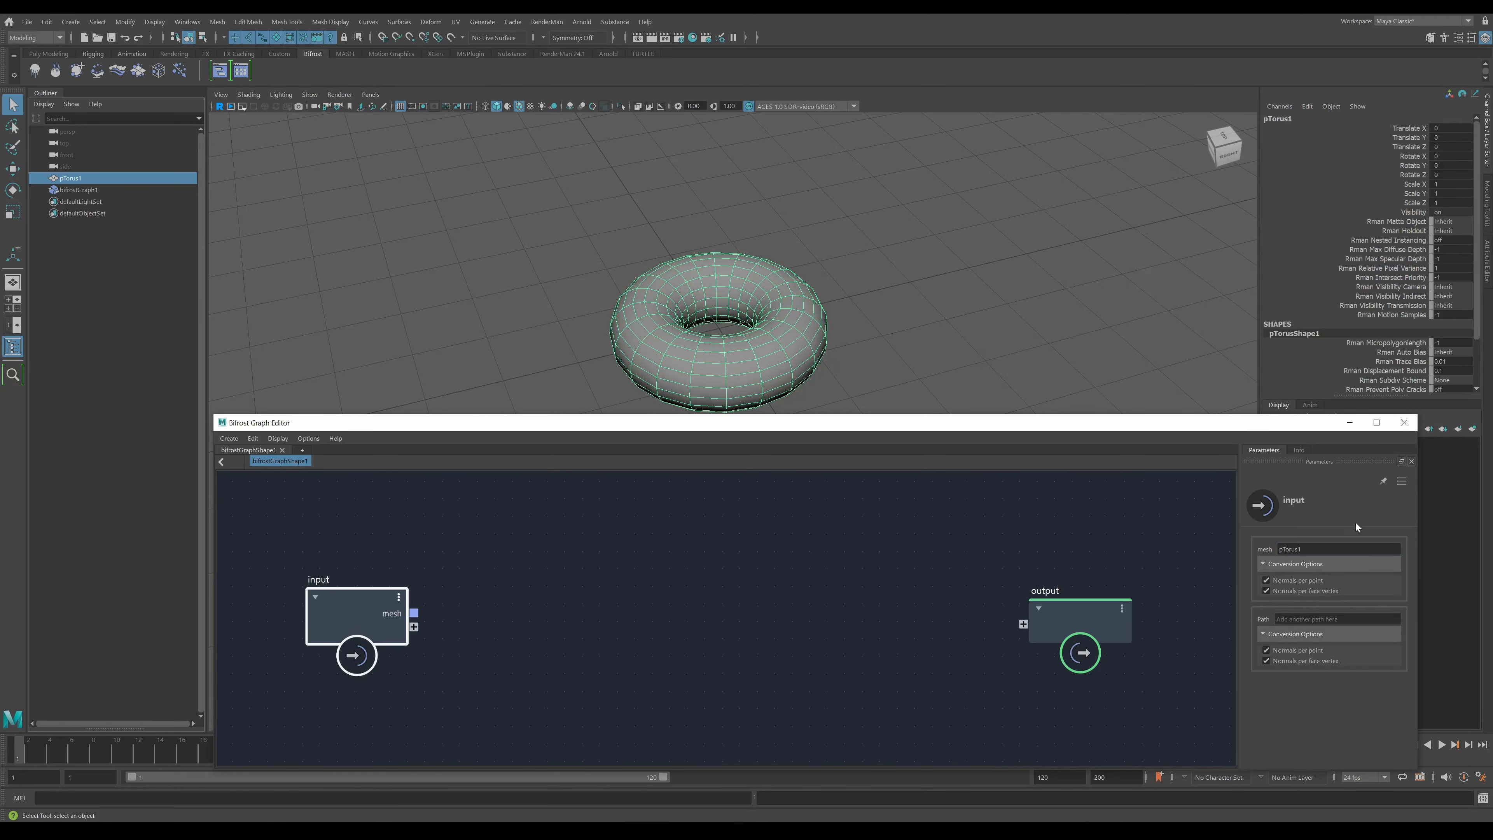
# - Close the Bifrost Graph Editor and delete bifrostGraph1 from the scene
pyautogui.click(1404, 422)
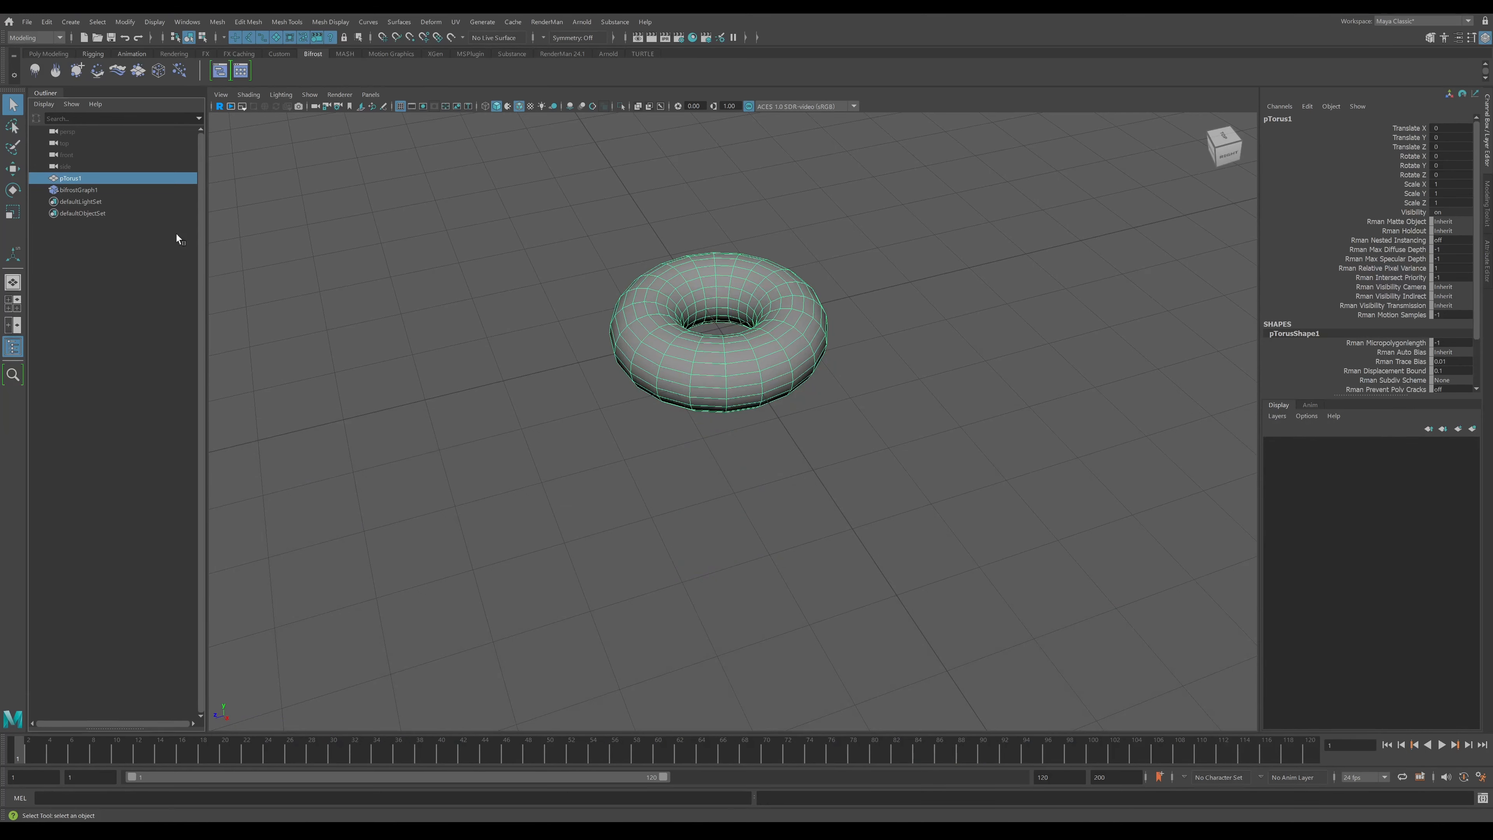
pyautogui.click(81, 241)
pyautogui.click(82, 190)
pyautogui.press('Delete')
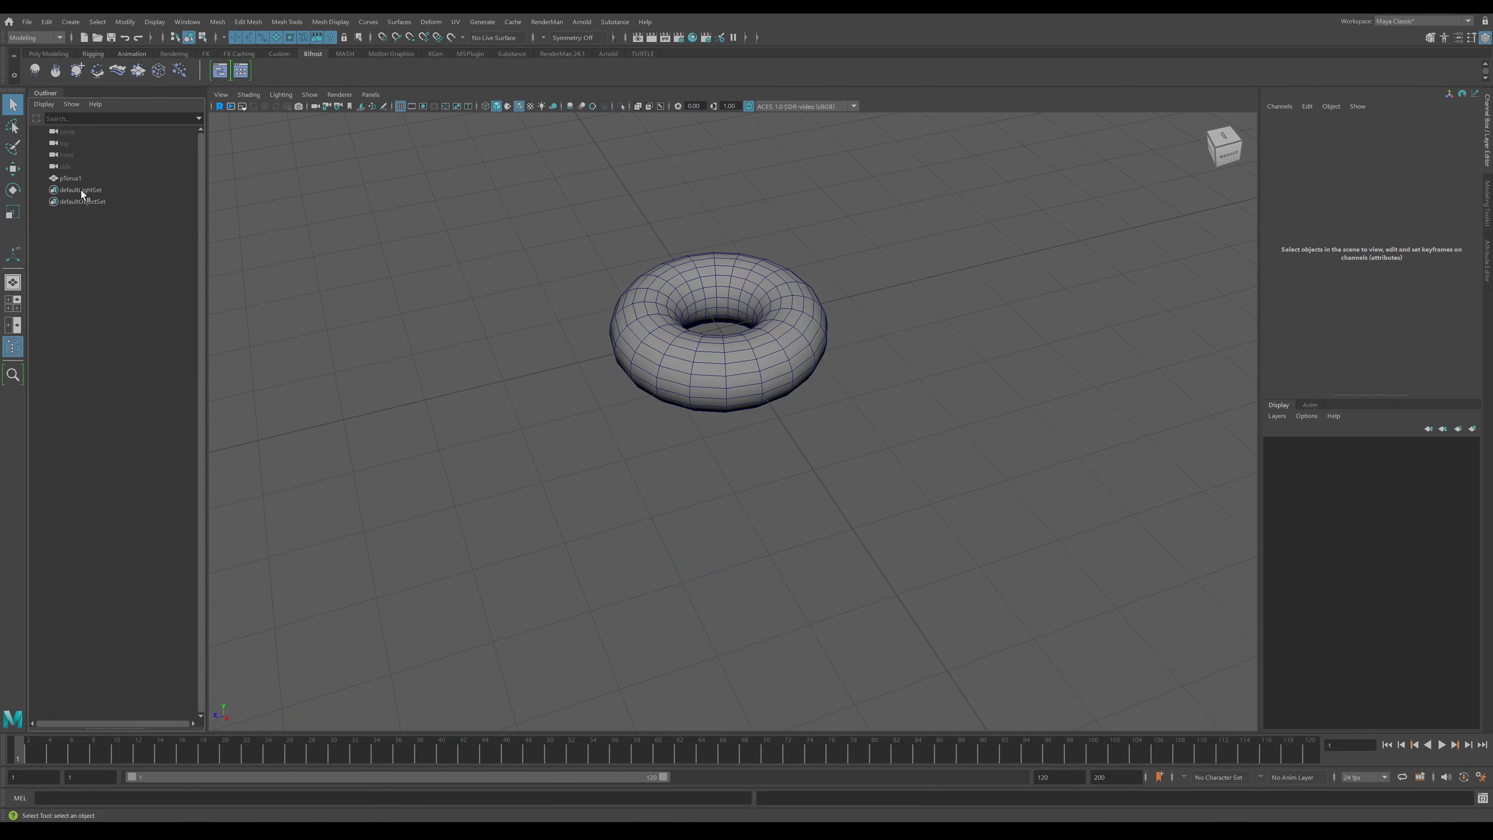
# - Create a new Bifrost graph with the torus selected as its mesh input, and reposition the input node
pyautogui.click(729, 390)
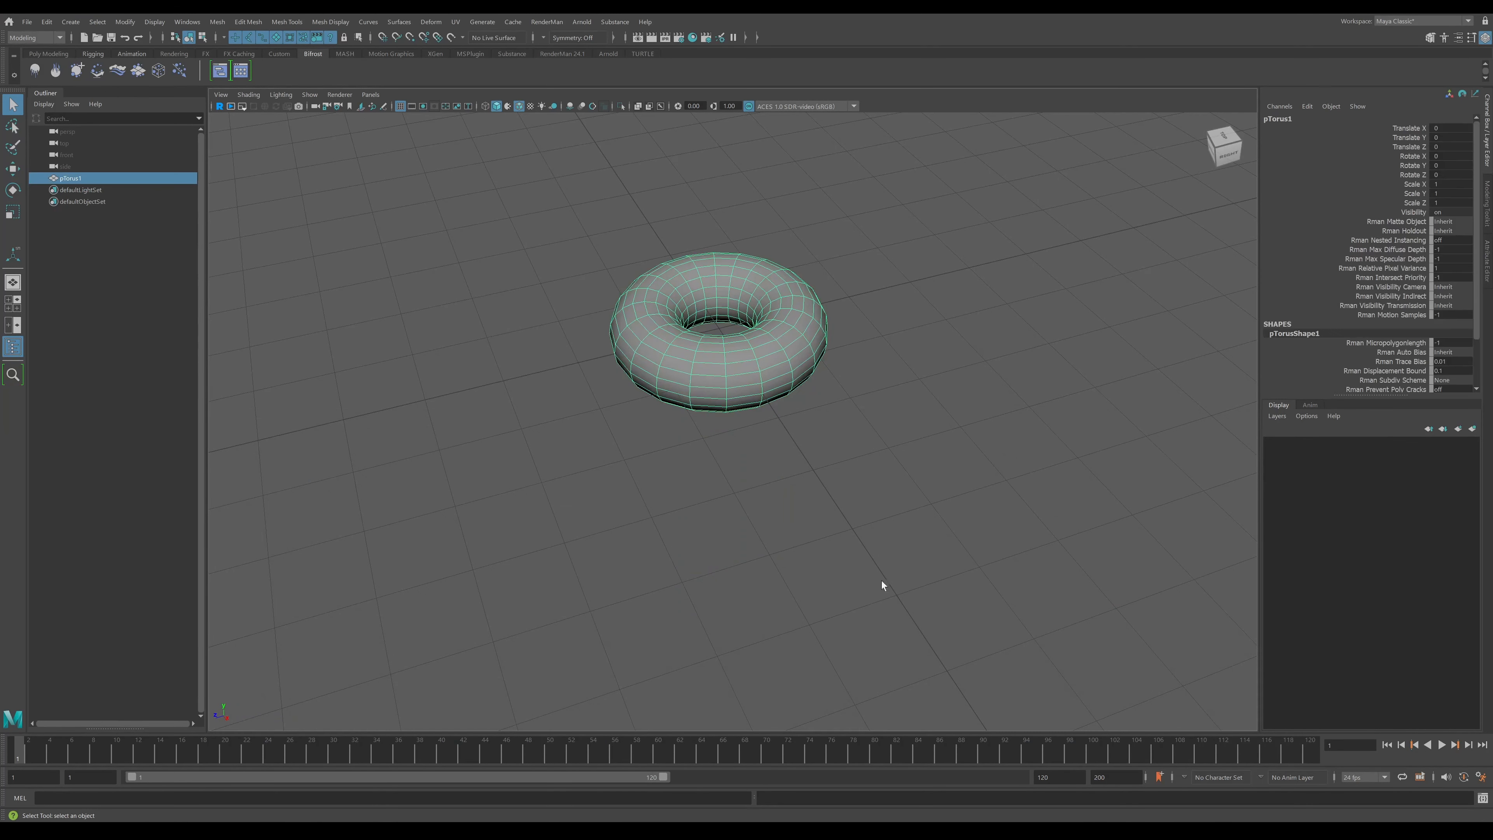
pyautogui.click(219, 71)
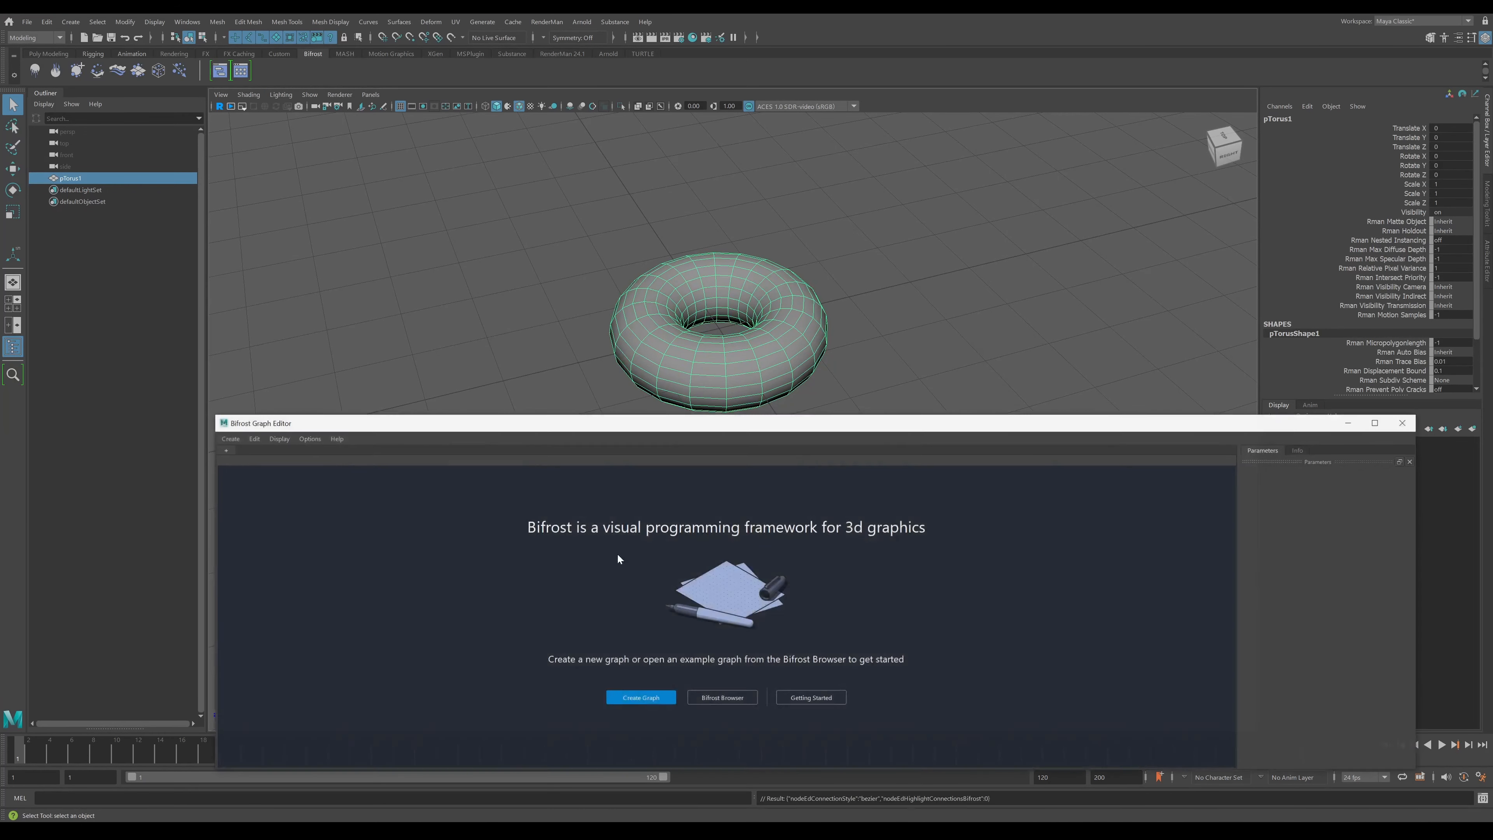
pyautogui.click(627, 699)
pyautogui.moveTo(416, 614); pyautogui.dragTo(455, 611)
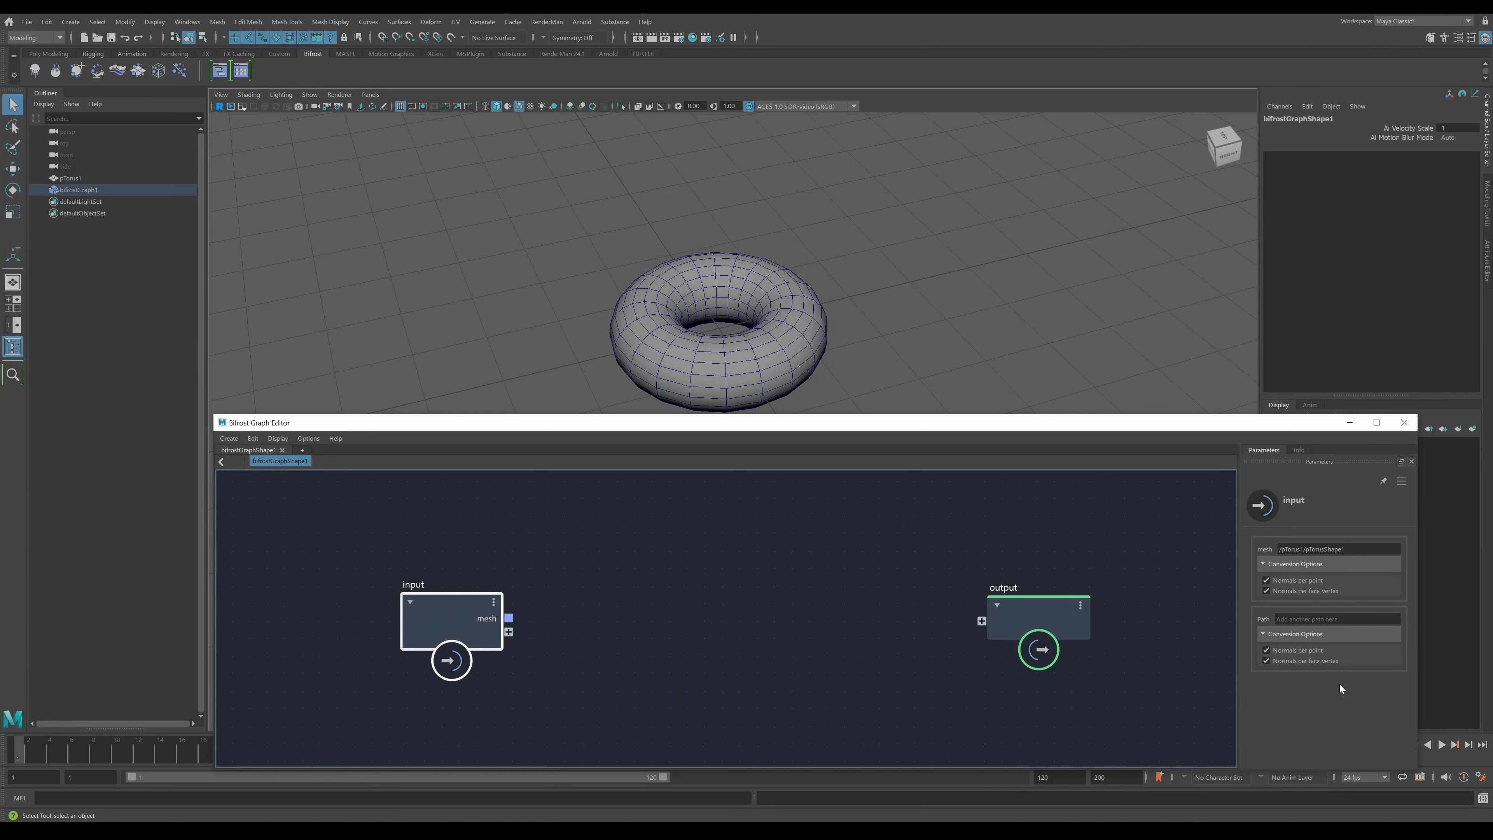
pyautogui.click(638, 667)
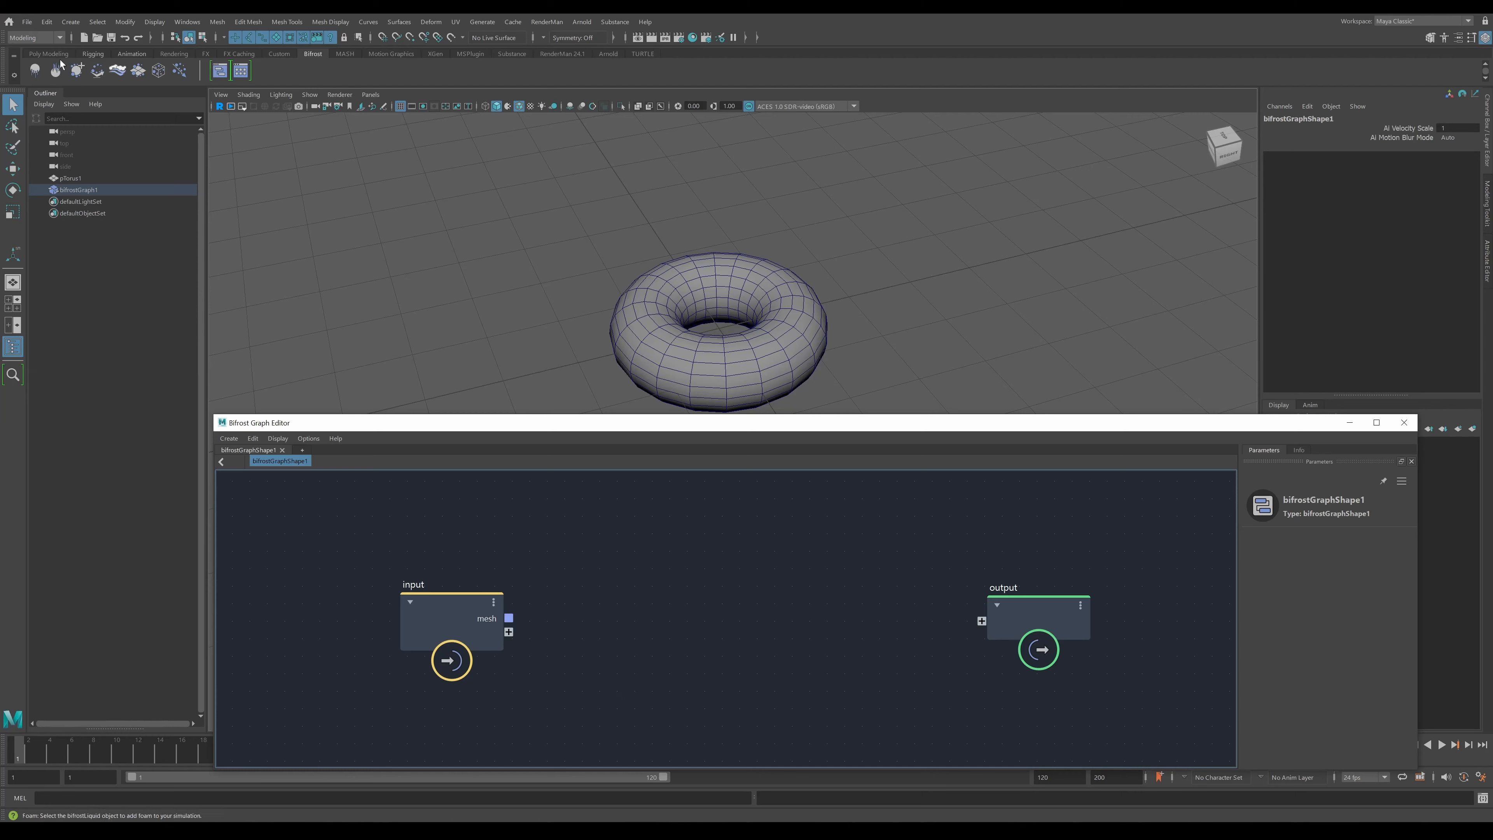
pyautogui.click(70, 21)
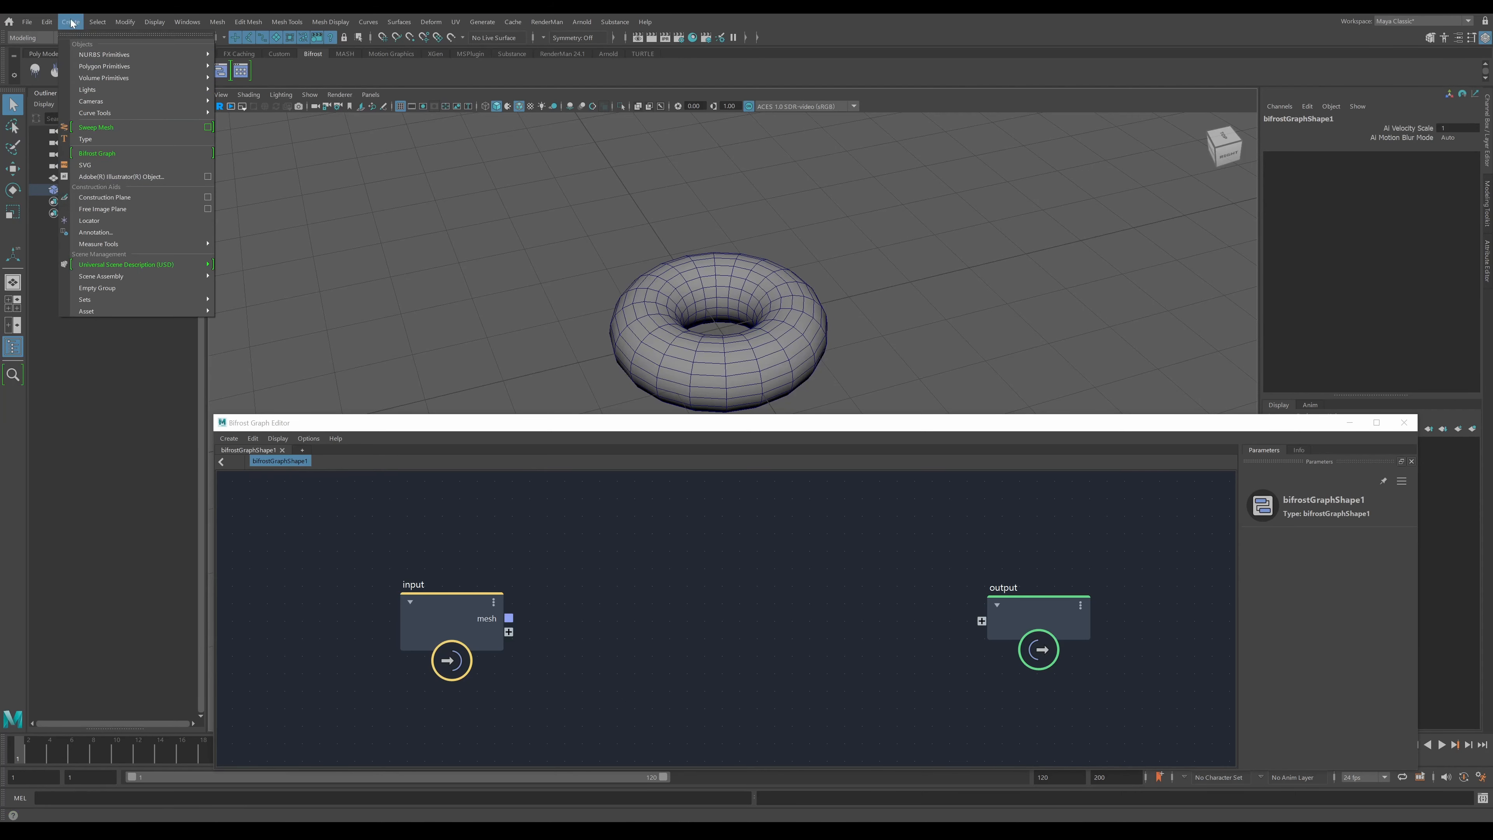
pyautogui.click(450, 231)
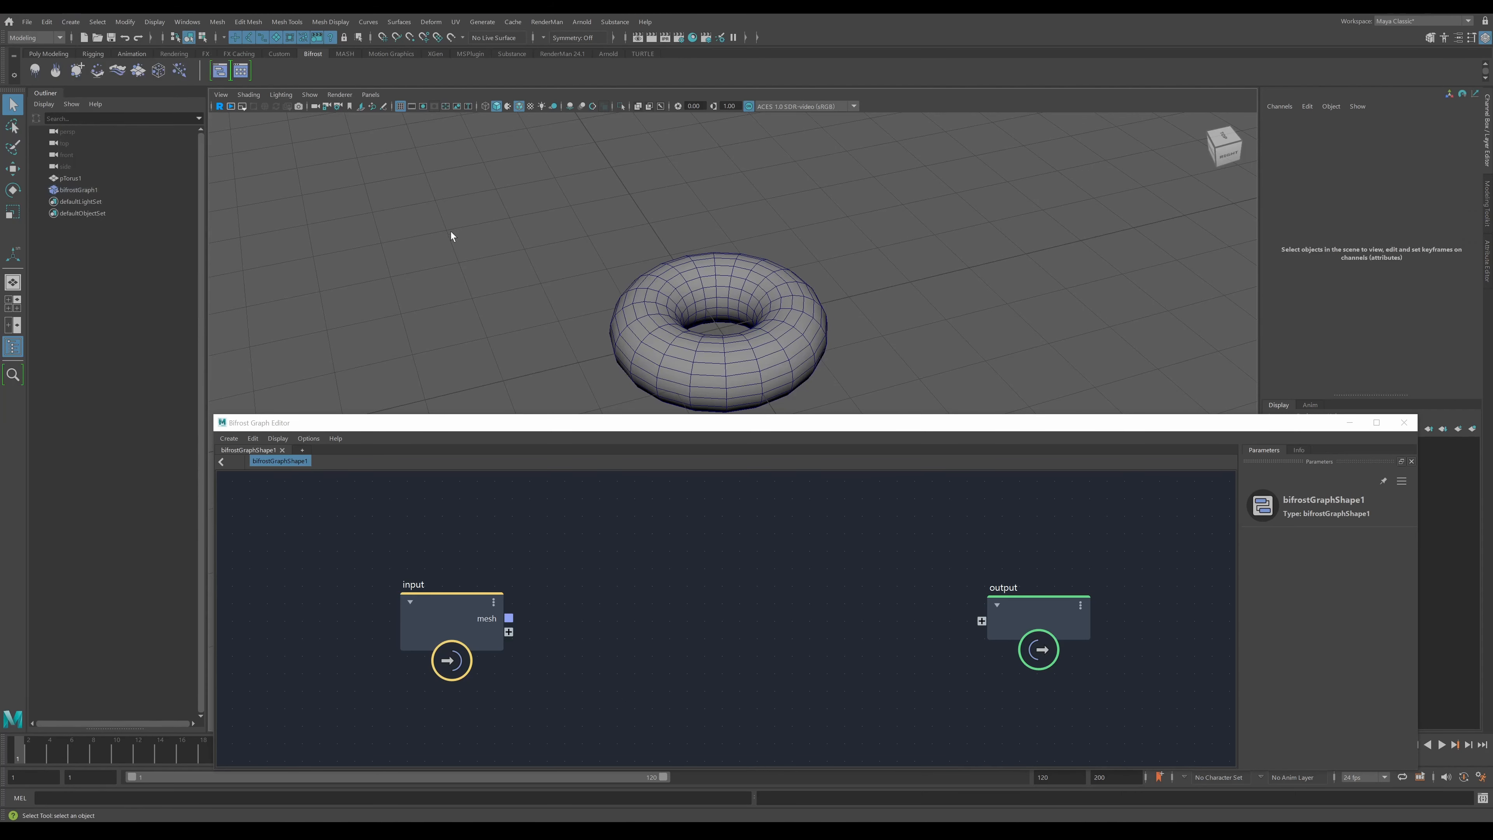
# - Delete the input node and add pTorus1 from the Outliner to the graph as the new mesh input
pyautogui.click(446, 613)
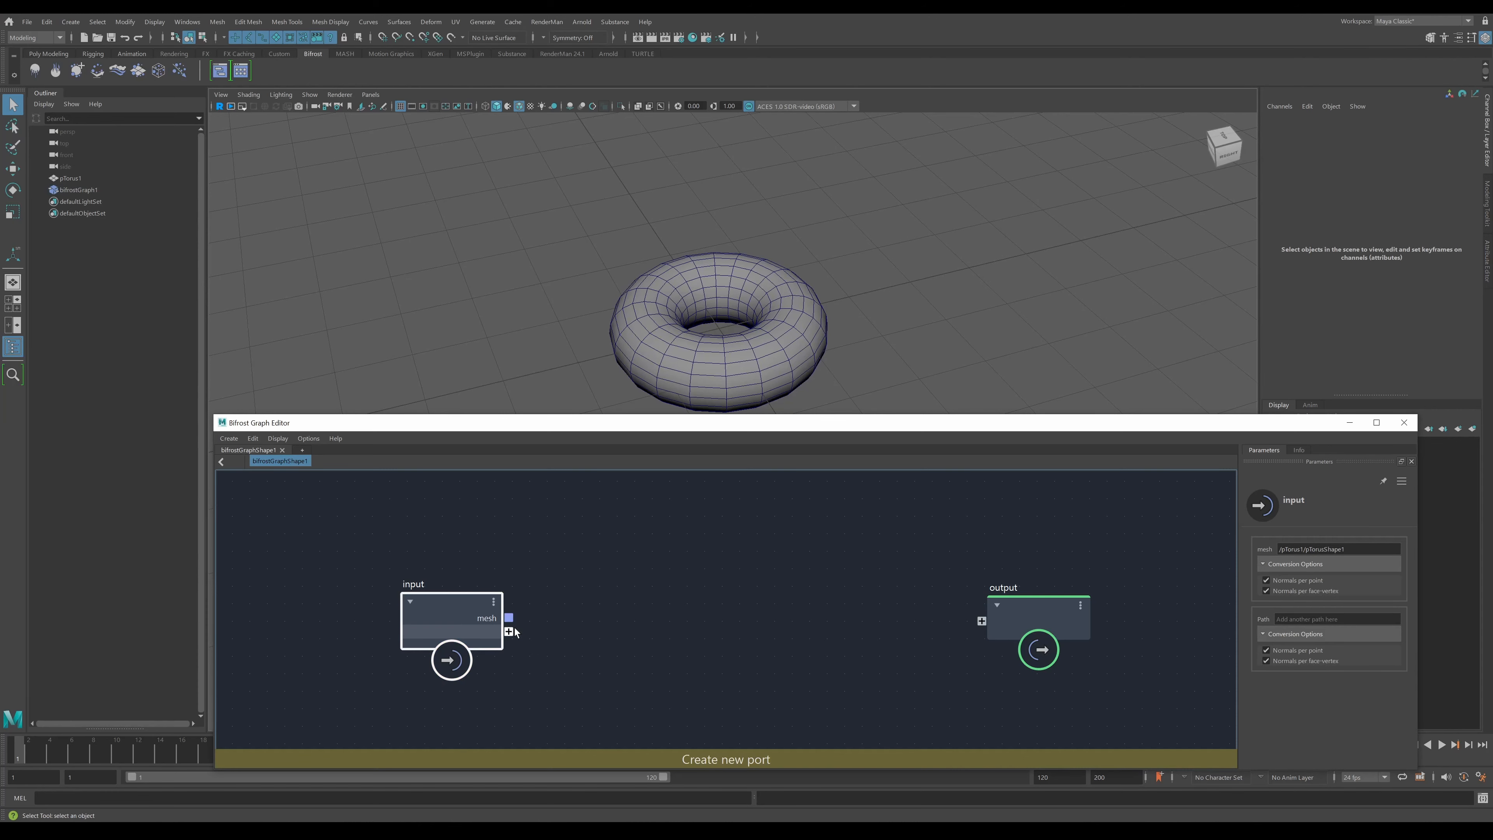
pyautogui.press('Delete')
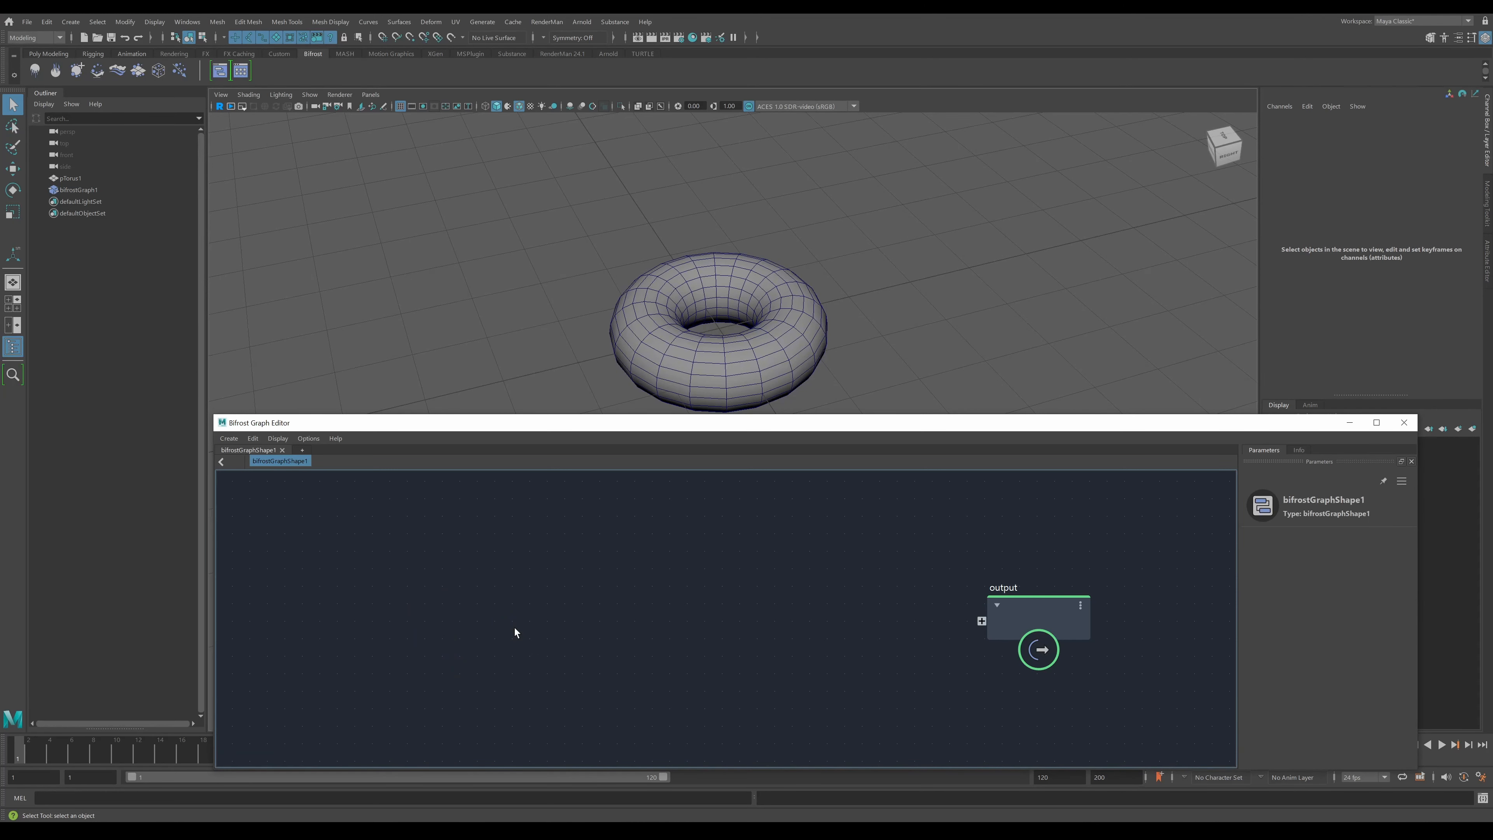
pyautogui.click(71, 178)
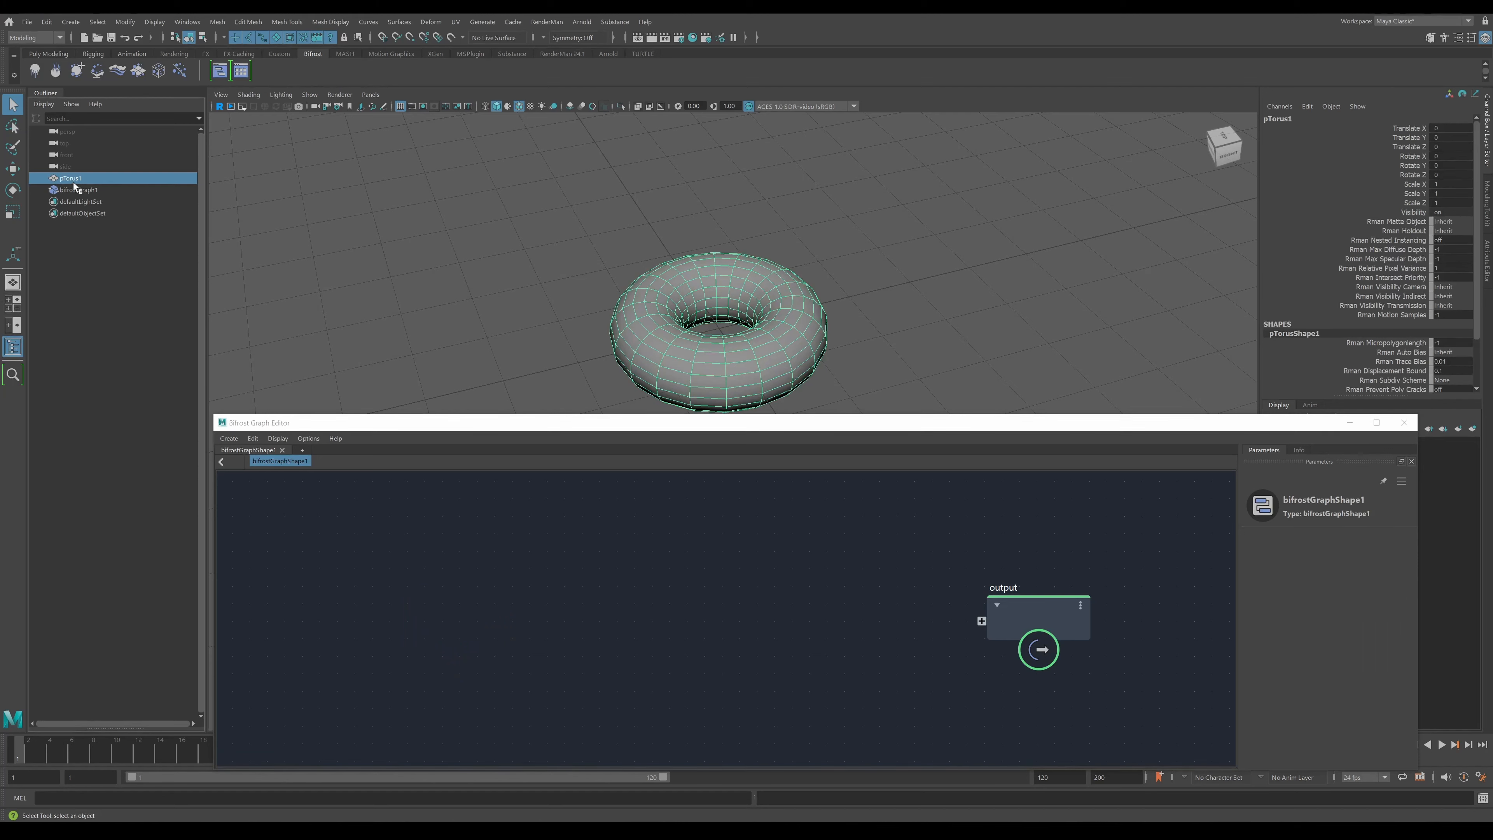
pyautogui.moveTo(71, 178); pyautogui.dragTo(357, 546)
pyautogui.moveTo(401, 613); pyautogui.dragTo(357, 607)
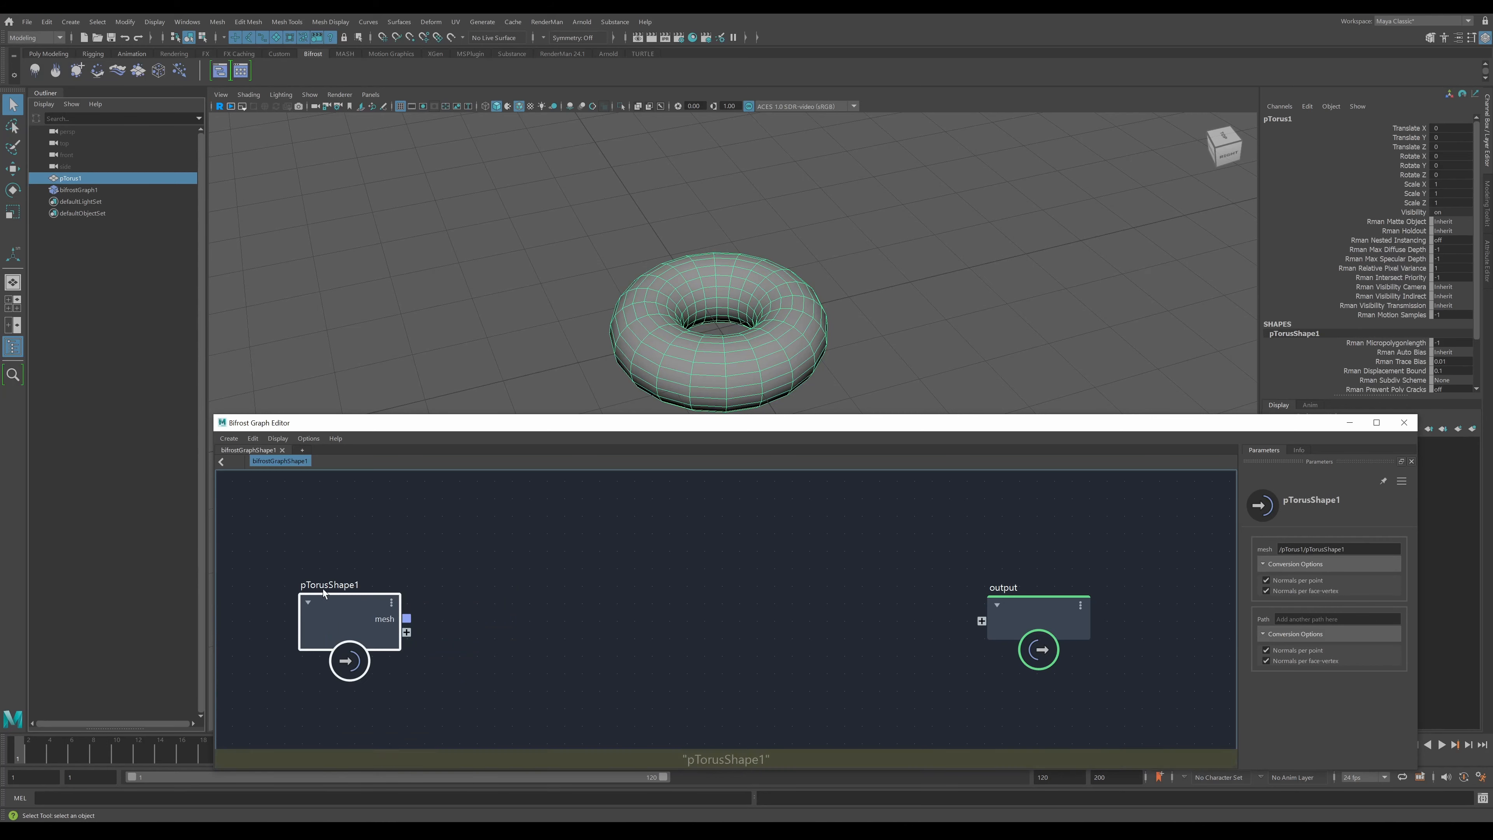
# - Widen the Bifrost Graph Editor window, lower its upper edge, and move the pTorusShape1 and output nodes farther apart
pyautogui.doubleClick(351, 586)
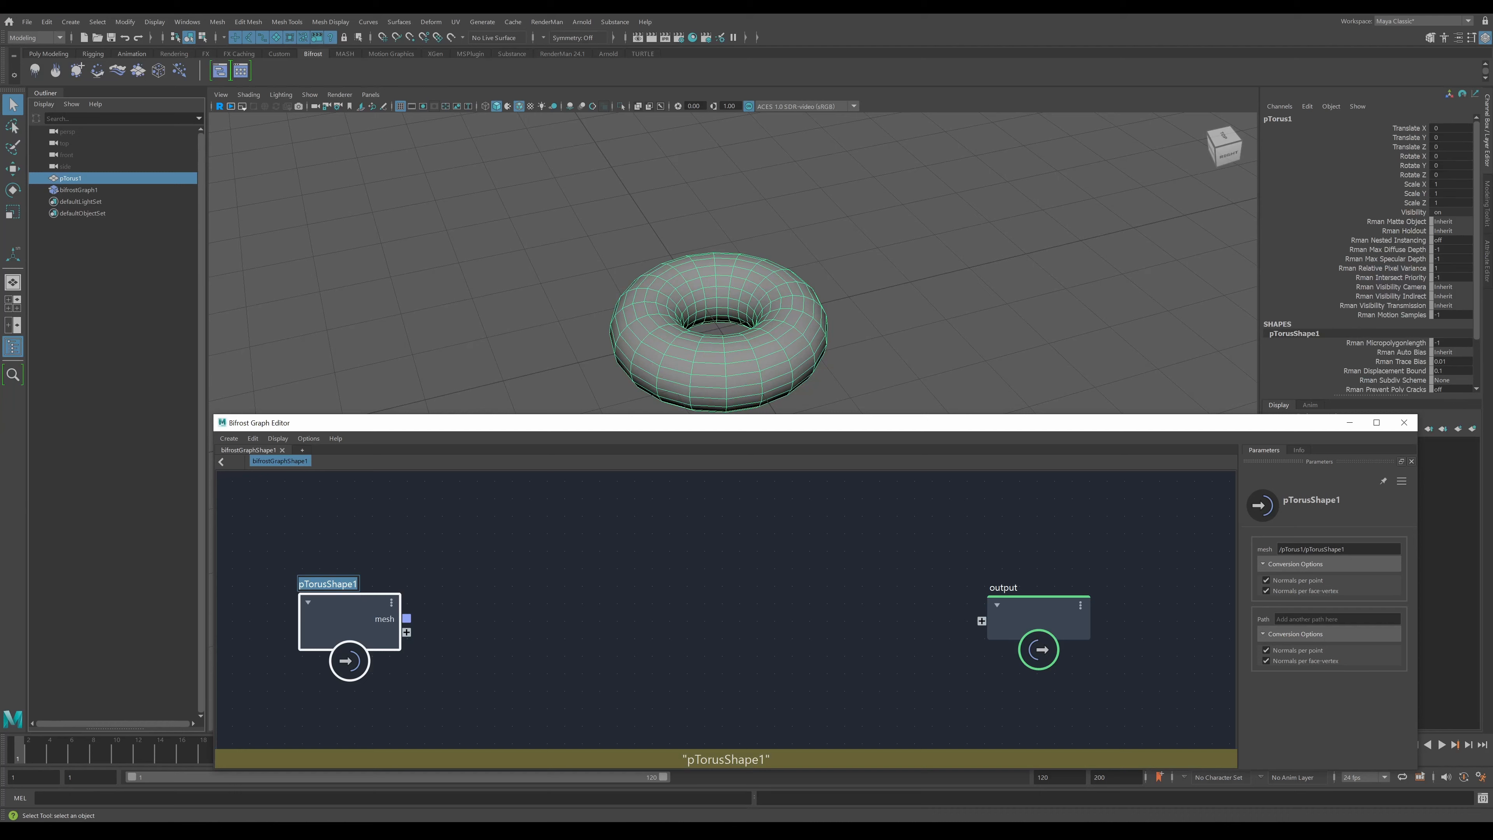
pyautogui.click(410, 538)
pyautogui.moveTo(342, 607); pyautogui.dragTo(340, 572)
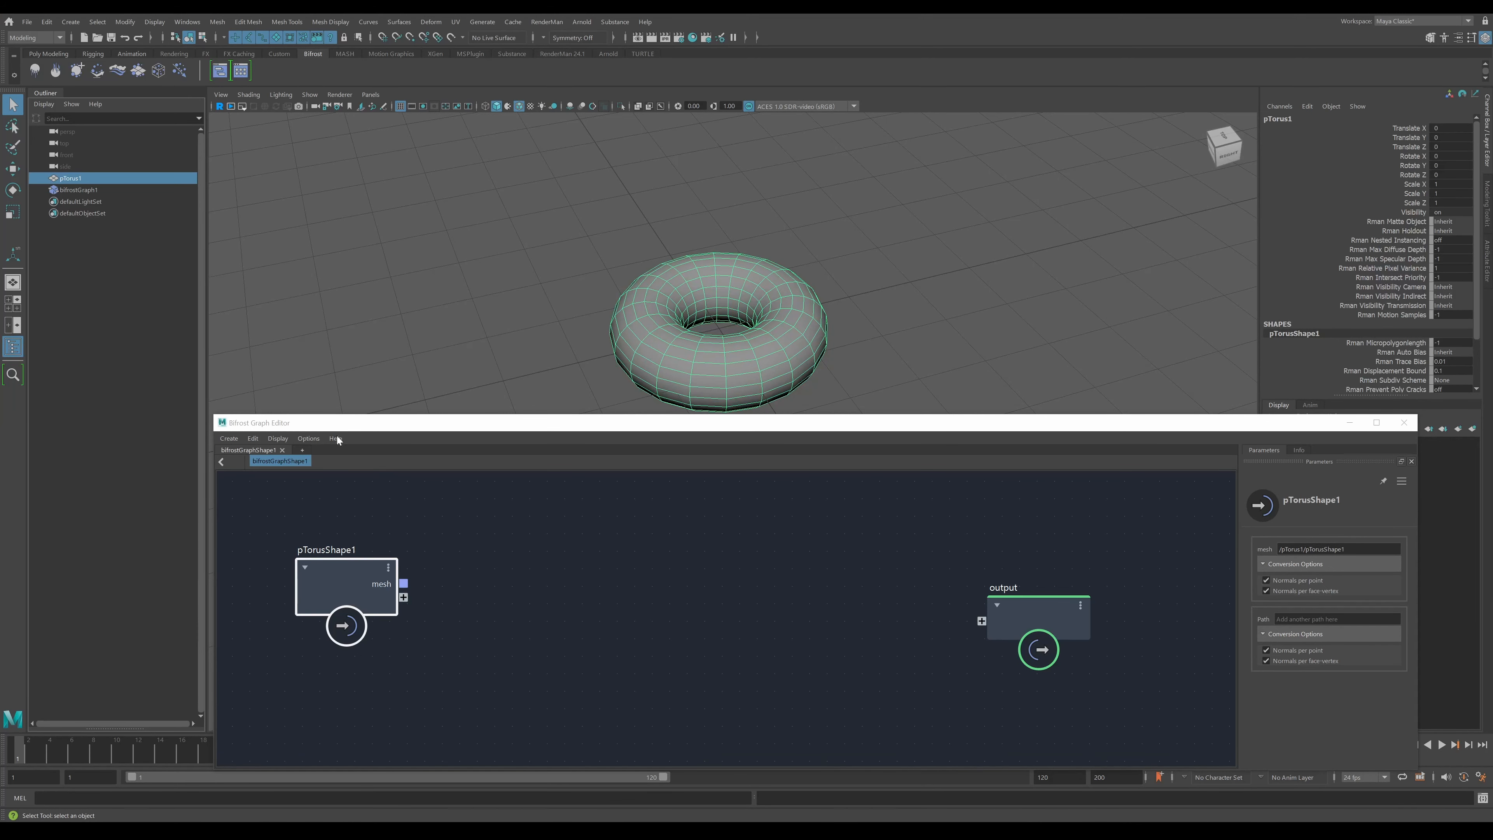
pyautogui.moveTo(212, 415); pyautogui.dragTo(77, 417)
pyautogui.moveTo(641, 432); pyautogui.dragTo(659, 460)
pyautogui.moveTo(941, 651); pyautogui.dragTo(1090, 618)
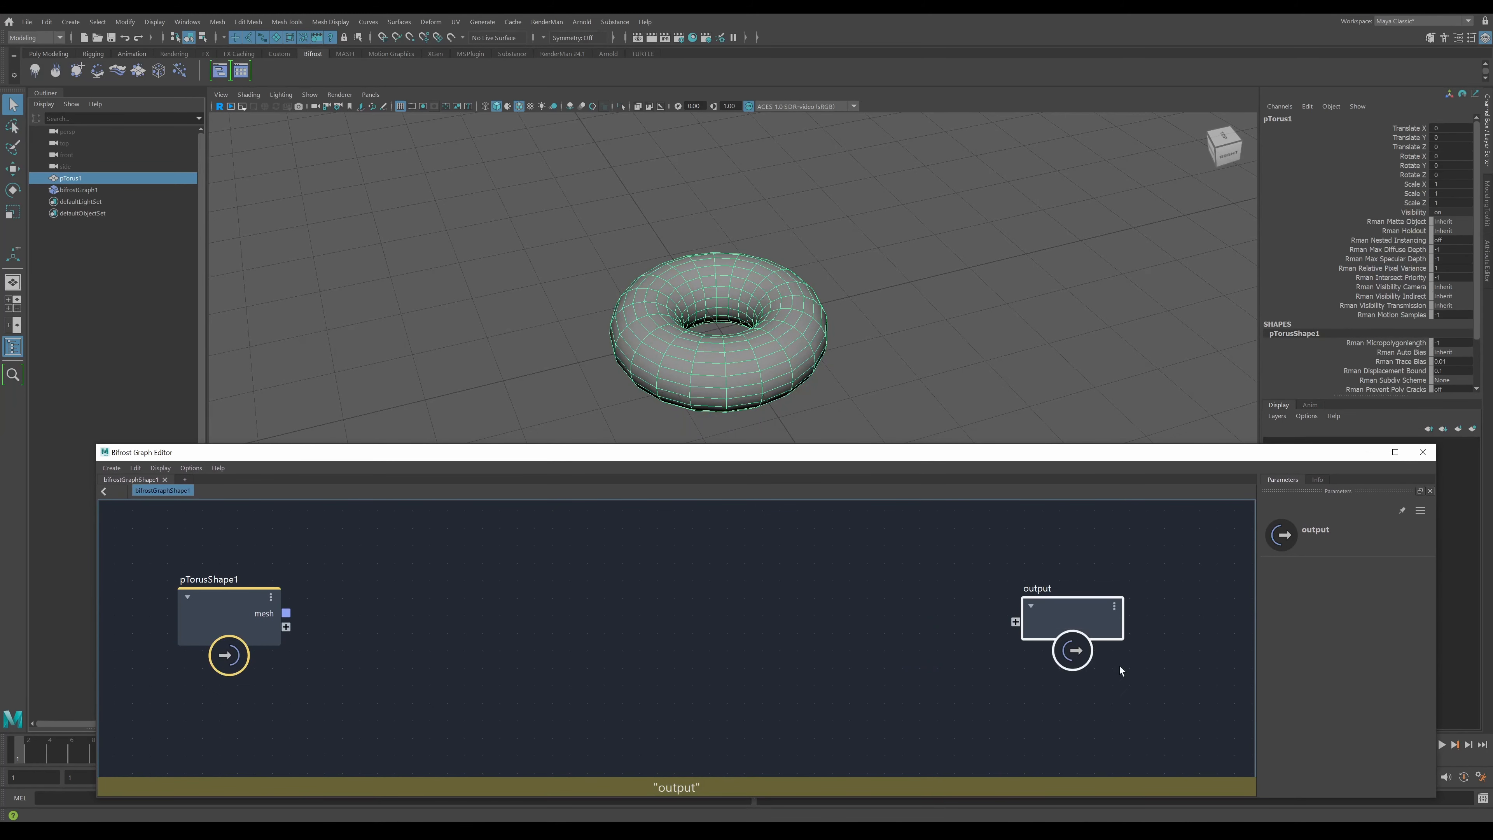
# - Connect the pTorusShape1 mesh port to the output node and place the resulting torus beside the original
pyautogui.moveTo(284, 613); pyautogui.dragTo(1015, 621)
pyautogui.click(229, 613)
pyautogui.press('w')
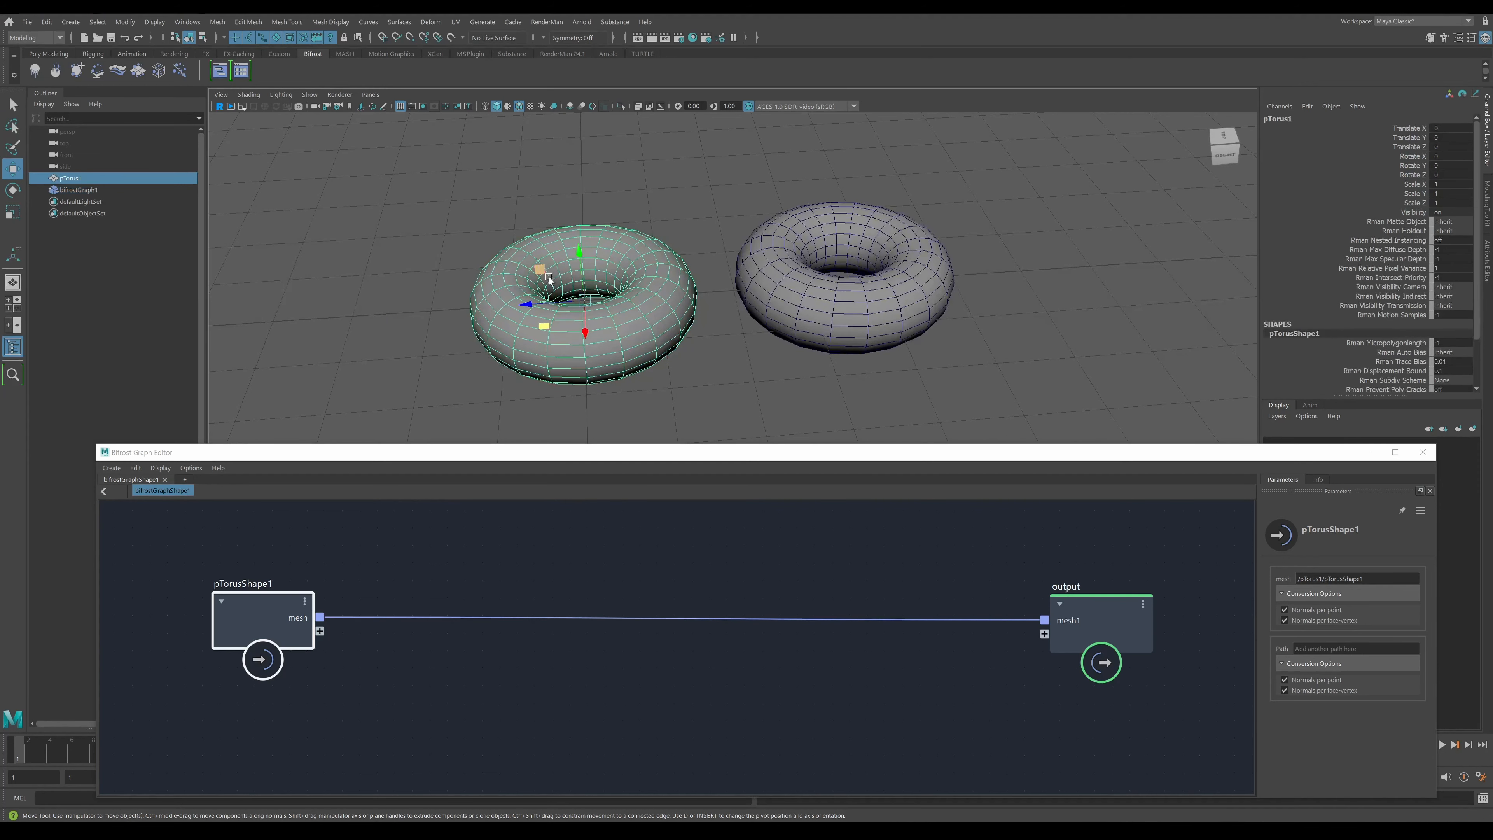
pyautogui.press('q')
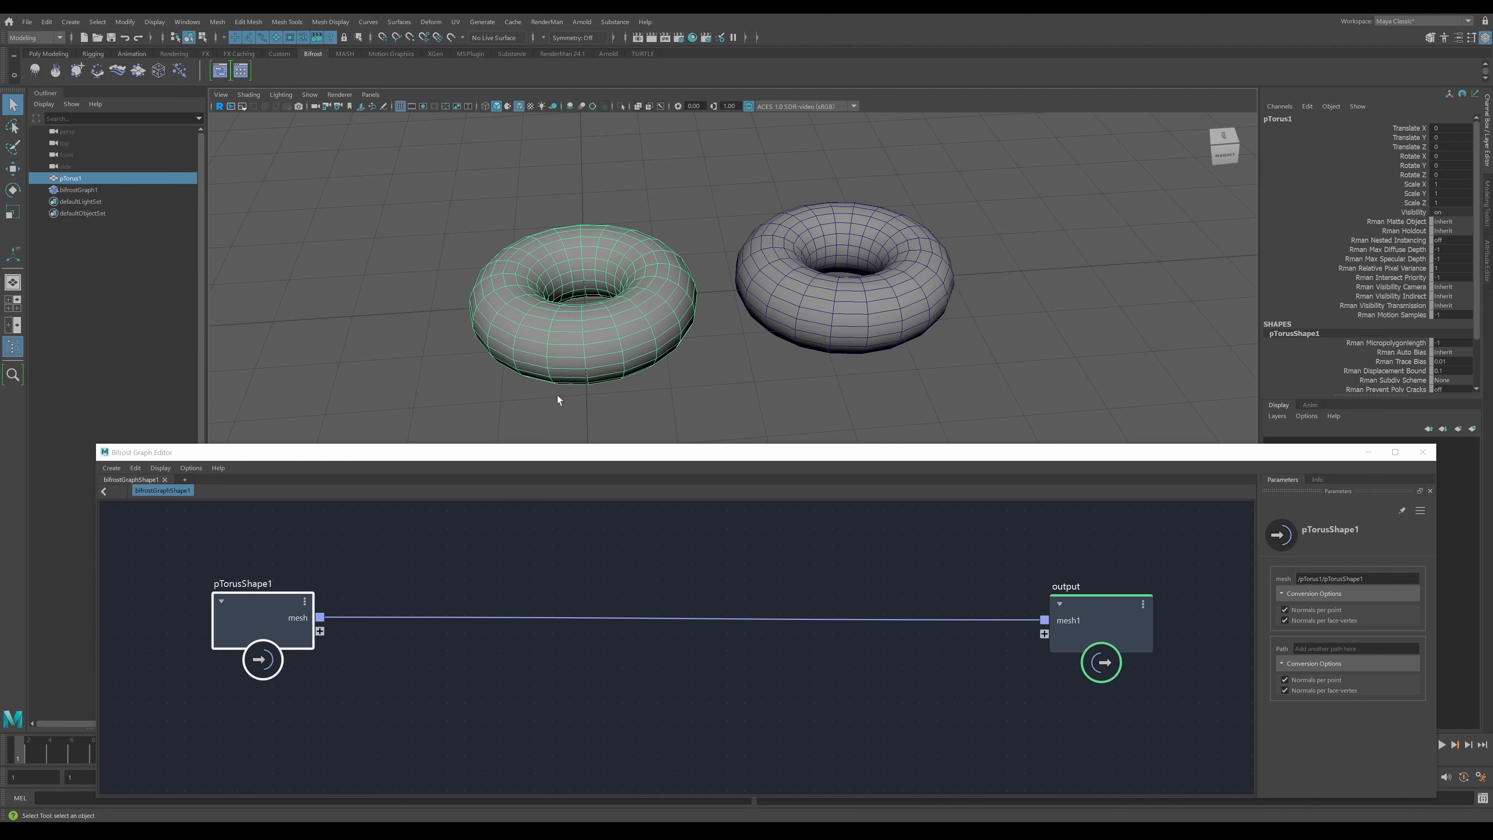
# - Spread the two nodes farther apart and add a watchpoint on the mesh connection between them
pyautogui.moveTo(256, 624); pyautogui.dragTo(247, 617)
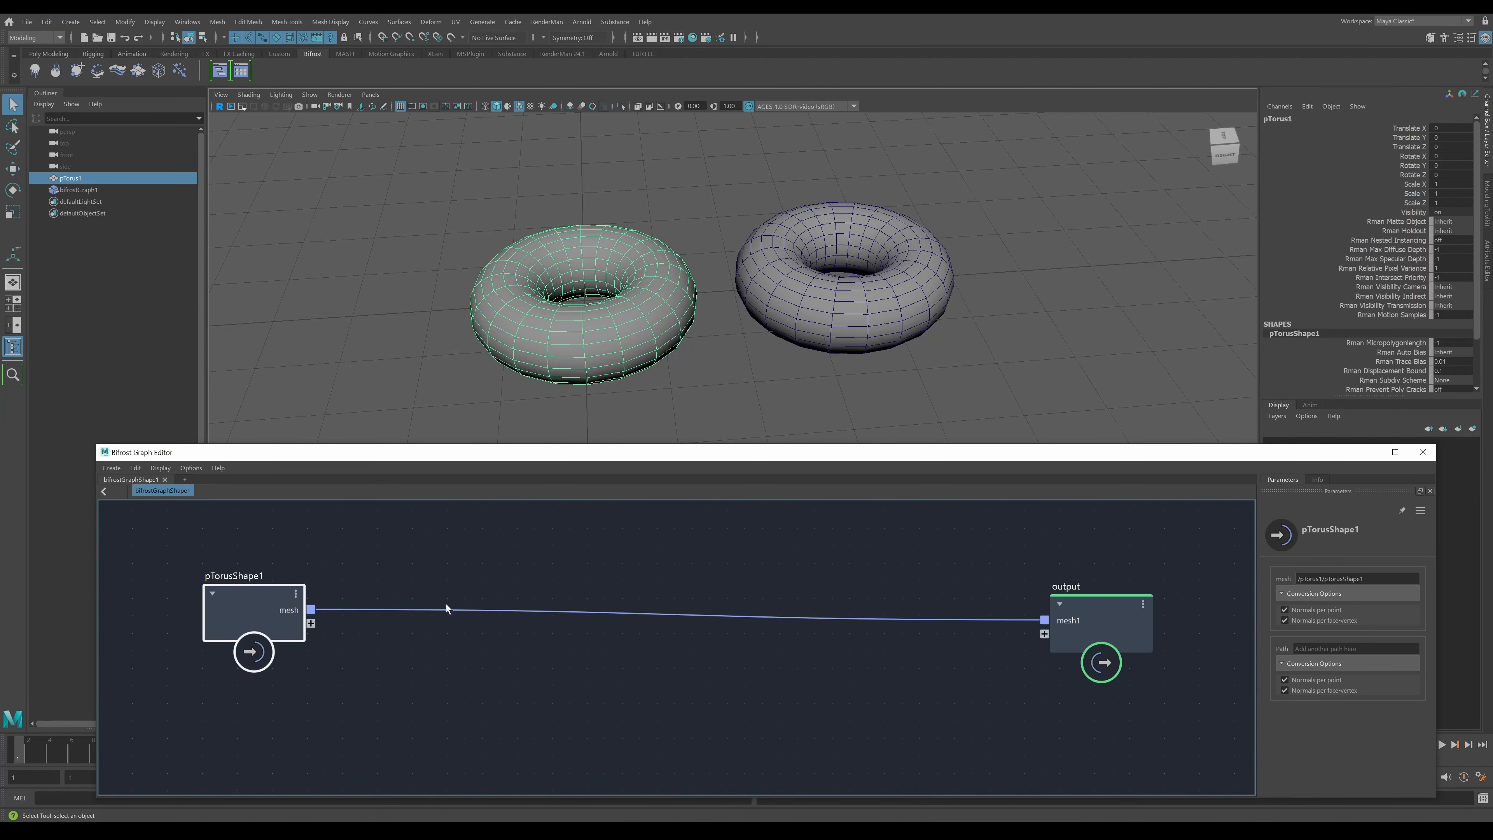
pyautogui.click(1107, 614)
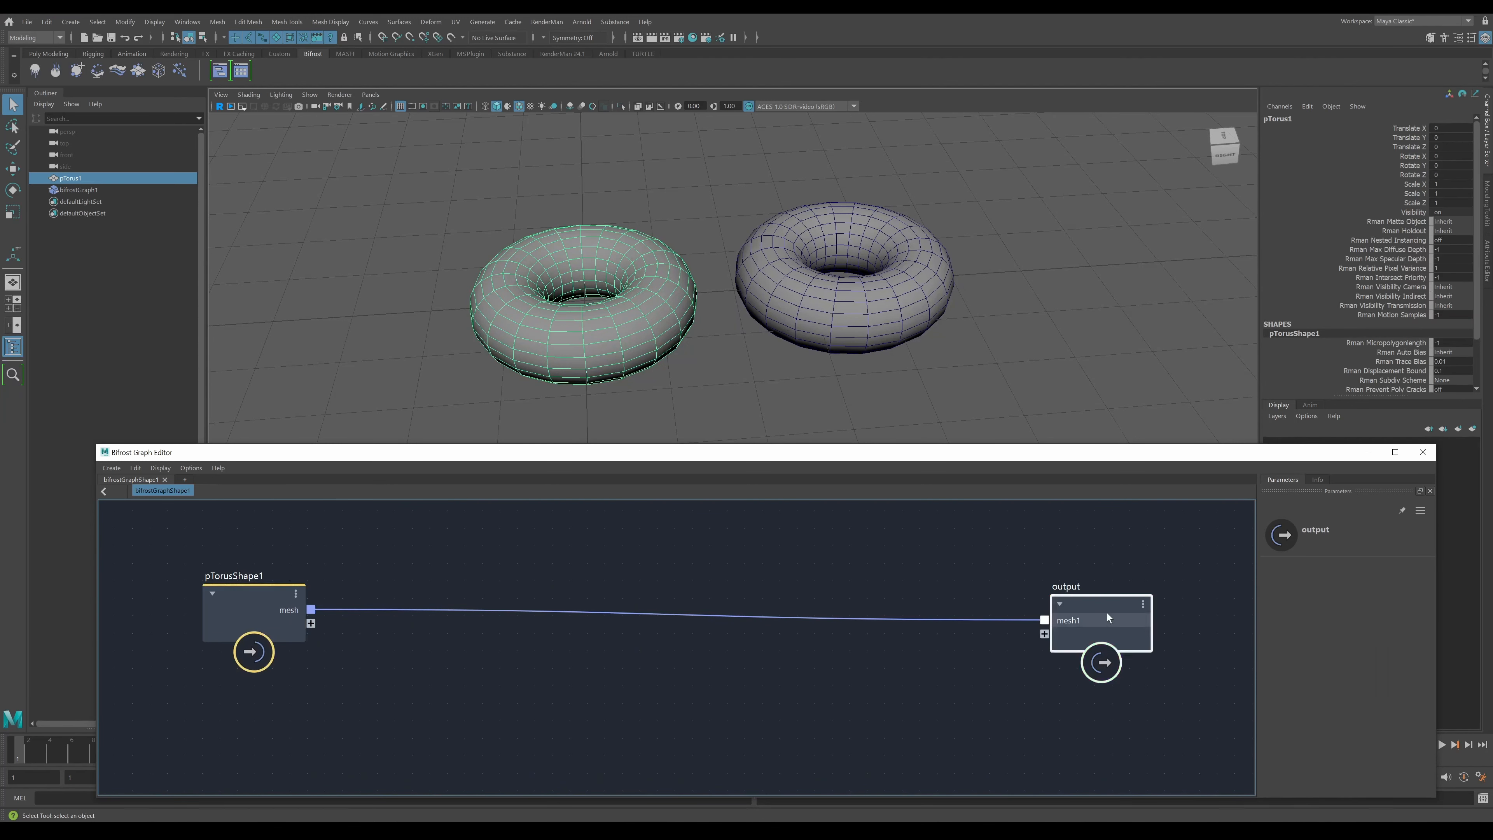
pyautogui.moveTo(1108, 613); pyautogui.dragTo(1167, 597)
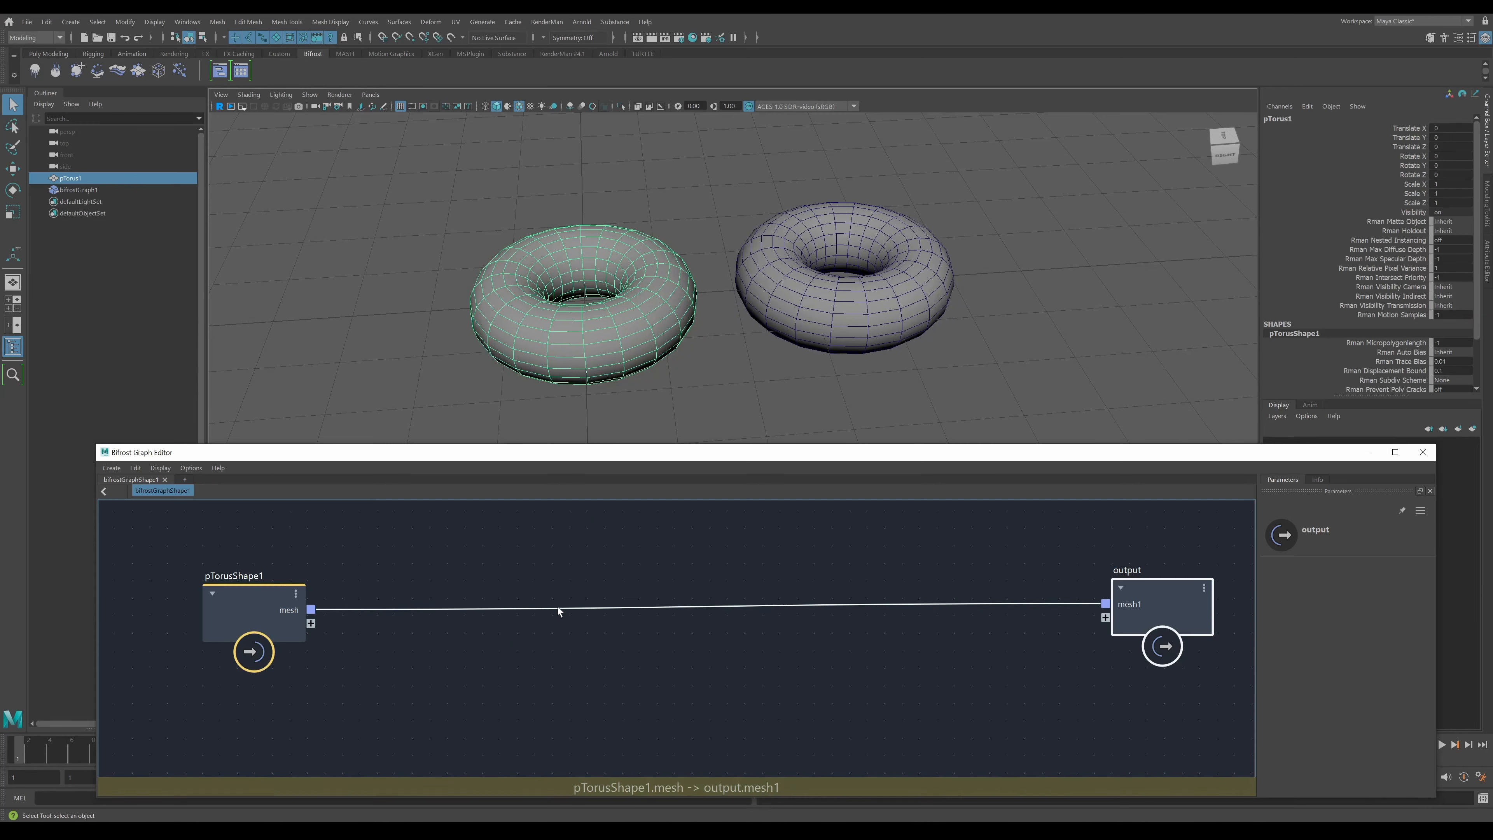
pyautogui.moveTo(273, 623); pyautogui.dragTo(266, 612)
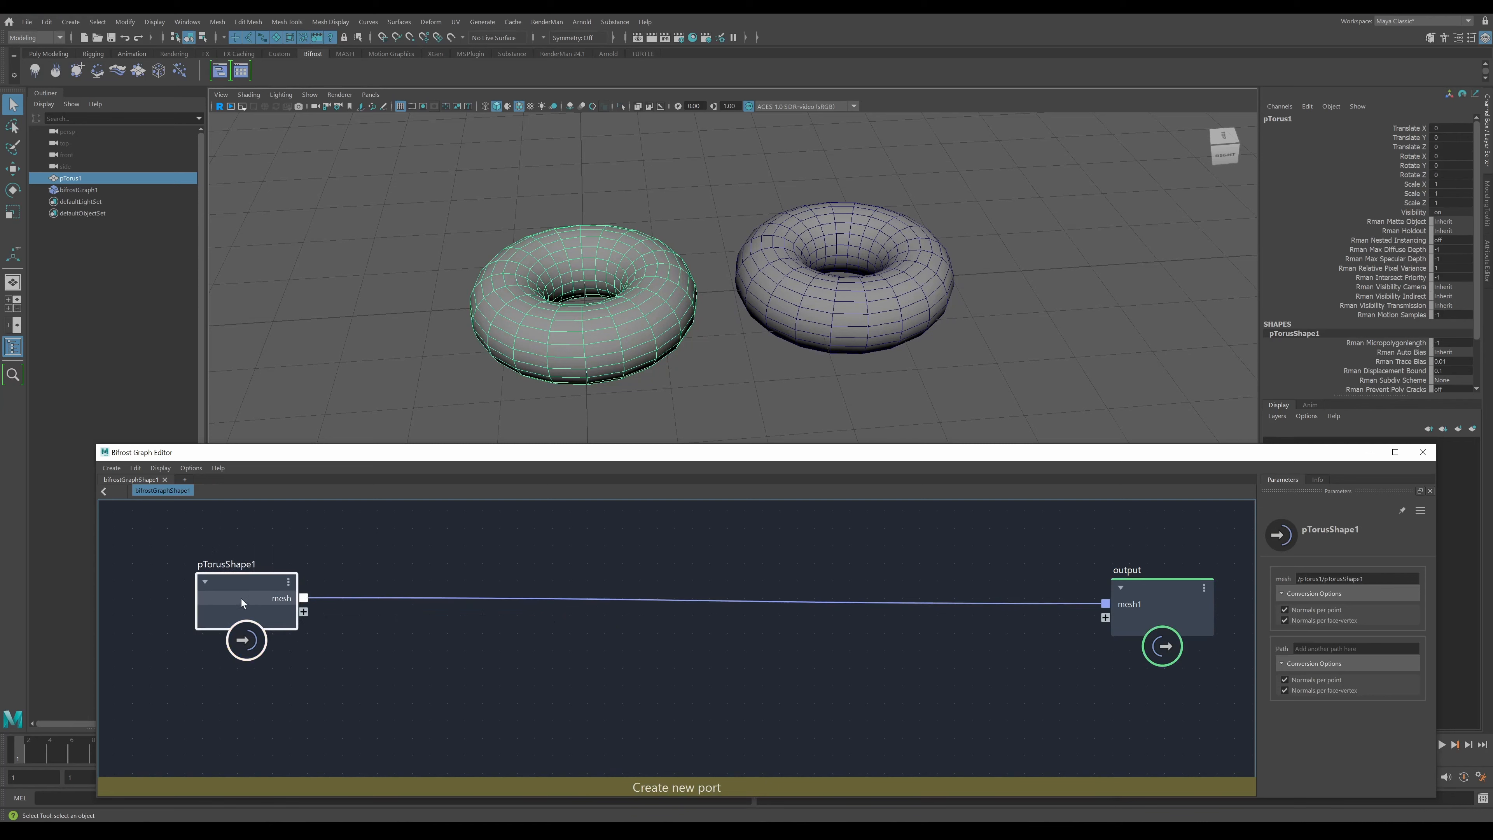
pyautogui.rightClick(588, 599)
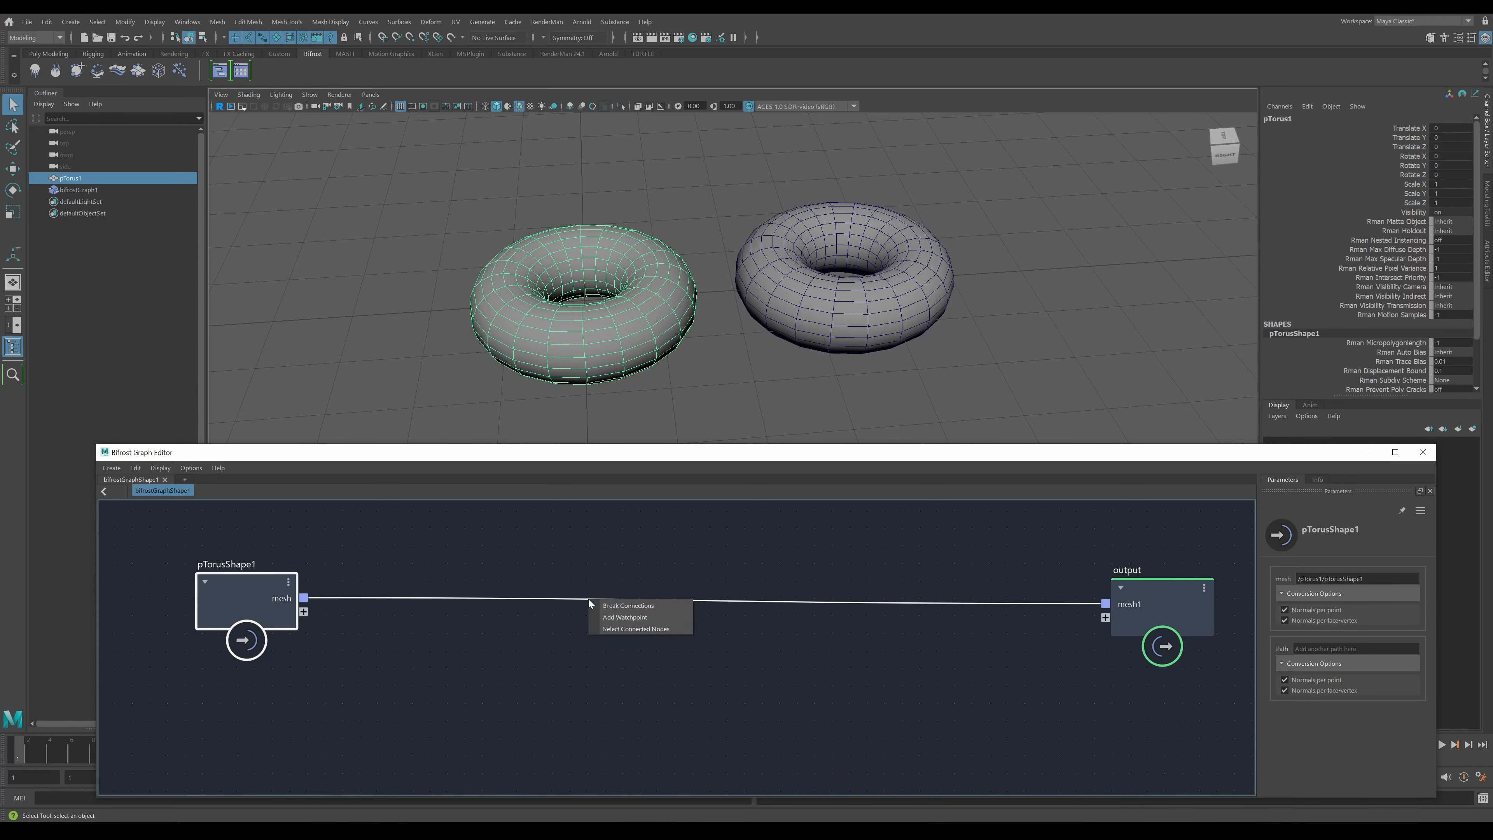
pyautogui.click(632, 617)
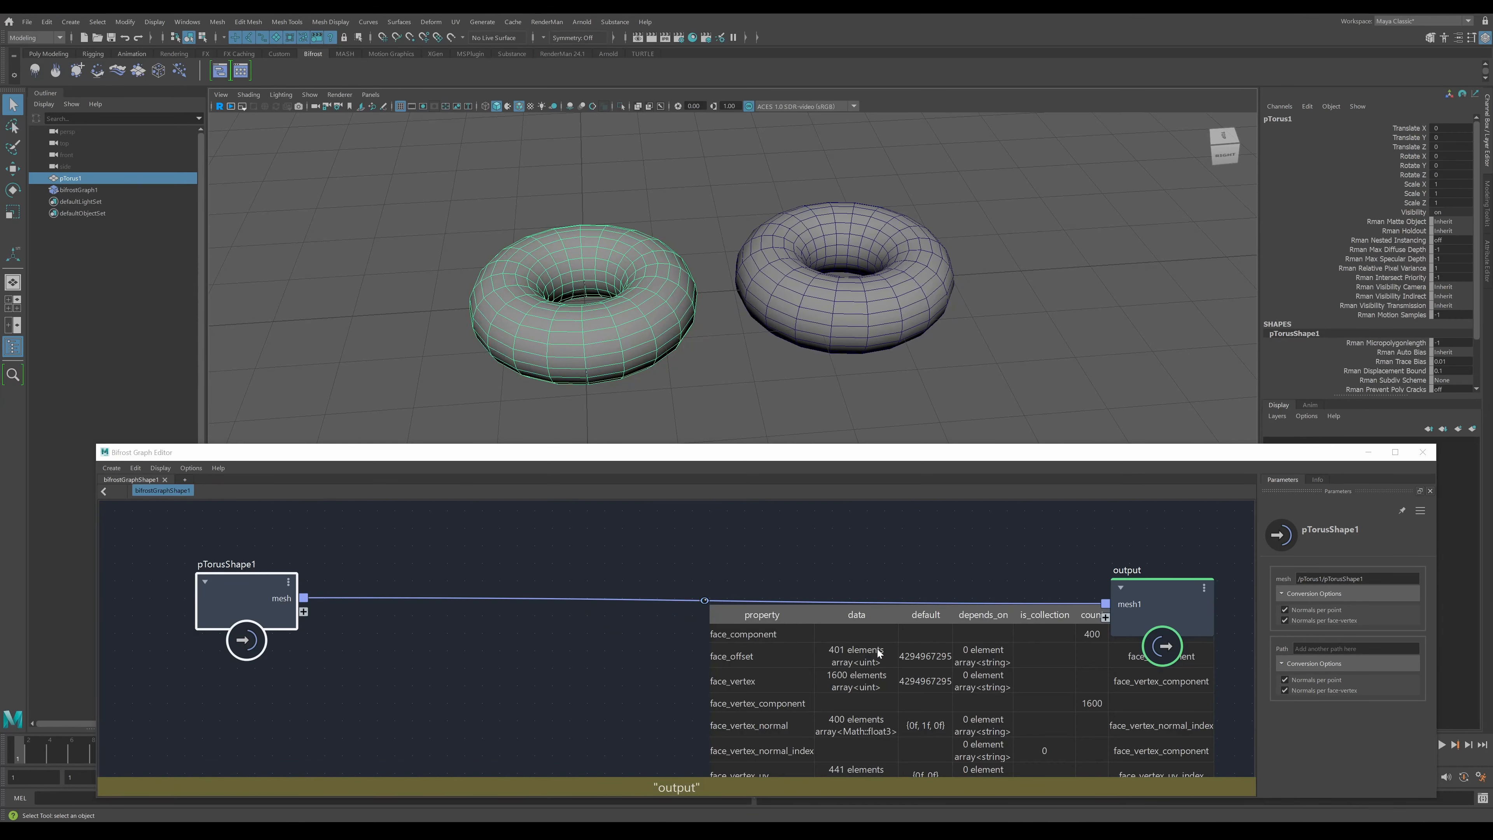
# - Rearrange the nodes and watchpoint table, and make the graph editor window taller to fit all the mesh properties
pyautogui.scroll(-2, 877, 649)
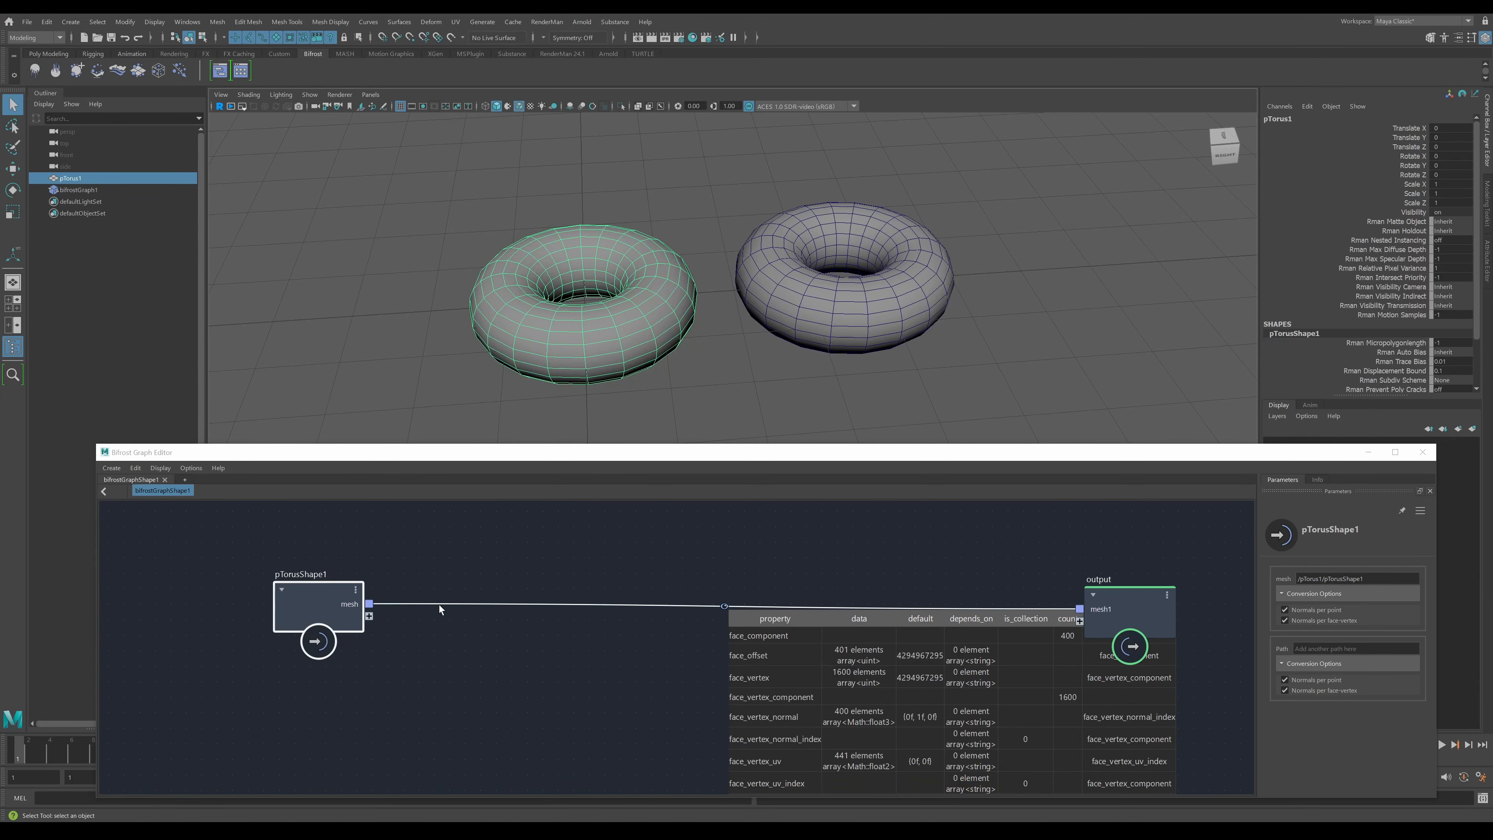
pyautogui.moveTo(305, 597); pyautogui.dragTo(255, 583)
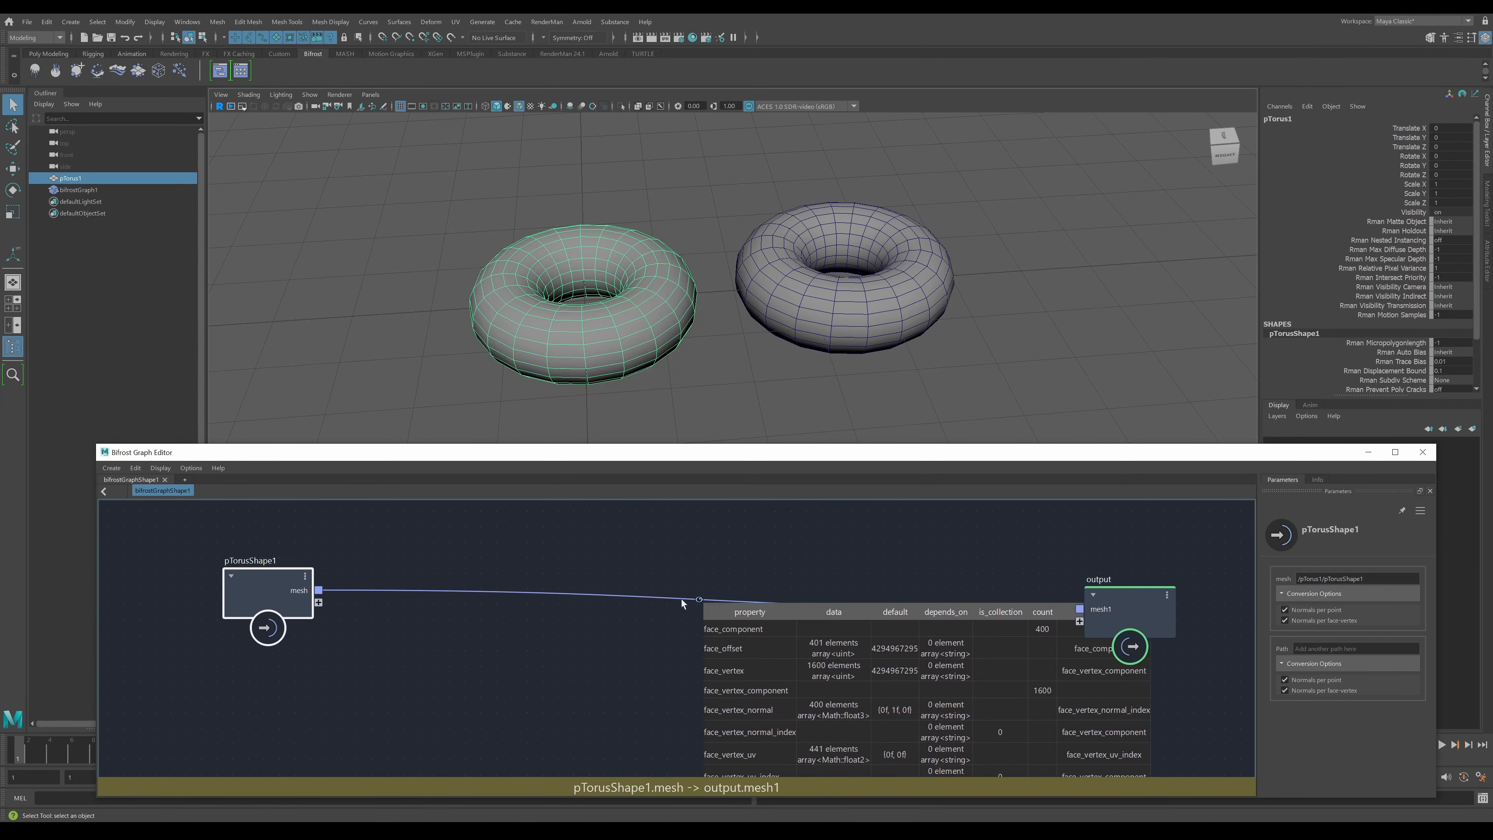
pyautogui.moveTo(1139, 595); pyautogui.dragTo(1188, 558)
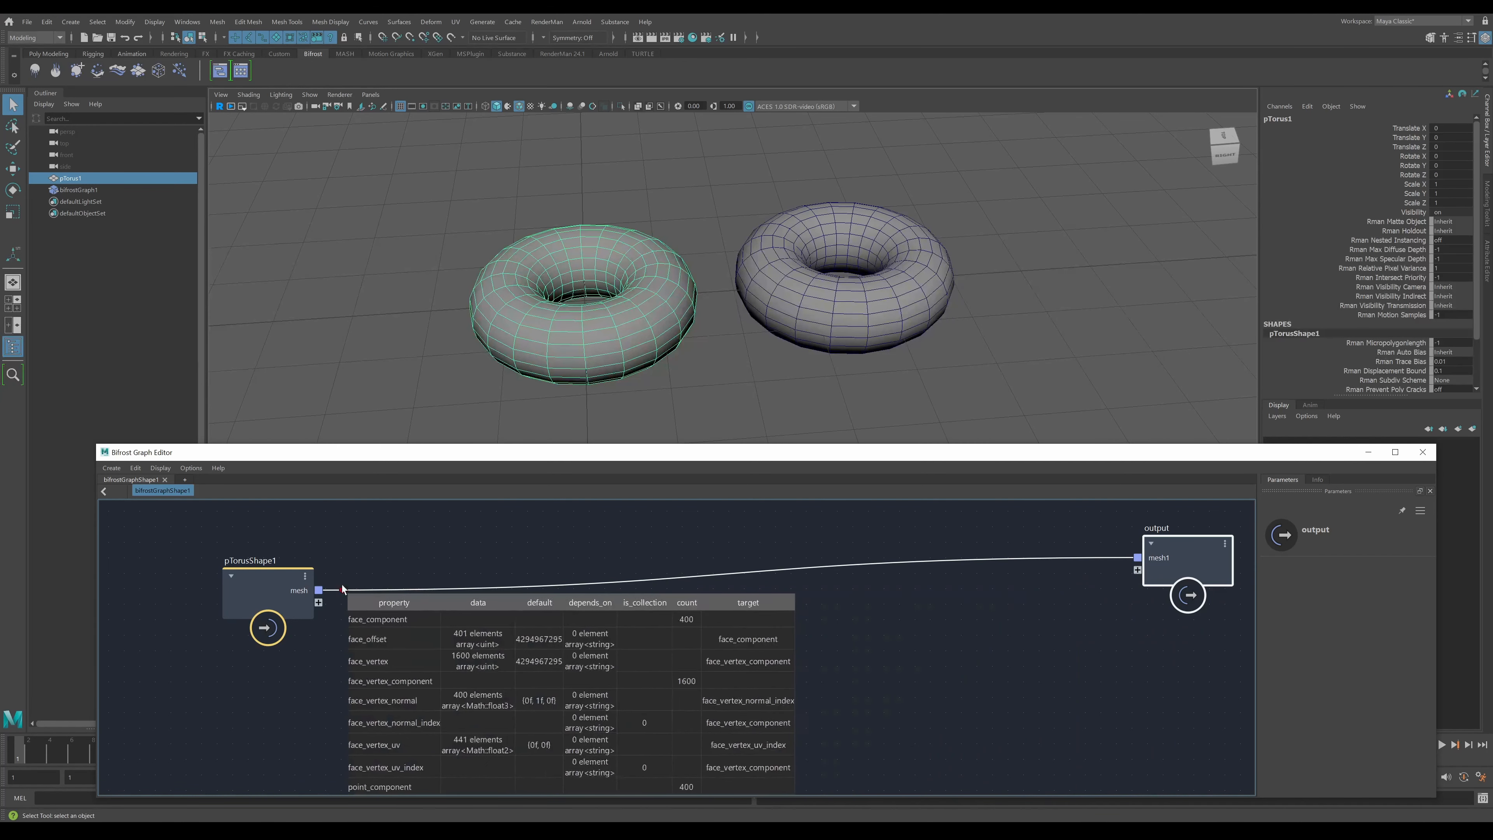
pyautogui.moveTo(595, 445); pyautogui.dragTo(597, 361)
pyautogui.click(586, 711)
pyautogui.moveTo(843, 715); pyautogui.dragTo(825, 792)
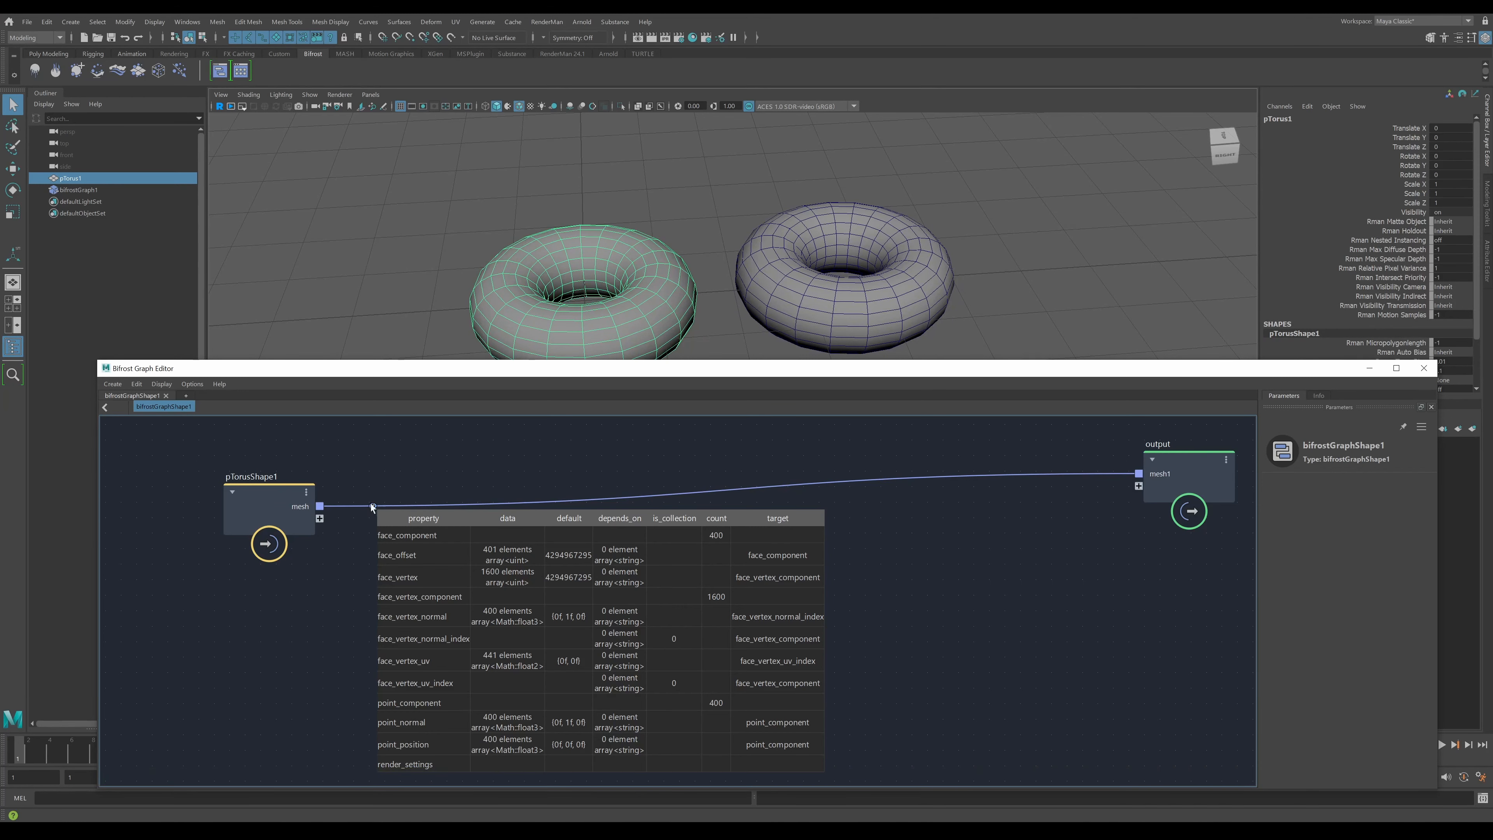
pyautogui.moveTo(263, 509); pyautogui.dragTo(251, 469)
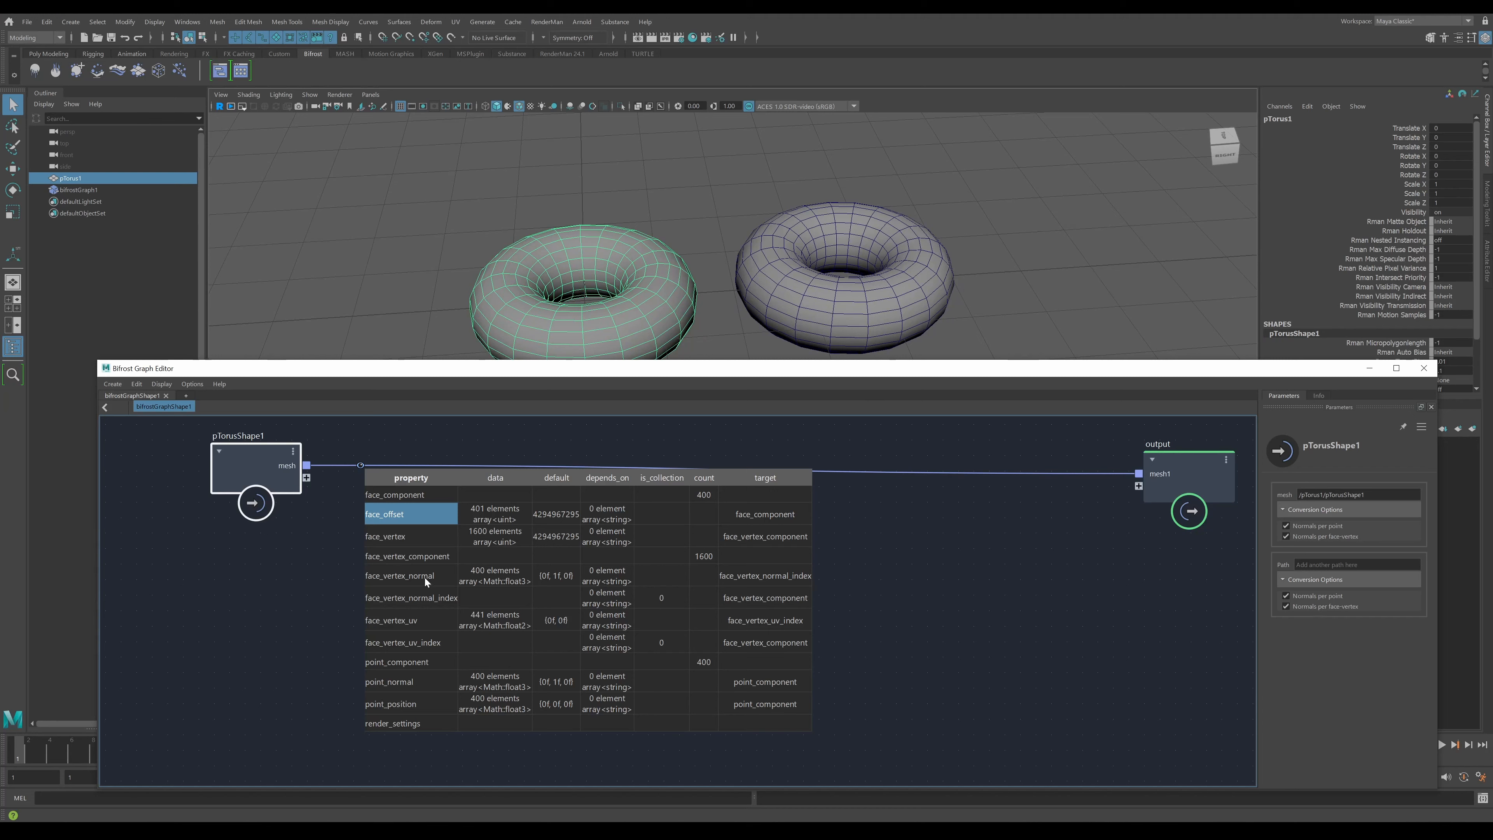
# - Examine the point_normal and point_position entries in the watchpoint's property table
pyautogui.click(395, 684)
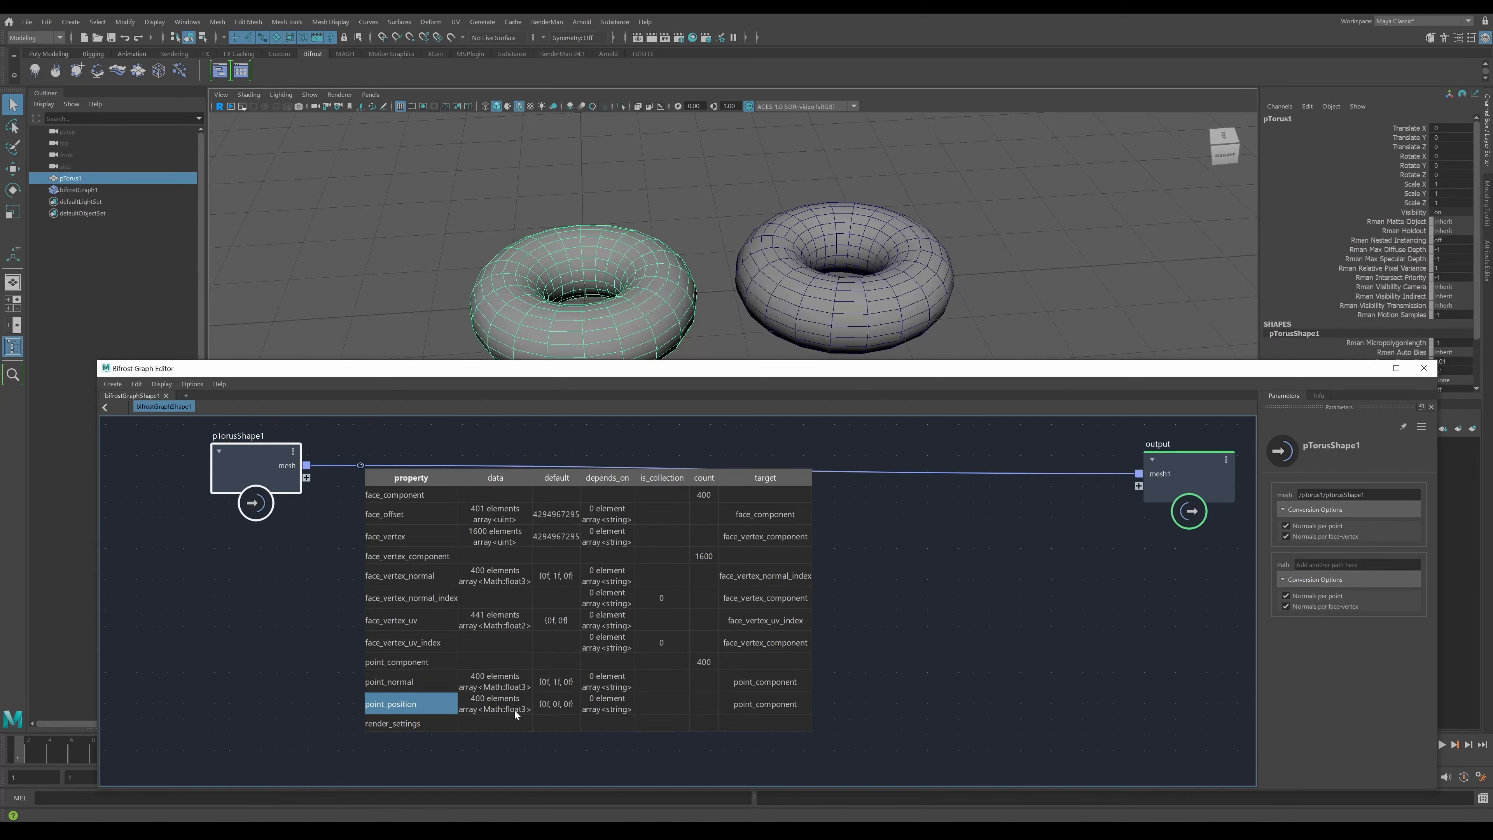
pyautogui.scroll(3, 514, 710)
pyautogui.scroll(-1, 514, 710)
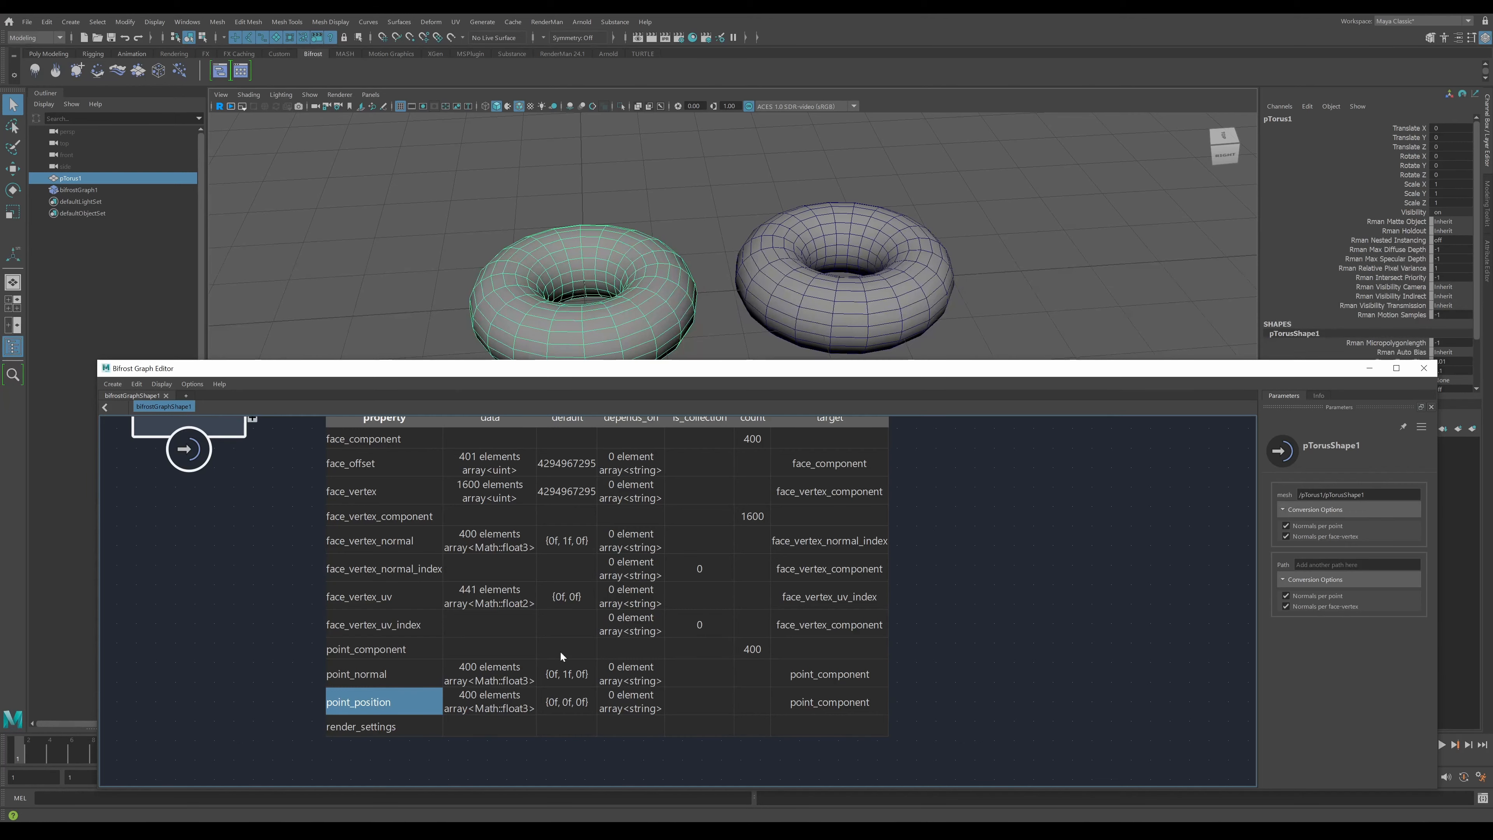
pyautogui.scroll(-2, 631, 533)
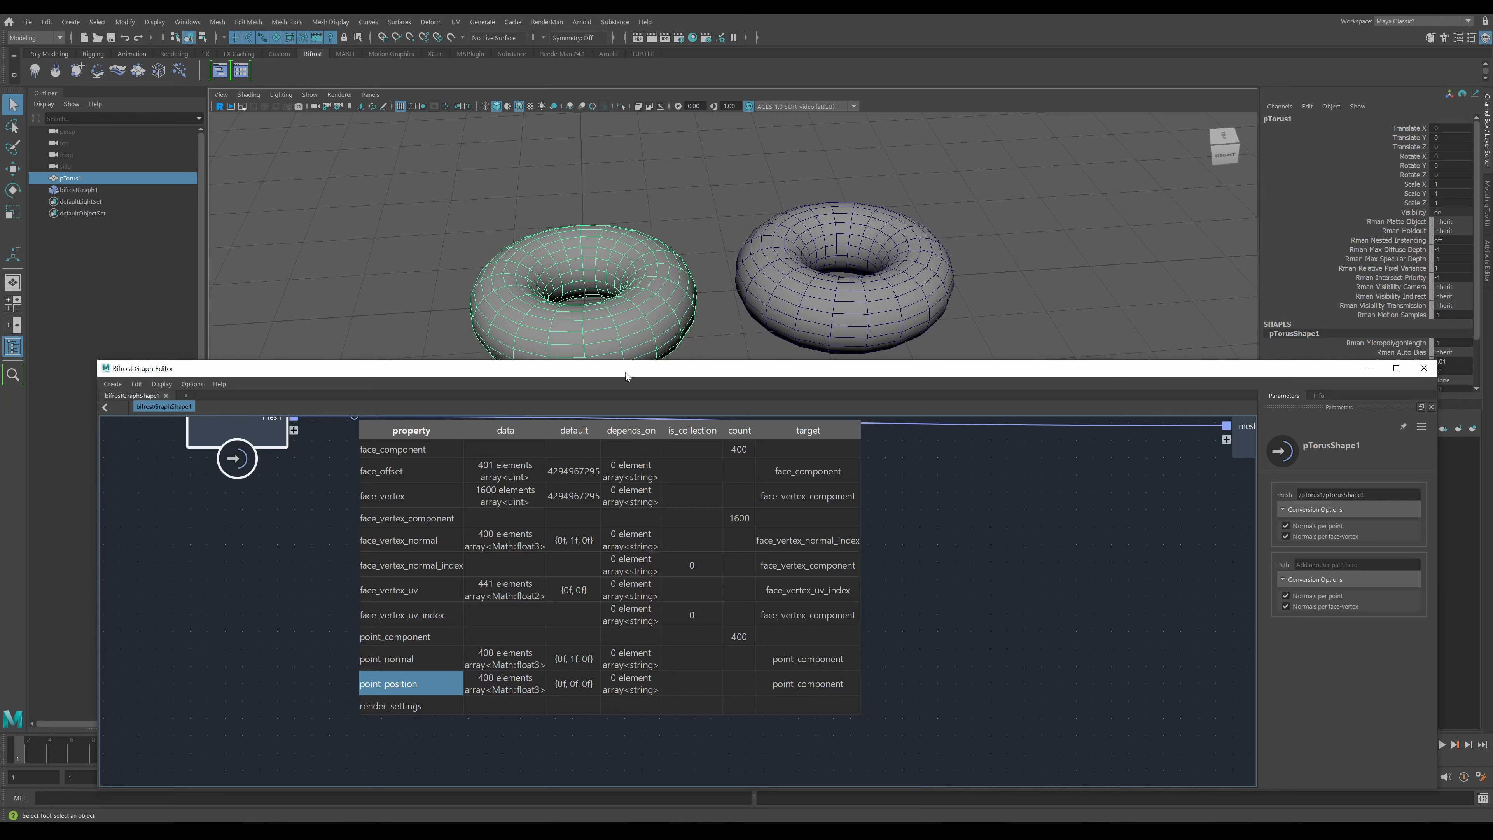
# - Open the Component Editor and select all vertices of pTorus1 to list their positions and normals
pyautogui.keyDown('alt'); pyautogui.moveTo(678, 287); pyautogui.dragTo(694, 398); pyautogui.keyUp('alt')
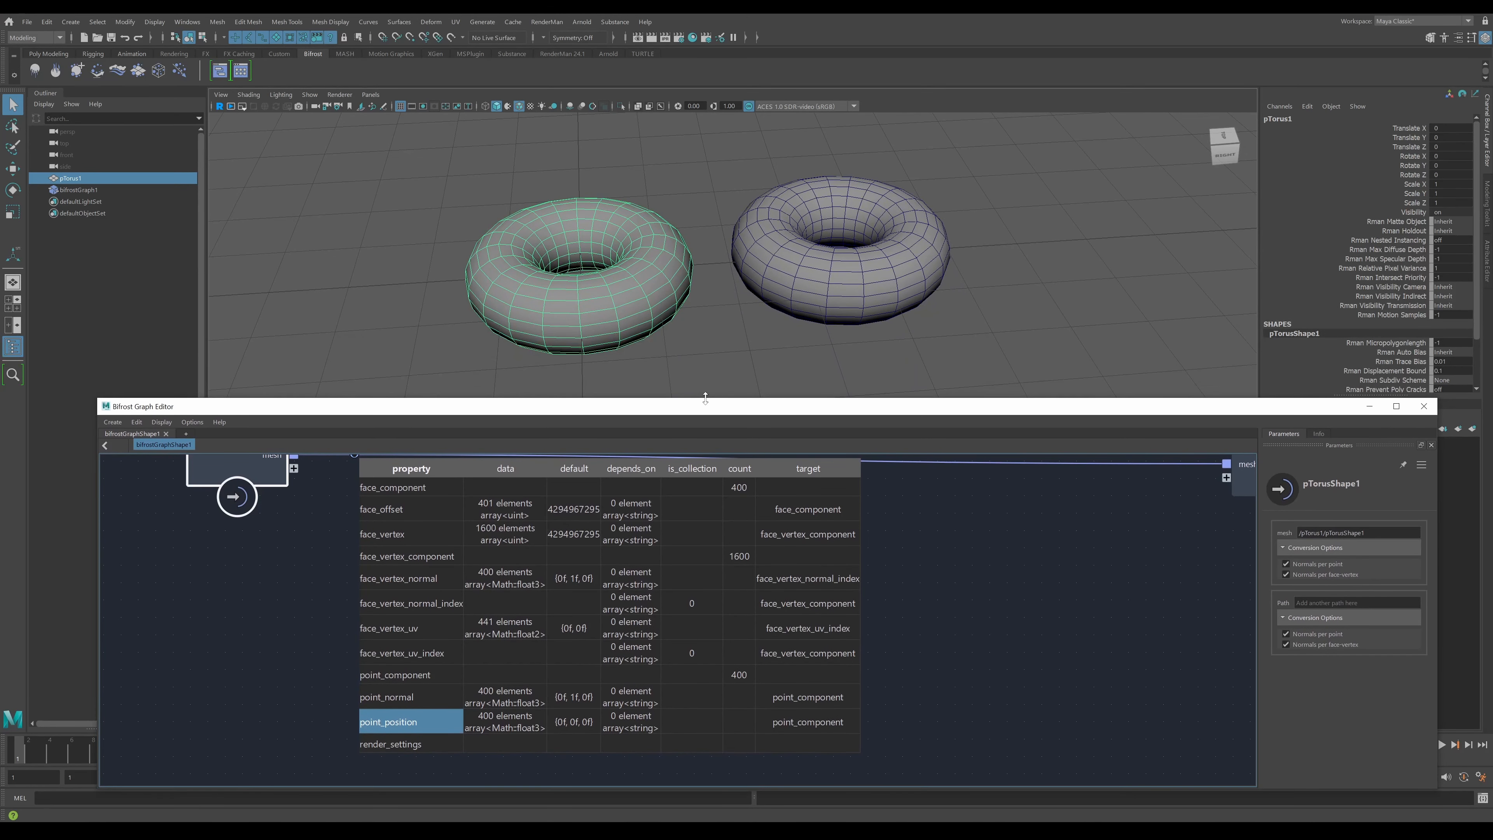
pyautogui.click(187, 22)
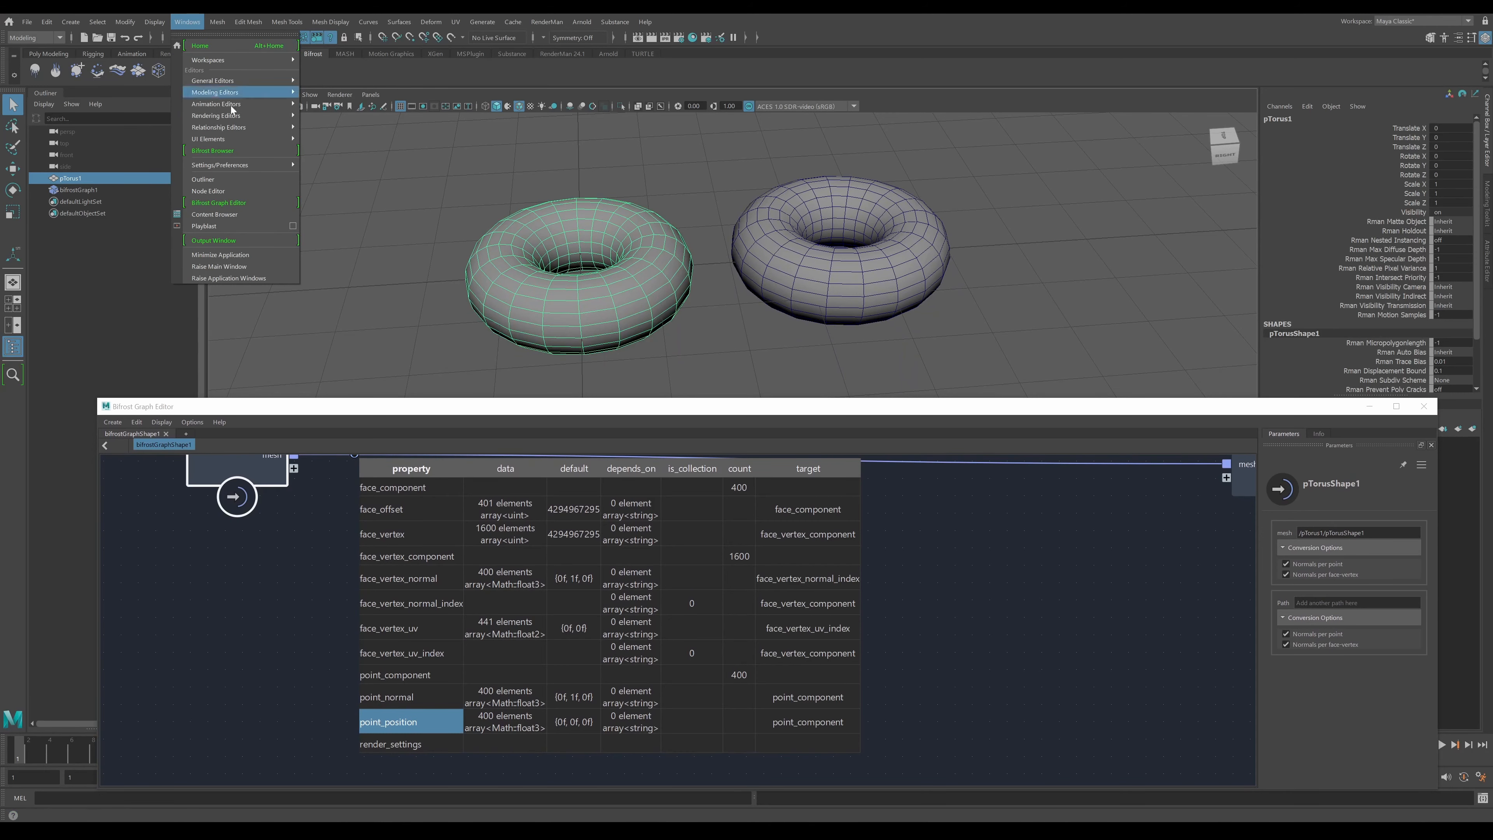
pyautogui.moveTo(223, 90)
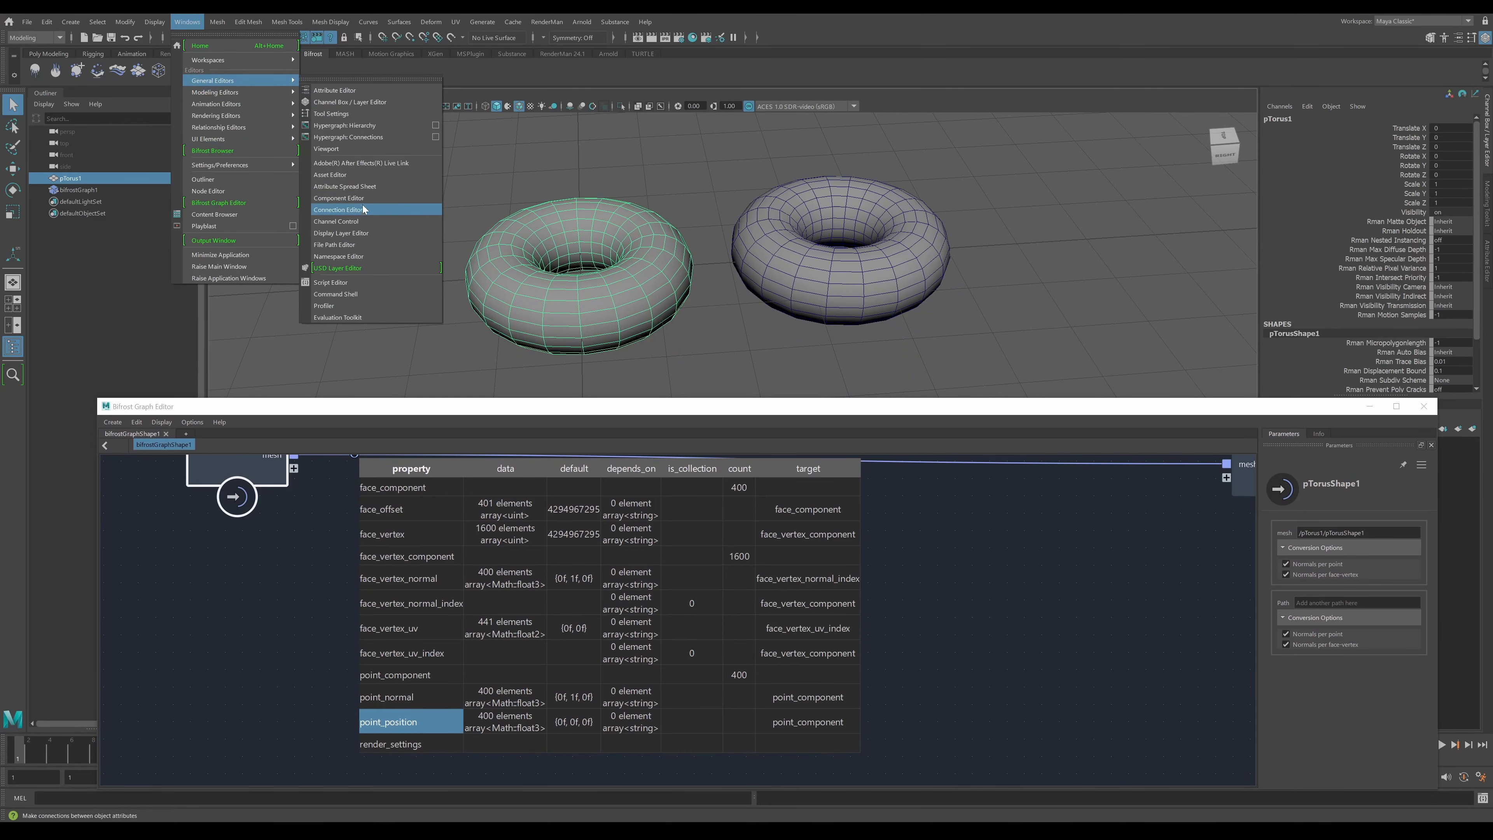
pyautogui.click(363, 204)
pyautogui.rightClick(599, 286)
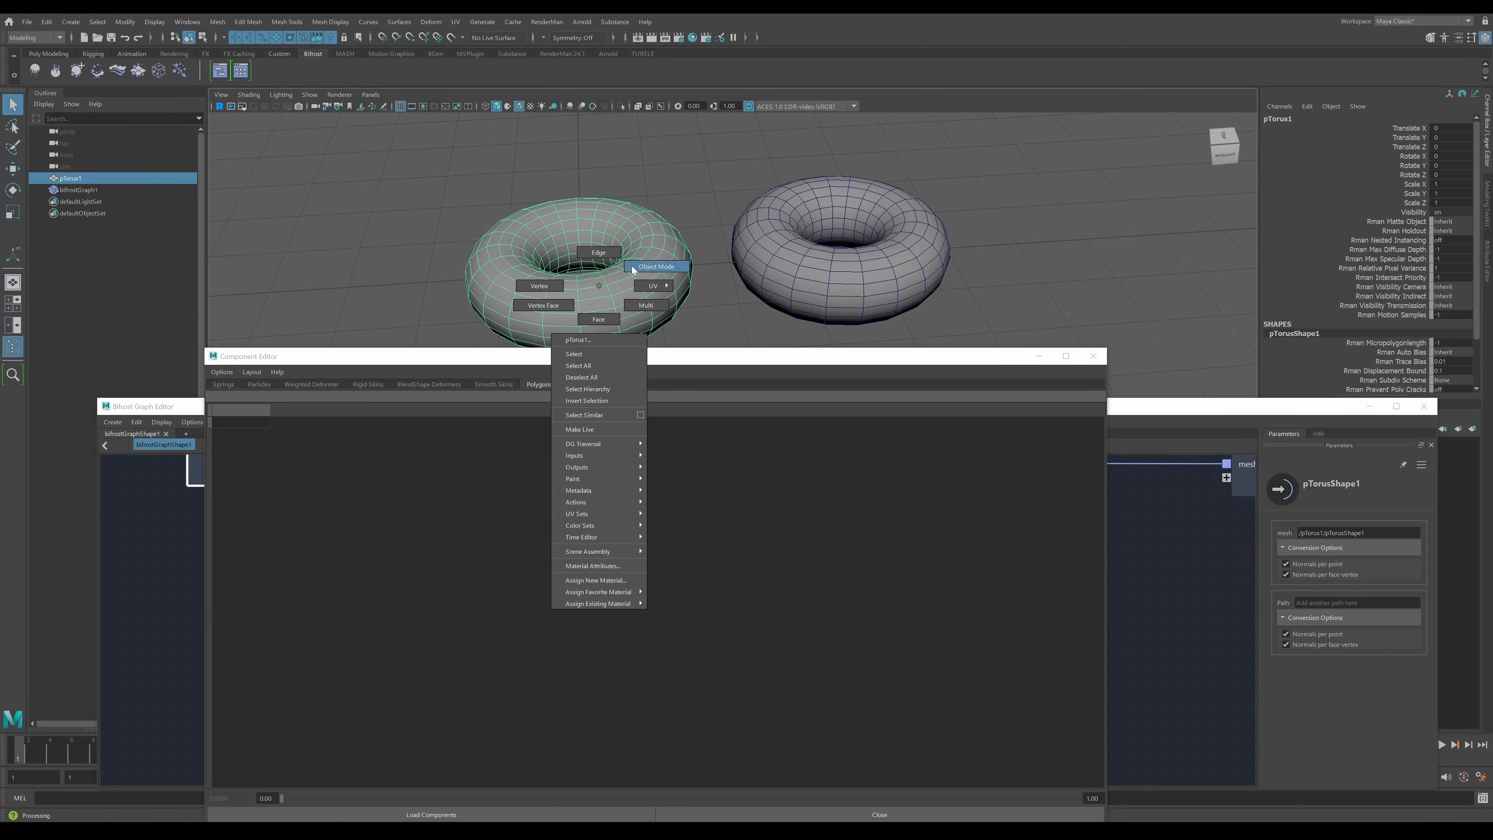
pyautogui.click(539, 286)
pyautogui.moveTo(429, 180); pyautogui.dragTo(700, 246)
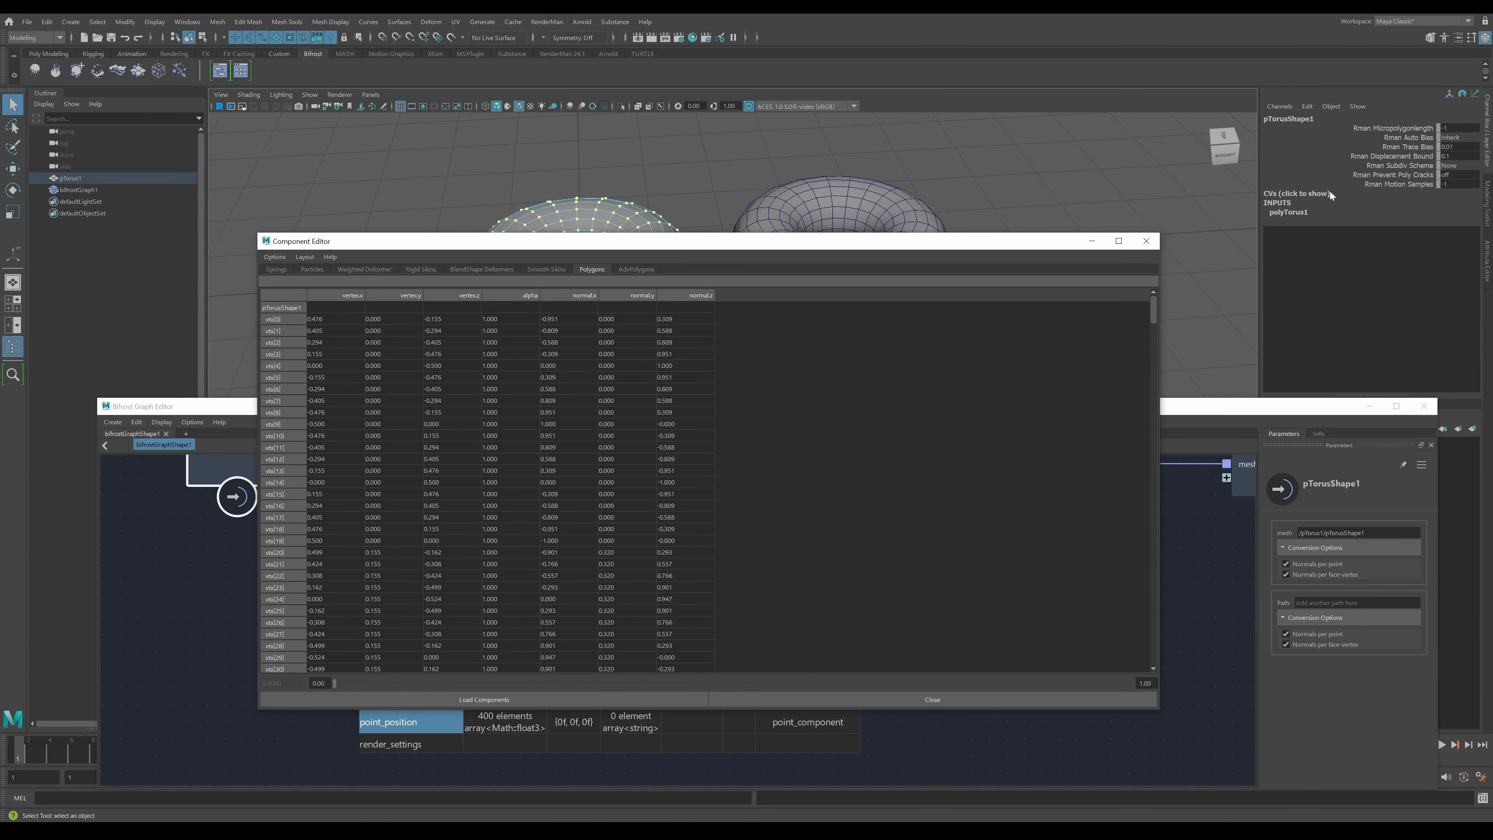
# - Select the vertex x, y and z columns in the Component Editor and inspect the values down to the last vertex
pyautogui.click(1298, 193)
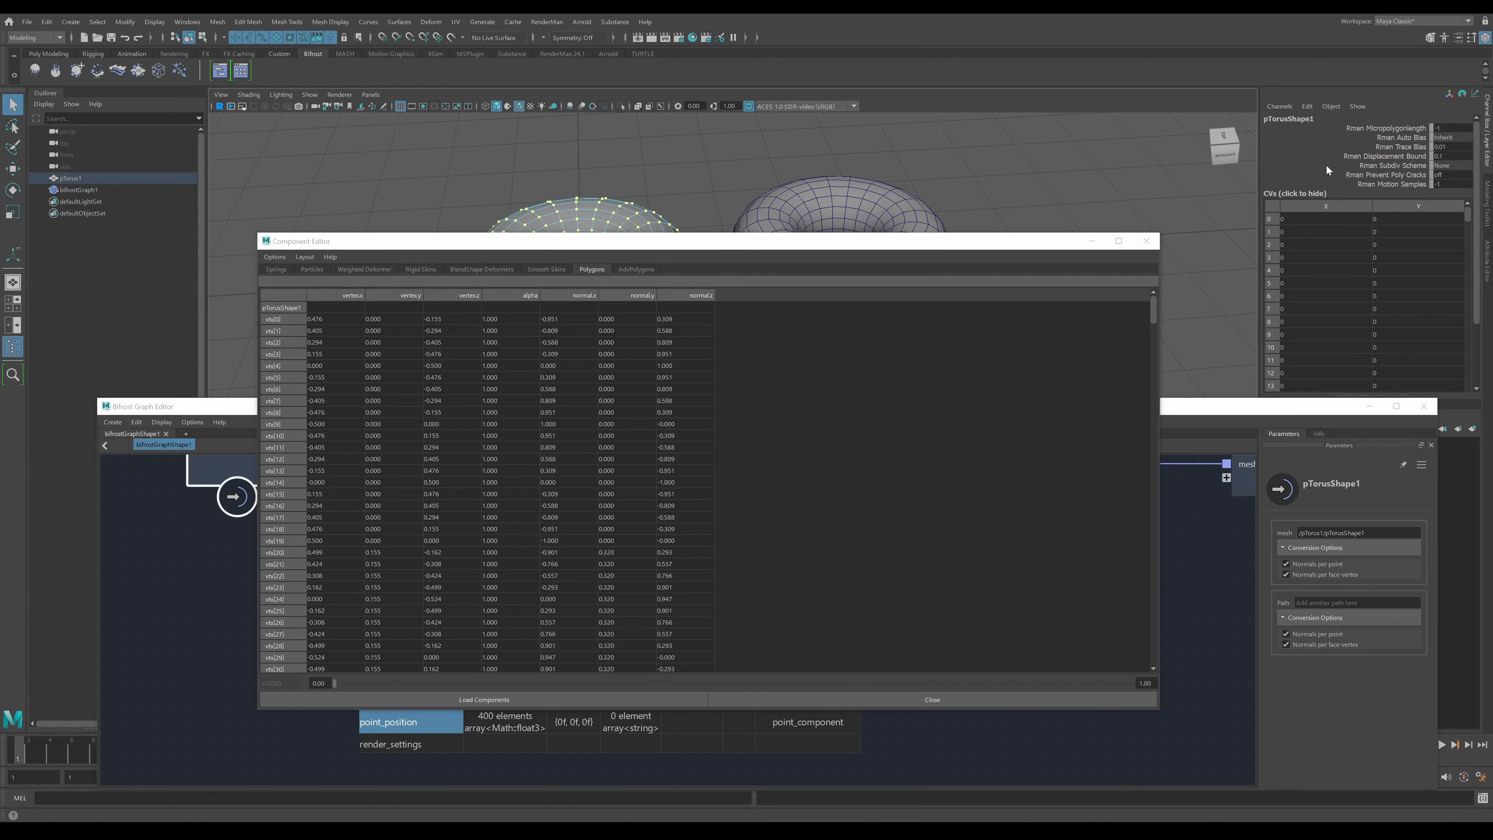
pyautogui.click(1297, 193)
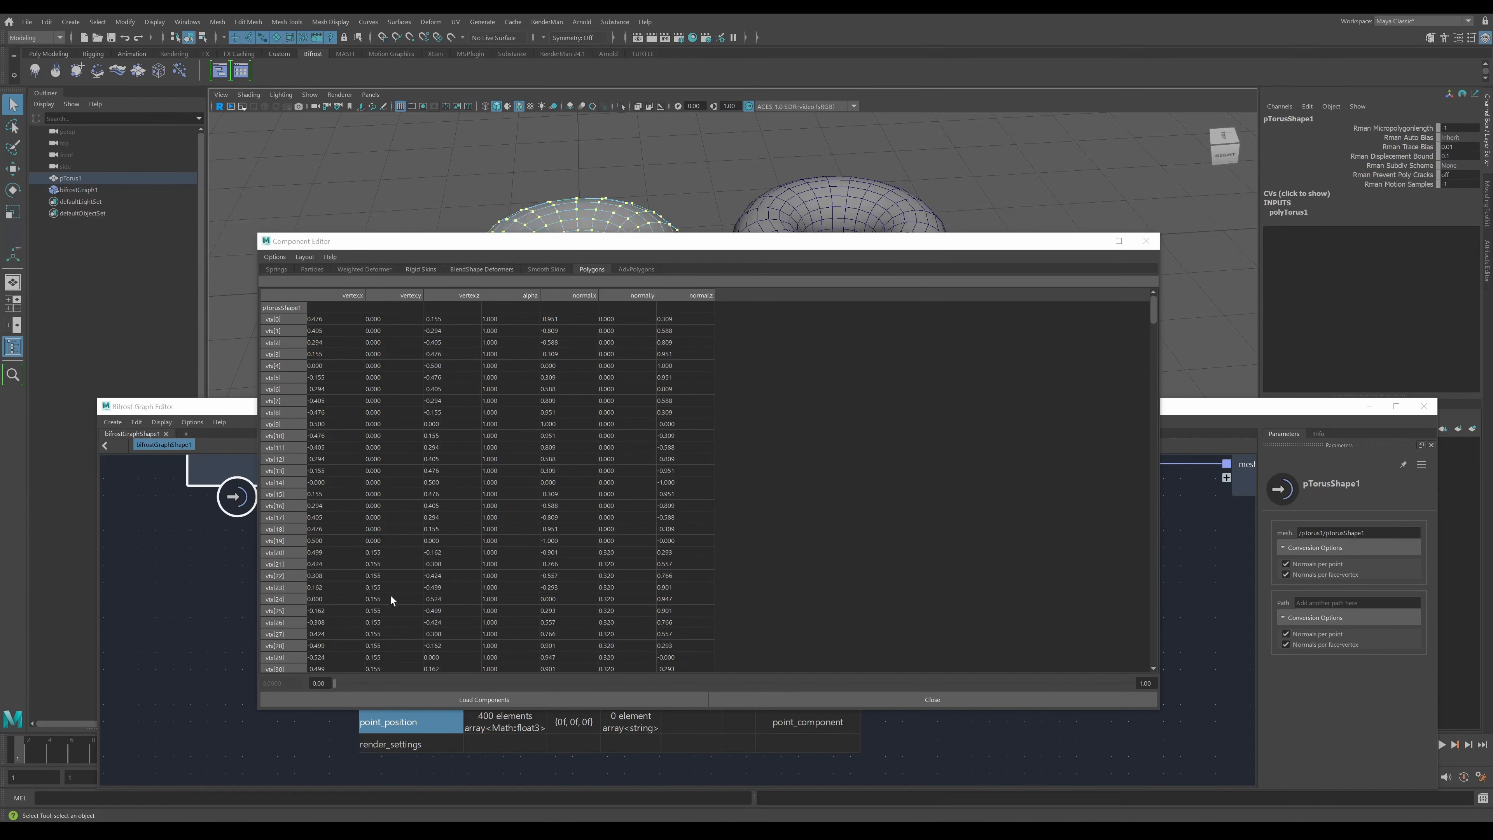
pyautogui.moveTo(370, 243); pyautogui.dragTo(426, 167)
pyautogui.moveTo(395, 221); pyautogui.dragTo(521, 223)
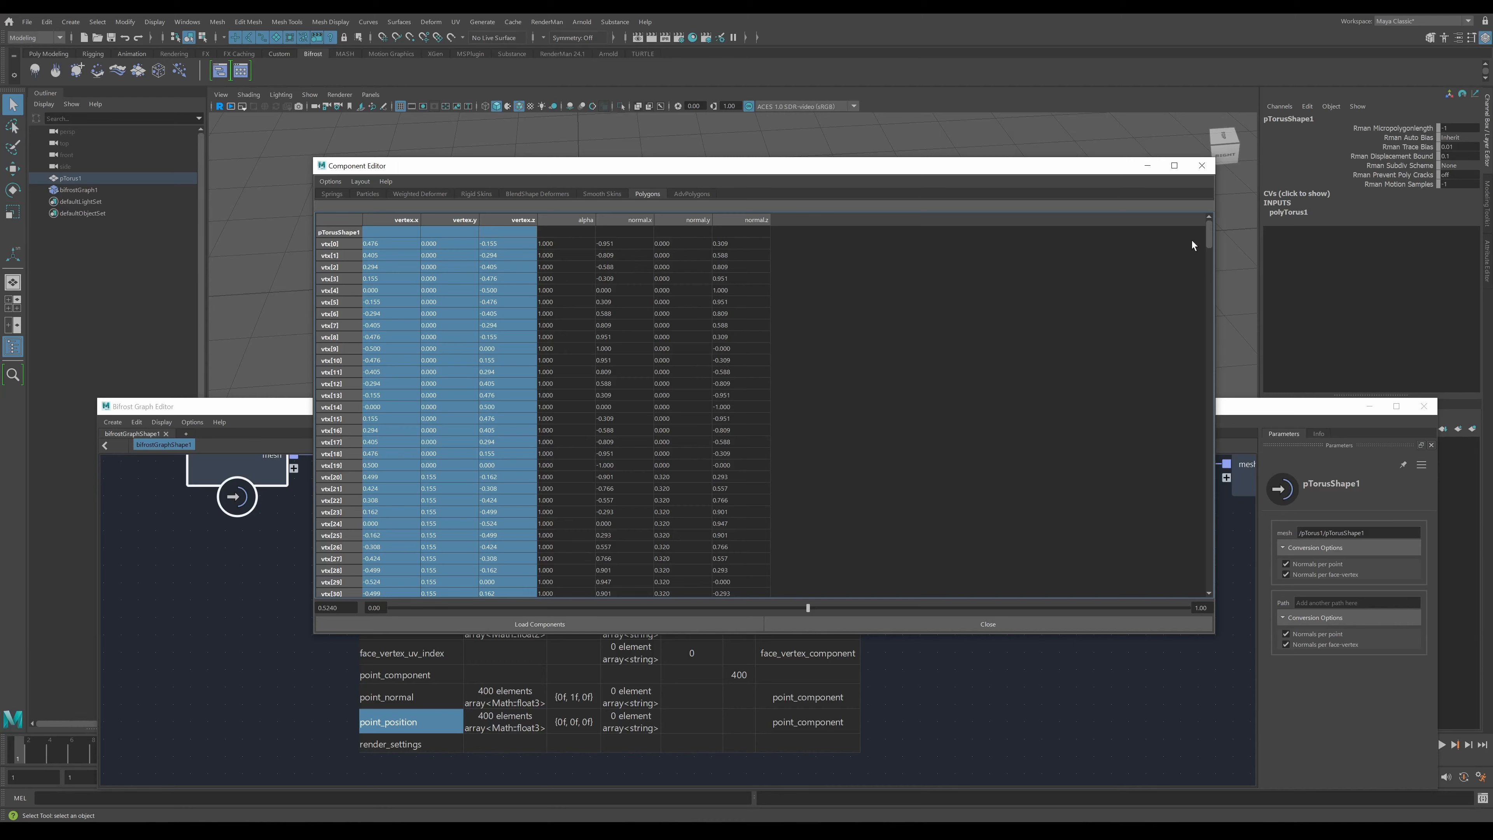
pyautogui.moveTo(1209, 228); pyautogui.dragTo(1221, 610)
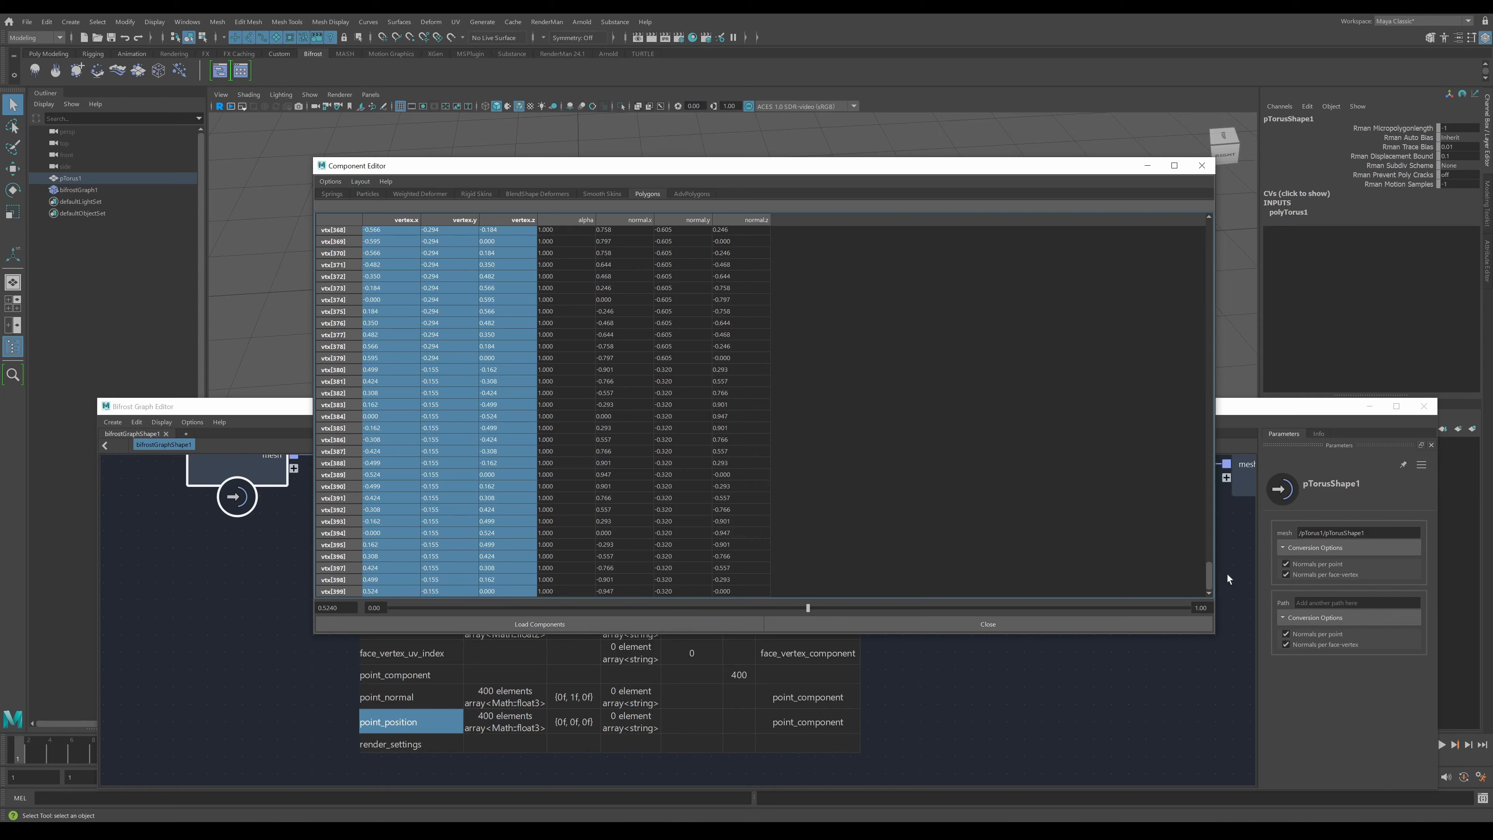
# - Inspect the normal x, y and z columns from the first vertex, and compare them with the watchpoint's point_normal and point_position entries
pyautogui.moveTo(1210, 574); pyautogui.dragTo(1210, 223)
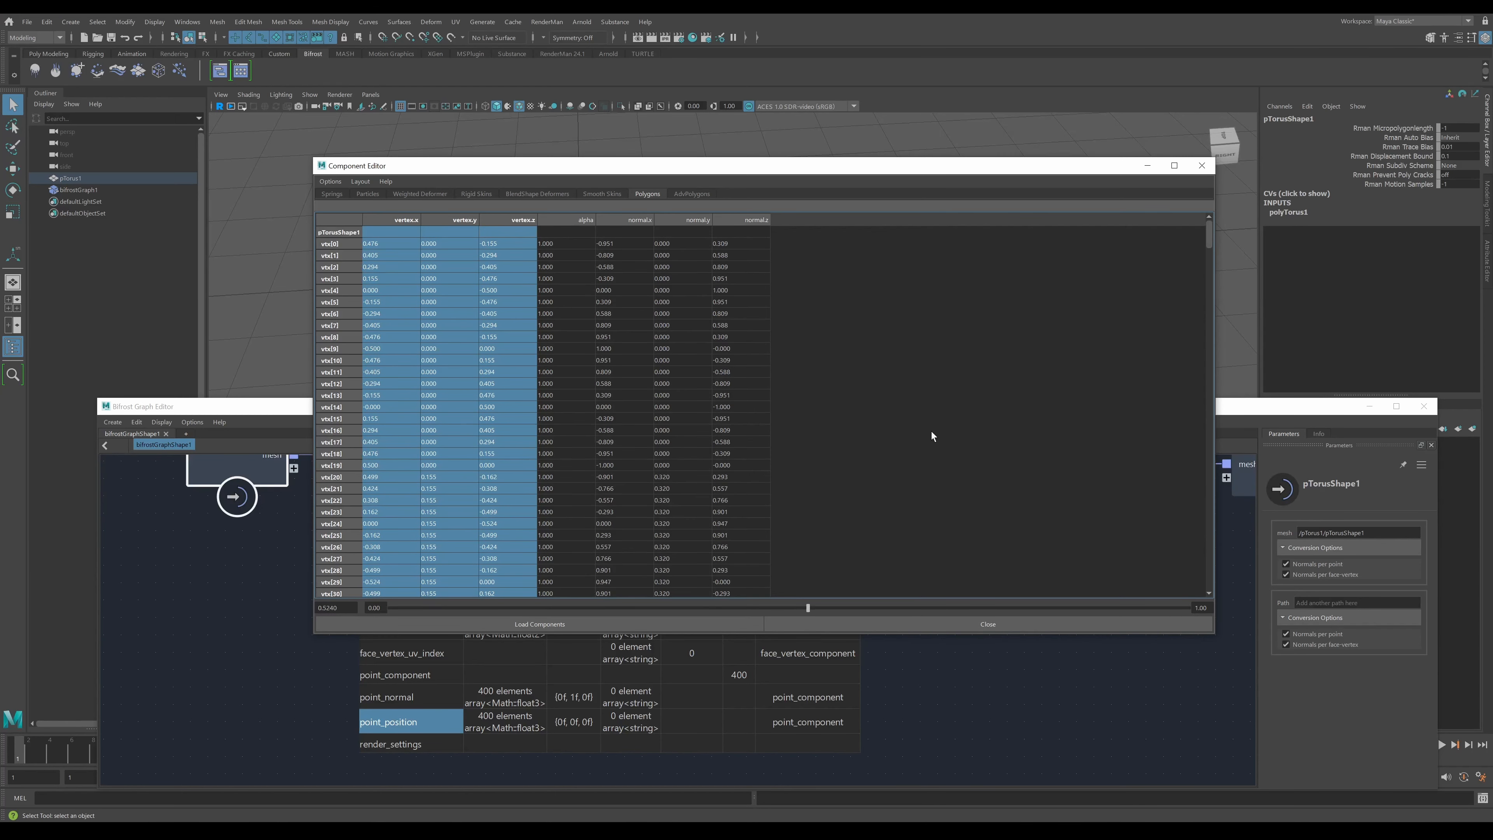
pyautogui.moveTo(635, 219); pyautogui.dragTo(749, 219)
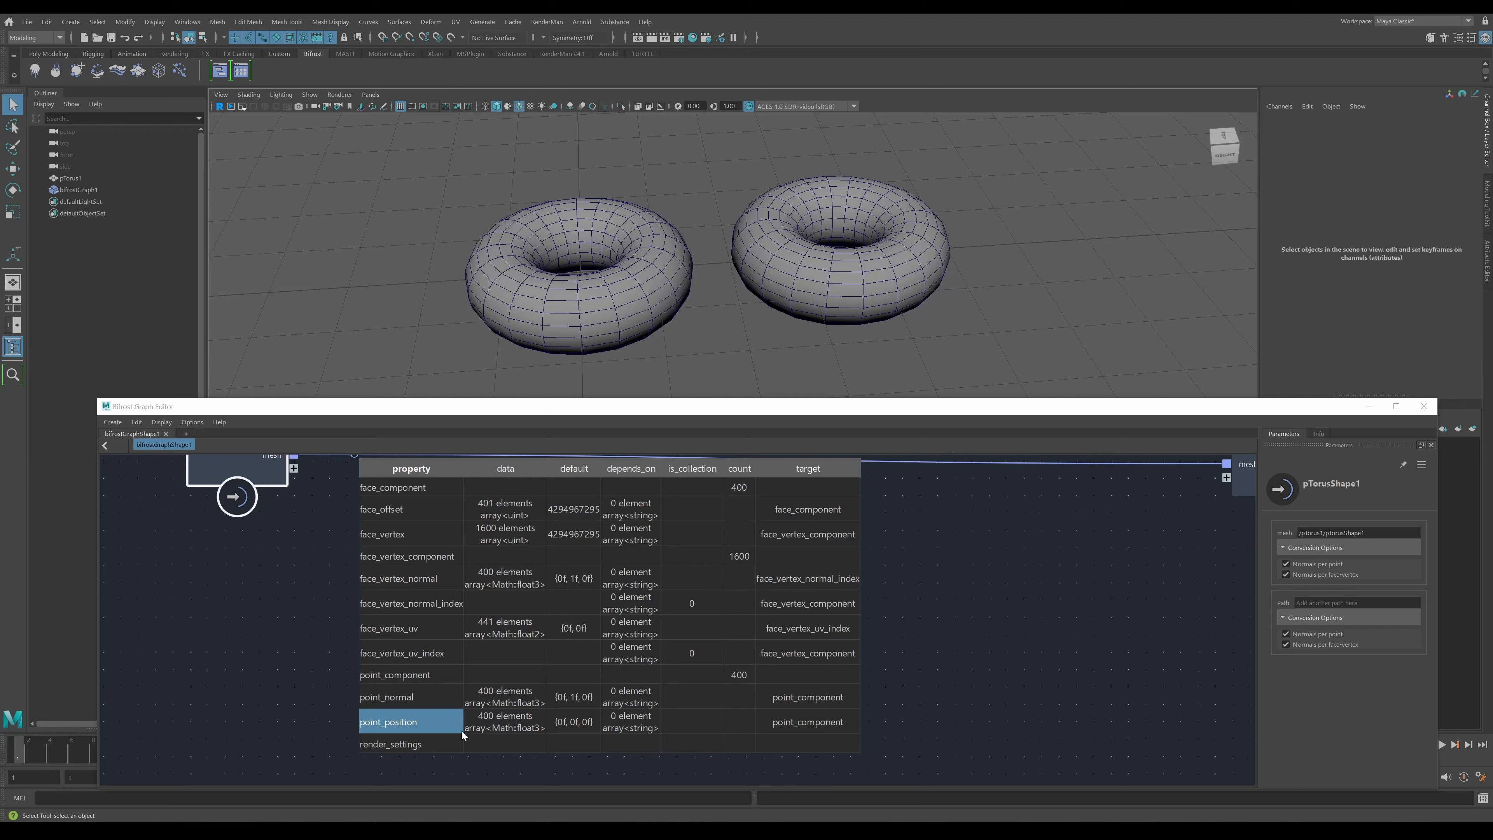
pyautogui.click(400, 698)
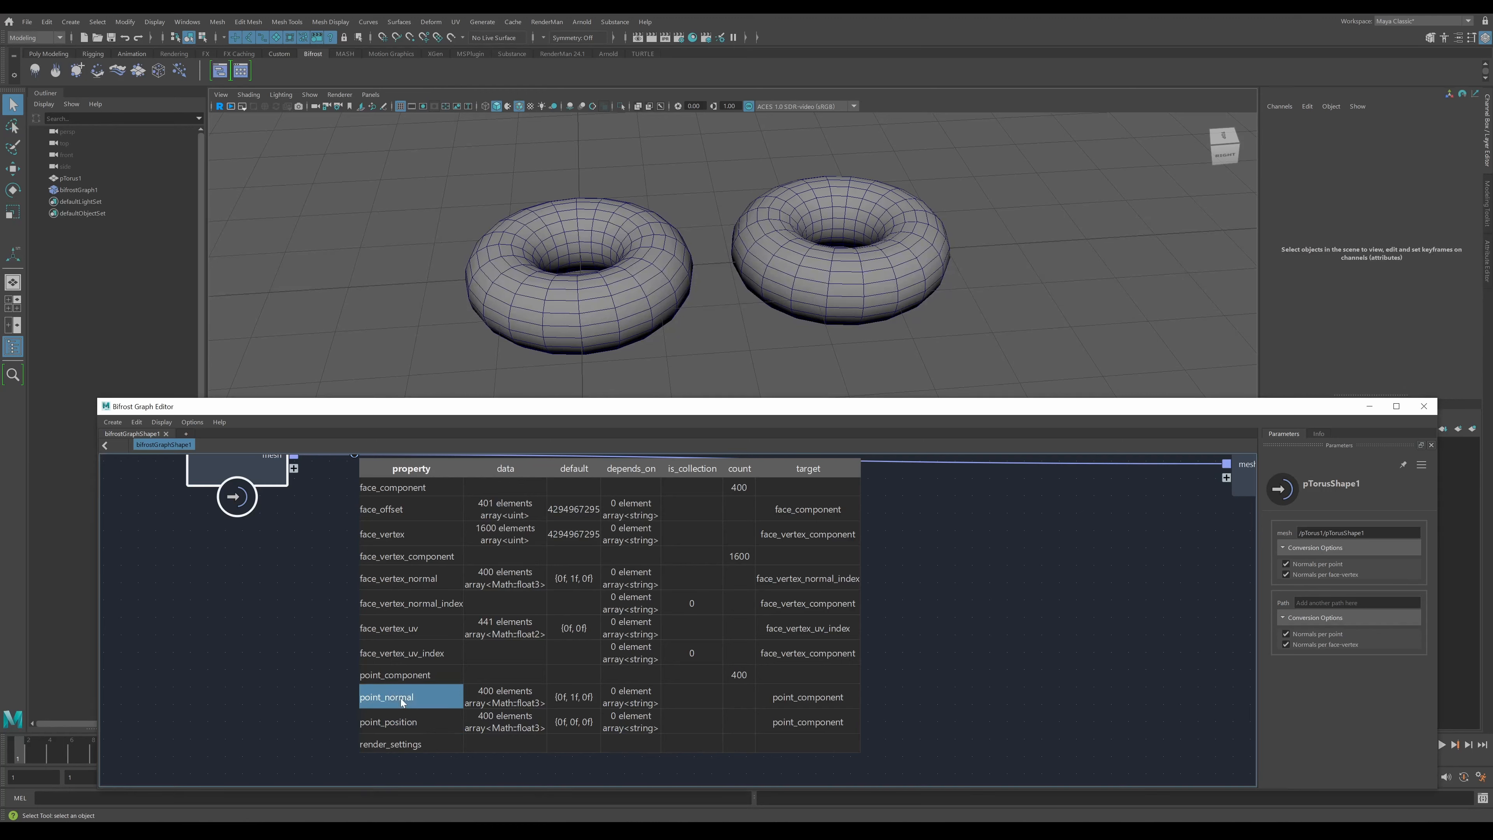
pyautogui.click(400, 722)
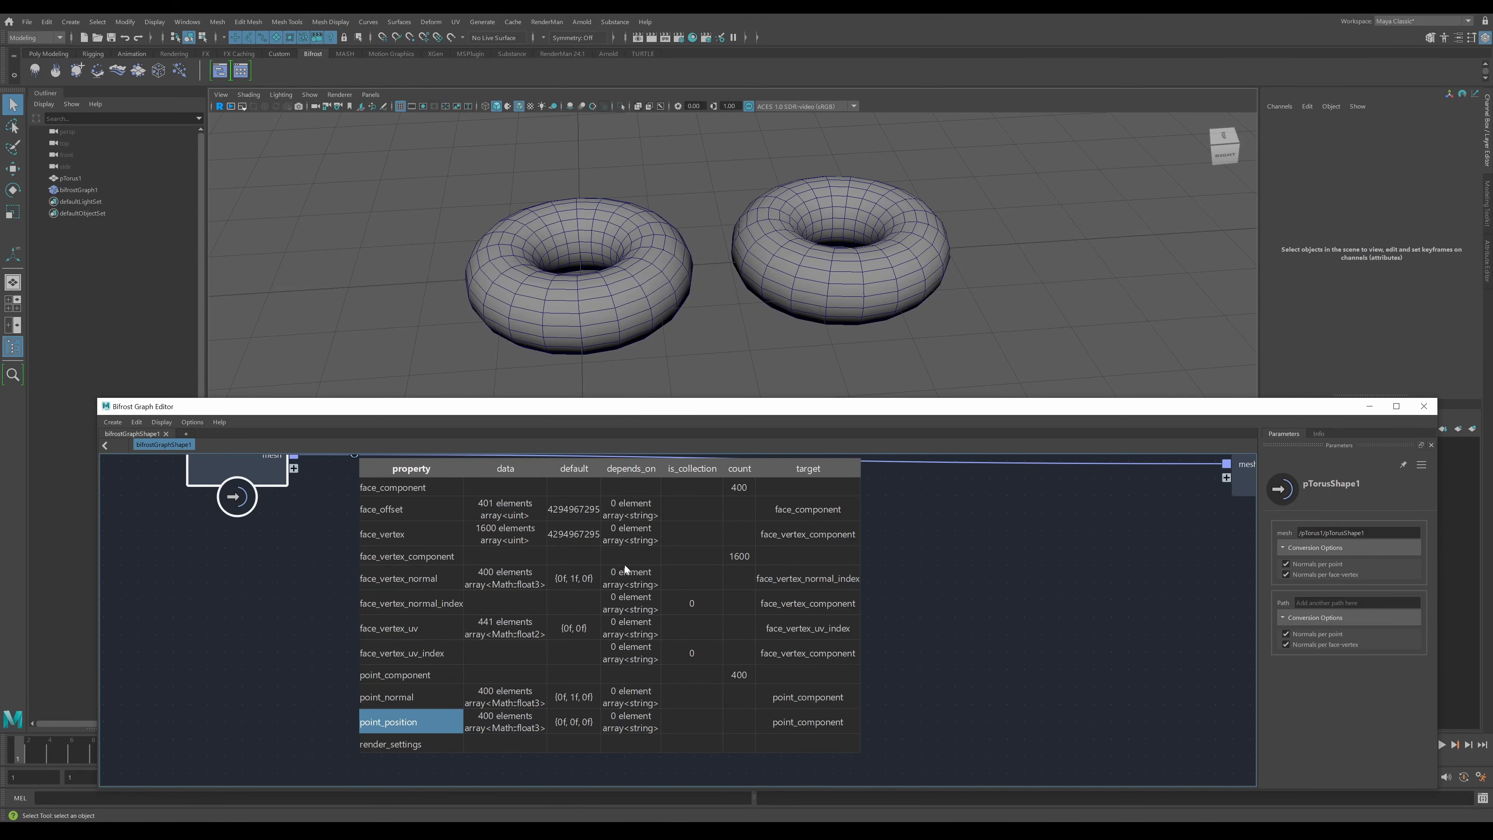
# - Switch the original torus, pTorus1, to face selection and select one face on its front side
pyautogui.scroll(4, 570, 268)
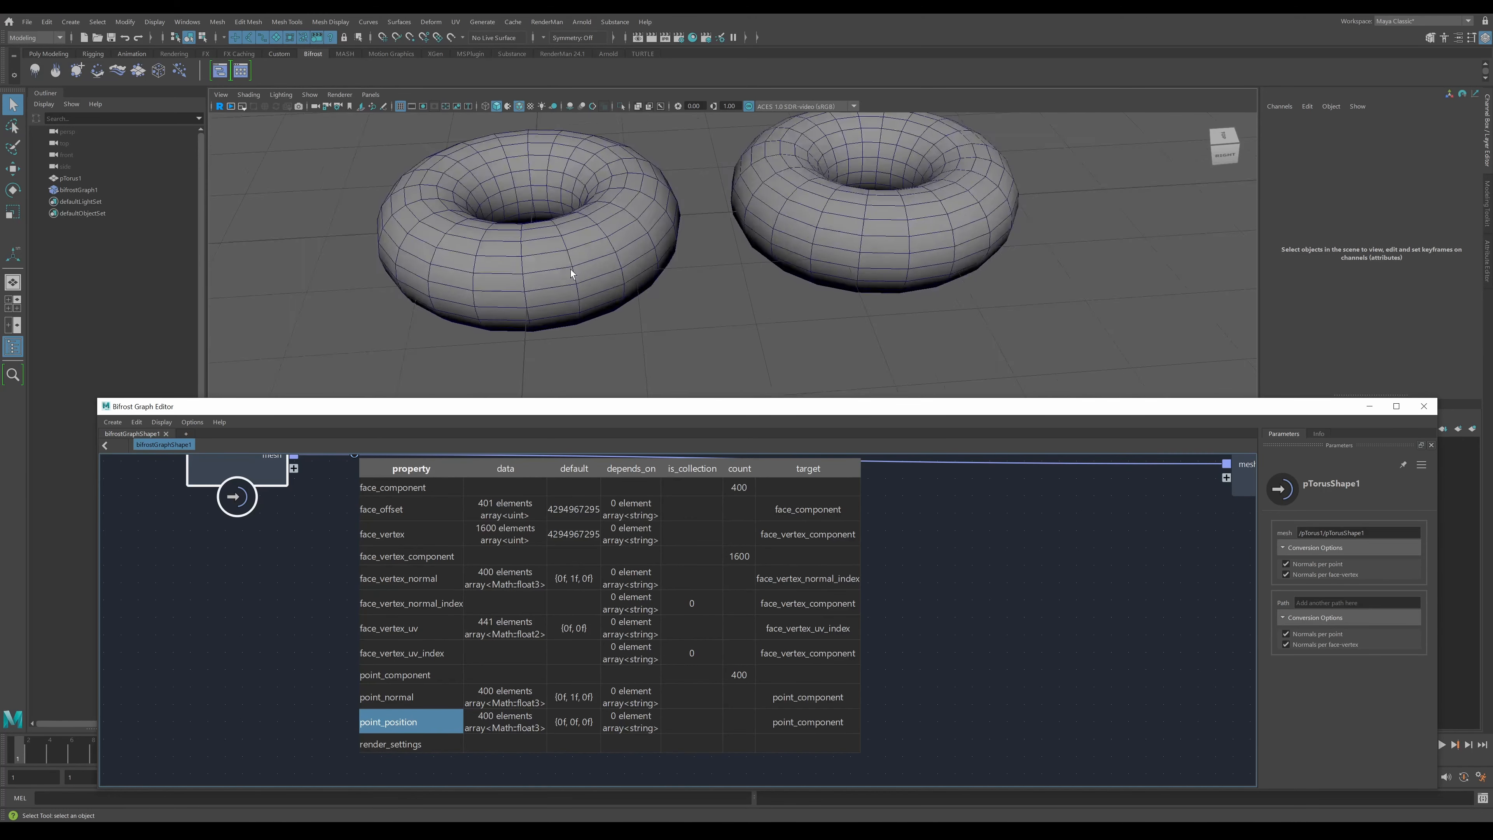
pyautogui.keyDown('alt'); pyautogui.moveTo(465, 220); pyautogui.dragTo(609, 297, button='middle'); pyautogui.keyUp('alt')
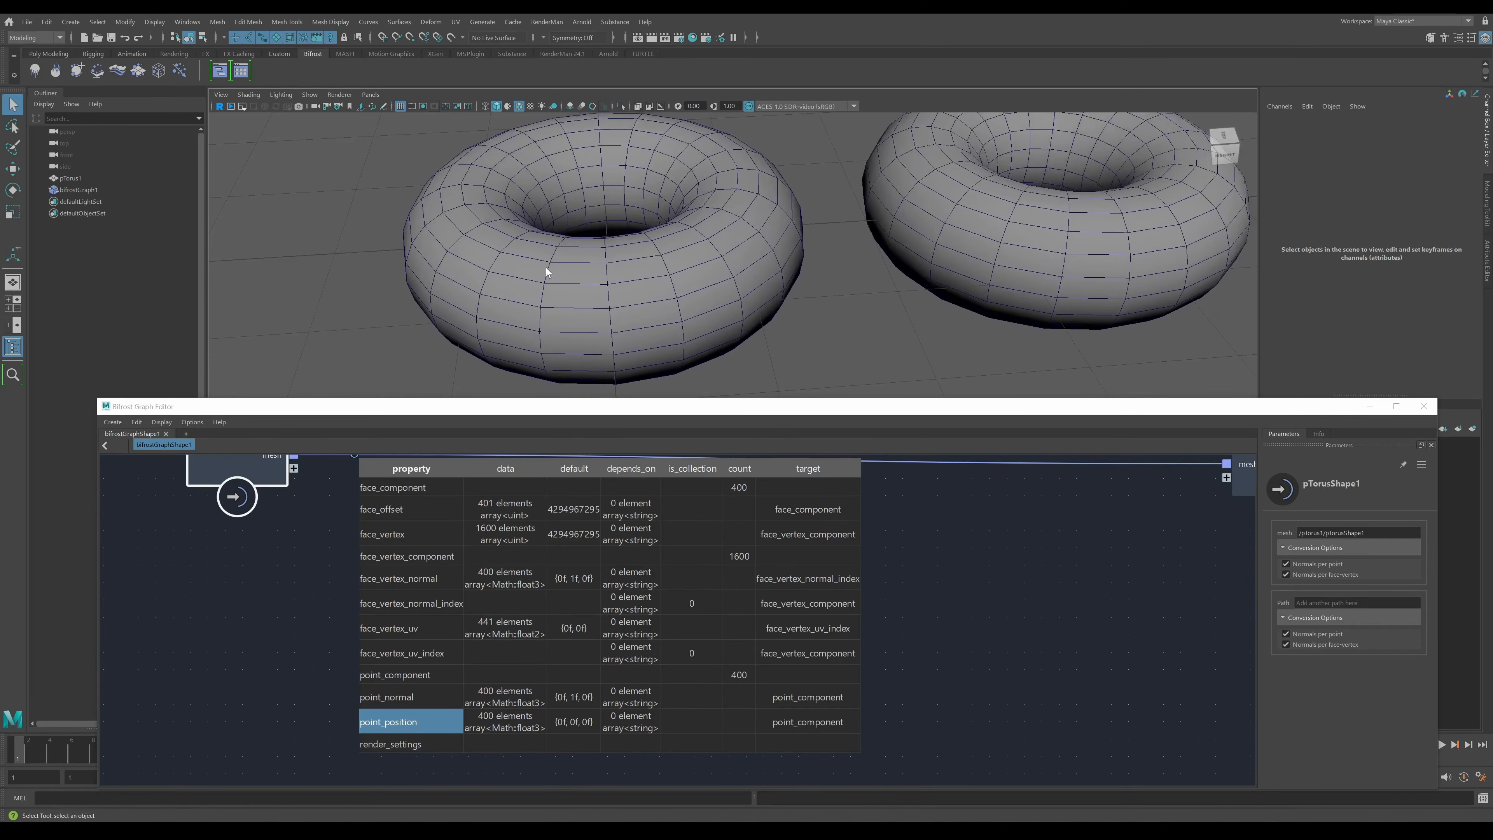
pyautogui.scroll(3, 546, 267)
pyautogui.scroll(-1, 546, 267)
pyautogui.click(519, 270)
pyautogui.moveTo(510, 290); pyautogui.dragTo(512, 325, button='right')
pyautogui.click(525, 294)
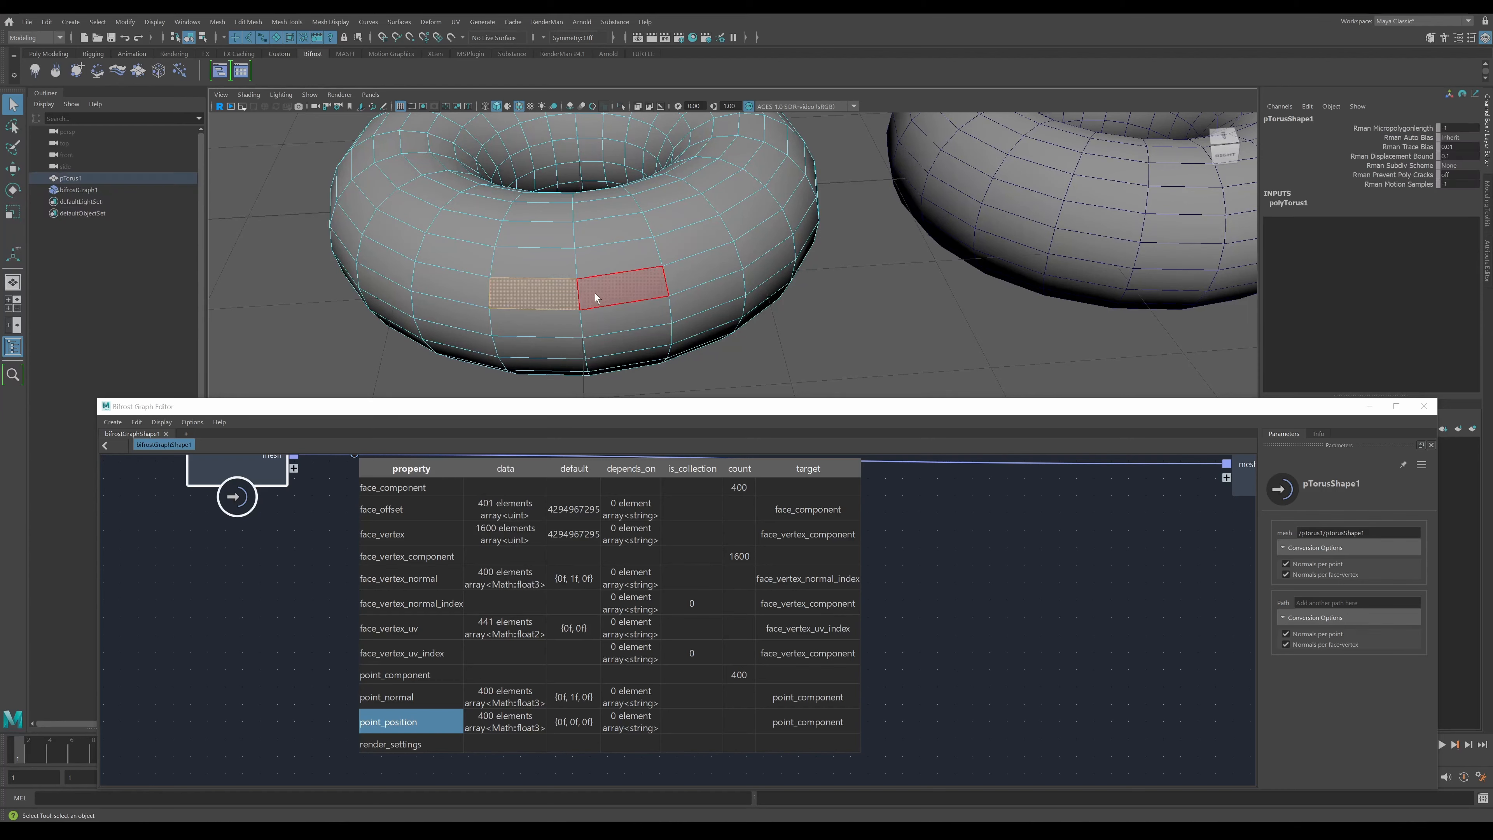
# - Switch pTorus1 to vertex selection, try moving a corner vertex of the selected face, and undo the move
pyautogui.scroll(3, 595, 293)
pyautogui.keyDown('alt'); pyautogui.moveTo(567, 281); pyautogui.dragTo(645, 330, button='middle'); pyautogui.keyUp('alt')
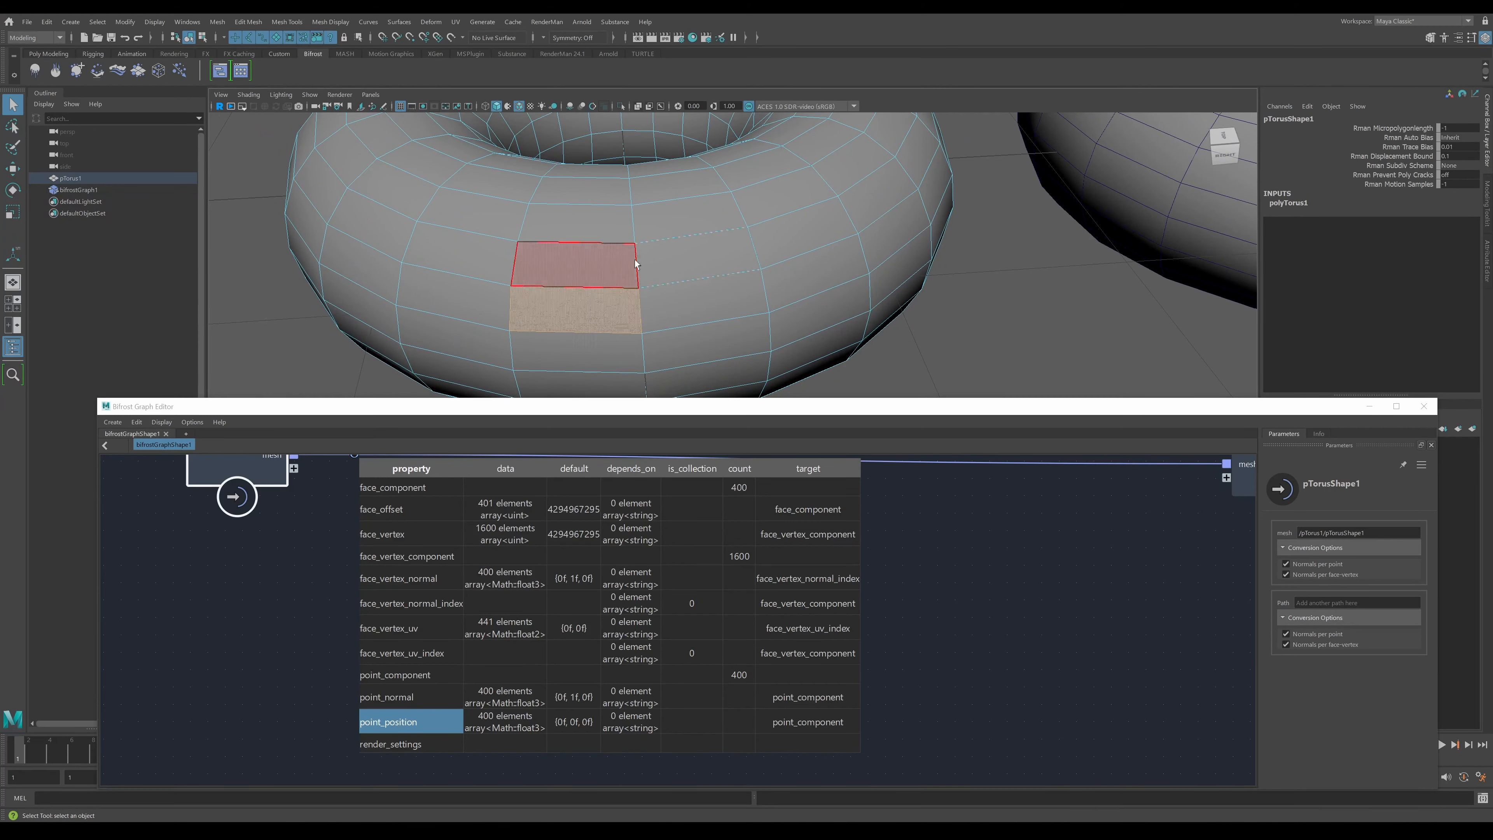
pyautogui.moveTo(579, 294); pyautogui.dragTo(634, 292, button='right')
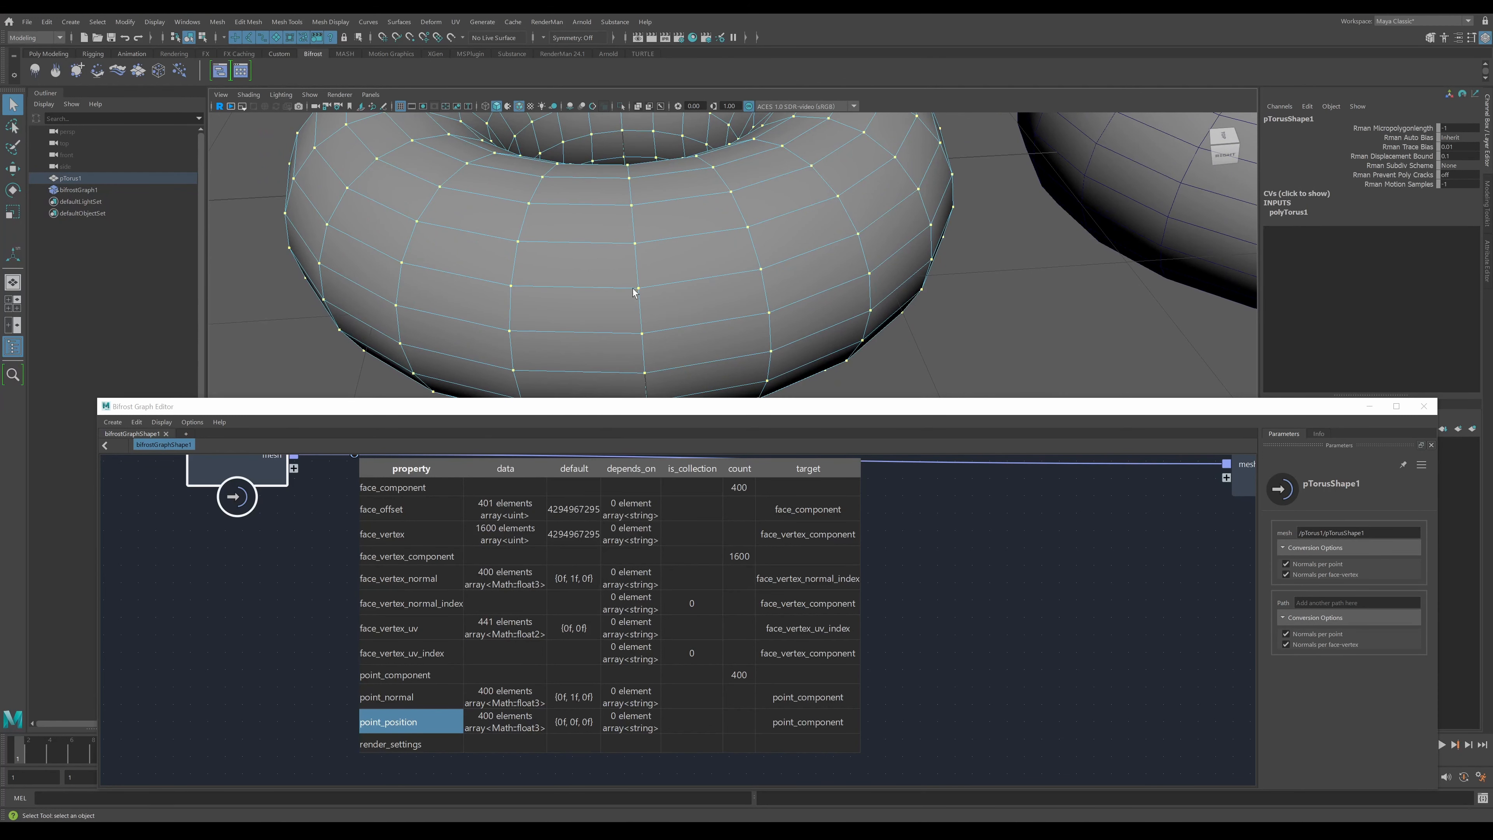
pyautogui.press('w')
pyautogui.moveTo(639, 288)
pyautogui.mouseDown()
pyautogui.moveTo(622, 321)
pyautogui.moveTo(677, 310)
pyautogui.moveTo(654, 284)
pyautogui.moveTo(610, 280)
pyautogui.moveTo(648, 295)
pyautogui.mouseUp()
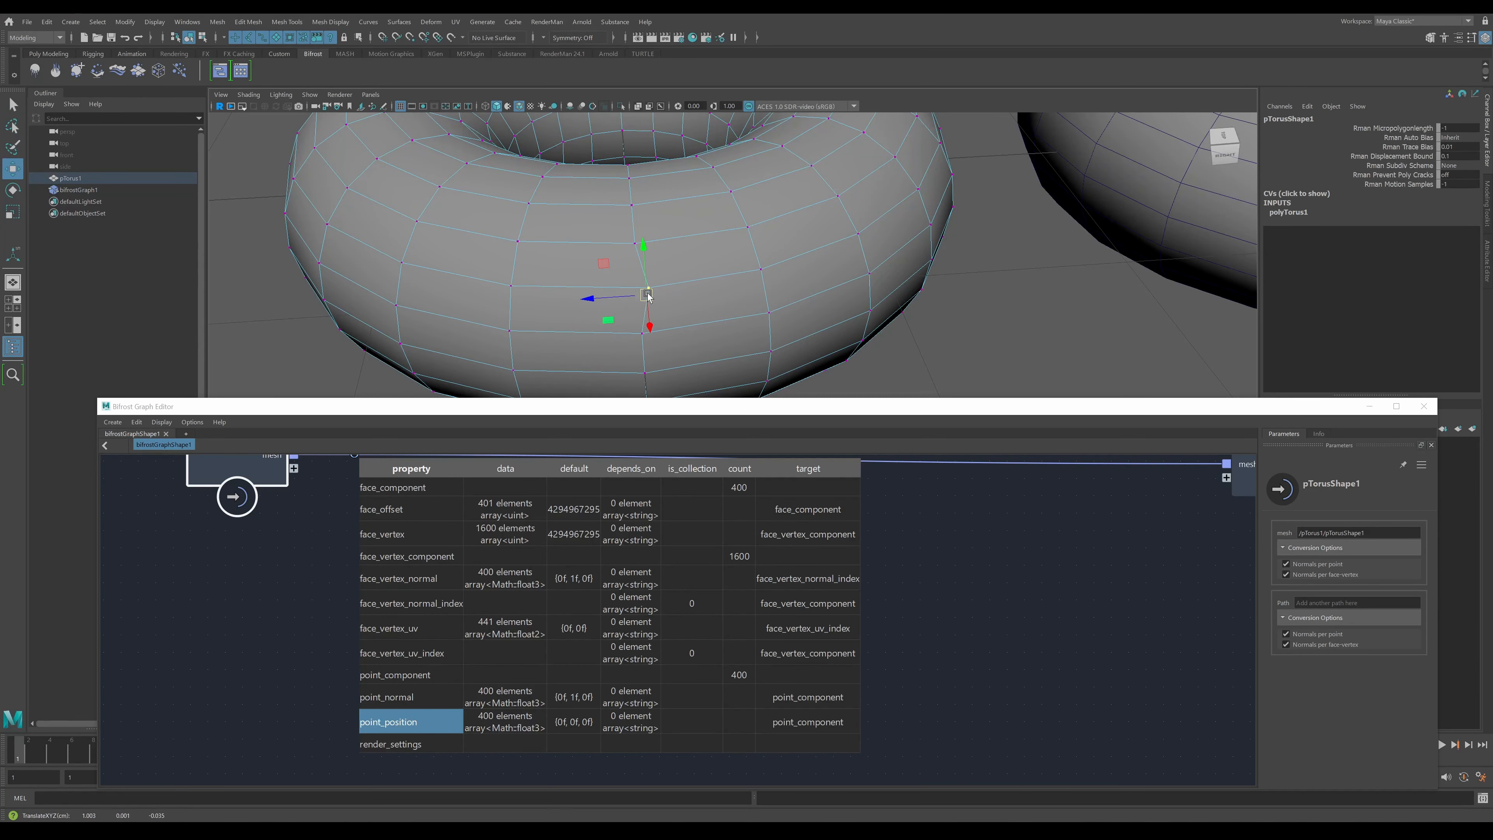
pyautogui.hotkey('ctrl', 'z')
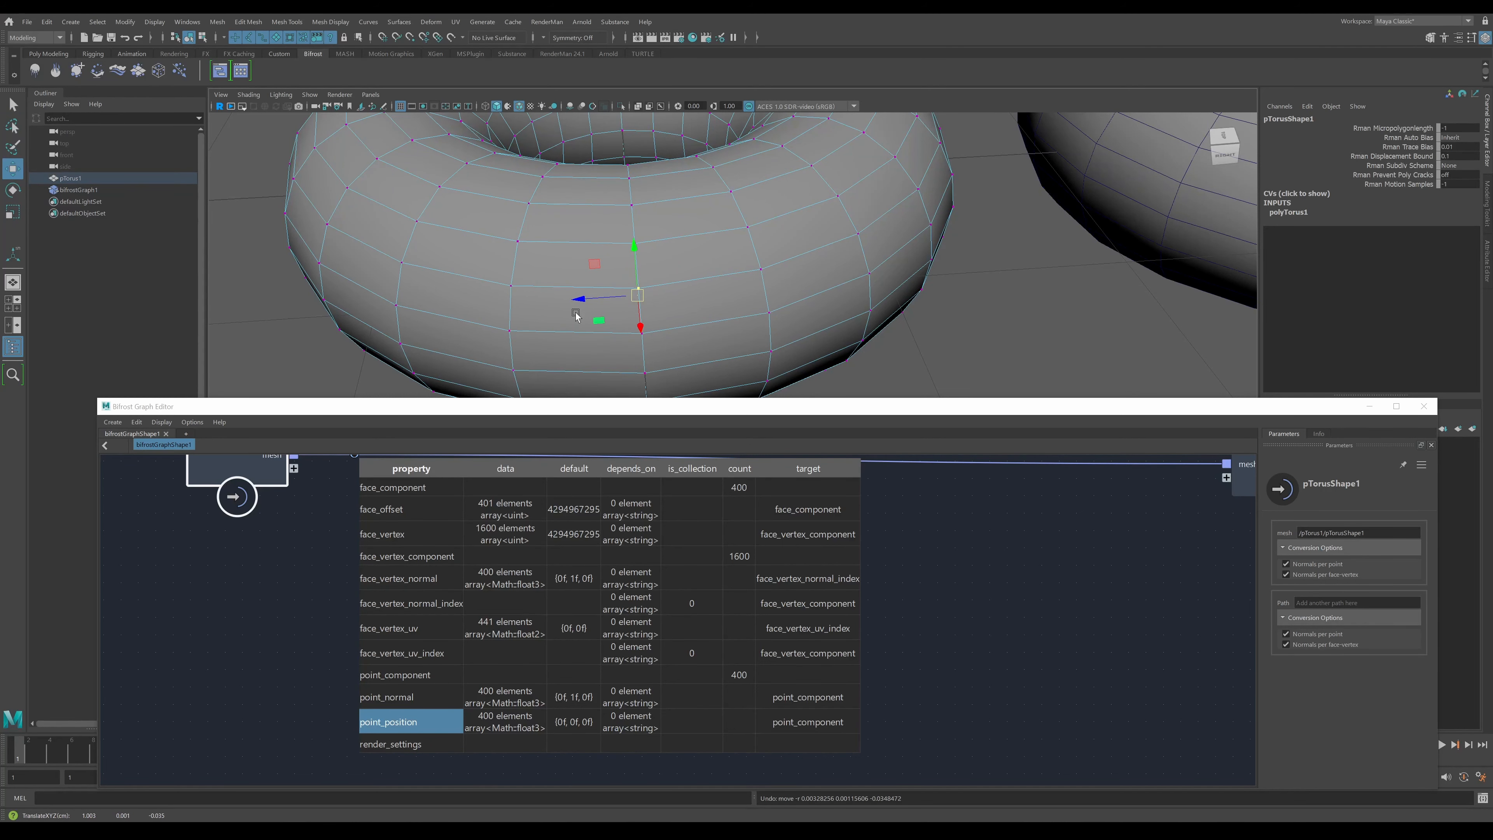
# - Return pTorus1 to face selection and select, one at a time, the four faces sharing that corner vertex
pyautogui.rightClick(679, 314)
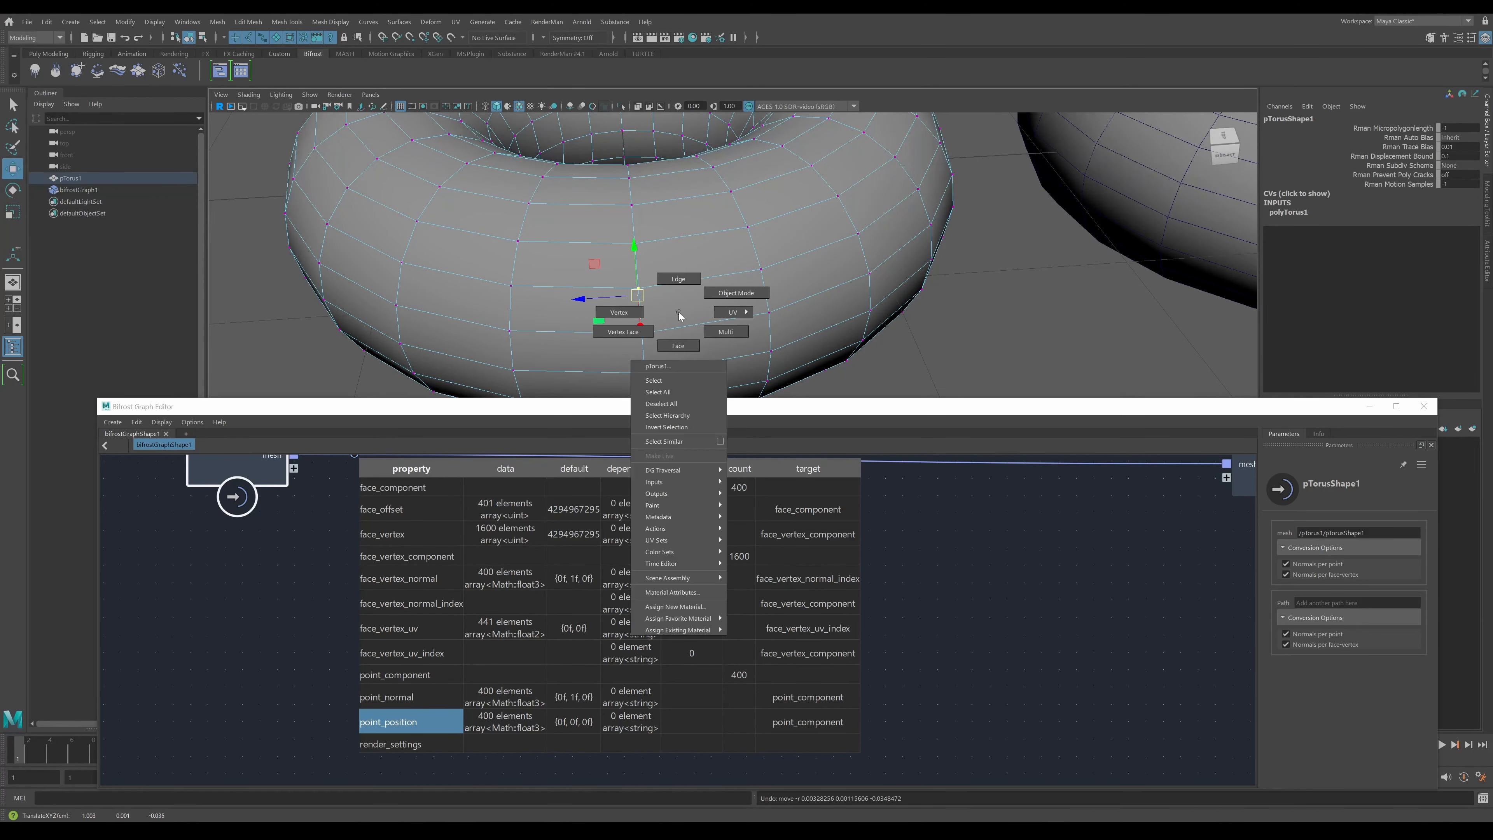
pyautogui.moveTo(683, 308); pyautogui.dragTo(680, 347, button='right')
pyautogui.click(595, 265)
pyautogui.click(673, 263)
pyautogui.press('q')
pyautogui.click(681, 306)
pyautogui.click(600, 259)
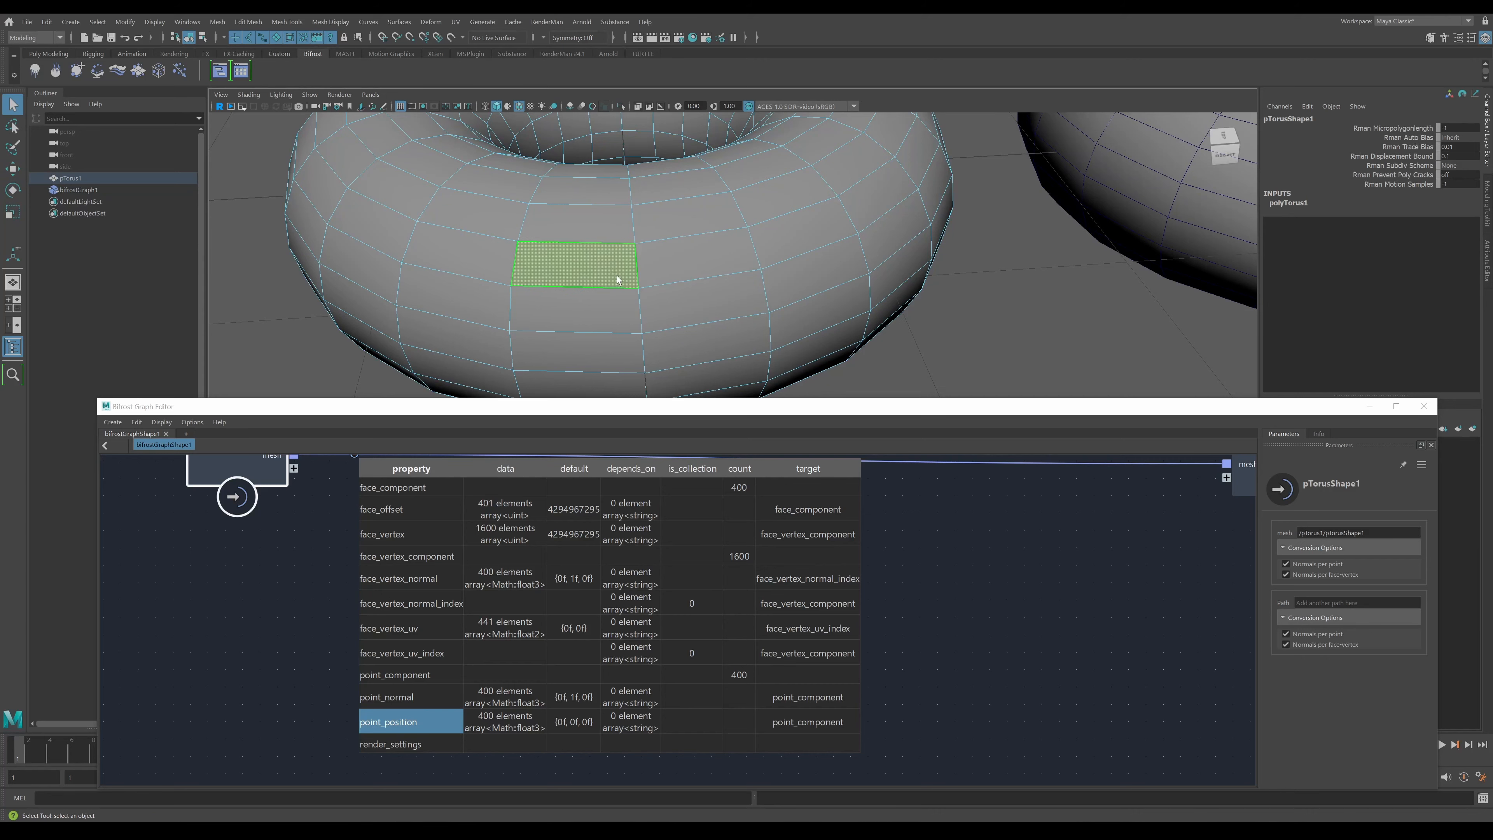
pyautogui.click(656, 264)
pyautogui.click(674, 314)
pyautogui.click(620, 307)
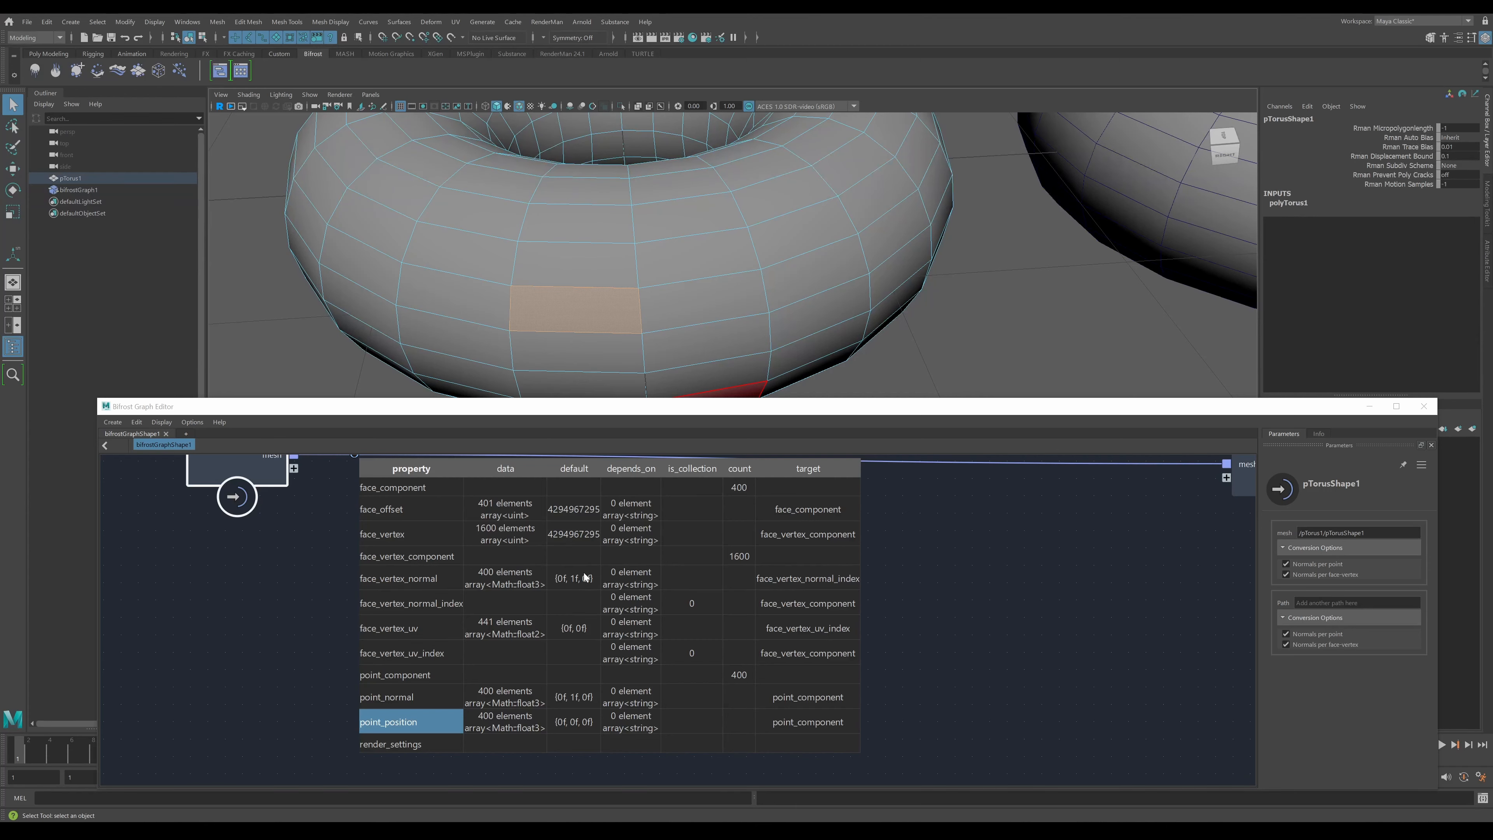
# - Return pTorus1 to object mode, clear the selection and frame both tori in the viewport
pyautogui.rightClick(771, 302)
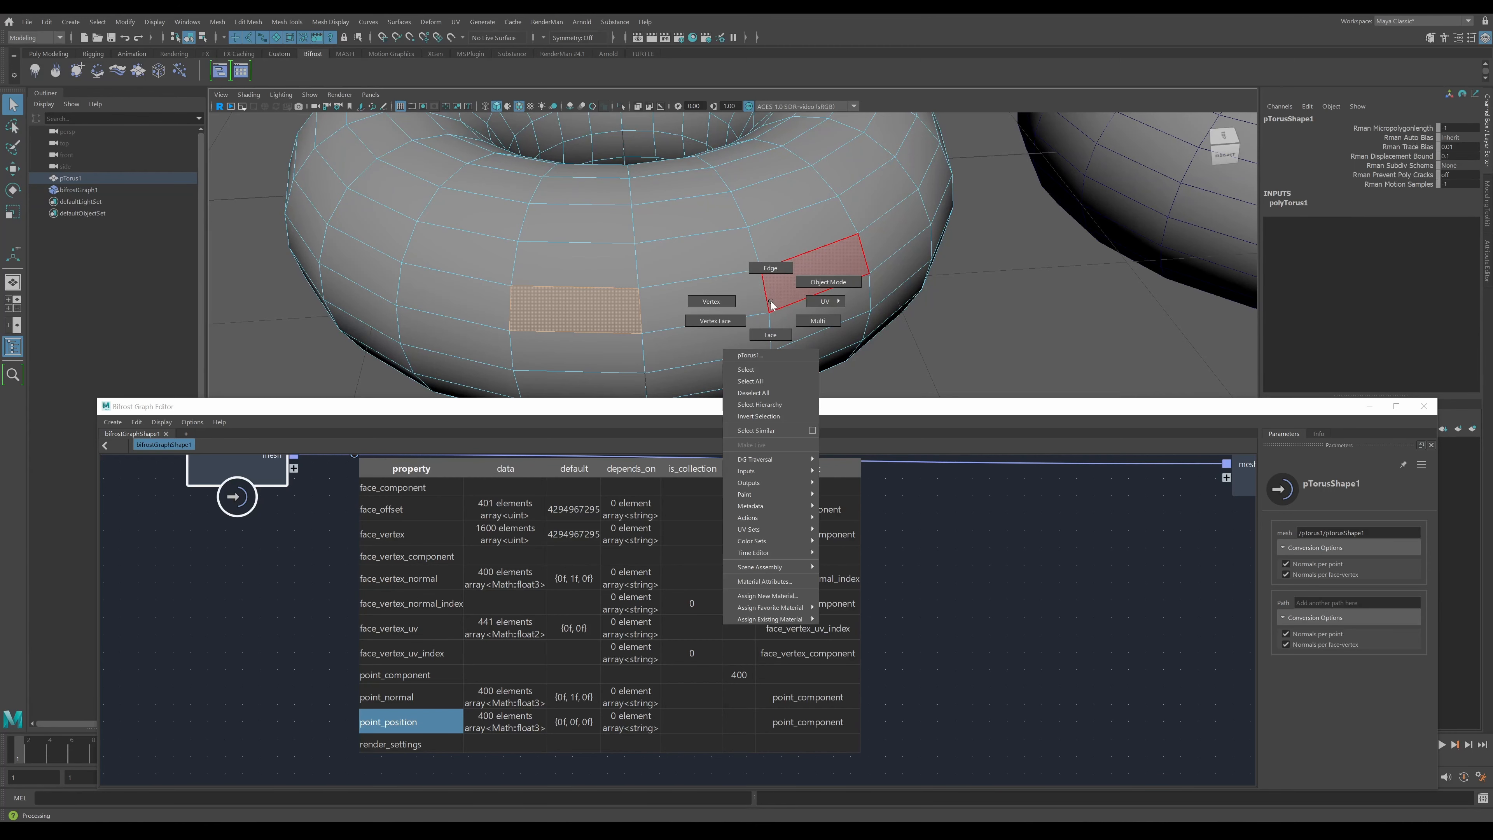
pyautogui.click(802, 280)
pyautogui.click(938, 314)
pyautogui.press('a')
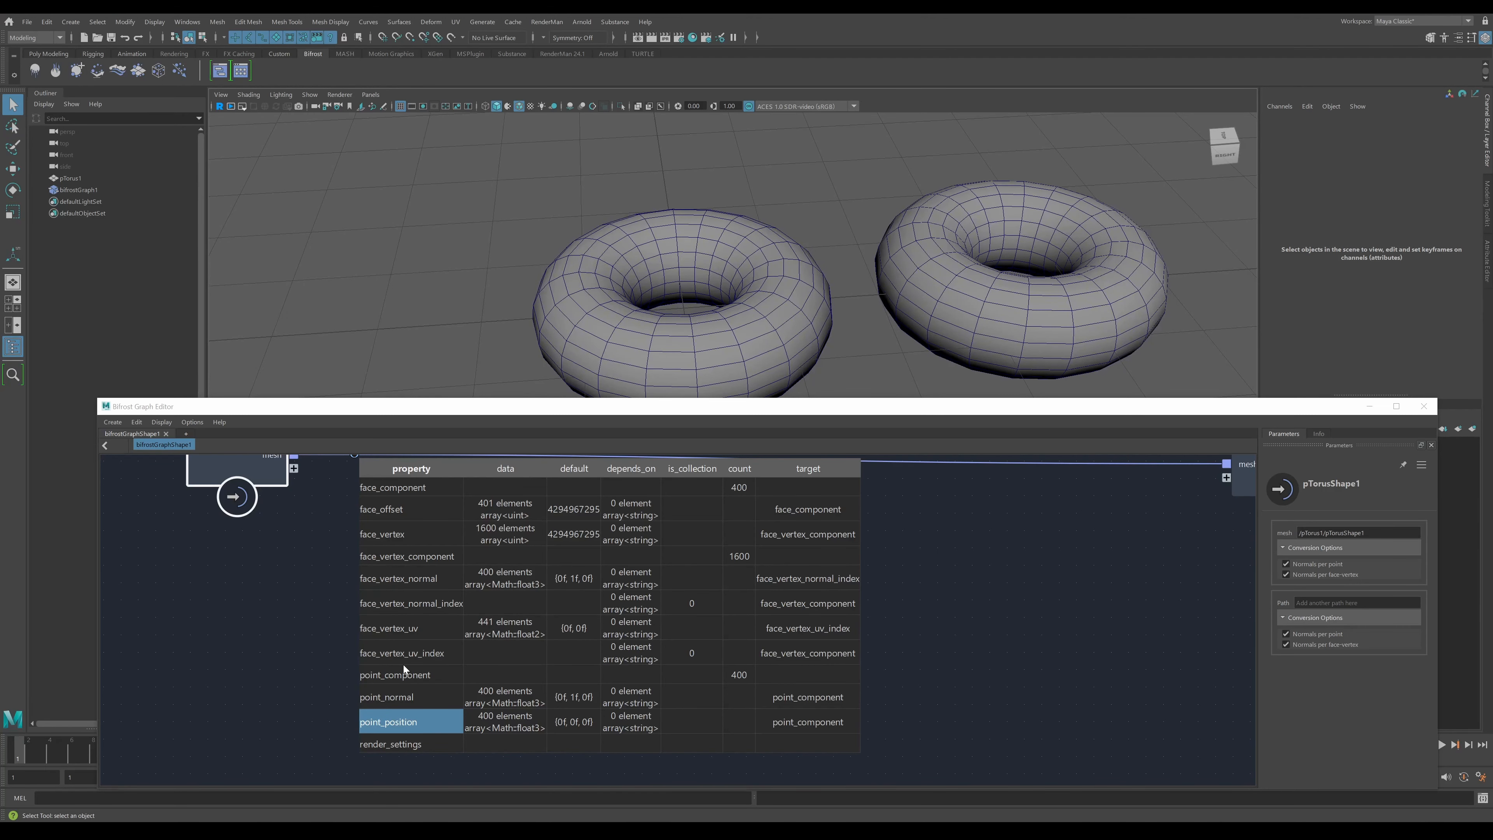
# - Lower the graph editor window to uncover both tori, and move the Bifrost torus freely beside the original
pyautogui.keyDown('alt'); pyautogui.moveTo(870, 329); pyautogui.dragTo(934, 296); pyautogui.keyUp('alt')
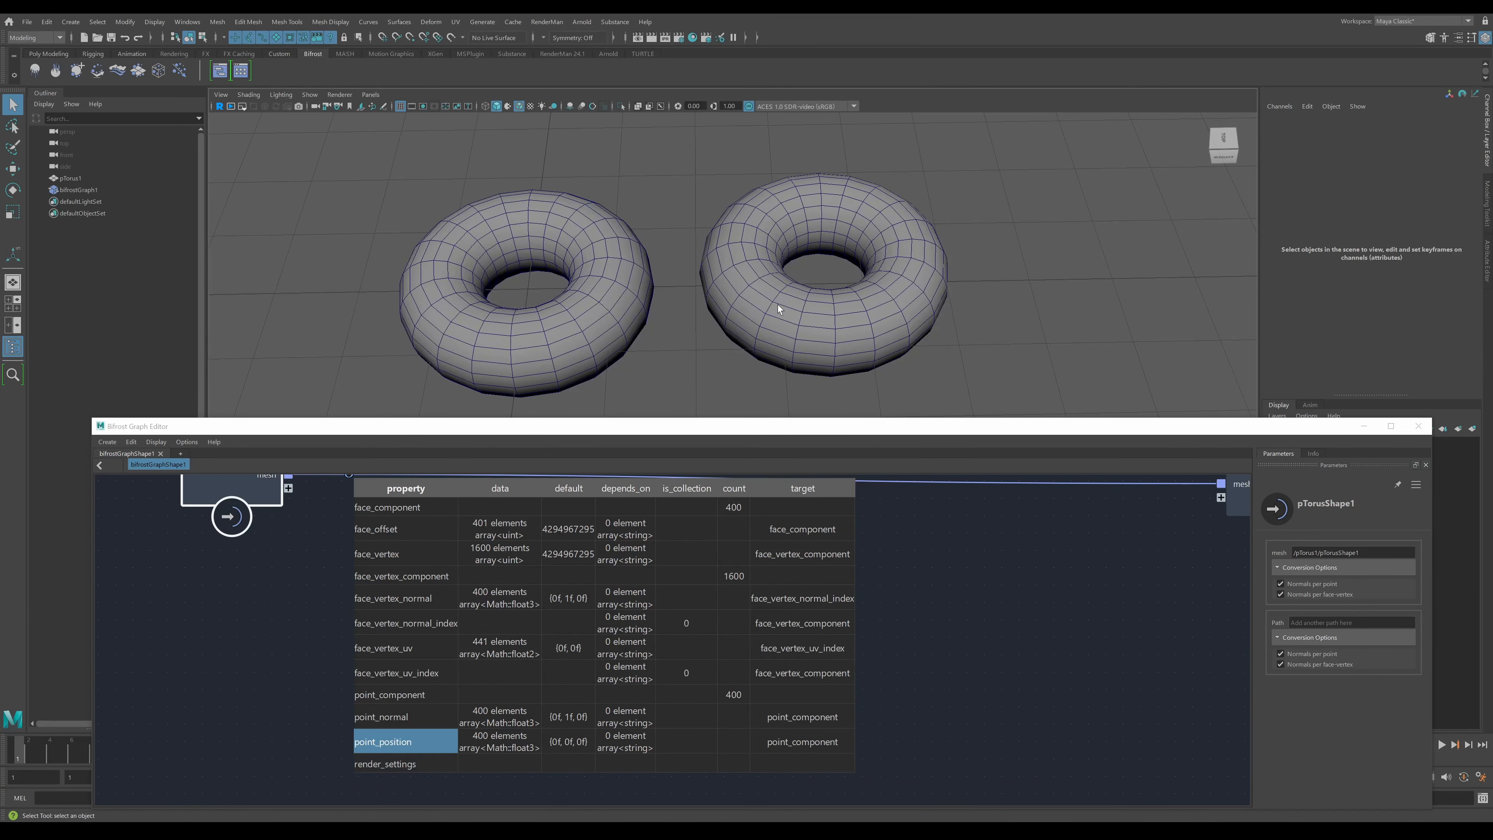
pyautogui.moveTo(832, 429); pyautogui.dragTo(832, 496)
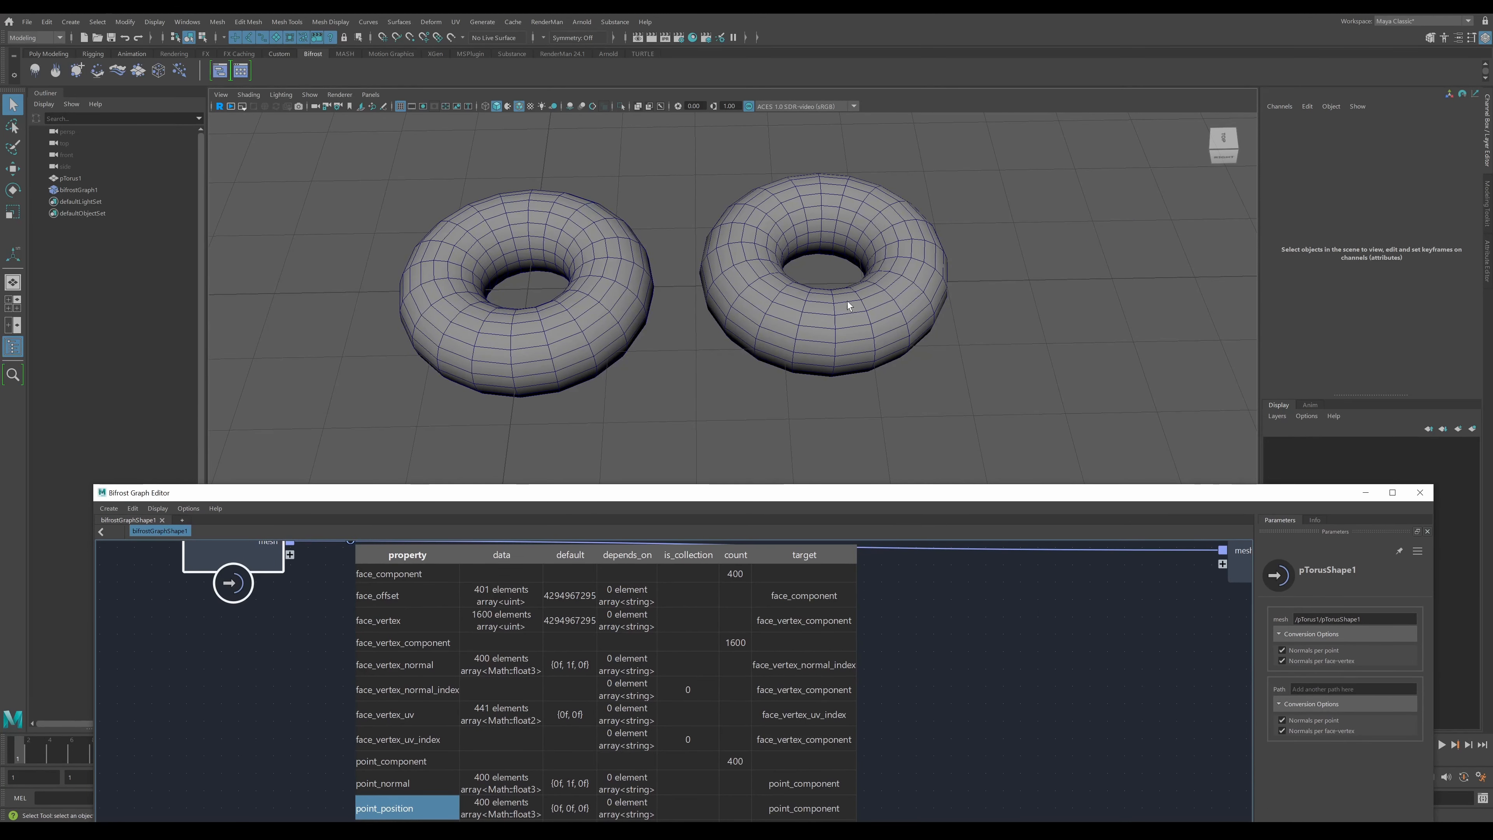
pyautogui.click(865, 335)
pyautogui.press('w')
pyautogui.moveTo(771, 305); pyautogui.dragTo(818, 326, button='middle')
# - Try moving pTorus1 slightly across the ground plane, and undo the move
pyautogui.click(539, 301)
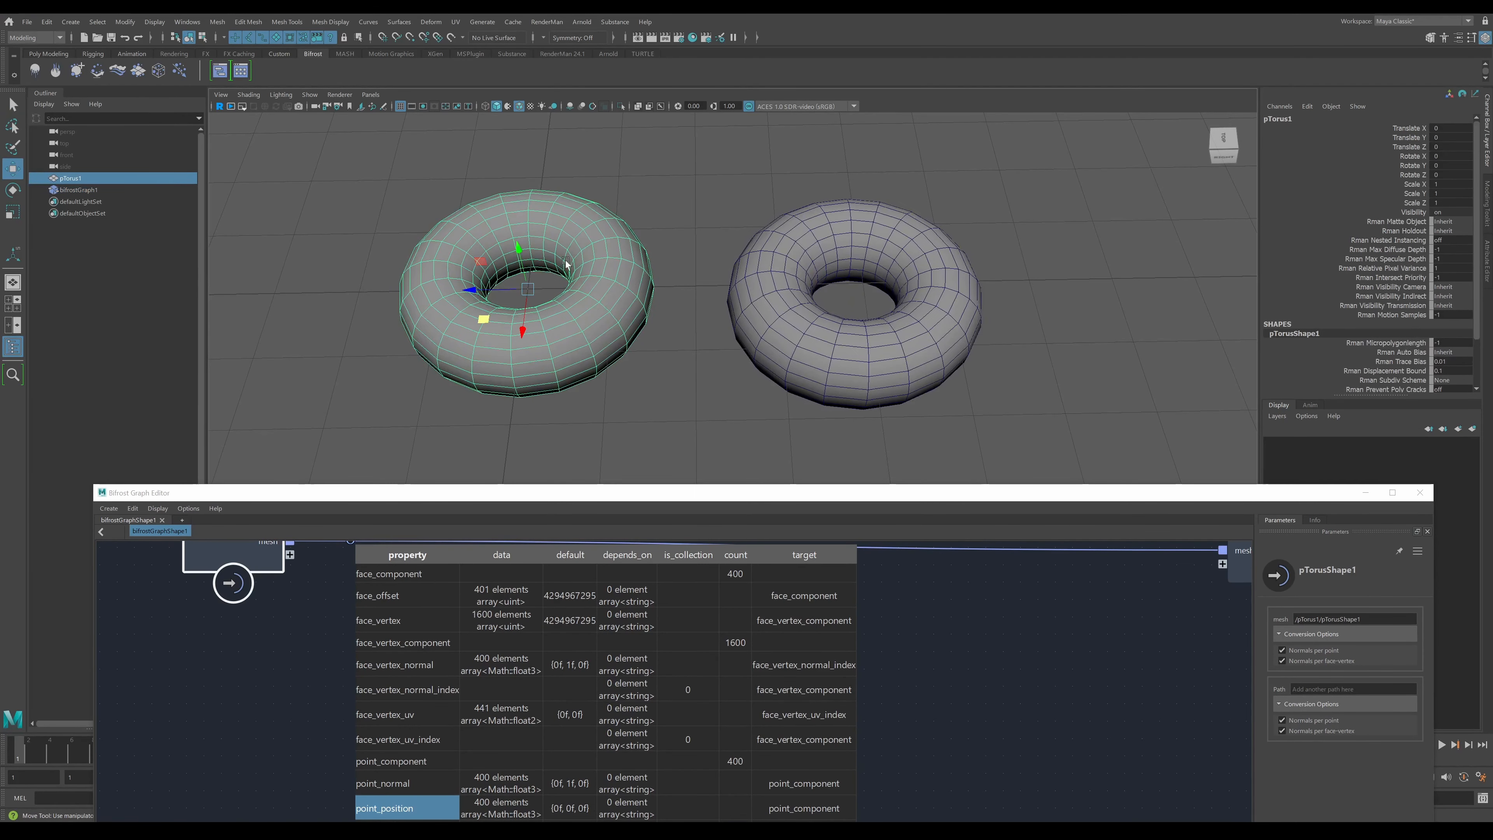
pyautogui.moveTo(481, 318)
pyautogui.mouseDown()
pyautogui.moveTo(560, 273)
pyautogui.moveTo(384, 367)
pyautogui.moveTo(474, 323)
pyautogui.mouseUp()
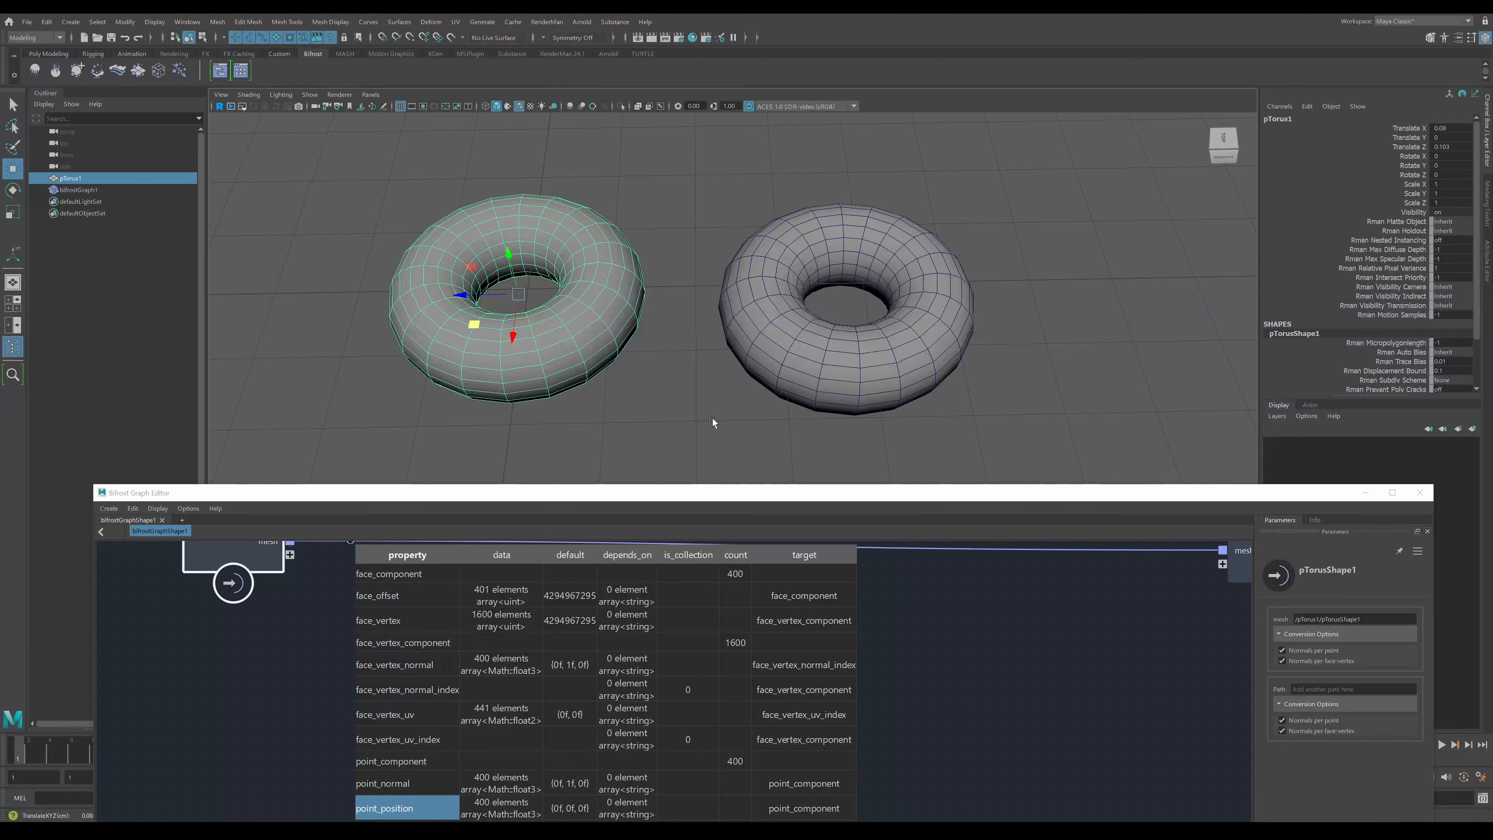
pyautogui.hotkey('ctrl', 'z')
# - Reposition the Bifrost torus beside the original in the ground plane, and raise the graph editor window again
pyautogui.click(834, 362)
pyautogui.moveTo(819, 331); pyautogui.dragTo(800, 316)
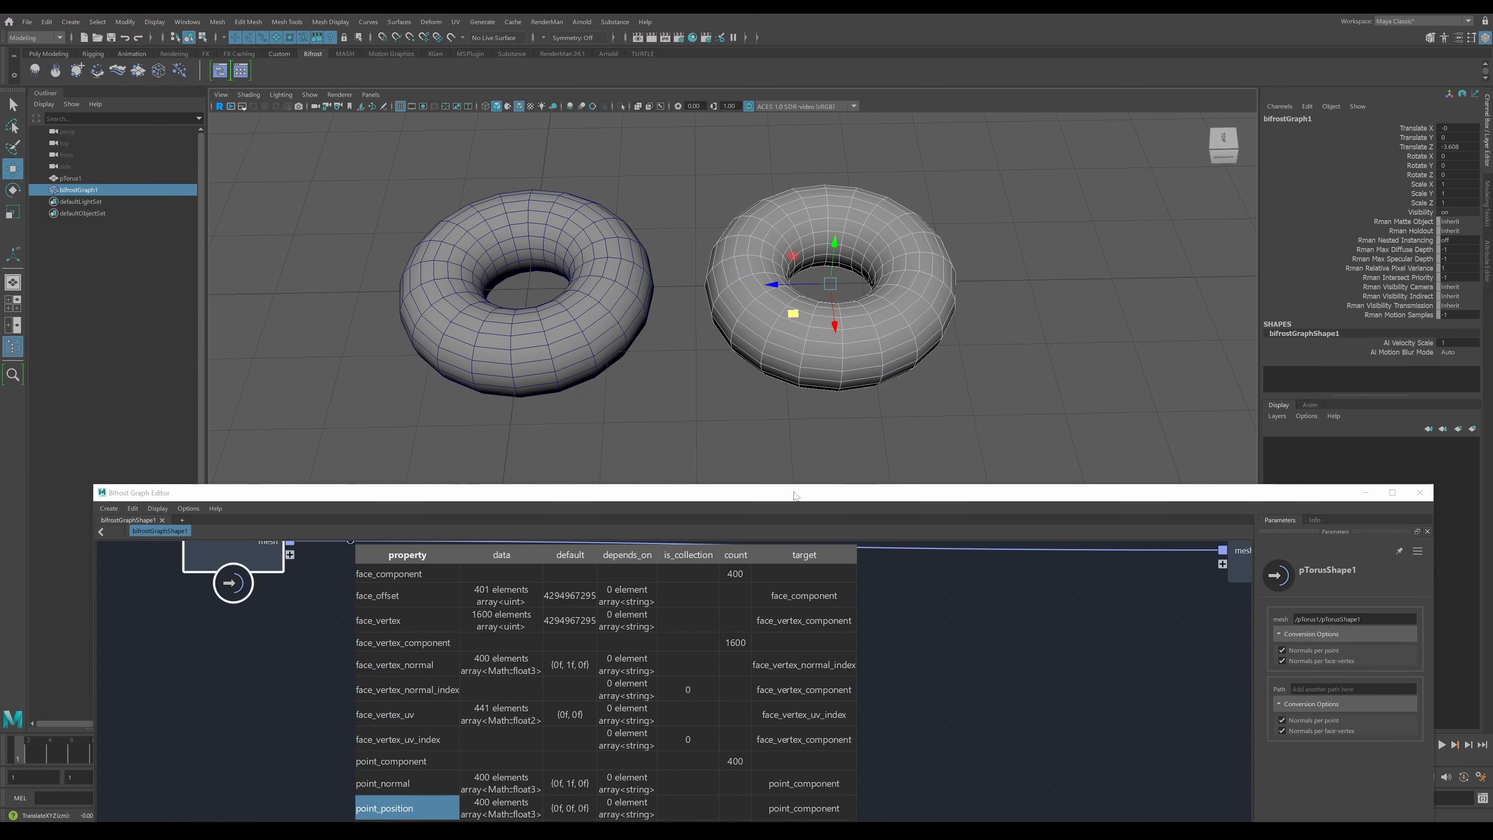
pyautogui.moveTo(794, 496); pyautogui.dragTo(802, 393)
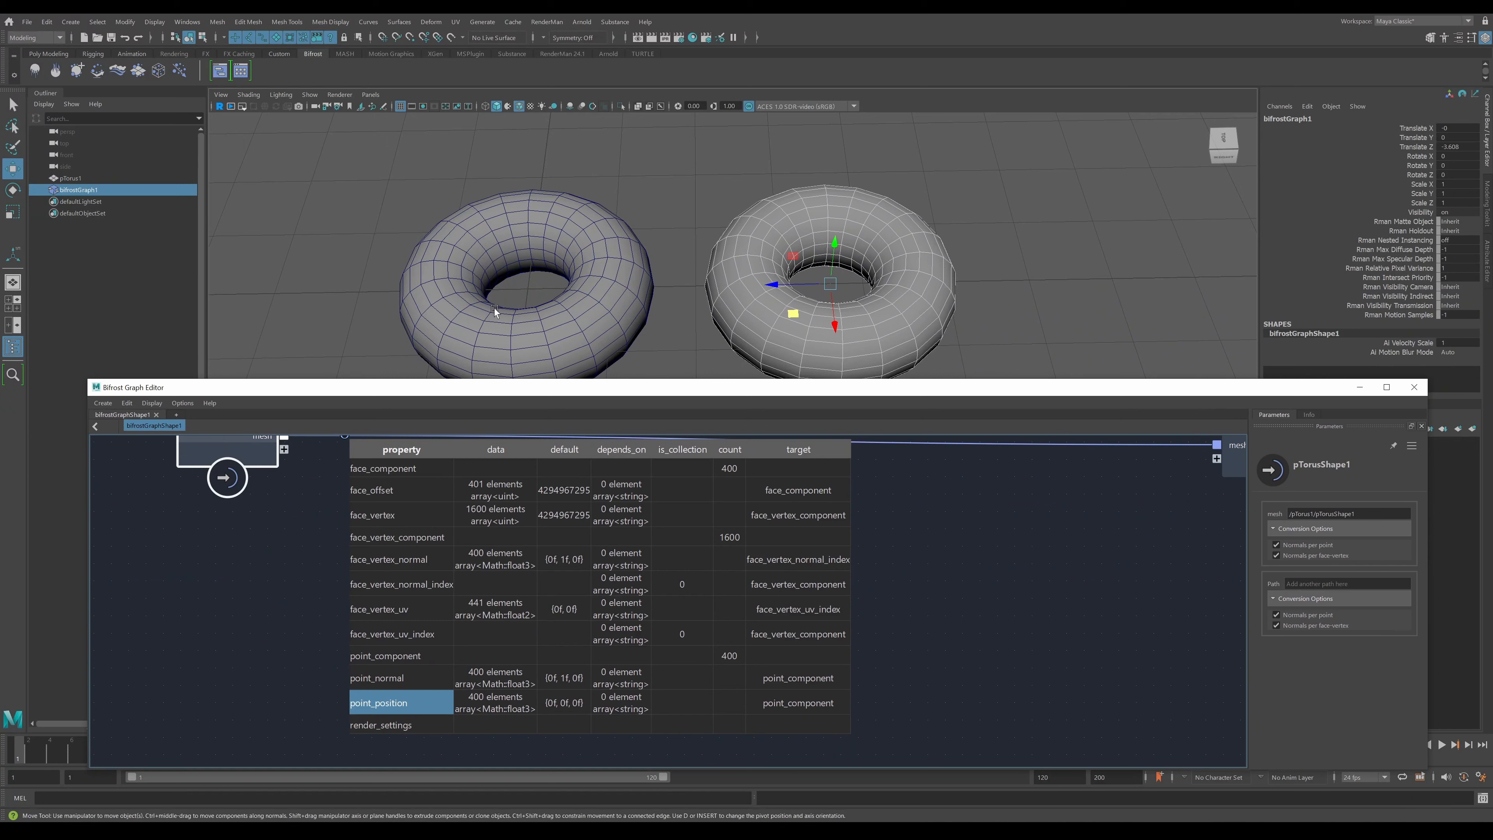
# - Move the pTorusShape1 node farther from the output node to make room for new nodes, and deselect it
pyautogui.click(1025, 566)
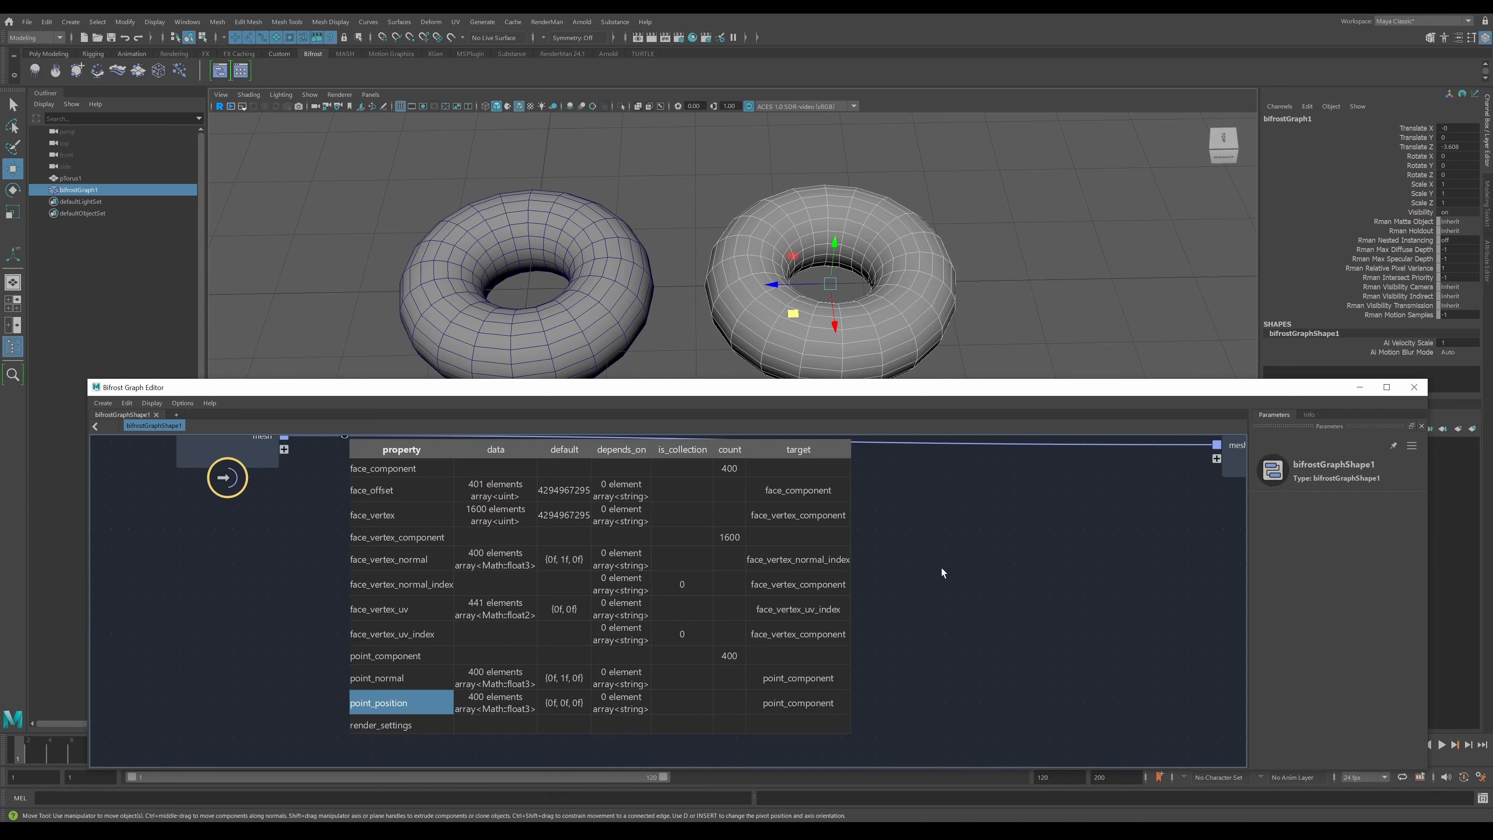
pyautogui.scroll(-3, 942, 568)
pyautogui.moveTo(1001, 575); pyautogui.dragTo(880, 595, button='middle')
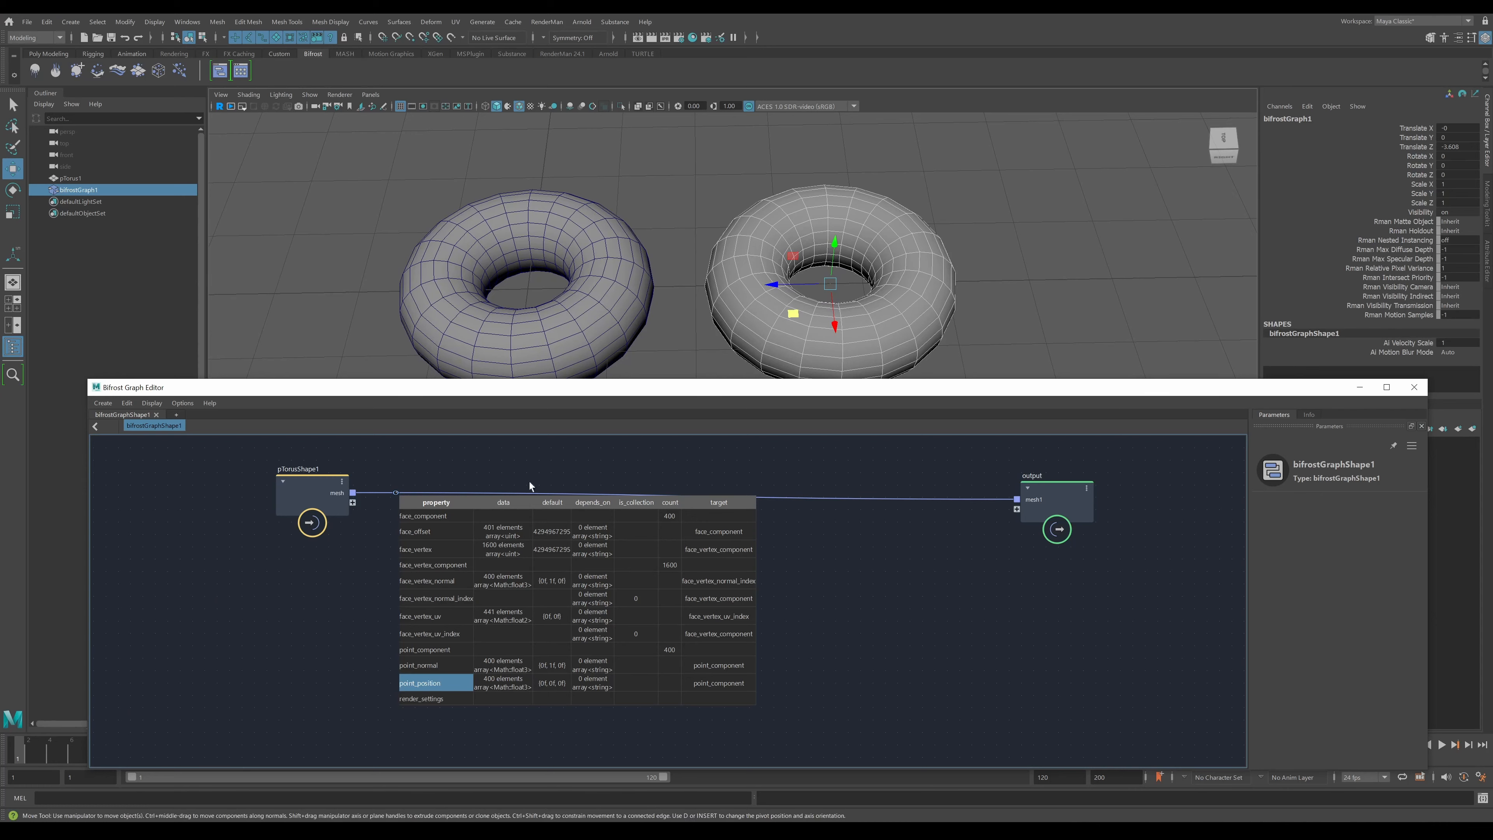
pyautogui.moveTo(314, 487); pyautogui.dragTo(175, 472)
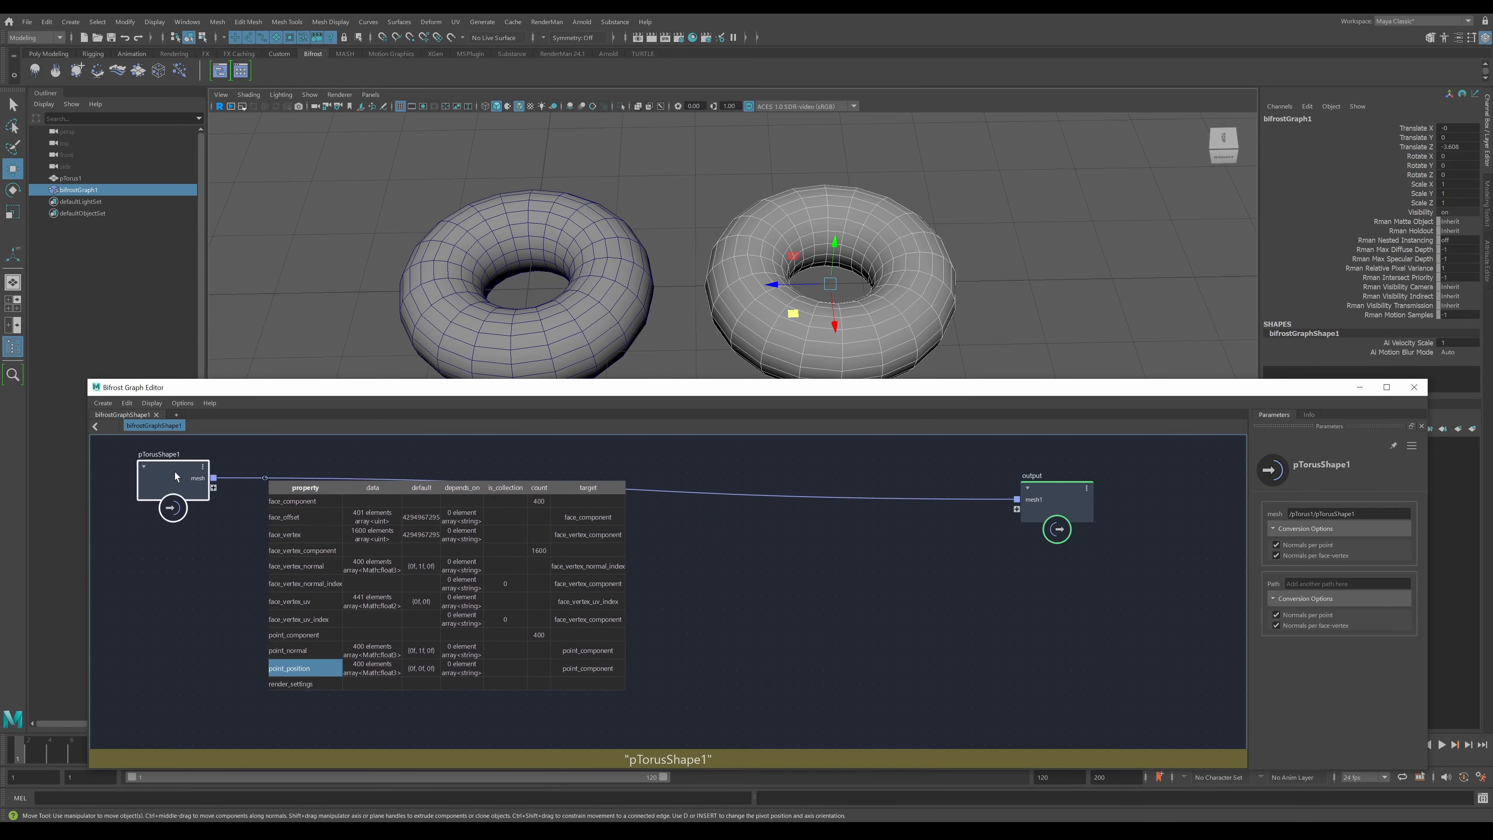
pyautogui.click(768, 604)
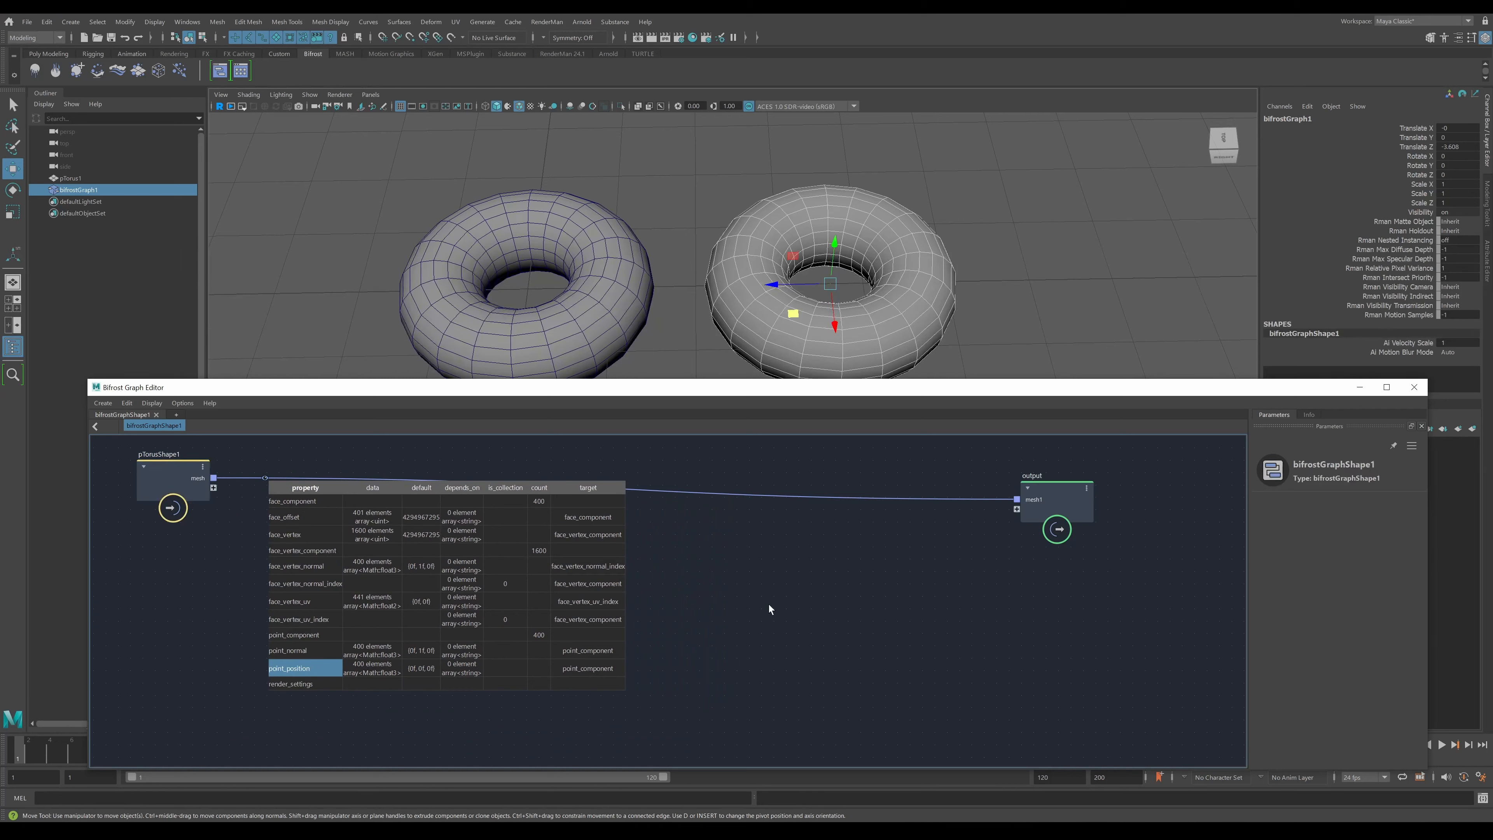
pyautogui.press('Tab')
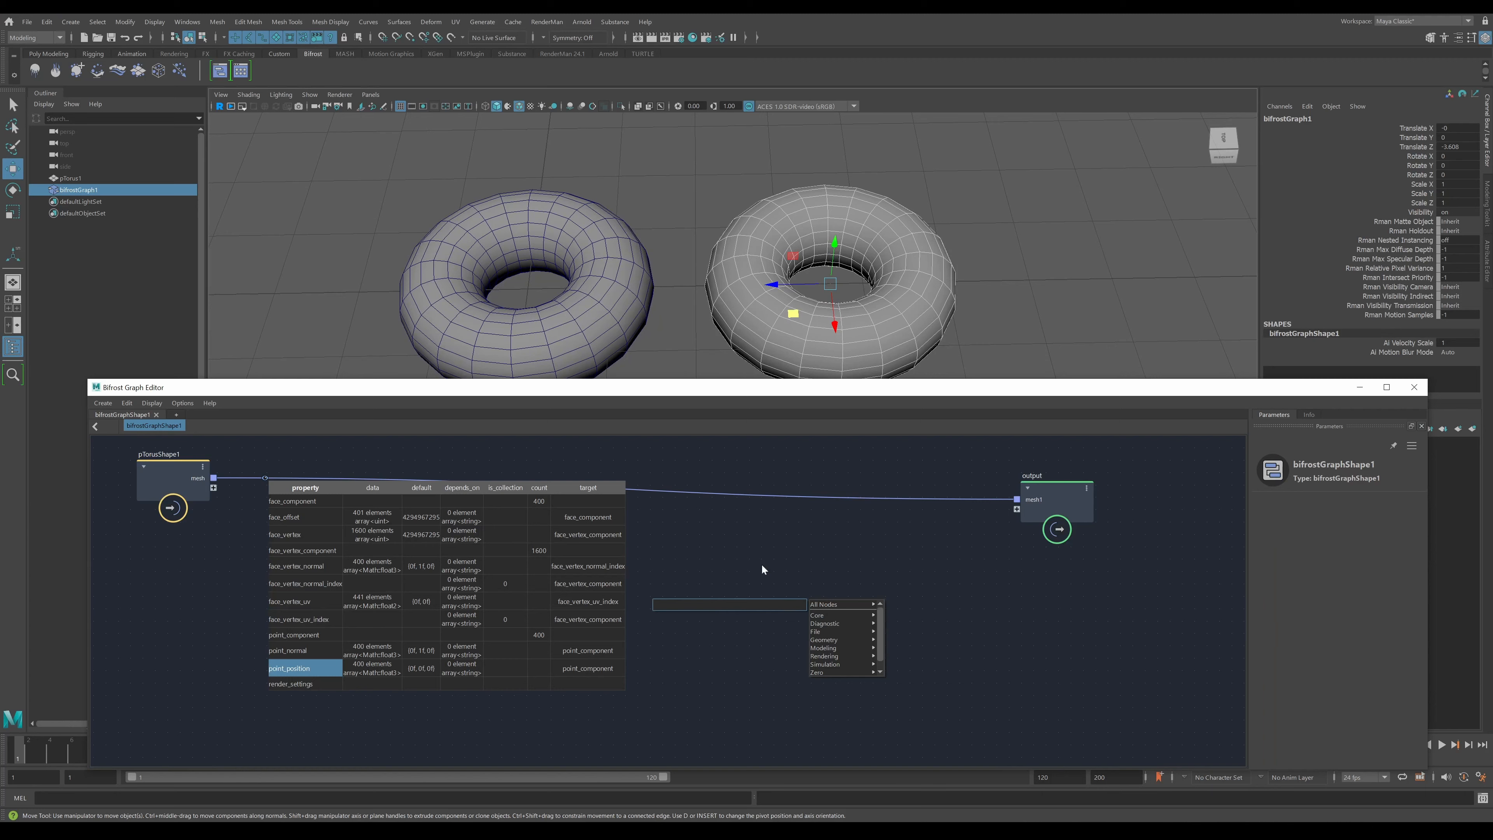
pyautogui.moveTo(832, 639)
pyautogui.scroll(1, 832, 638)
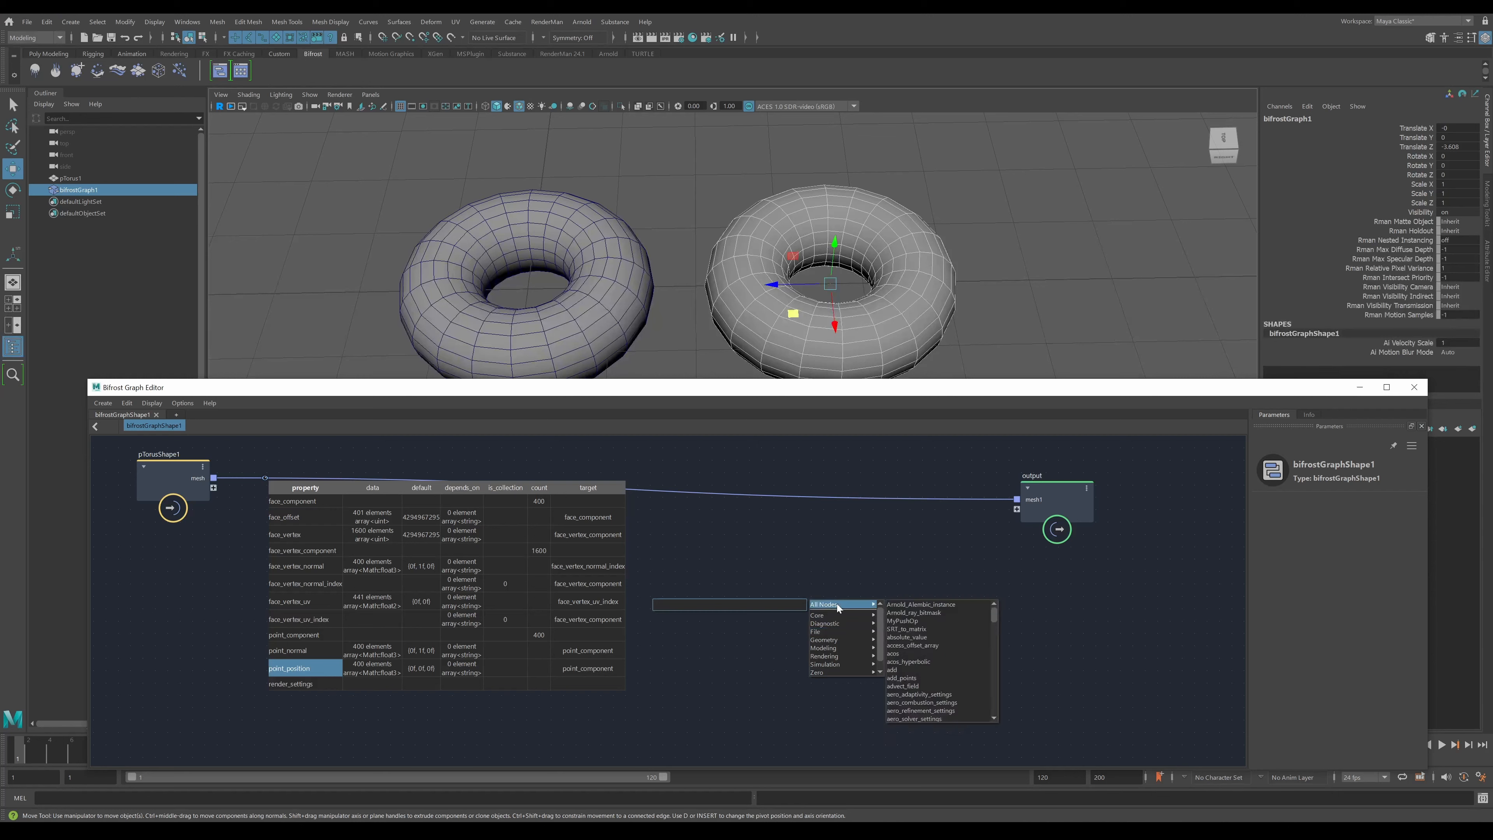
pyautogui.moveTo(841, 604)
pyautogui.click(697, 557)
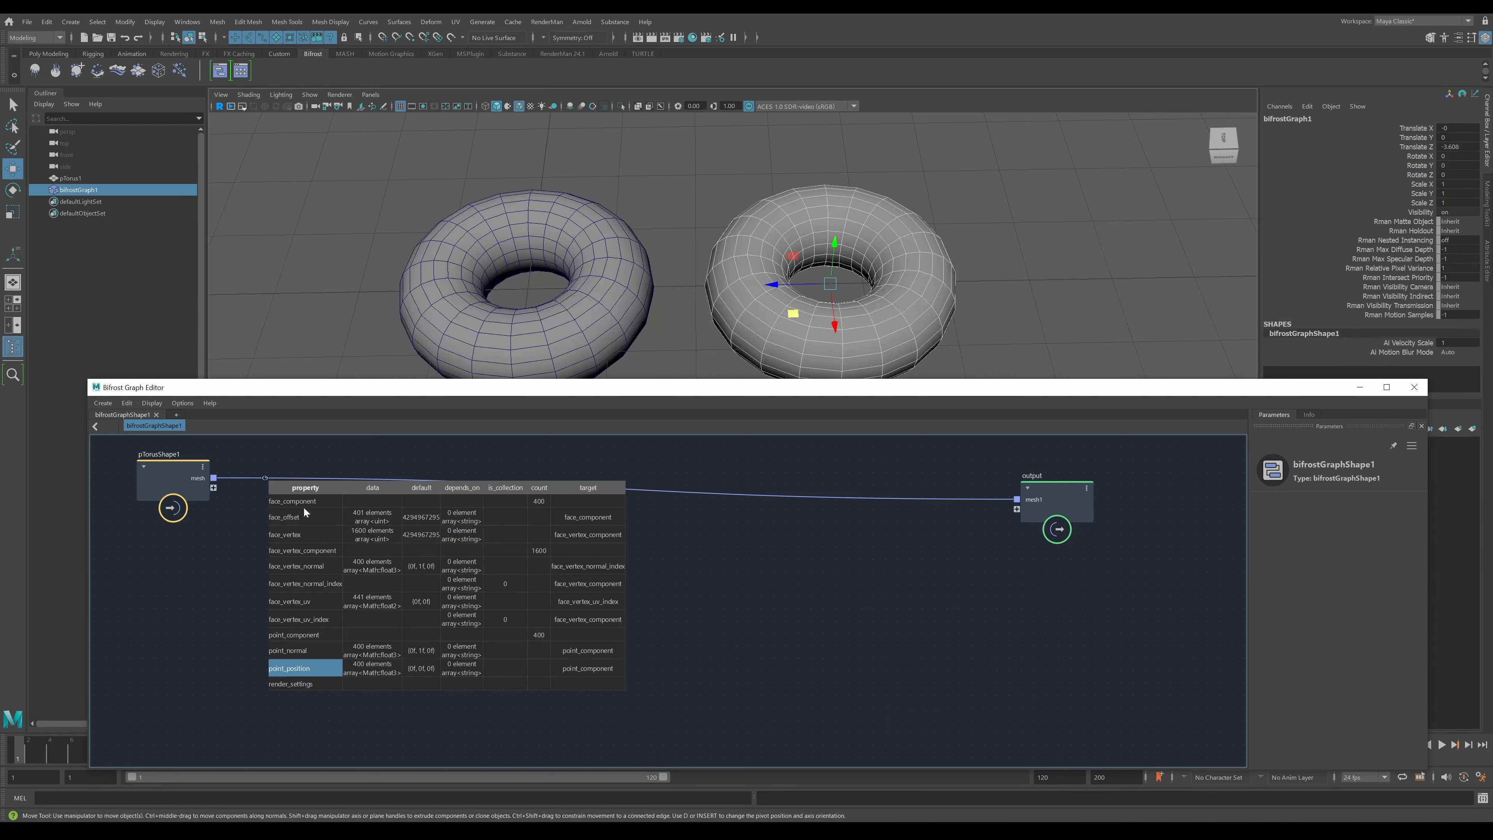
# - Search the nodes for "point_pos" and add a get_point_position node between the watchpoint table and the output node
pyautogui.press('Tab')
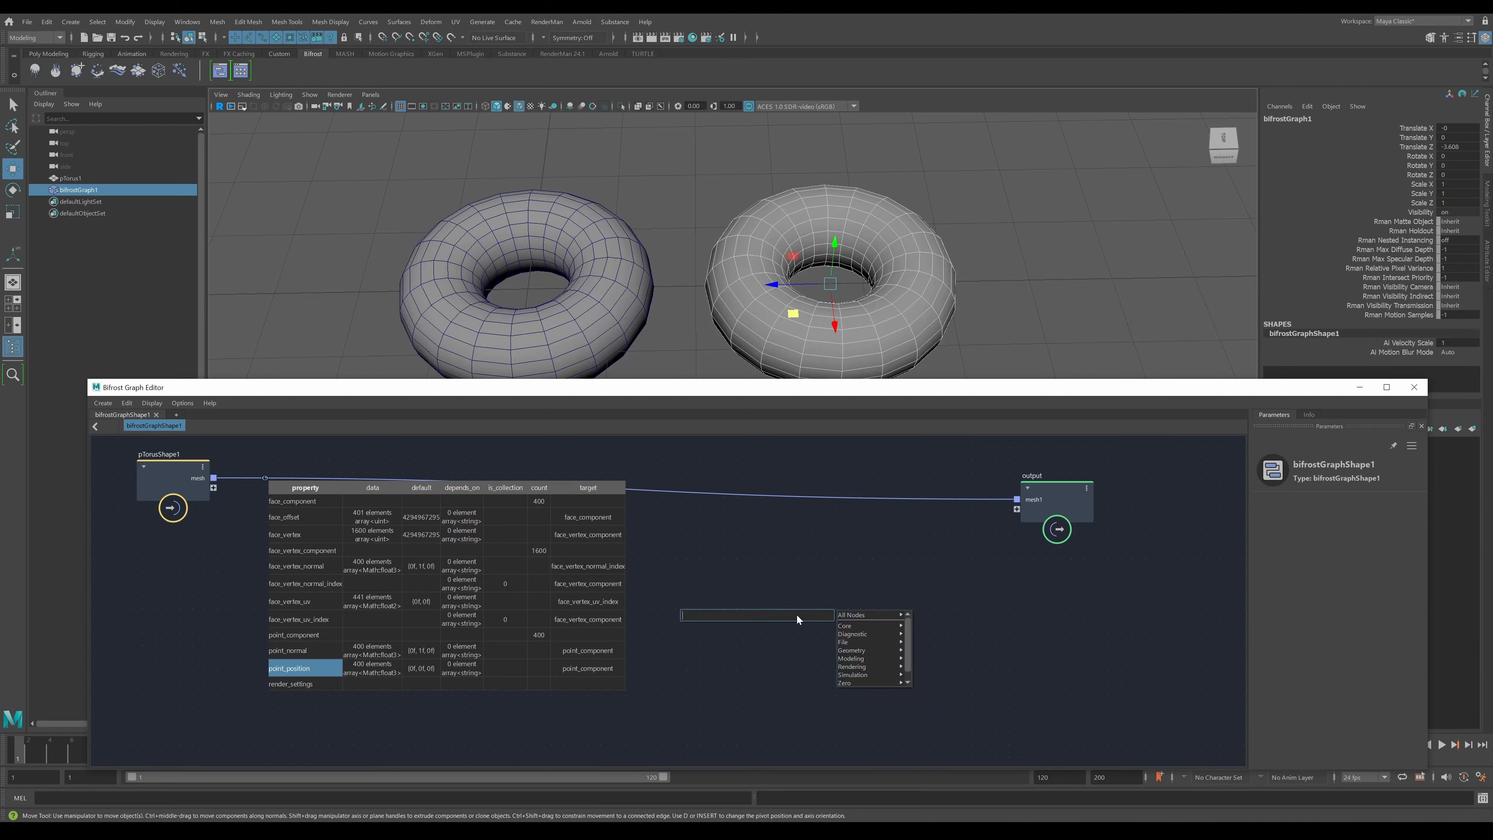
pyautogui.write('point')
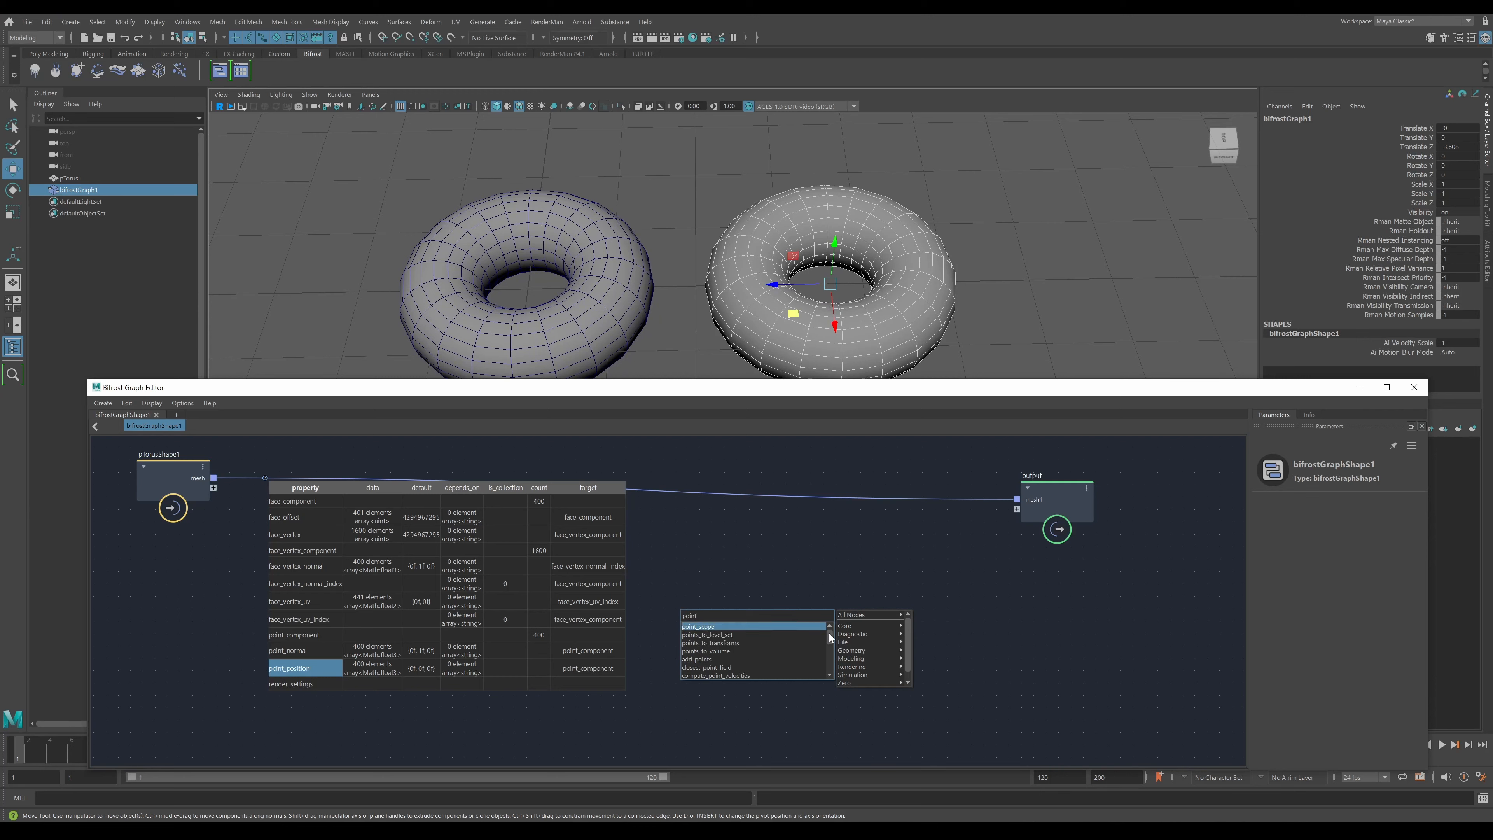
pyautogui.scroll(-3, 807, 643)
pyautogui.scroll(3, 782, 647)
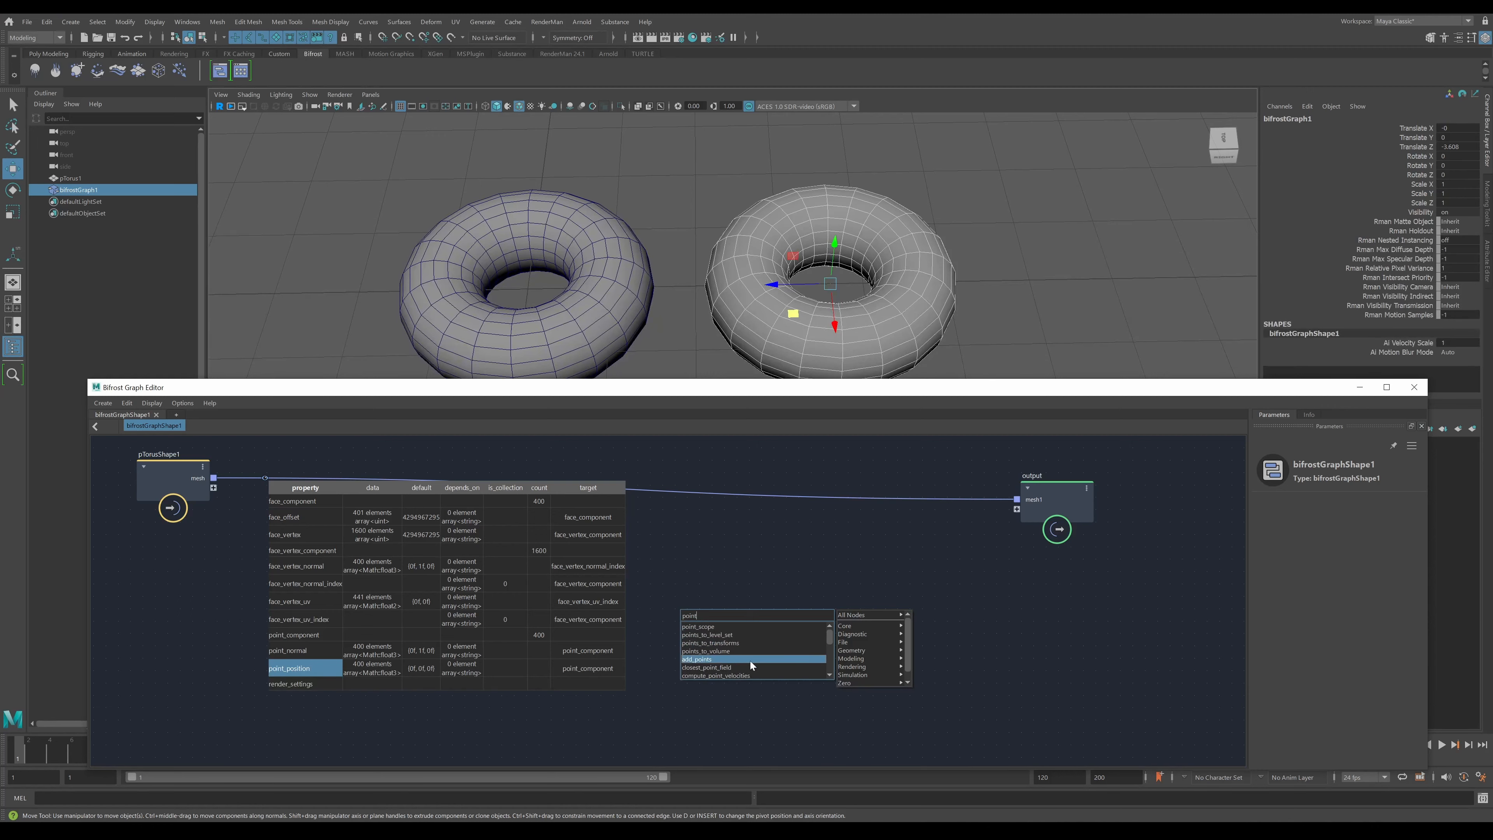
pyautogui.click(719, 616)
pyautogui.click(719, 615)
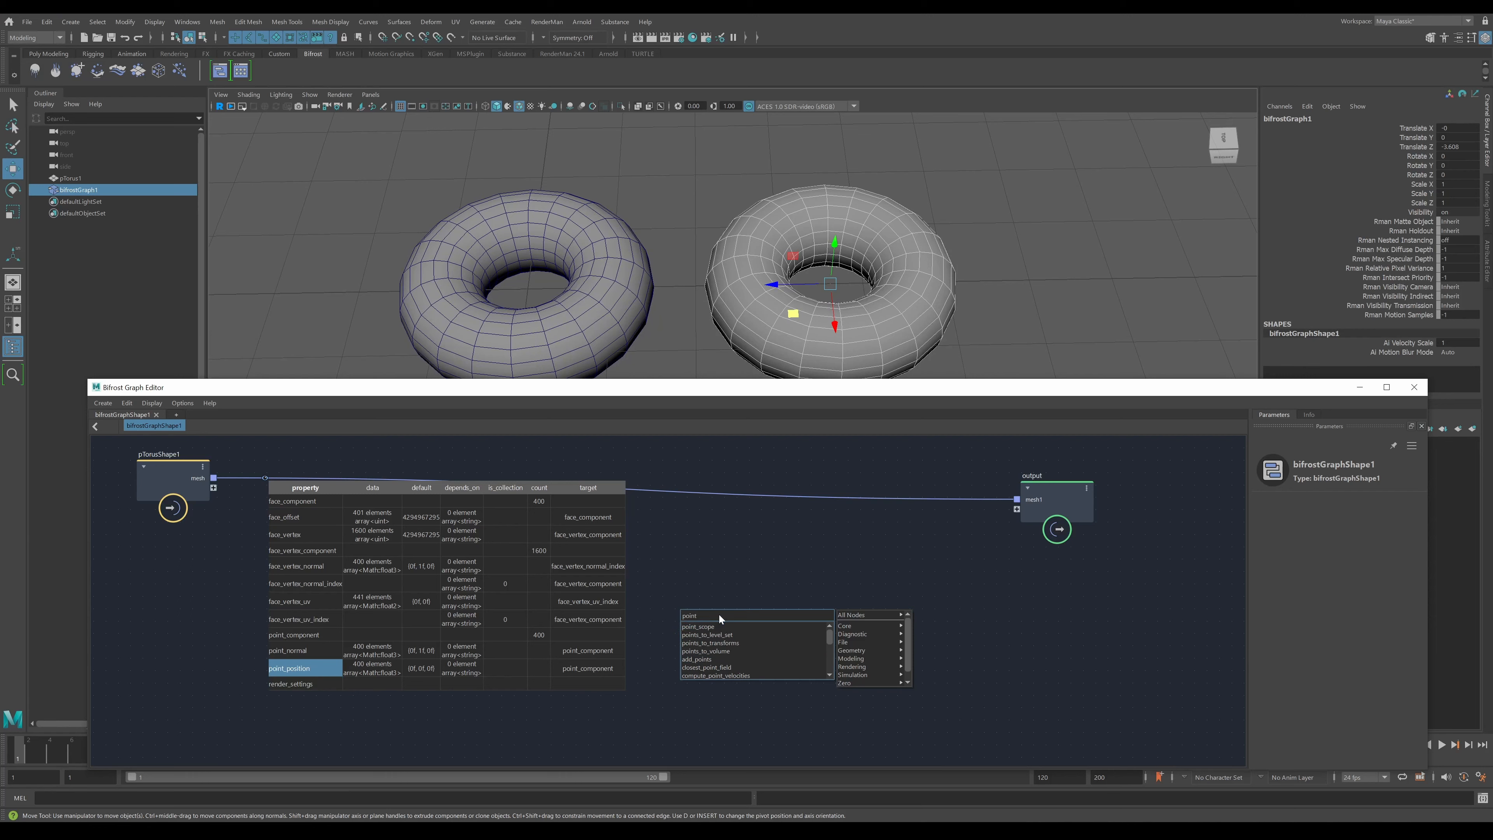
pyautogui.write('_pos')
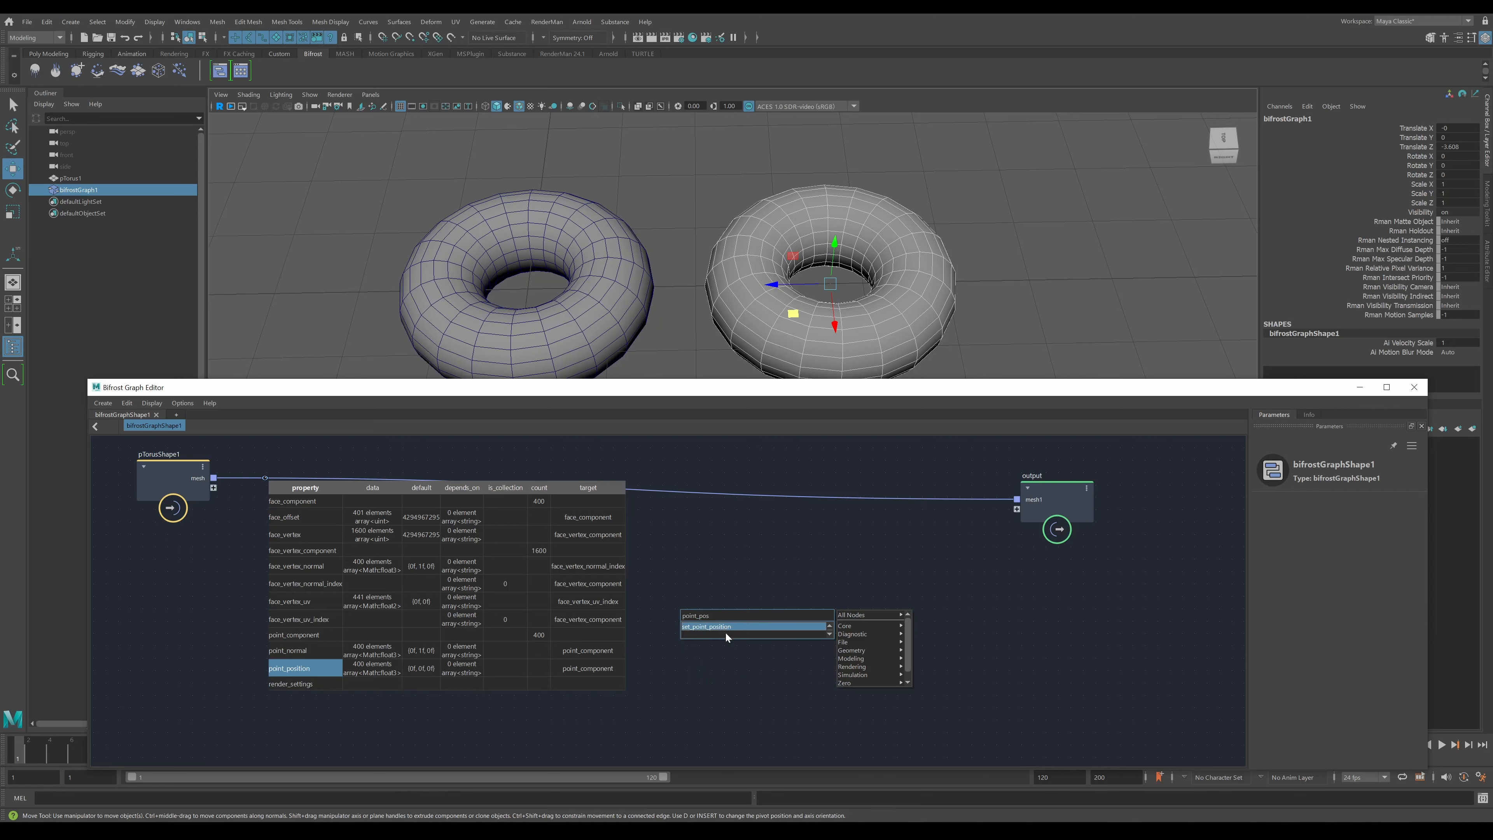
pyautogui.scroll(1, 729, 631)
pyautogui.click(728, 628)
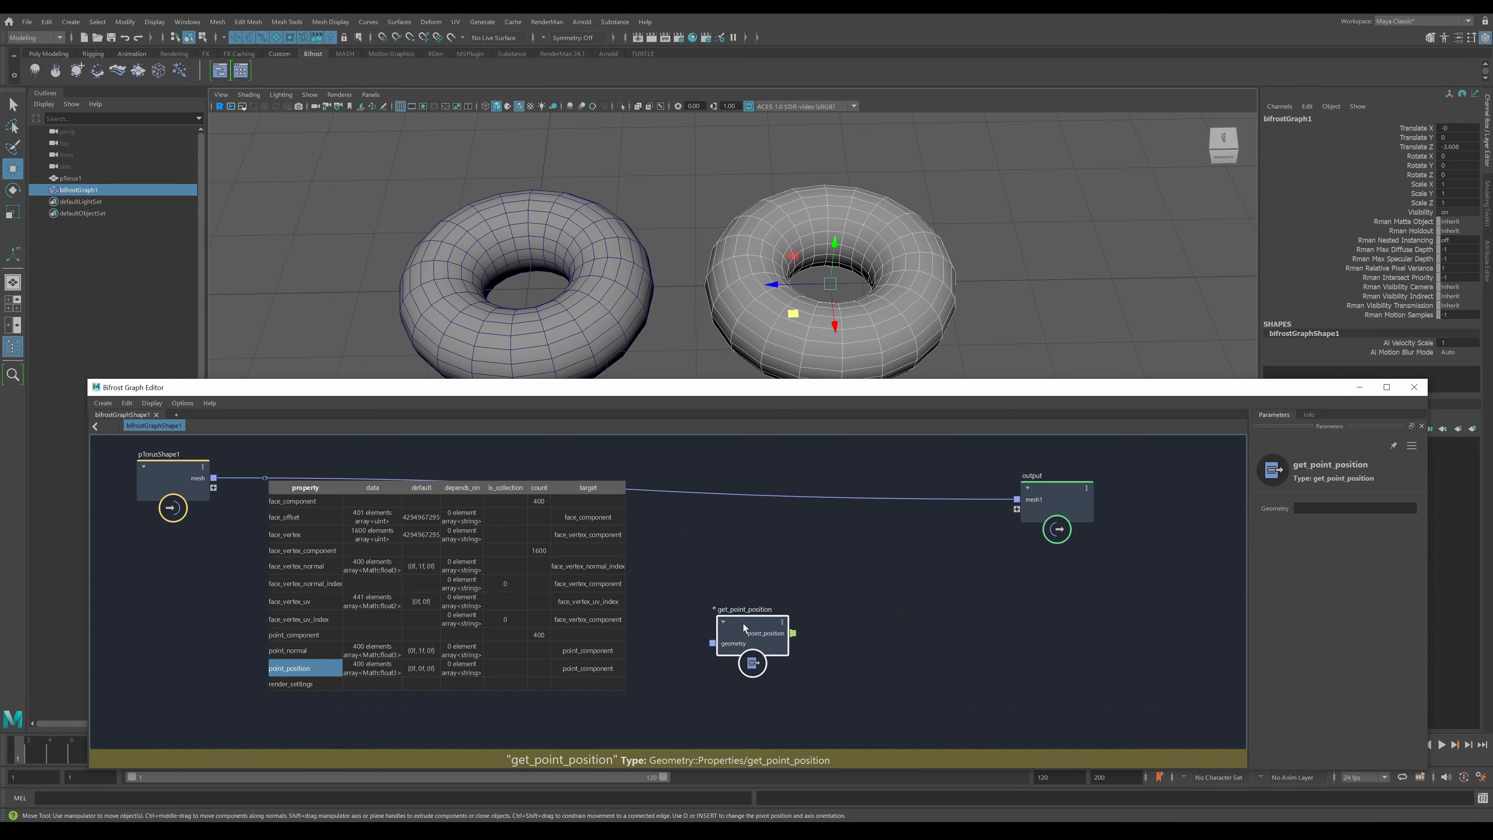
# - Read the get_point_position node's description and inspect the matching point_position data entry in the watchpoint table
pyautogui.scroll(2, 743, 623)
pyautogui.scroll(-1, 743, 623)
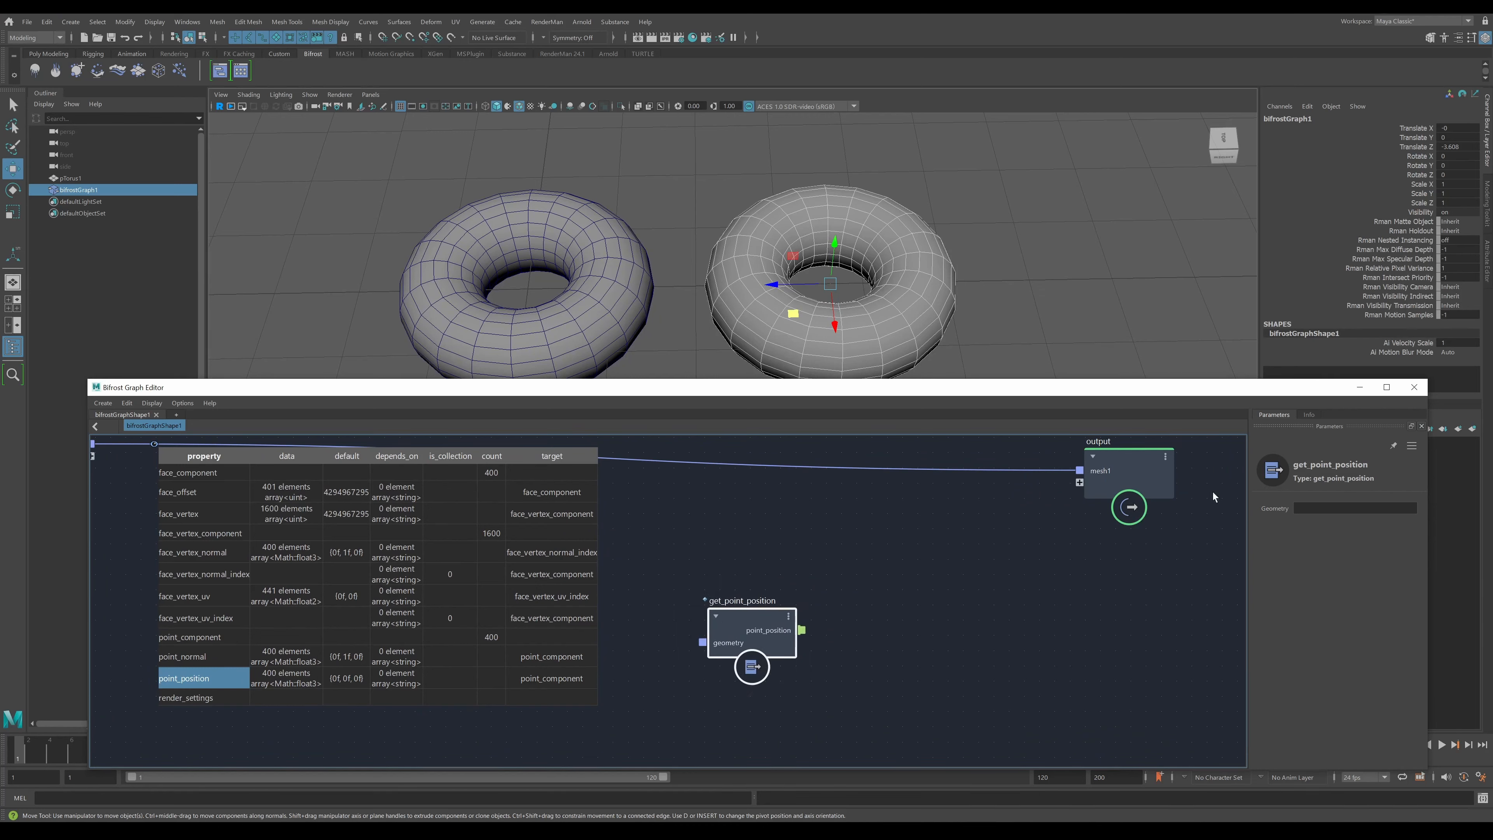
pyautogui.click(1309, 415)
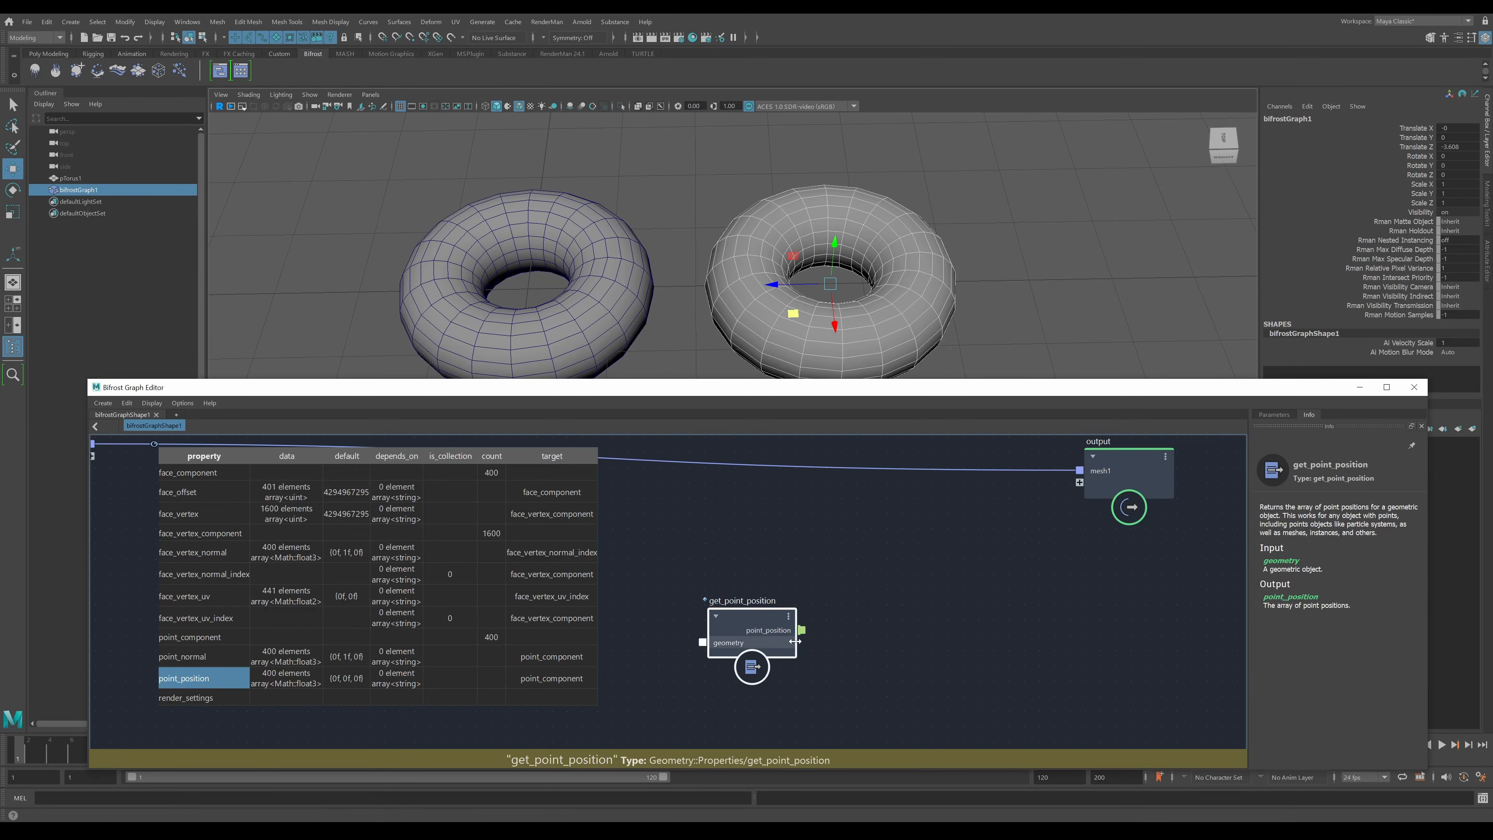
pyautogui.click(286, 681)
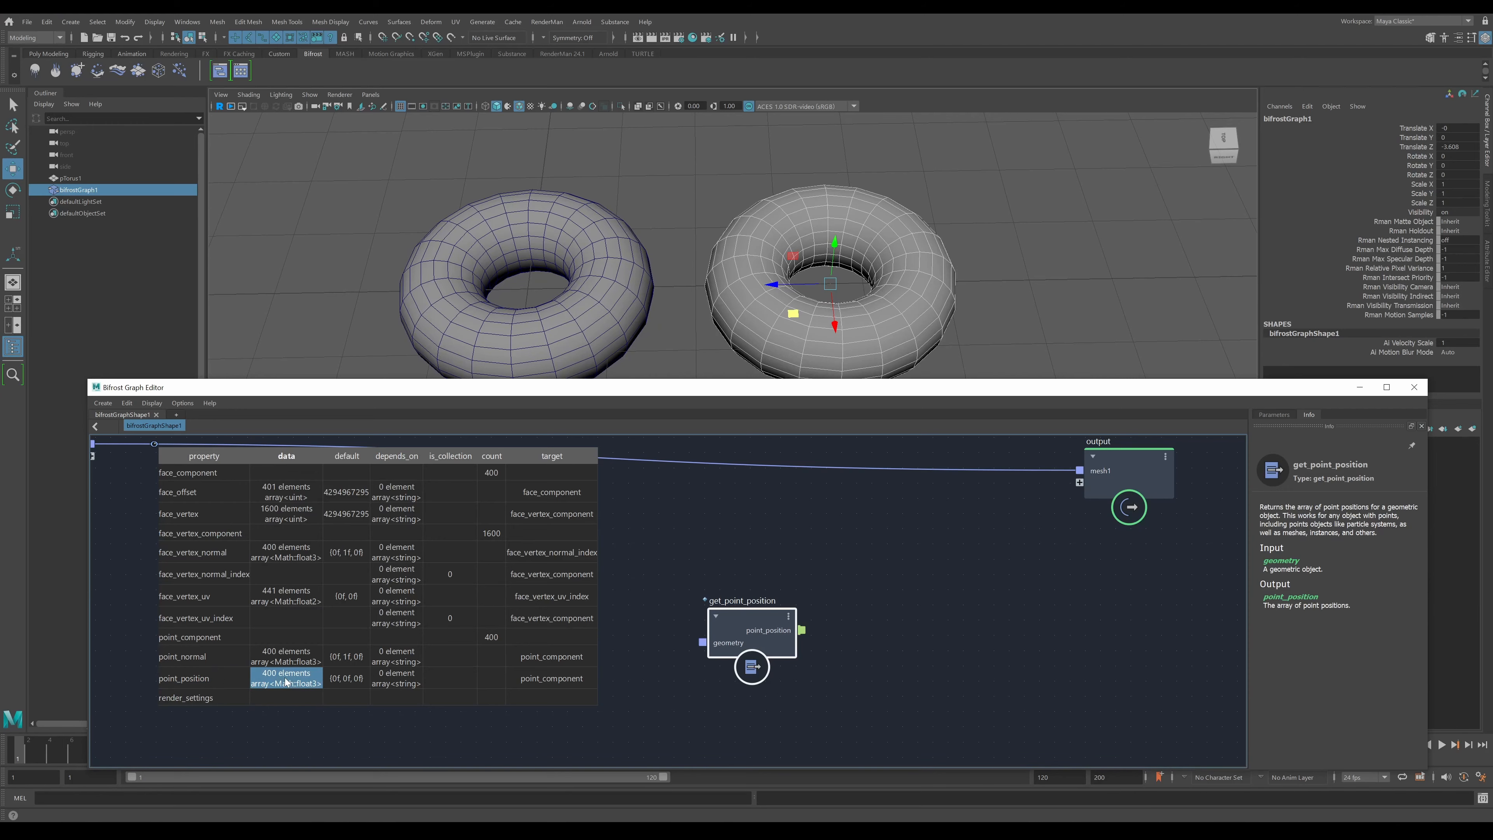
pyautogui.click(197, 683)
pyautogui.scroll(-3, 388, 653)
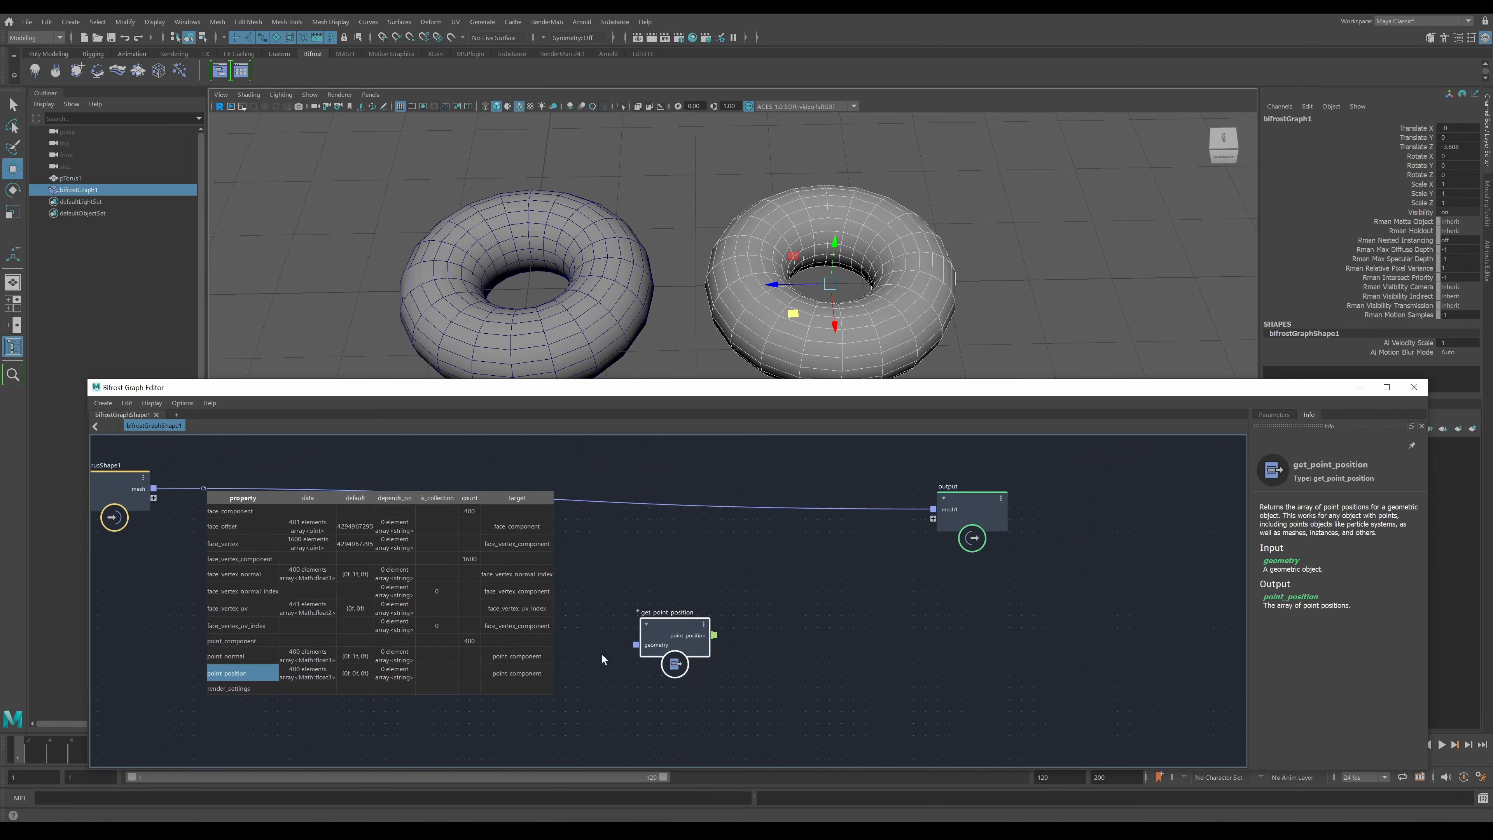
# - Move get_point_position below the mesh connection and rewire pTorusShape1's mesh from the output node to its geometry input
pyautogui.moveTo(644, 638); pyautogui.dragTo(603, 687)
pyautogui.keyDown('alt'); pyautogui.moveTo(699, 607); pyautogui.dragTo(820, 530, button='middle'); pyautogui.keyUp('alt')
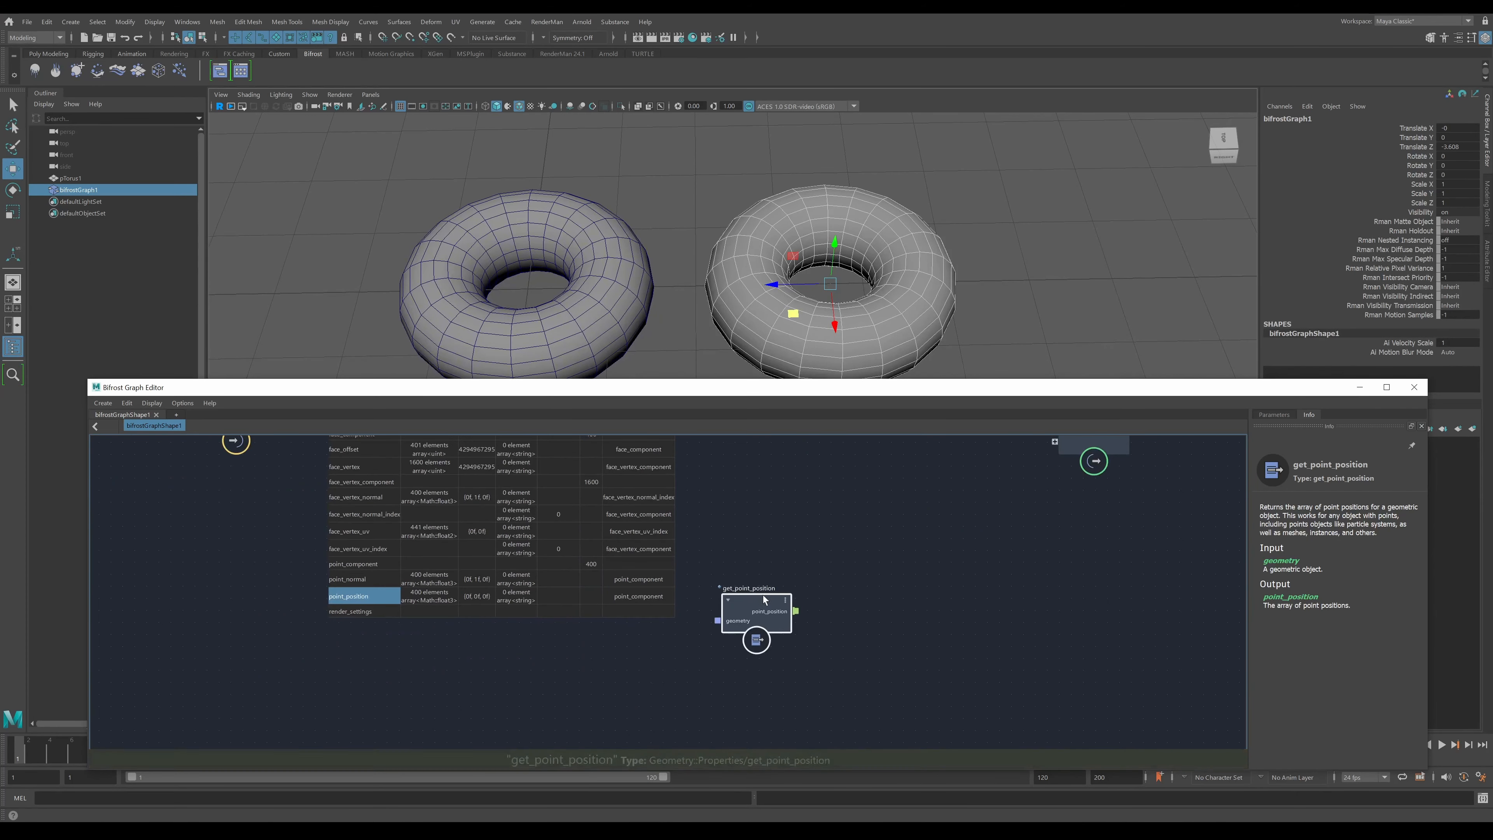
pyautogui.moveTo(760, 597); pyautogui.dragTo(600, 660)
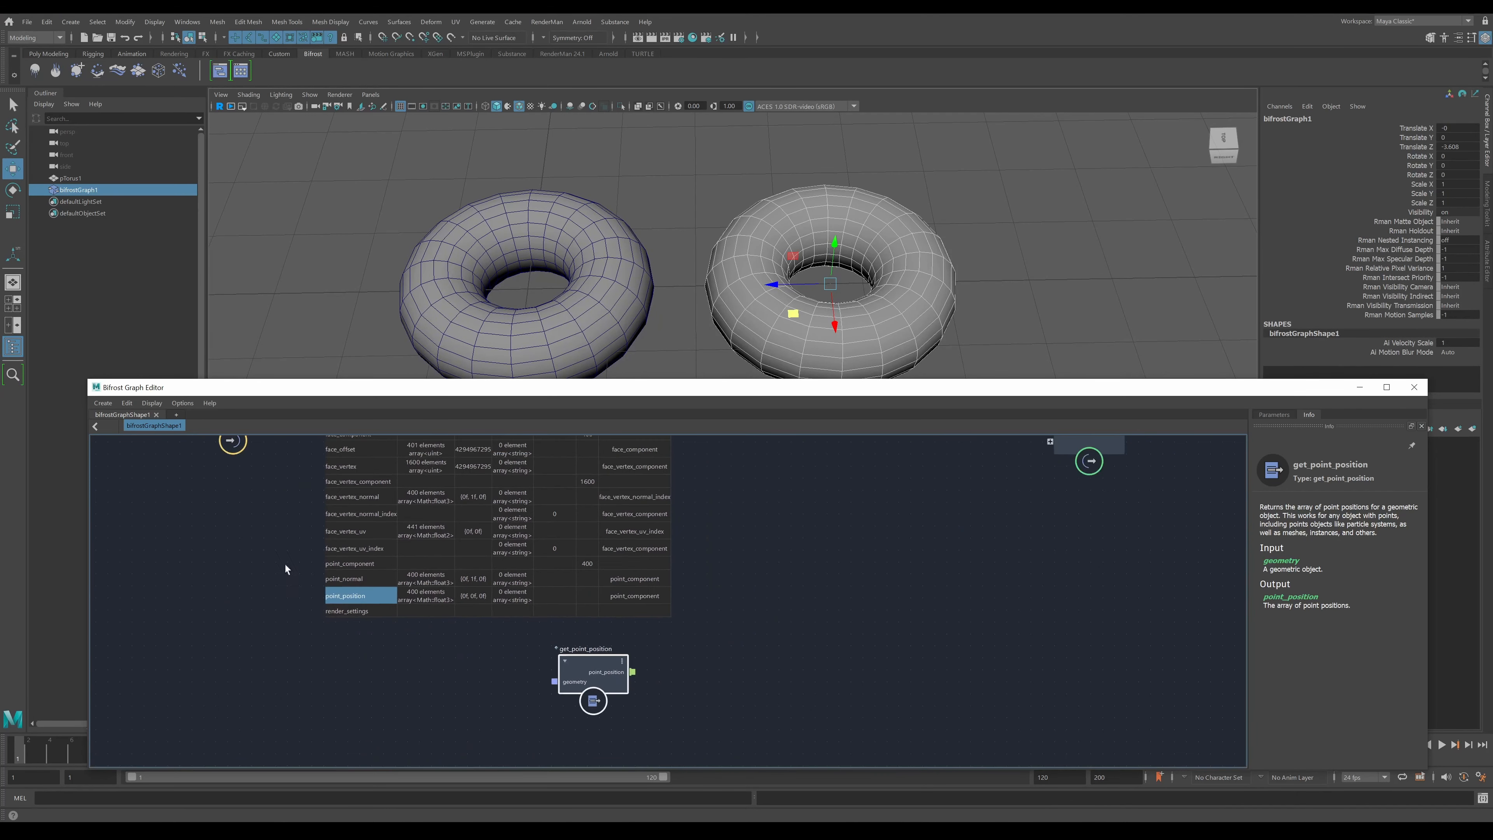
pyautogui.keyDown('alt'); pyautogui.moveTo(250, 528); pyautogui.dragTo(253, 581, button='middle'); pyautogui.keyUp('alt')
pyautogui.moveTo(1048, 494); pyautogui.dragTo(689, 695)
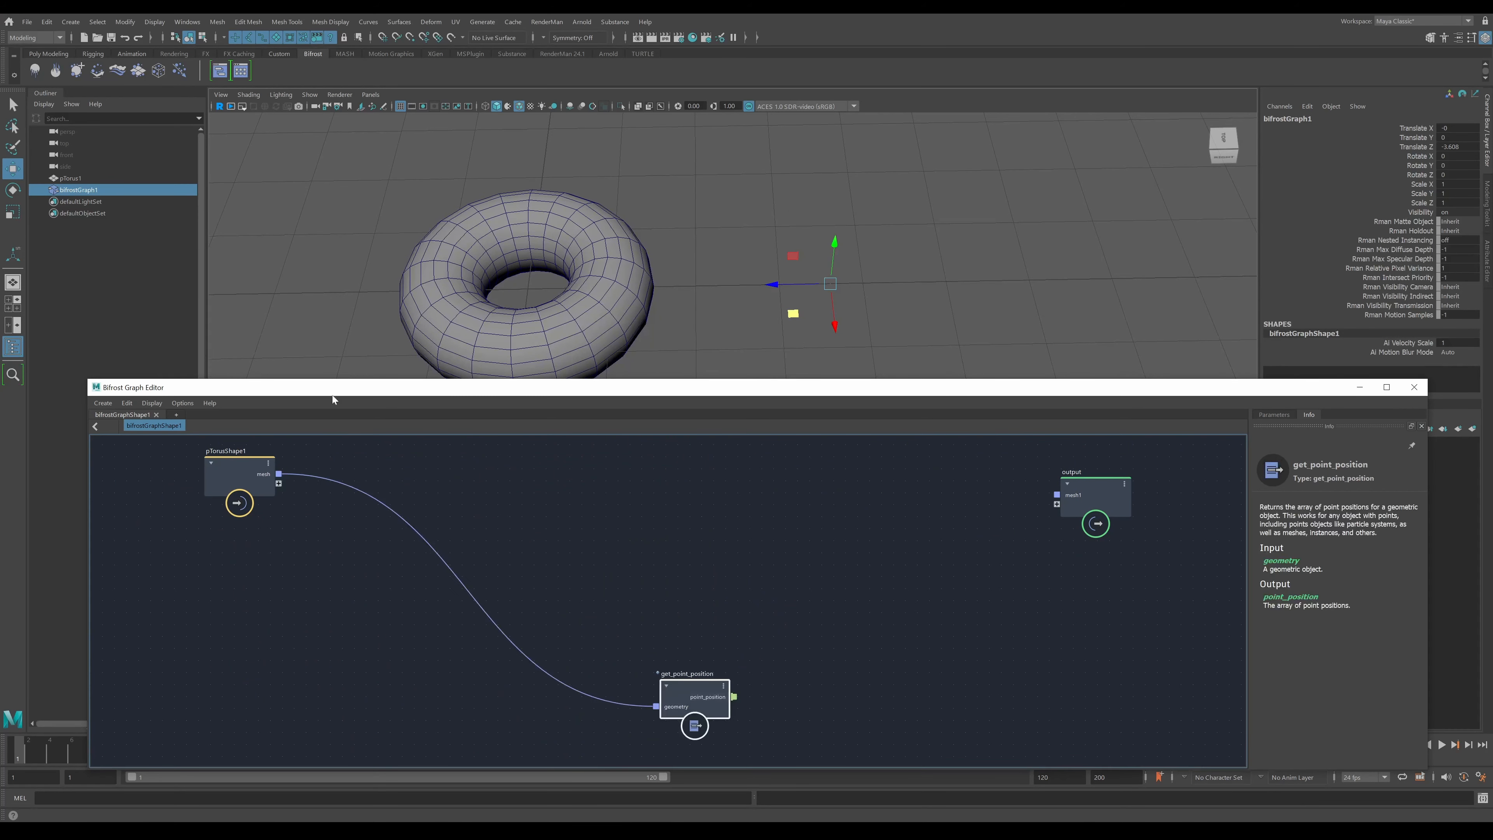
# - Place the get_point_position node closer to pTorusShape1, leaving room before the output node
pyautogui.keyDown('alt'); pyautogui.moveTo(721, 557); pyautogui.dragTo(668, 559, button='middle'); pyautogui.keyUp('alt')
pyautogui.moveTo(632, 687); pyautogui.dragTo(502, 666)
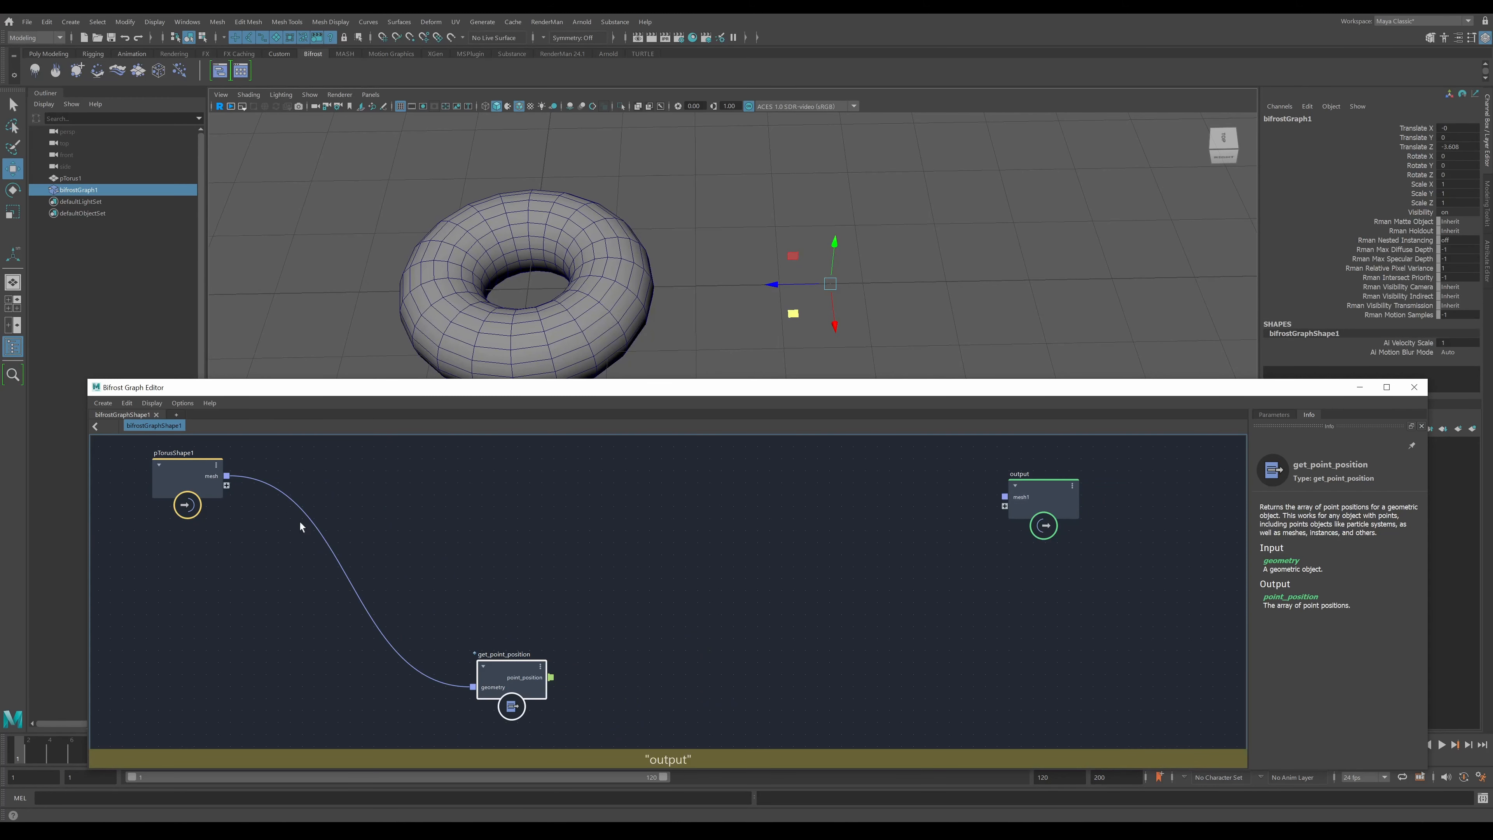
pyautogui.moveTo(498, 670); pyautogui.dragTo(462, 670)
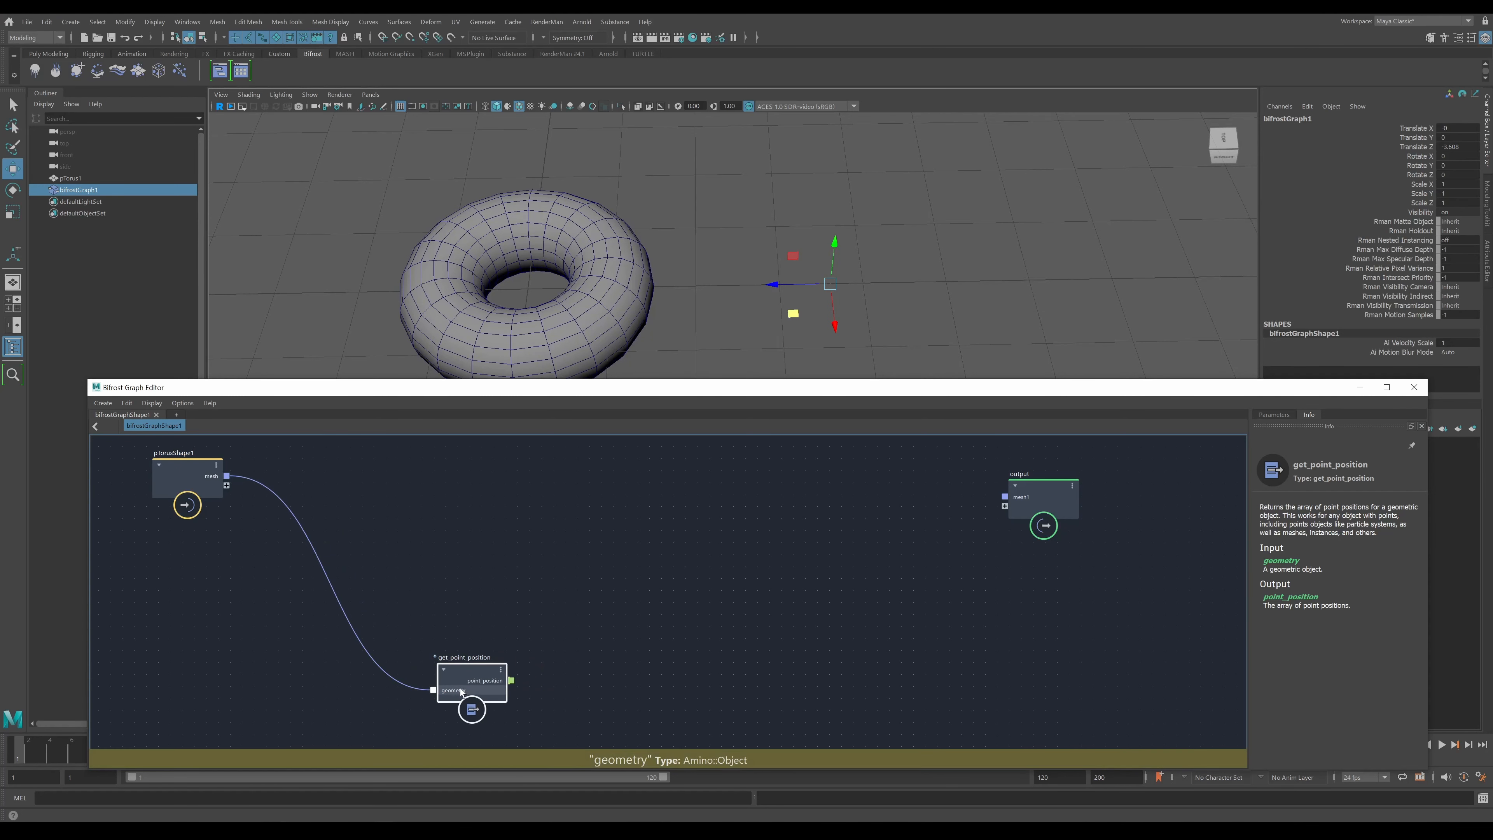
pyautogui.moveTo(465, 675); pyautogui.dragTo(447, 663)
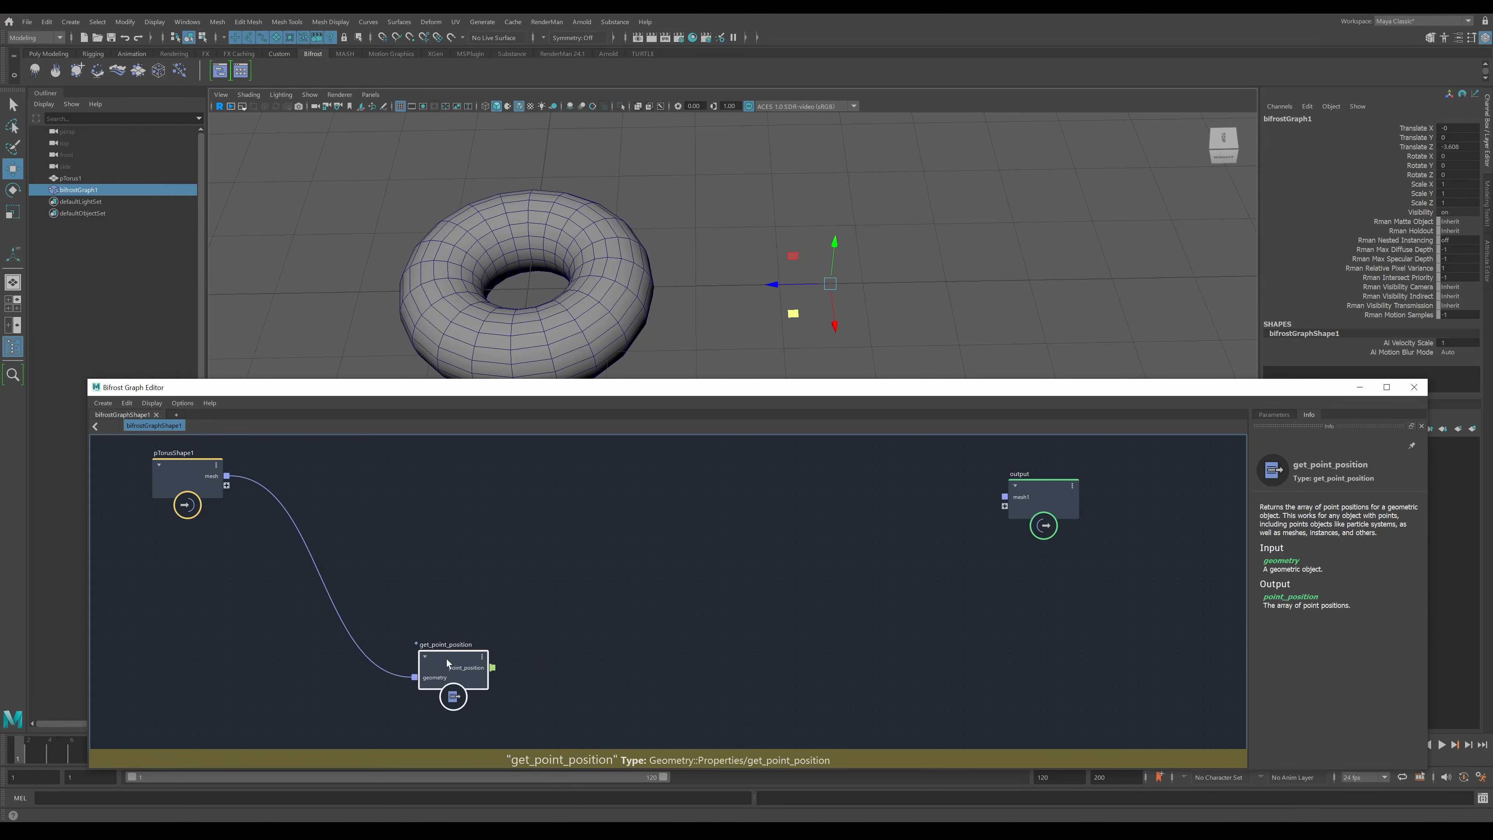
# - Search the nodes for "point_po" and add a set_point_position node between get_point_position and the output node
pyautogui.scroll(2, 567, 653)
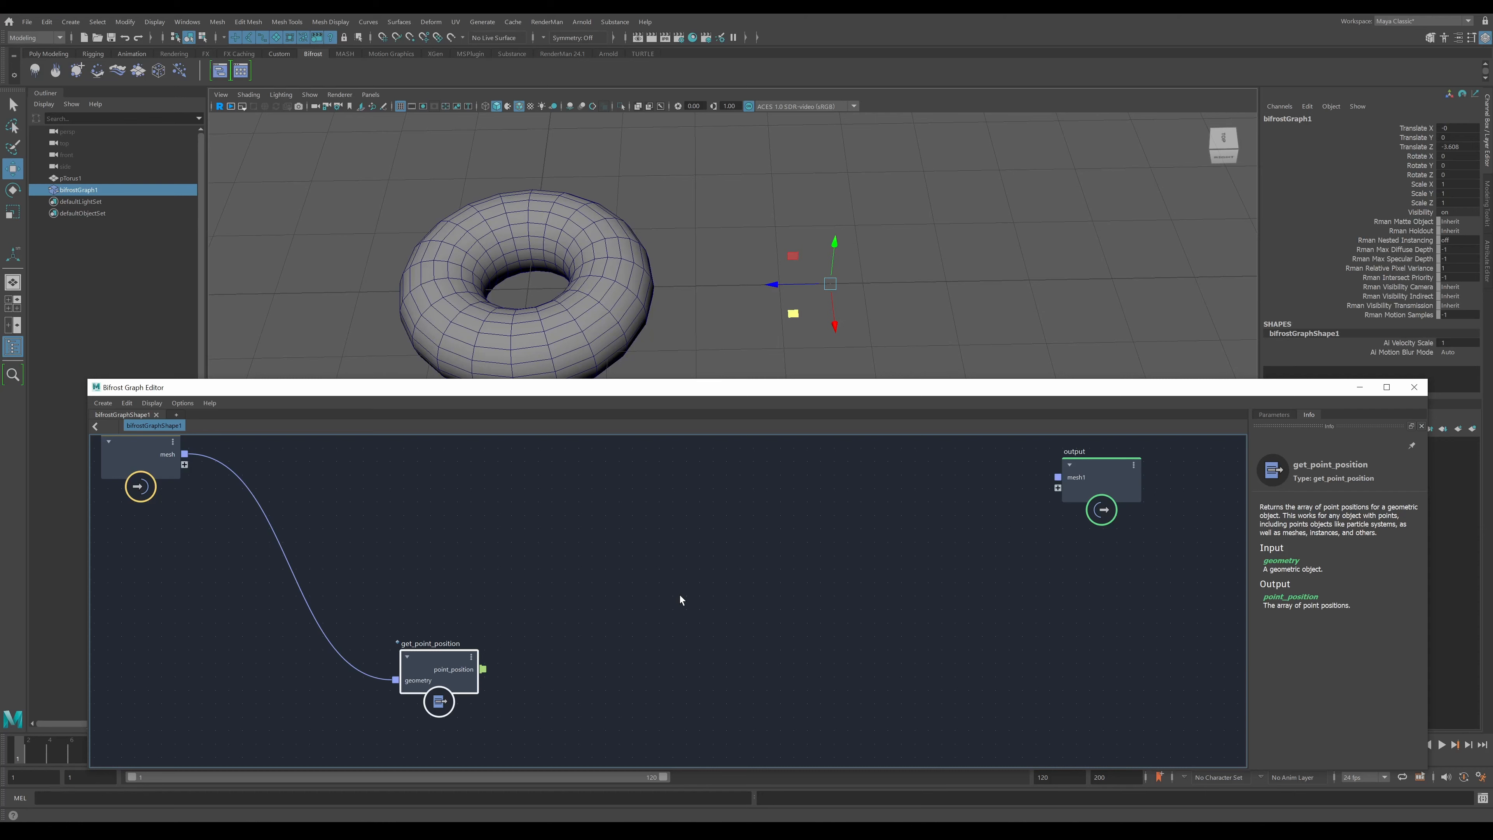
pyautogui.click(680, 595)
pyautogui.press('Tab')
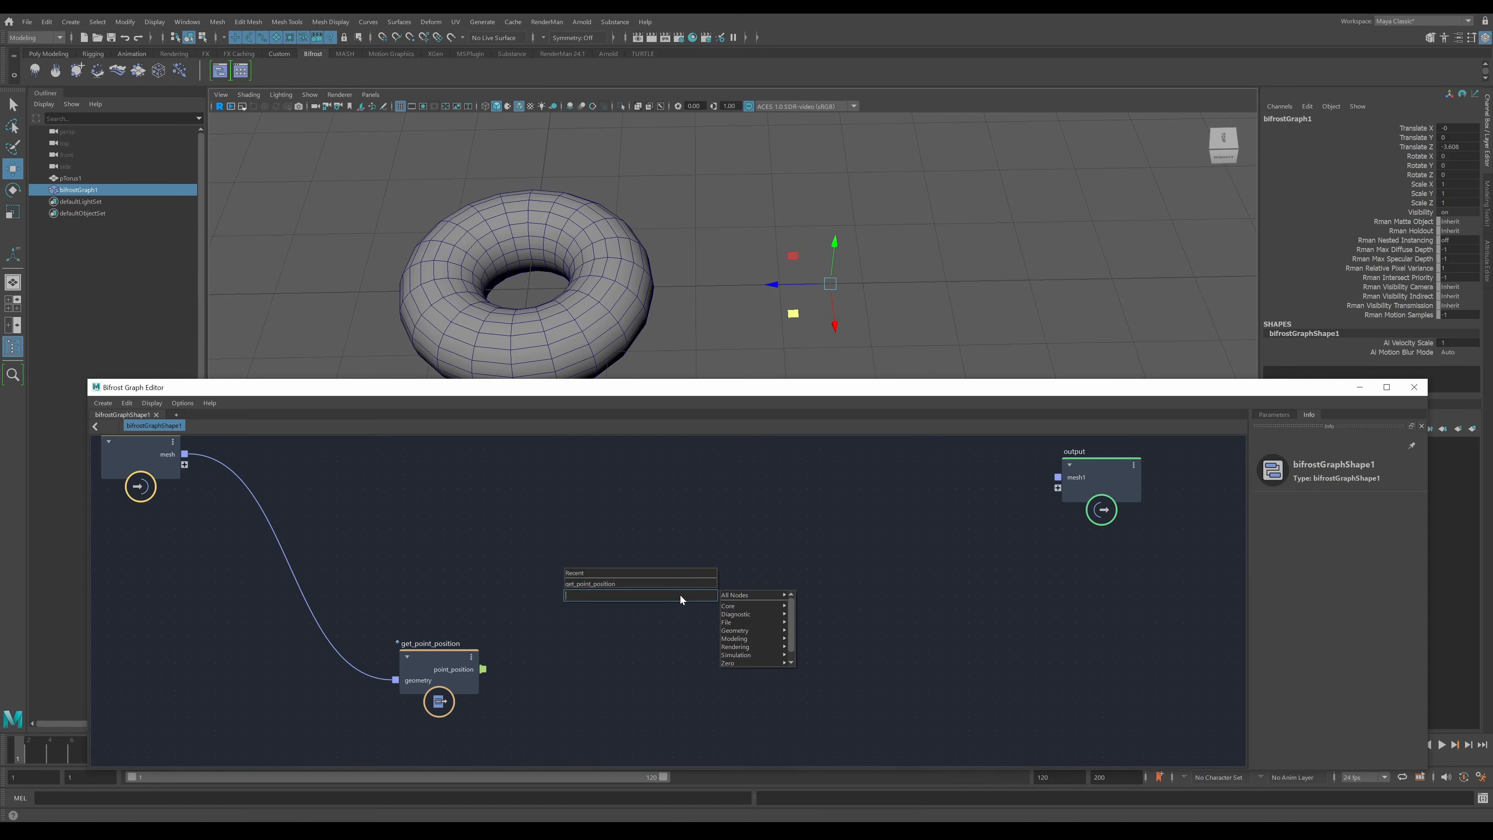
pyautogui.write('point_po')
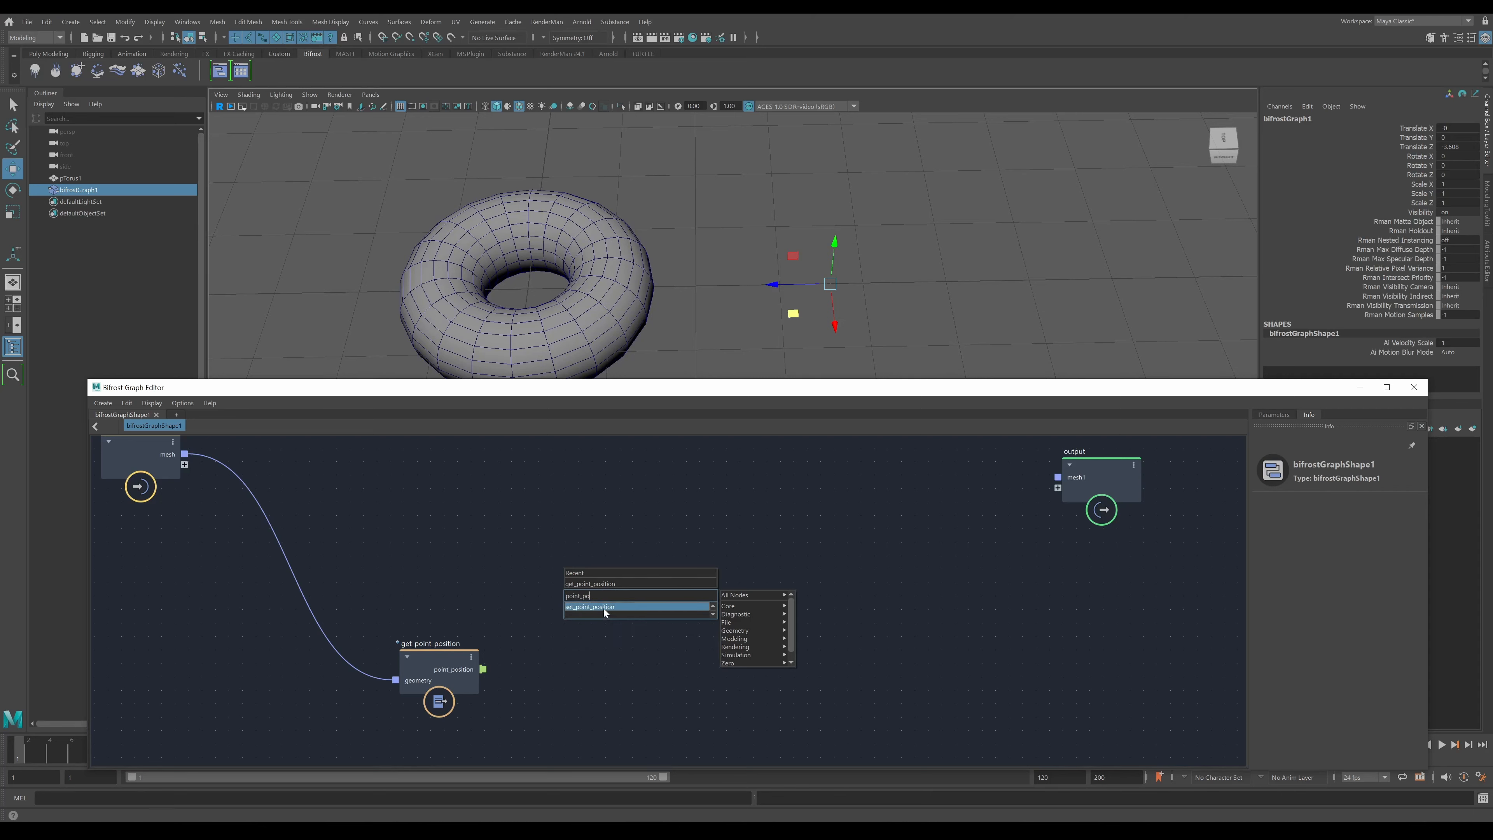
pyautogui.click(603, 608)
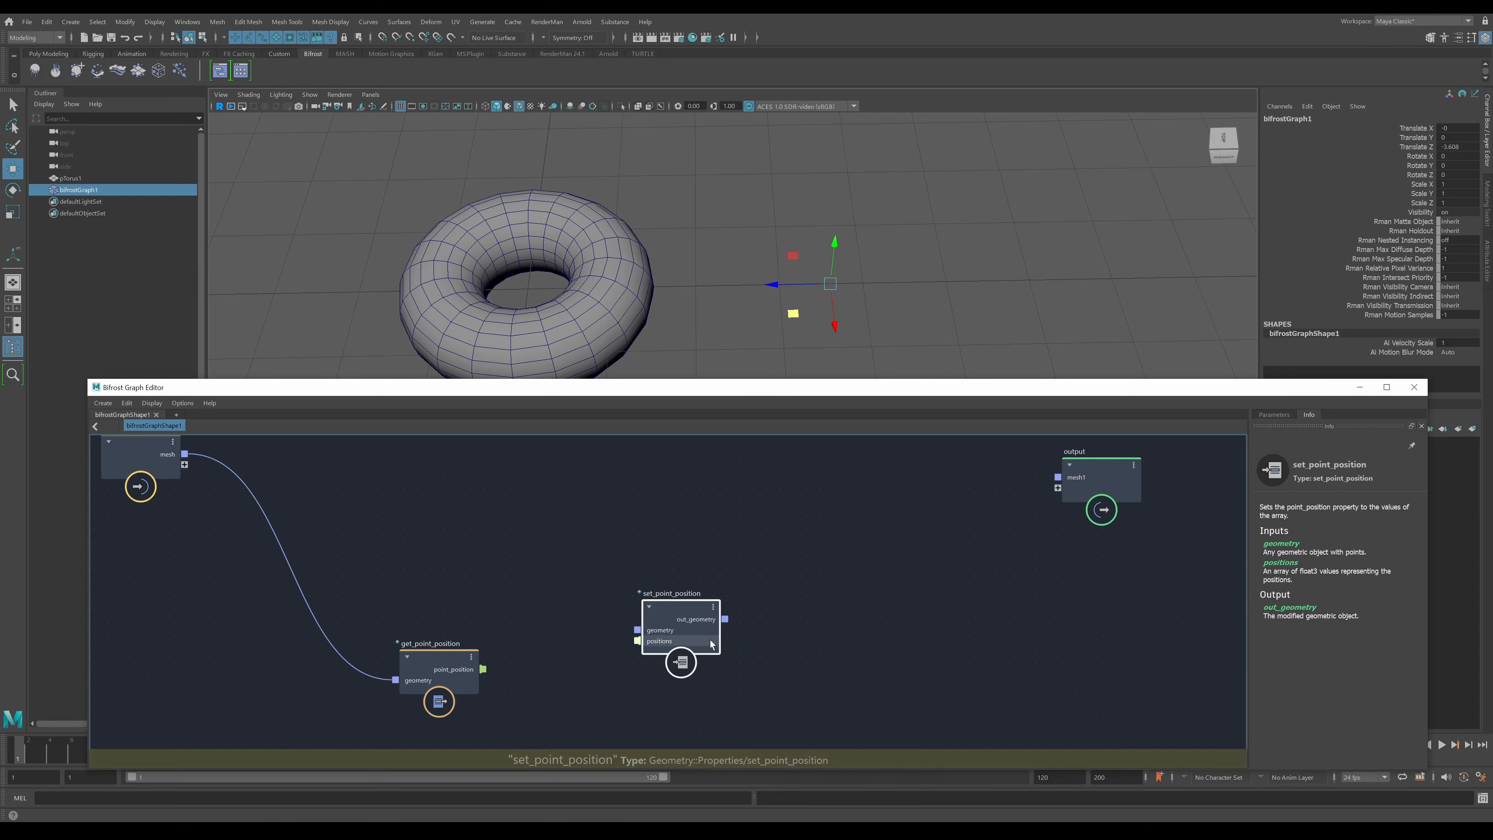
pyautogui.moveTo(682, 618); pyautogui.dragTo(685, 638)
# - Reconnect pTorusShape1's mesh to the output, check its point data with a watchpoint, and remove the watchpoint
pyautogui.moveTo(184, 458); pyautogui.dragTo(1059, 477)
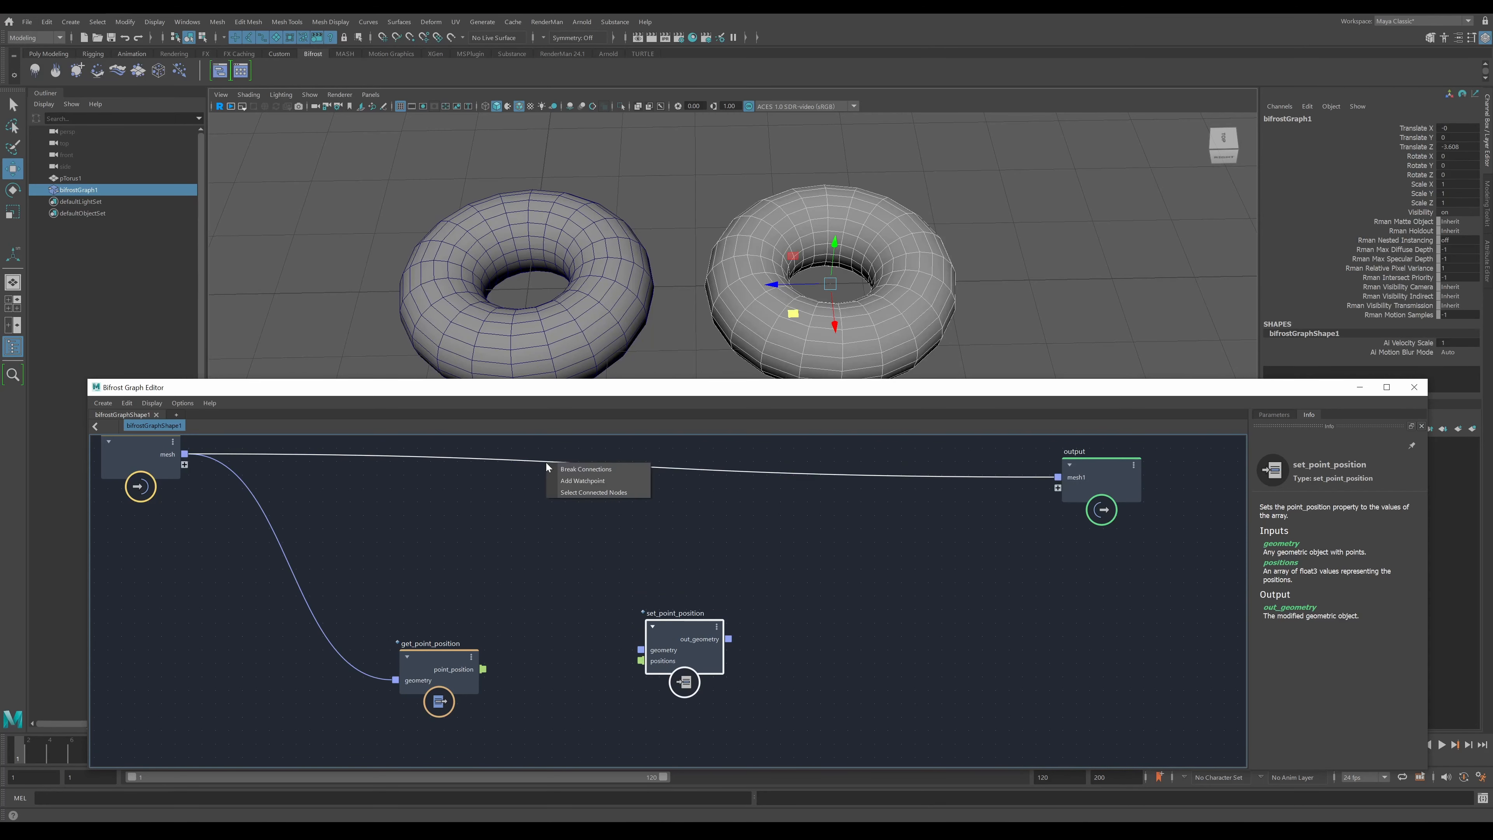
pyautogui.moveTo(679, 638); pyautogui.dragTo(965, 629)
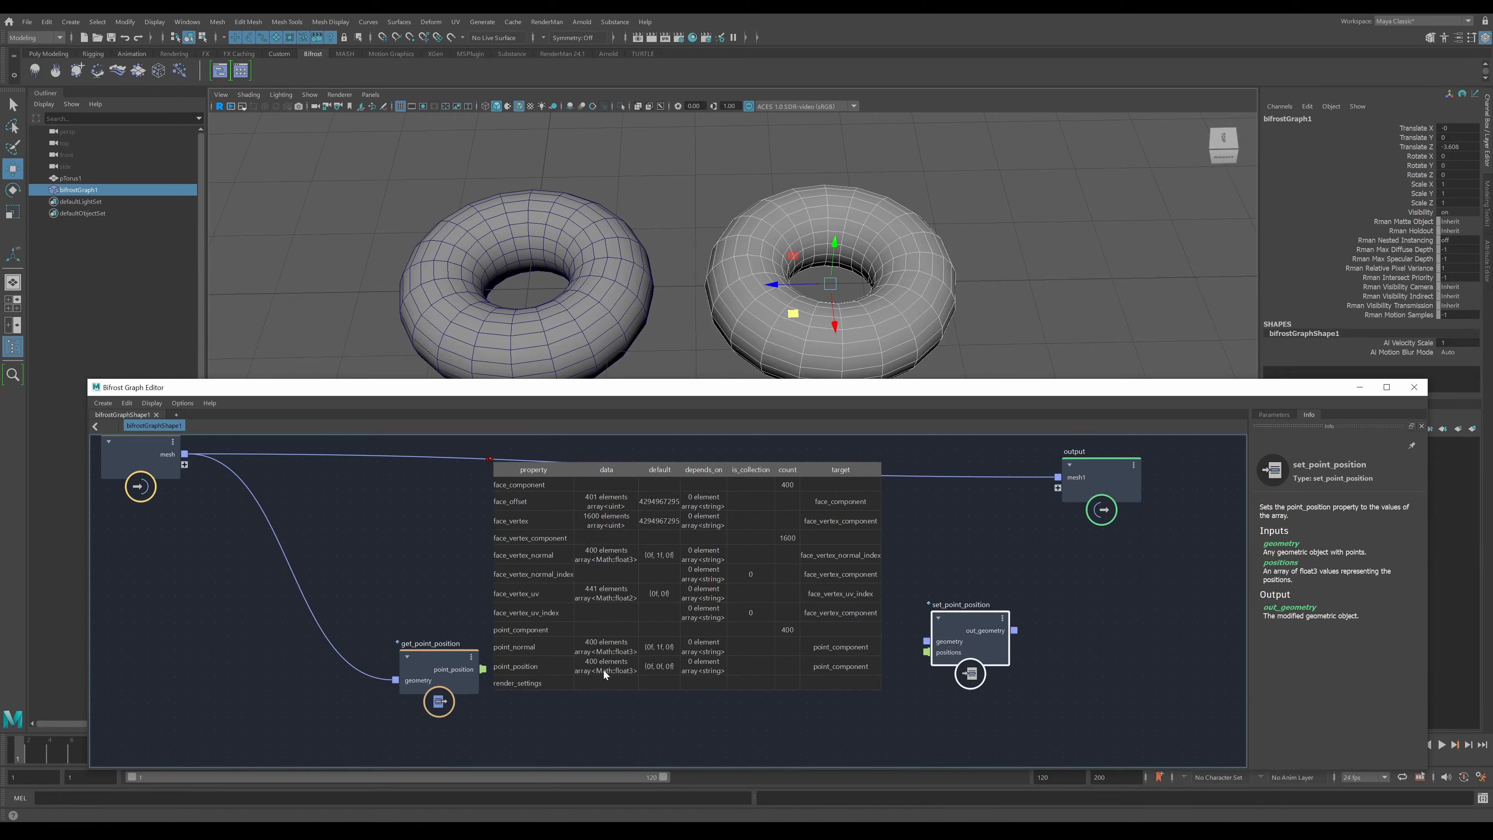
pyautogui.moveTo(447, 670); pyautogui.dragTo(395, 680)
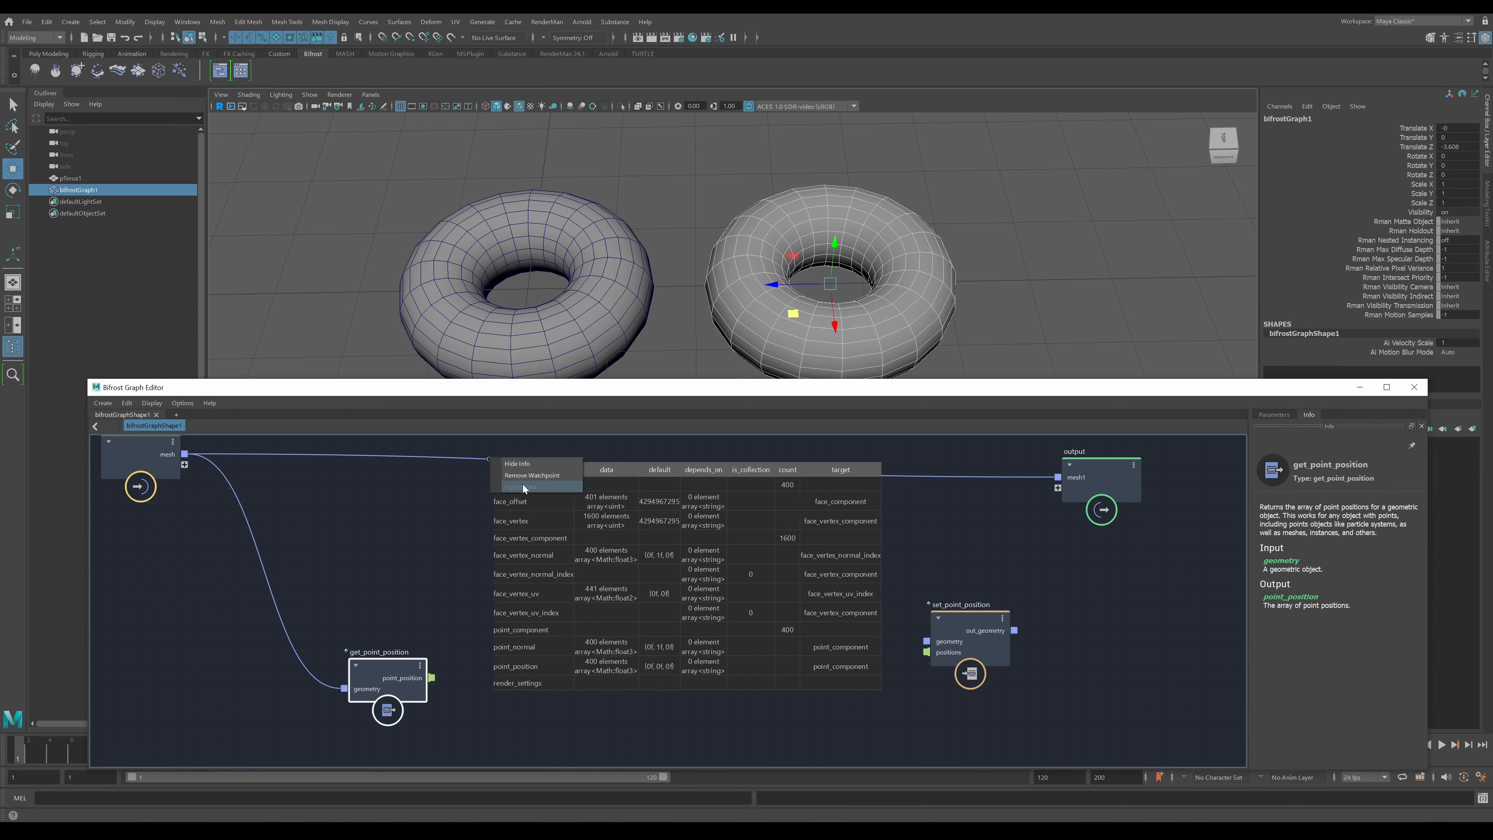
pyautogui.moveTo(970, 639); pyautogui.dragTo(803, 617)
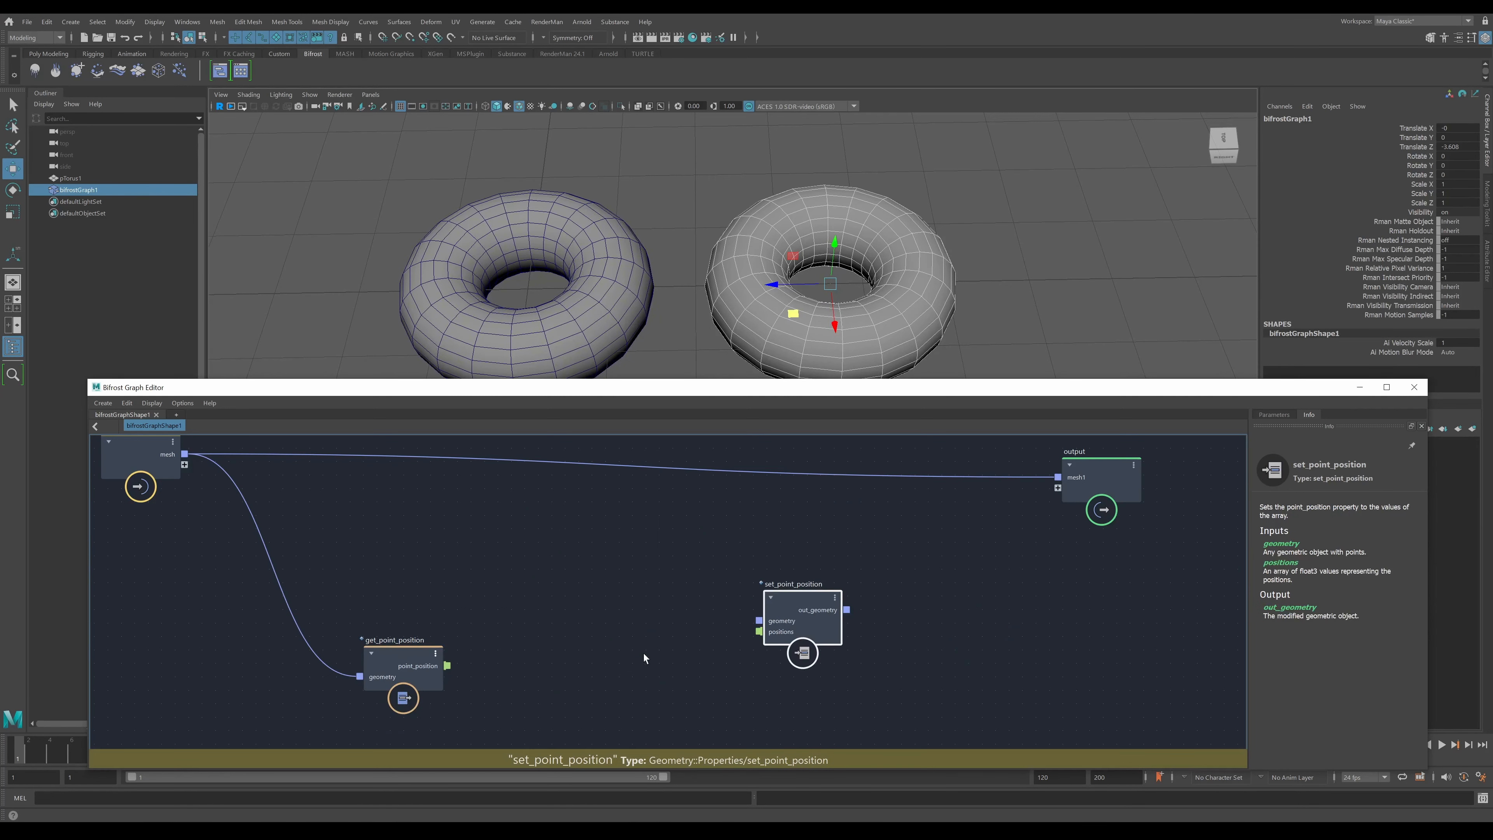
# - Disconnect the mesh from the output node and connect point_position of get_point_position to the positions input of set_point_position
pyautogui.moveTo(1058, 477); pyautogui.dragTo(702, 613)
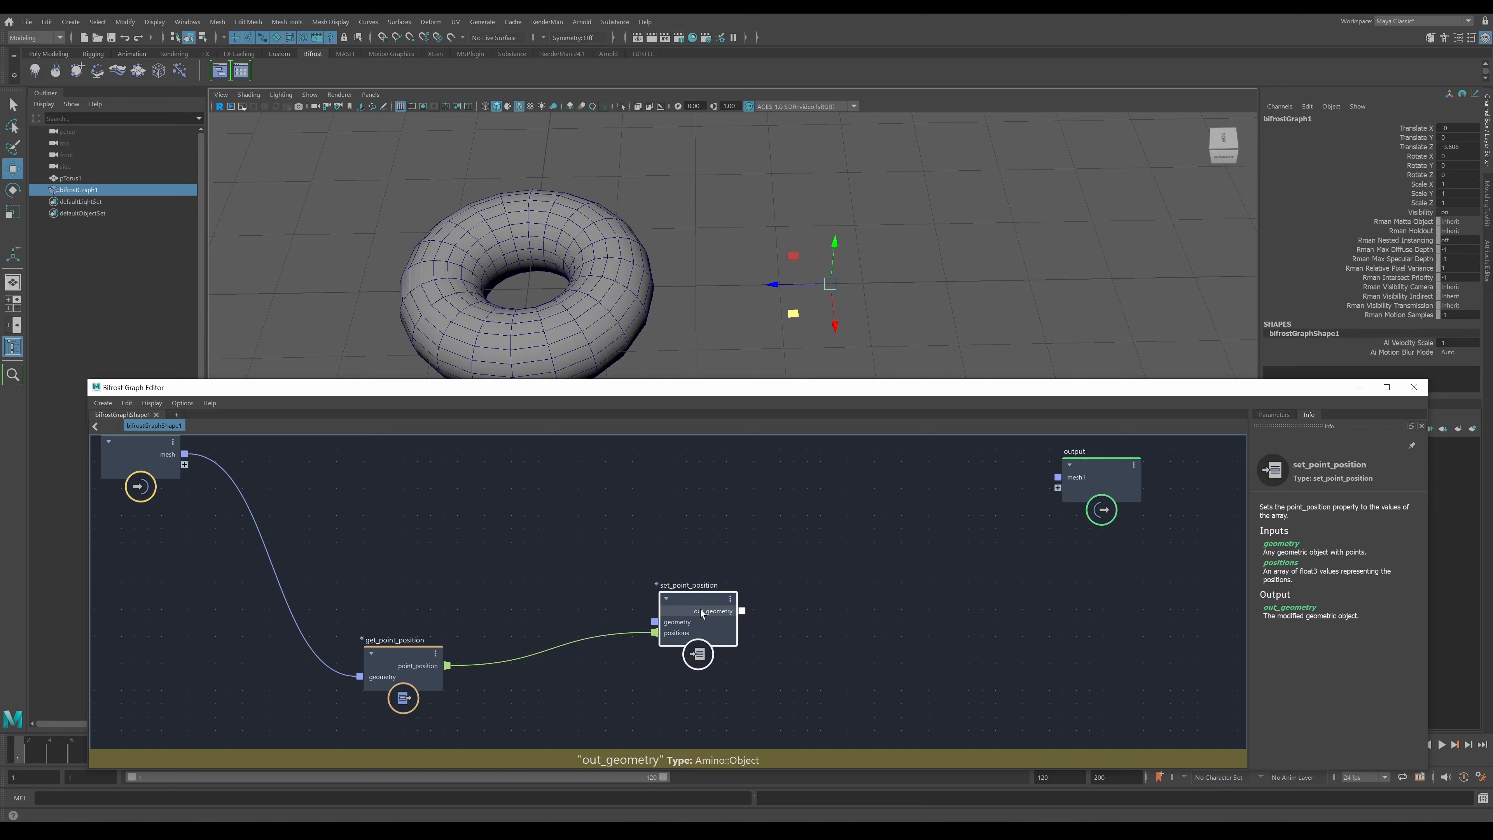
pyautogui.moveTo(412, 665); pyautogui.dragTo(423, 637)
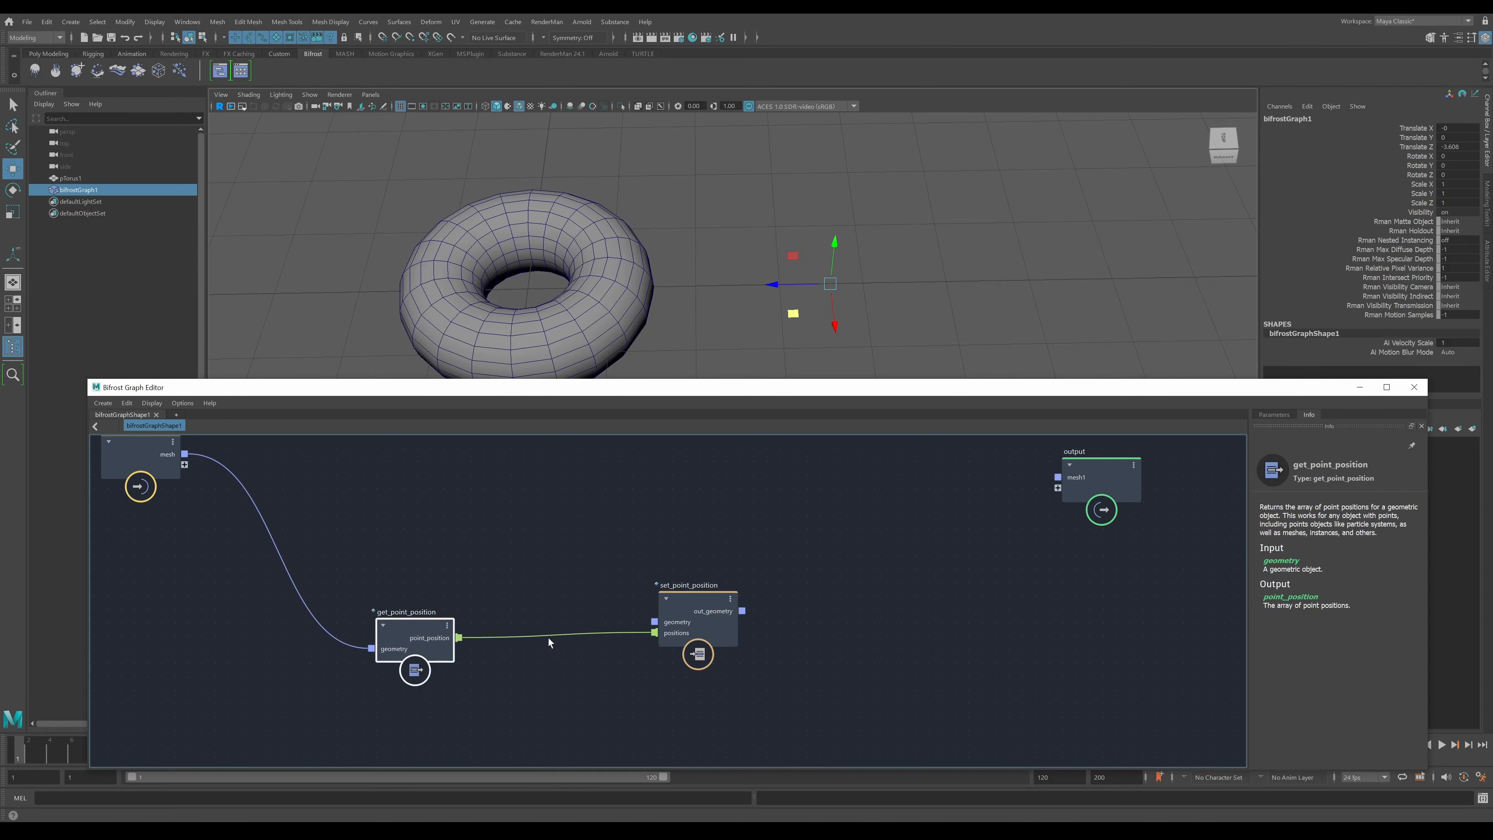
pyautogui.moveTo(685, 605)
pyautogui.mouseDown()
pyautogui.moveTo(705, 606)
pyautogui.moveTo(693, 613)
pyautogui.mouseUp()
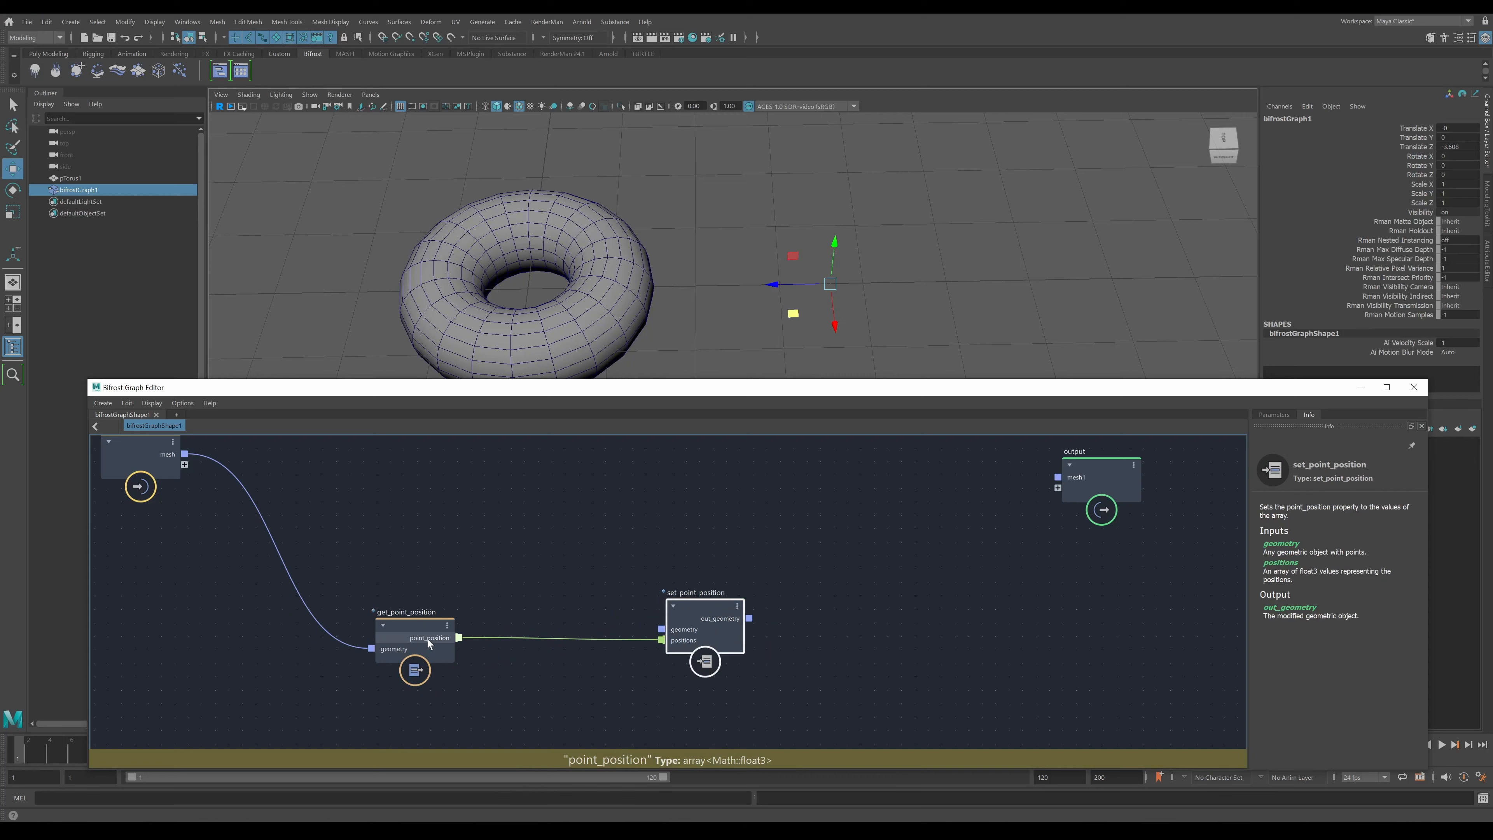
# - Move the output node farther away and connect set_point_position's out_geometry to the output's mesh1 input
pyautogui.moveTo(695, 616); pyautogui.dragTo(713, 618)
pyautogui.moveTo(1088, 464); pyautogui.dragTo(1144, 490)
pyautogui.moveTo(768, 622); pyautogui.dragTo(1117, 504)
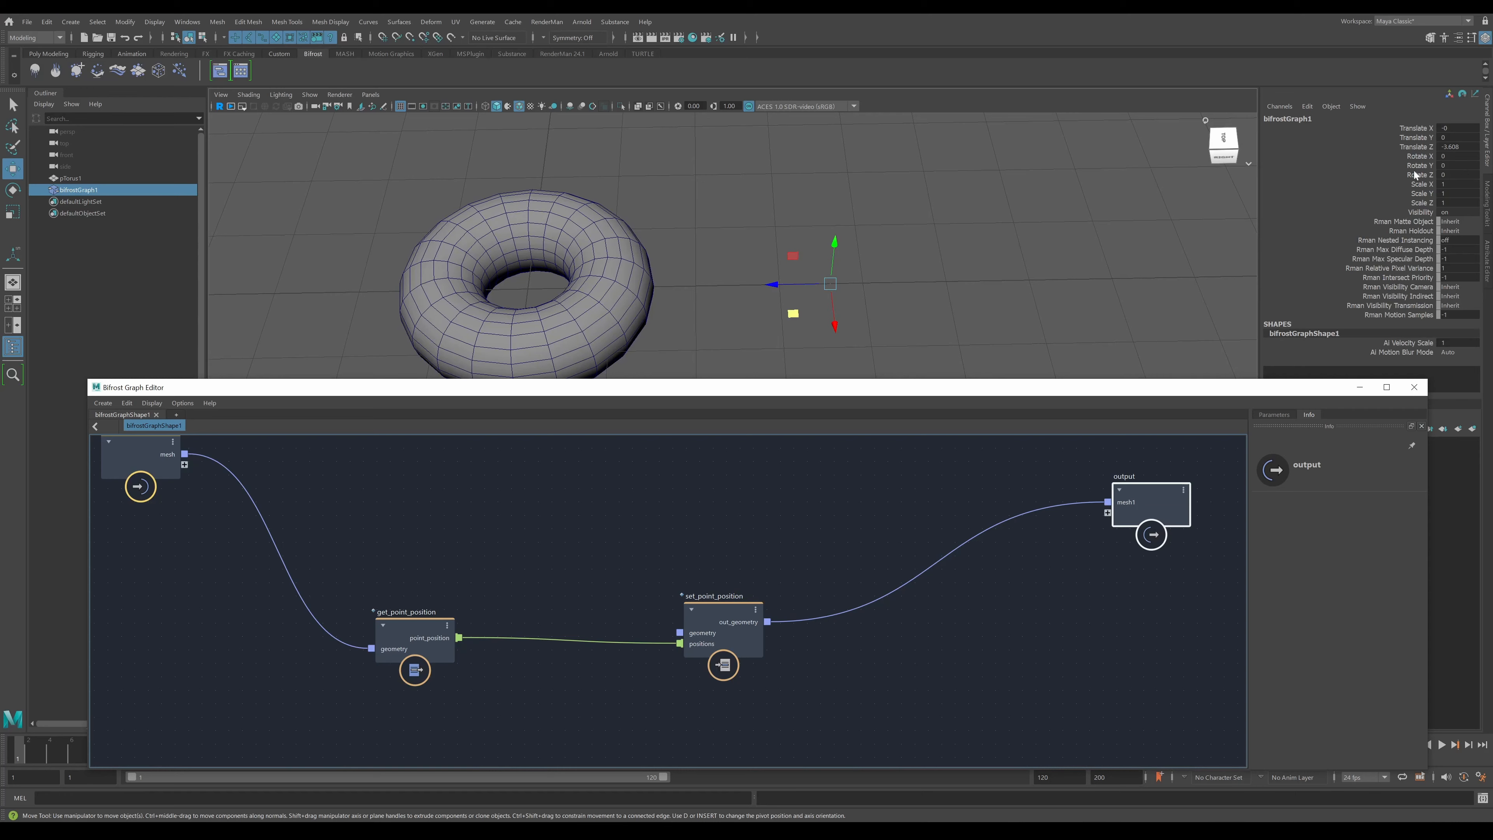
# - Clear the scene selection and spread the get_point_position and set_point_position nodes apart vertically in the graph
pyautogui.scroll(-4, 1043, 235)
pyautogui.click(893, 226)
pyautogui.moveTo(690, 647); pyautogui.dragTo(744, 606)
pyautogui.moveTo(414, 632); pyautogui.dragTo(450, 666)
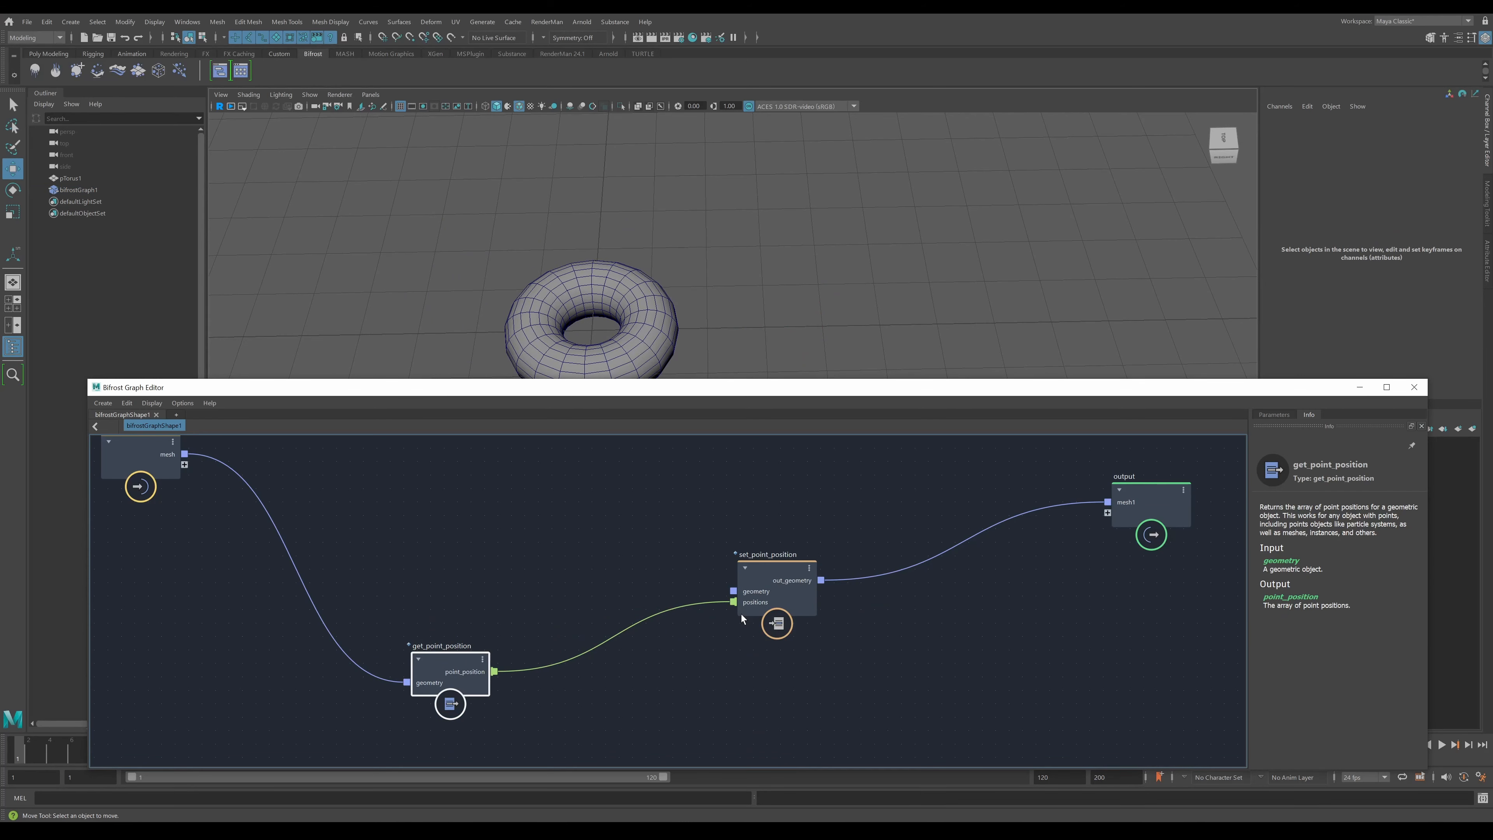
# - Examine the set_point_position node and read the descriptions of its inputs and output
pyautogui.click(756, 575)
pyautogui.scroll(4, 740, 582)
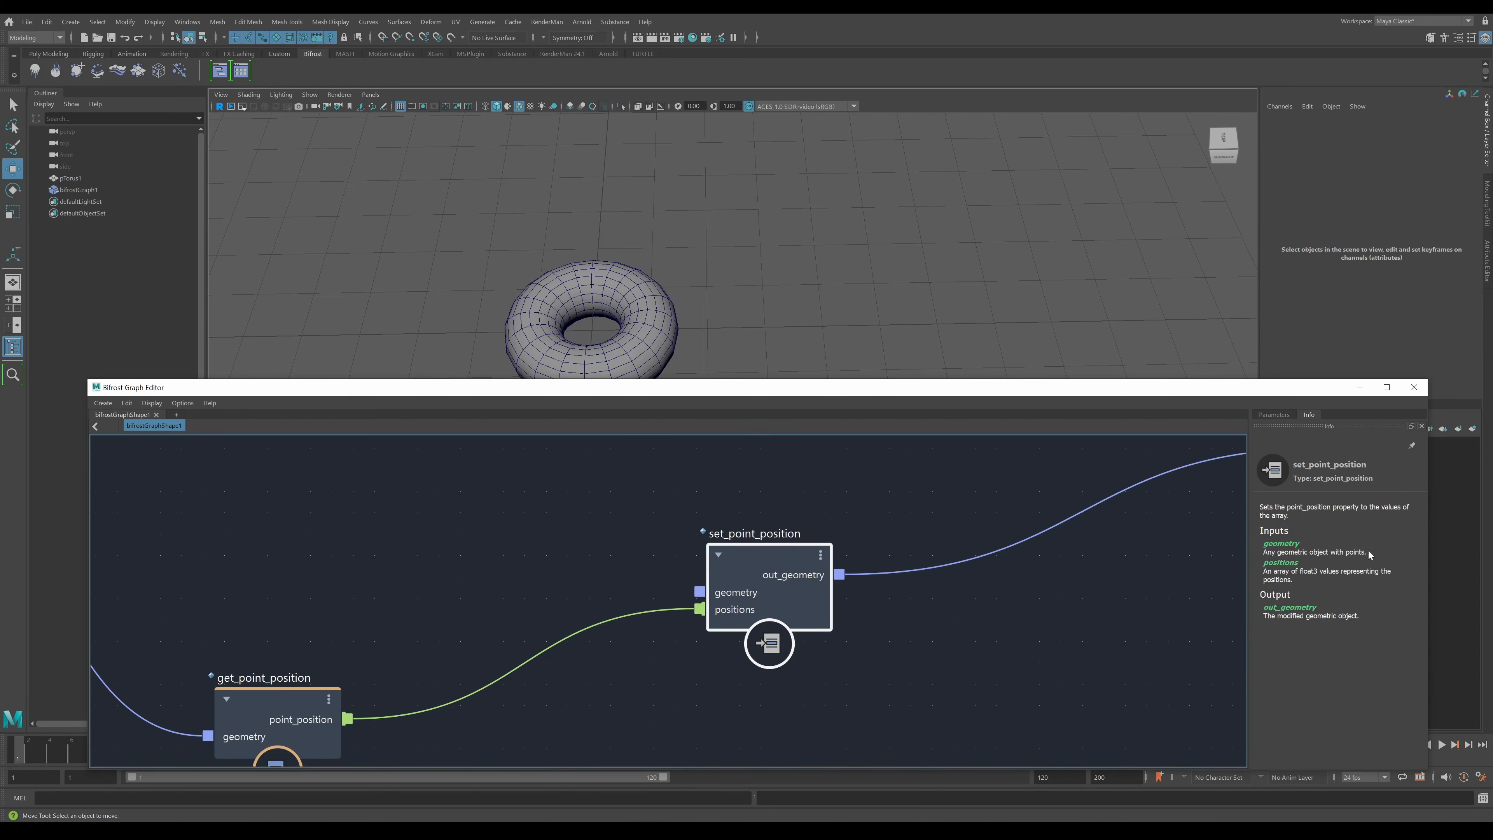
pyautogui.scroll(-5, 926, 660)
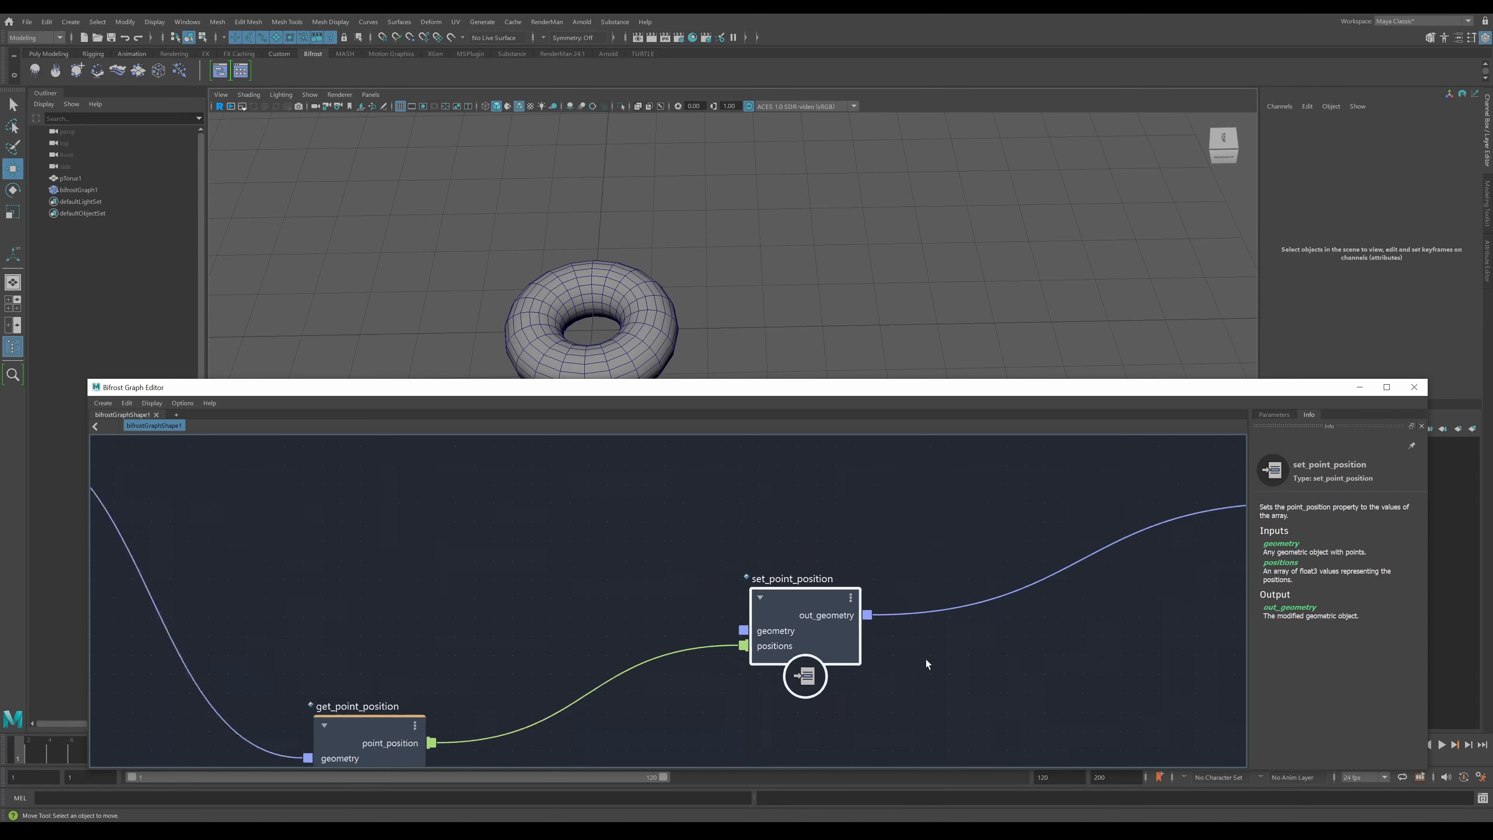
pyautogui.moveTo(988, 655); pyautogui.dragTo(893, 648, button='middle')
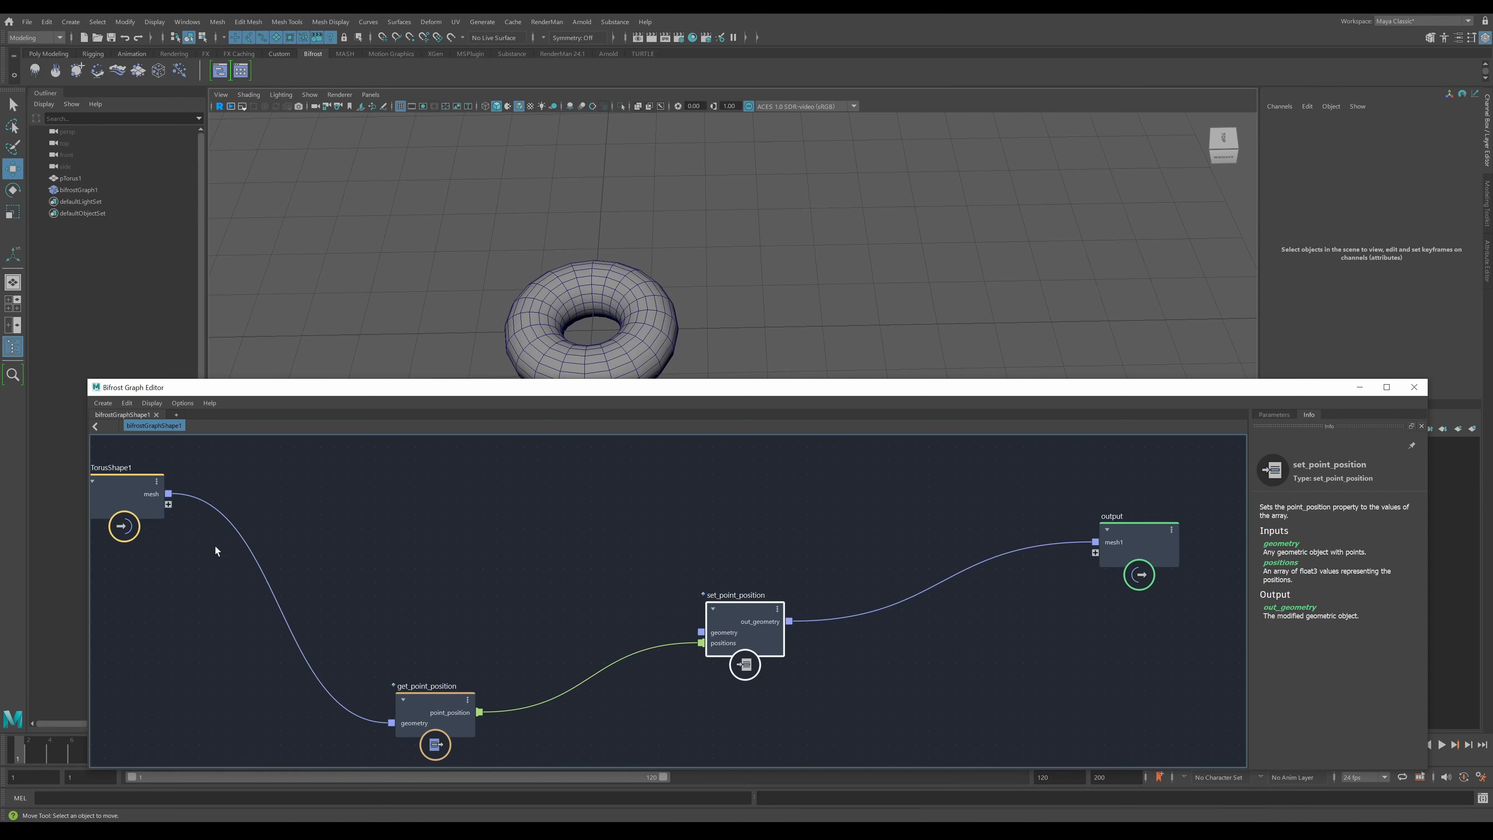
# - Raise the output node in the graph and shift set_point_position slightly farther from get_point_position
pyautogui.click(1127, 526)
pyautogui.moveTo(1127, 525); pyautogui.dragTo(1127, 504)
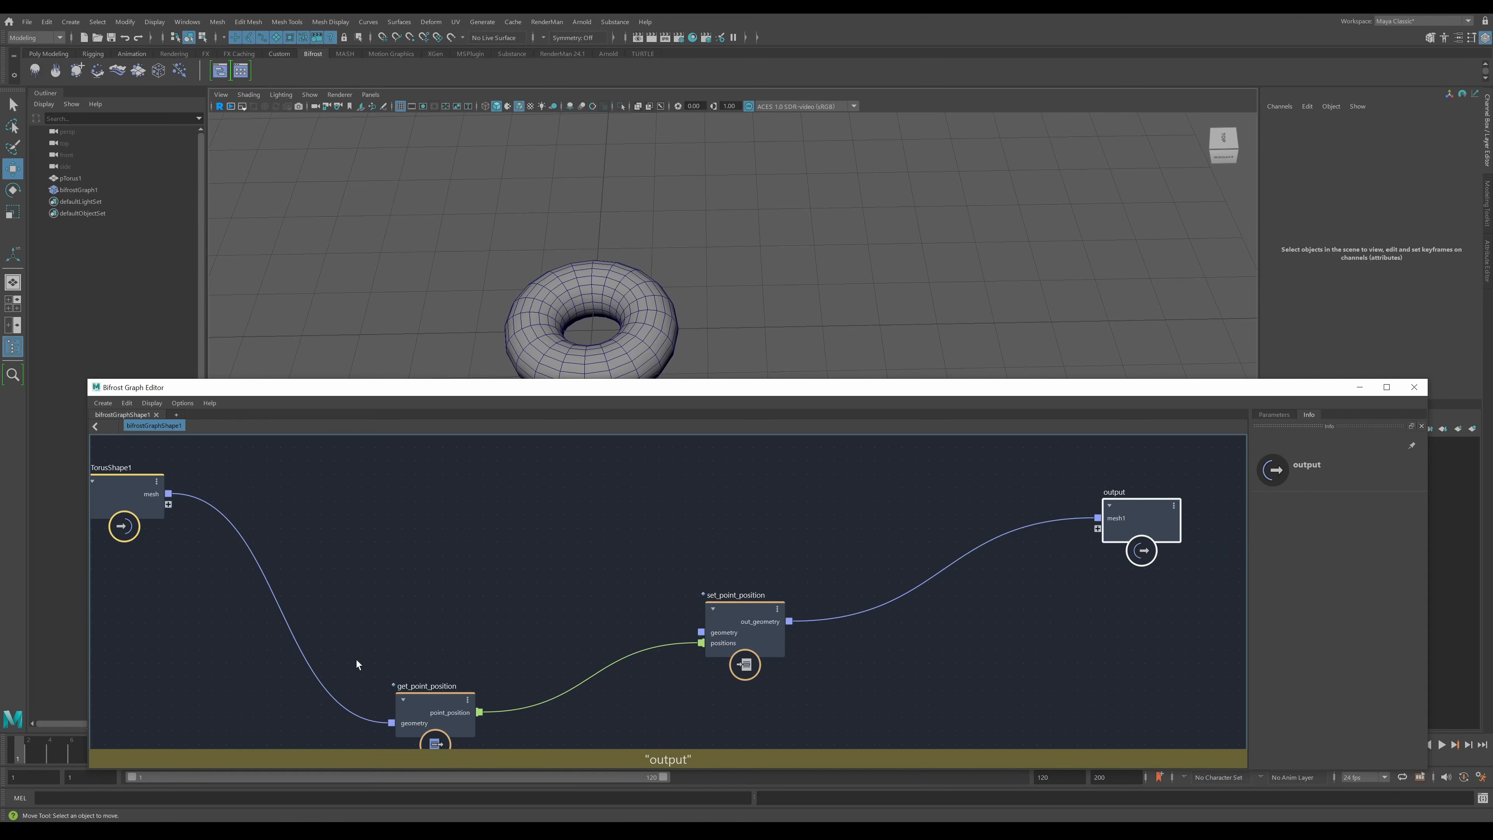
pyautogui.moveTo(739, 613); pyautogui.dragTo(761, 609)
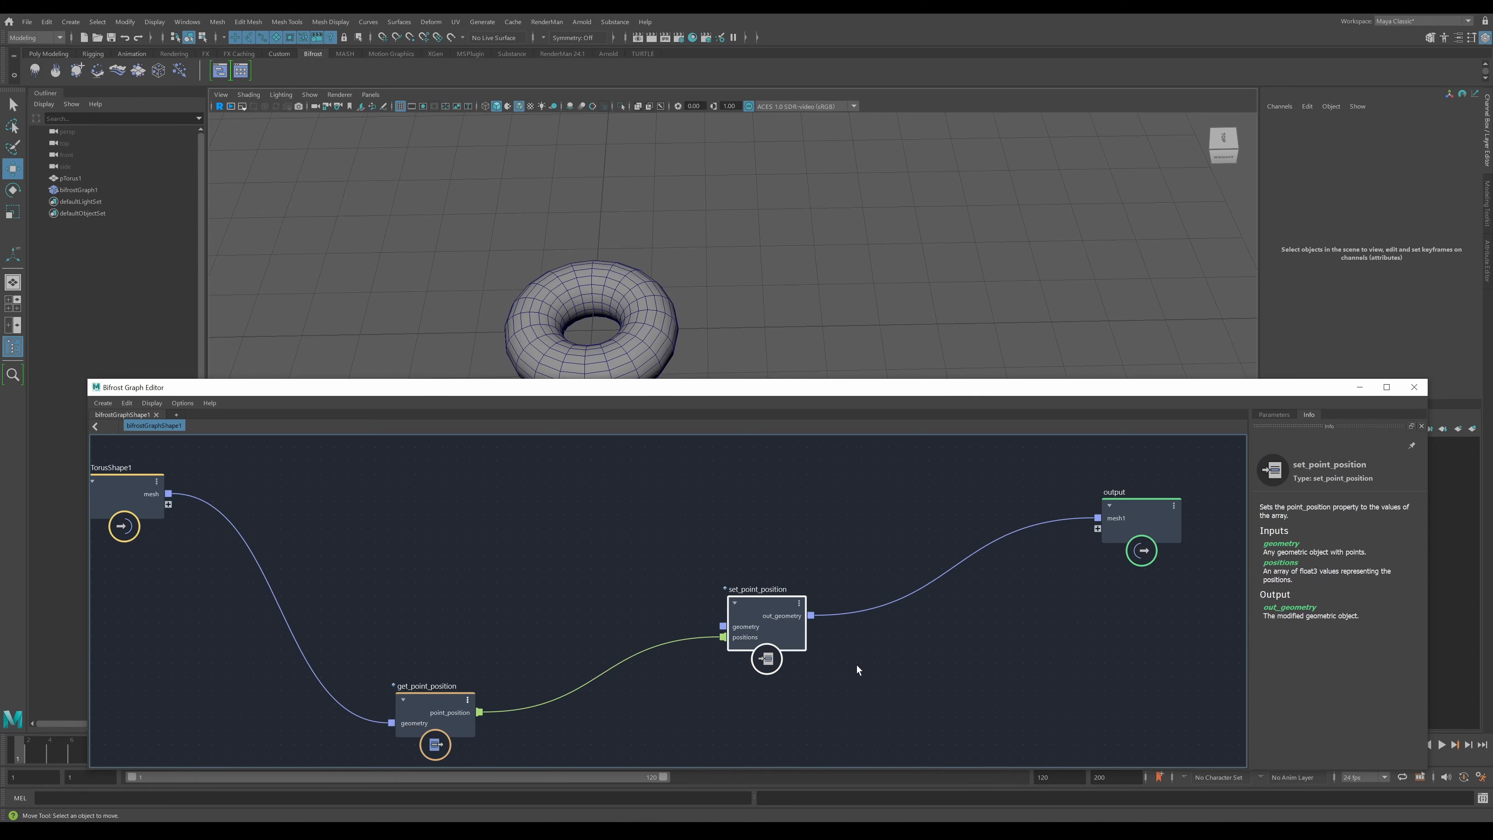
pyautogui.moveTo(1141, 513); pyautogui.dragTo(1140, 494)
pyautogui.moveTo(775, 621); pyautogui.dragTo(787, 619)
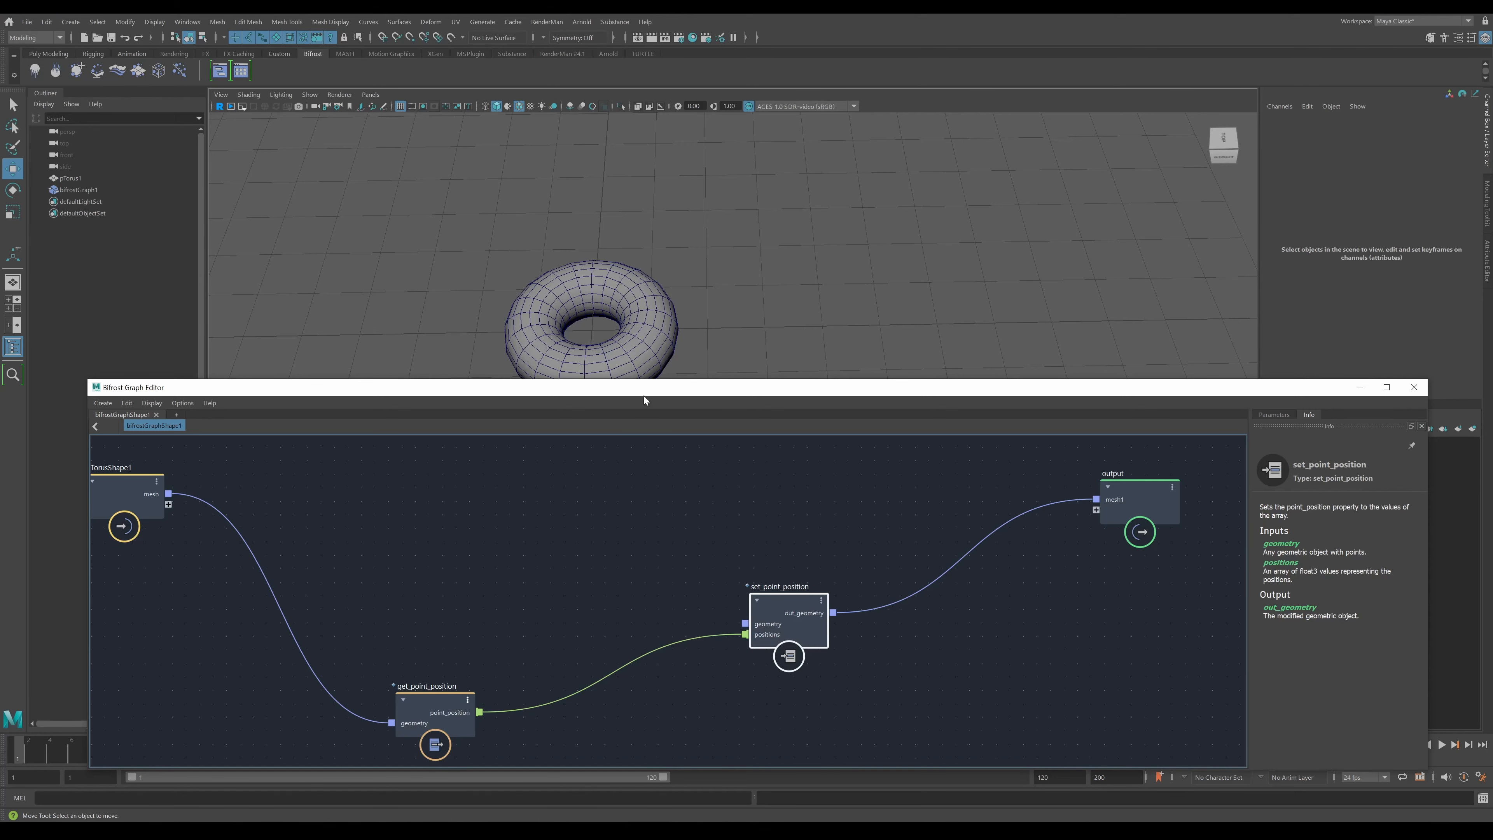
# - Select pTorus1 with the Select tool and look through its shape attributes and connected nodes in the Attribute Editor
pyautogui.click(632, 337)
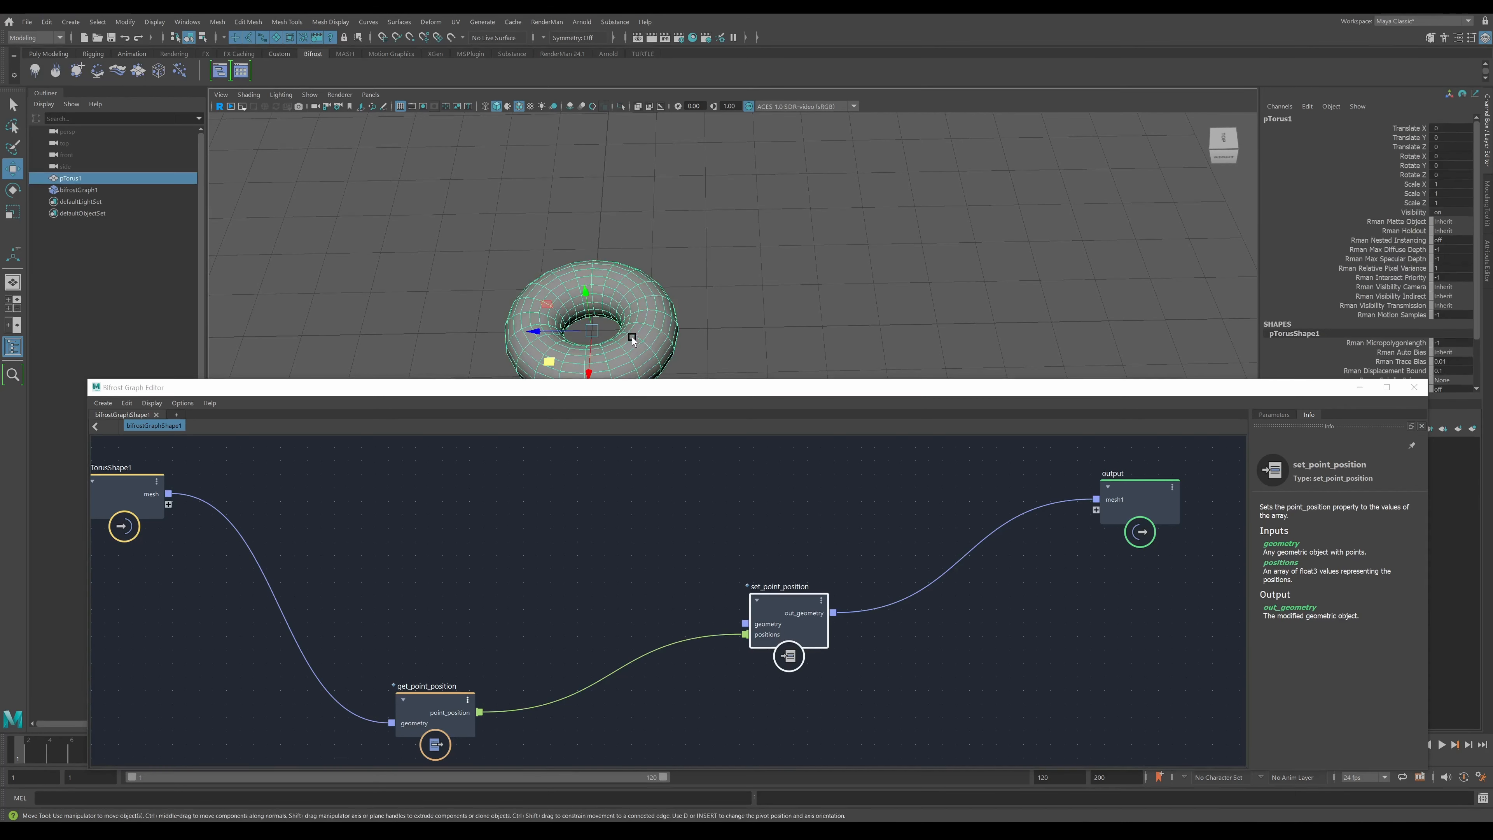
pyautogui.press('q')
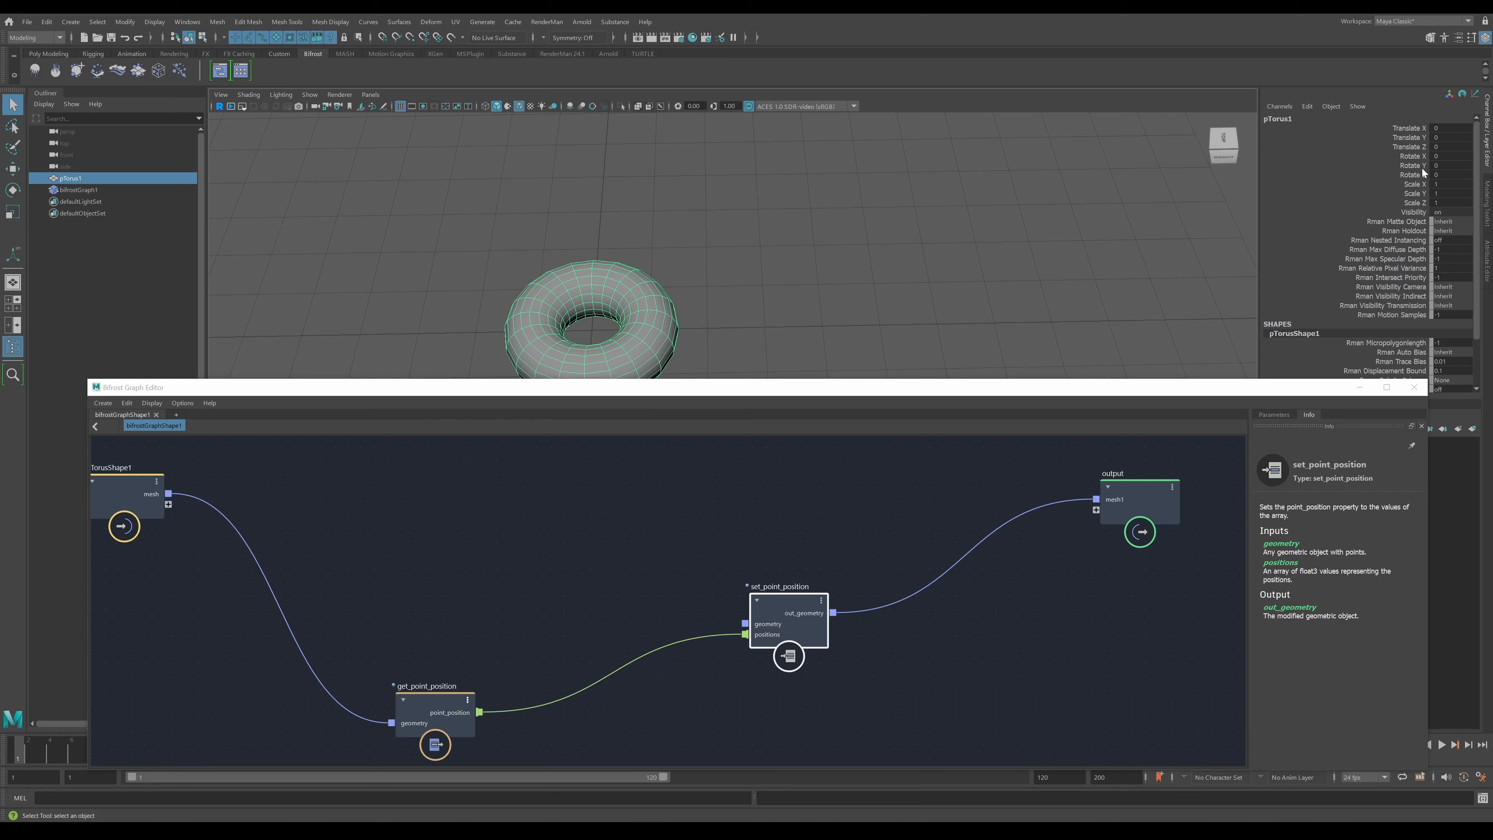
pyautogui.click(1486, 270)
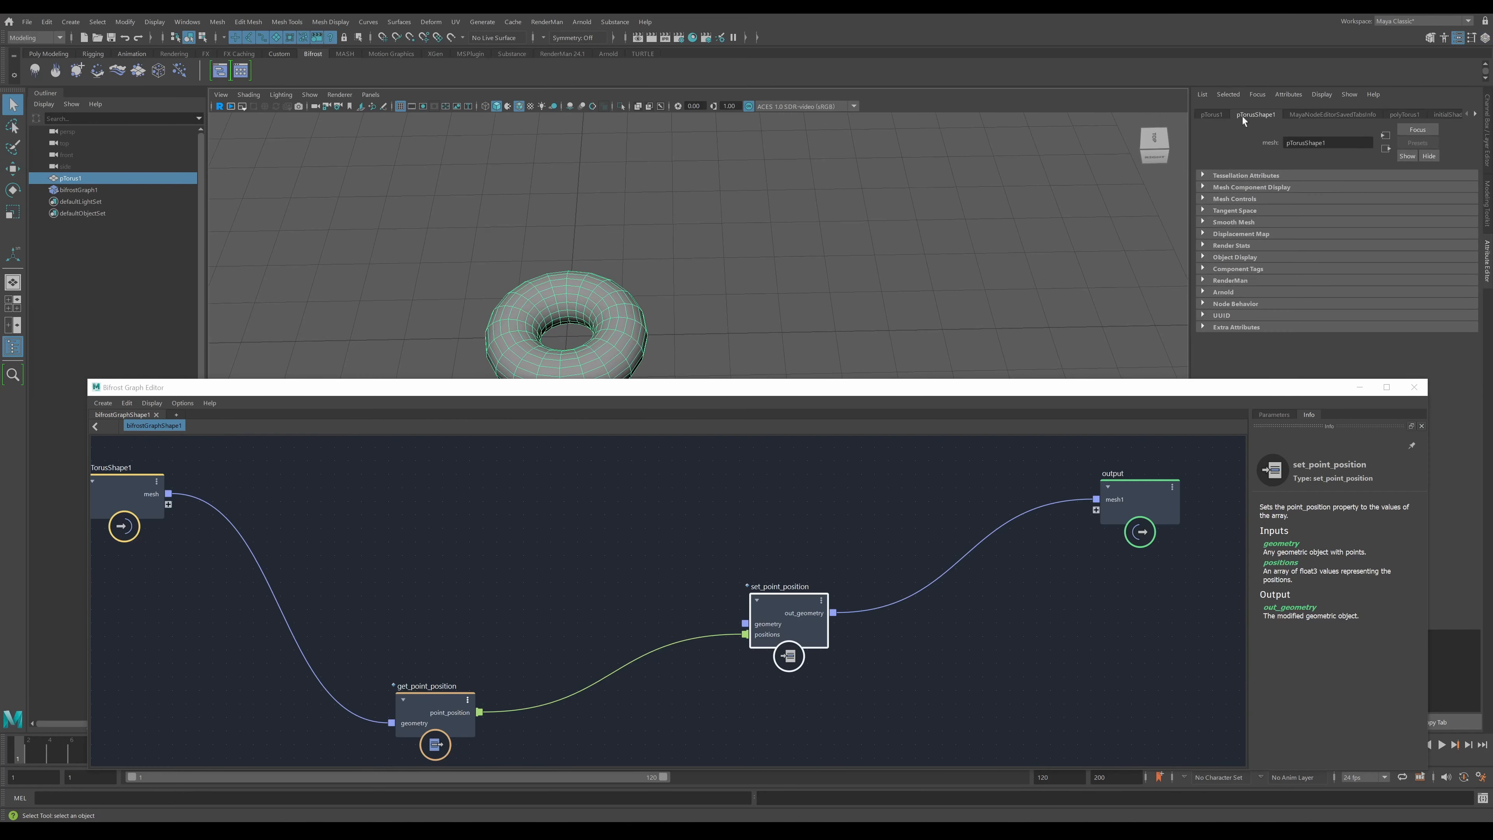
pyautogui.click(1476, 114)
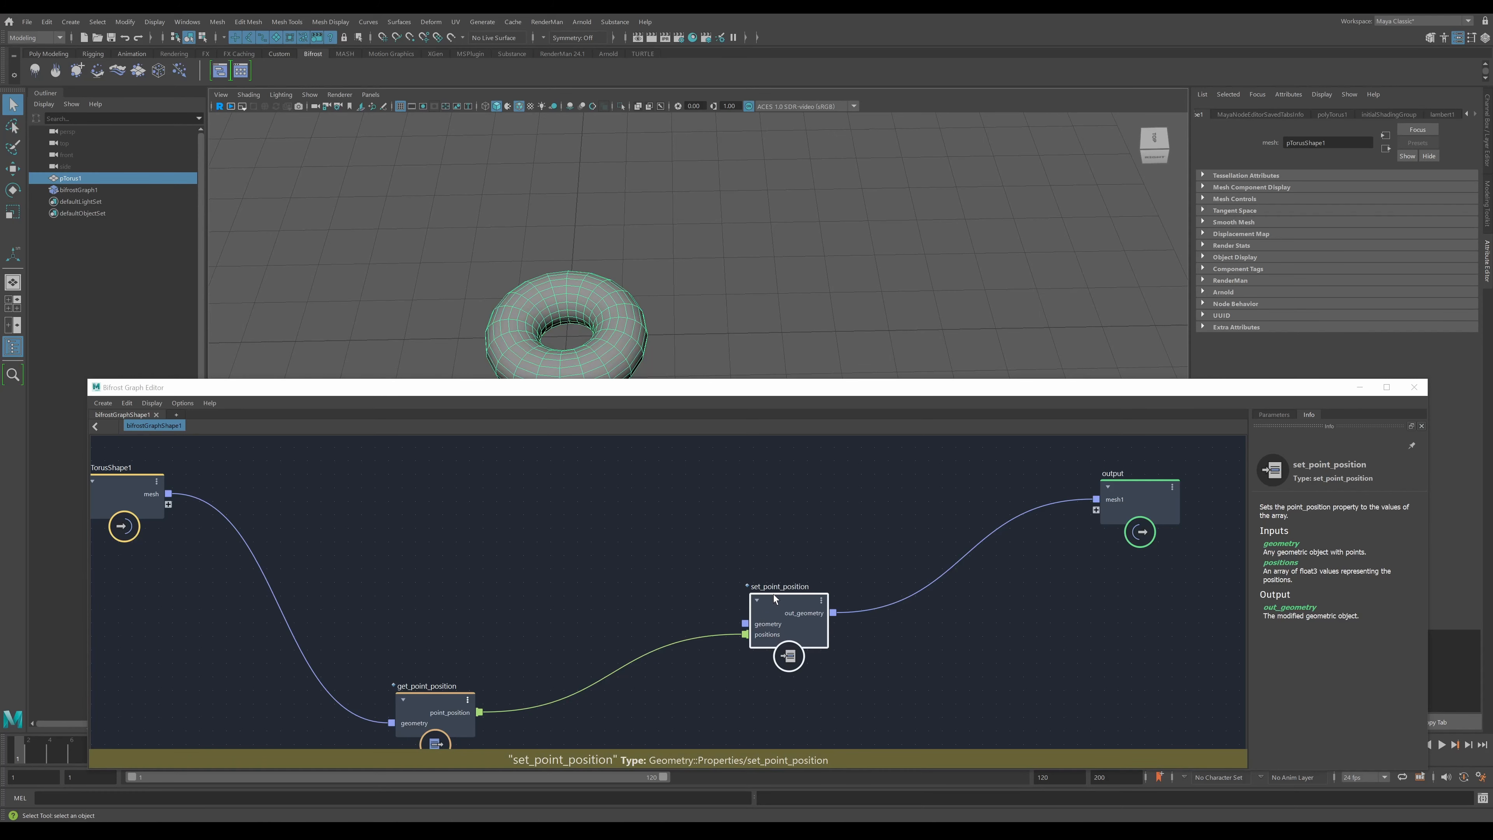
# - Raise the graph editor window, shift set_point_position slightly toward the output, and bring the torus fully into view
pyautogui.moveTo(759, 389); pyautogui.dragTo(768, 351)
pyautogui.moveTo(795, 568); pyautogui.dragTo(816, 564)
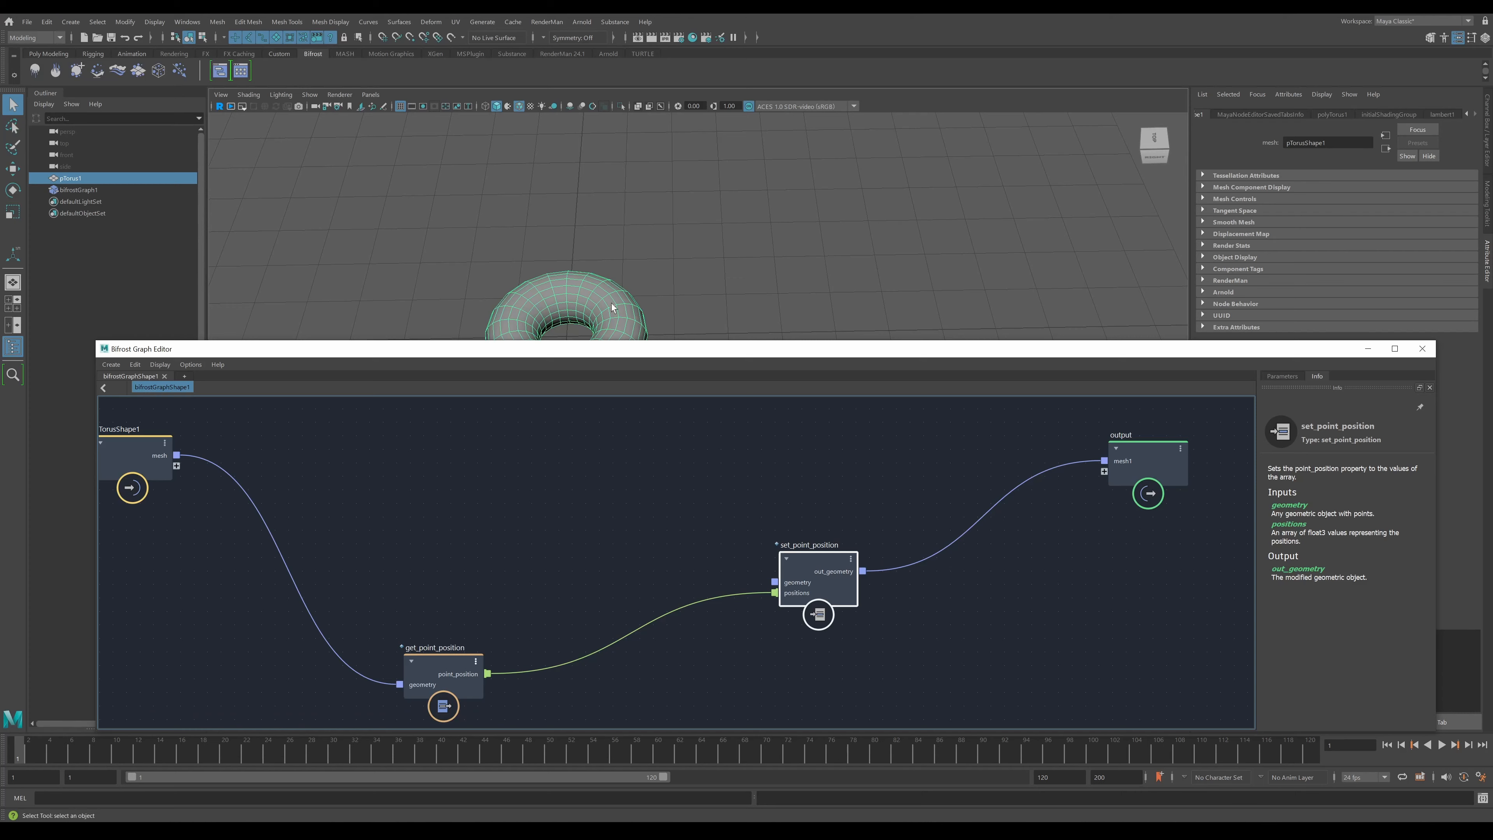
pyautogui.keyDown('alt'); pyautogui.moveTo(617, 305); pyautogui.dragTo(605, 240, button='middle'); pyautogui.keyUp('alt')
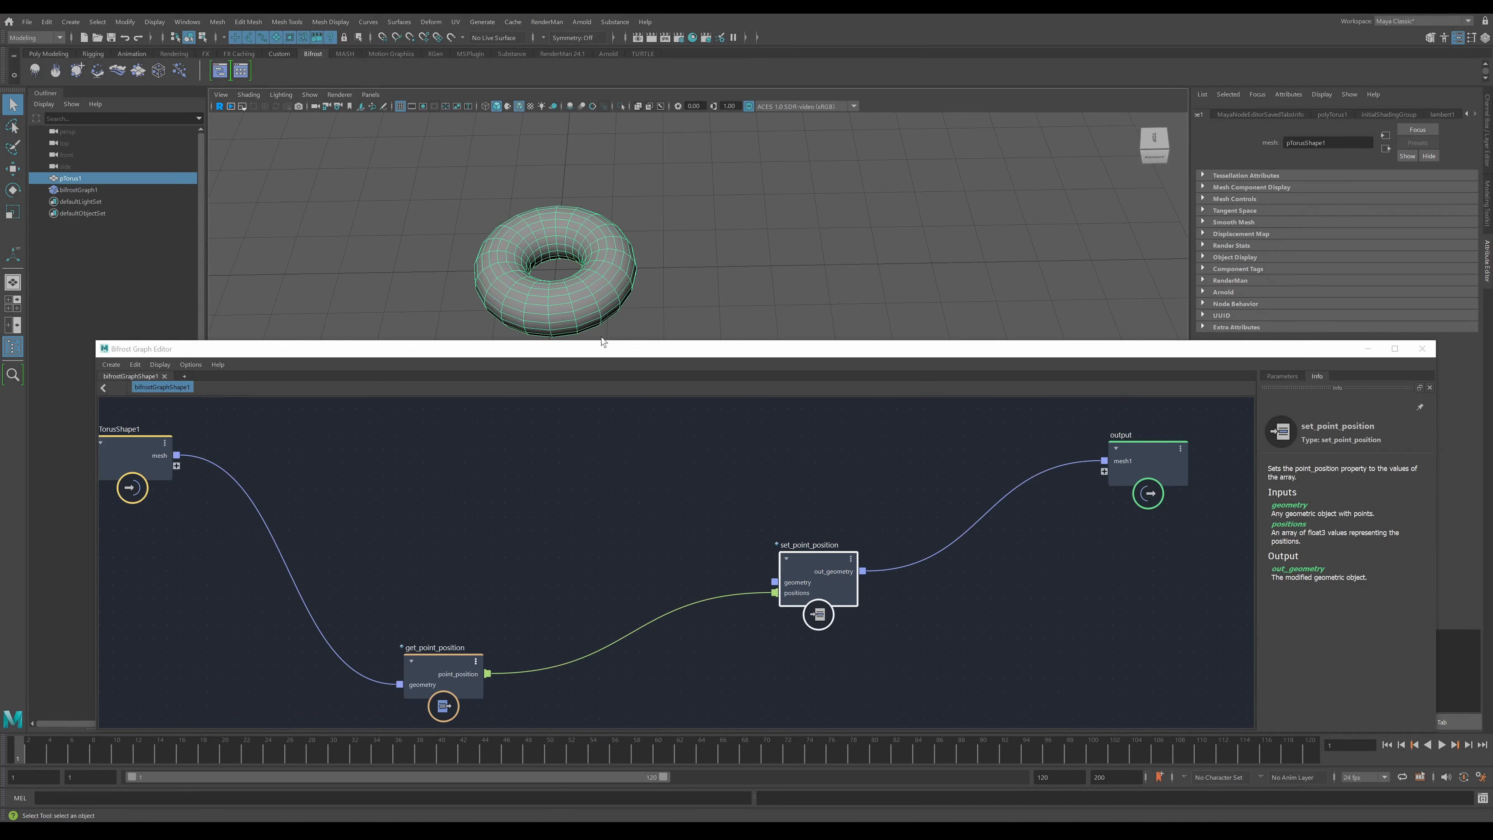
# - Connect pTorusShape1's mesh output to the geometry input of set_point_position, and raise set_point_position away from get_point_position
pyautogui.moveTo(183, 456)
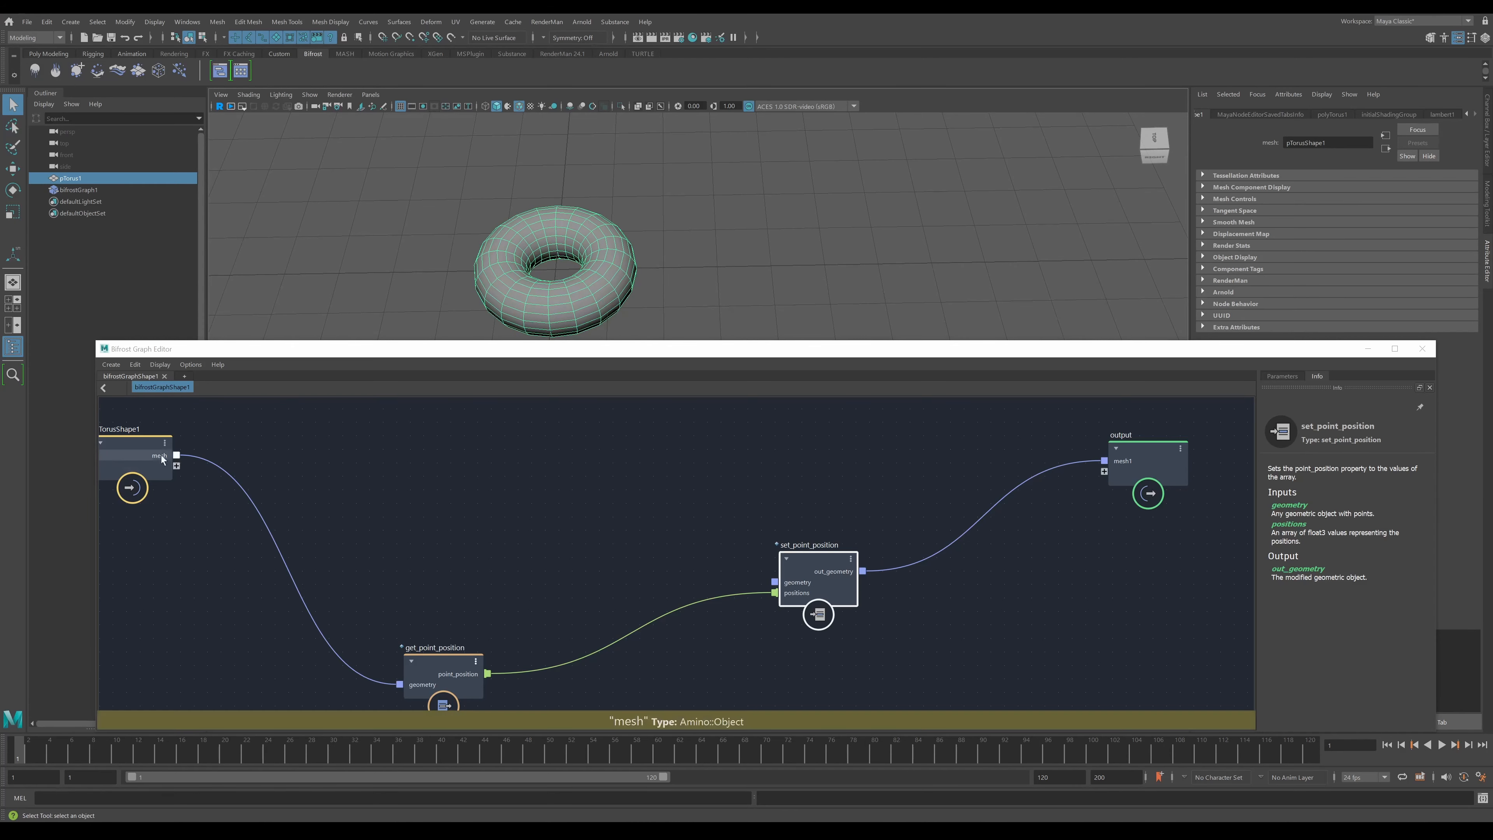
pyautogui.moveTo(184, 456); pyautogui.dragTo(775, 583)
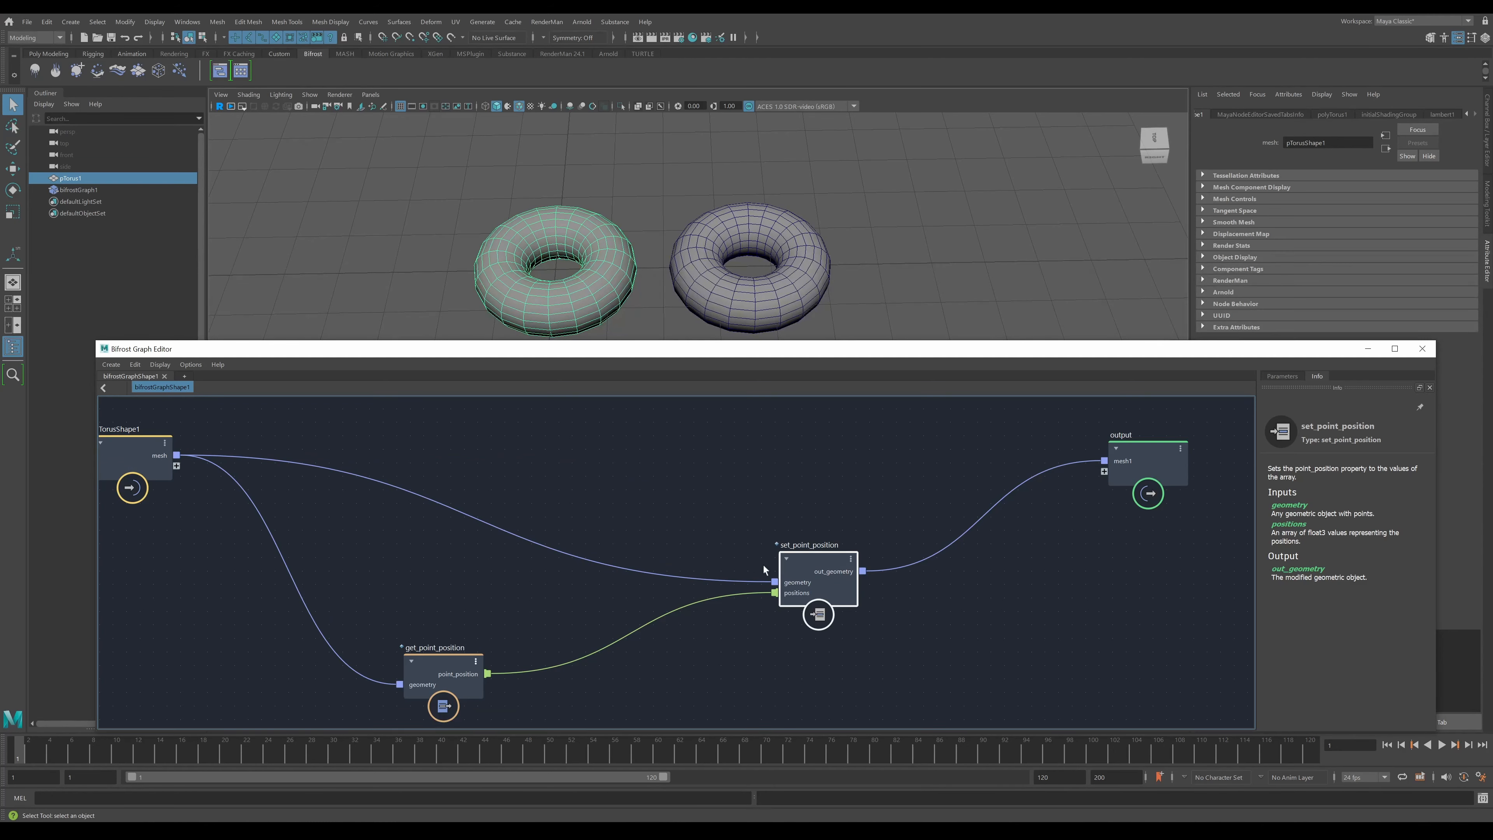
pyautogui.moveTo(796, 572); pyautogui.dragTo(867, 485)
pyautogui.moveTo(448, 664); pyautogui.dragTo(470, 647)
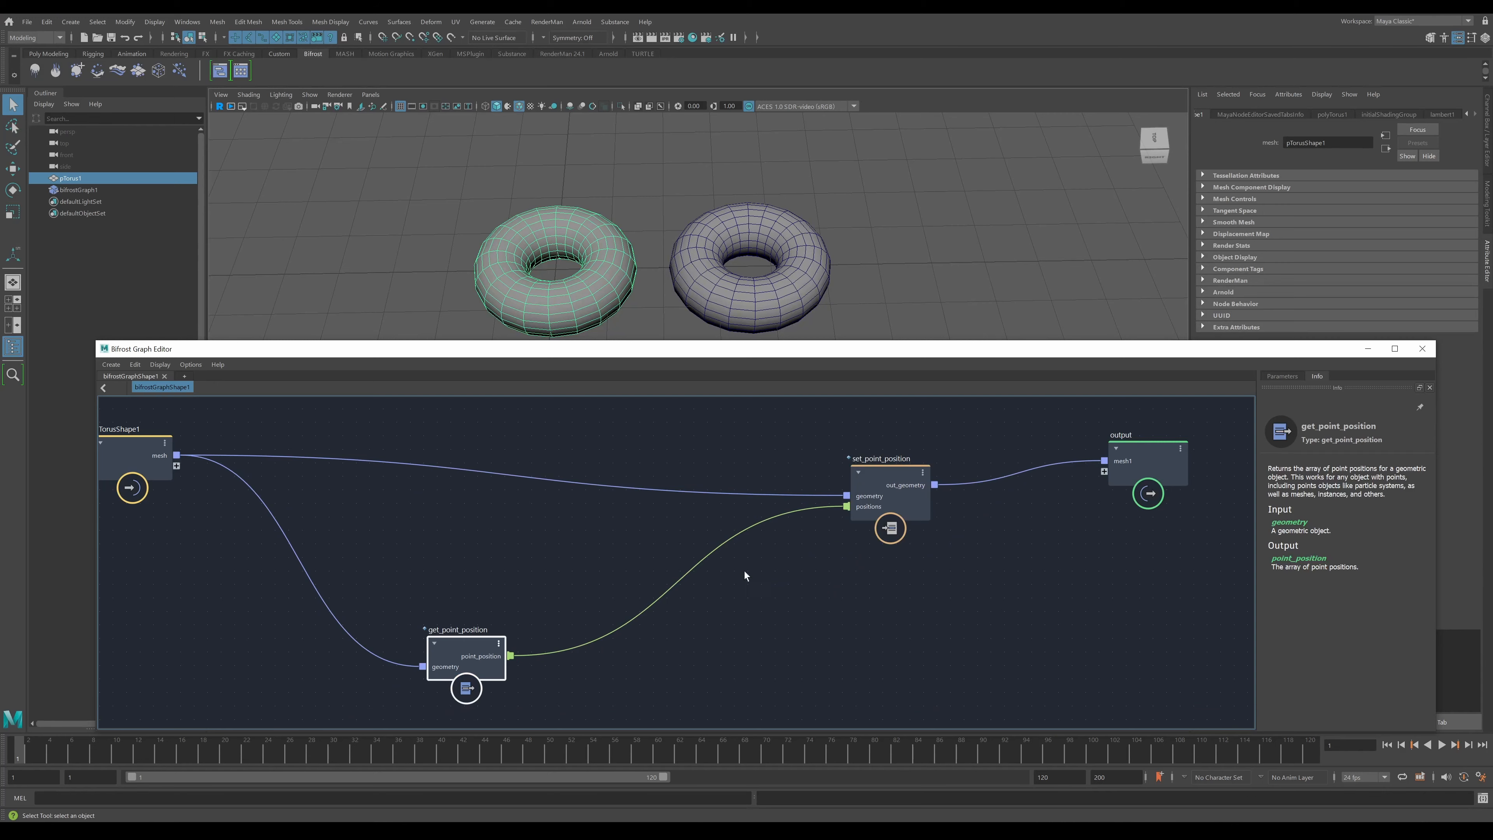
# - Tidy the graph layout by nudging the pTorusShape1, get_point_position, set_point_position and output nodes
pyautogui.moveTo(817, 611); pyautogui.dragTo(853, 621, button='middle')
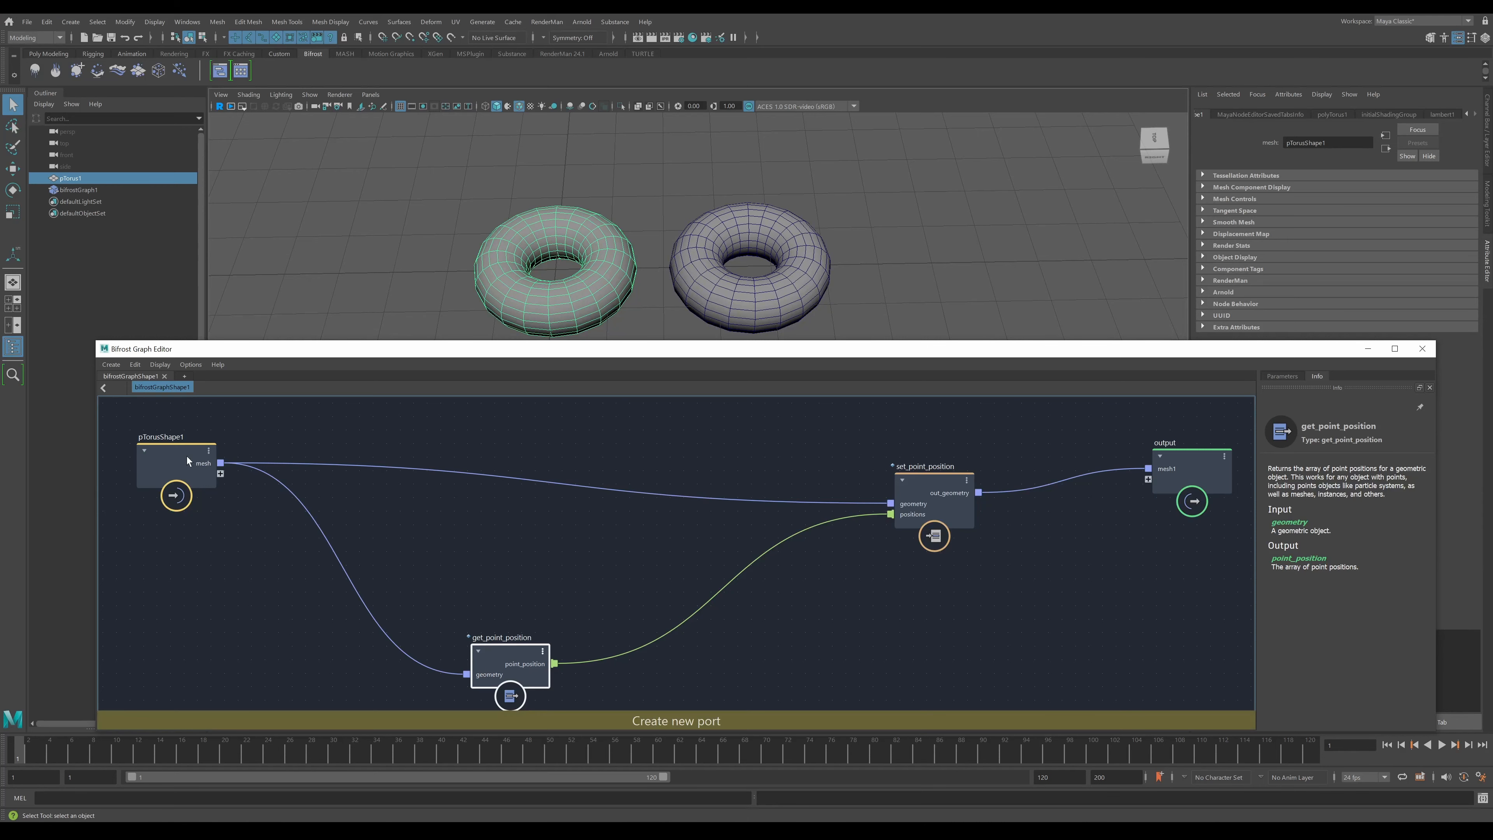
pyautogui.moveTo(188, 461); pyautogui.dragTo(174, 452)
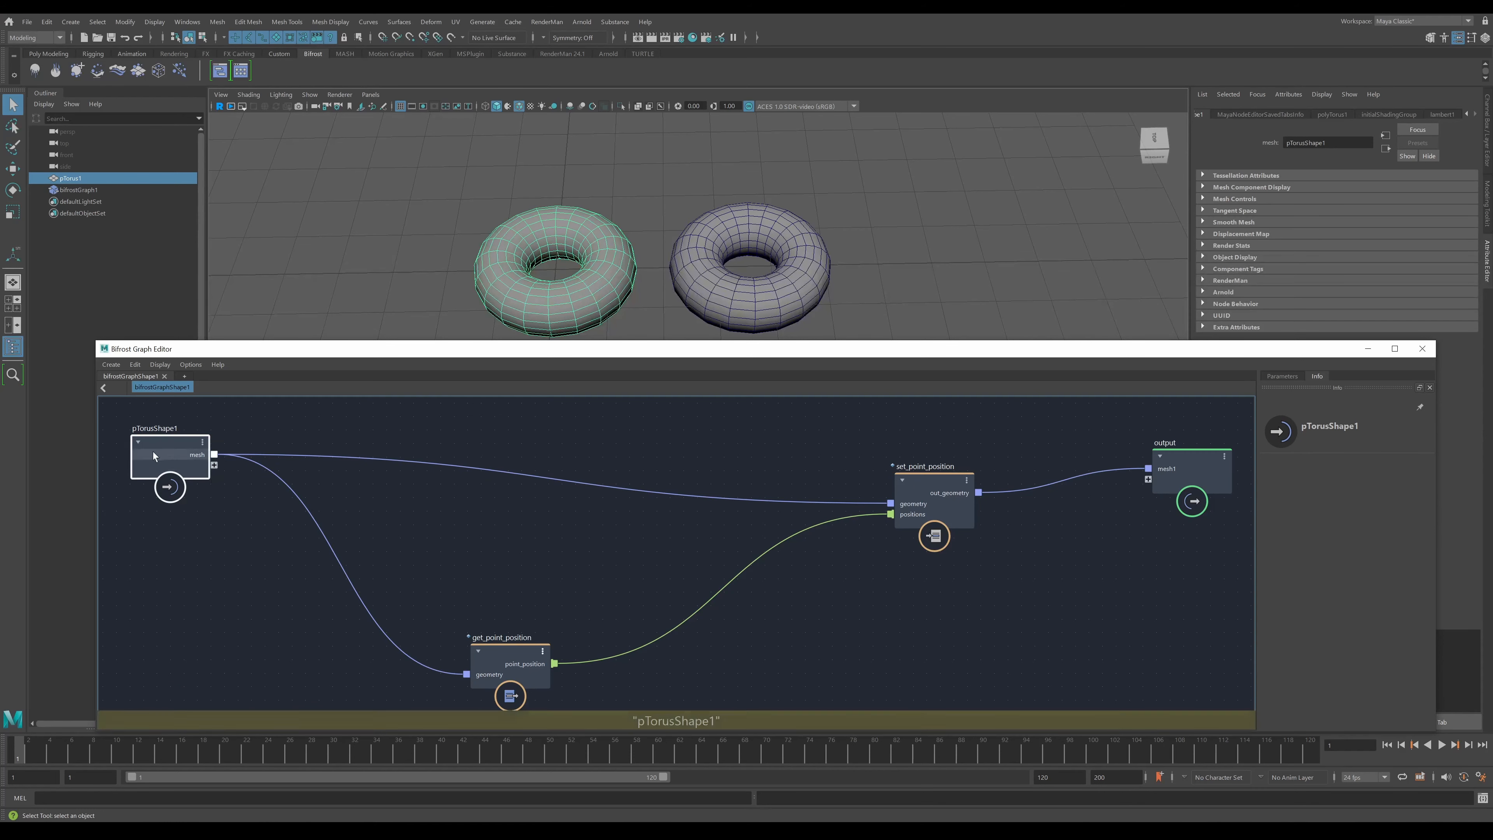
pyautogui.moveTo(160, 447); pyautogui.dragTo(163, 451)
pyautogui.moveTo(489, 651); pyautogui.dragTo(470, 657)
pyautogui.moveTo(923, 486); pyautogui.dragTo(935, 496)
pyautogui.moveTo(1197, 469)
pyautogui.mouseDown()
pyautogui.moveTo(1179, 481)
pyautogui.moveTo(1197, 483)
pyautogui.mouseUp()
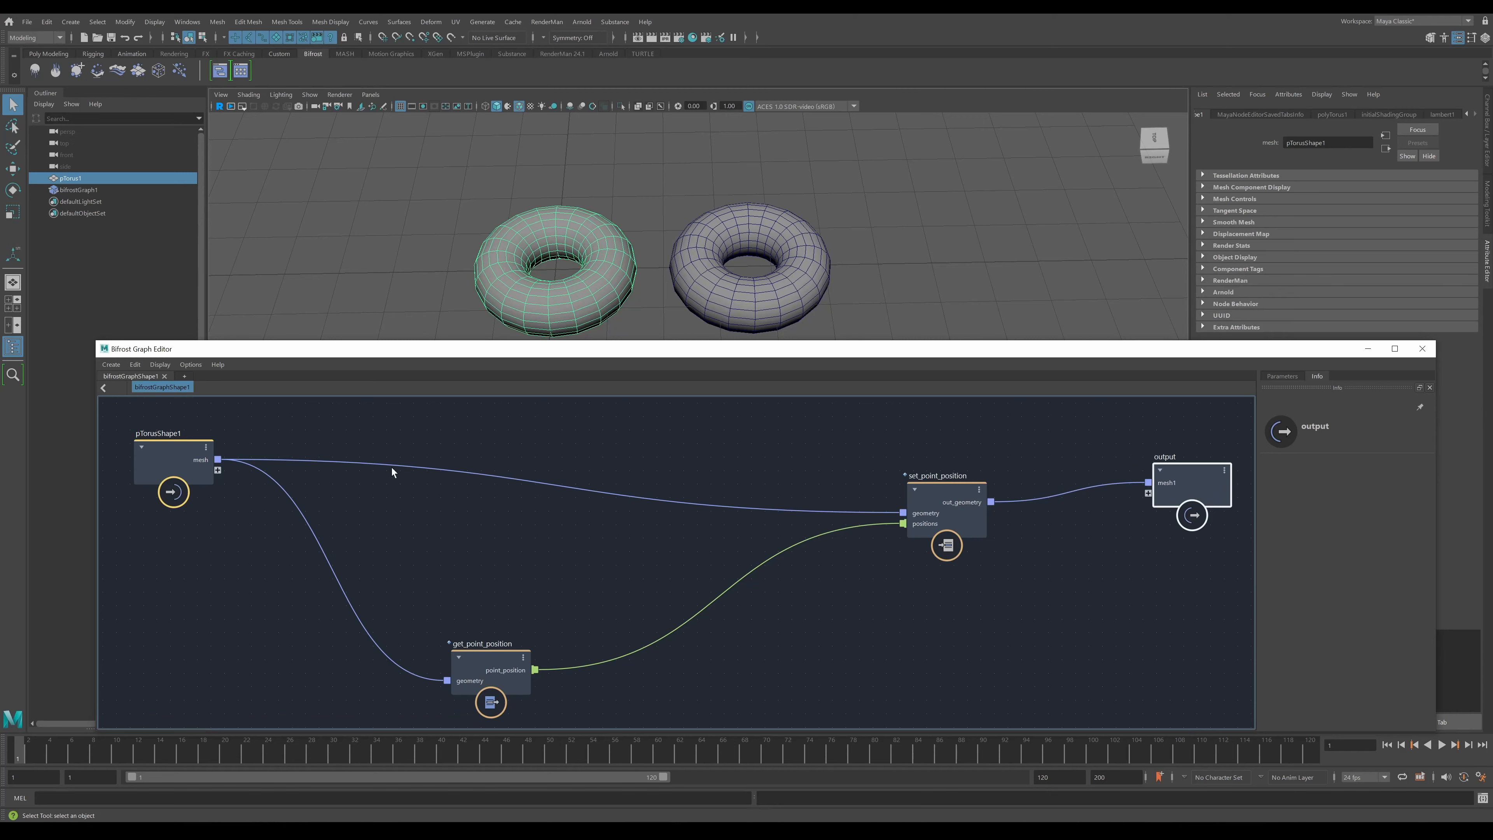
# - Place pTorusShape1 and get_point_position closer together, nudge set_point_position up, and lower the graph editor window to uncover the viewport
pyautogui.moveTo(179, 467); pyautogui.dragTo(221, 475)
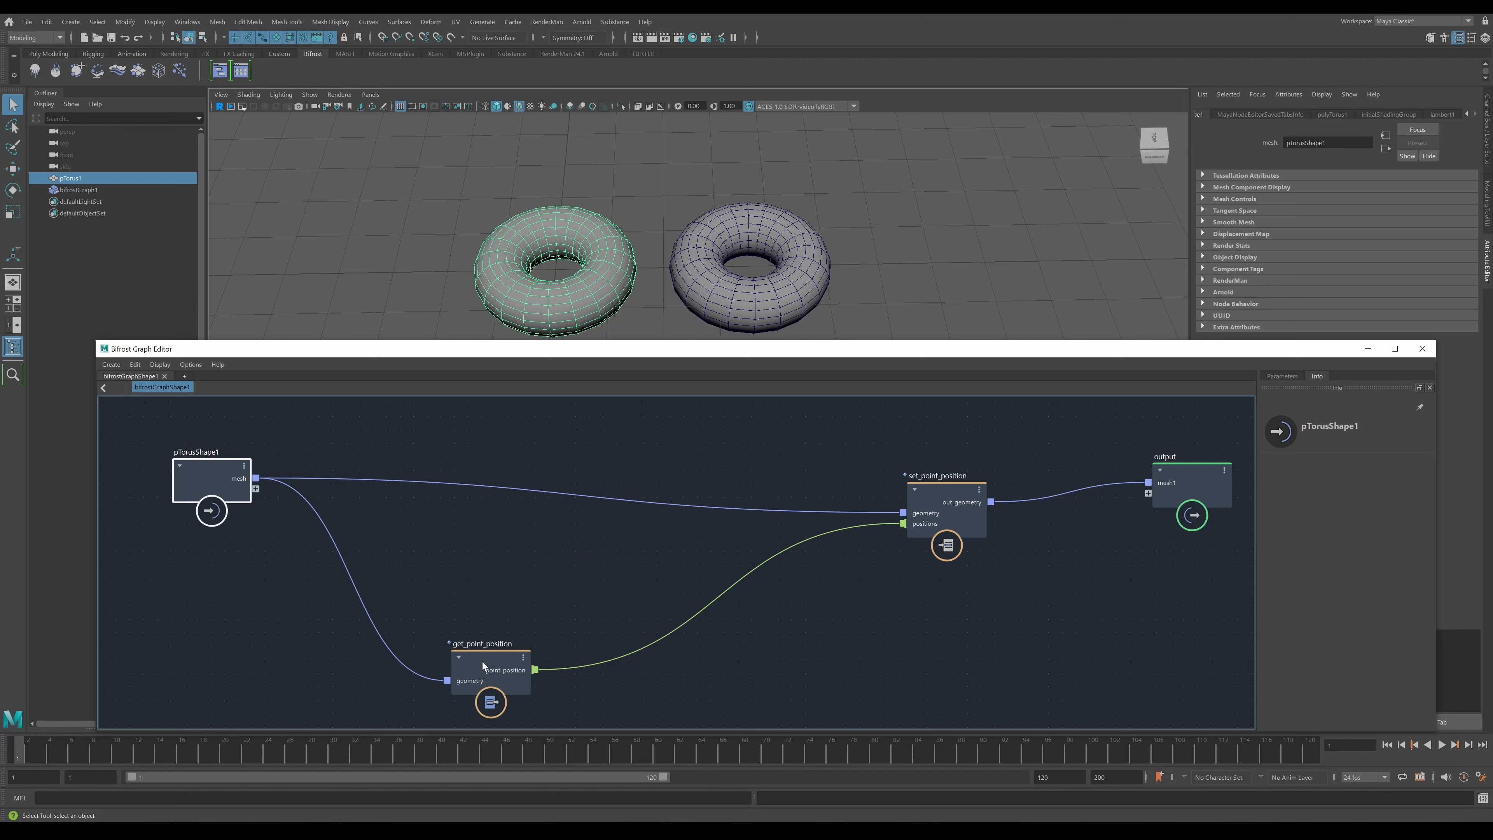
pyautogui.moveTo(483, 662); pyautogui.dragTo(385, 649)
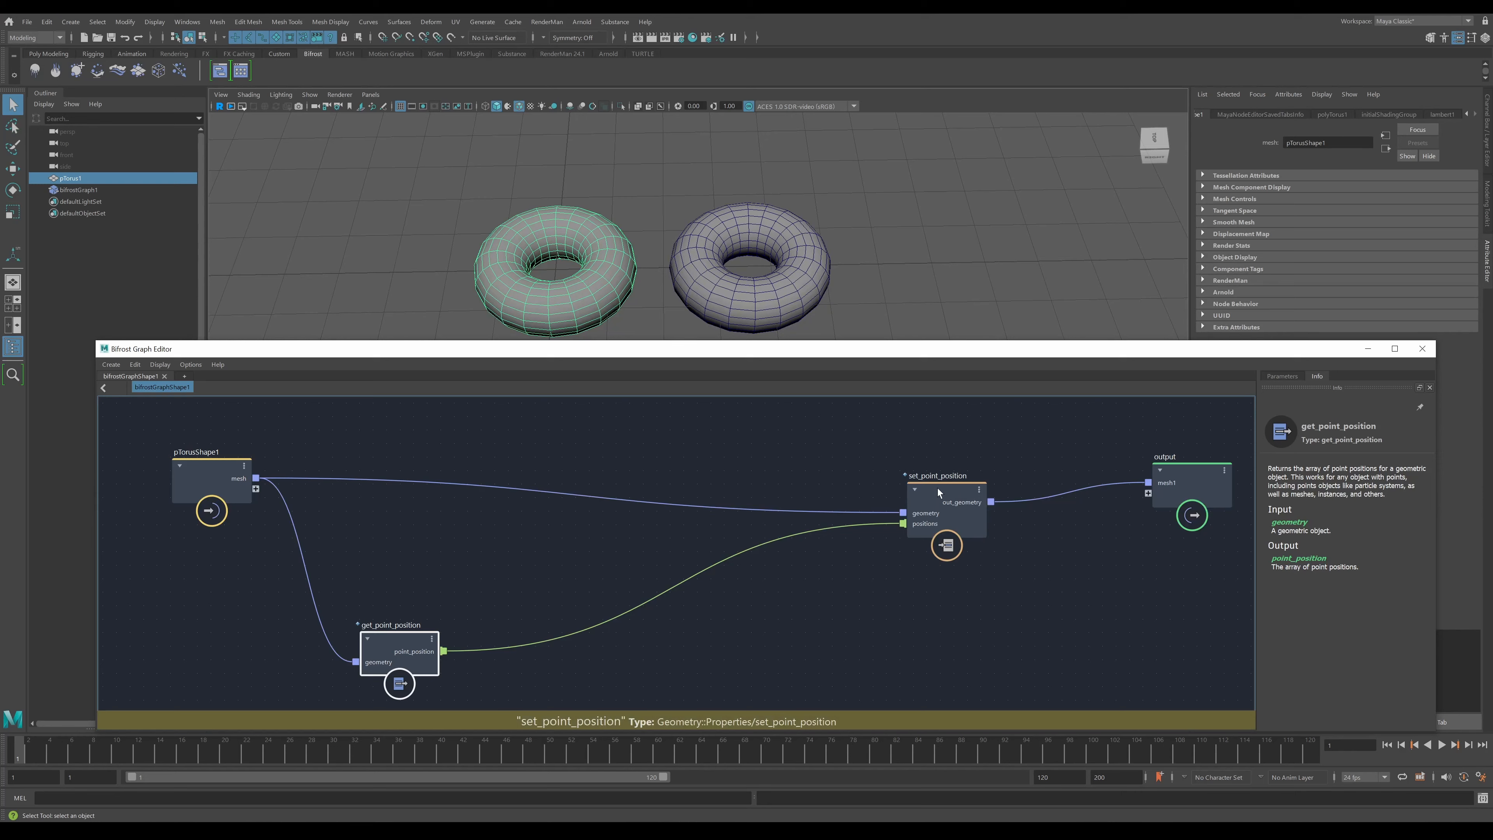
pyautogui.moveTo(937, 493); pyautogui.dragTo(939, 484)
pyautogui.moveTo(835, 348); pyautogui.dragTo(813, 414)
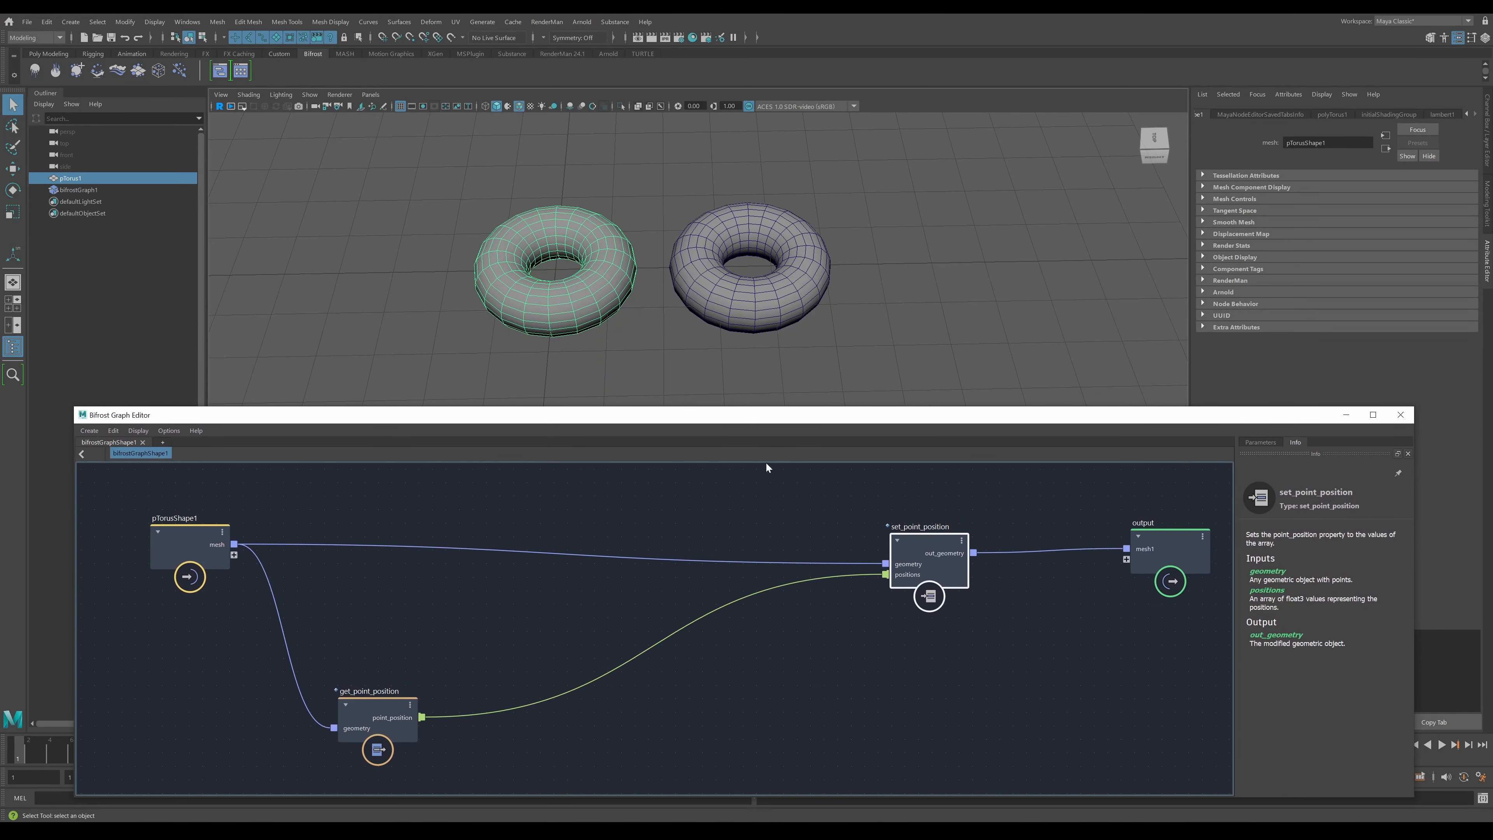
# - Select the Bifrost-generated torus in the viewport and show its transform channels
pyautogui.click(778, 301)
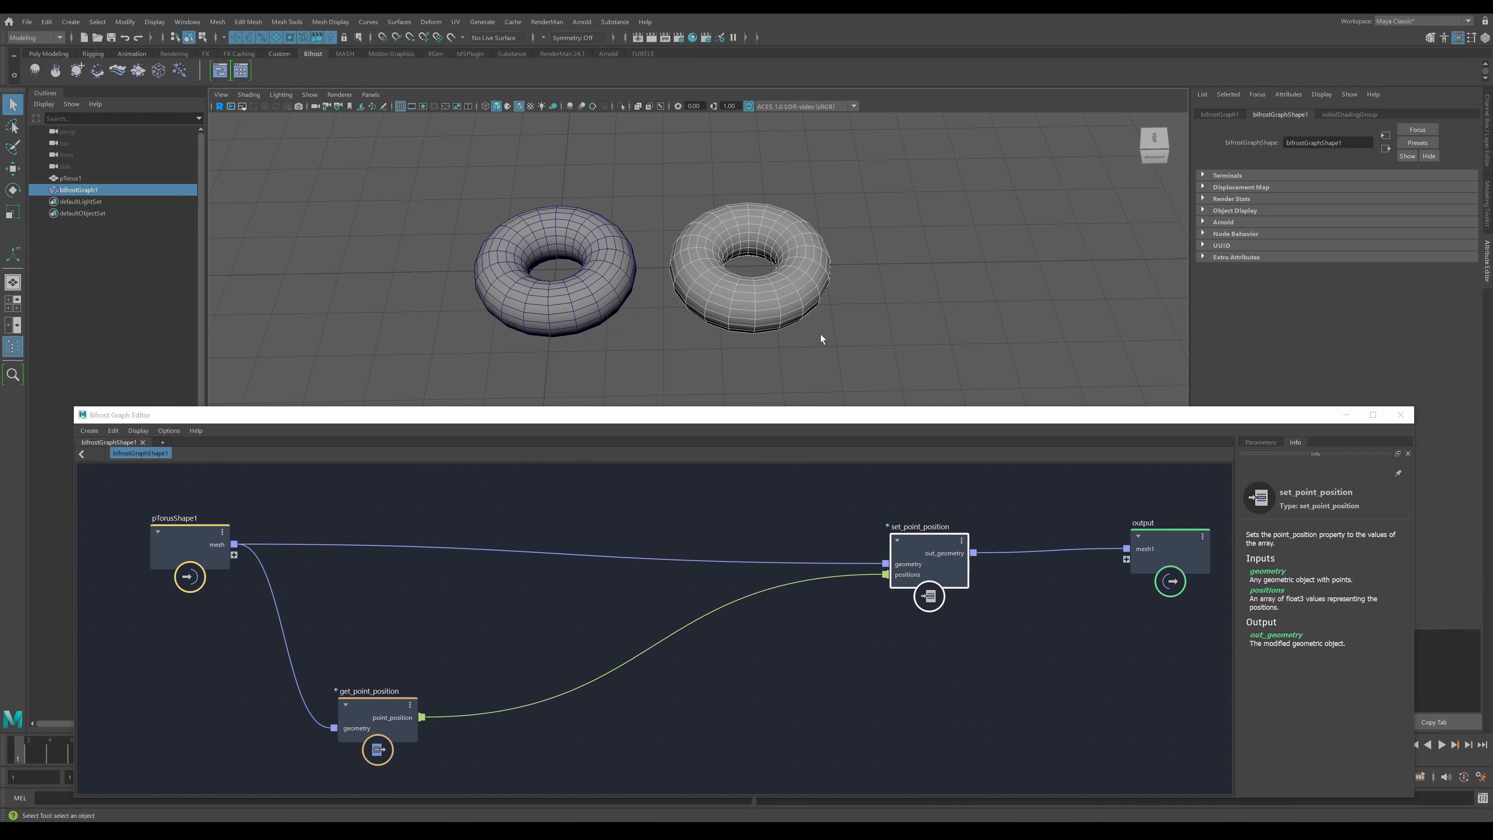
pyautogui.keyDown('alt'); pyautogui.moveTo(860, 323); pyautogui.dragTo(824, 328); pyautogui.keyUp('alt')
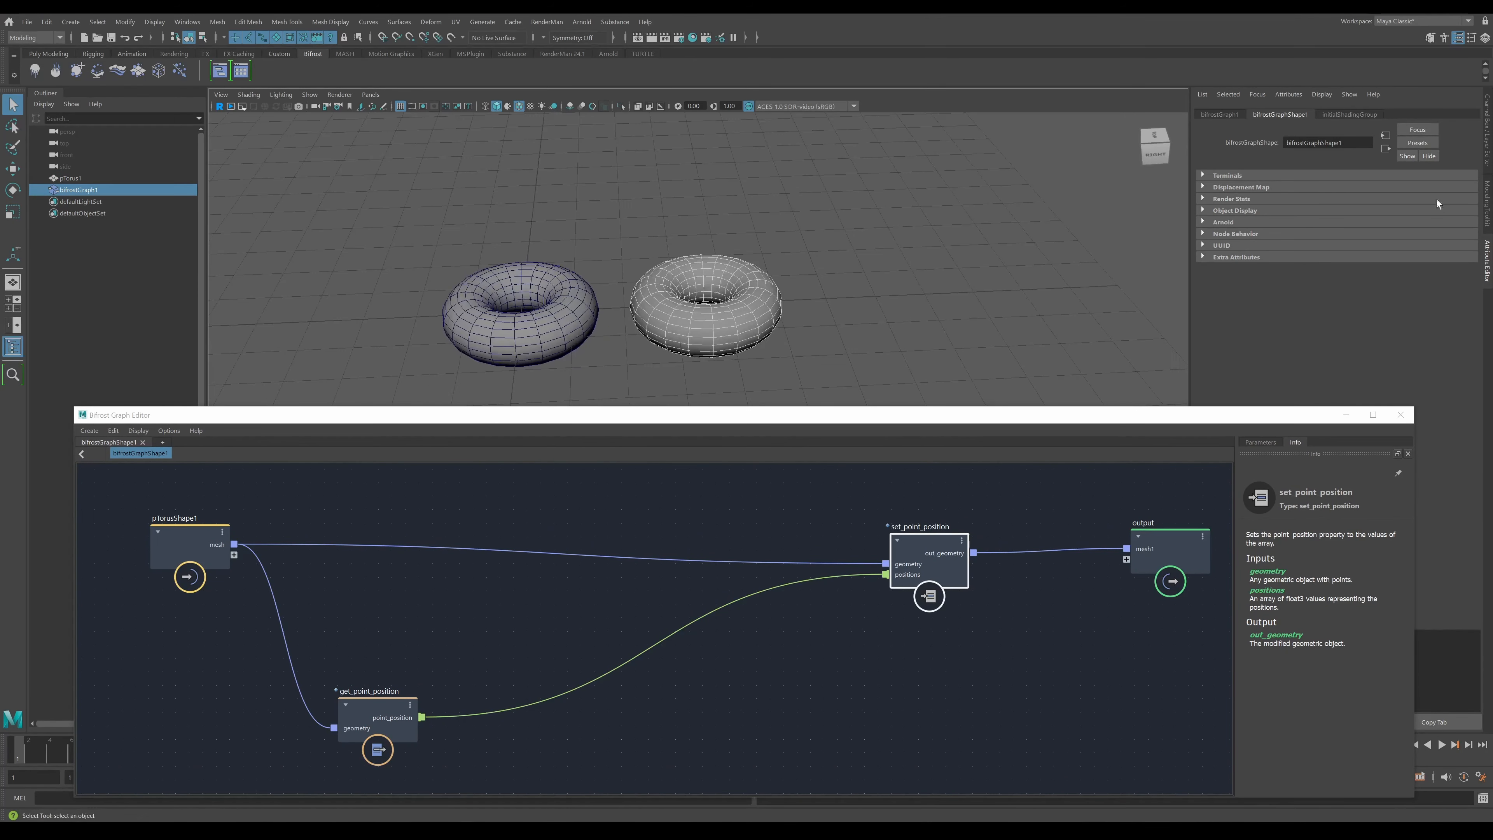
pyautogui.click(1489, 145)
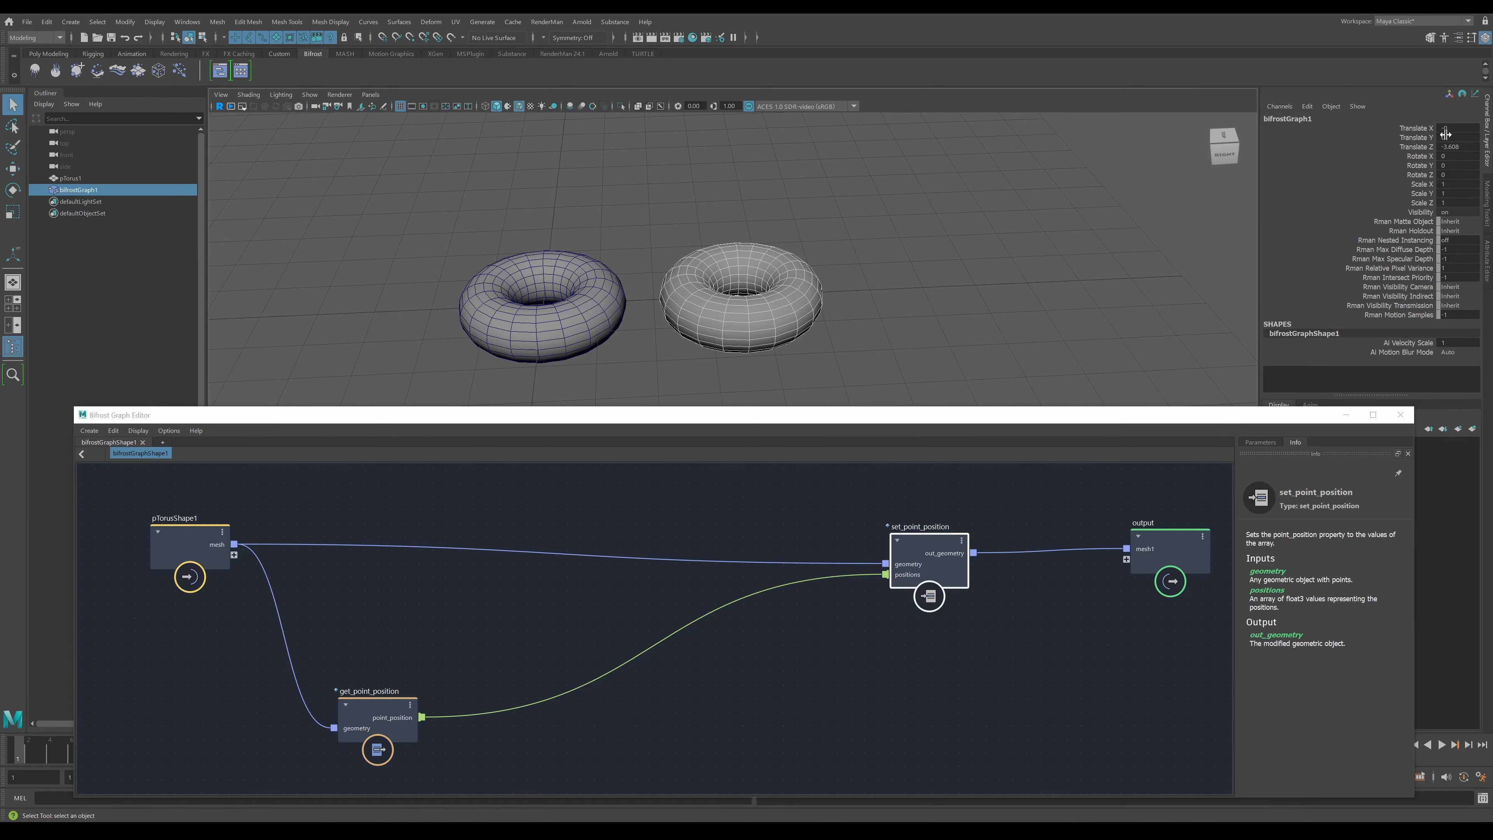
pyautogui.scroll(-1, 927, 272)
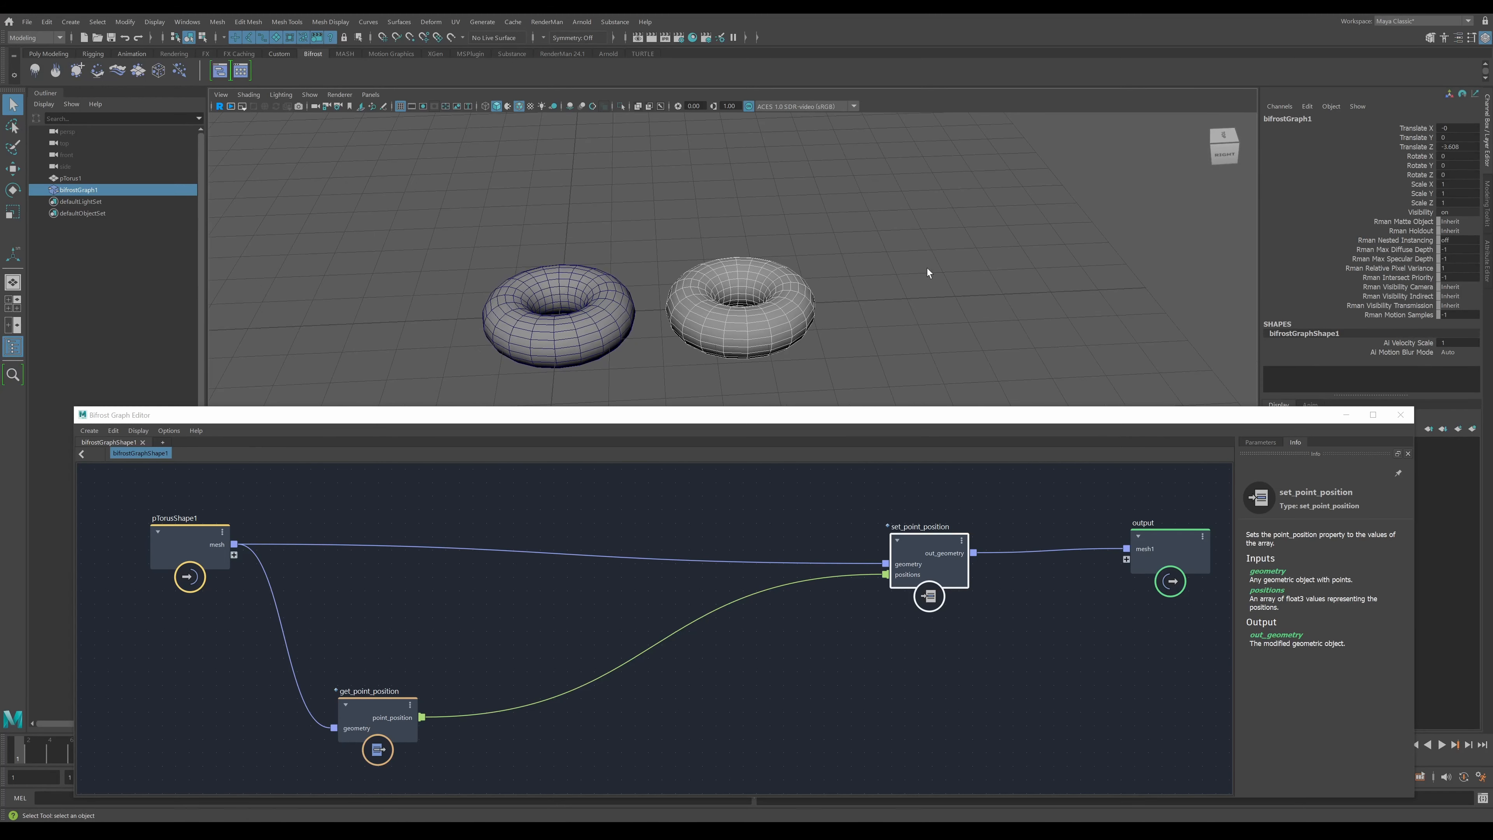
# - Test moving bifrostGraph1 by setting its Translate Y to 2 and back to 0
pyautogui.click(1457, 137)
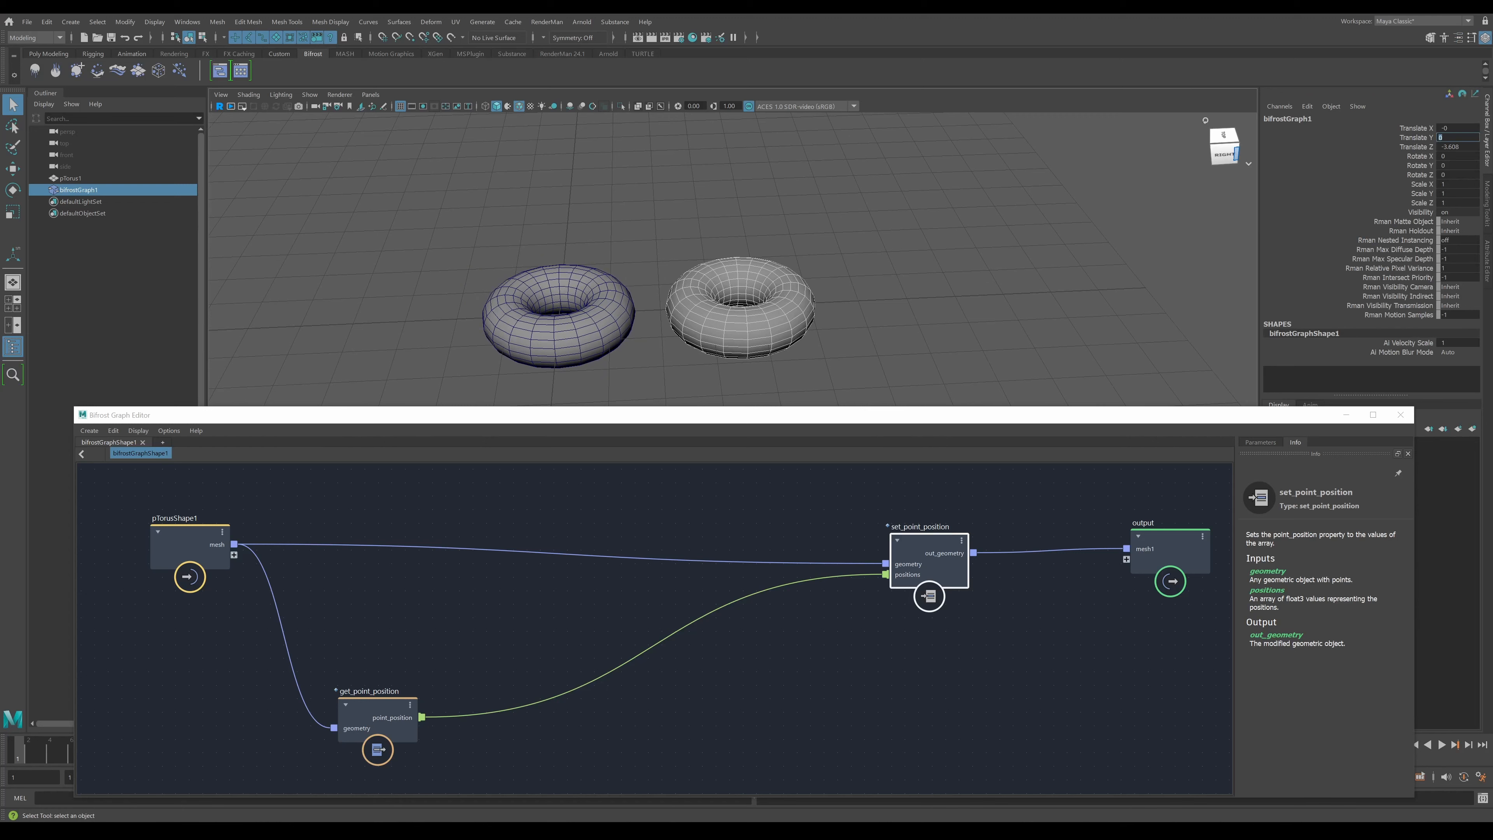
pyautogui.write('2')
pyautogui.press('Return')
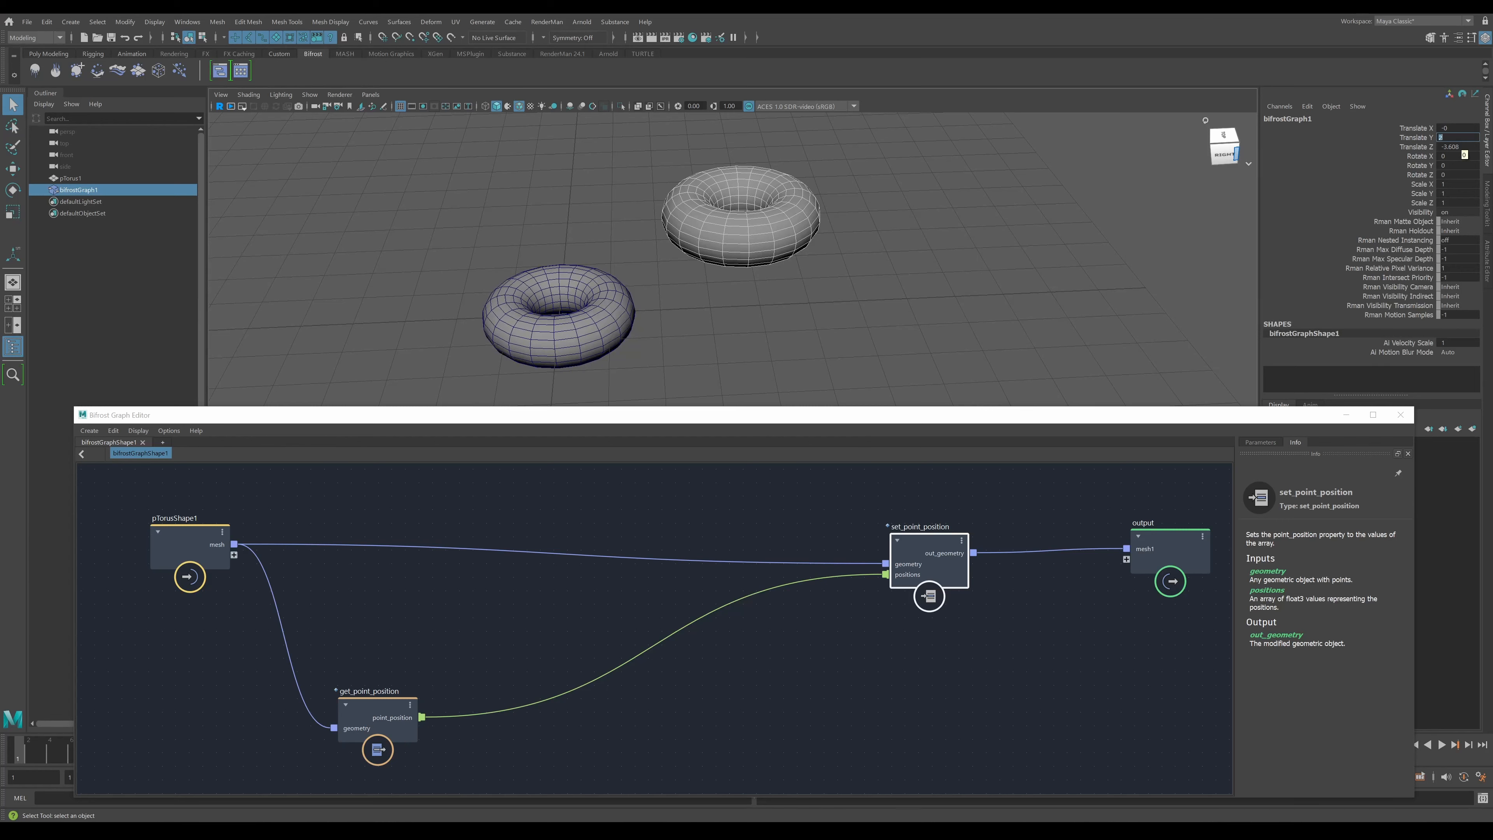
pyautogui.write('0')
pyautogui.press('Return')
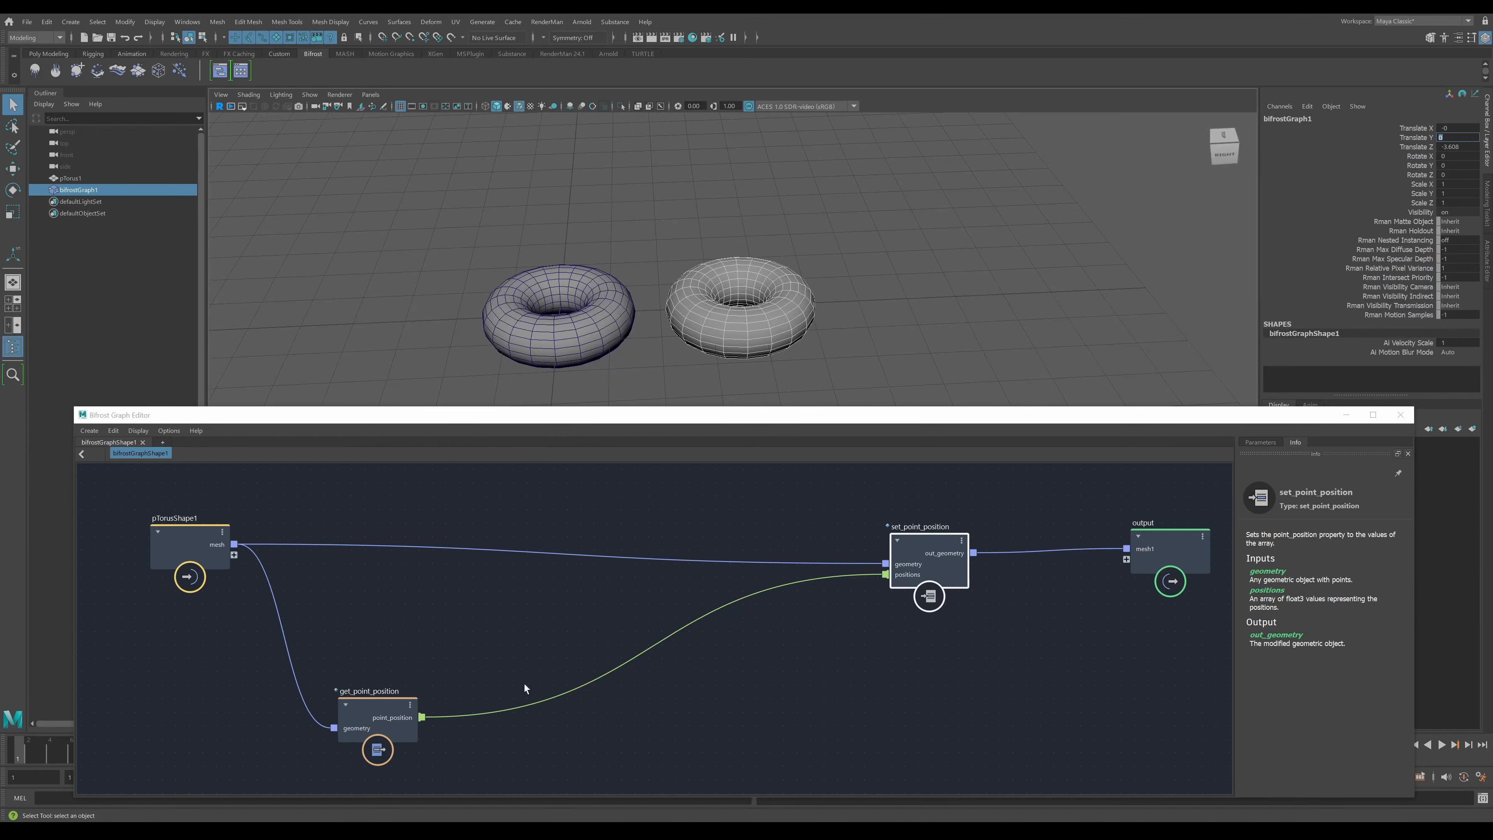
# - Look over the options of the point_position connection and browse the Core node categories, including Math and String
pyautogui.rightClick(617, 671)
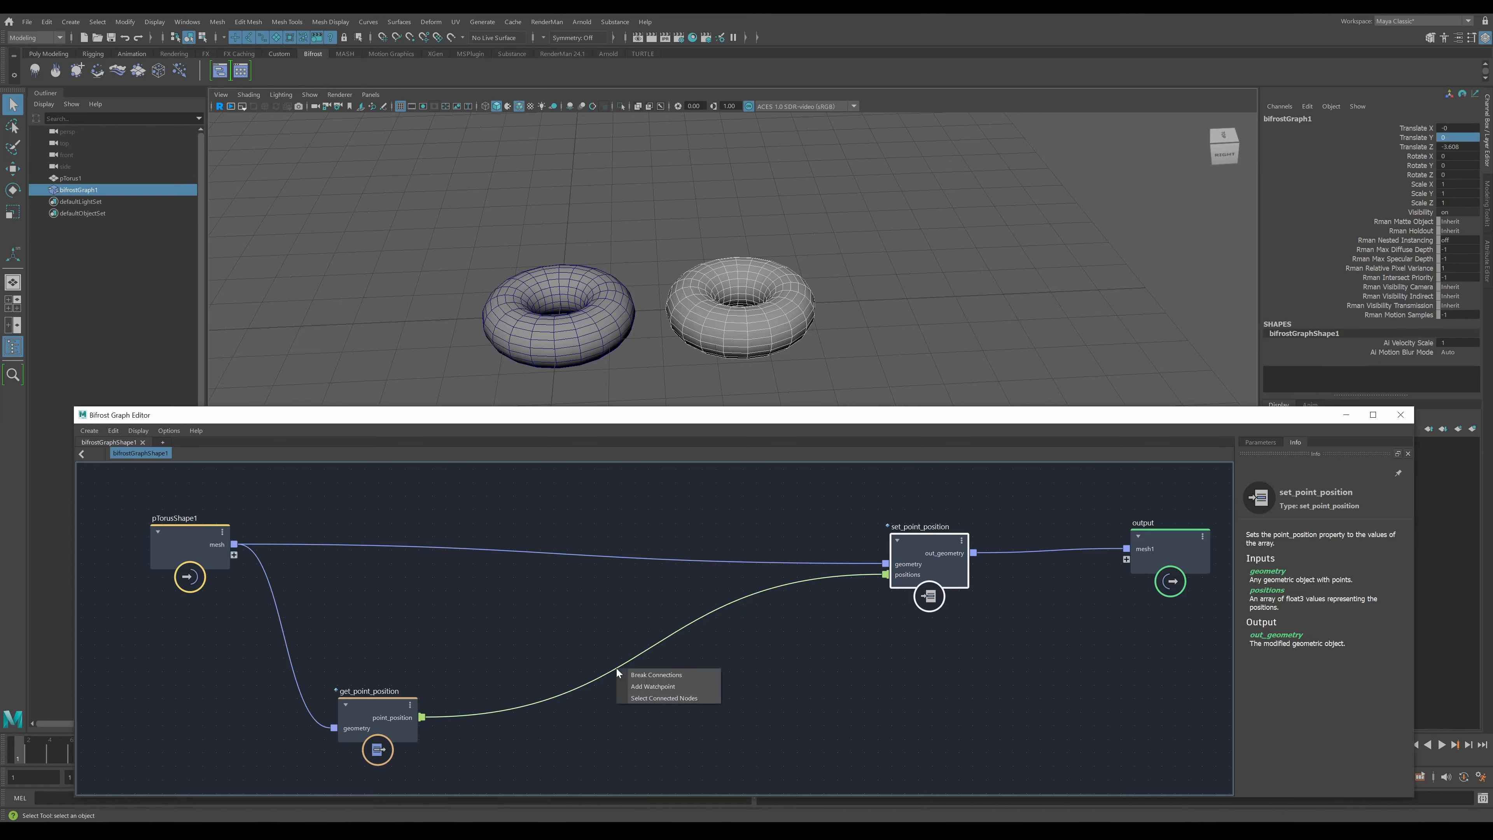
pyautogui.click(642, 687)
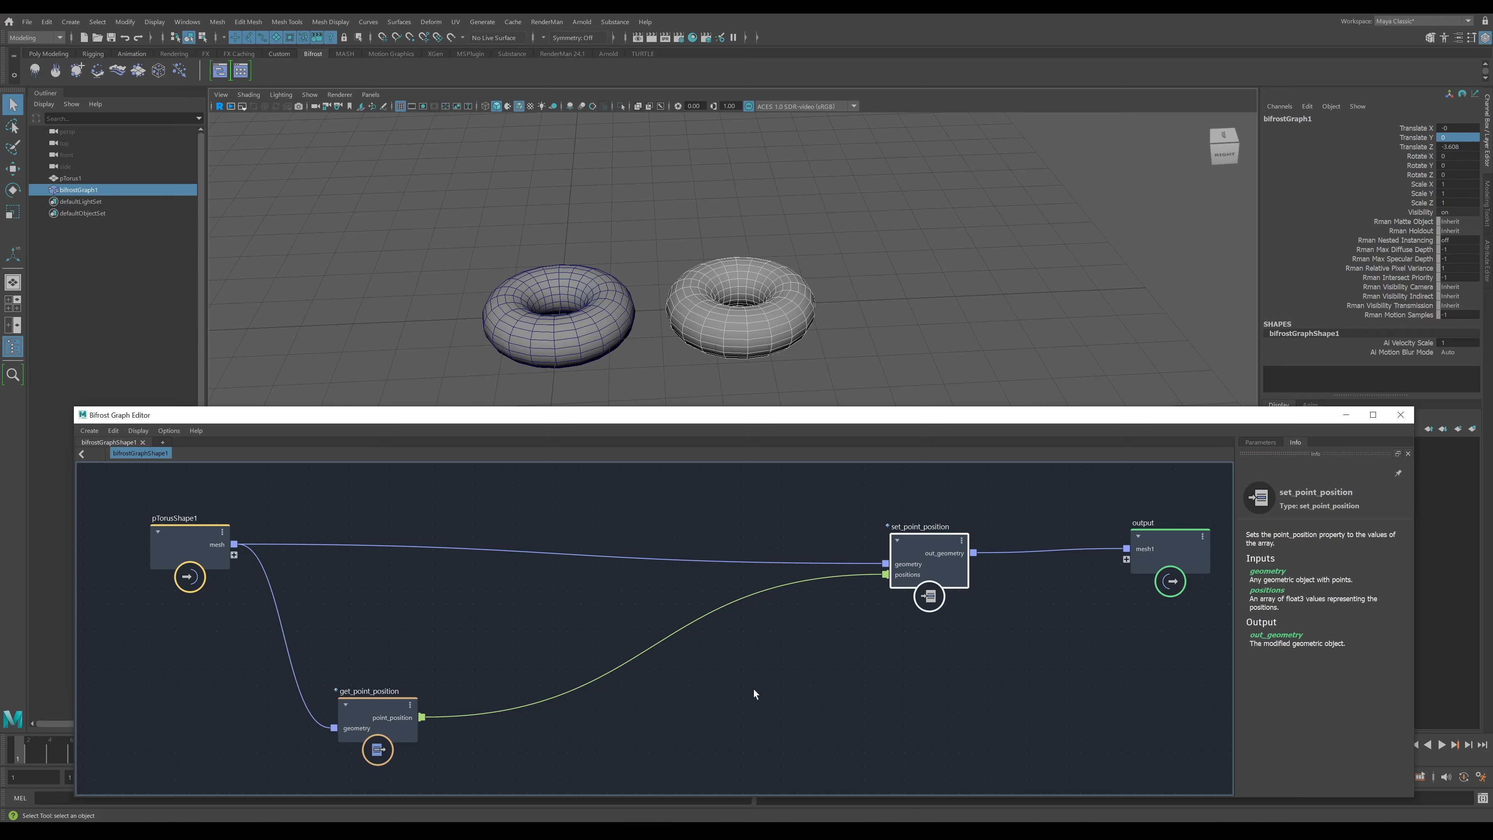
pyautogui.moveTo(753, 688); pyautogui.dragTo(759, 650, button='middle')
pyautogui.scroll(-2, 761, 650)
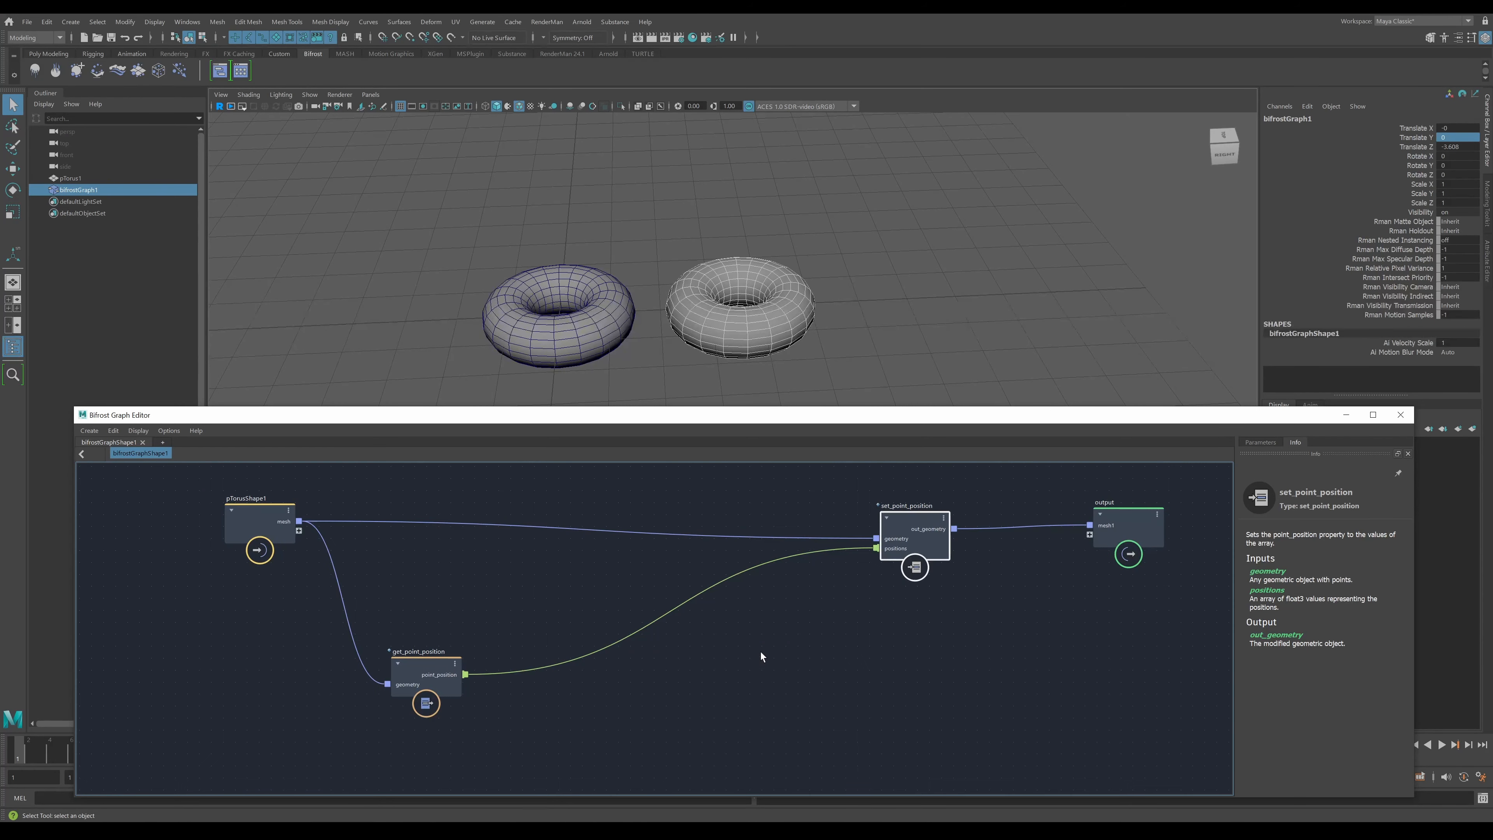
pyautogui.press('Tab')
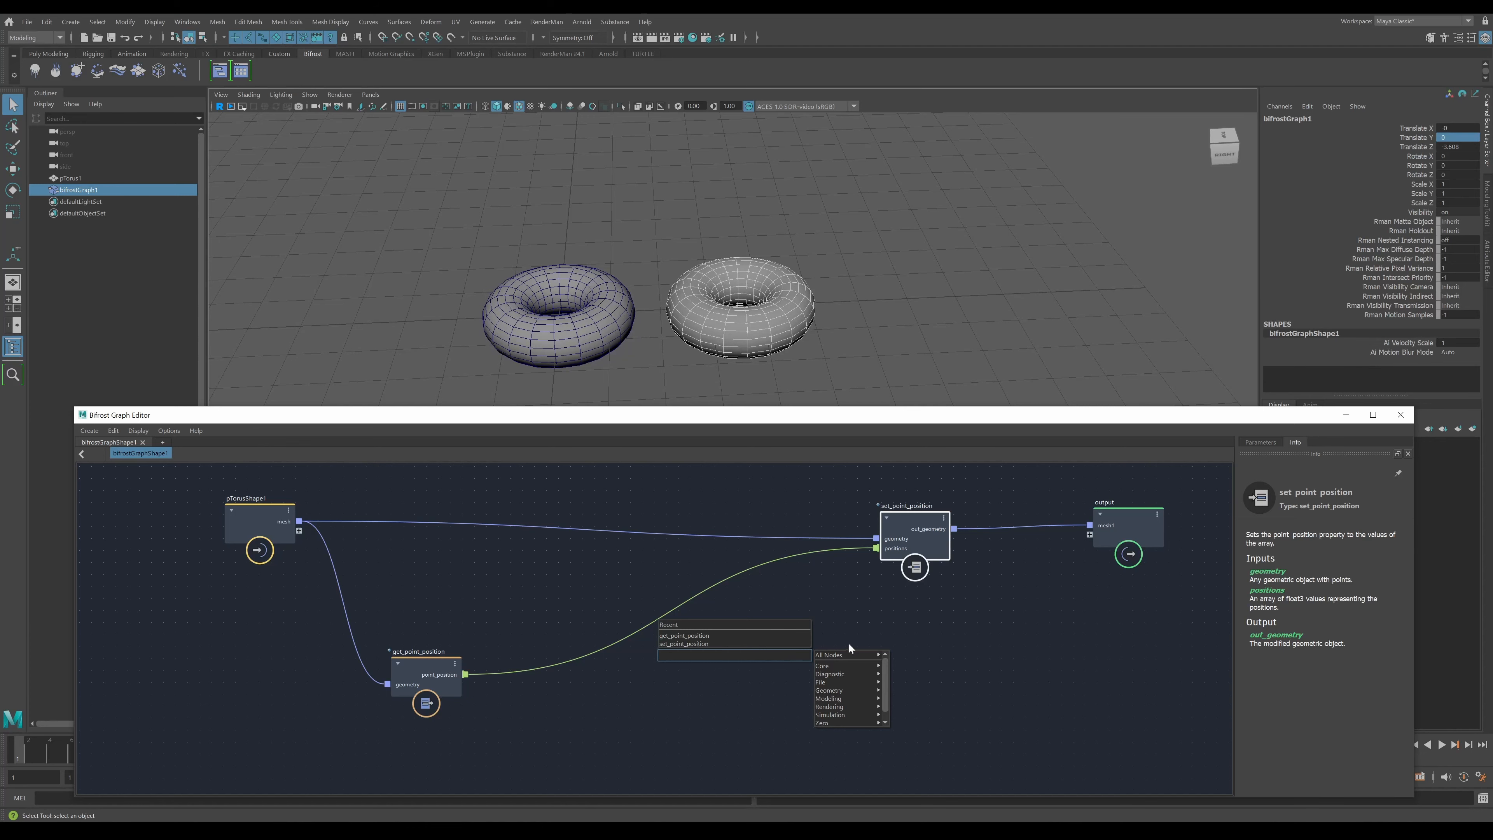
pyautogui.moveTo(850, 663)
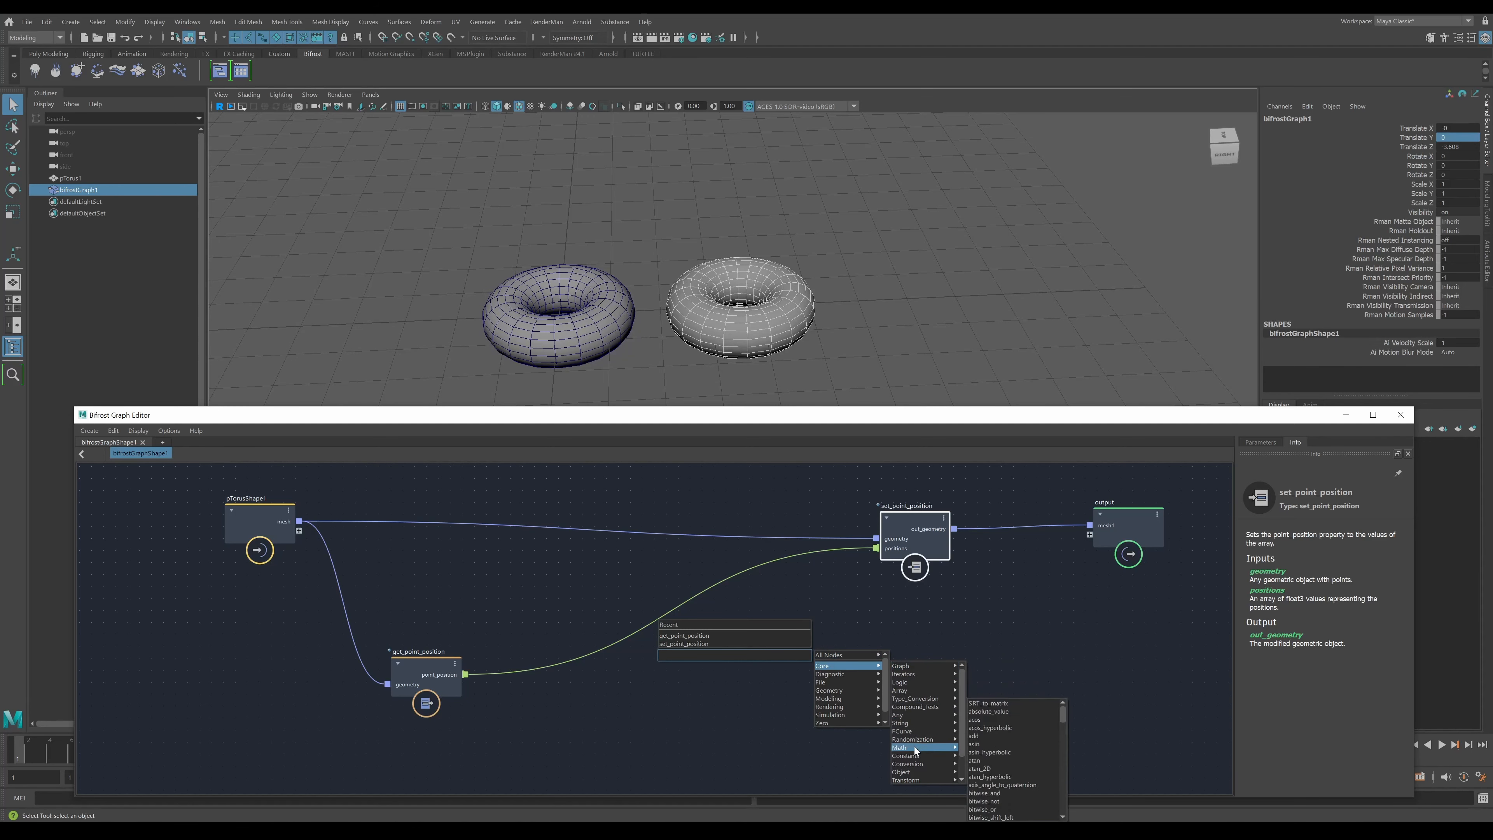
pyautogui.moveTo(914, 748)
pyautogui.scroll(-4, 992, 741)
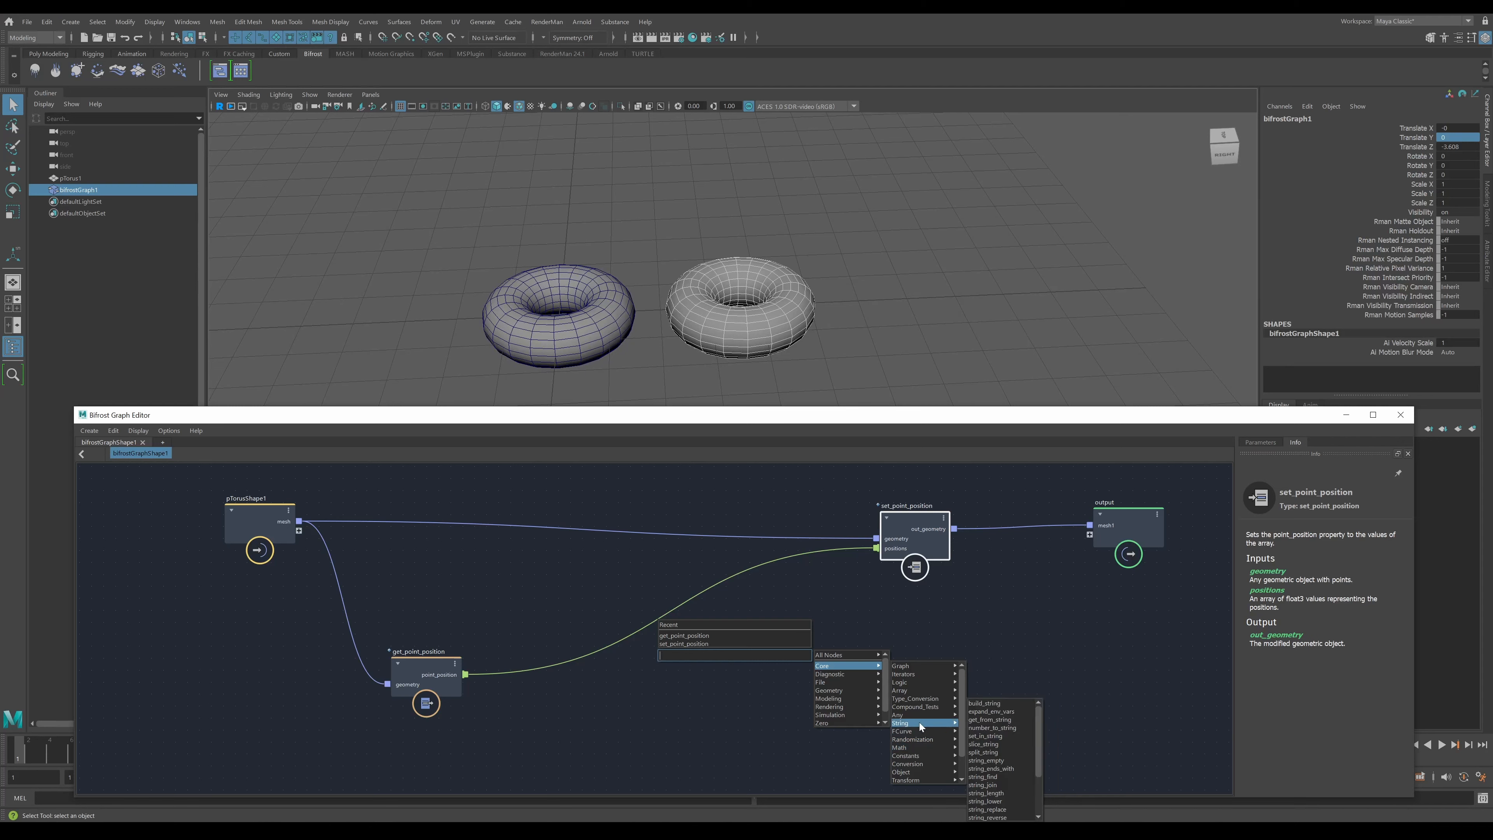
pyautogui.moveTo(917, 682)
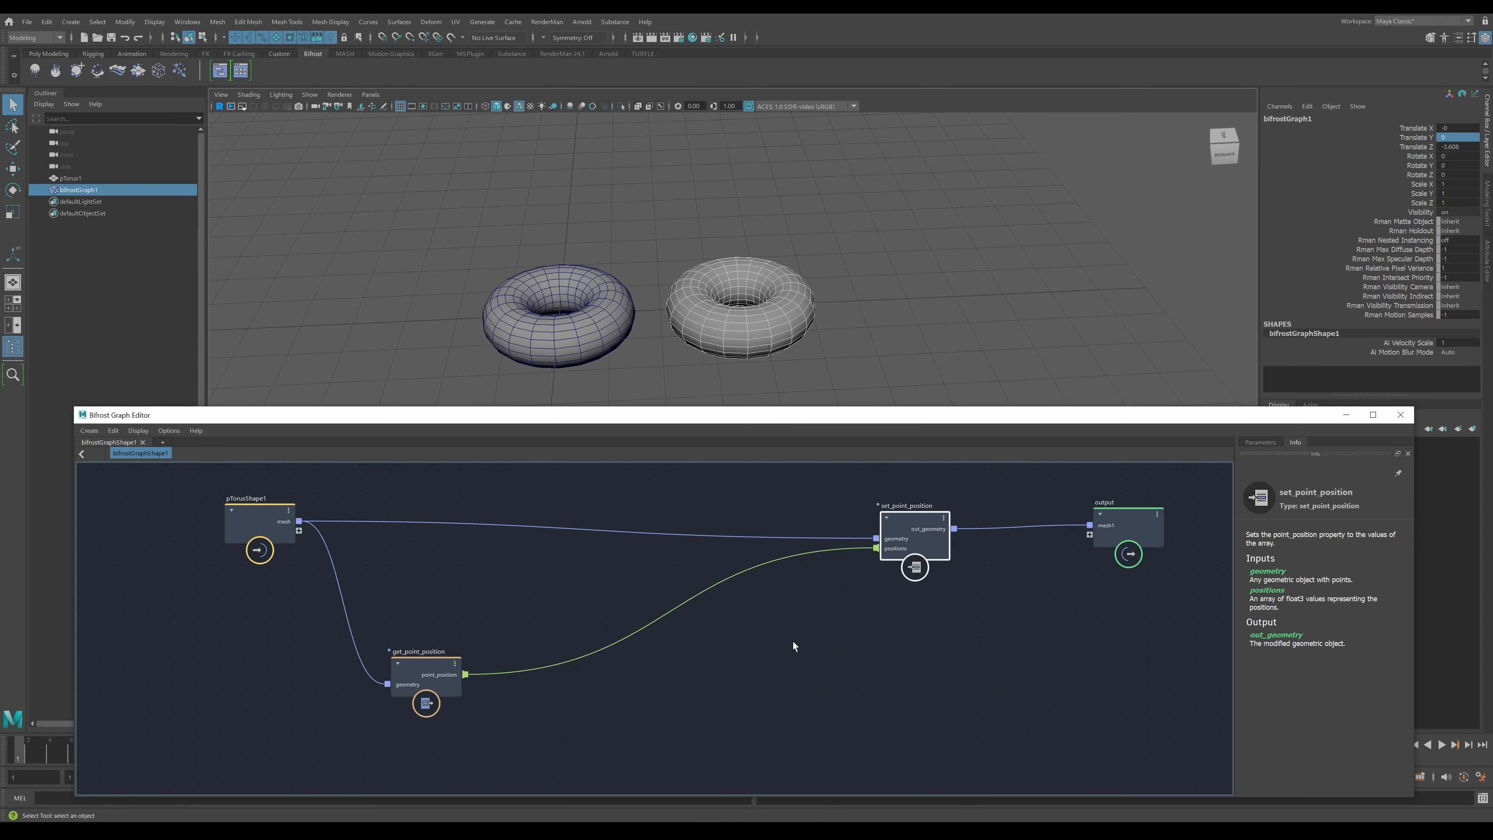
pyautogui.click(827, 651)
# - Search the graph's node list for math nodes and for multiply nodes using "mul"
pyautogui.press('Tab')
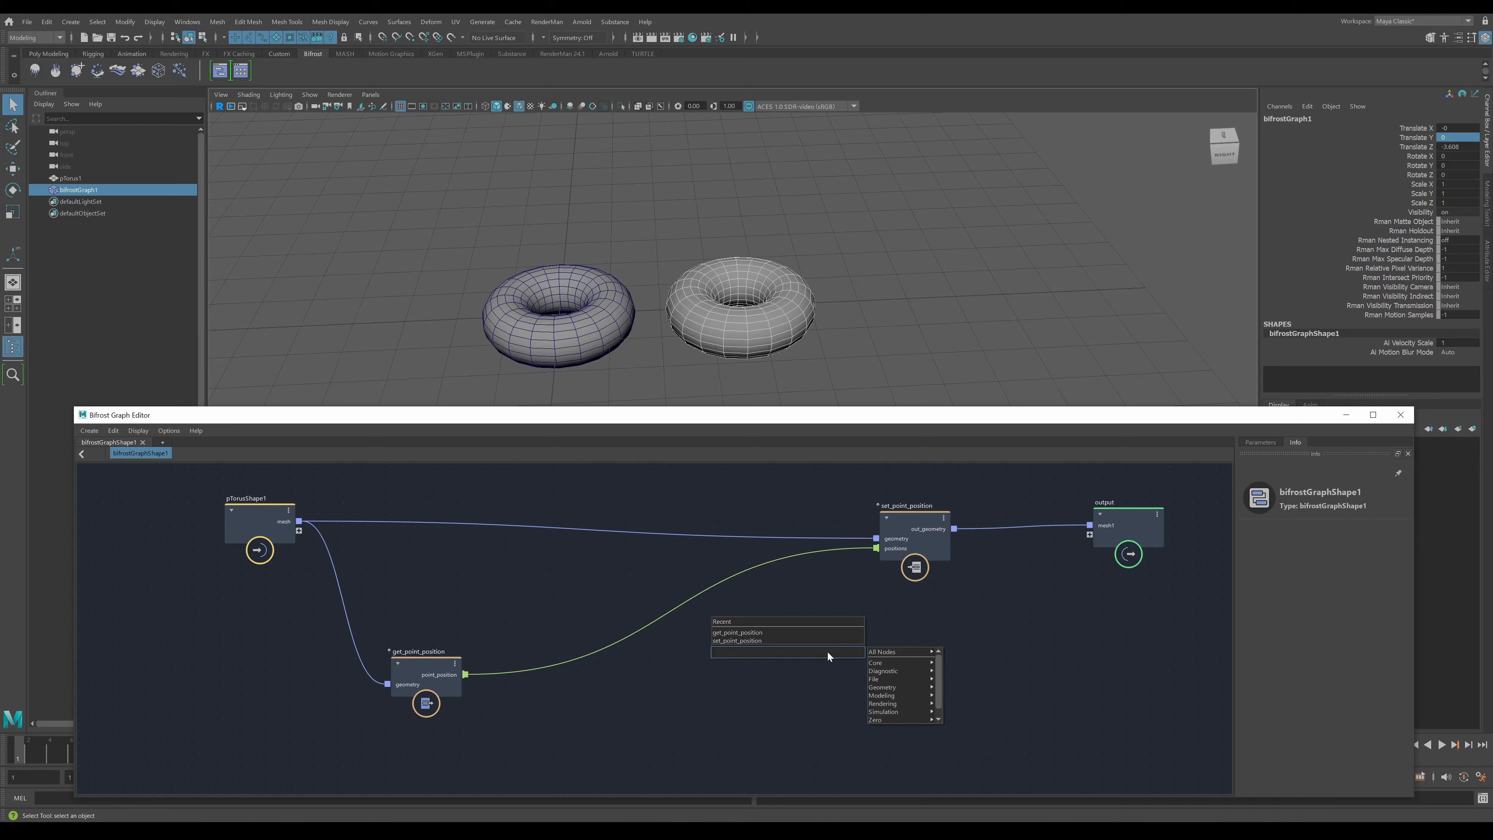
pyautogui.write('math')
pyautogui.press('BackSpace')
pyautogui.press('BackSpace')
pyautogui.press('BackSpace')
pyautogui.press('BackSpace')
pyautogui.write('muly')
pyautogui.press('BackSpace')
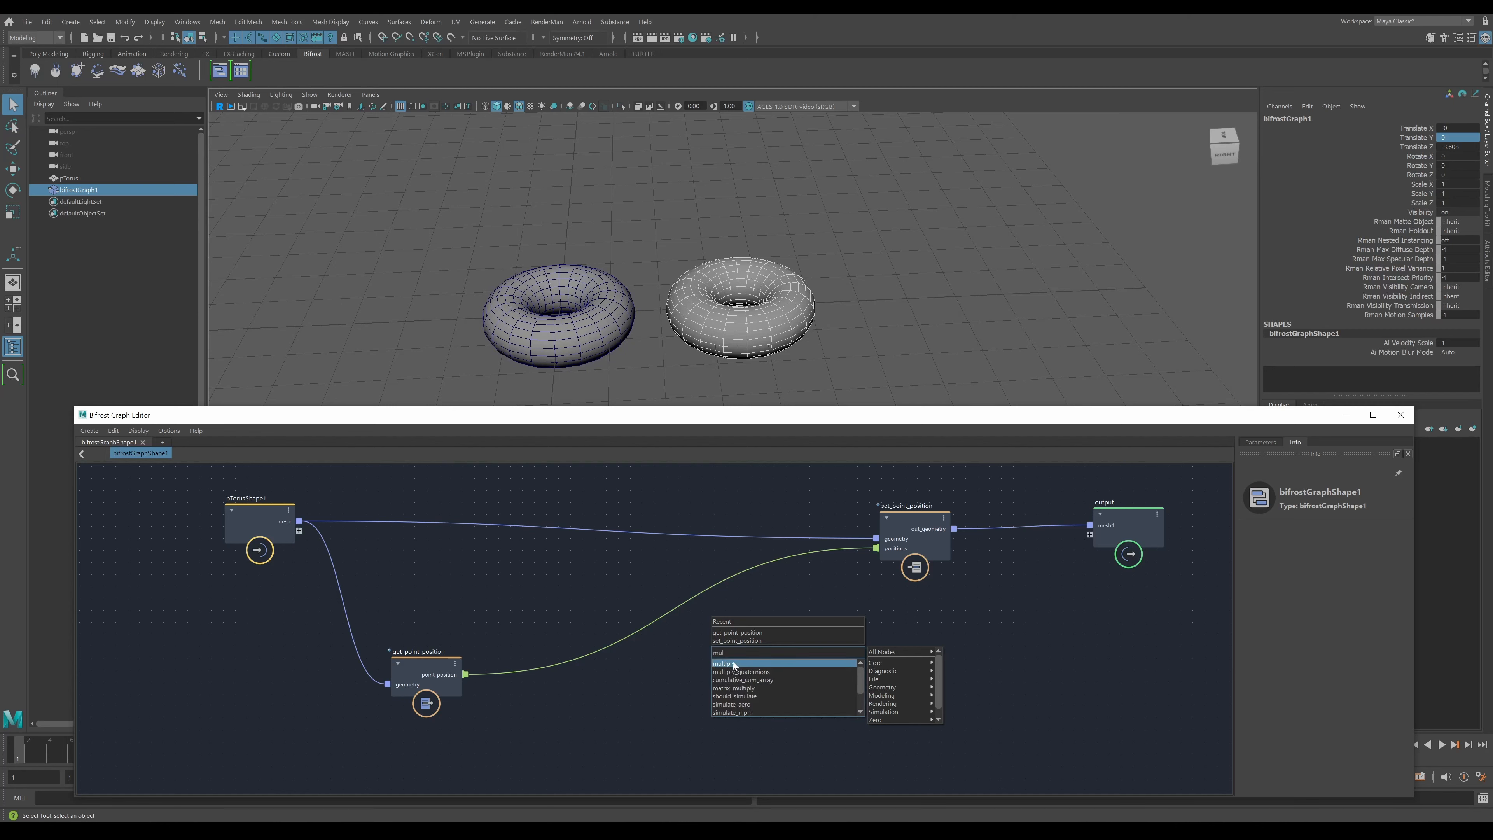
pyautogui.press('BackSpace')
pyautogui.press('BackSpace')
pyautogui.press('BackSpace')
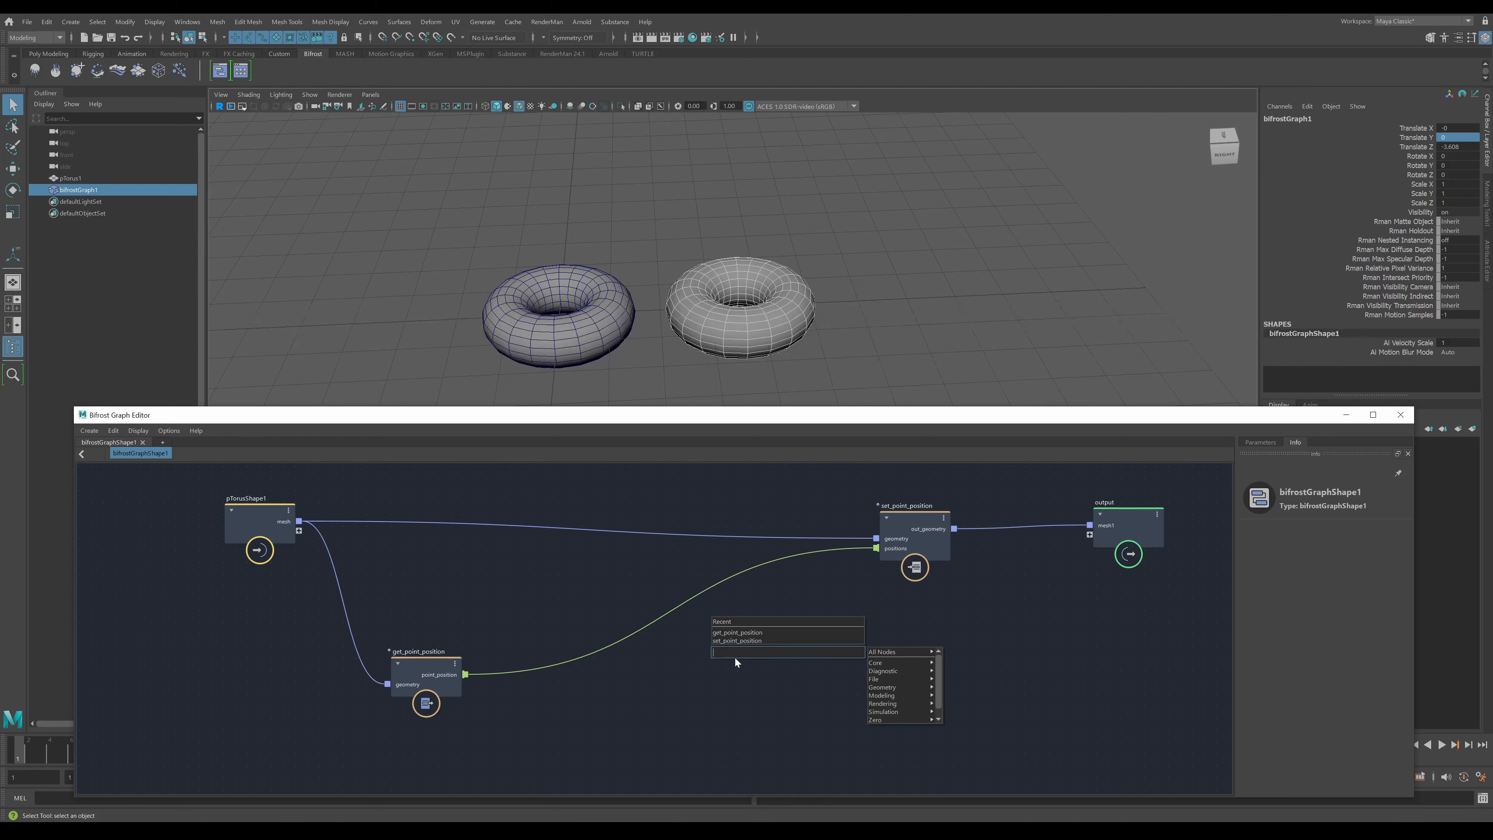
# - Search the graph's node list for "sub" and for "add"
pyautogui.write('sub')
pyautogui.press('BackSpace')
pyautogui.press('BackSpace')
pyautogui.press('BackSpace')
pyautogui.write('add')
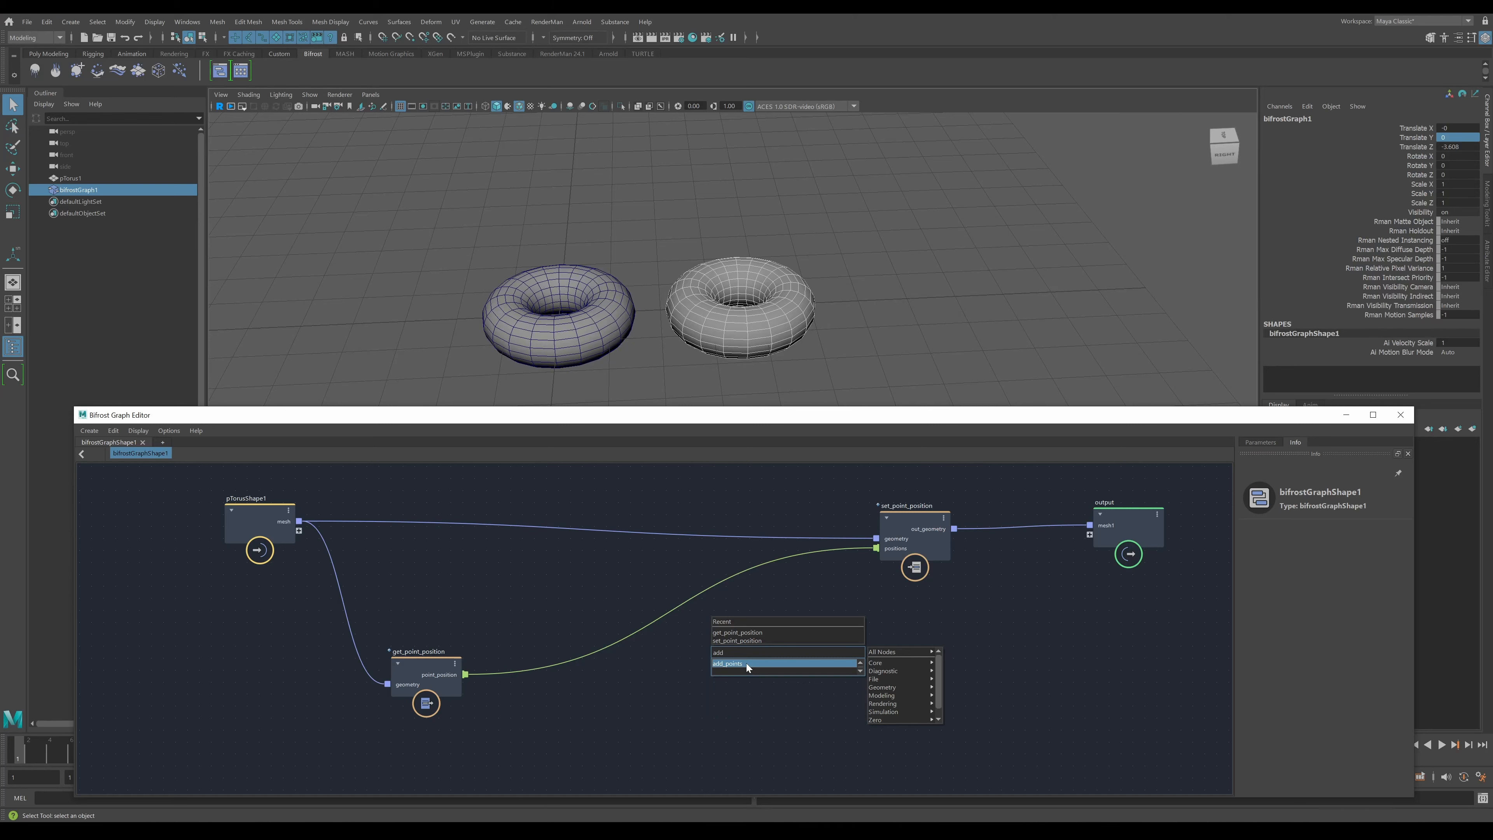
# - Create an add node and place it between get_point_position and set_point_position in the Bifrost graph
pyautogui.scroll(1, 747, 663)
pyautogui.click(730, 665)
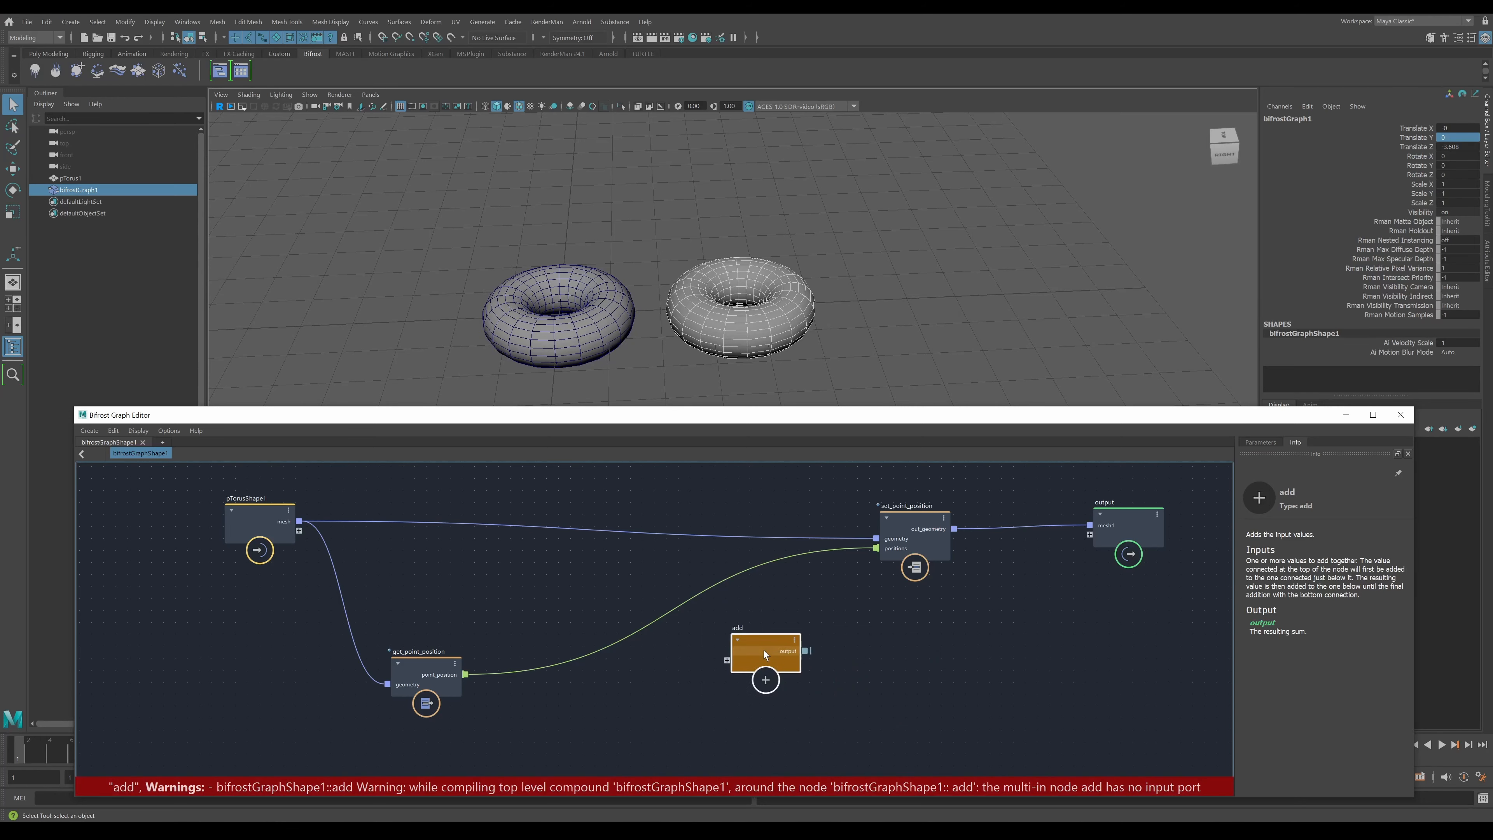
pyautogui.scroll(3, 765, 650)
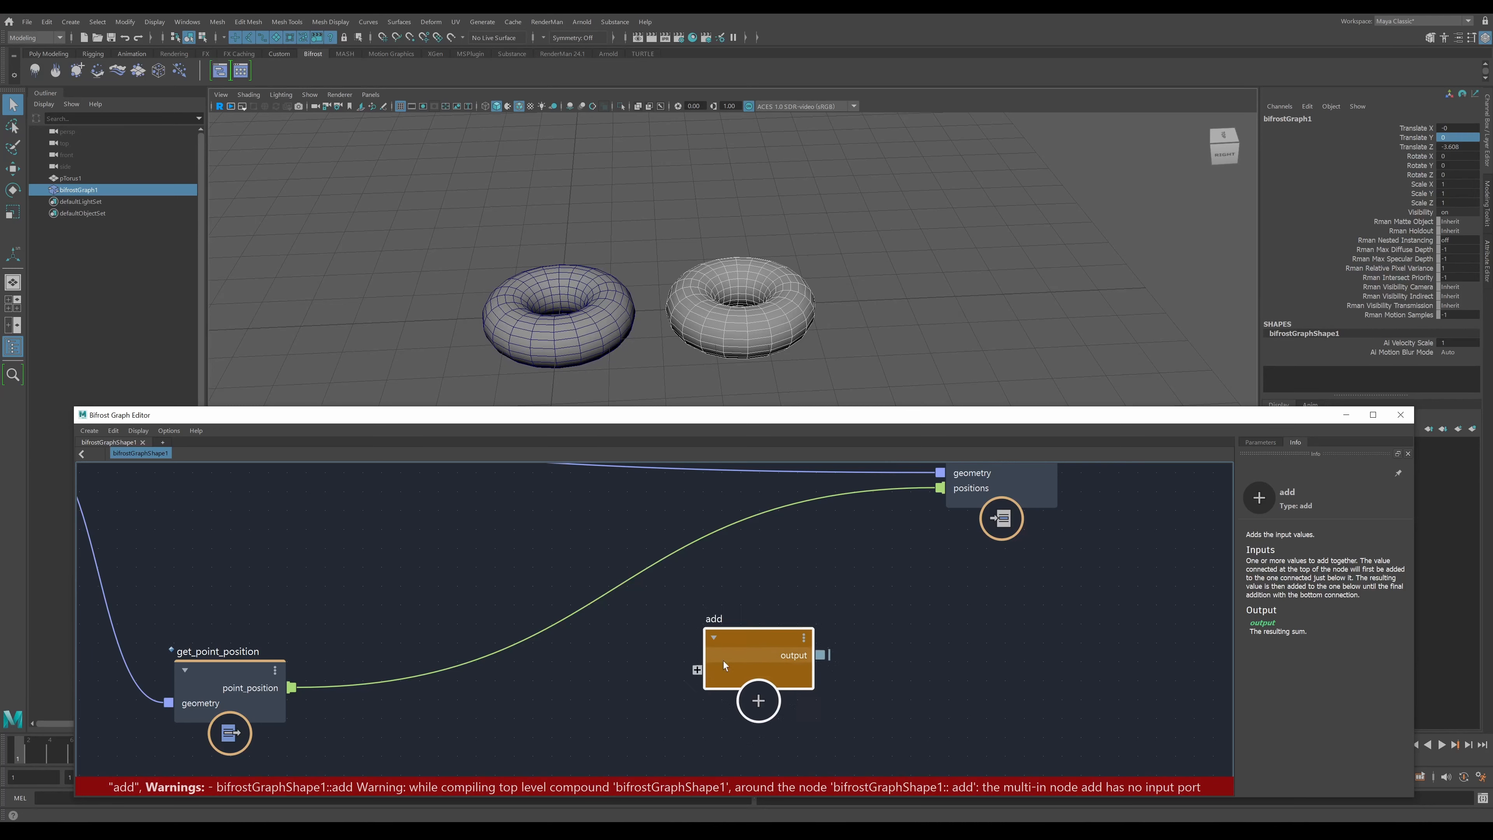
pyautogui.moveTo(724, 661); pyautogui.dragTo(643, 675)
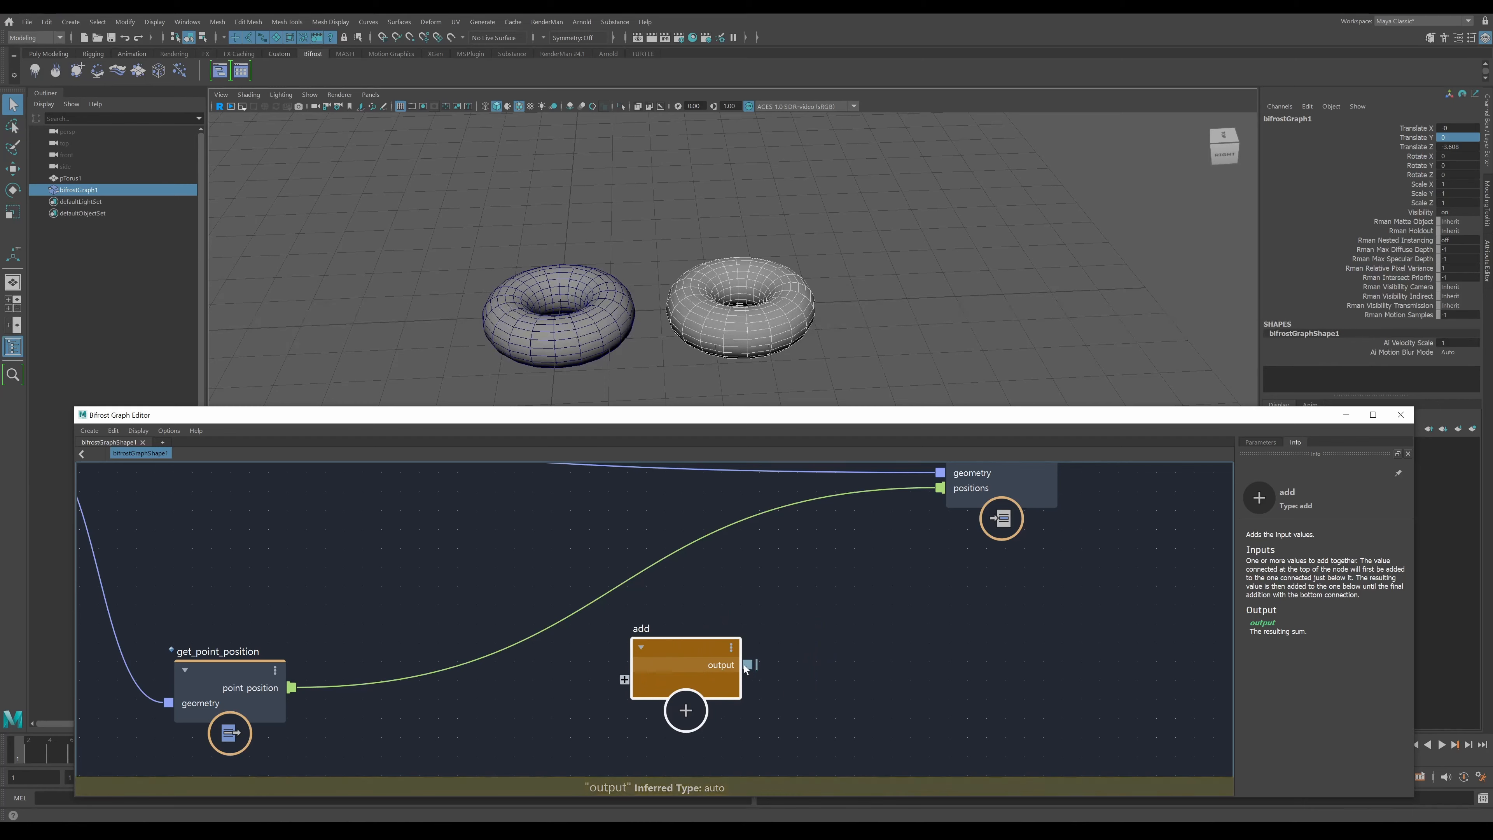
pyautogui.moveTo(746, 665); pyautogui.dragTo(795, 726)
pyautogui.moveTo(692, 666); pyautogui.dragTo(834, 633)
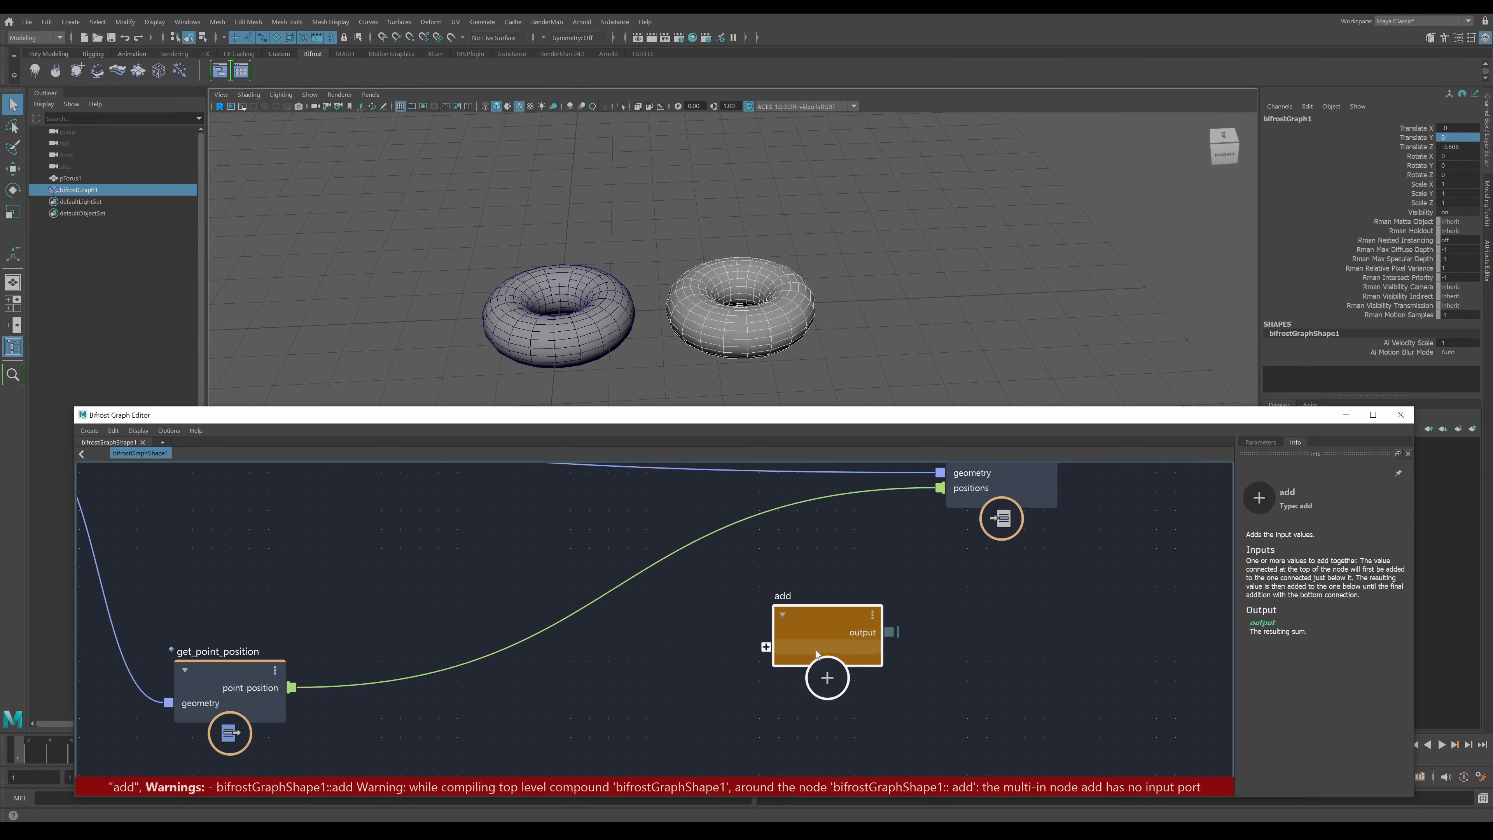
pyautogui.scroll(-1, 666, 679)
pyautogui.keyDown('alt'); pyautogui.moveTo(667, 677); pyautogui.dragTo(763, 645, button='middle'); pyautogui.keyUp('alt')
pyautogui.moveTo(902, 601); pyautogui.dragTo(802, 642)
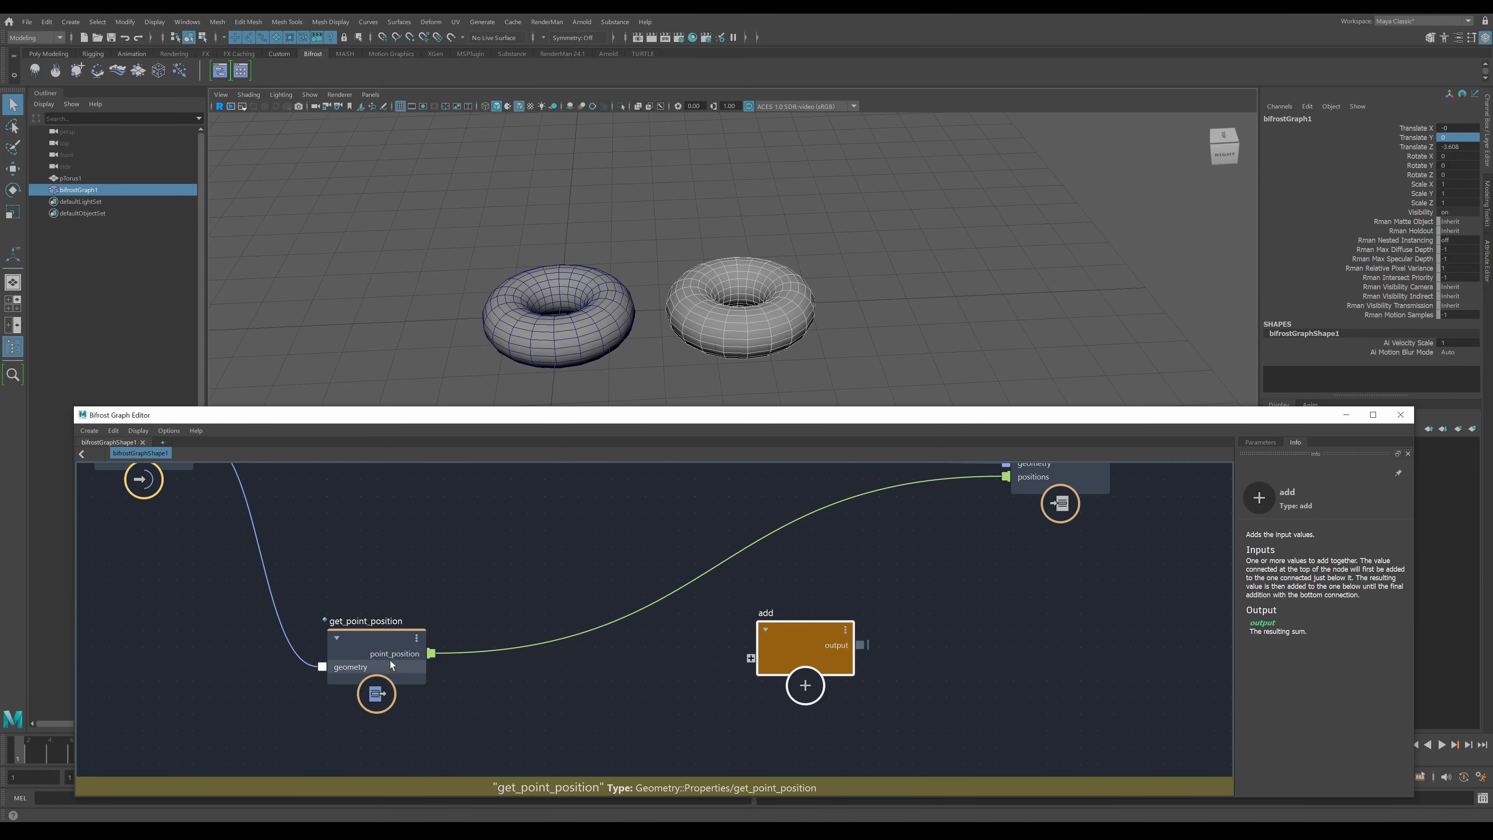
# - Route get_point_position's point_position through the add node and connect its output to set_point_position's positions input
pyautogui.moveTo(437, 655); pyautogui.dragTo(779, 663)
pyautogui.scroll(2, 862, 581)
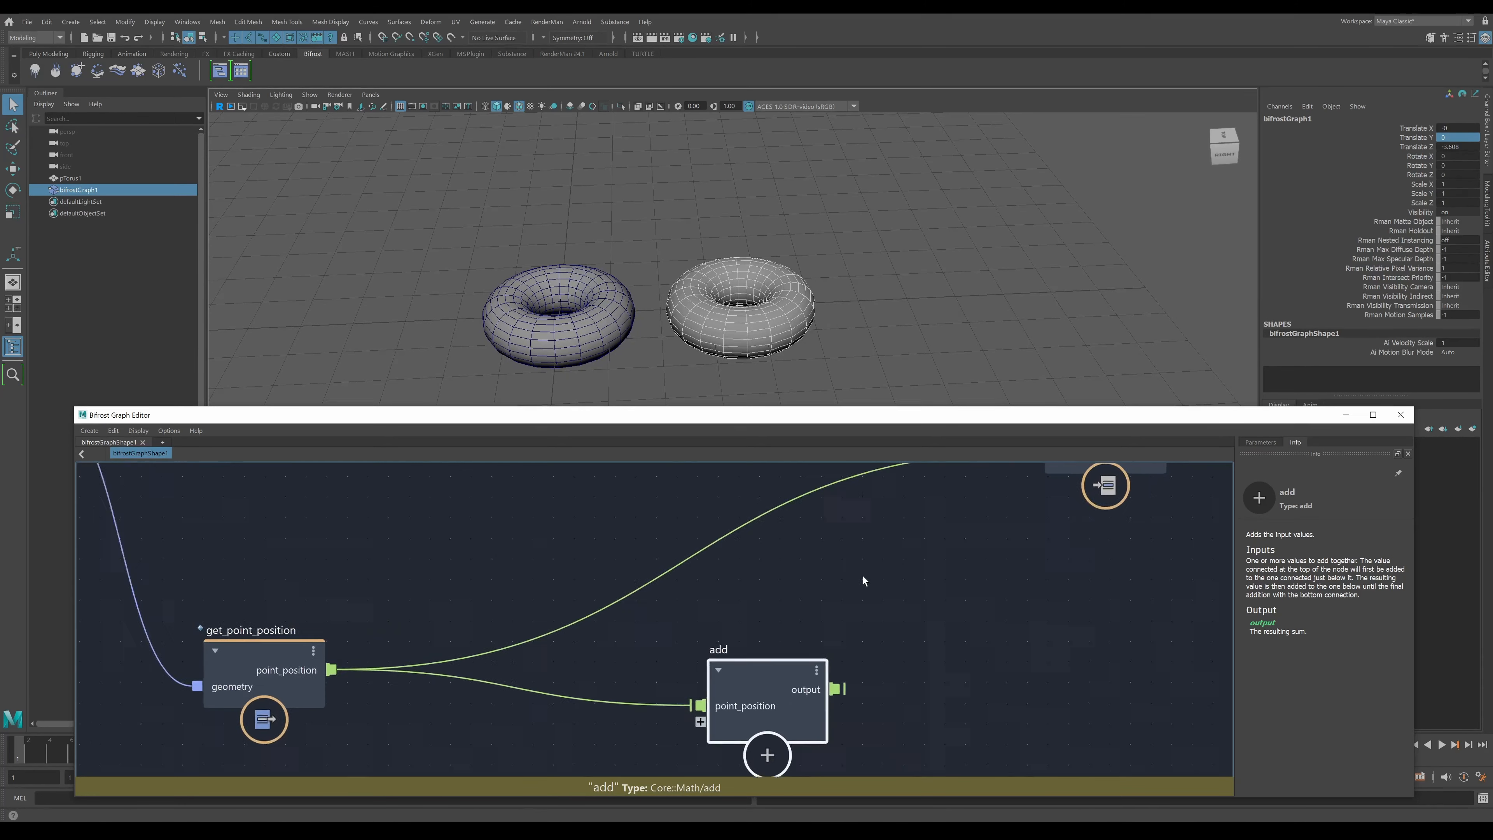
pyautogui.moveTo(863, 570); pyautogui.dragTo(858, 626, button='middle')
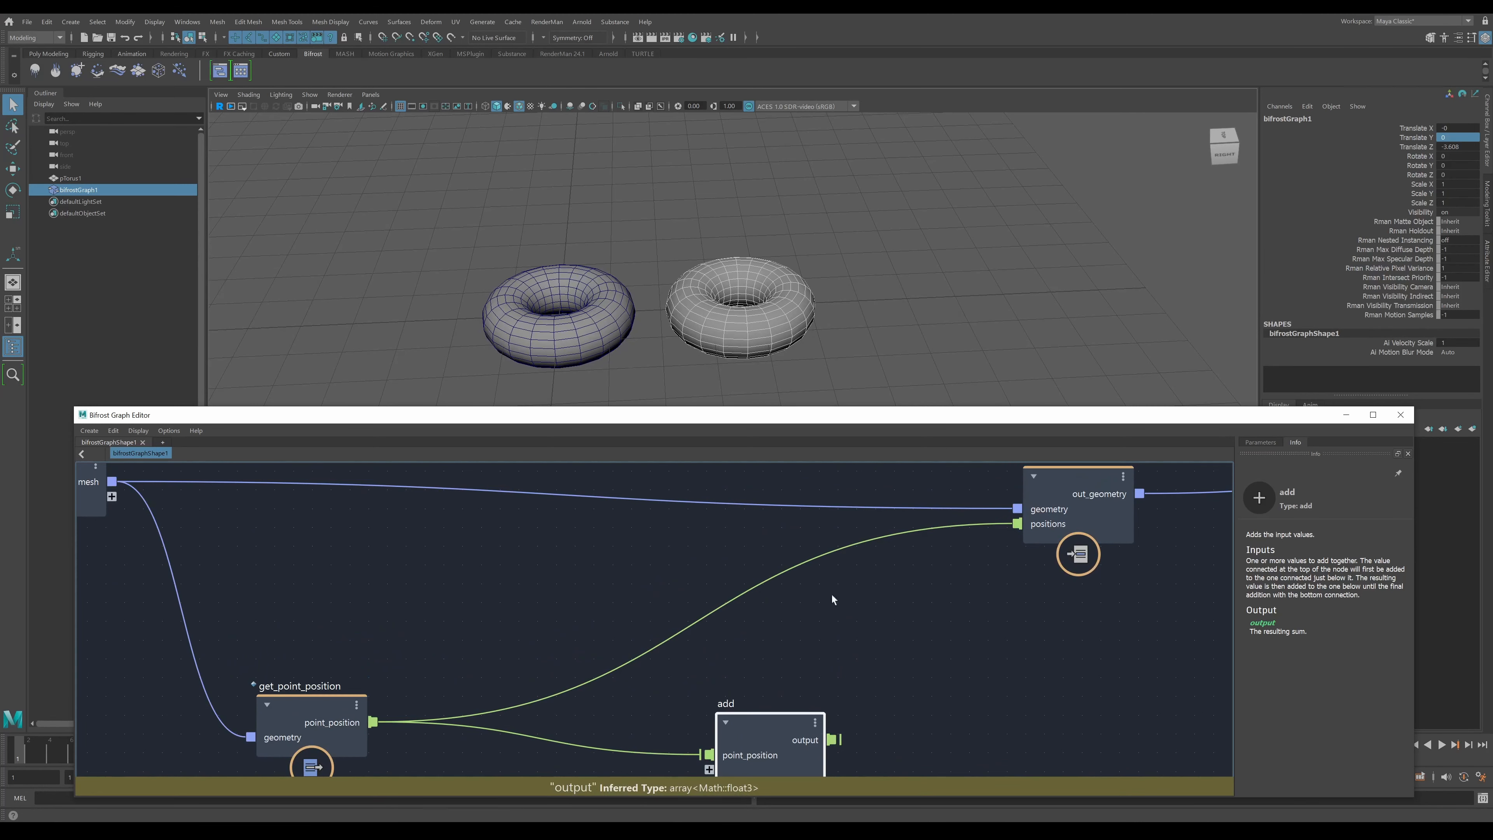
pyautogui.moveTo(833, 740); pyautogui.dragTo(1013, 522)
pyautogui.moveTo(747, 737); pyautogui.dragTo(697, 664)
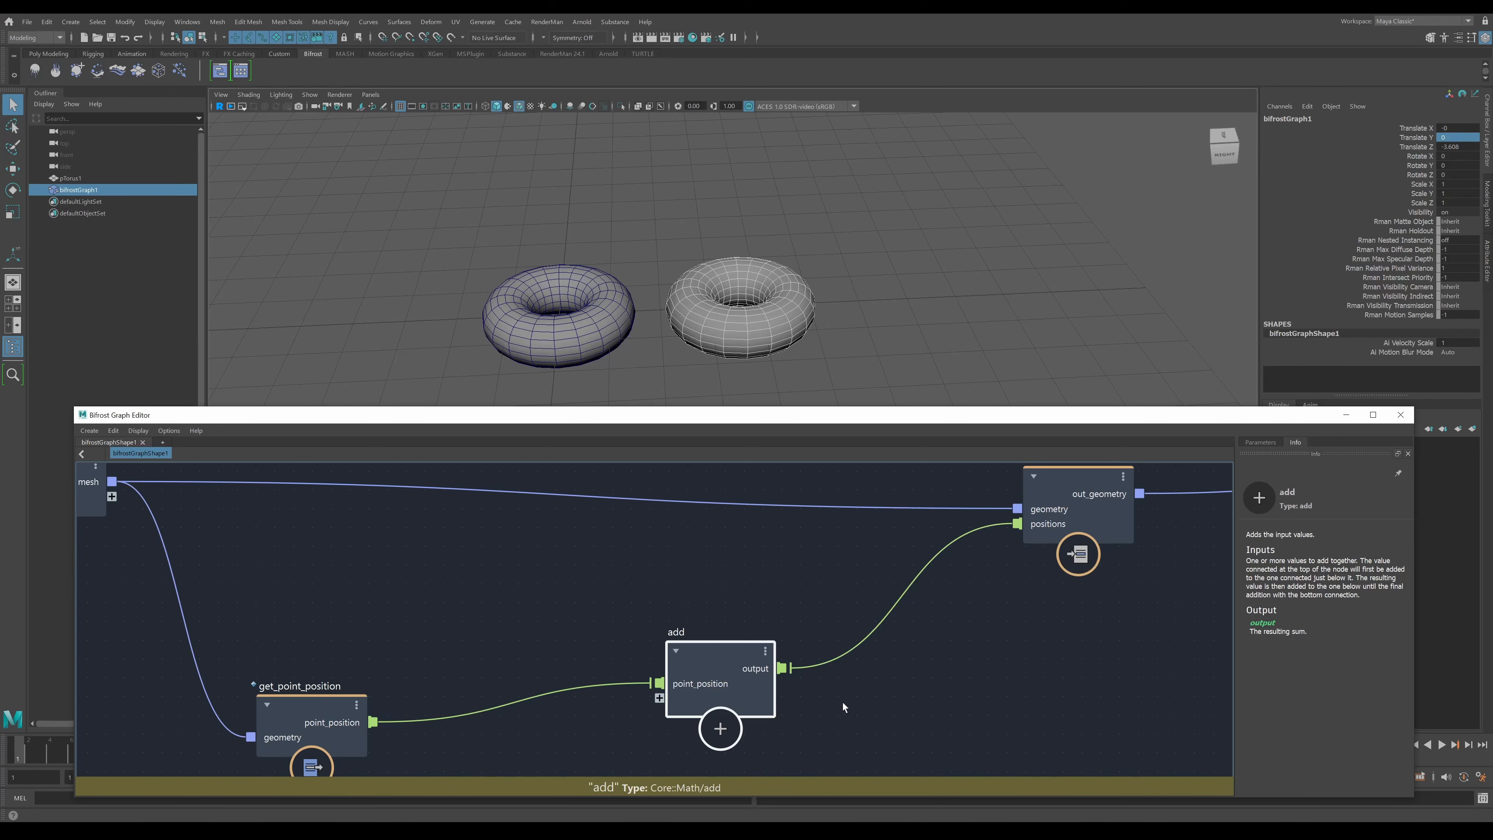
# - Raise the get_point_position node so it lines up with the add node
pyautogui.scroll(-2, 884, 690)
pyautogui.scroll(-1, 989, 679)
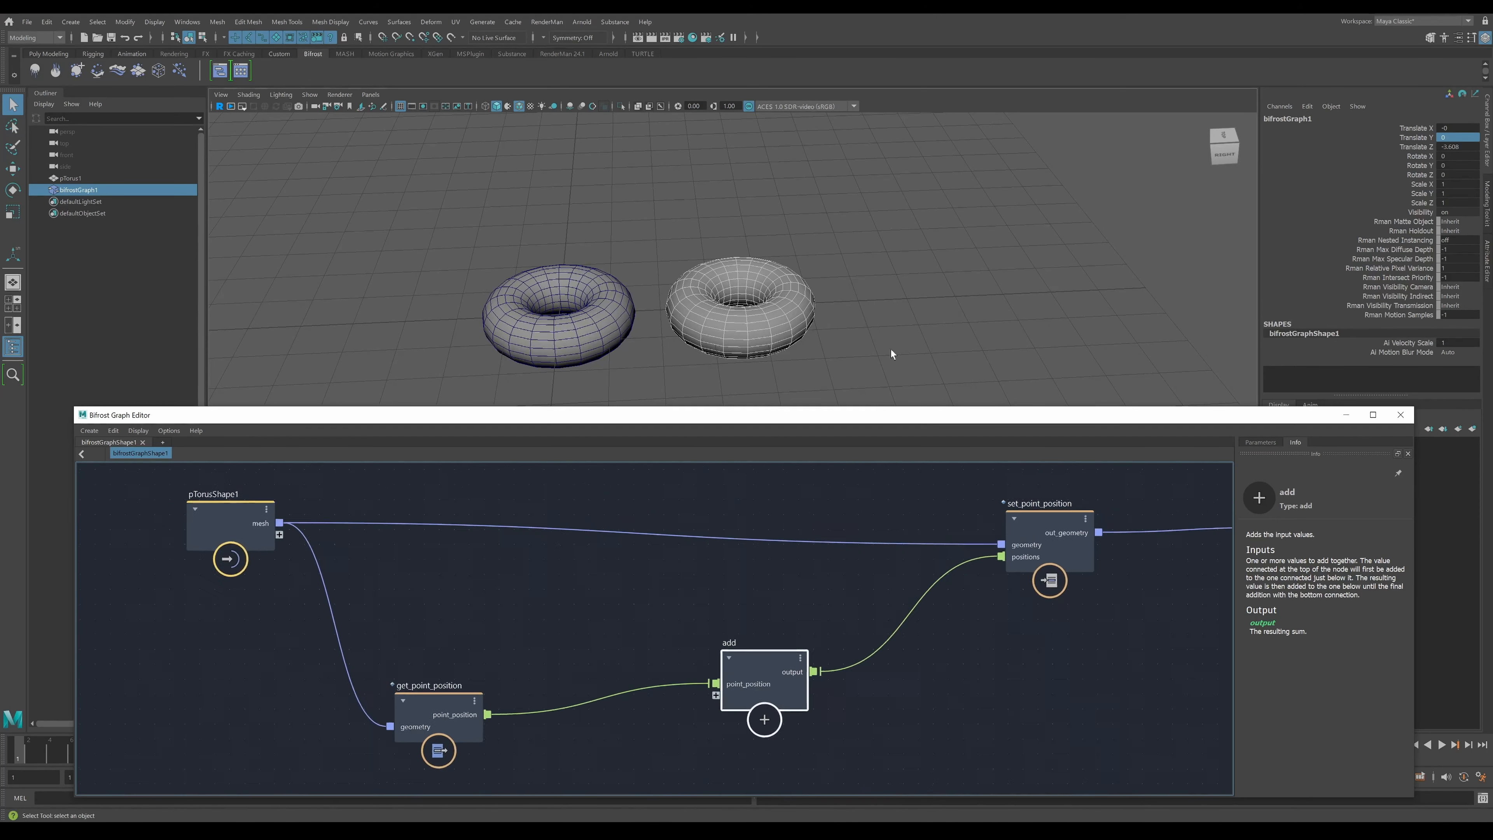
pyautogui.keyDown('alt'); pyautogui.moveTo(961, 652); pyautogui.dragTo(917, 636, button='middle'); pyautogui.keyUp('alt')
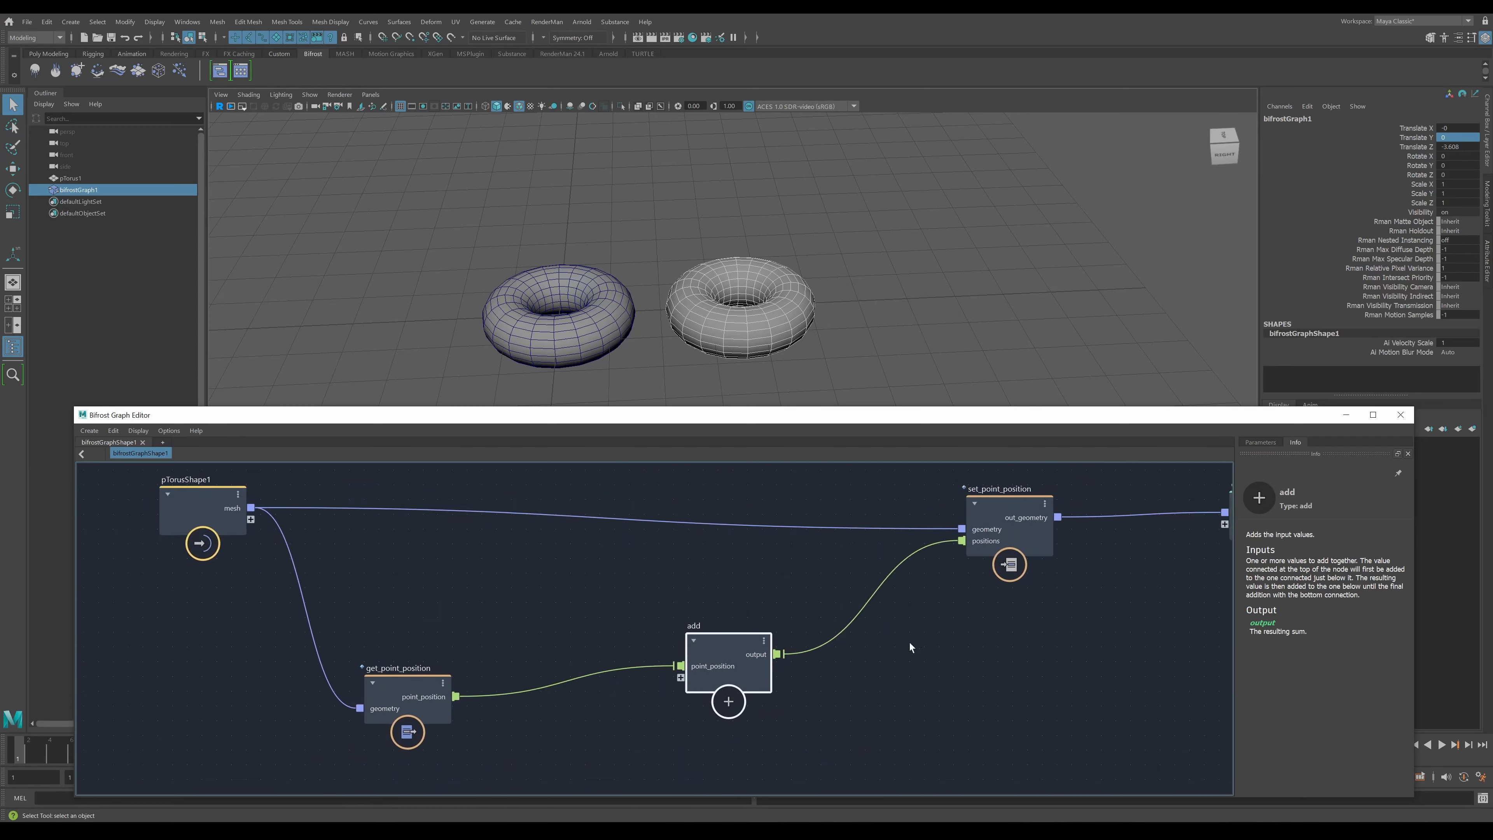
pyautogui.scroll(1, 910, 642)
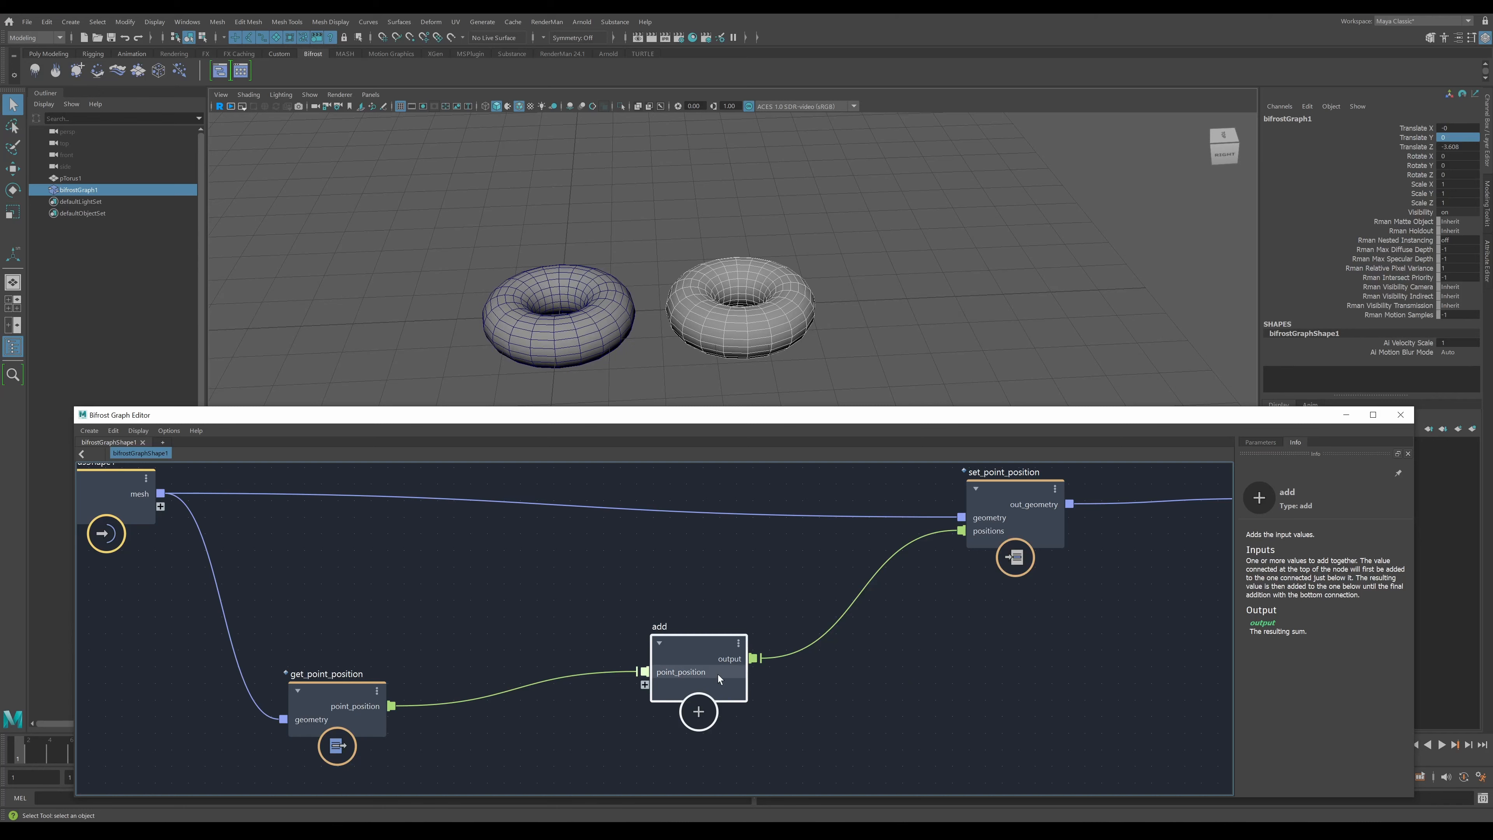
pyautogui.moveTo(717, 675)
pyautogui.moveTo(335, 697); pyautogui.dragTo(339, 669)
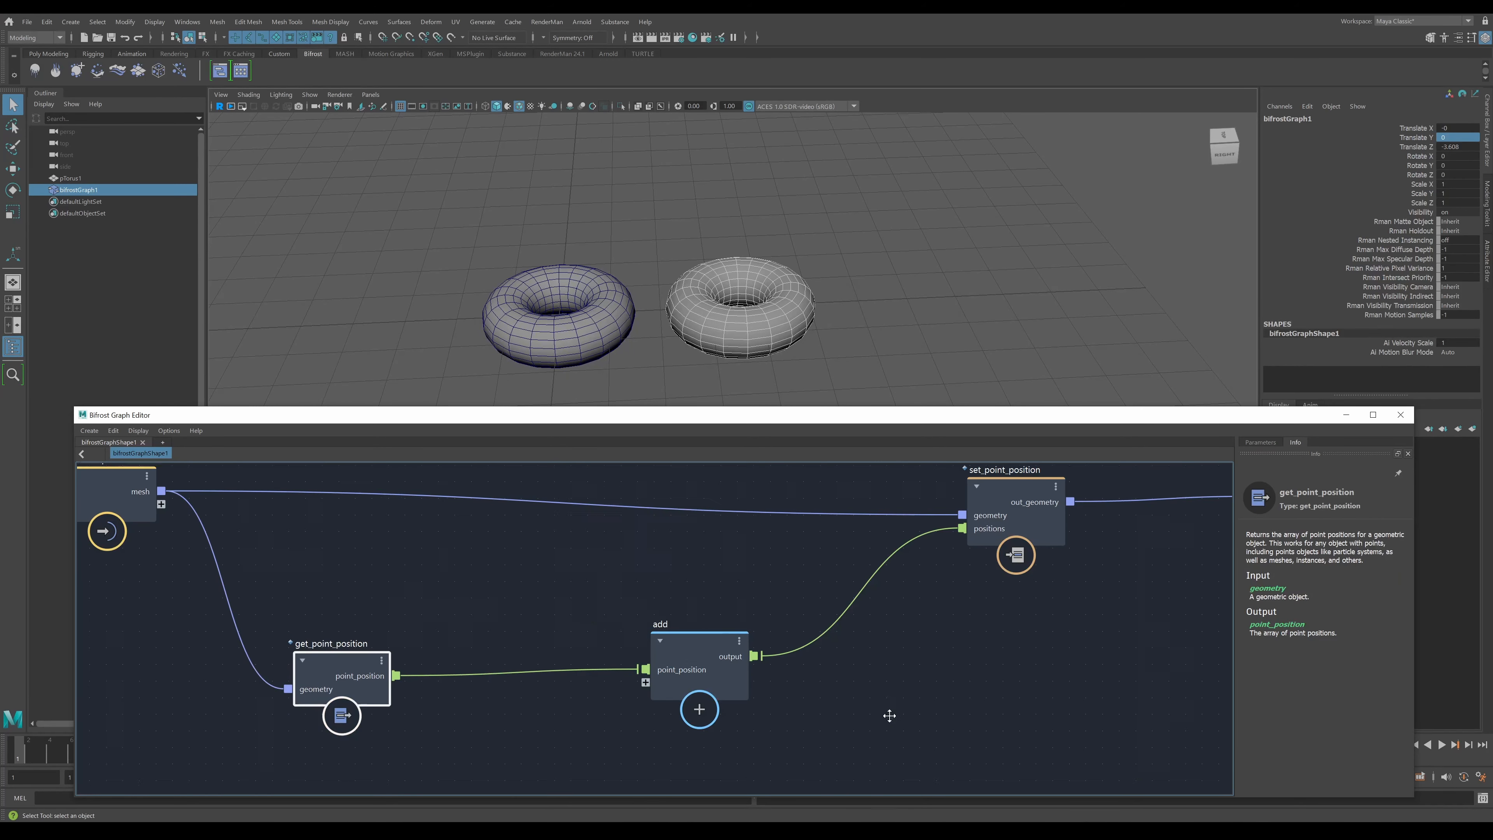
pyautogui.moveTo(890, 719); pyautogui.dragTo(986, 657, button='middle')
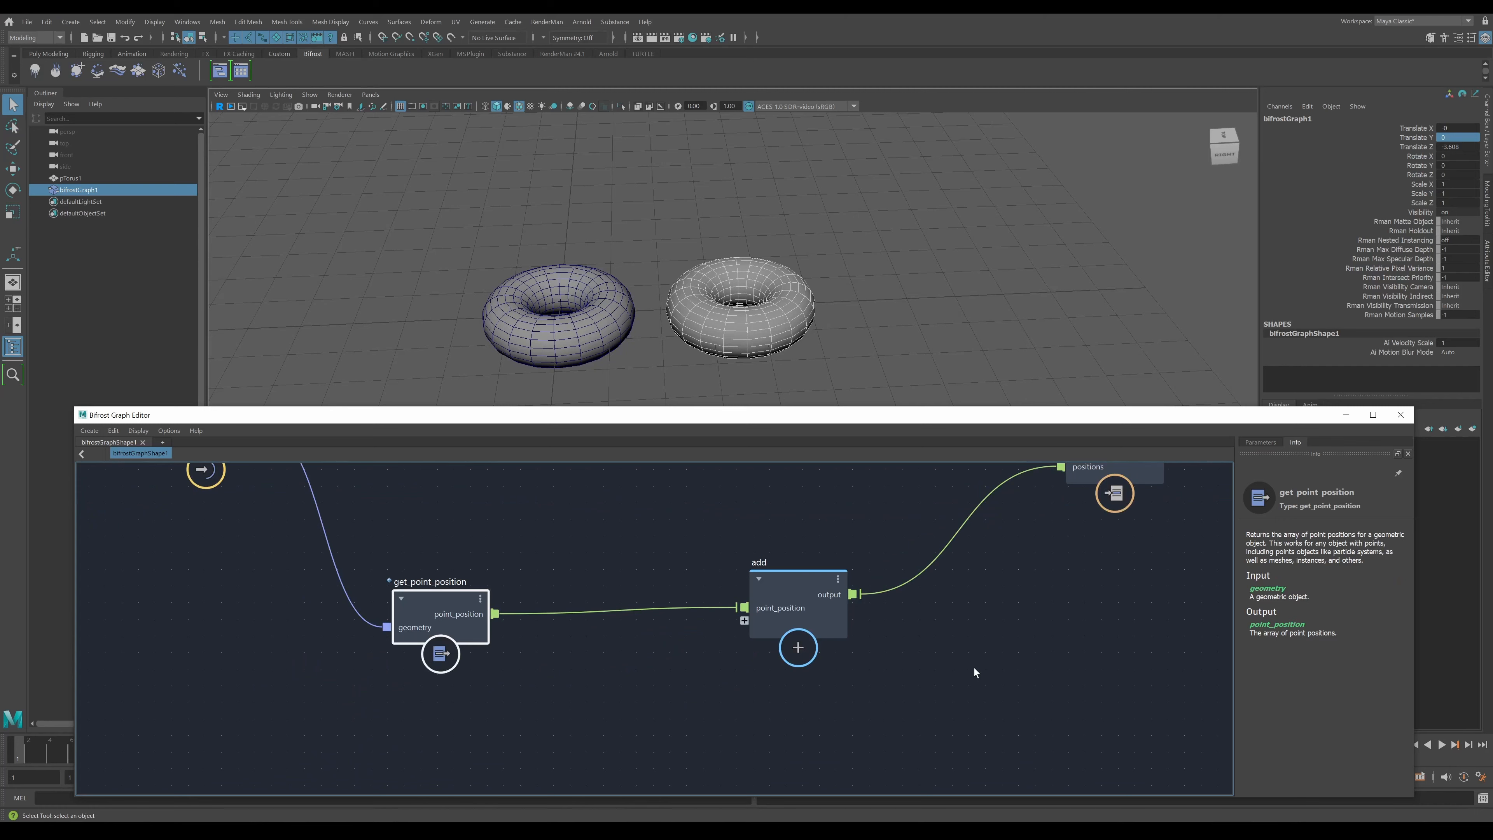
pyautogui.press('Tab')
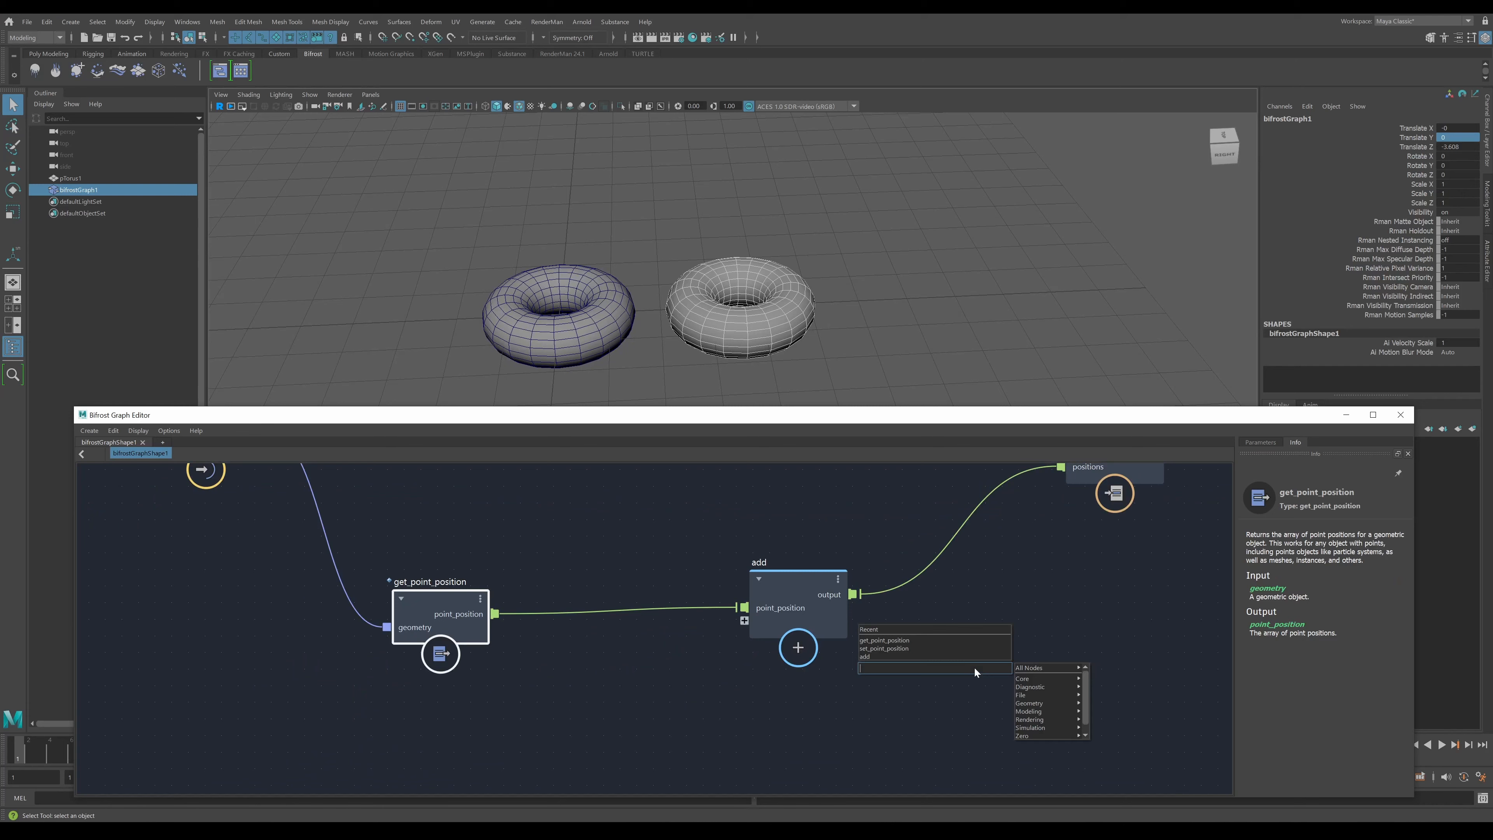
pyautogui.write('value')
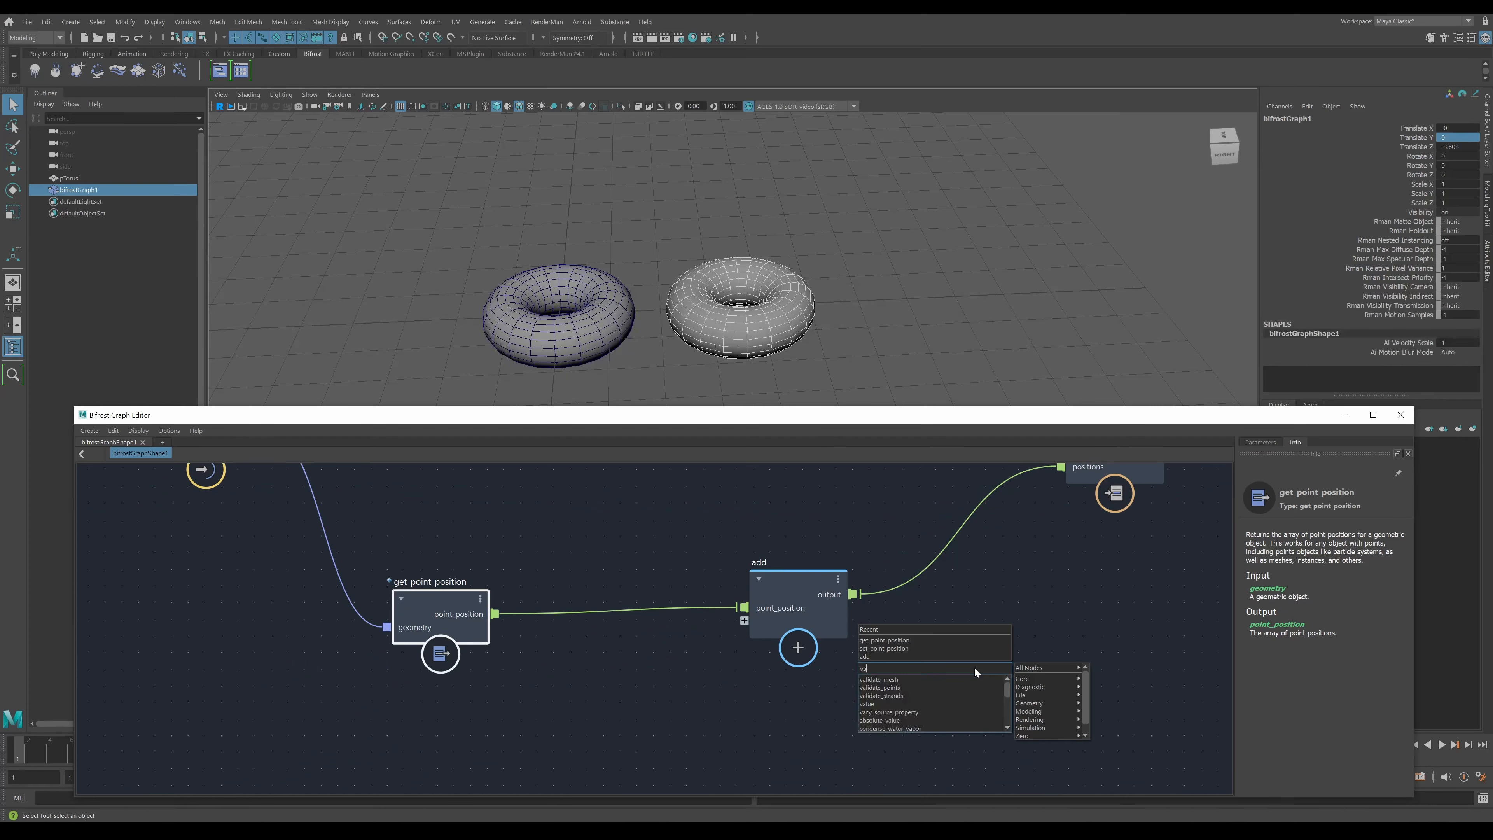
pyautogui.press('BackSpace')
pyautogui.press('BackSpace')
pyautogui.press('BackSpace')
pyautogui.press('BackSpace')
pyautogui.press('BackSpace')
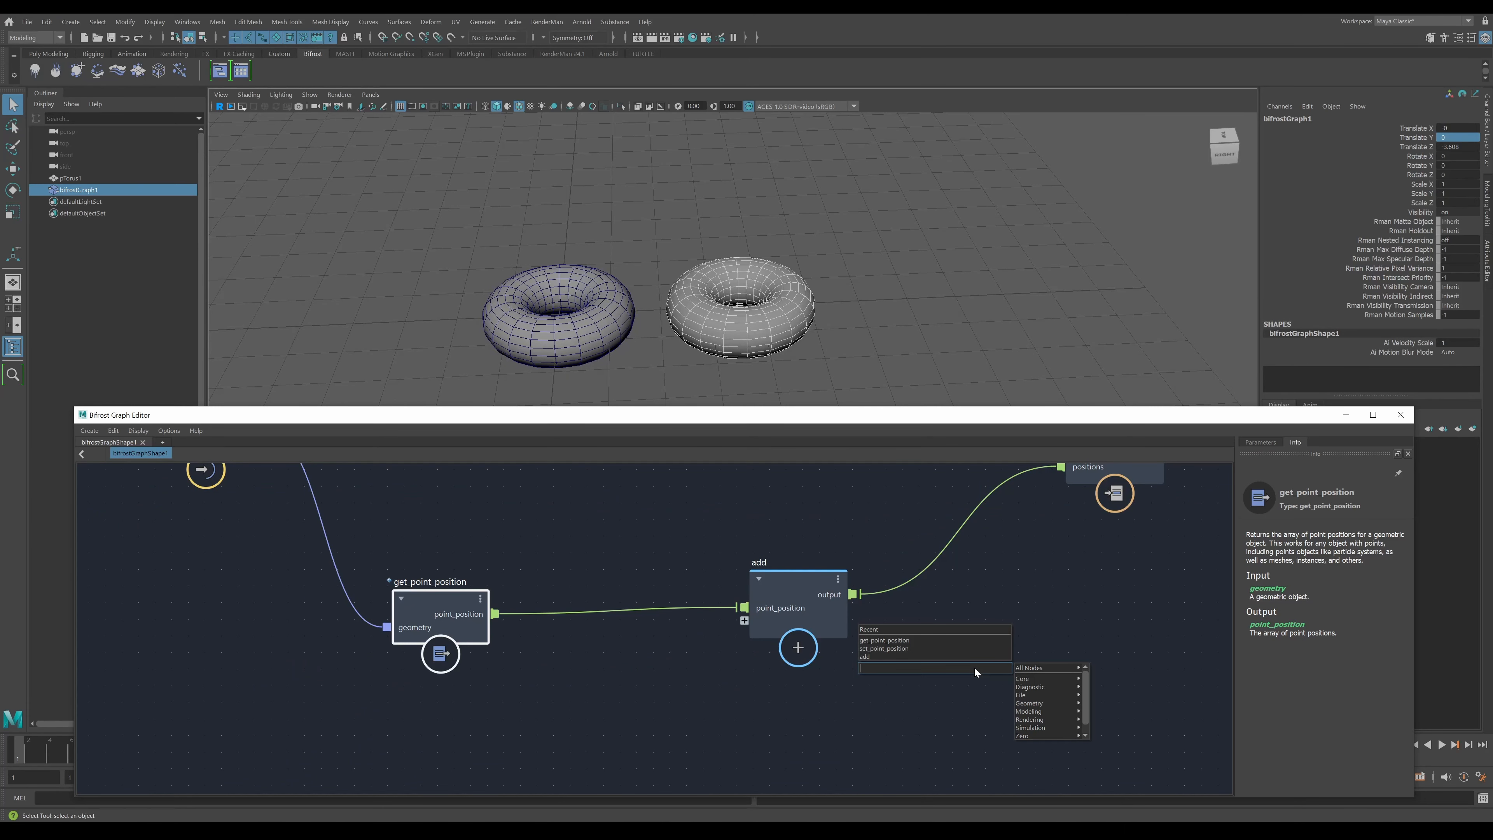
pyautogui.click(1069, 617)
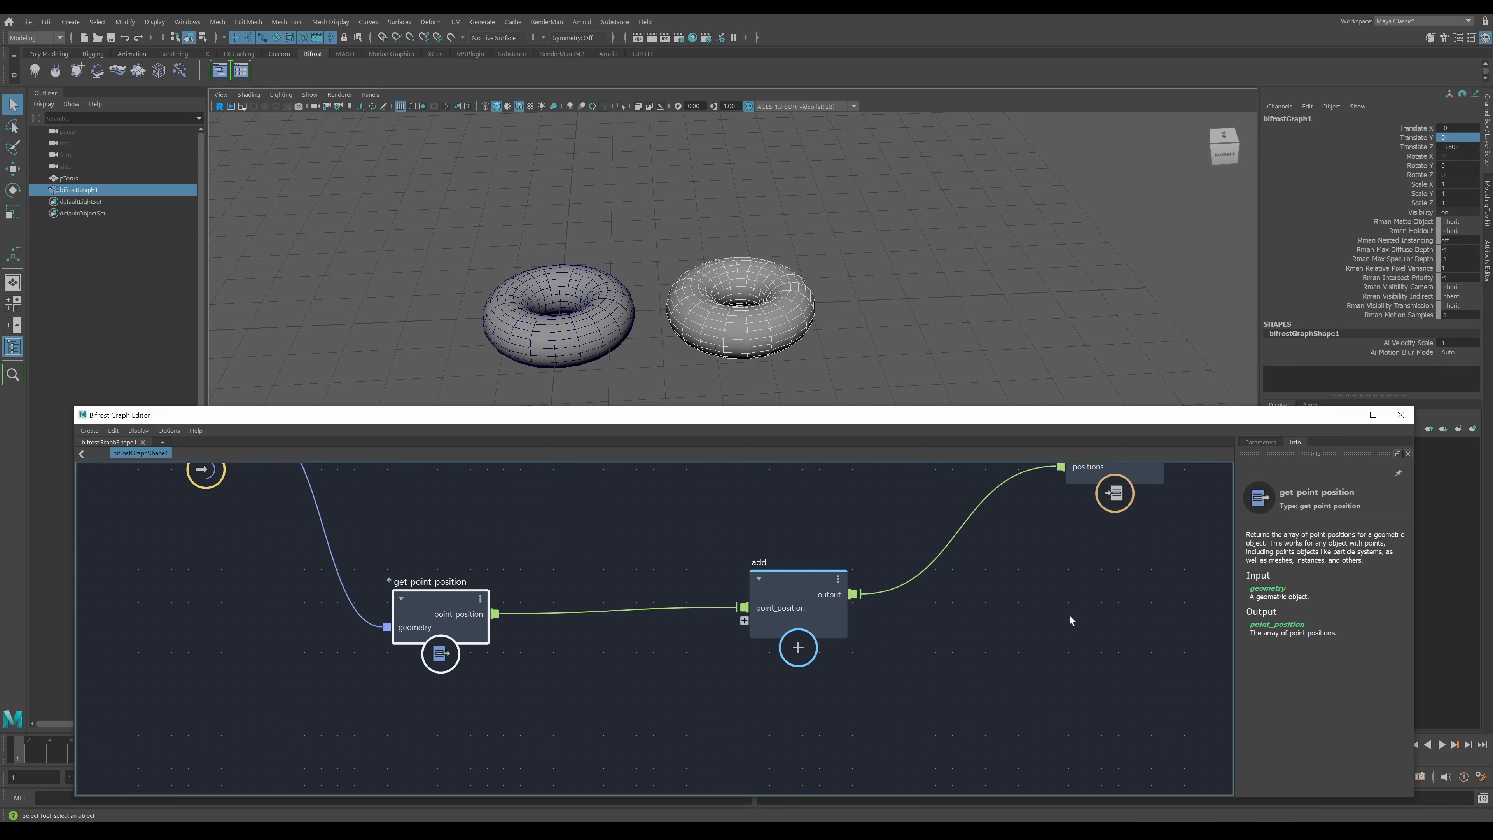
# - Create a float value node below the link between get_point_position and add, spacing the surrounding nodes apart to make room
pyautogui.moveTo(790, 600); pyautogui.dragTo(752, 602)
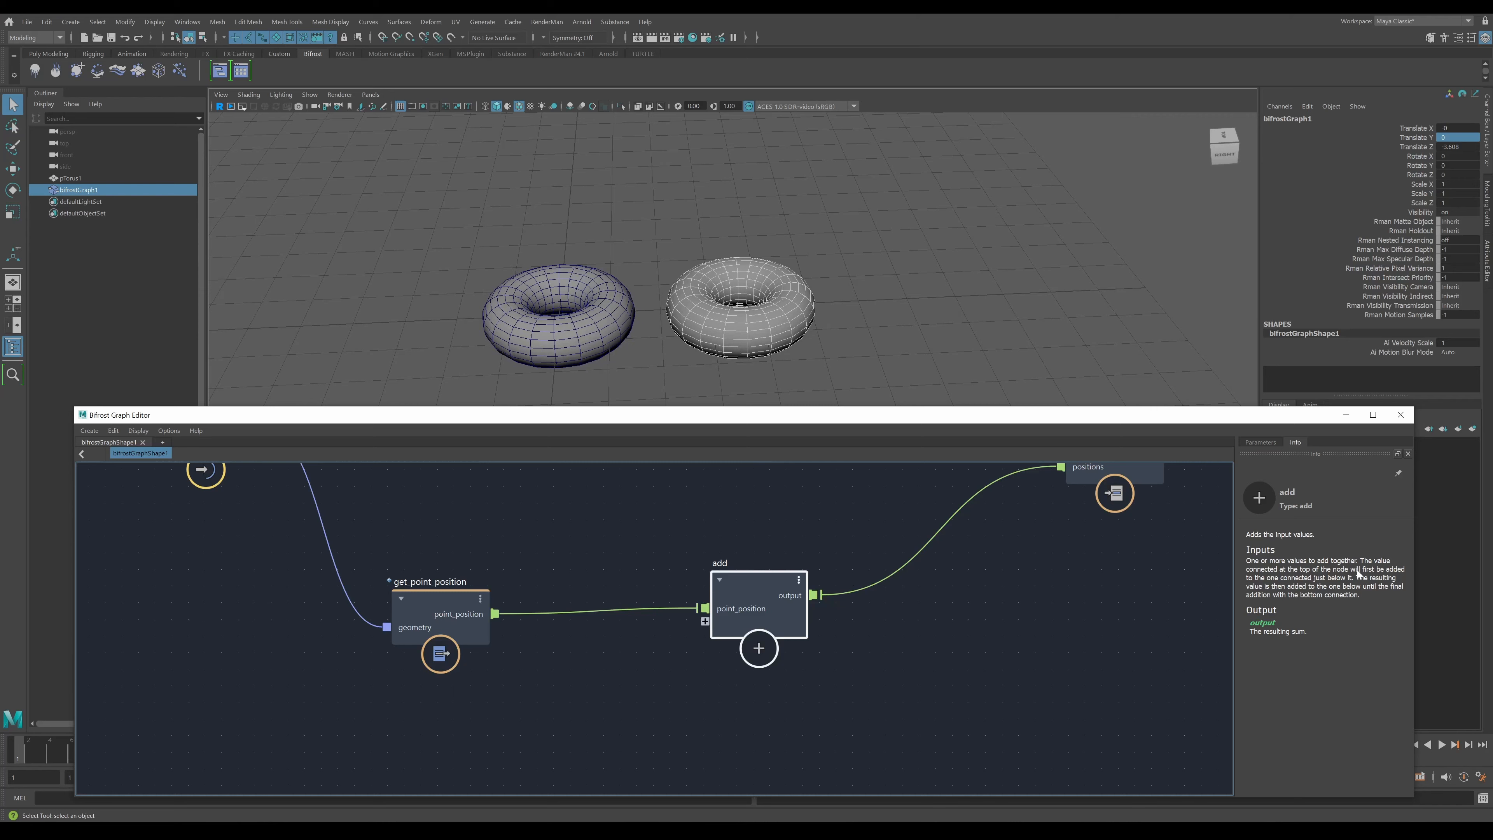
pyautogui.click(961, 693)
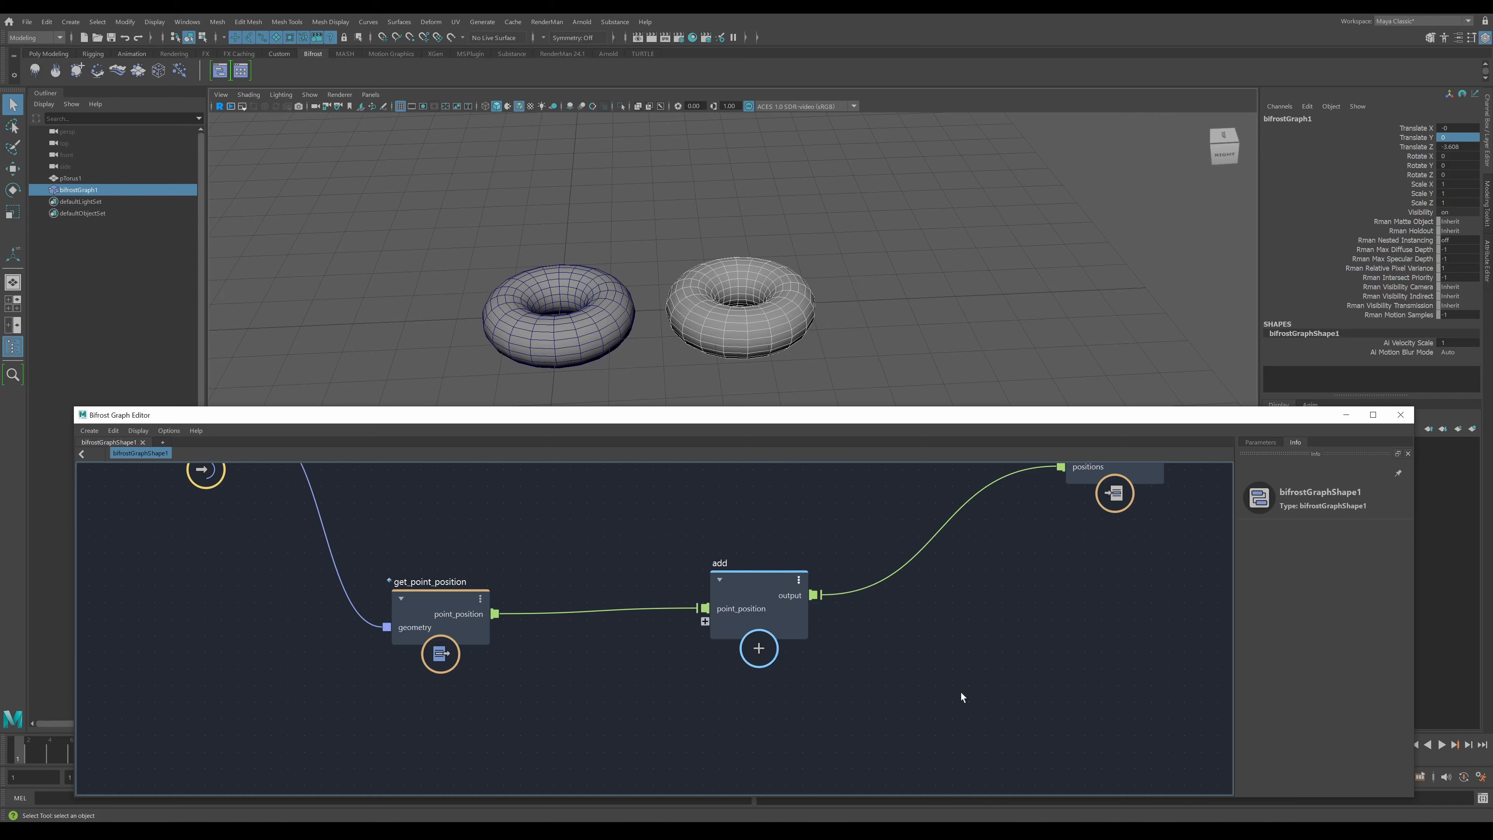
pyautogui.press('Tab')
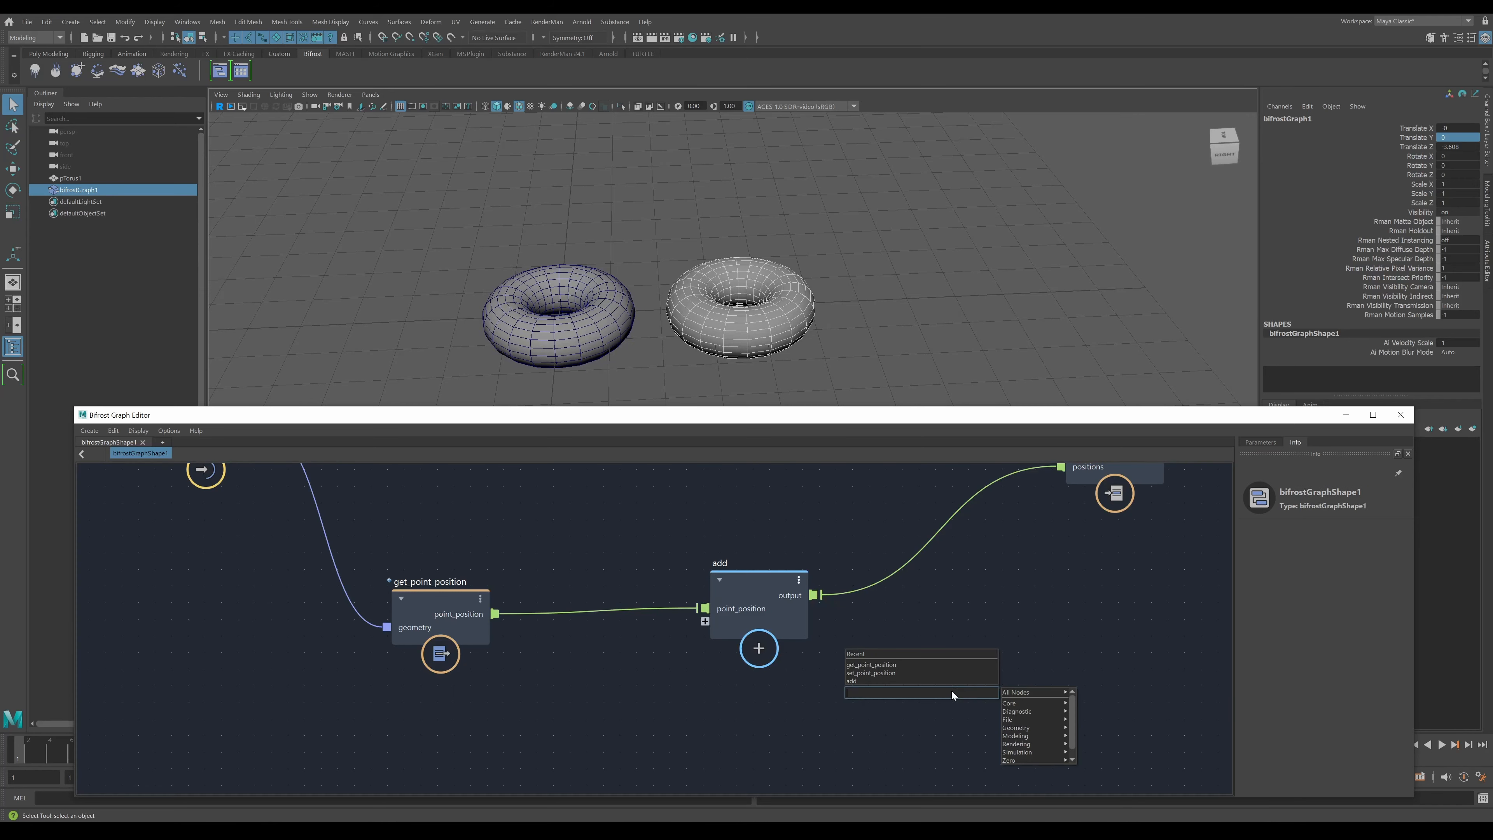
pyautogui.write('value')
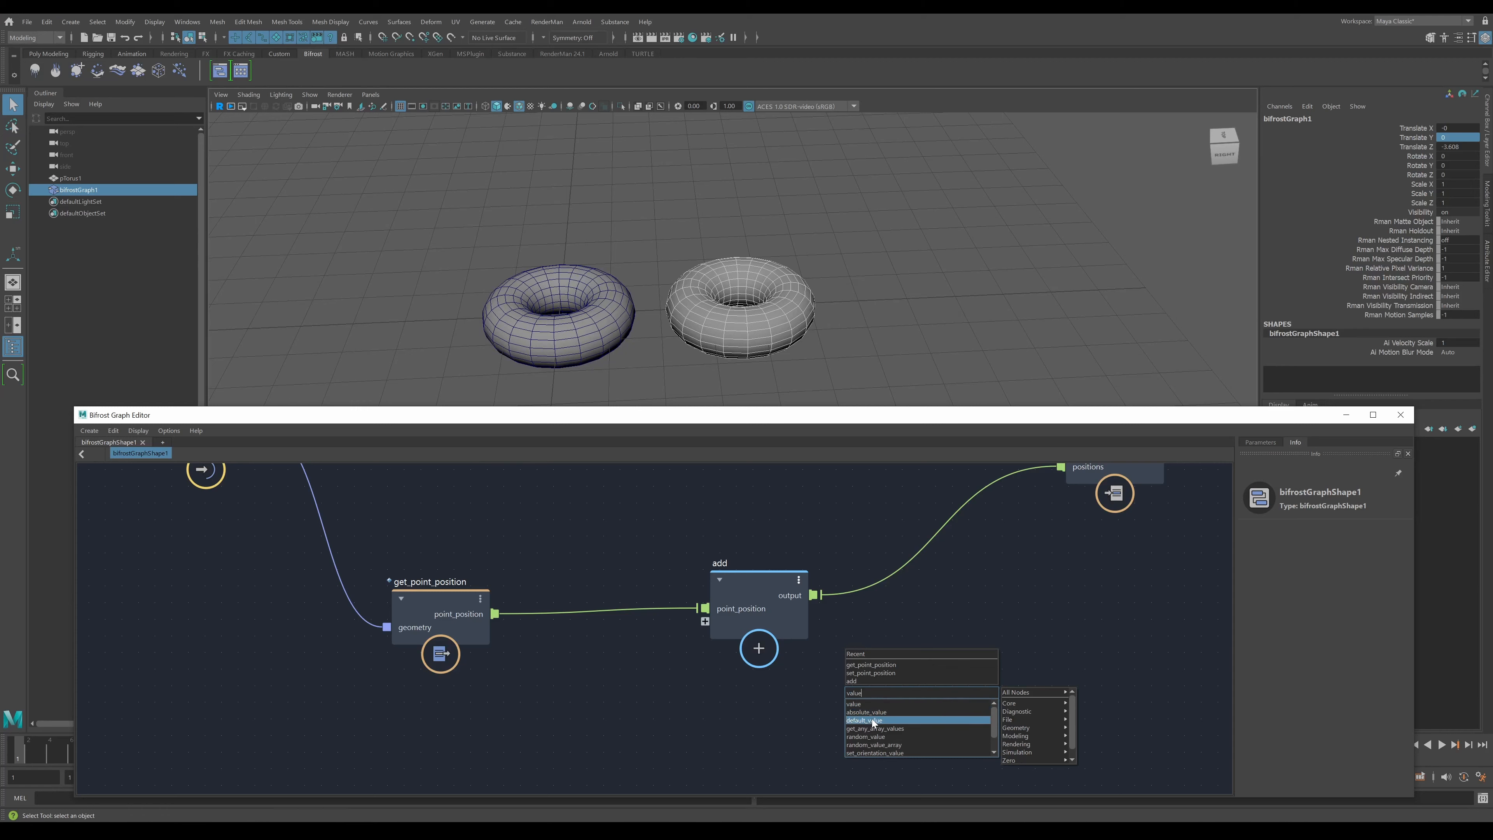
pyautogui.scroll(-1, 919, 732)
pyautogui.scroll(1, 887, 739)
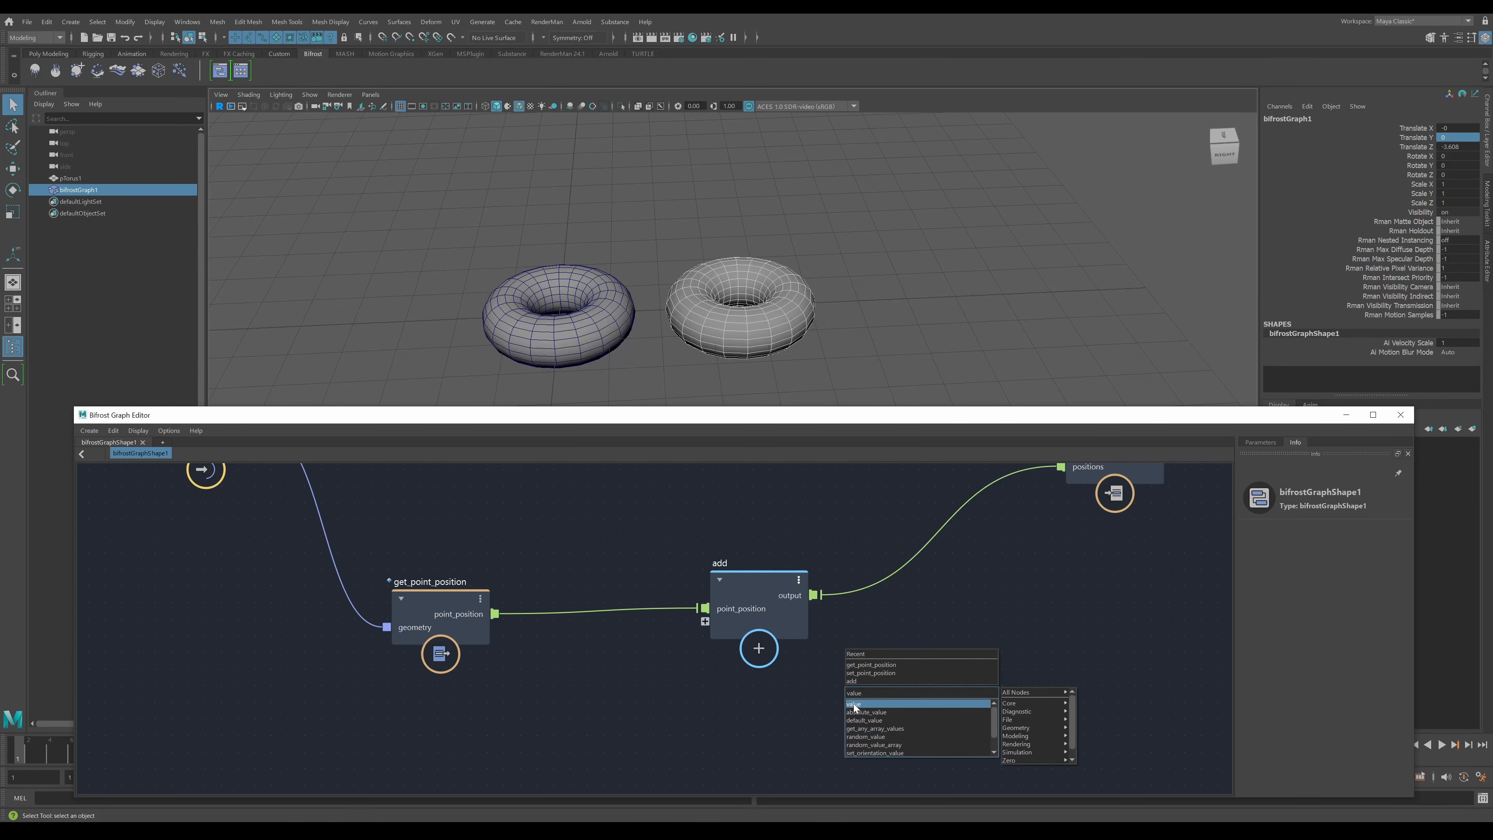
pyautogui.click(977, 704)
pyautogui.moveTo(966, 706); pyautogui.dragTo(591, 696)
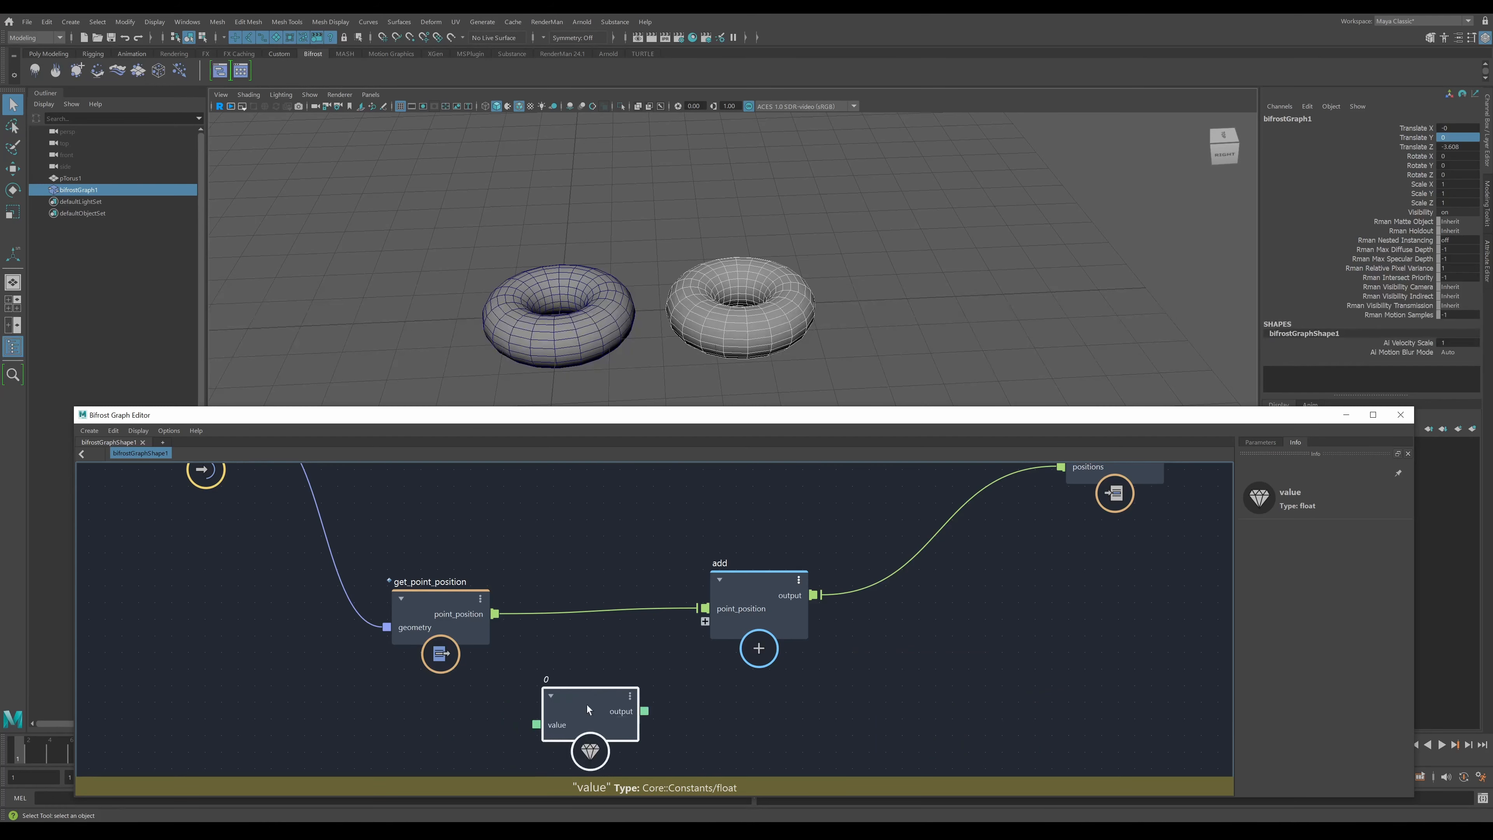
pyautogui.moveTo(447, 599); pyautogui.dragTo(370, 585)
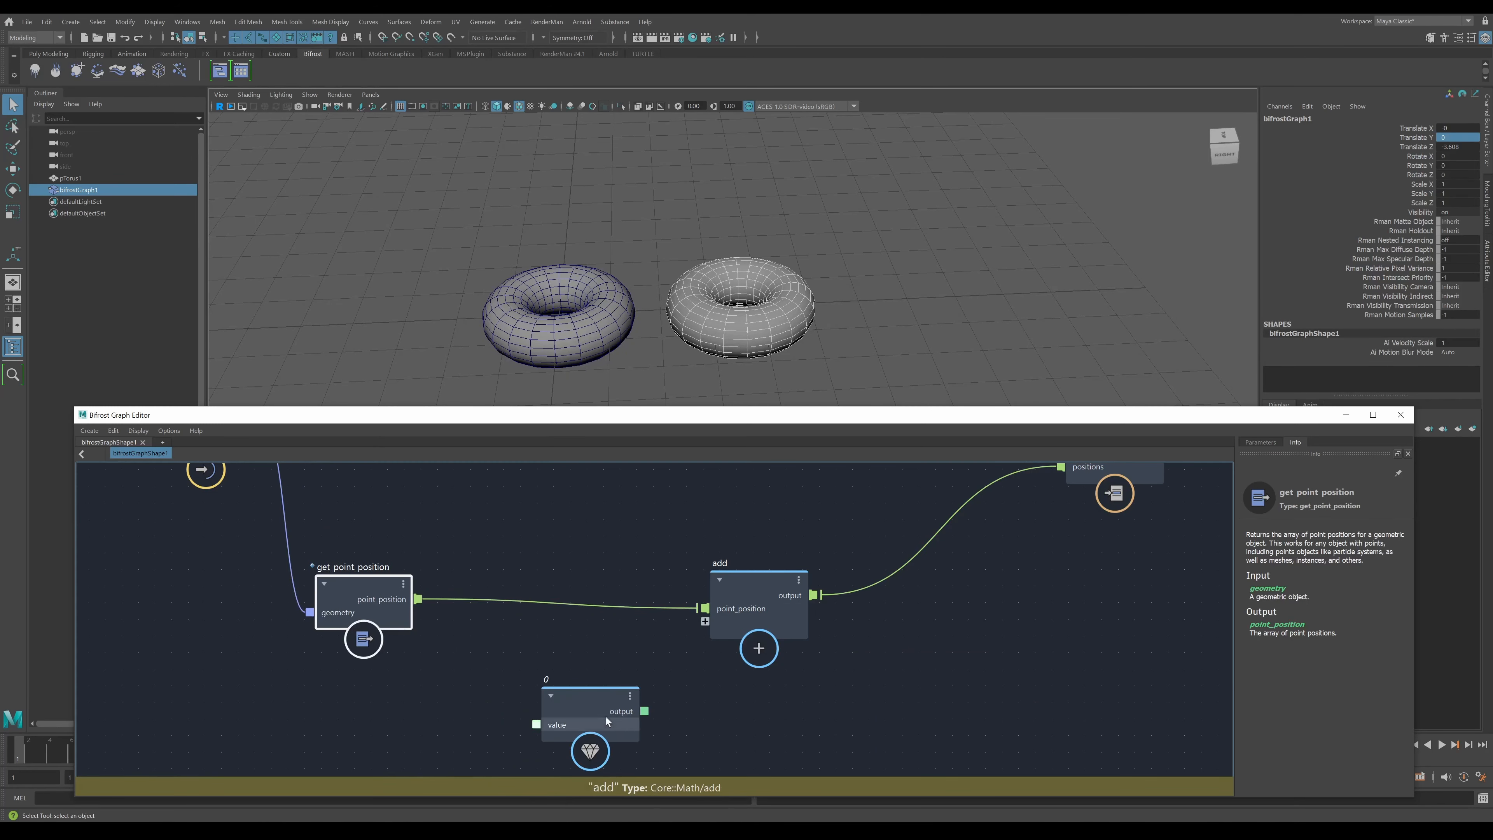
pyautogui.moveTo(596, 708); pyautogui.dragTo(563, 693)
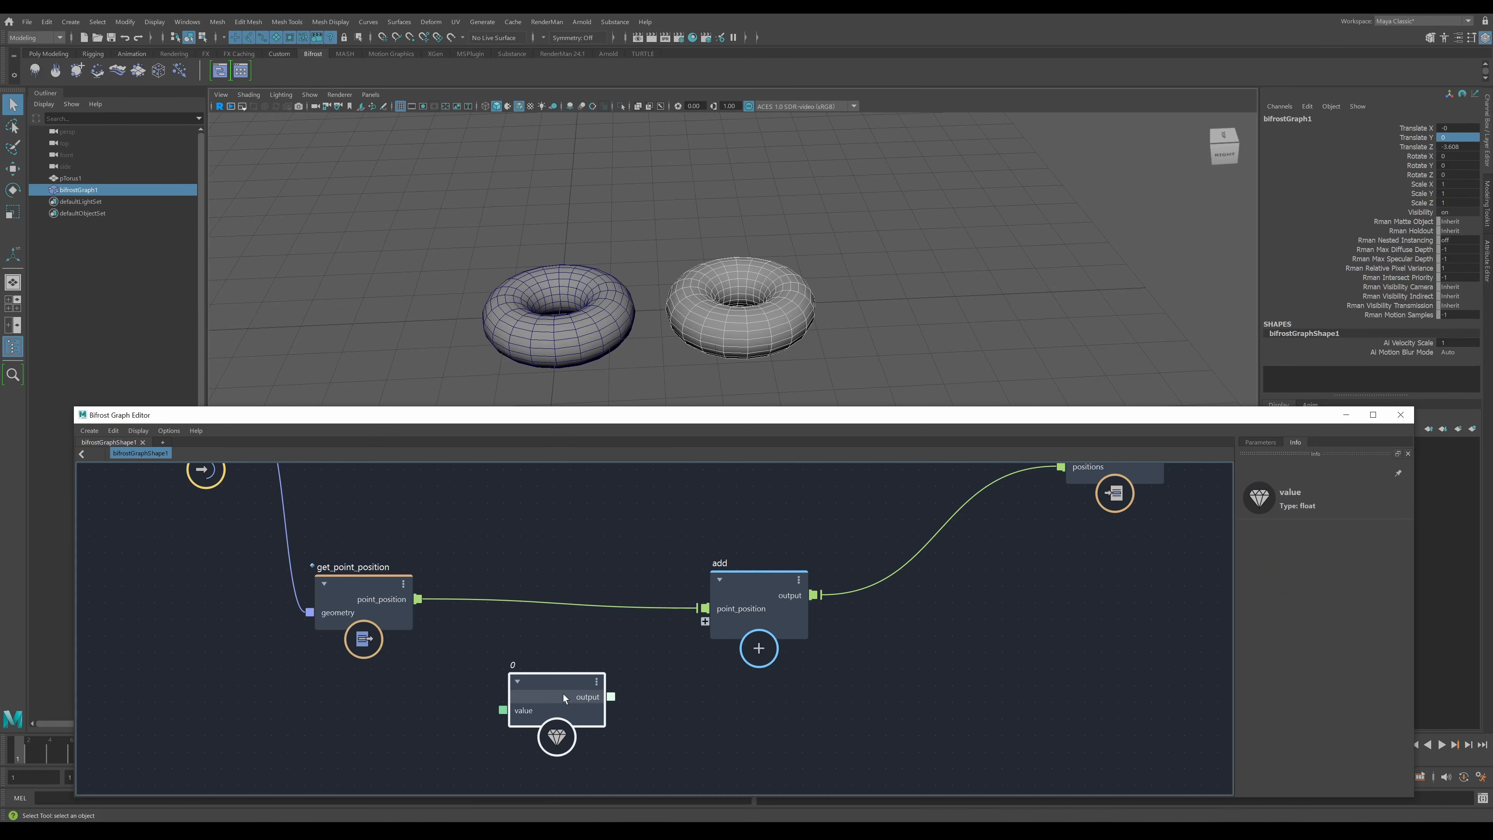
# - Show the value node's parameters and connect its output to the add node as a second input
pyautogui.click(1259, 445)
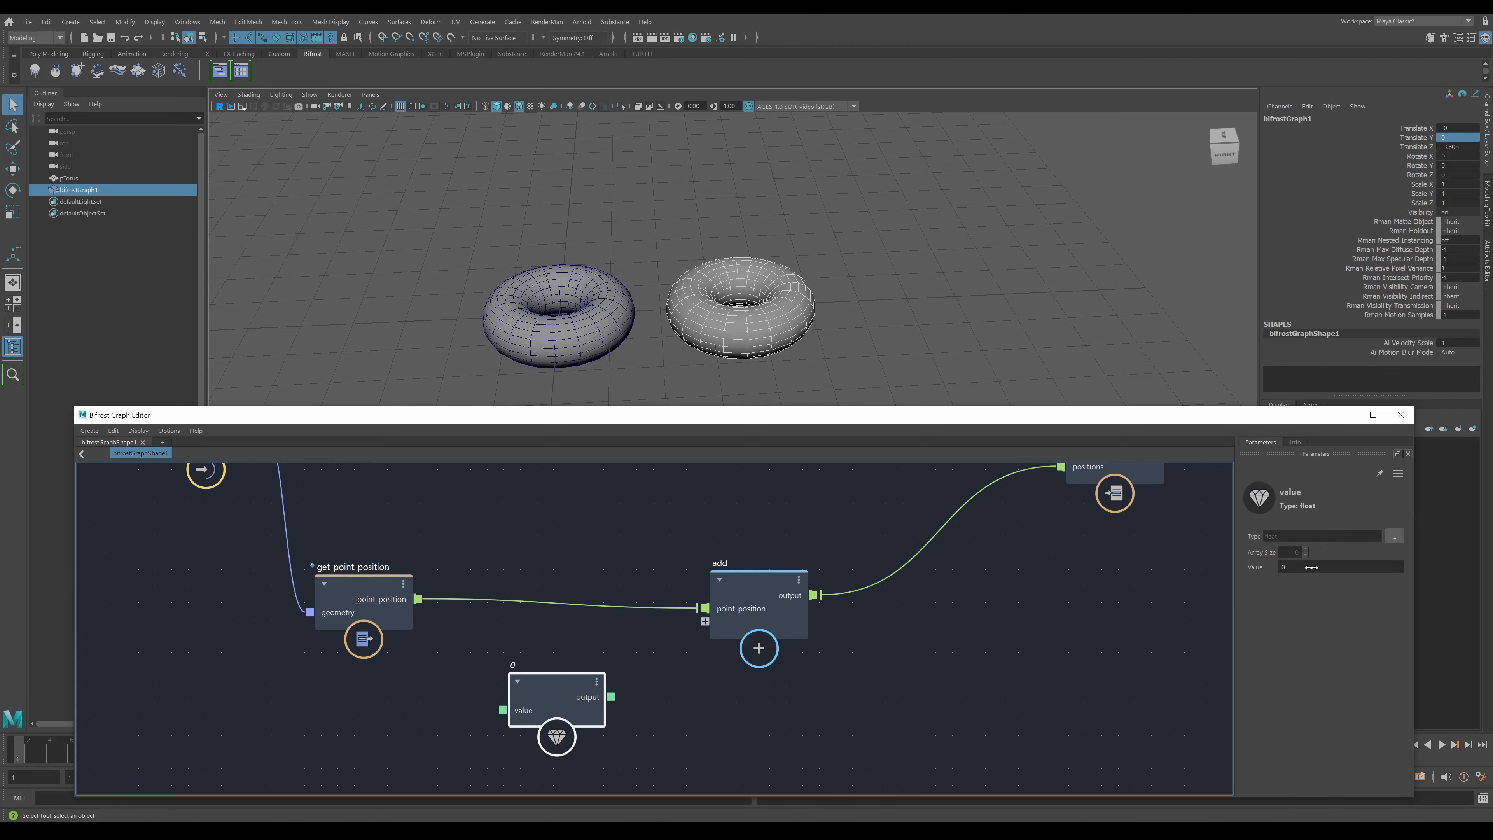
pyautogui.moveTo(610, 696); pyautogui.dragTo(752, 628)
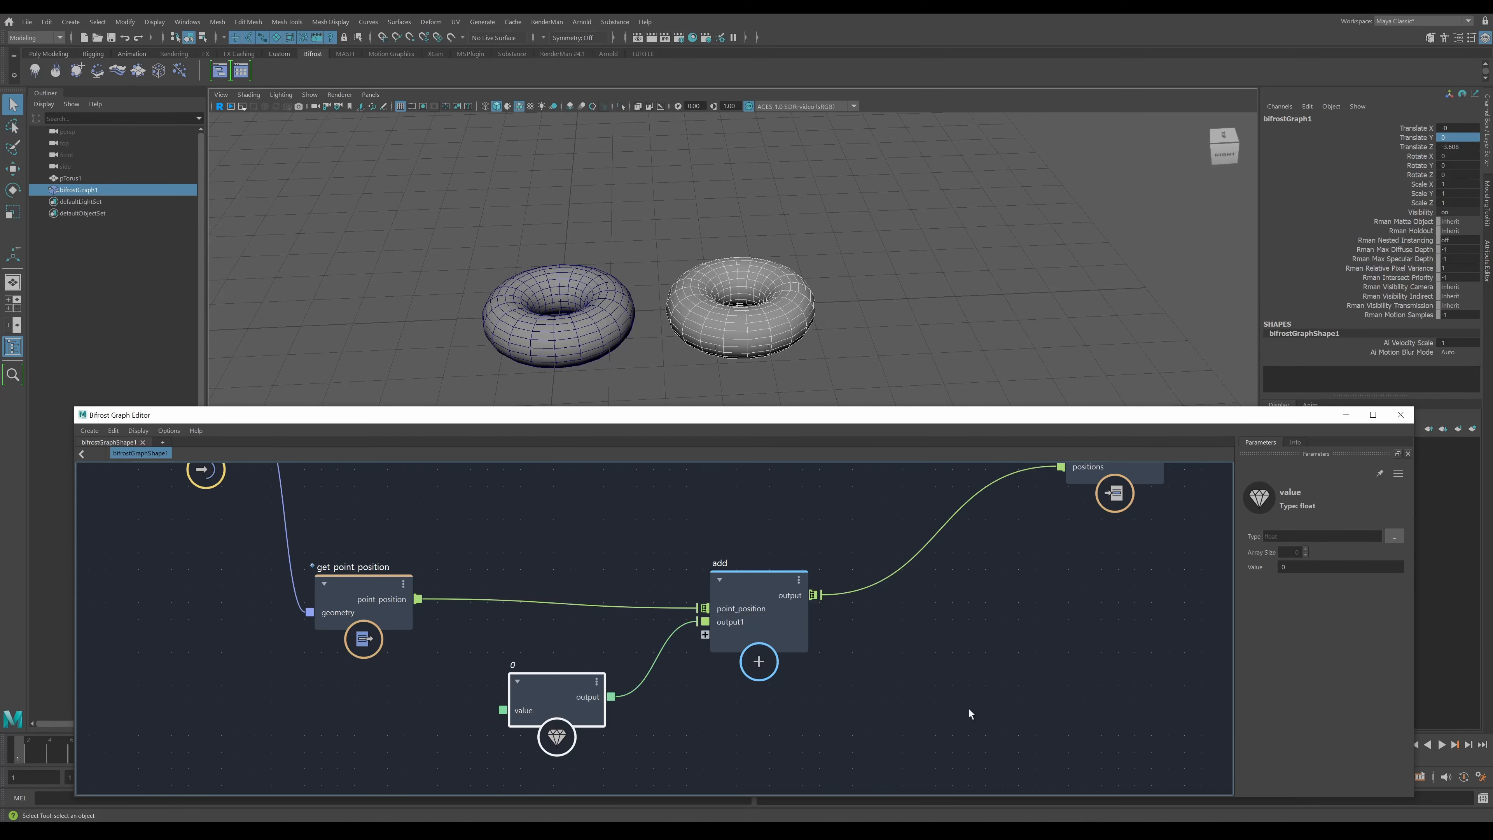
pyautogui.moveTo(555, 703); pyautogui.dragTo(522, 710)
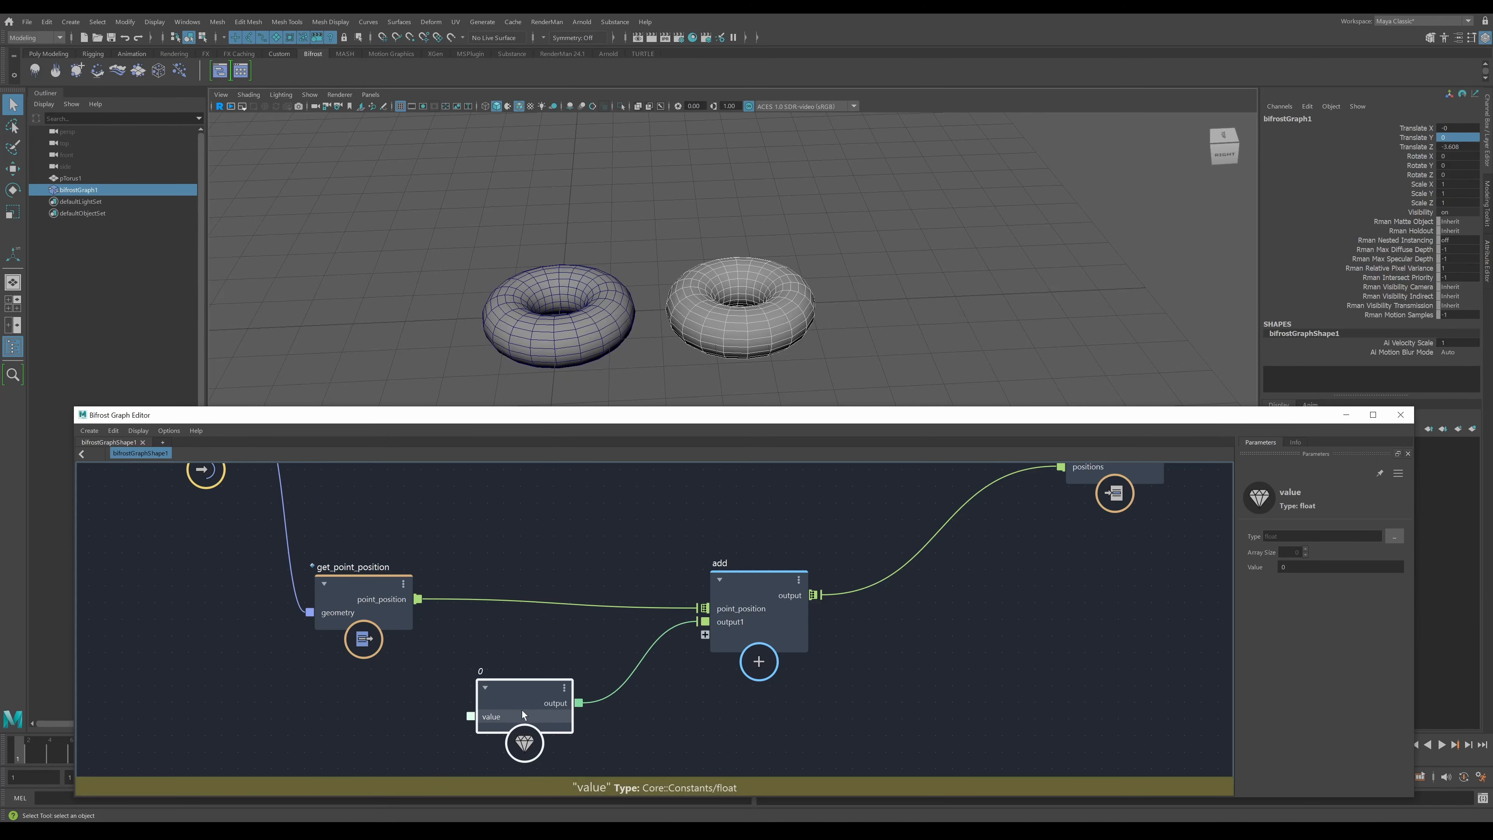
# - Set the float value node to 5 and view the offset torus in the scene
pyautogui.click(1306, 564)
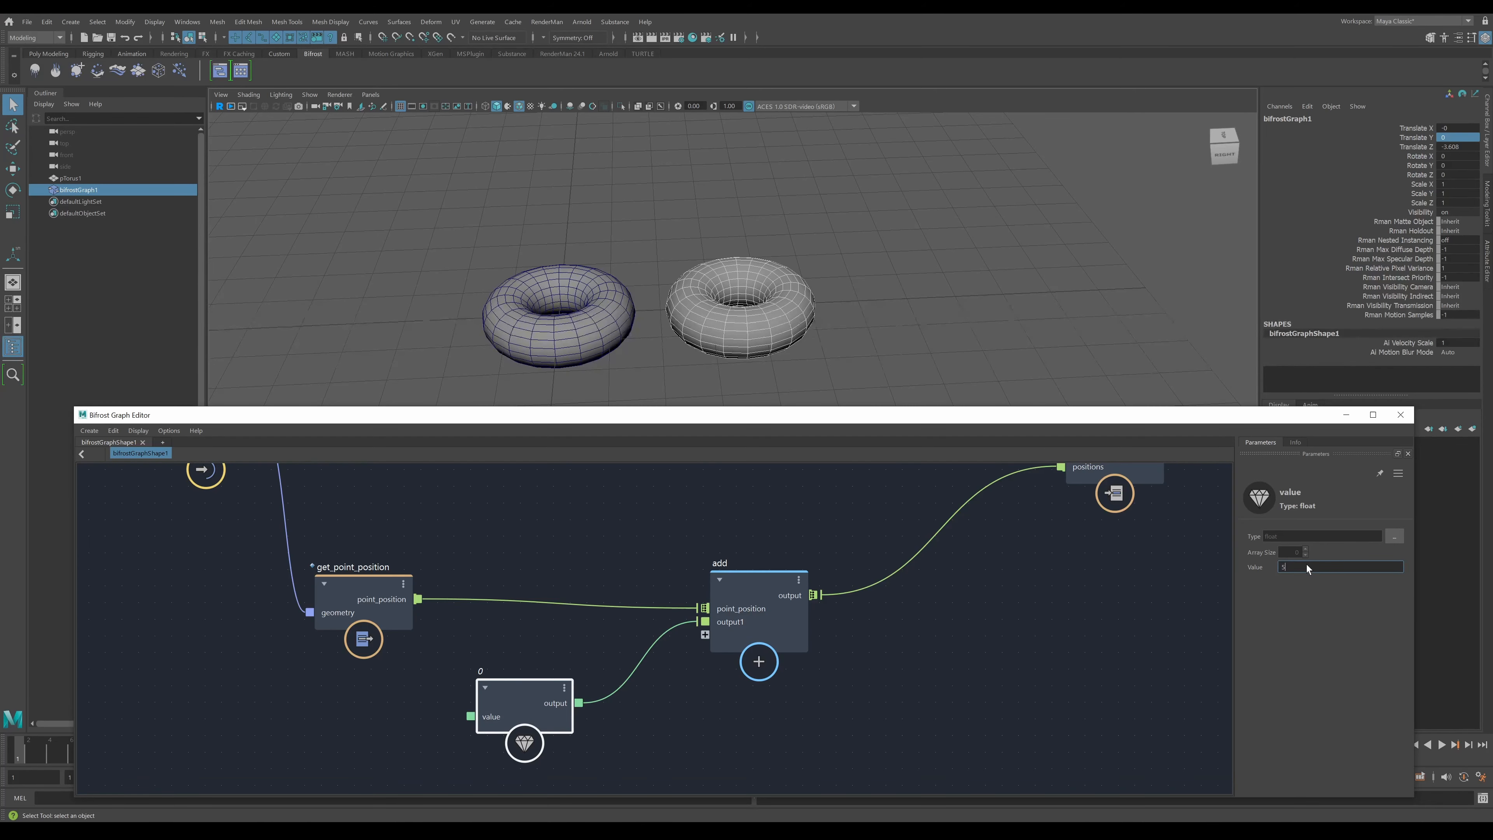
pyautogui.write('5')
pyautogui.press('Return')
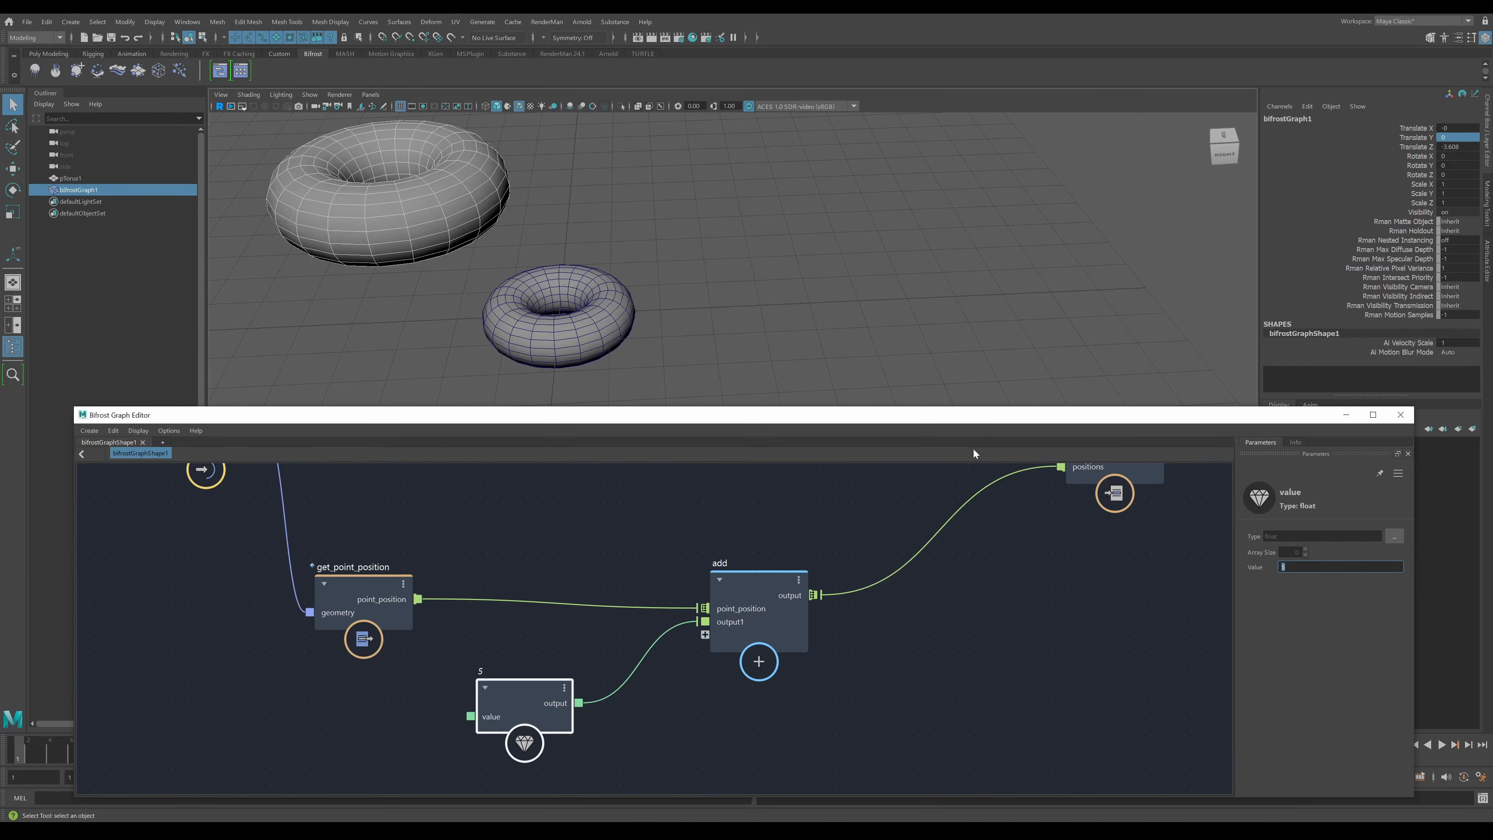
pyautogui.scroll(-3, 909, 368)
pyautogui.moveTo(881, 289)
pyautogui.keyDown('alt'); pyautogui.mouseDown()
pyautogui.moveTo(793, 273)
pyautogui.moveTo(864, 281)
pyautogui.mouseUp(); pyautogui.keyUp('alt')
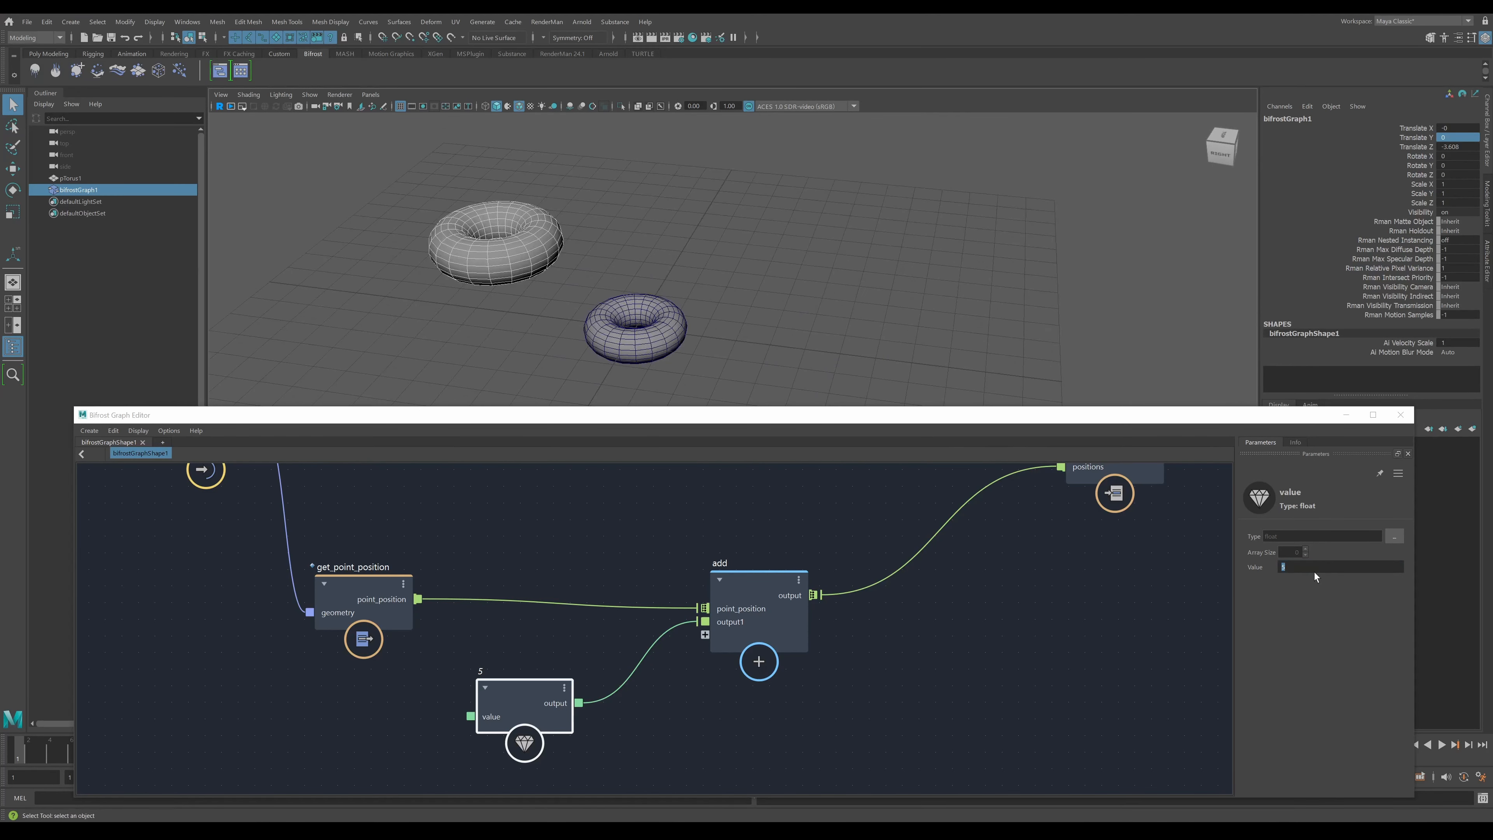
# - Reselect the value node and scrub its value down to about 4.327
pyautogui.click(1285, 568)
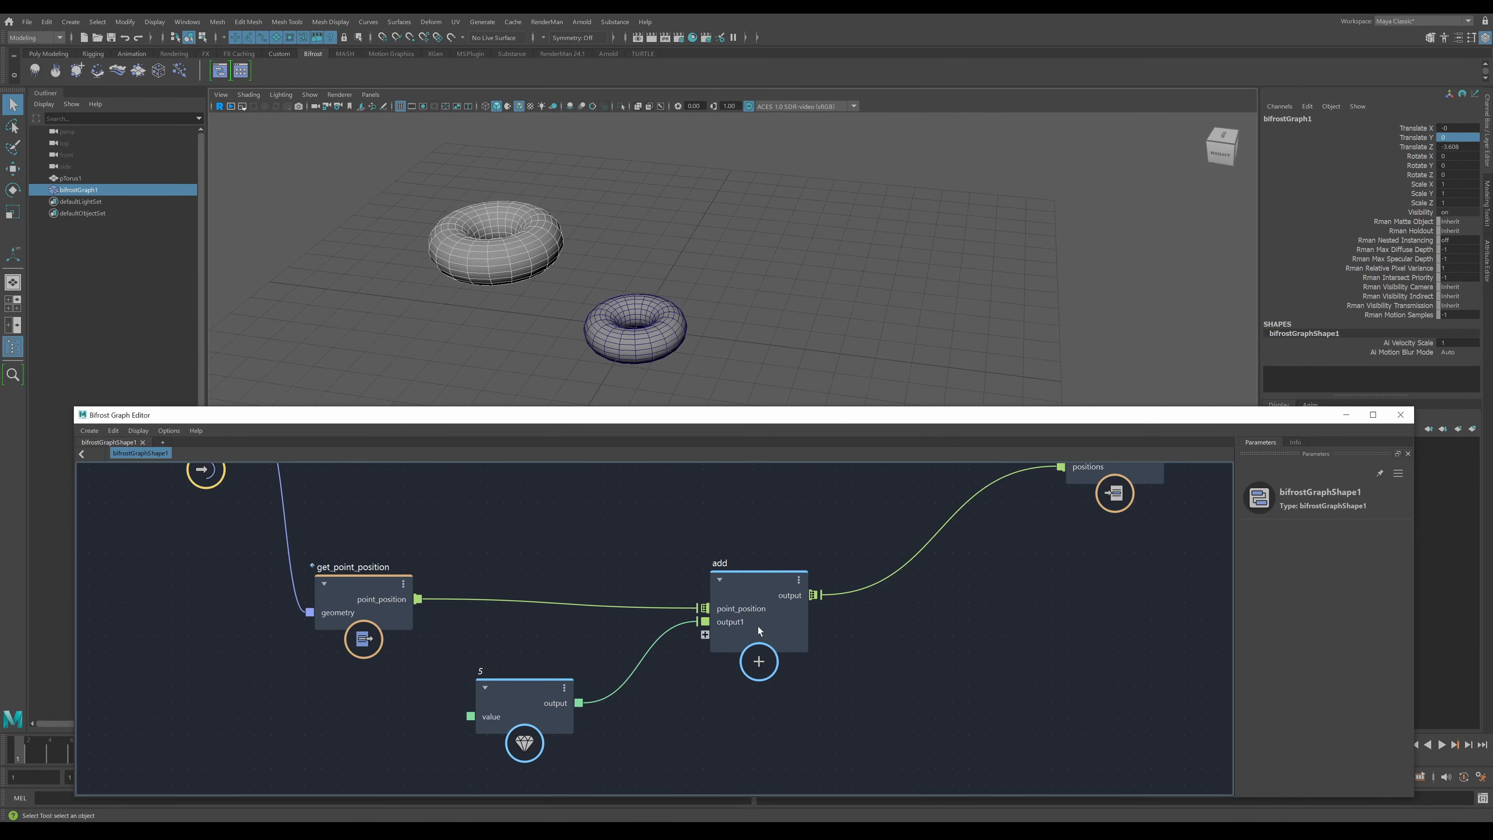
pyautogui.click(520, 706)
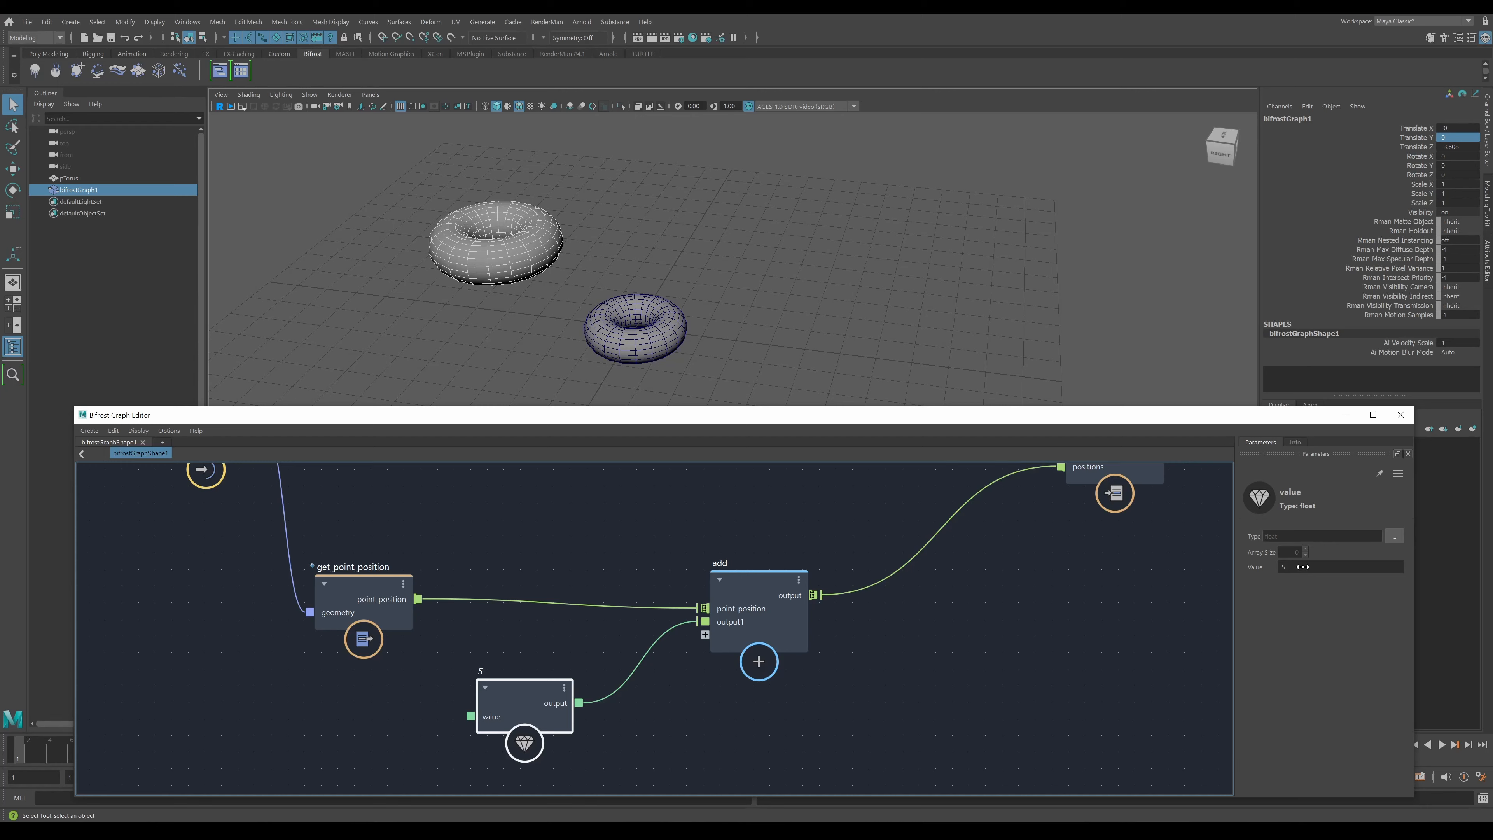
pyautogui.moveTo(1303, 566)
pyautogui.mouseDown()
pyautogui.moveTo(935, 581)
pyautogui.moveTo(1365, 568)
pyautogui.moveTo(1273, 572)
pyautogui.moveTo(1292, 571)
pyautogui.mouseUp()
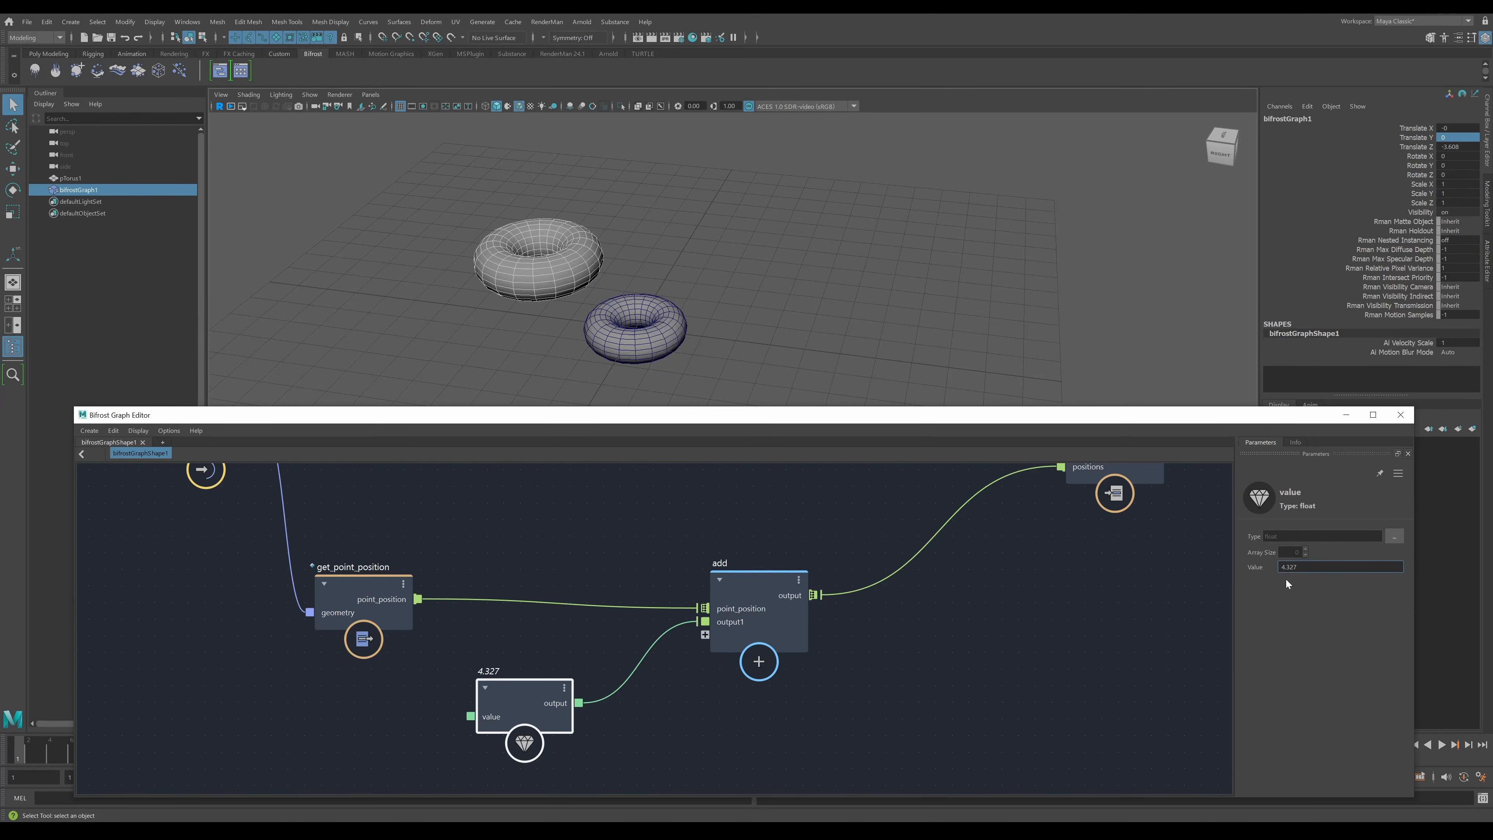
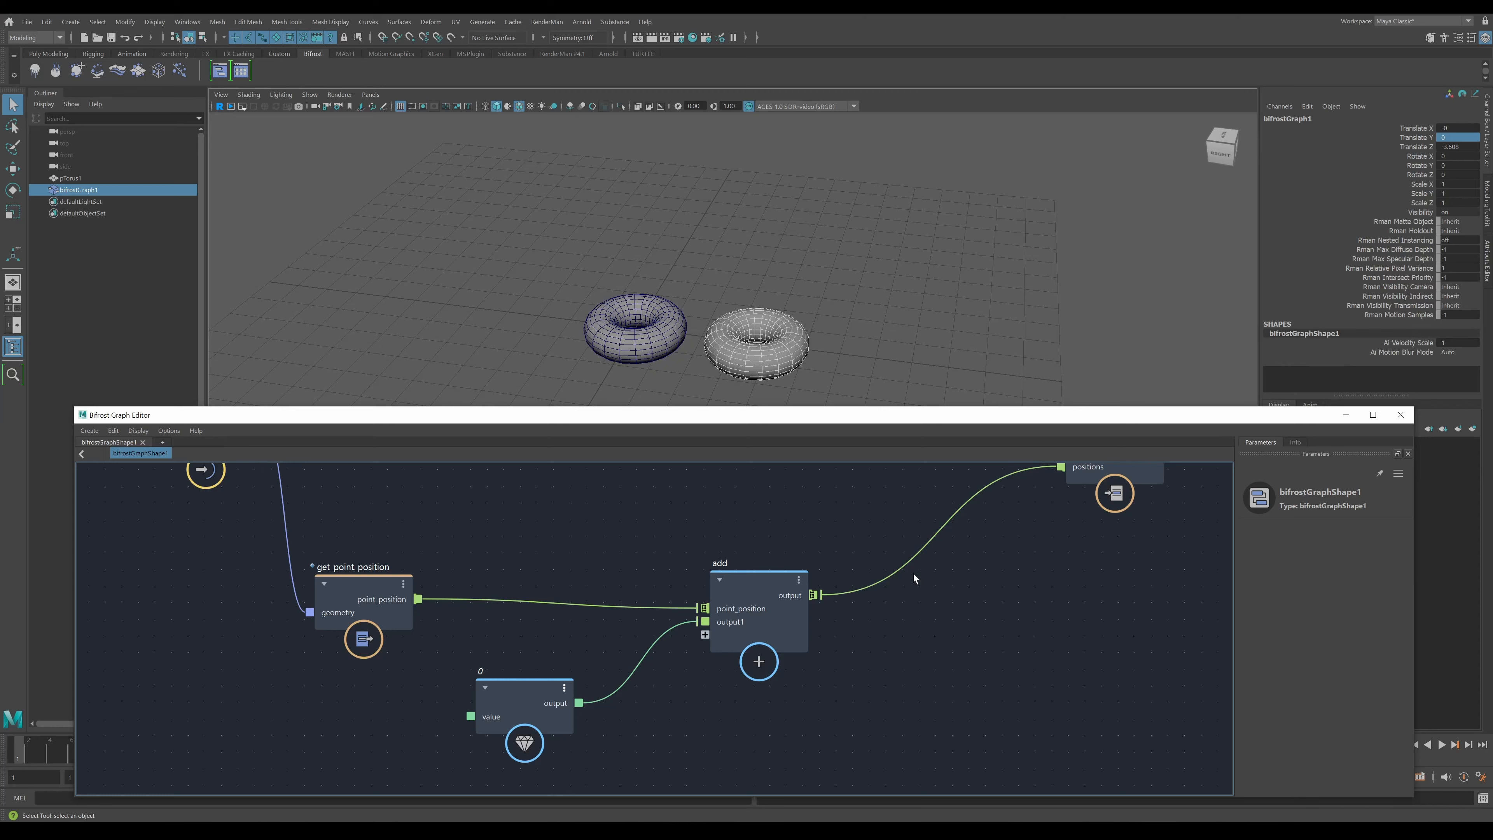
# - Move the value node lower, add a watchpoint on the geometry link, and examine the point_position property's data type
pyautogui.moveTo(495, 700); pyautogui.dragTo(501, 678)
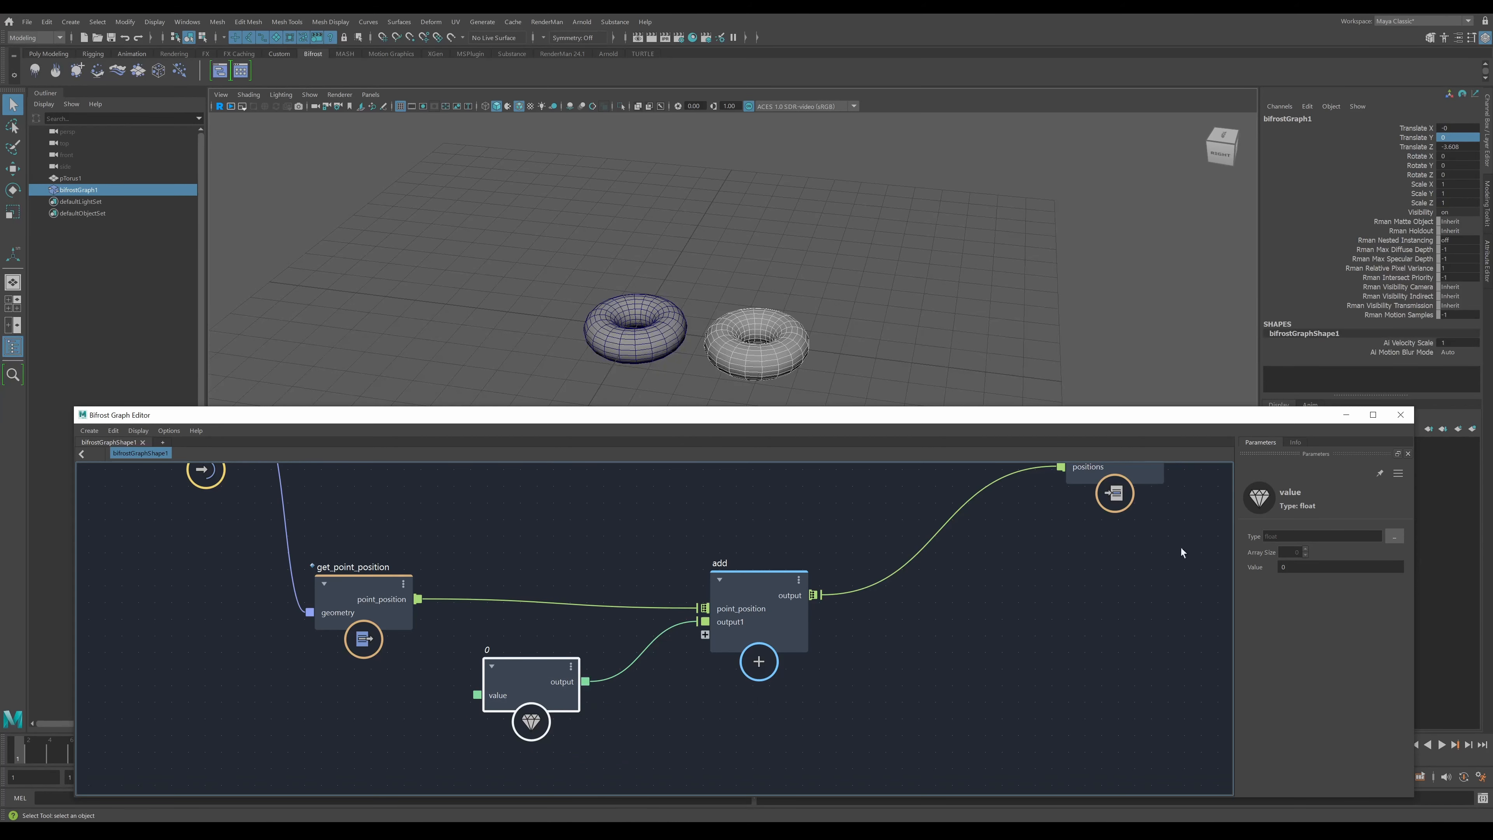
pyautogui.moveTo(518, 679); pyautogui.dragTo(497, 715)
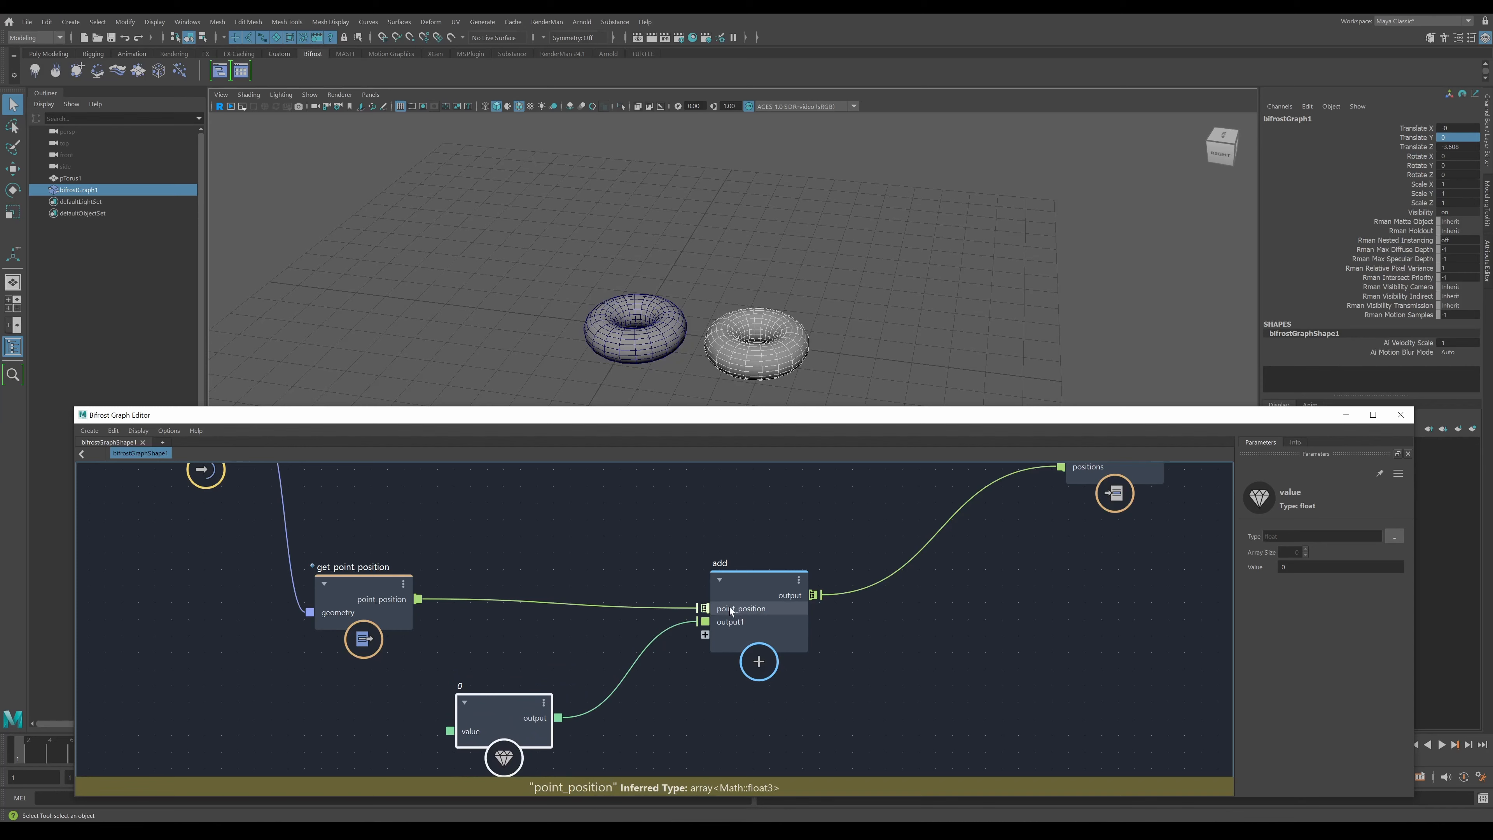
pyautogui.moveTo(667, 603); pyautogui.dragTo(650, 691, button='middle')
pyautogui.rightClick(619, 582)
pyautogui.click(641, 600)
pyautogui.scroll(-1, 598, 649)
pyautogui.moveTo(603, 656); pyautogui.dragTo(625, 510, button='middle')
pyautogui.scroll(2, 589, 595)
pyautogui.moveTo(496, 709); pyautogui.dragTo(513, 787)
pyautogui.scroll(3, 519, 694)
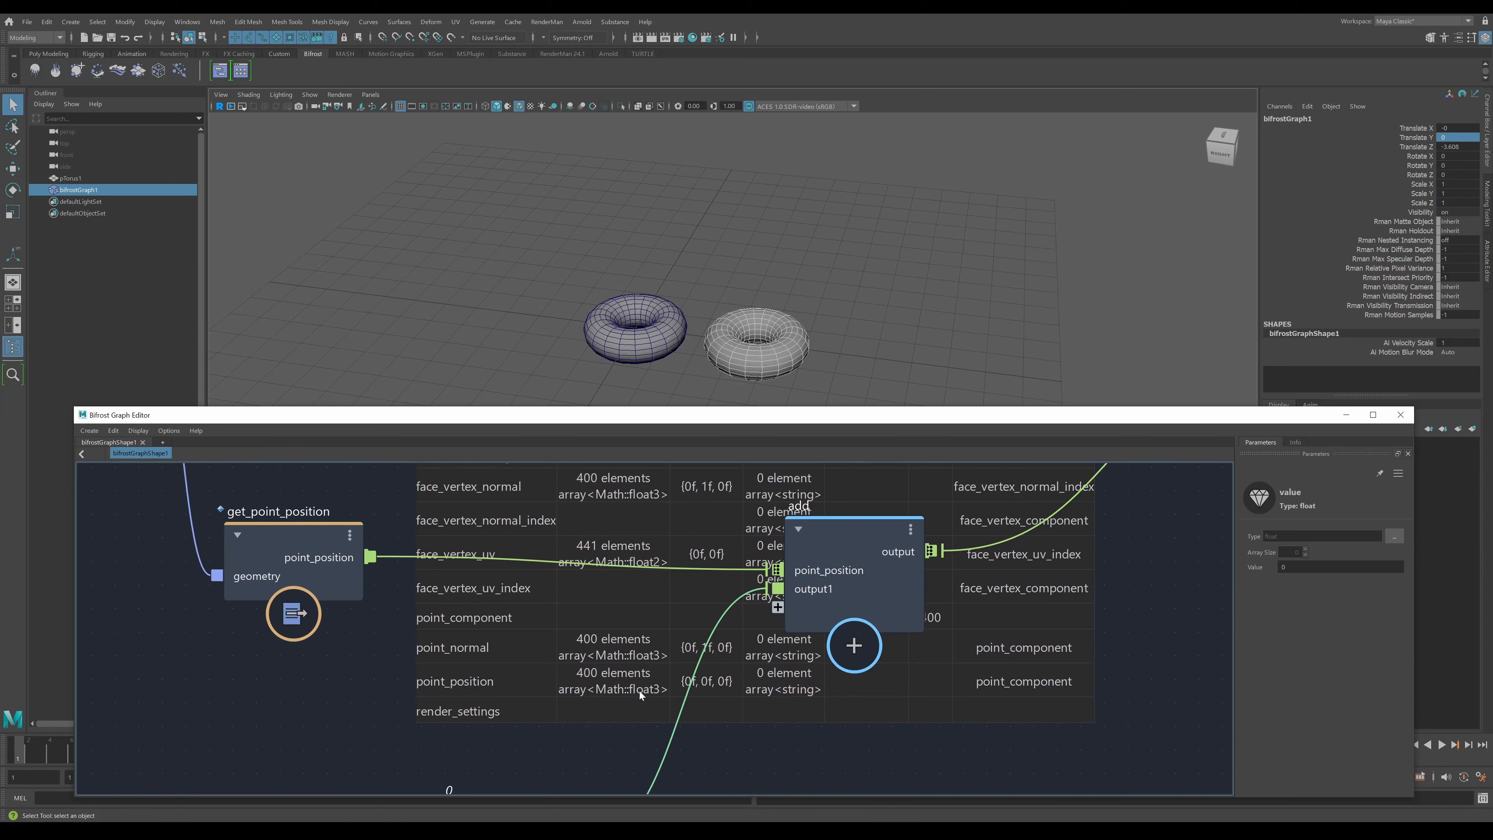
pyautogui.scroll(-2, 631, 691)
pyautogui.moveTo(623, 708); pyautogui.dragTo(624, 583, button='middle')
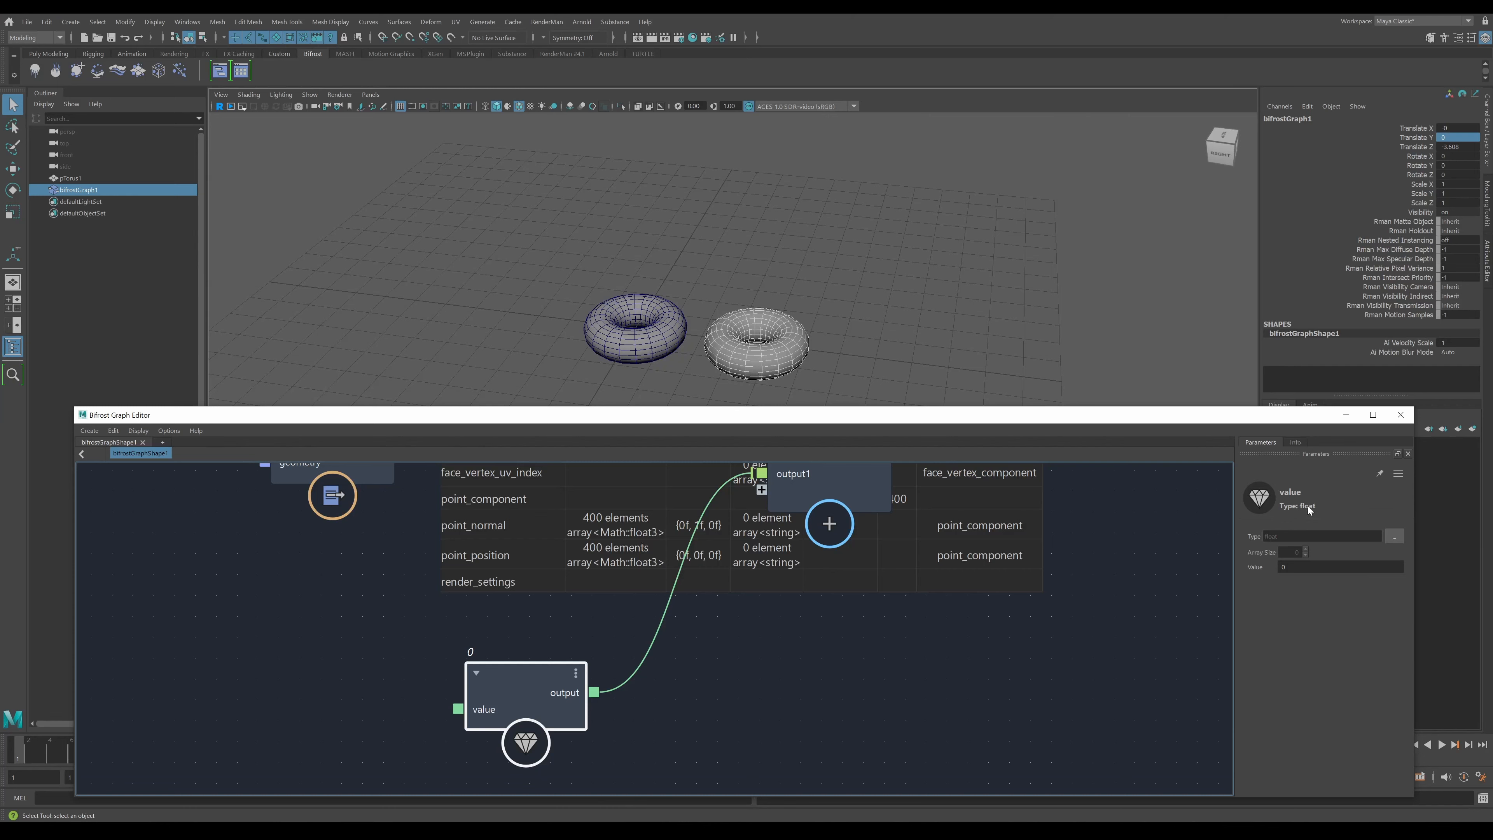
# - Review the simple, vector, matrix and other type options for the float value node, leaving its type as it is
pyautogui.moveTo(535, 702); pyautogui.dragTo(458, 709)
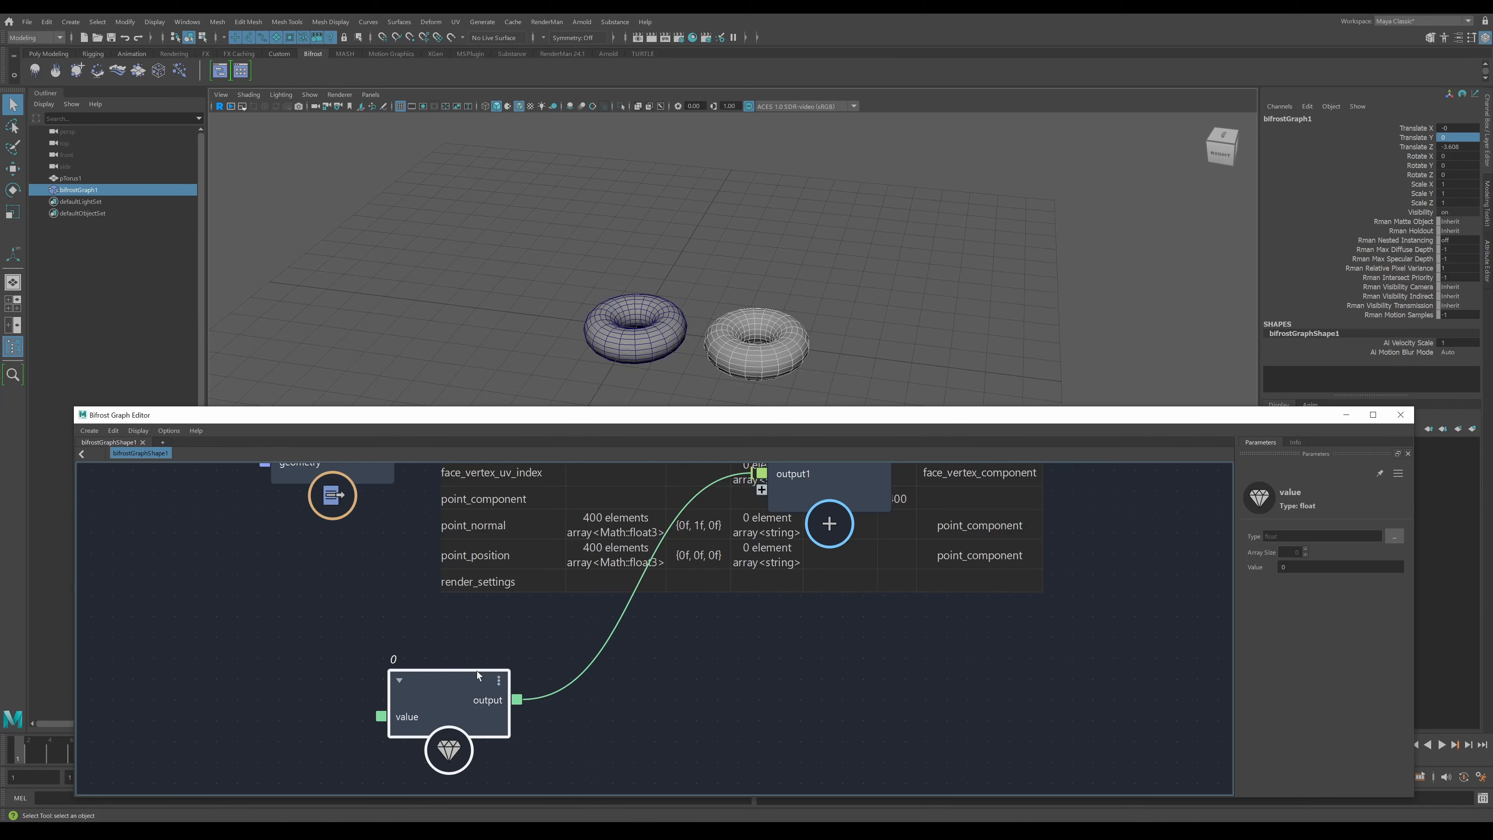
pyautogui.rightClick(430, 683)
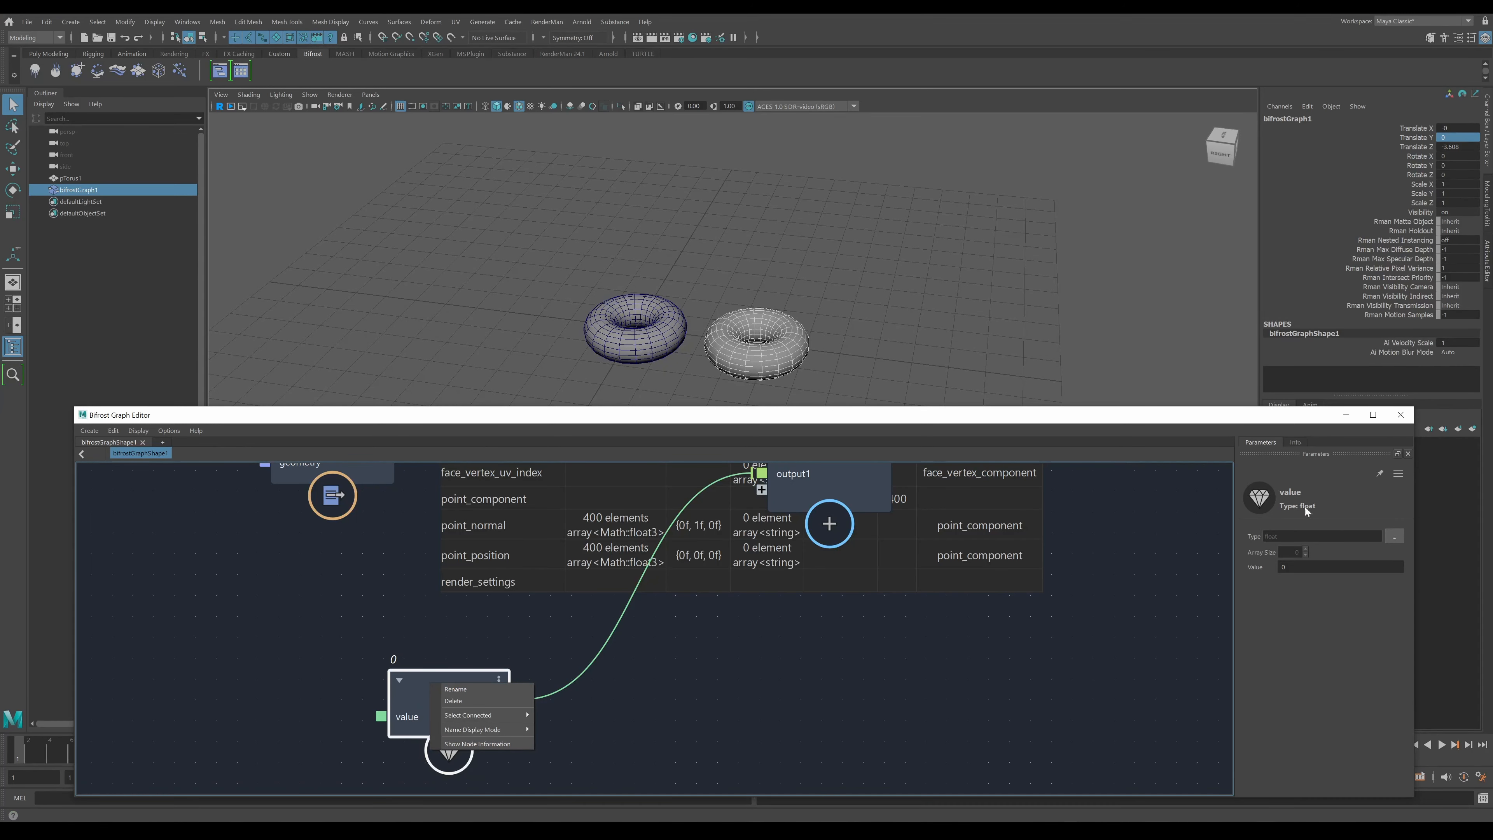
pyautogui.click(1395, 536)
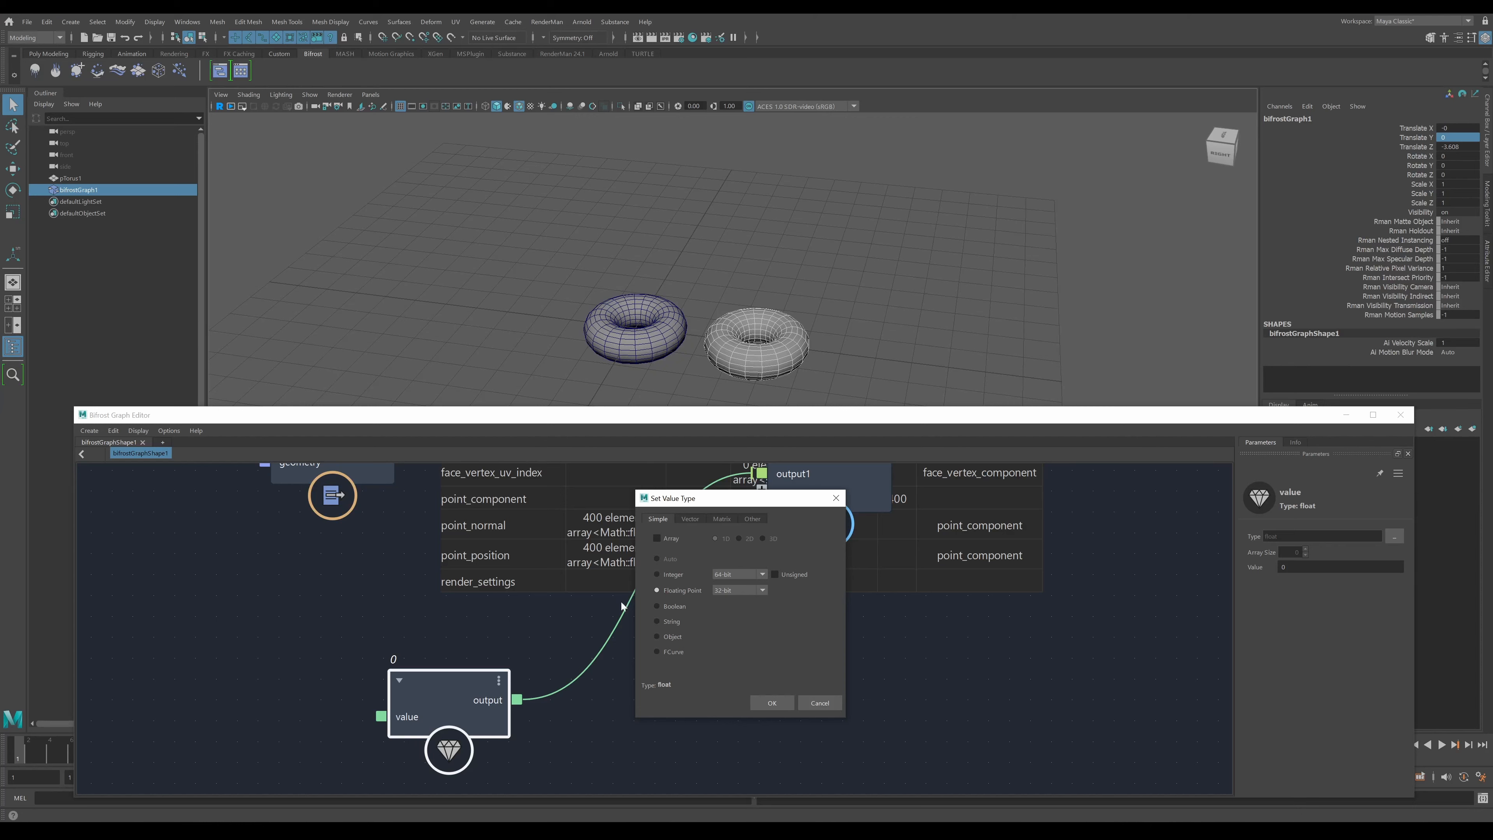
pyautogui.click(753, 519)
pyautogui.click(722, 518)
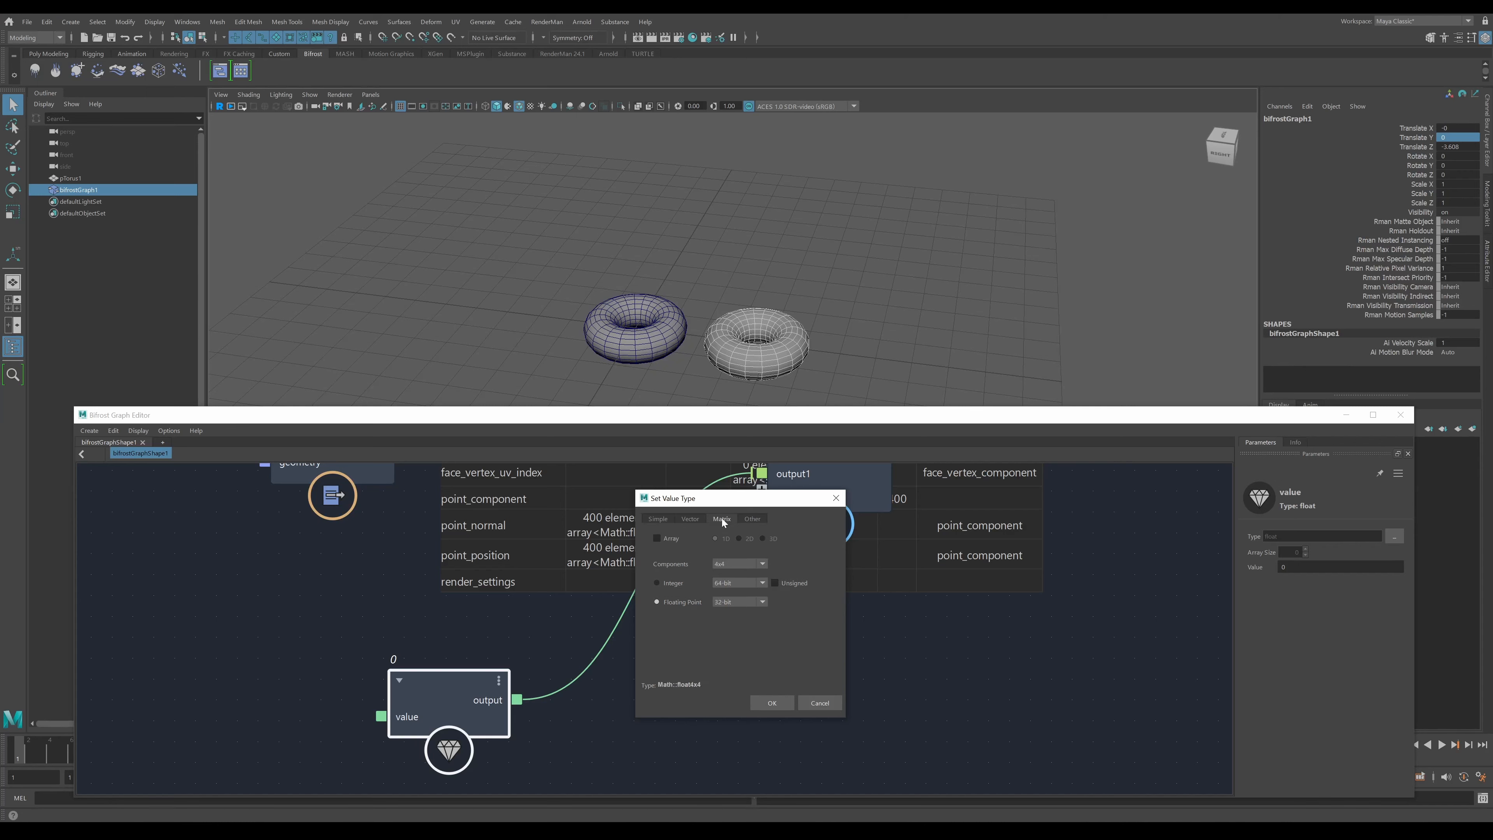
pyautogui.click(693, 519)
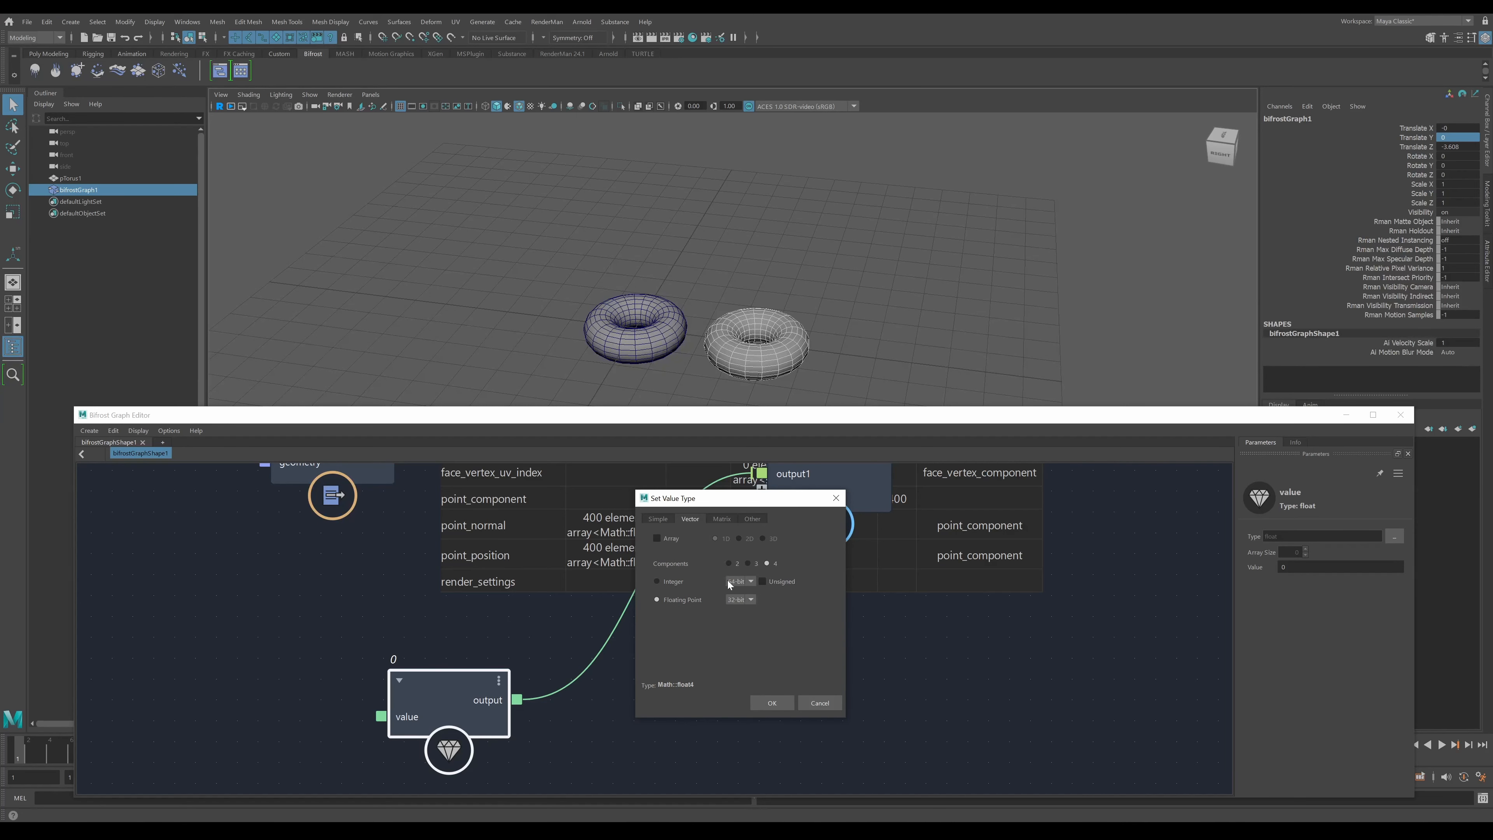
pyautogui.click(658, 520)
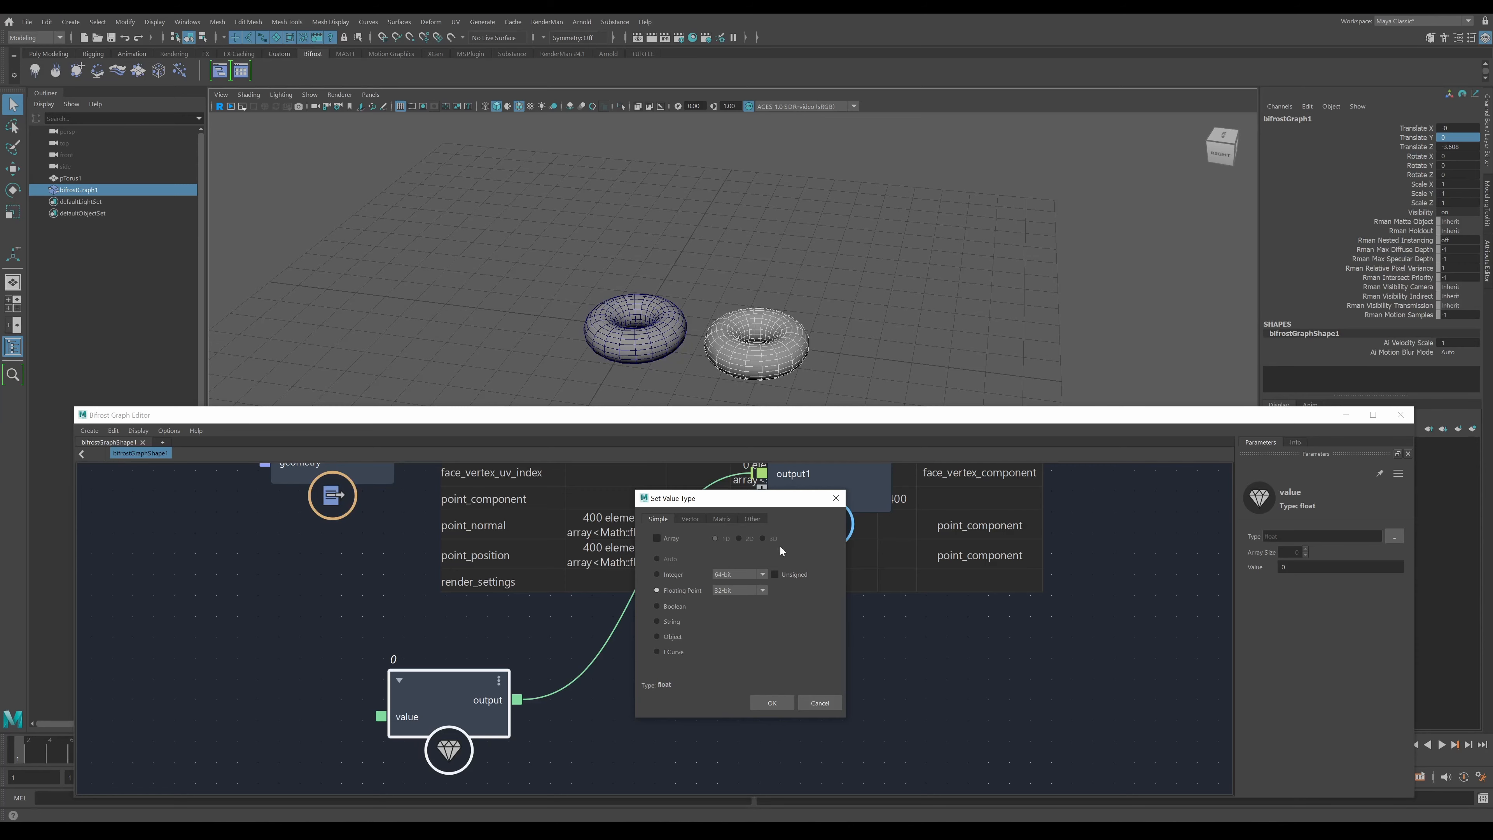
pyautogui.click(832, 703)
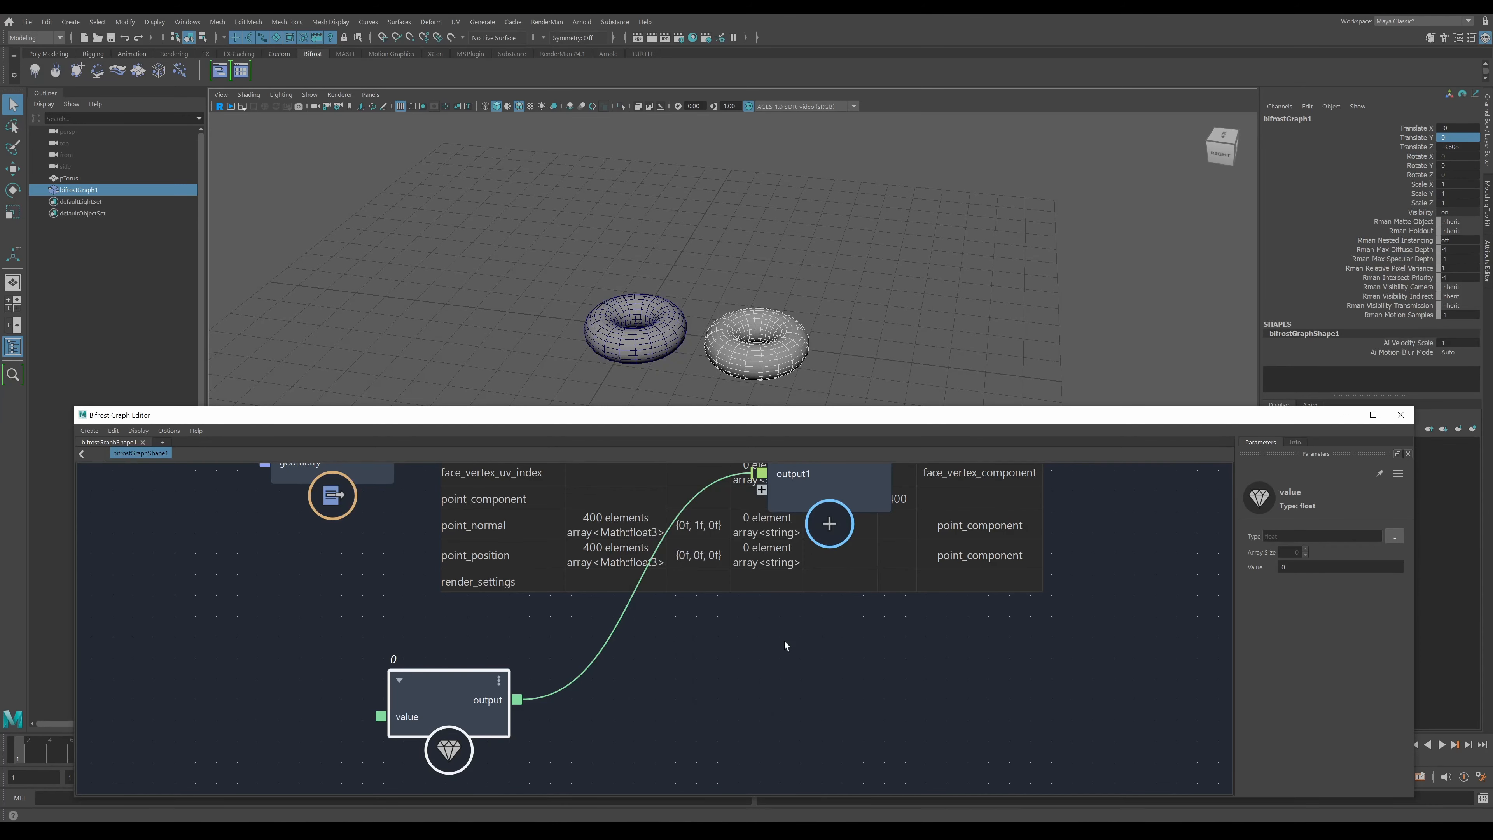
# - Disconnect the float value node from add and park it to the left of get_point_position
pyautogui.scroll(-2, 841, 627)
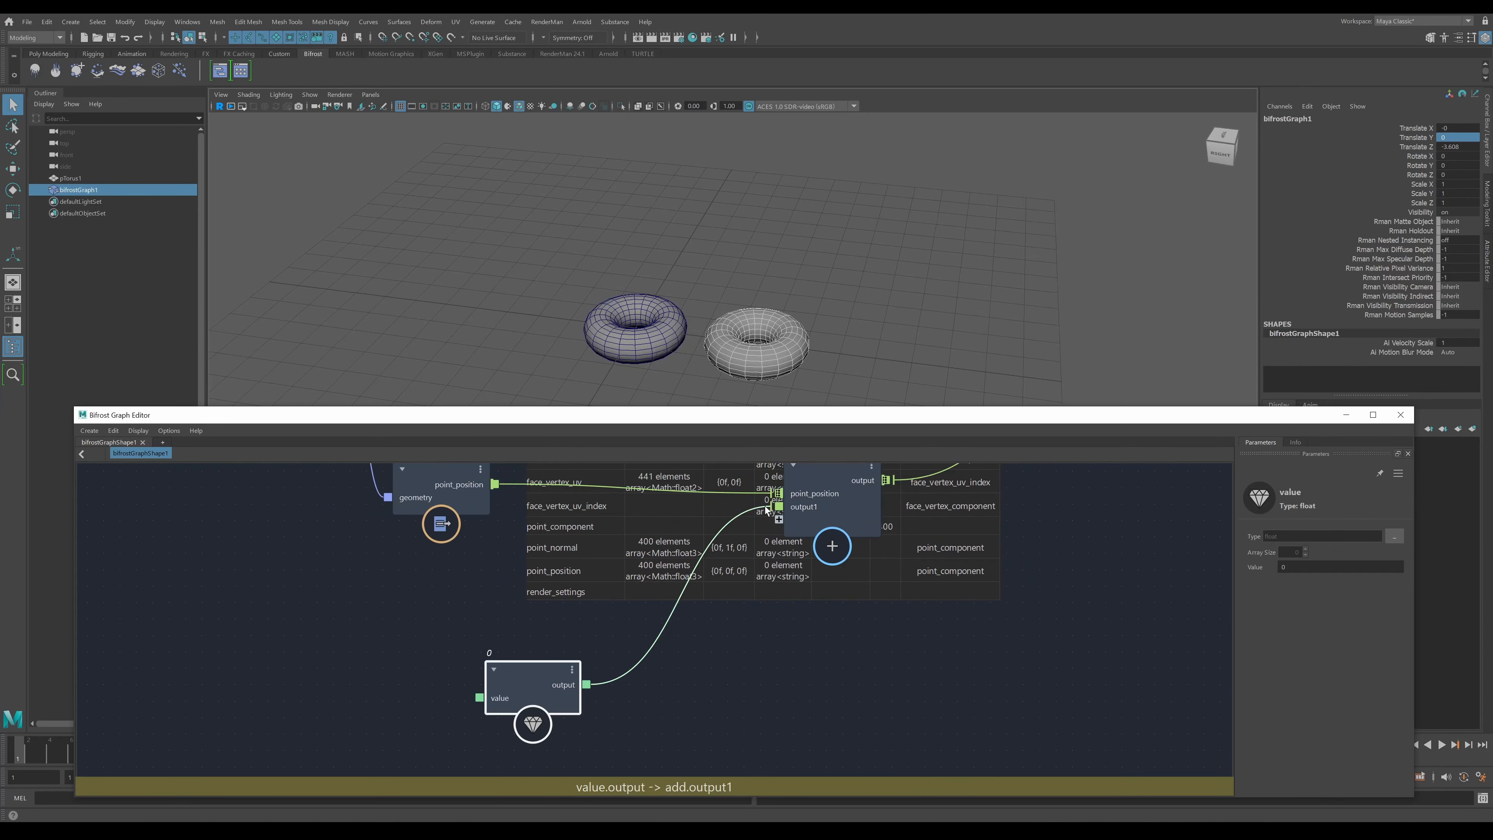
pyautogui.scroll(2, 847, 530)
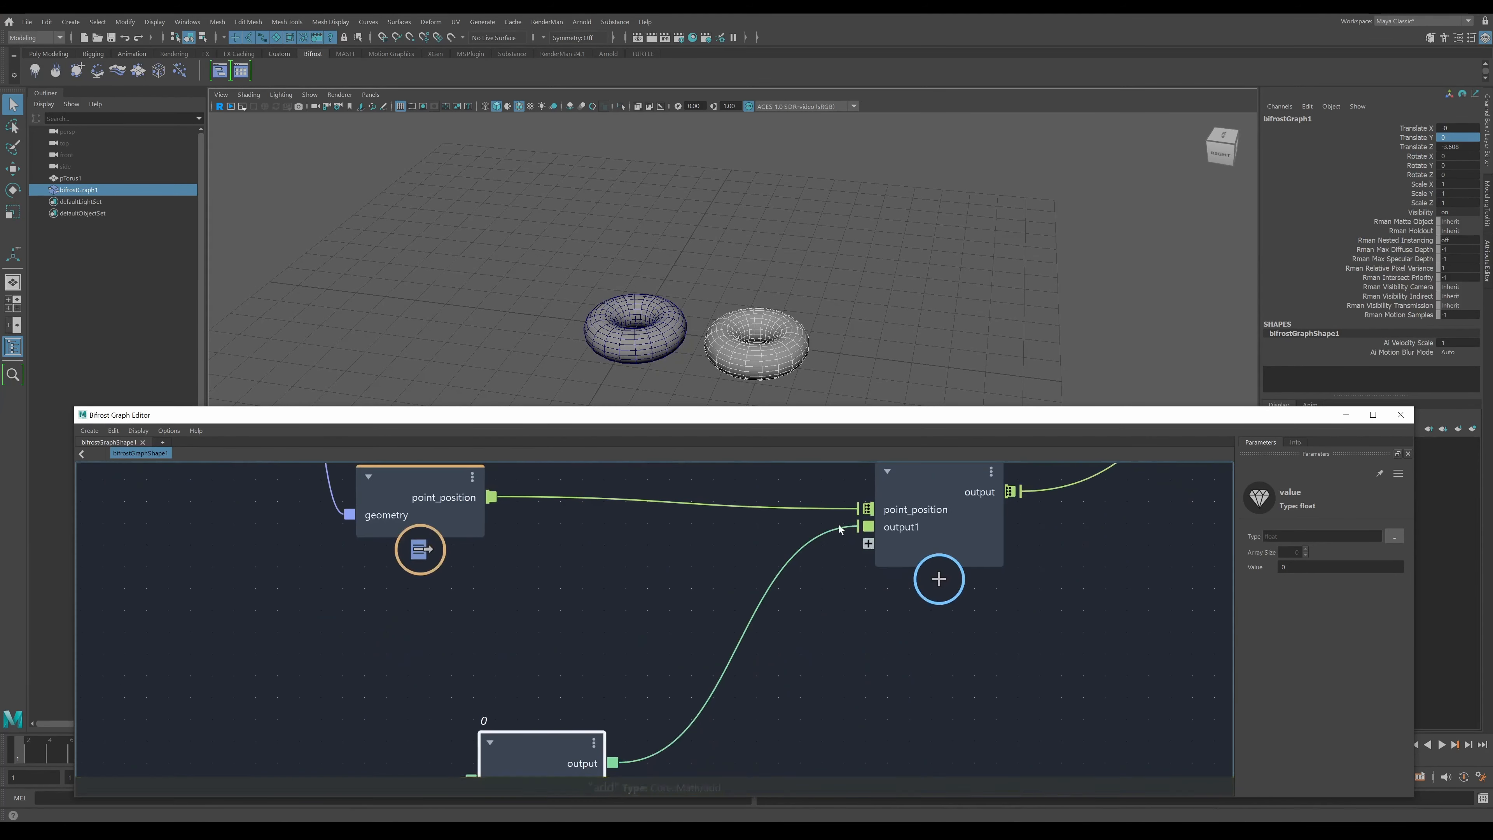
pyautogui.moveTo(845, 528); pyautogui.dragTo(764, 659)
pyautogui.moveTo(518, 742); pyautogui.dragTo(170, 523)
pyautogui.scroll(-1, 556, 636)
pyautogui.scroll(1, 656, 626)
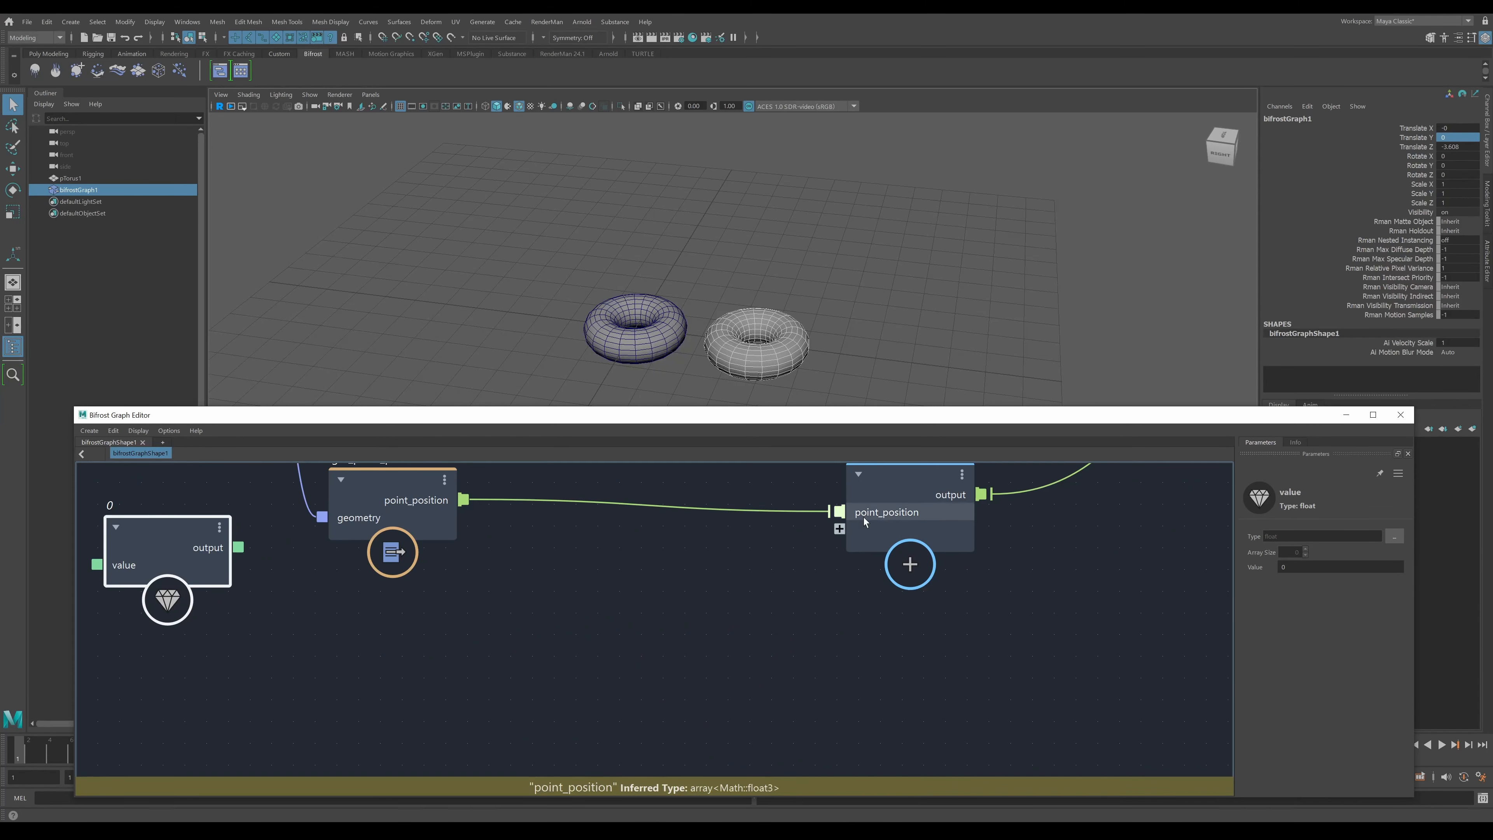
# - Create a value node from the add node's empty input and place it below the point_position link
pyautogui.rightClick(861, 529)
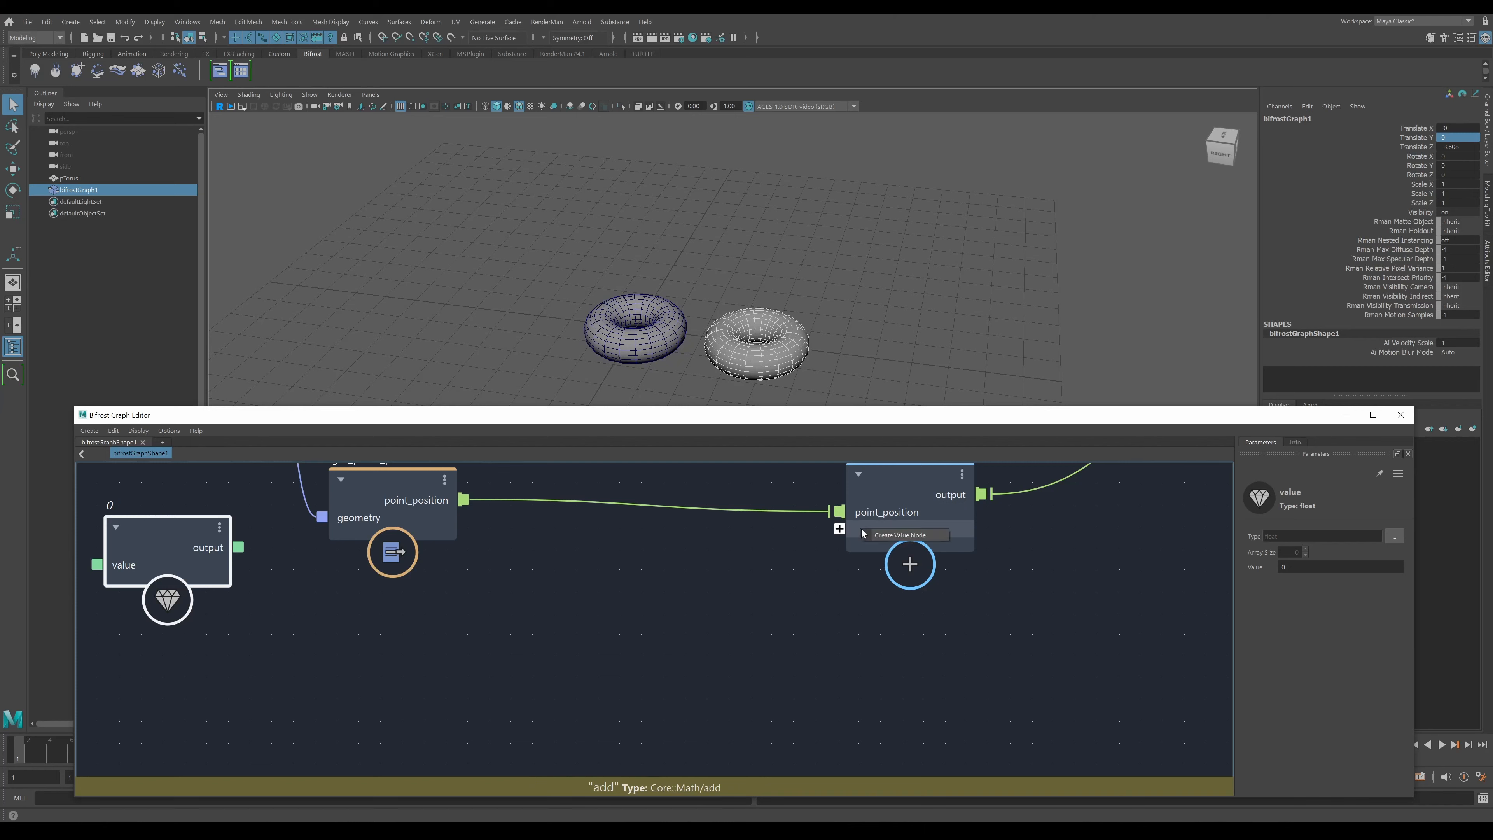
pyautogui.click(886, 535)
pyautogui.moveTo(713, 537); pyautogui.dragTo(545, 647)
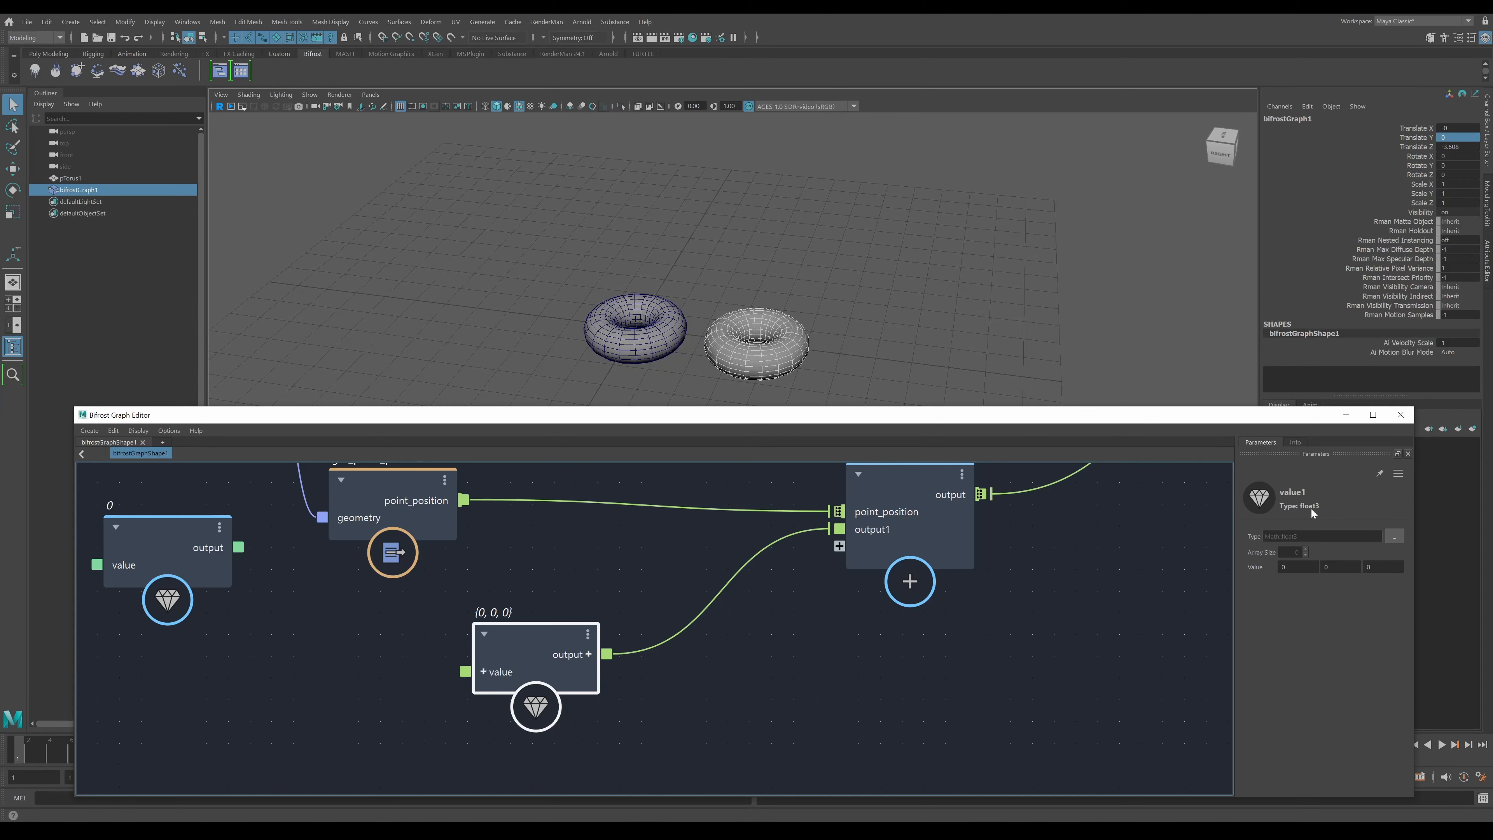
# - Compare the simple and vector type settings for the new value node without changing its type
pyautogui.click(1394, 537)
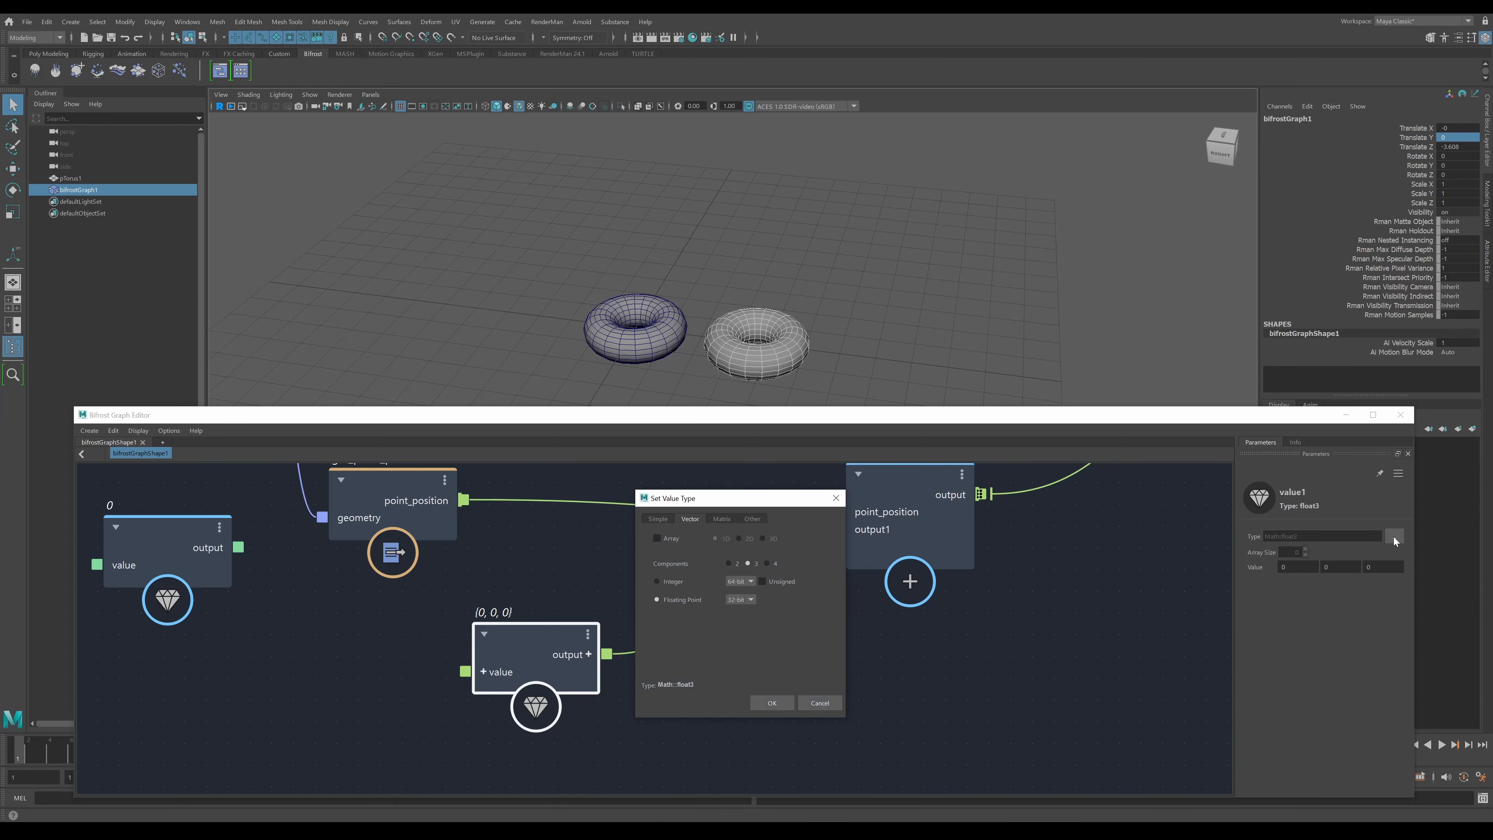
pyautogui.click(655, 519)
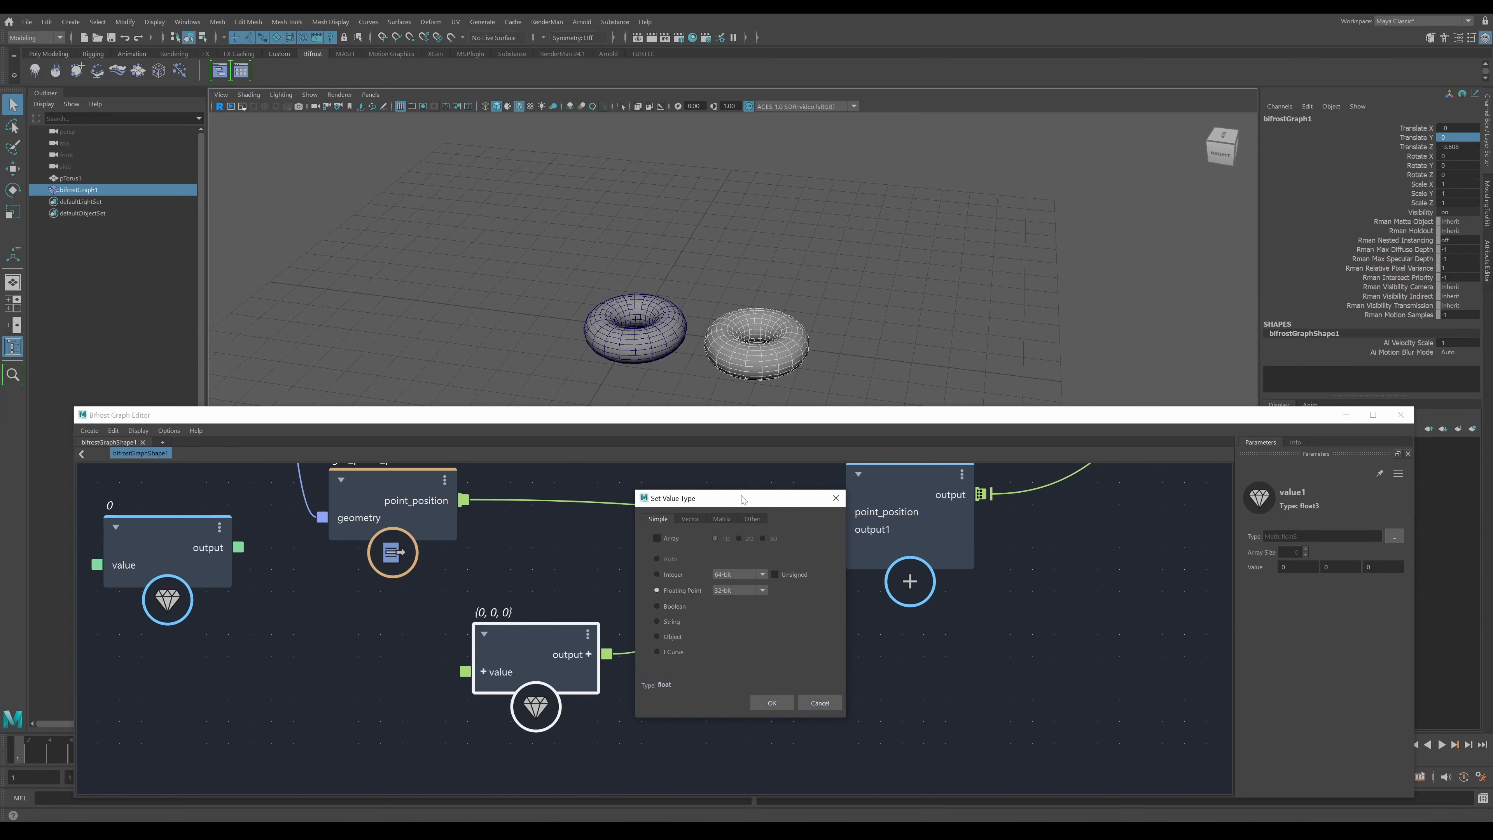
pyautogui.click(688, 518)
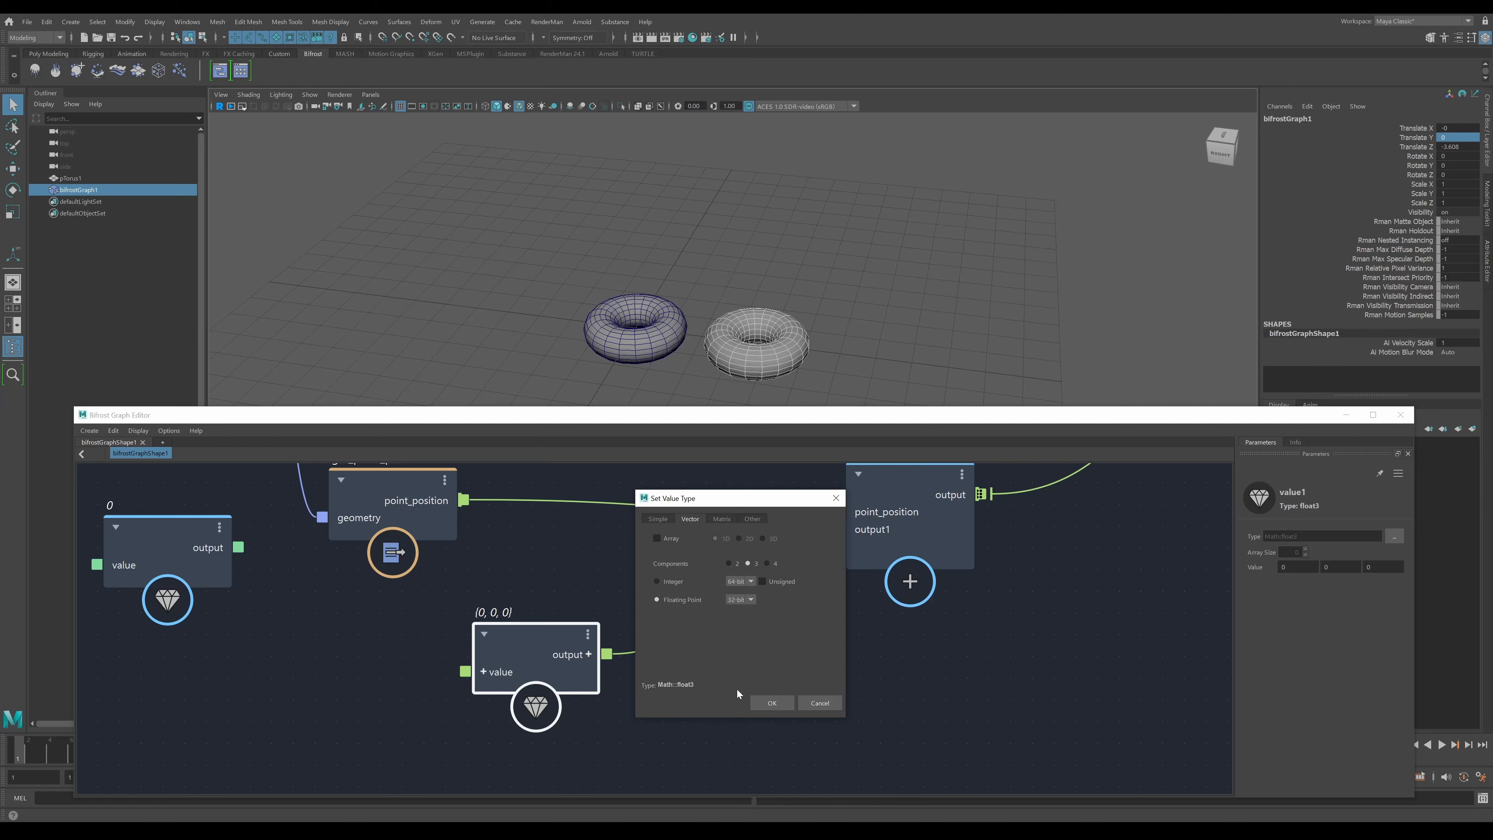
pyautogui.click(658, 519)
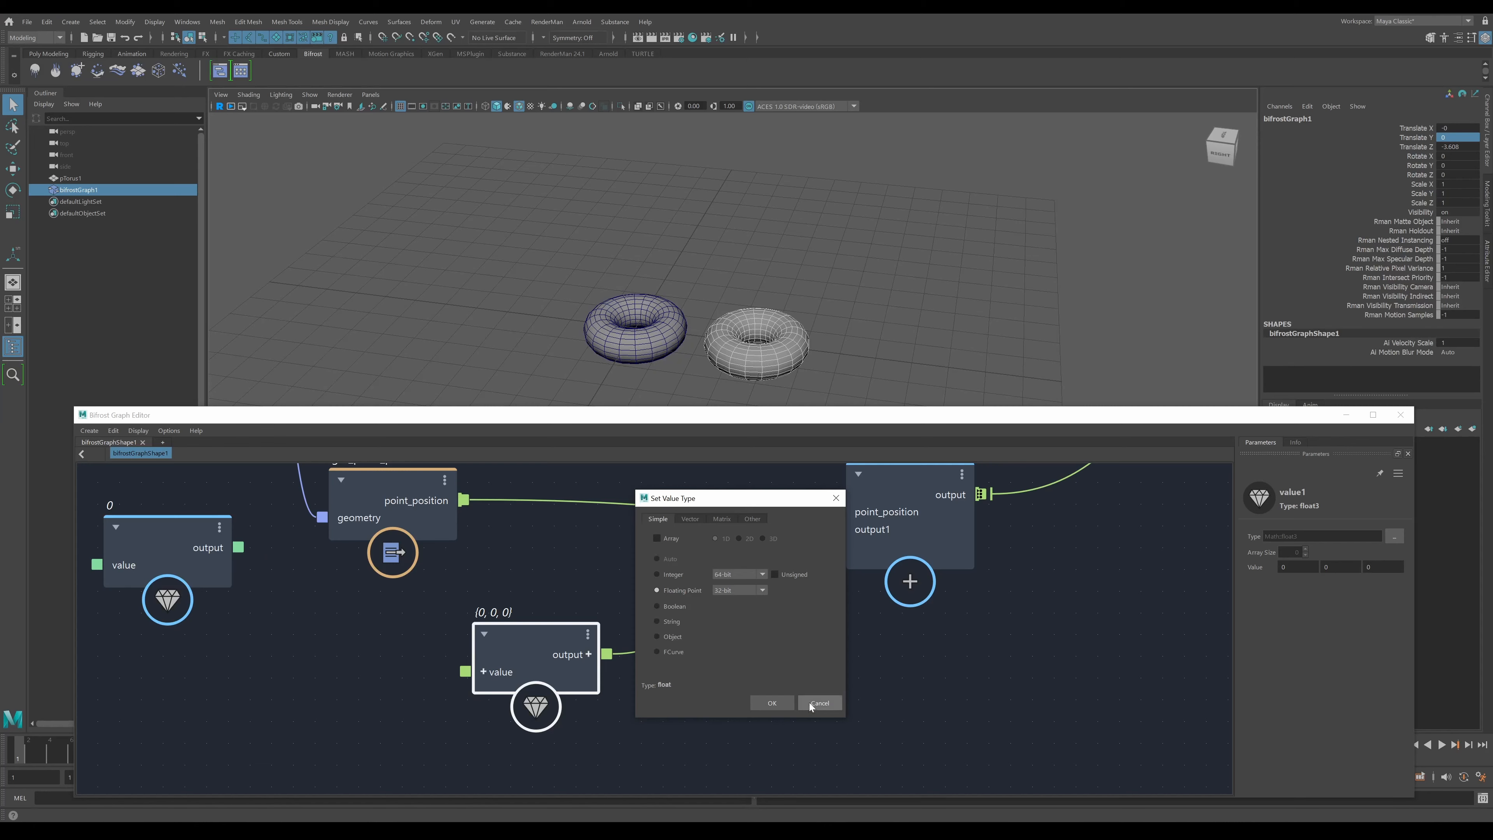
pyautogui.click(820, 703)
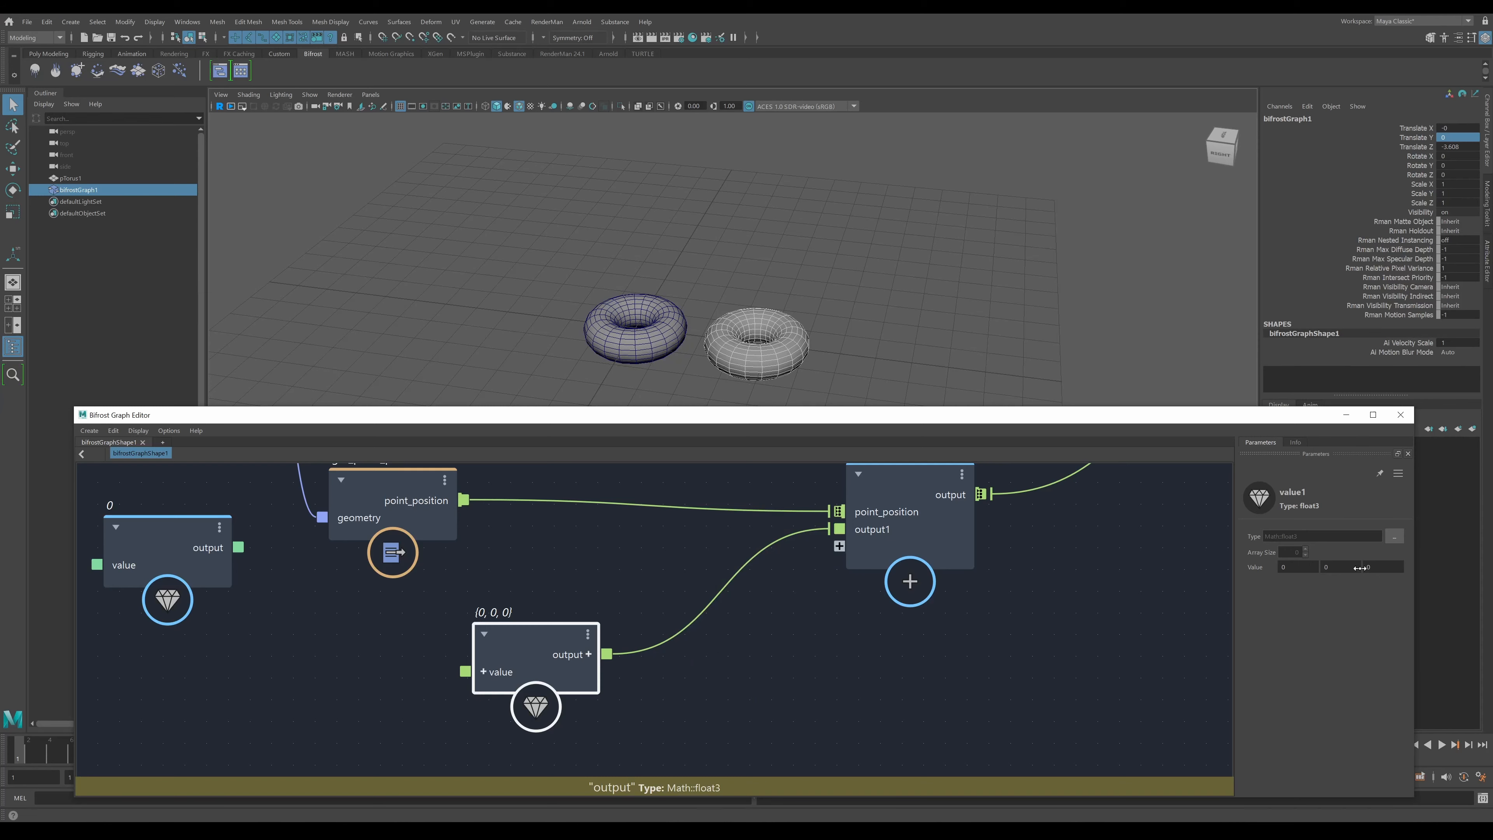
# - Lower the graph window and scrub the float3 value components to about -0.1801, 0.3799 and -0.213
pyautogui.moveTo(827, 422); pyautogui.dragTo(815, 449)
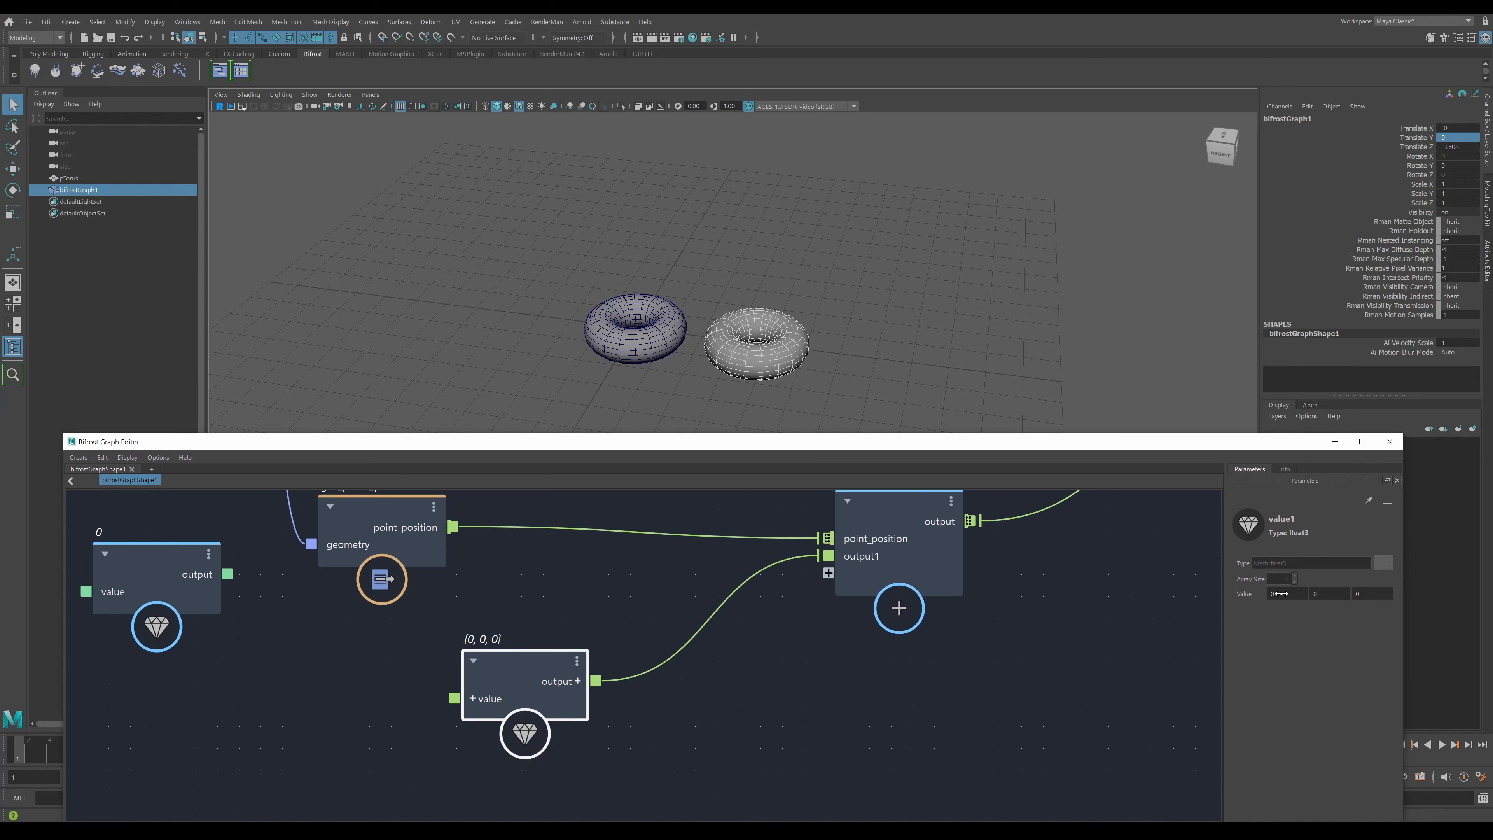
pyautogui.moveTo(1279, 593); pyautogui.dragTo(1158, 616)
pyautogui.moveTo(1350, 606); pyautogui.dragTo(1234, 597)
# - Reset all three components of the float3 value node to 0
pyautogui.click(1284, 593)
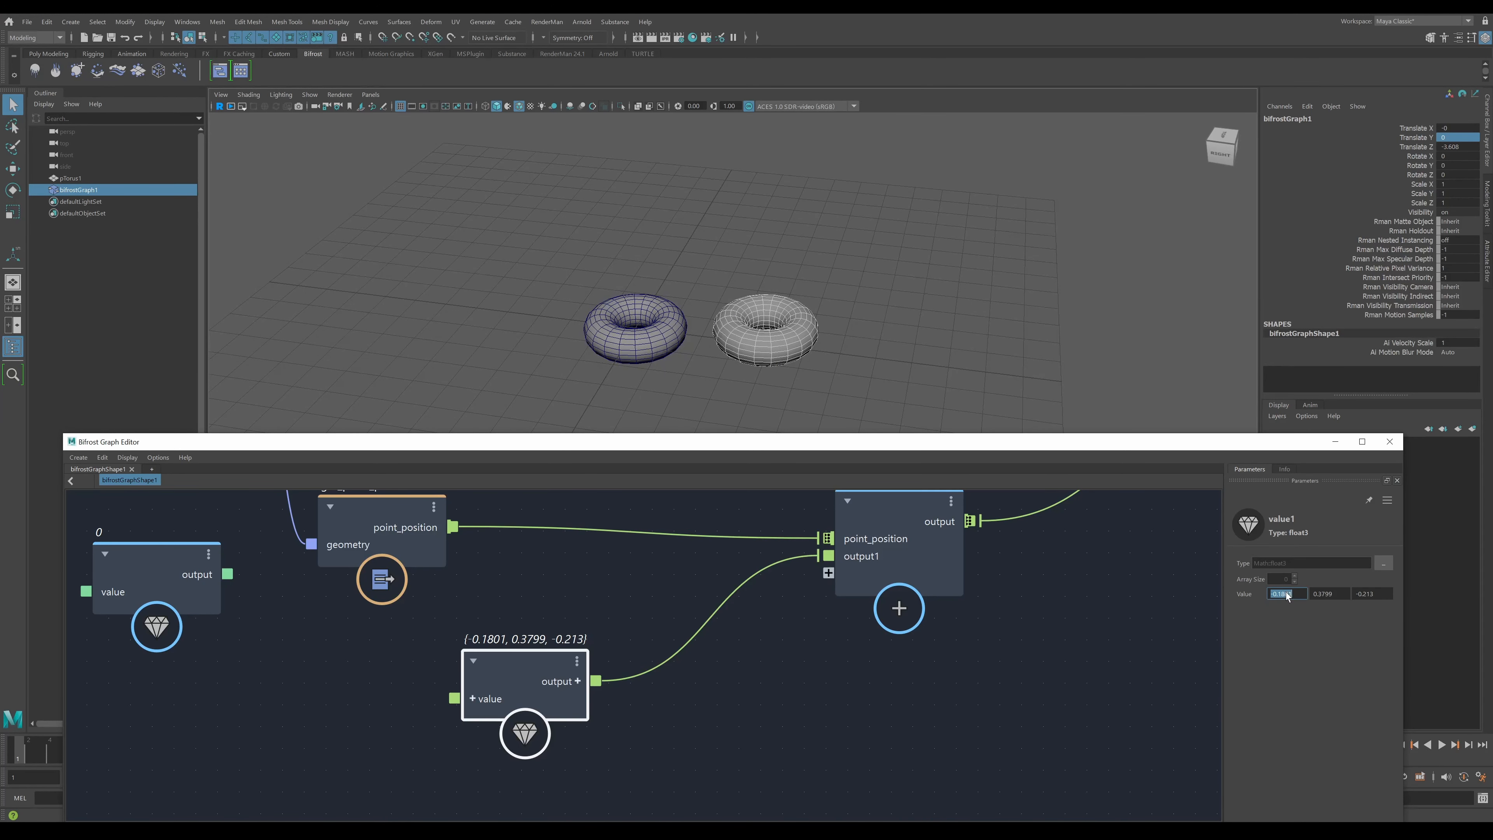
pyautogui.press('Tab')
pyautogui.write('0')
pyautogui.press('Tab')
pyautogui.write('0')
pyautogui.press('Return')
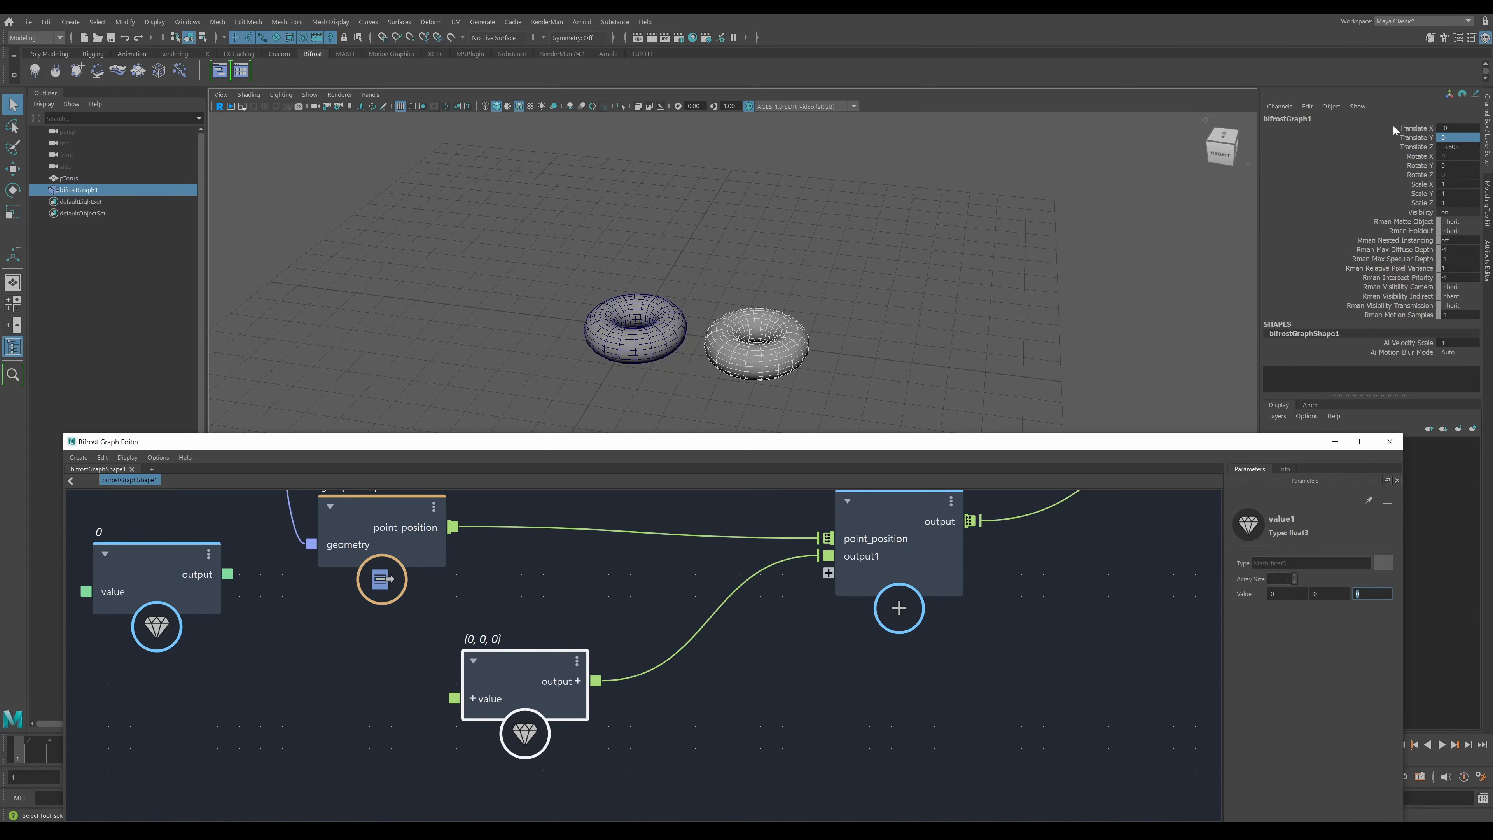
# - Activate the Move tool on the Bifrost torus in the viewport and shift the float3 value node closer to add
pyautogui.click(866, 362)
pyautogui.press('w')
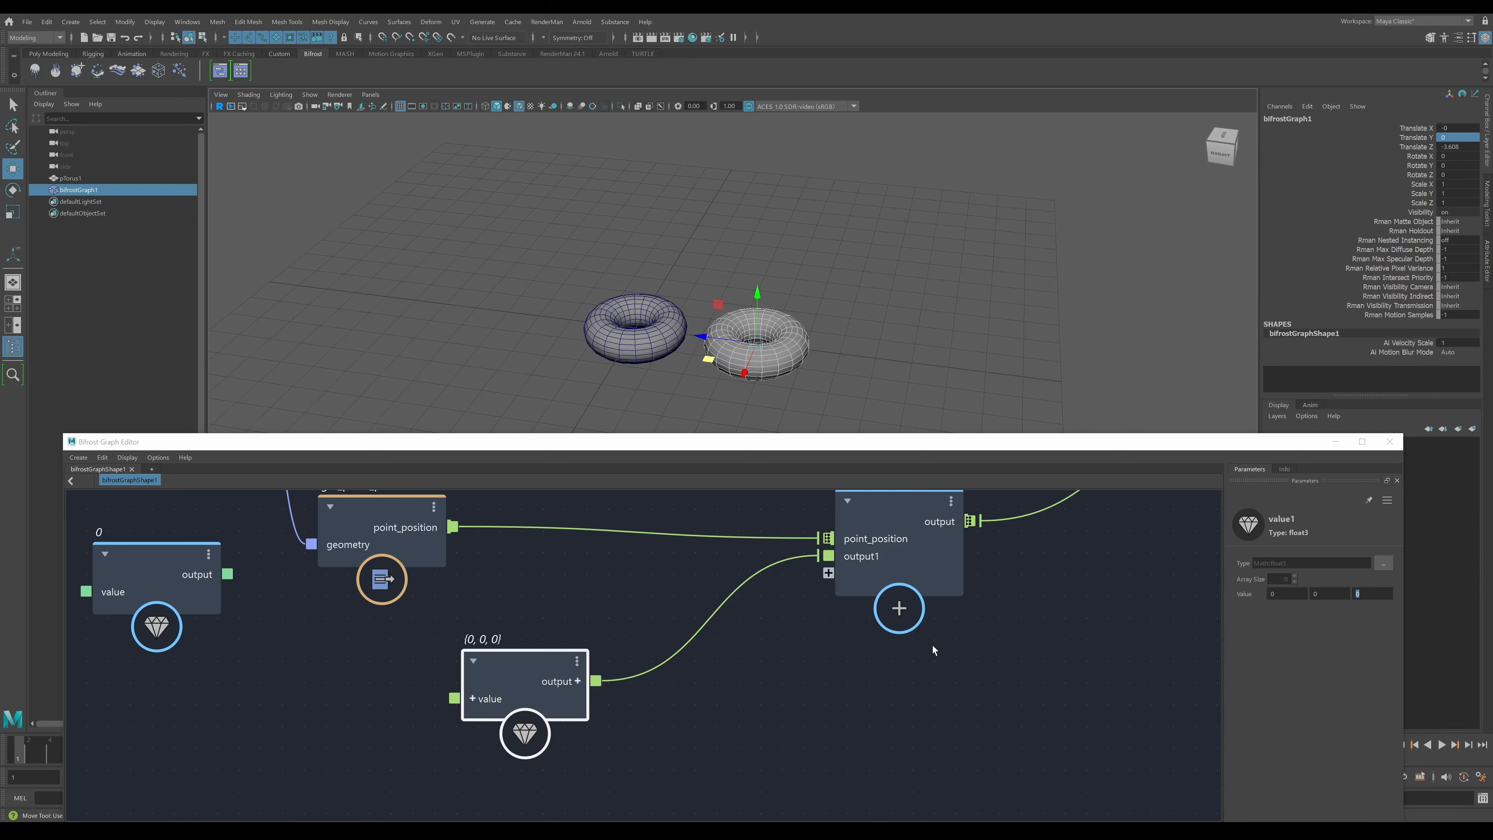
pyautogui.click(1038, 668)
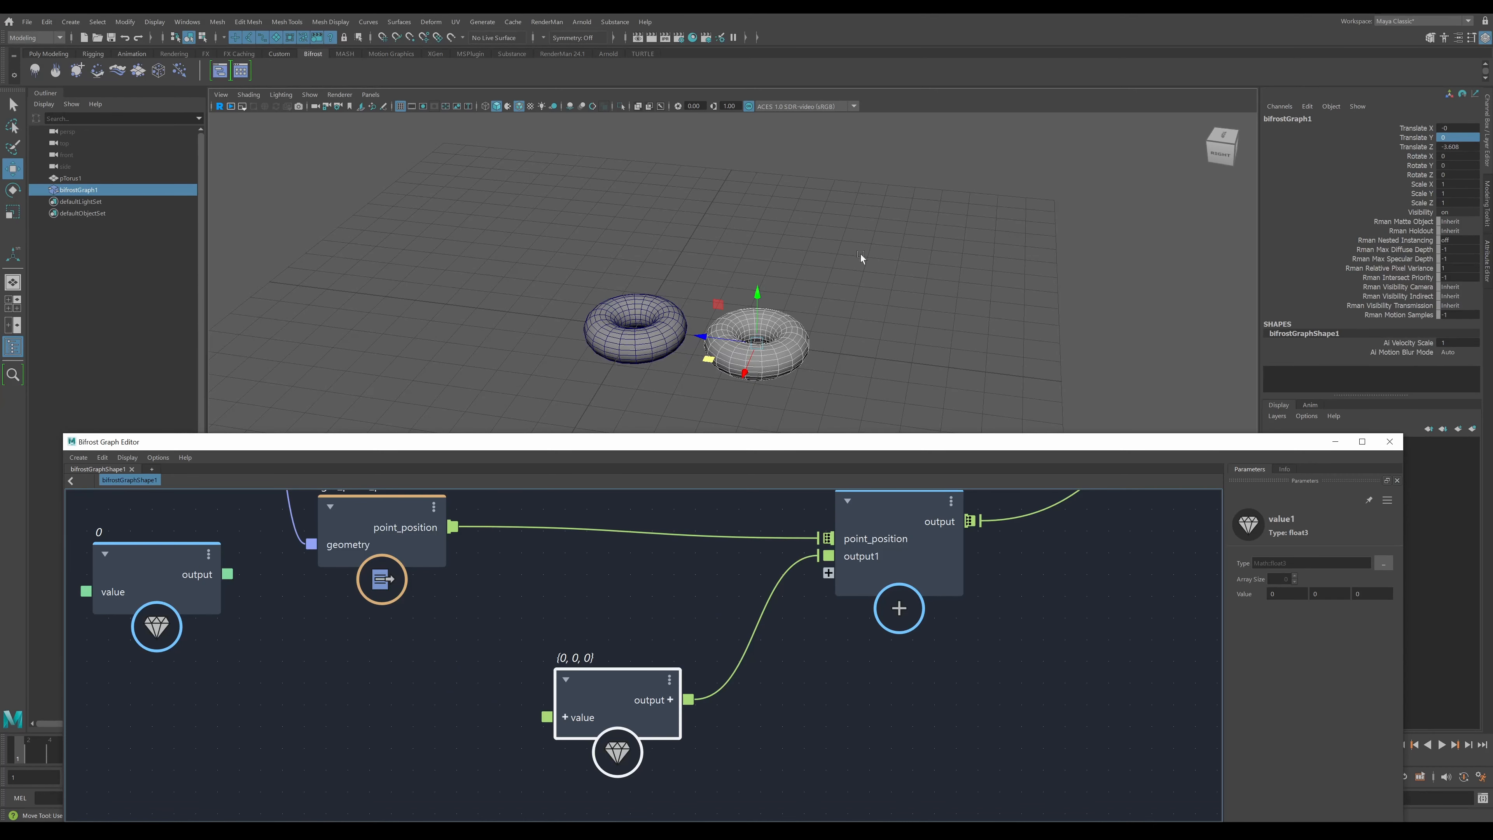
pyautogui.scroll(-2, 927, 283)
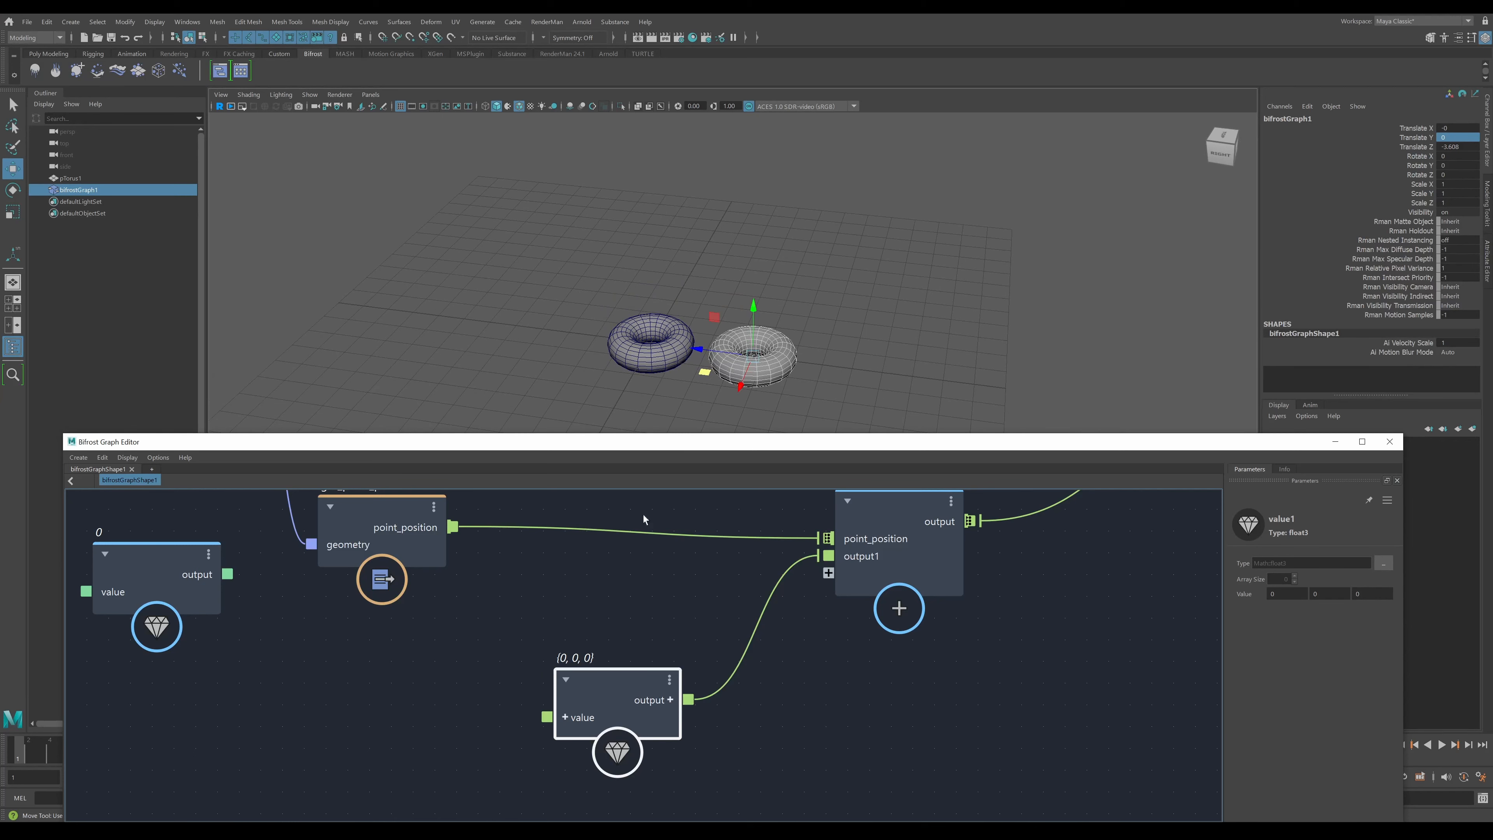
pyautogui.scroll(-4, 724, 673)
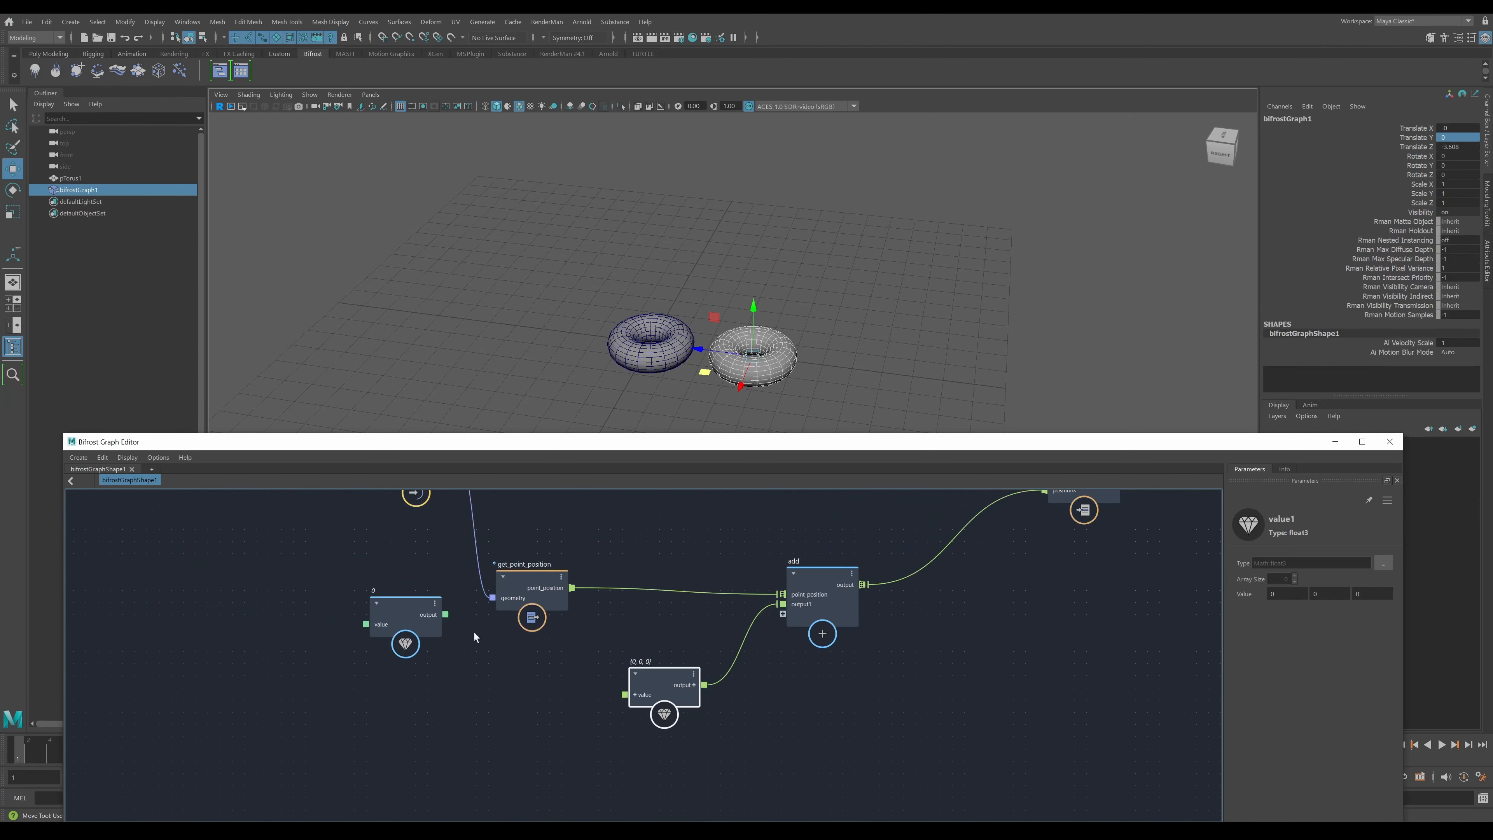
# - Rearrange the unused float value, get_point_position and add nodes to spread out the graph
pyautogui.moveTo(396, 613); pyautogui.dragTo(291, 668)
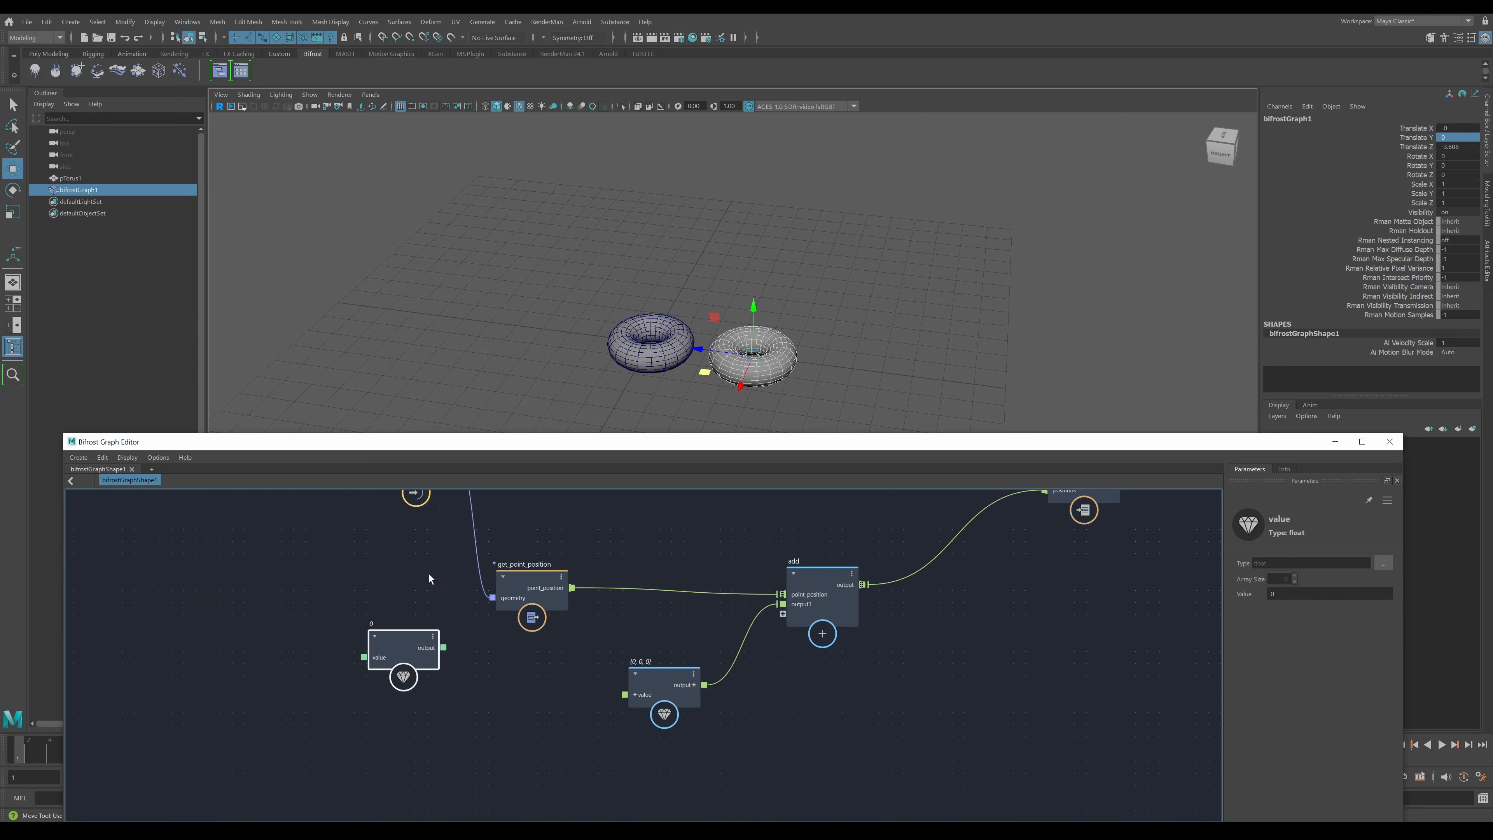
pyautogui.scroll(-3, 416, 574)
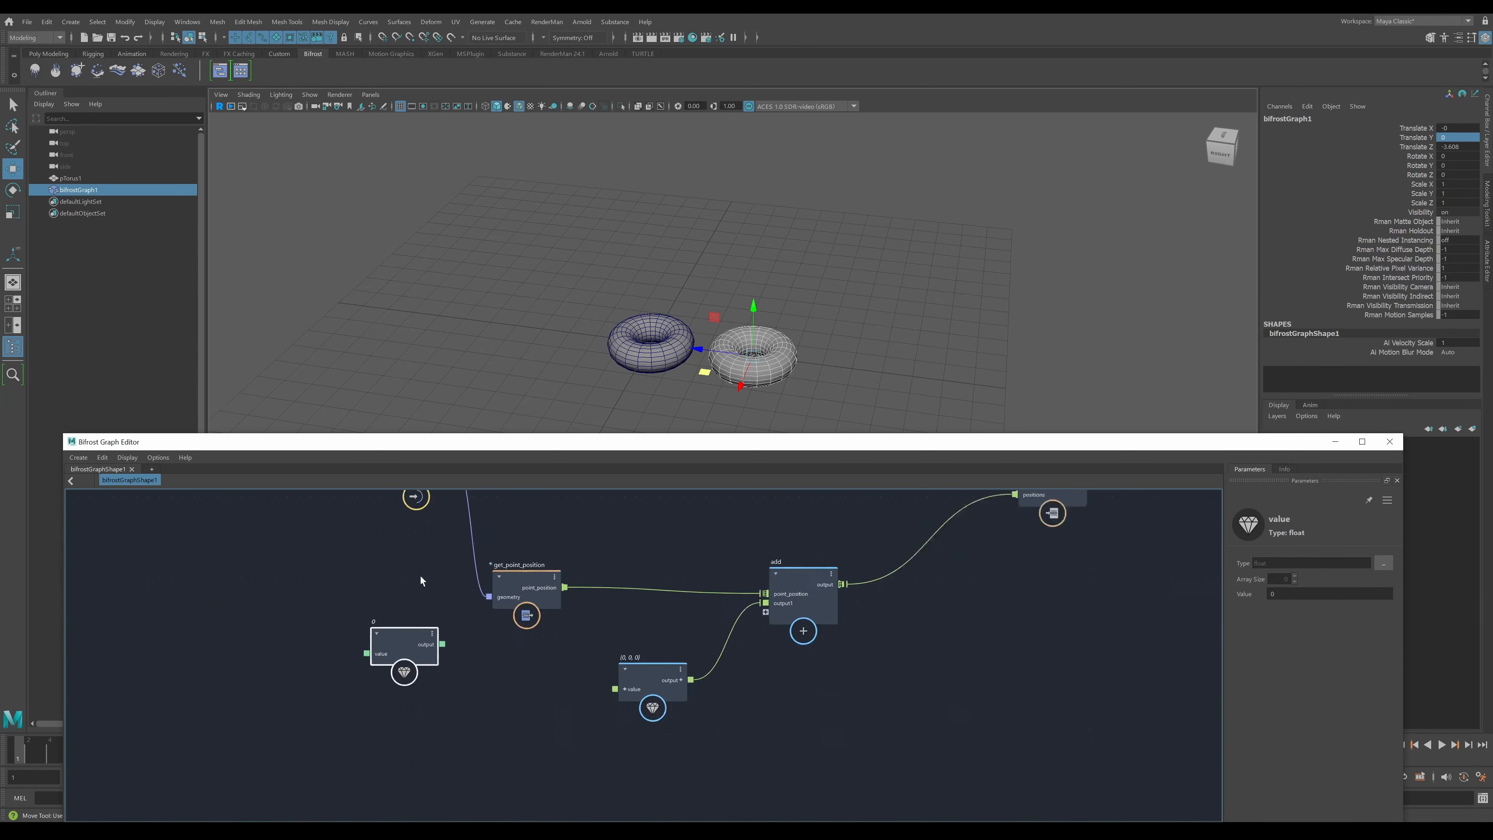
pyautogui.click(539, 559)
pyautogui.moveTo(540, 559); pyautogui.dragTo(546, 553)
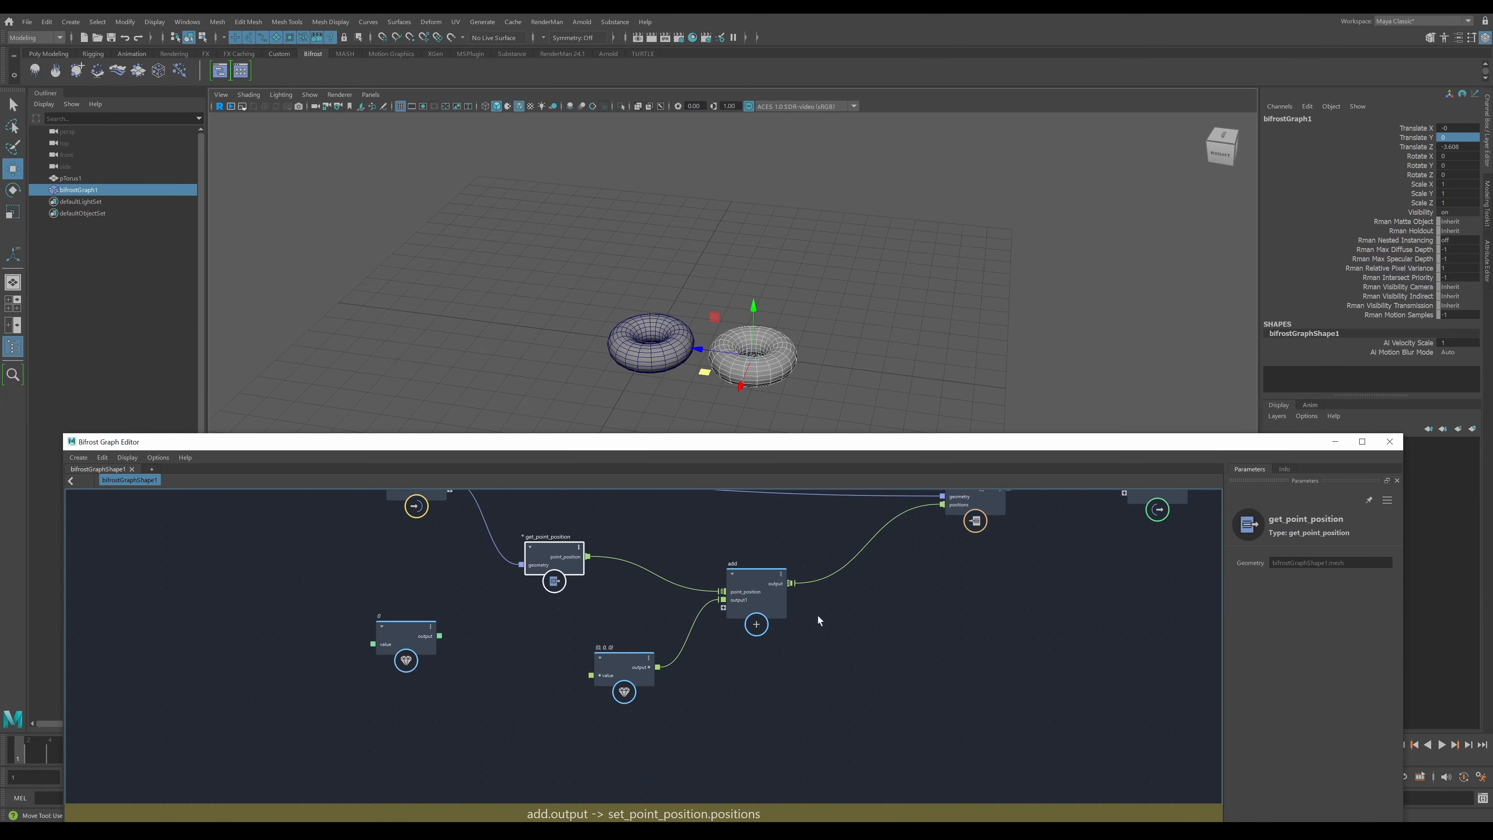
pyautogui.moveTo(774, 602); pyautogui.dragTo(823, 597)
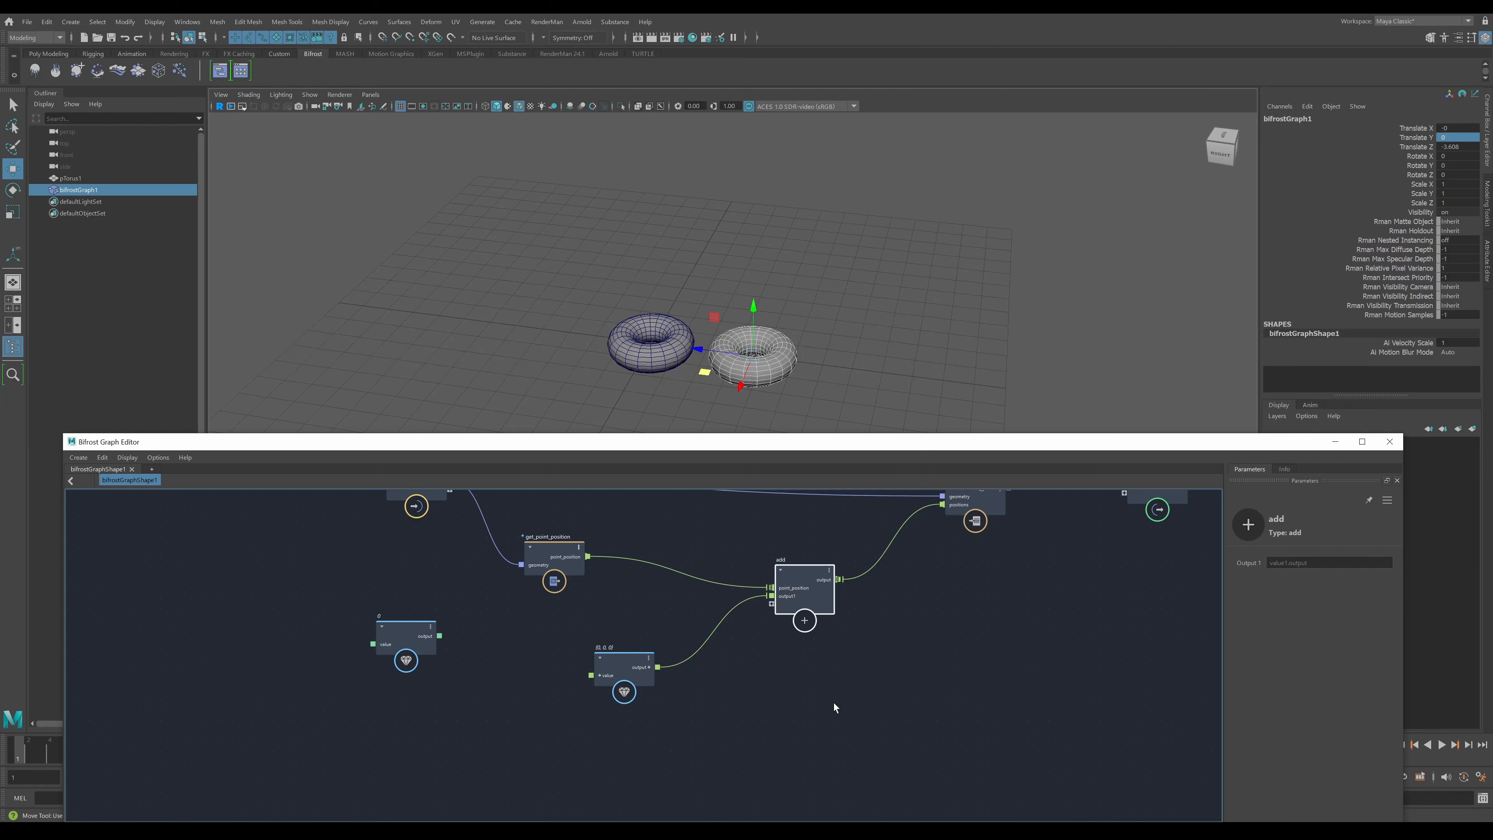
# - Add a multiply node to the graph and place it just below the add node
pyautogui.scroll(3, 891, 646)
pyautogui.scroll(-2, 979, 610)
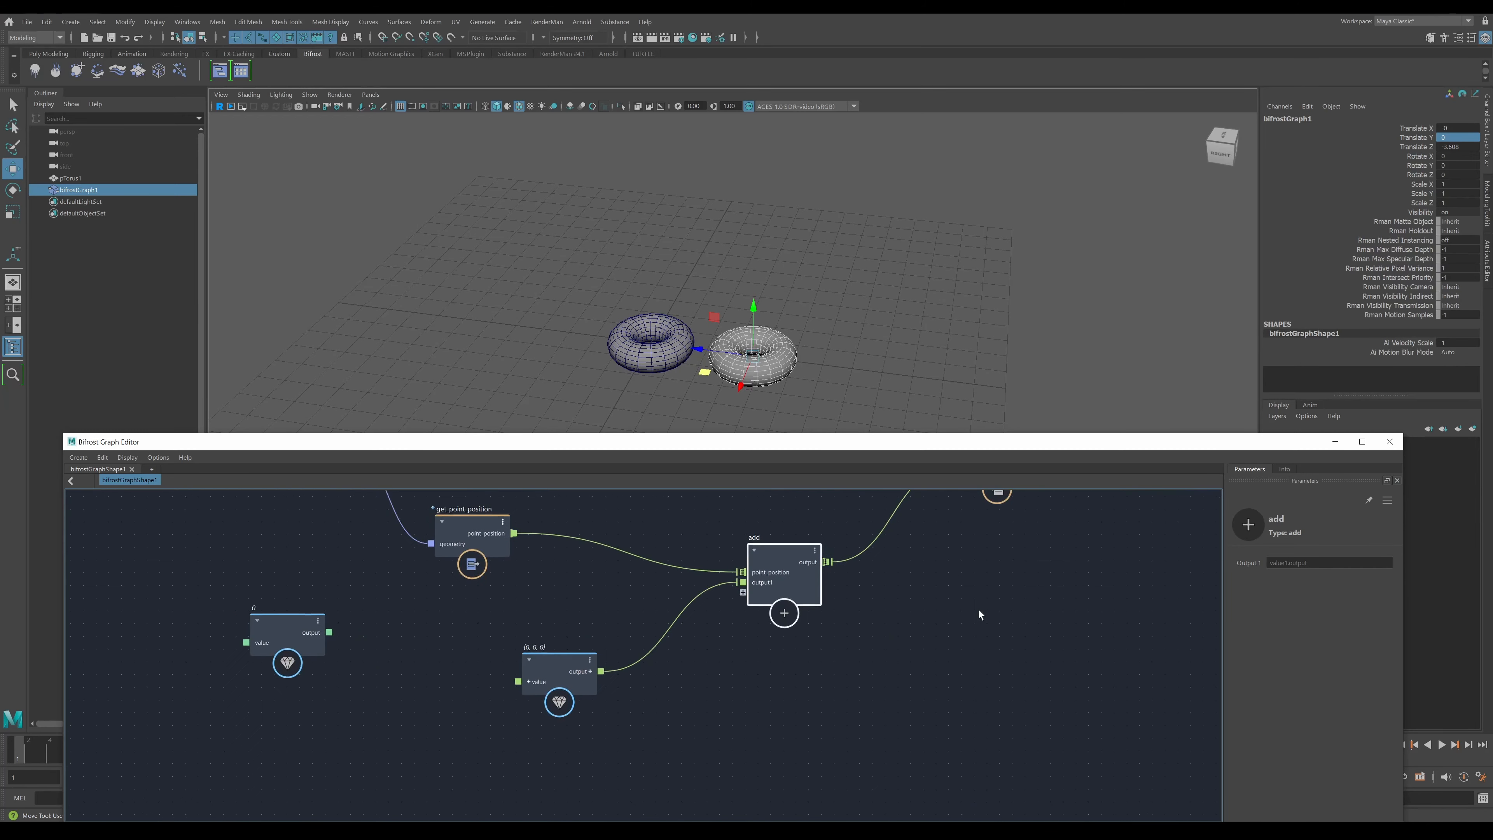
pyautogui.click(953, 662)
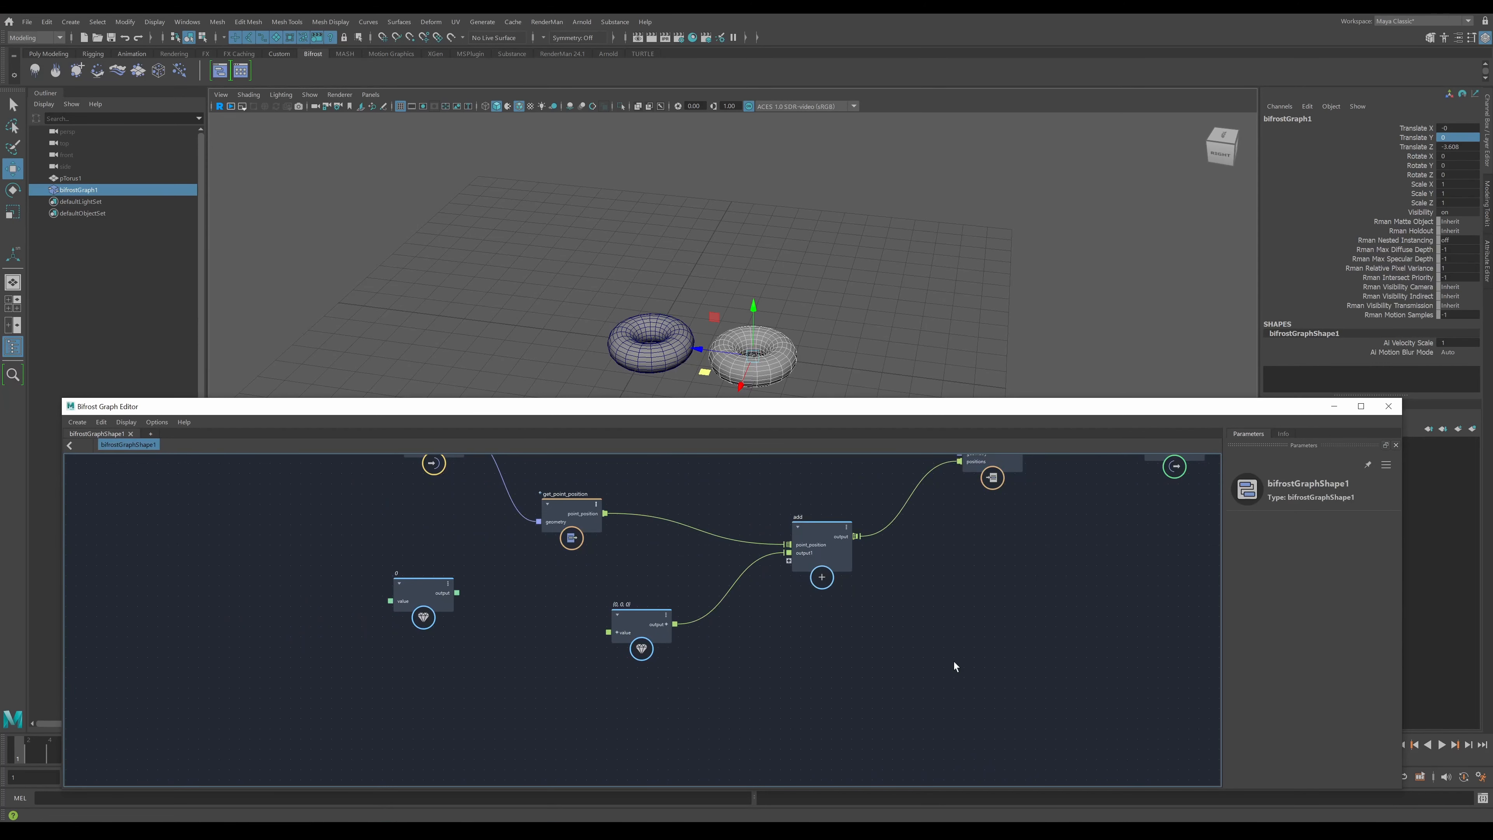
pyautogui.press('Tab')
pyautogui.write('mul')
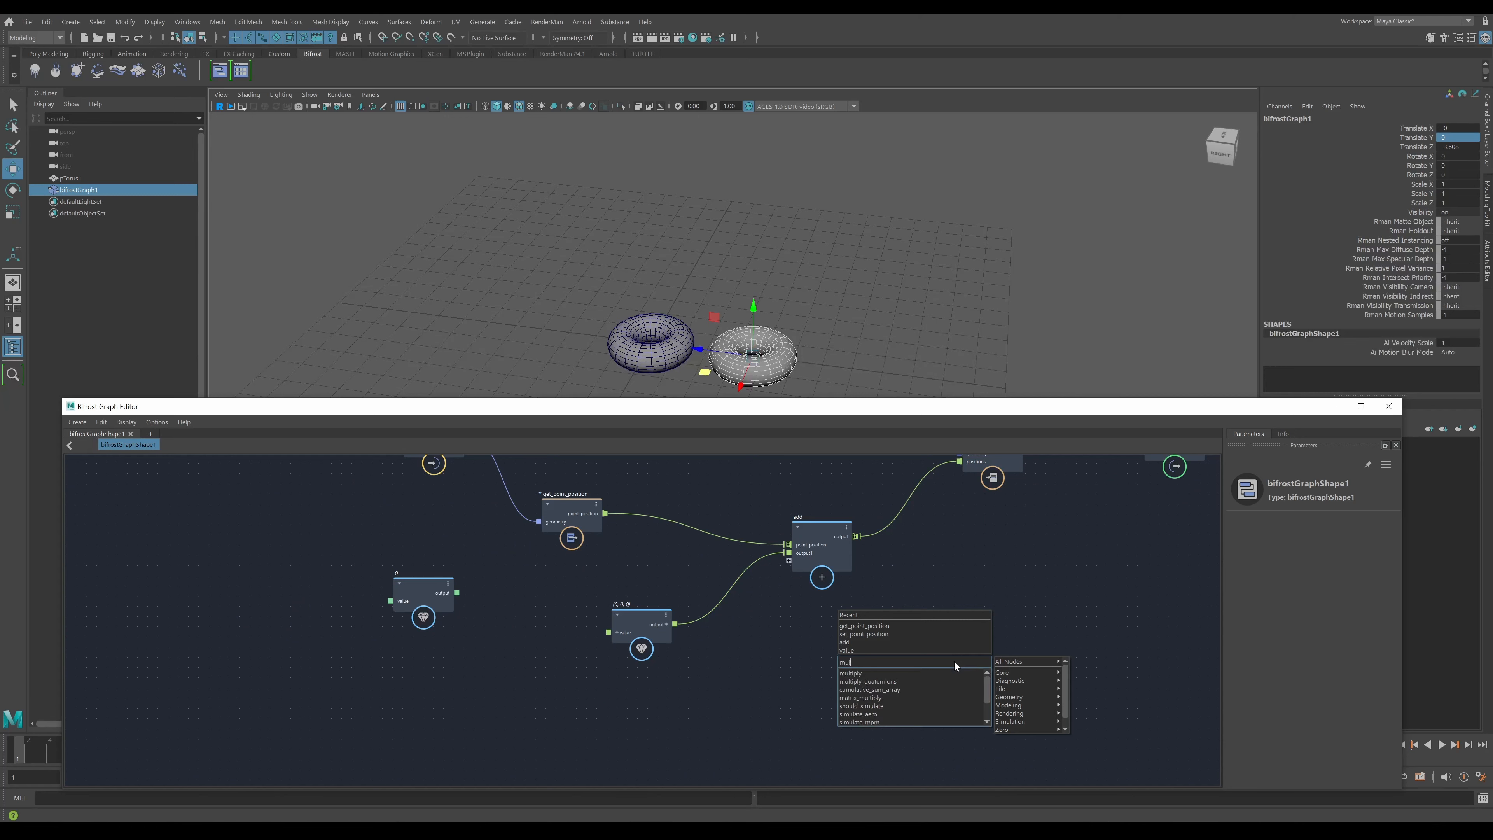
pyautogui.press('Down')
pyautogui.press('Return')
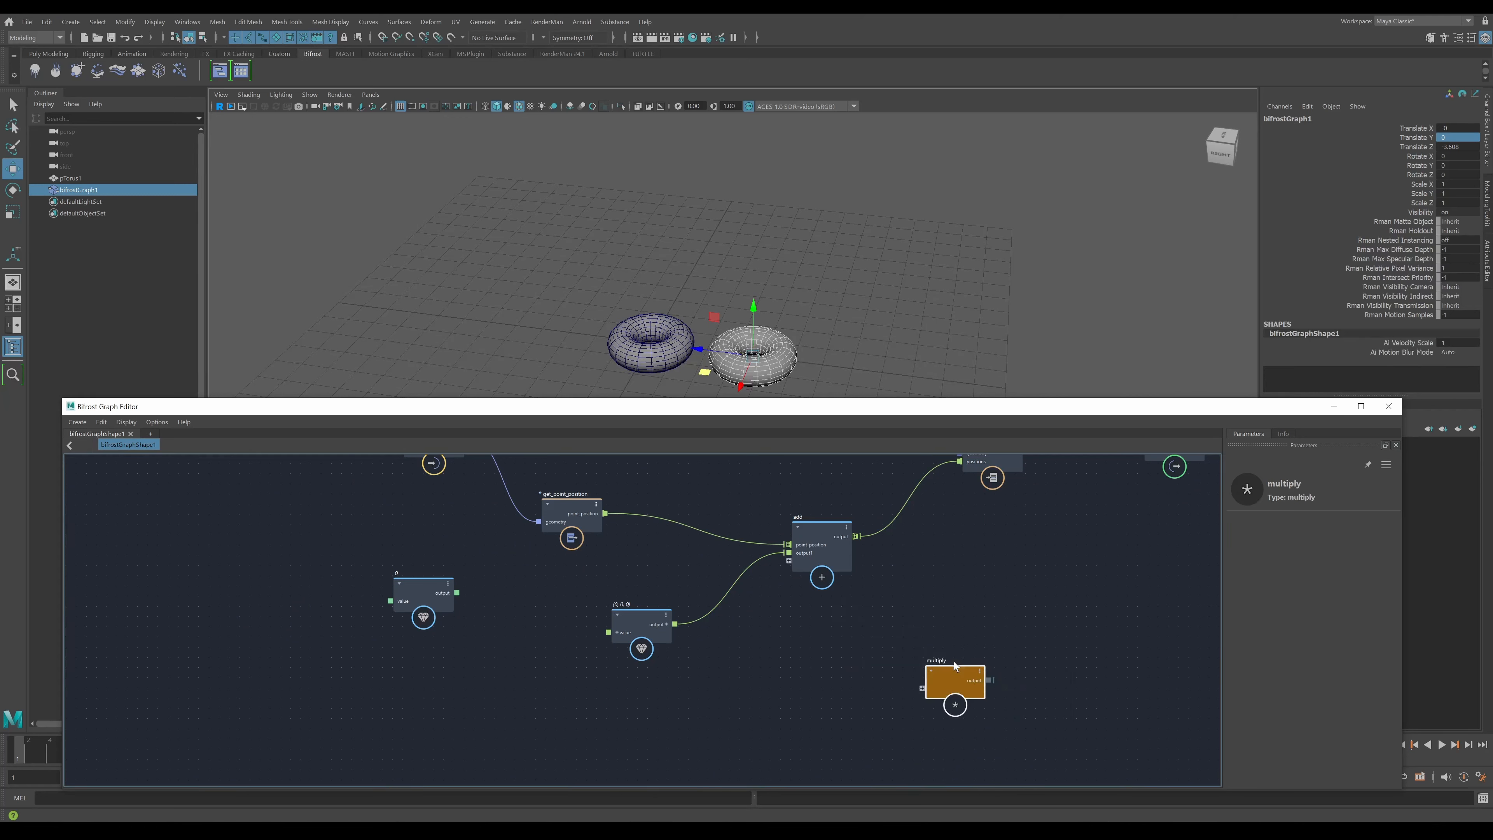
pyautogui.moveTo(955, 665); pyautogui.dragTo(832, 620)
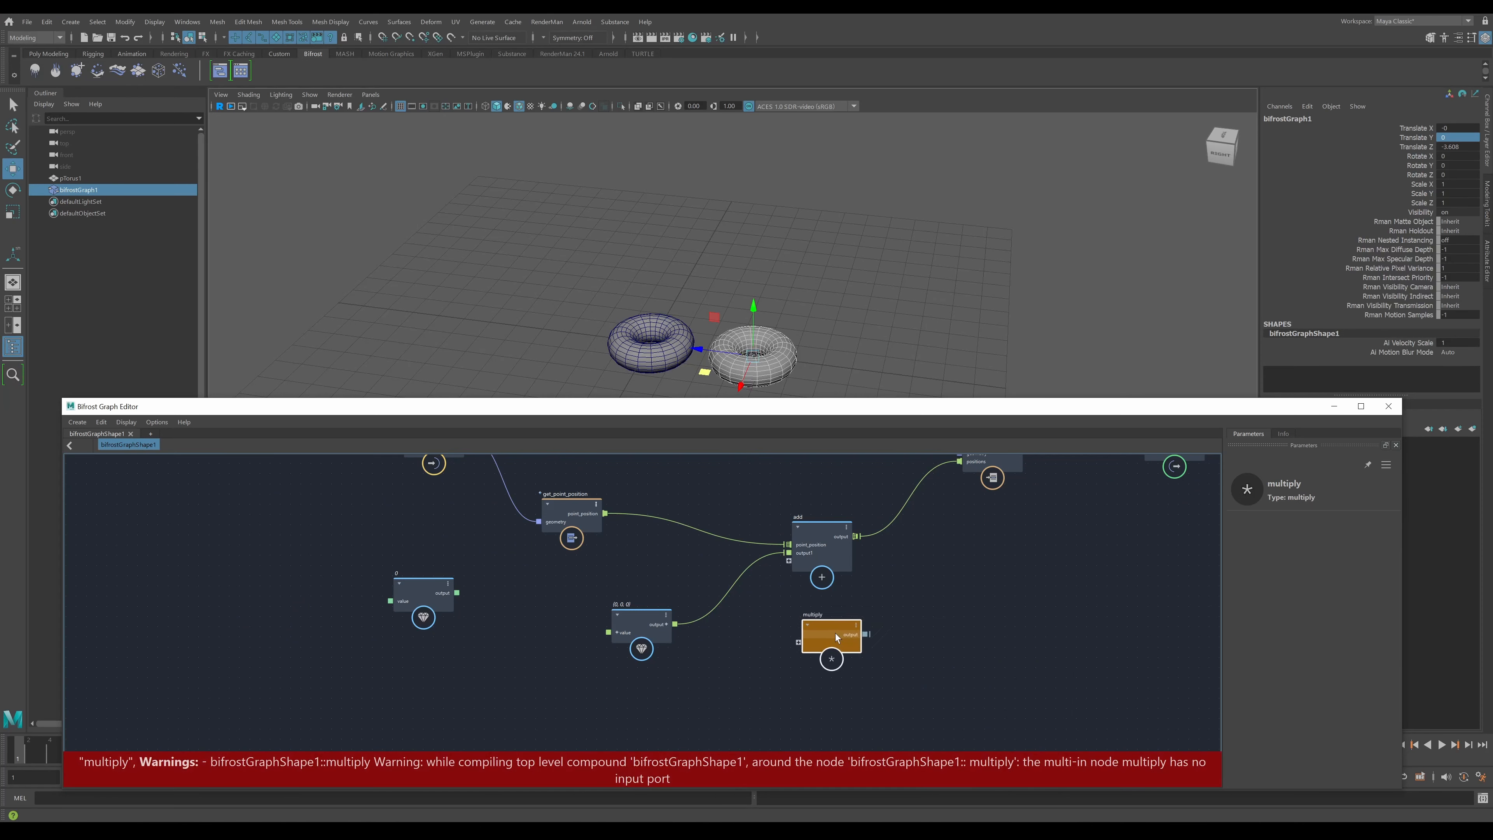
# - Rearrange the add, multiply and two value nodes, and connect get_point_position's point_position output to multiply
pyautogui.scroll(2, 964, 557)
pyautogui.keyDown('alt'); pyautogui.moveTo(963, 557); pyautogui.dragTo(1013, 614, button='middle'); pyautogui.keyUp('alt')
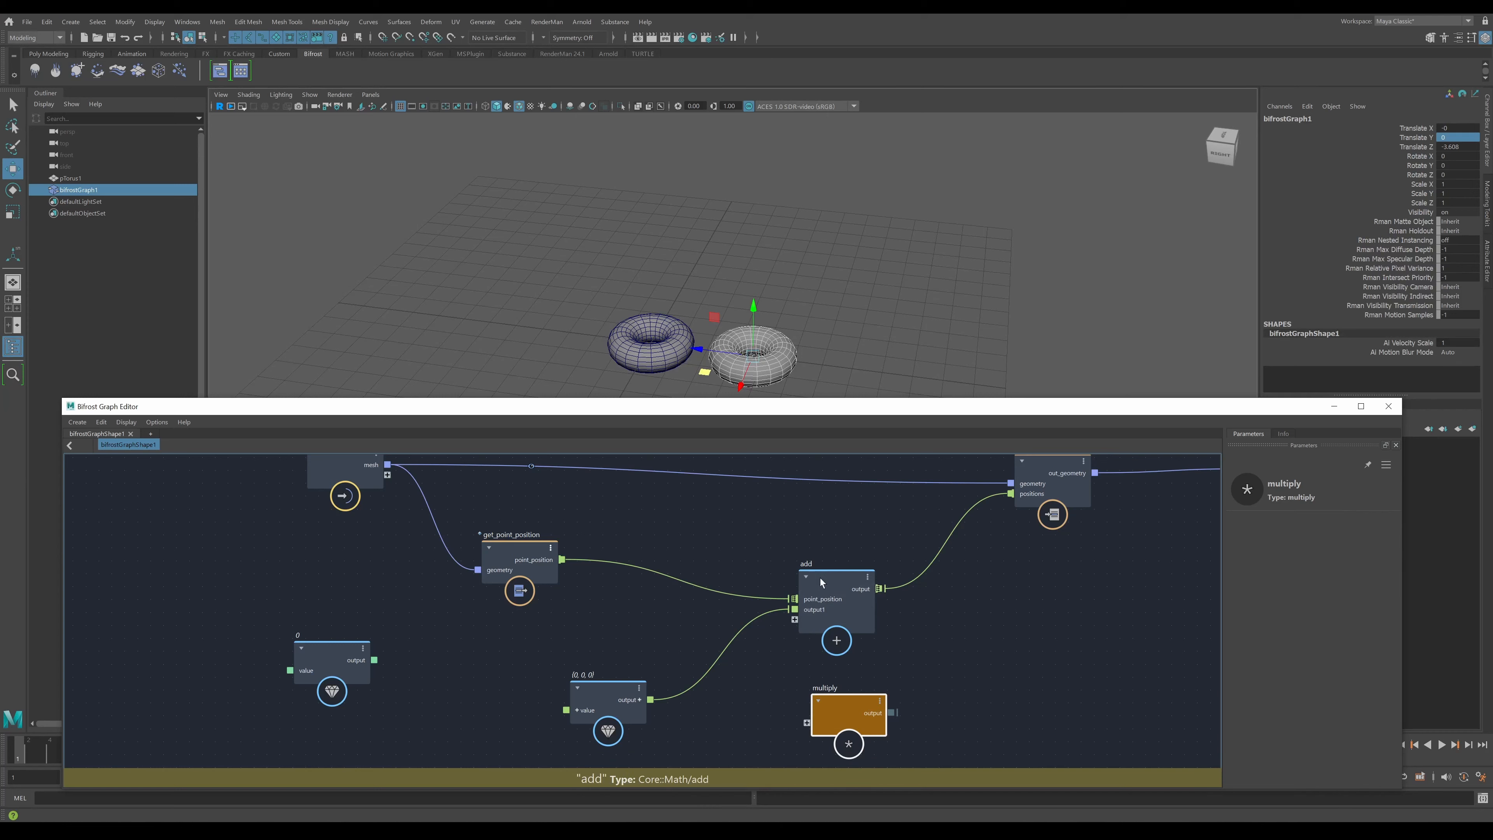
pyautogui.moveTo(821, 577); pyautogui.dragTo(803, 582)
pyautogui.moveTo(835, 705); pyautogui.dragTo(861, 686)
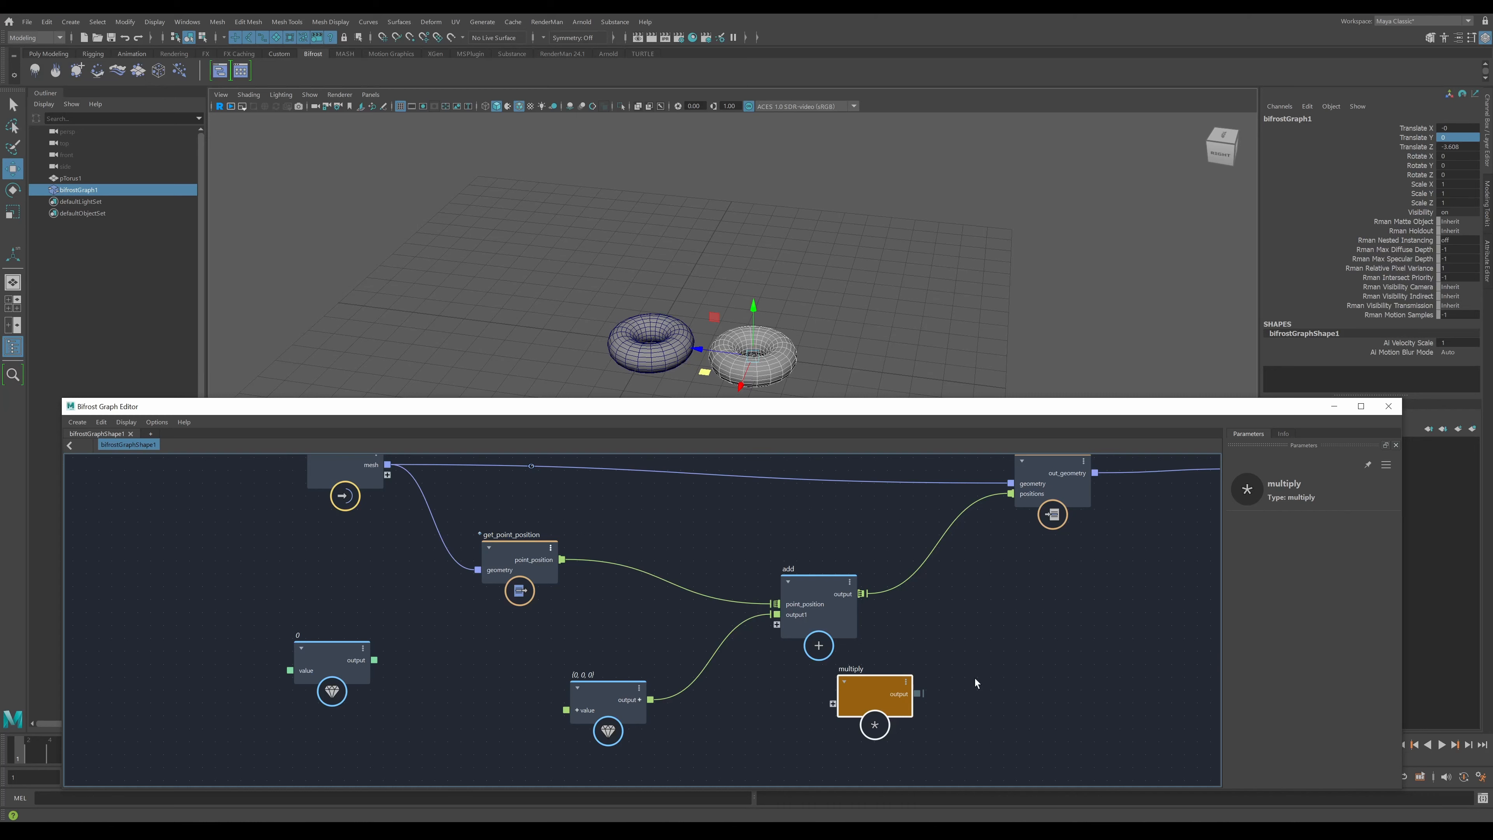
pyautogui.moveTo(312, 662); pyautogui.dragTo(738, 720)
pyautogui.moveTo(611, 693); pyautogui.dragTo(470, 640)
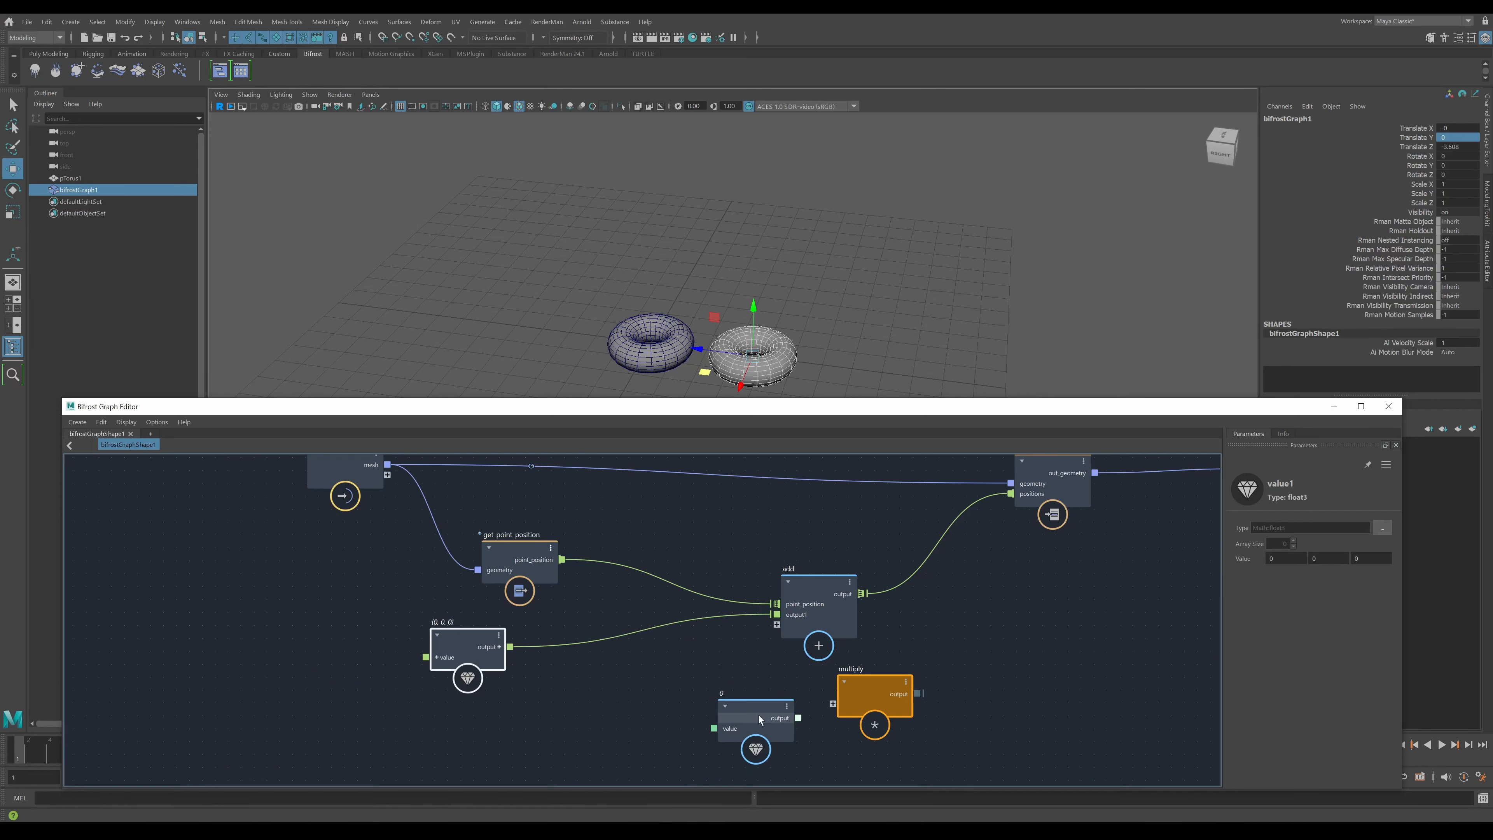
pyautogui.moveTo(760, 720); pyautogui.dragTo(654, 736)
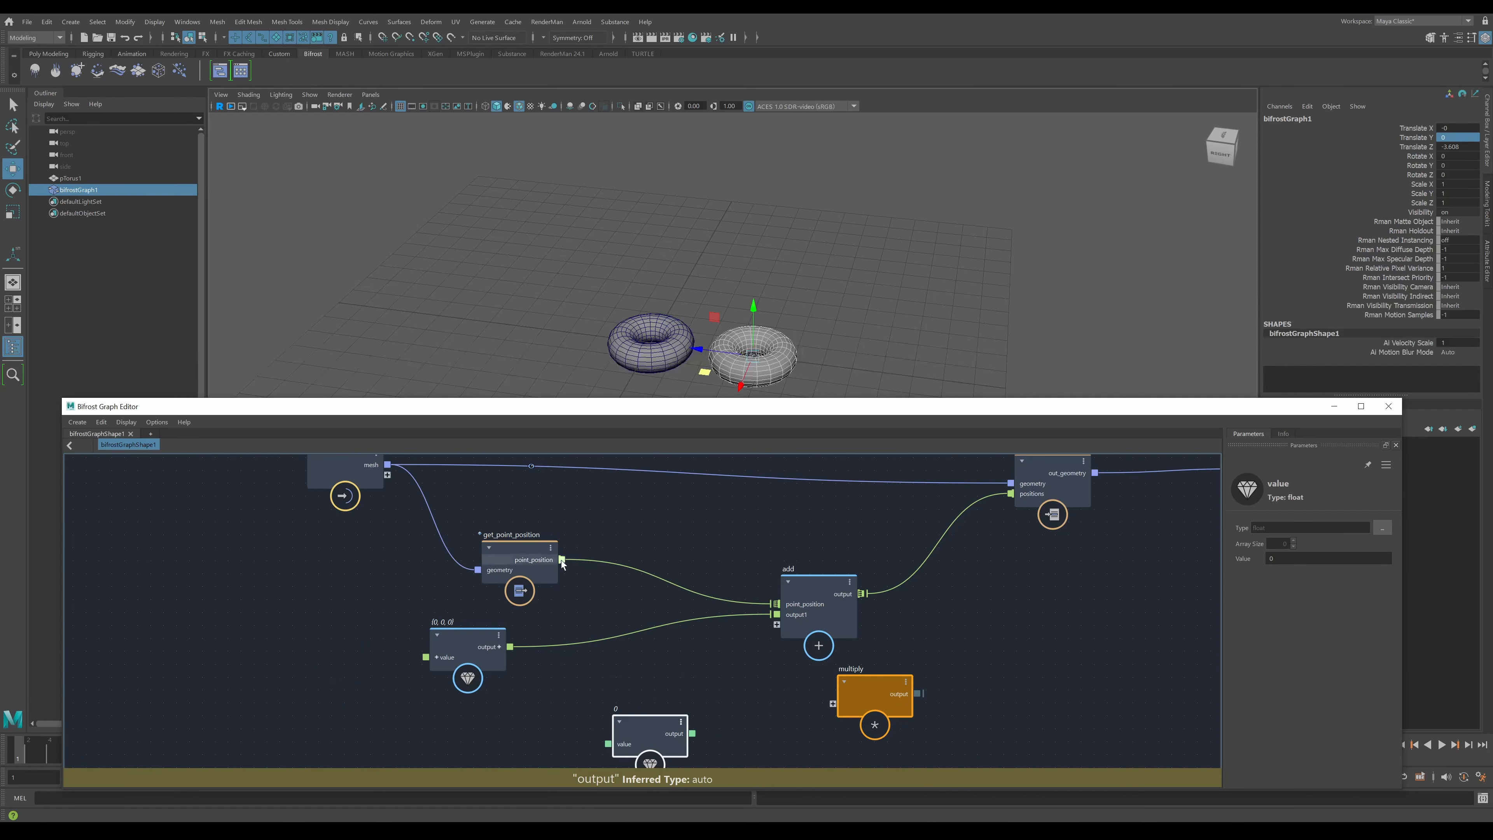
pyautogui.moveTo(691, 630); pyautogui.dragTo(832, 703)
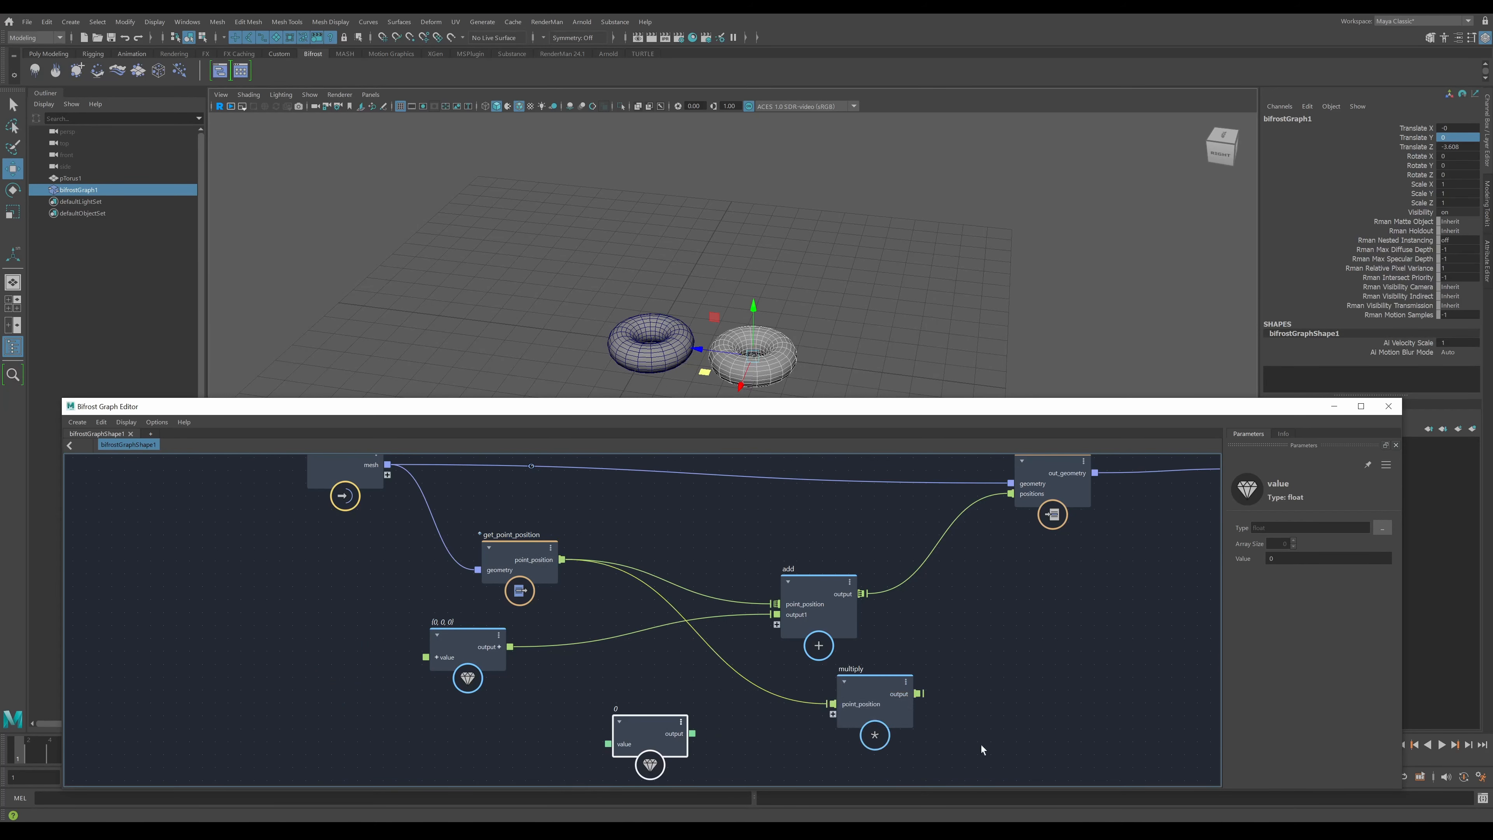
# - Add a second get_point_position node, feed it the torus mesh, and connect it to multiply in place of the first
pyautogui.moveTo(441, 654); pyautogui.dragTo(443, 762)
pyautogui.moveTo(505, 541); pyautogui.dragTo(526, 526)
pyautogui.click(527, 631)
pyautogui.press('Tab')
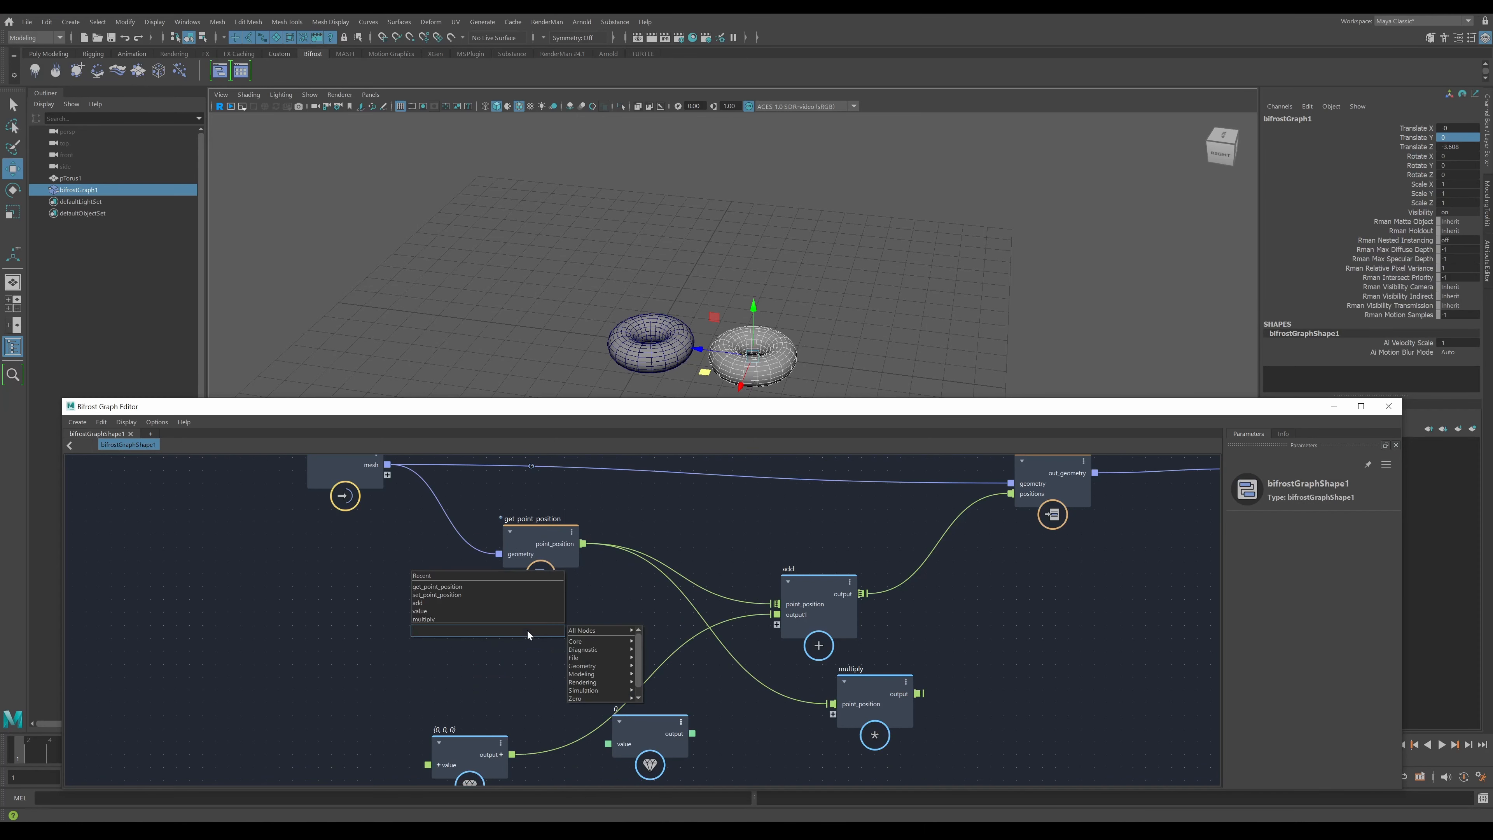
pyautogui.click(436, 576)
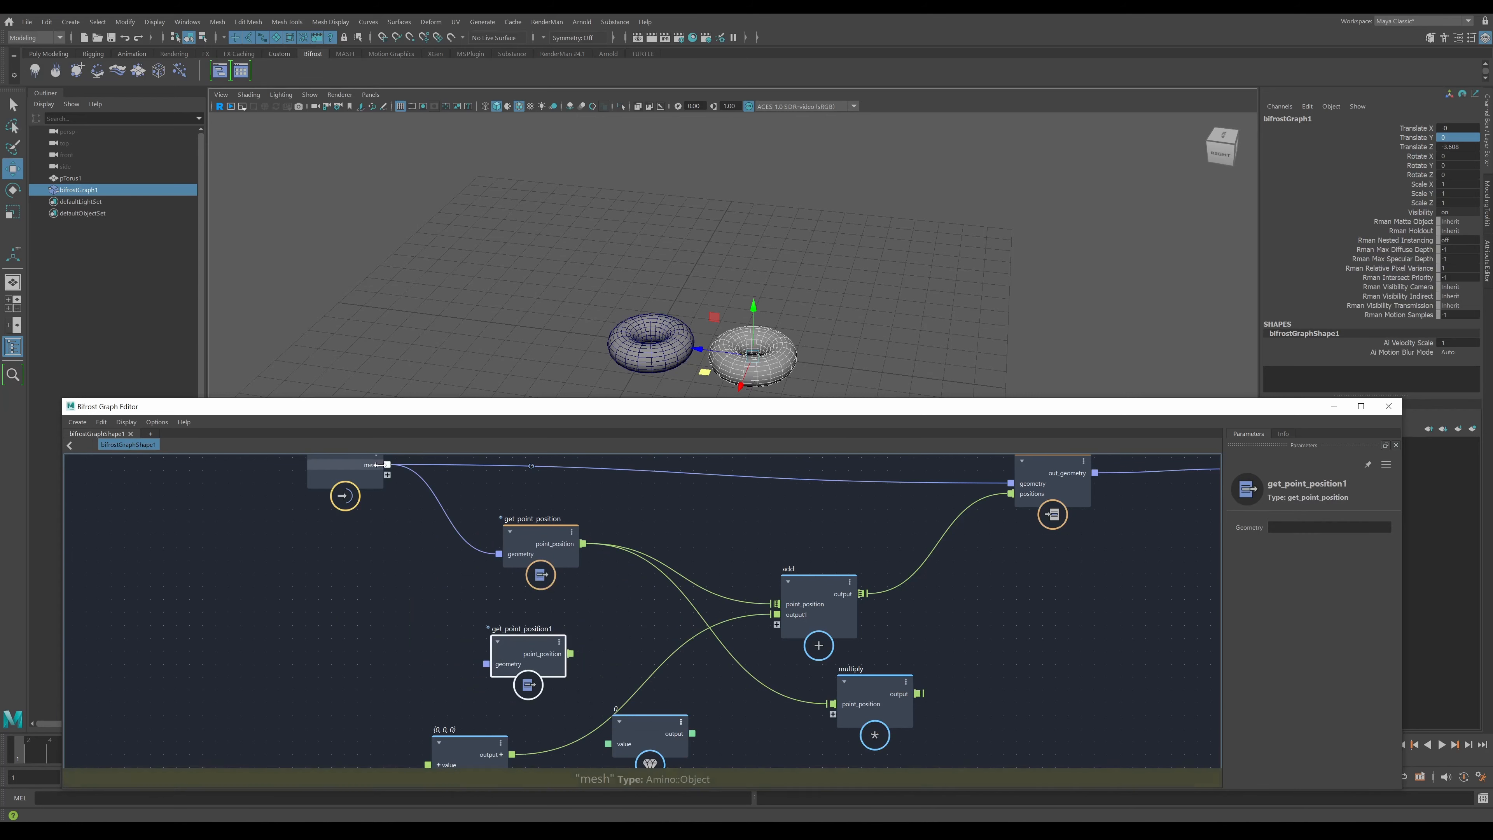
pyautogui.moveTo(457, 620); pyautogui.dragTo(363, 618)
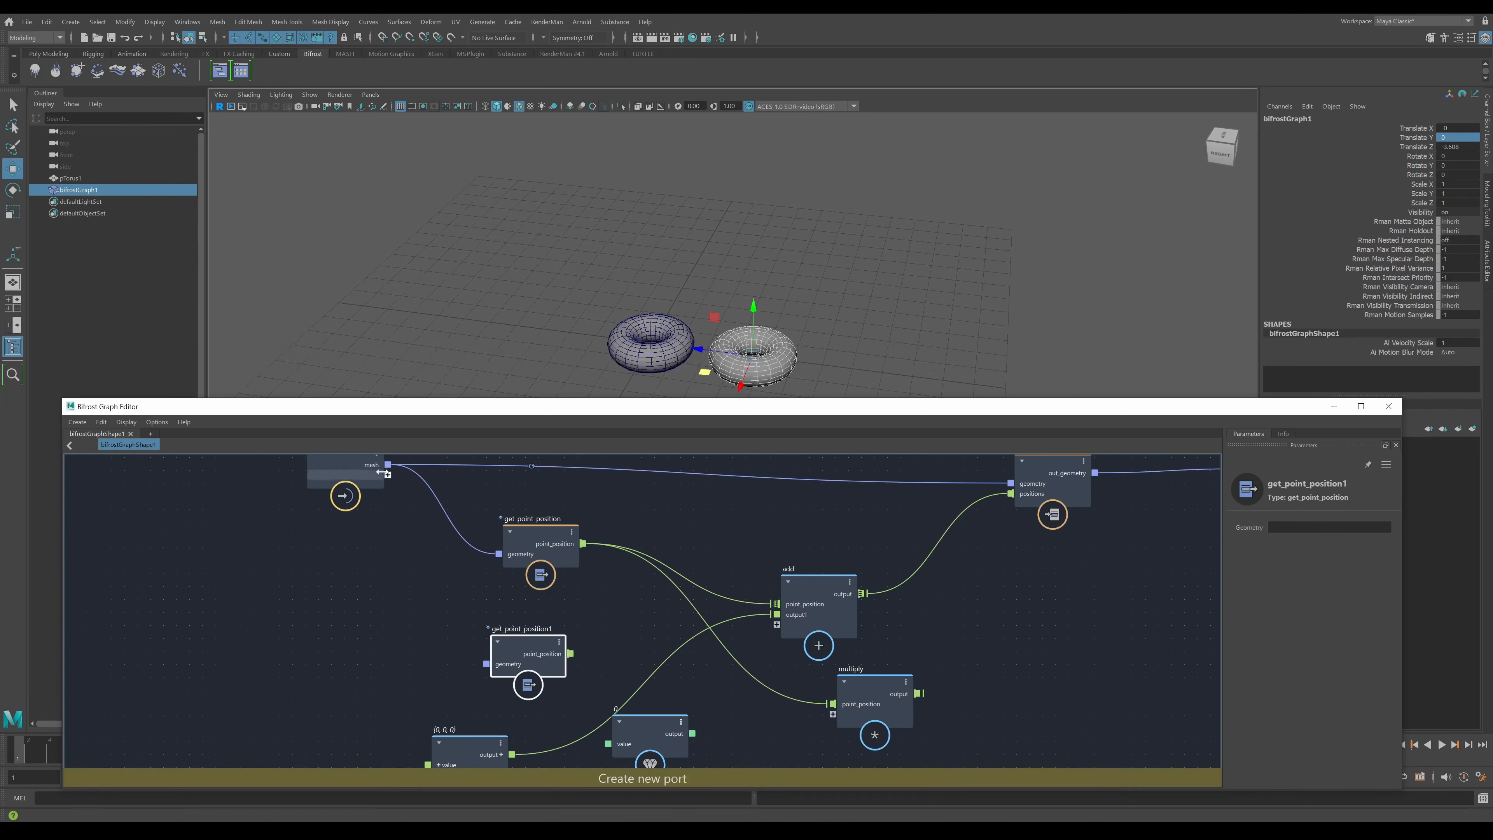
pyautogui.moveTo(387, 465); pyautogui.dragTo(833, 703)
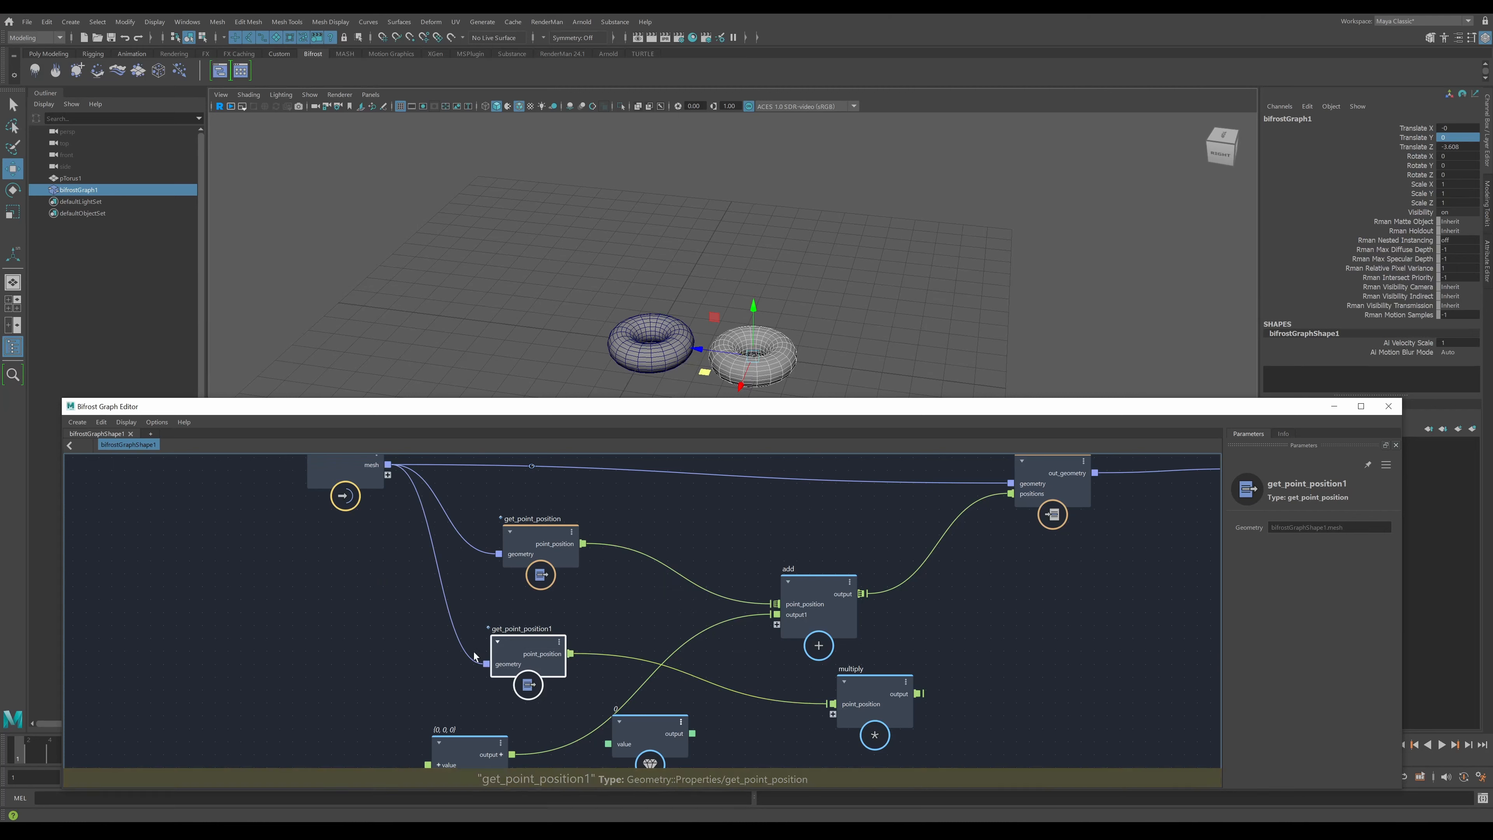
# - Reconnect the original get_point_position node to multiply and delete the second get_point_position node
pyautogui.moveTo(531, 536); pyautogui.dragTo(622, 538)
pyautogui.moveTo(675, 659); pyautogui.dragTo(833, 704)
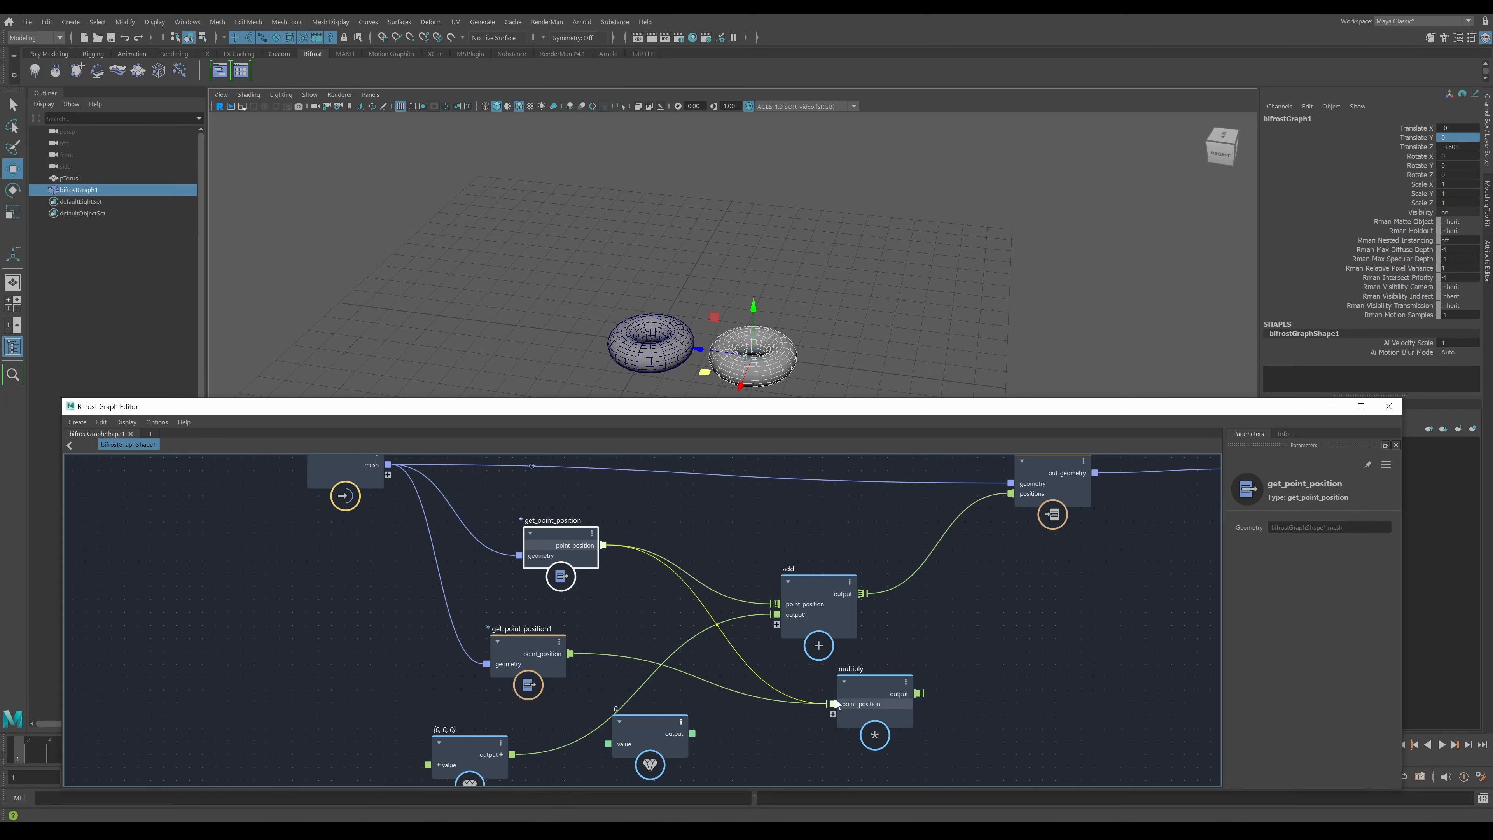
pyautogui.click(525, 646)
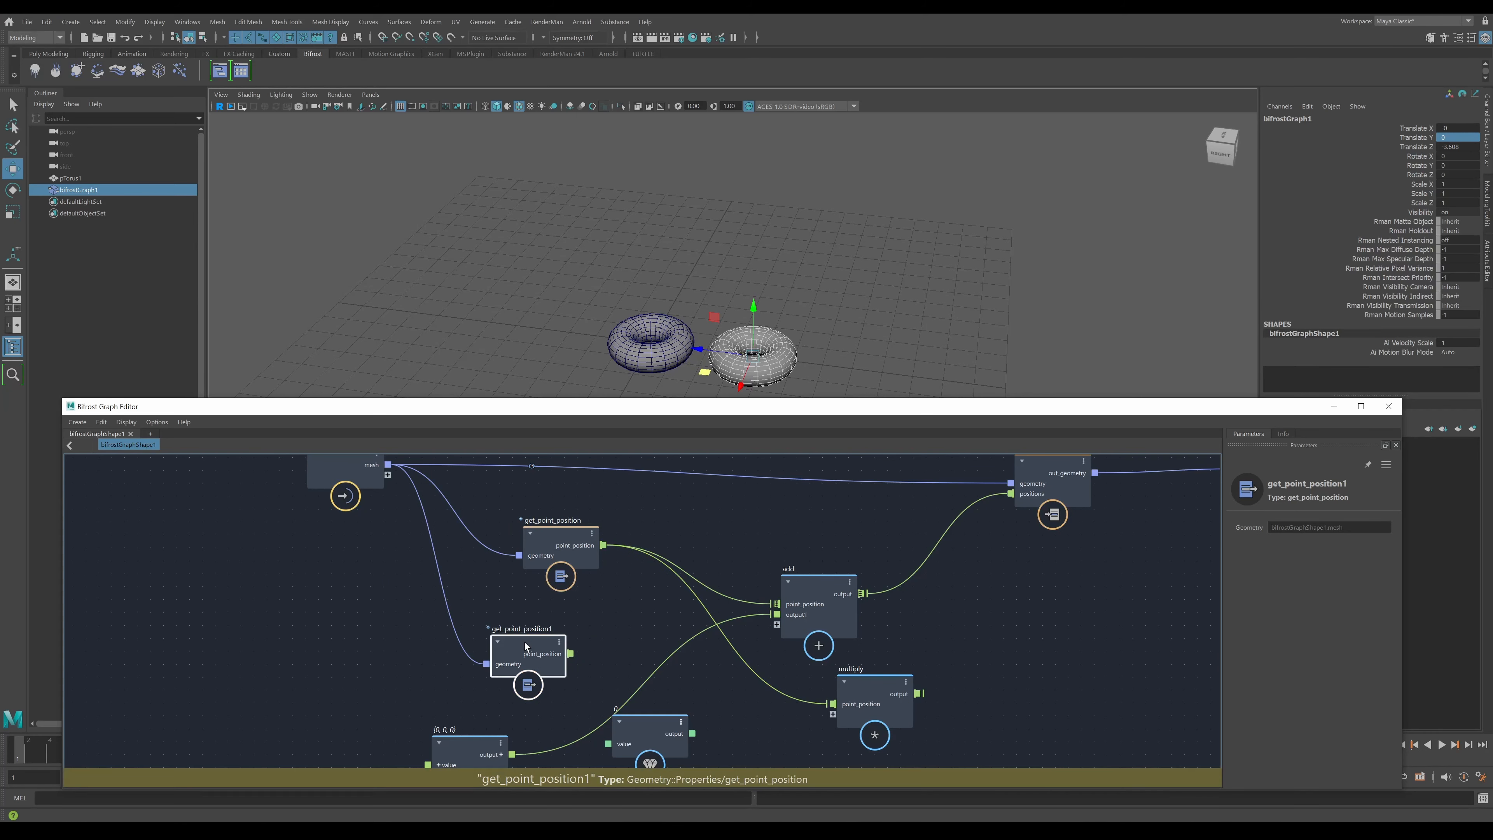
pyautogui.press('Delete')
# - Tidy the get_point_position, multiply and value nodes, and connect the float value's output to a new multiply input
pyautogui.moveTo(552, 539); pyautogui.dragTo(499, 532)
pyautogui.moveTo(860, 689); pyautogui.dragTo(844, 688)
pyautogui.moveTo(645, 726); pyautogui.dragTo(664, 742)
pyautogui.moveTo(469, 743); pyautogui.dragTo(455, 668)
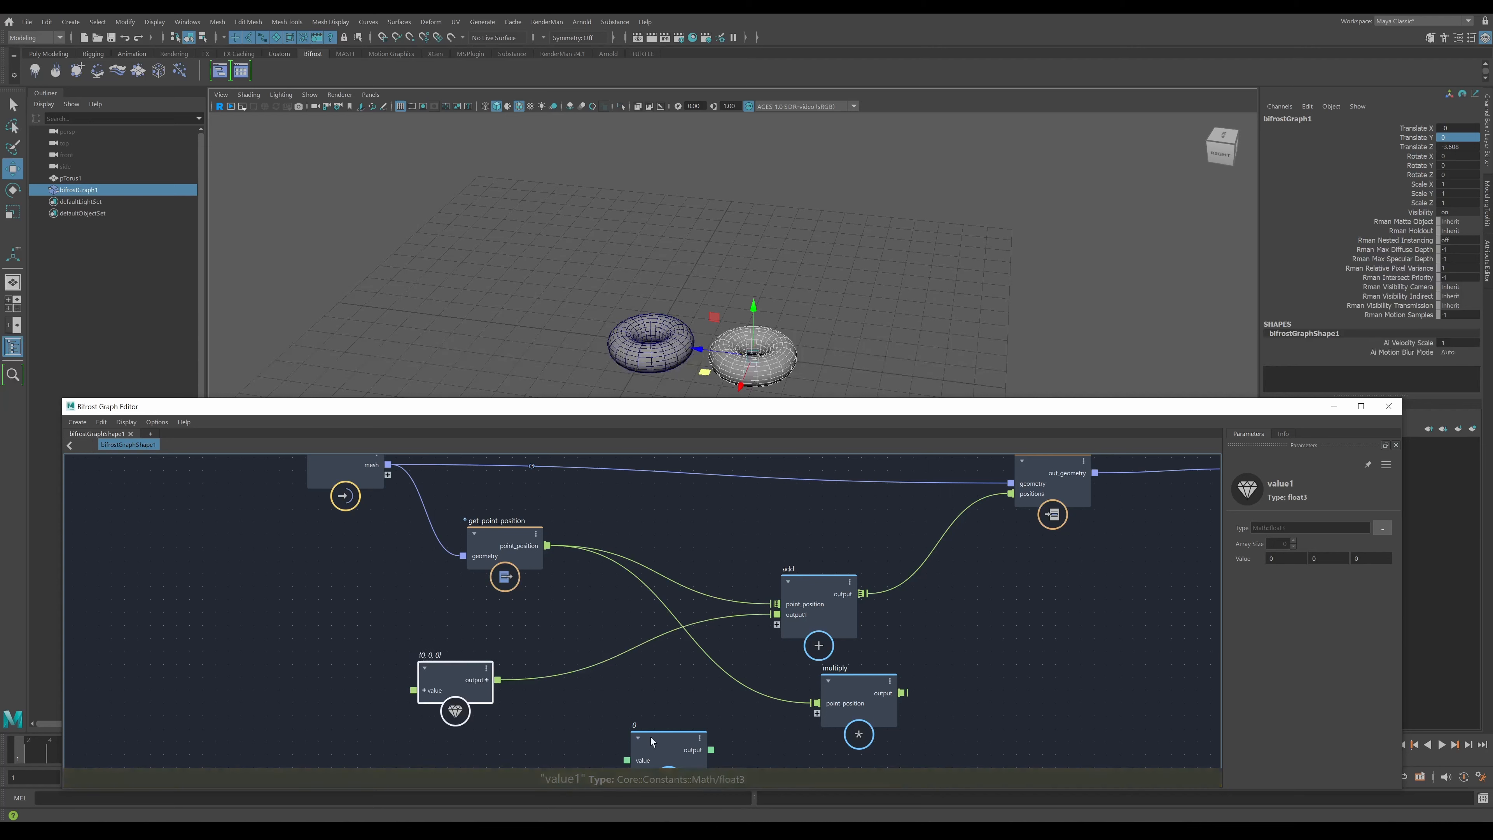
pyautogui.moveTo(712, 750); pyautogui.dragTo(796, 698)
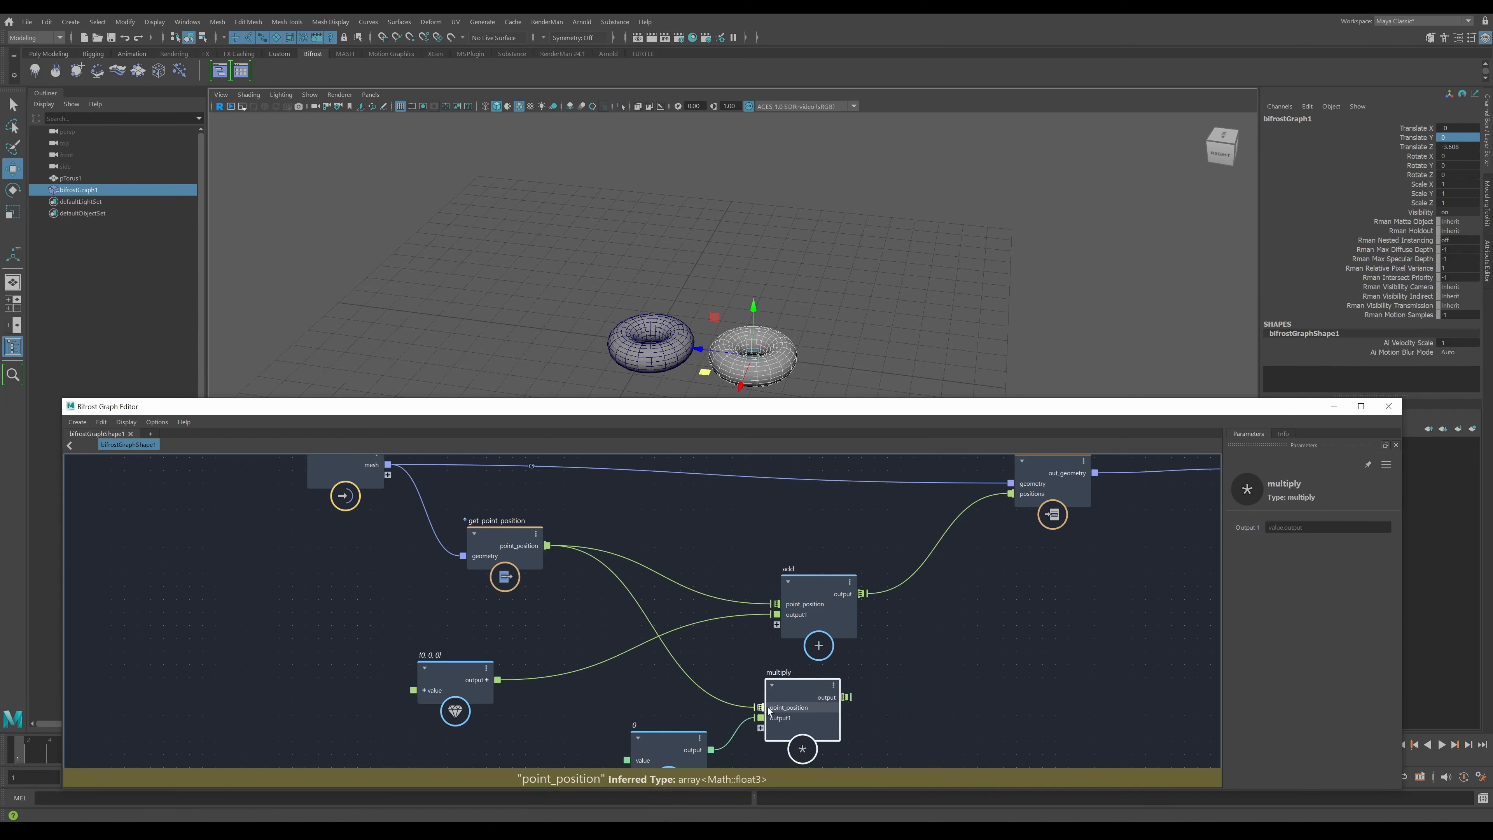
# - Set the float value to 2 and connect multiply's output to the positions input of set_point_position, replacing the add connection
pyautogui.moveTo(668, 743); pyautogui.dragTo(636, 740)
pyautogui.click(1281, 558)
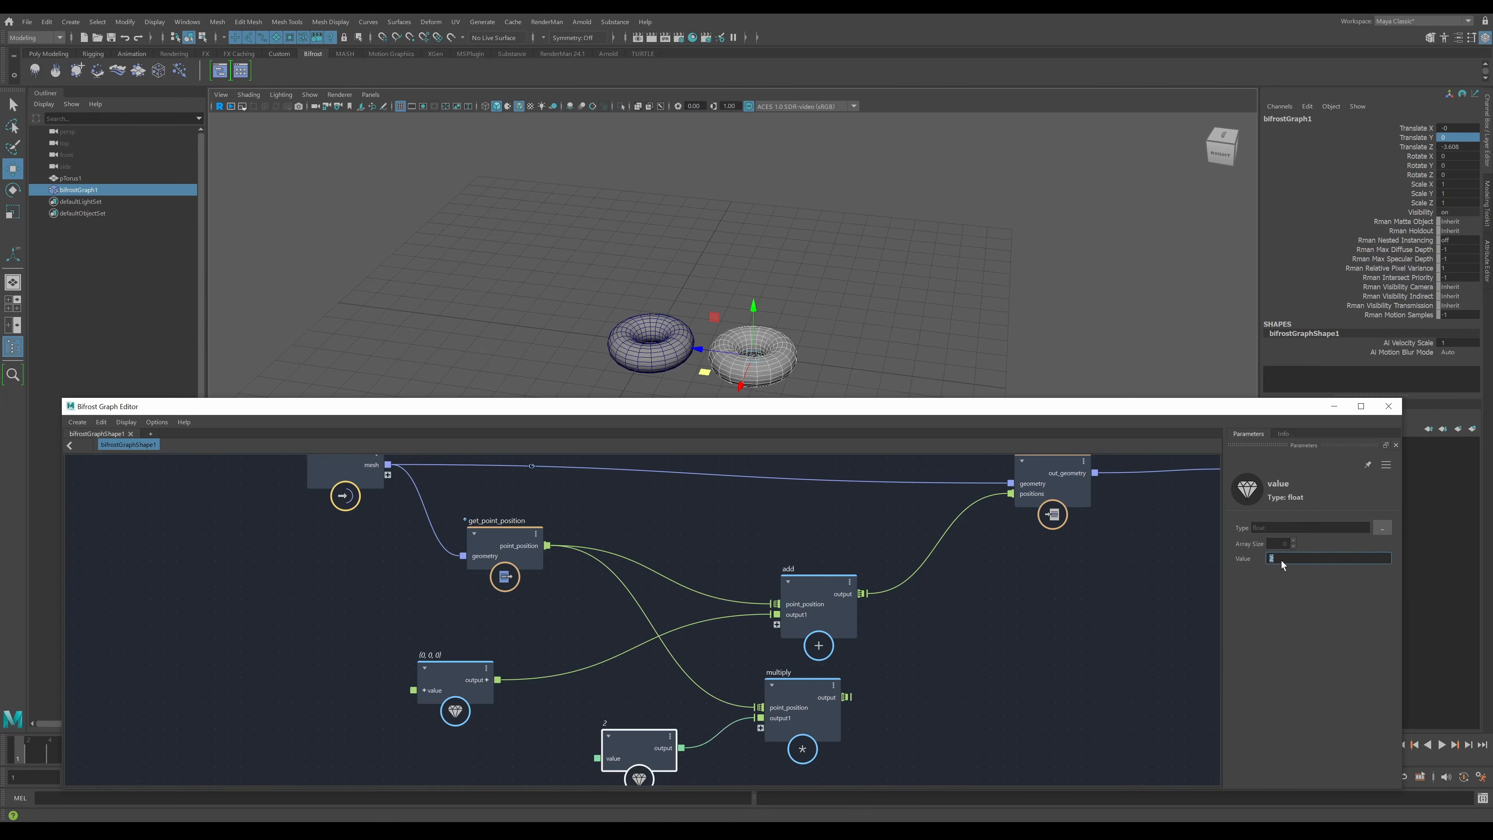
pyautogui.moveTo(1050, 486); pyautogui.dragTo(1097, 552)
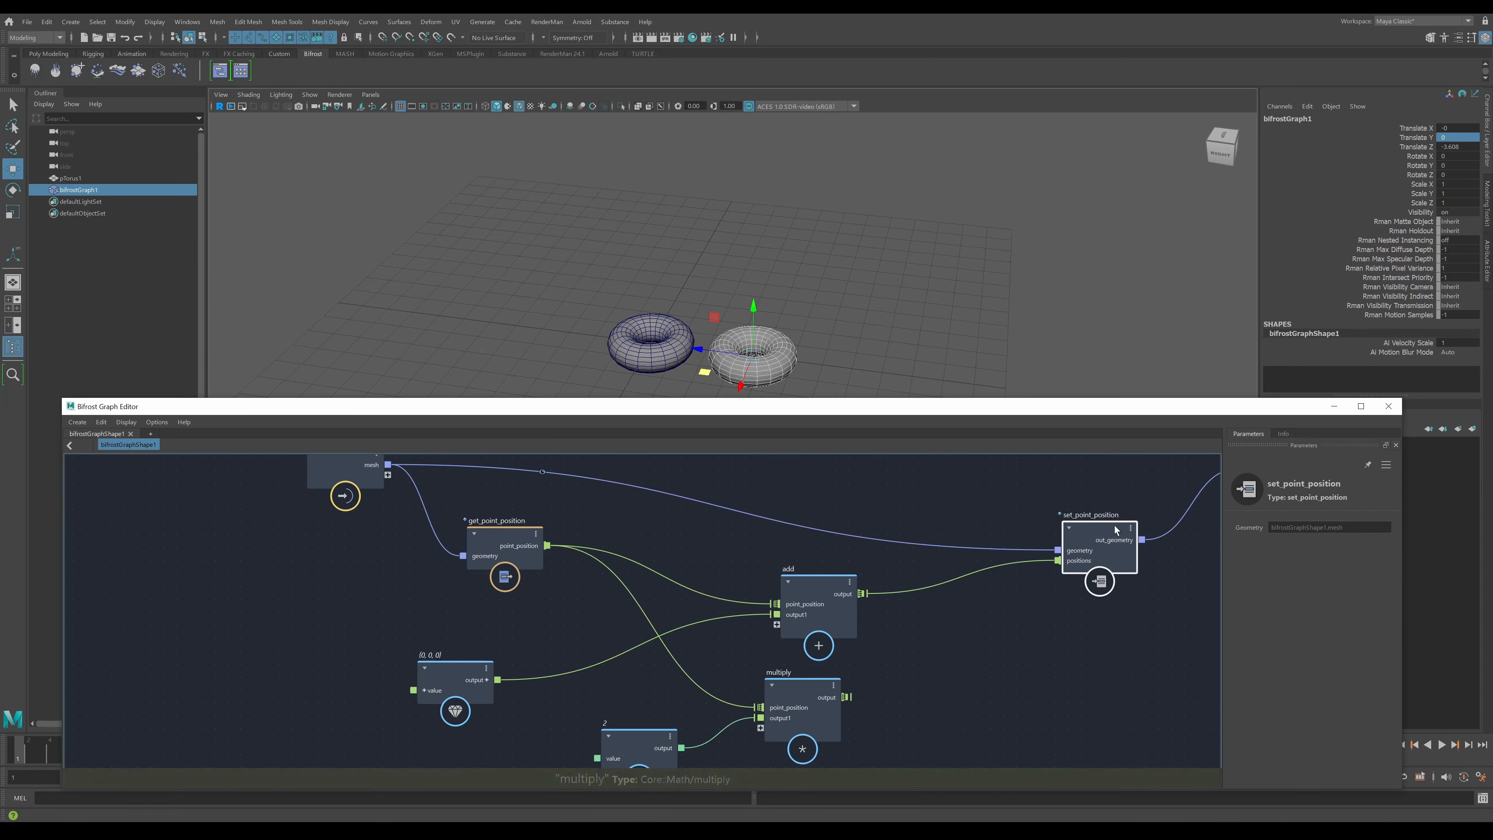
pyautogui.moveTo(847, 697); pyautogui.dragTo(1061, 560)
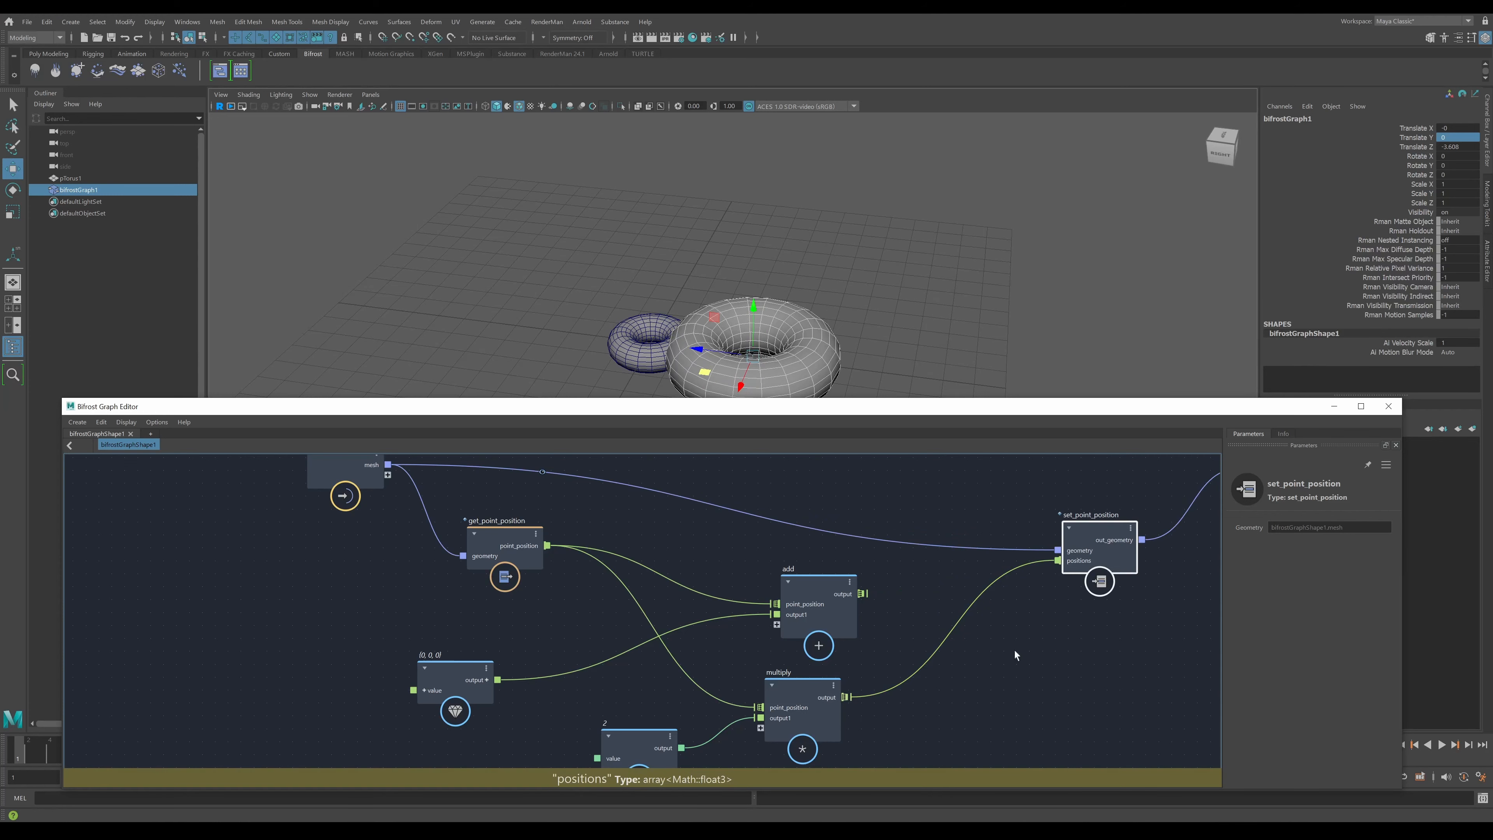
pyautogui.moveTo(829, 592); pyautogui.dragTo(780, 561)
pyautogui.click(1058, 664)
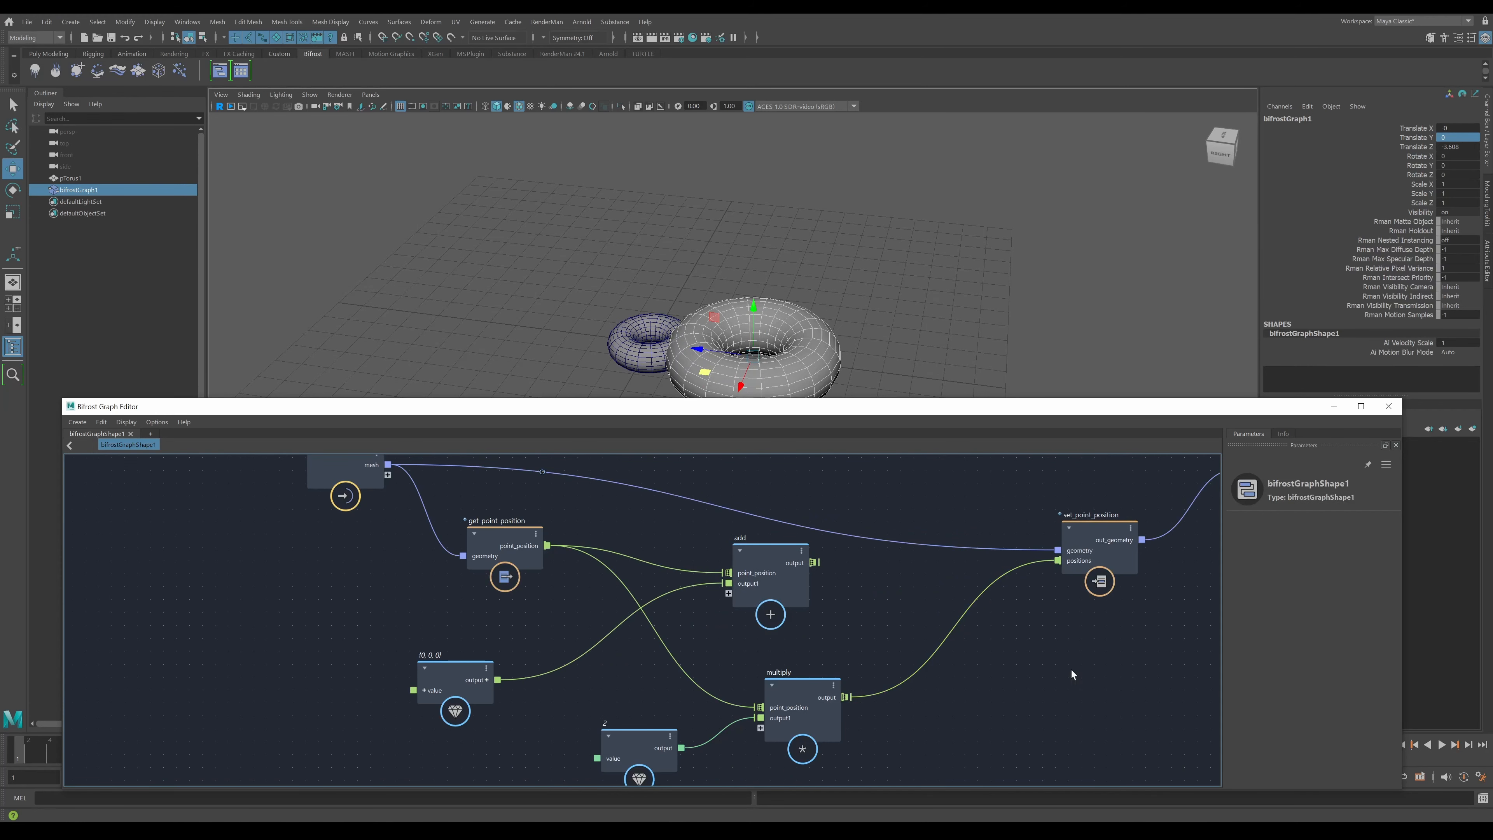
# - Scrub the float value feeding multiply, try it at 0, and set it to 1
pyautogui.click(622, 741)
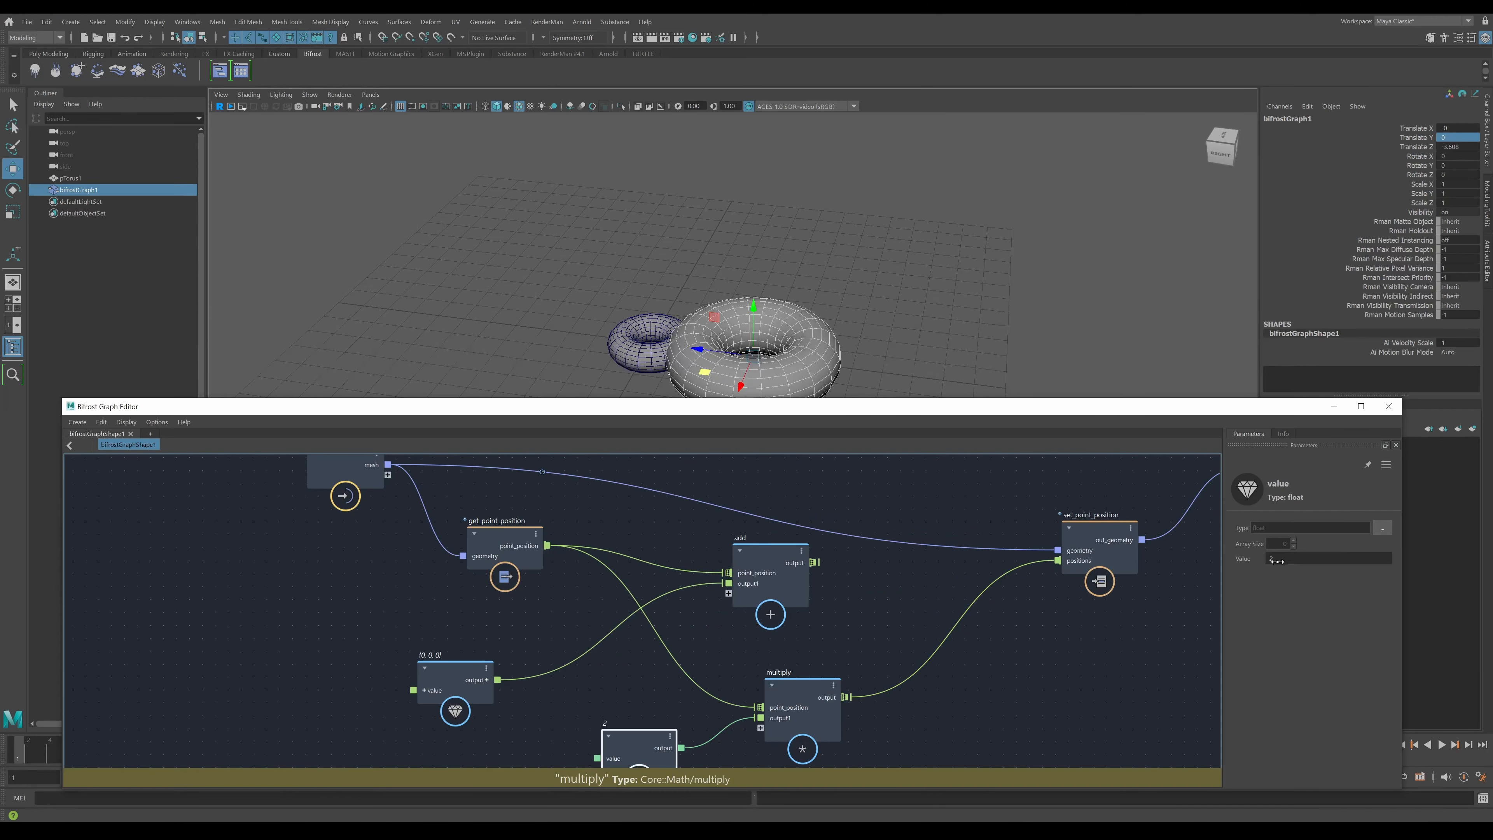
pyautogui.moveTo(1272, 559); pyautogui.dragTo(1231, 586)
pyautogui.write('0')
pyautogui.press('Return')
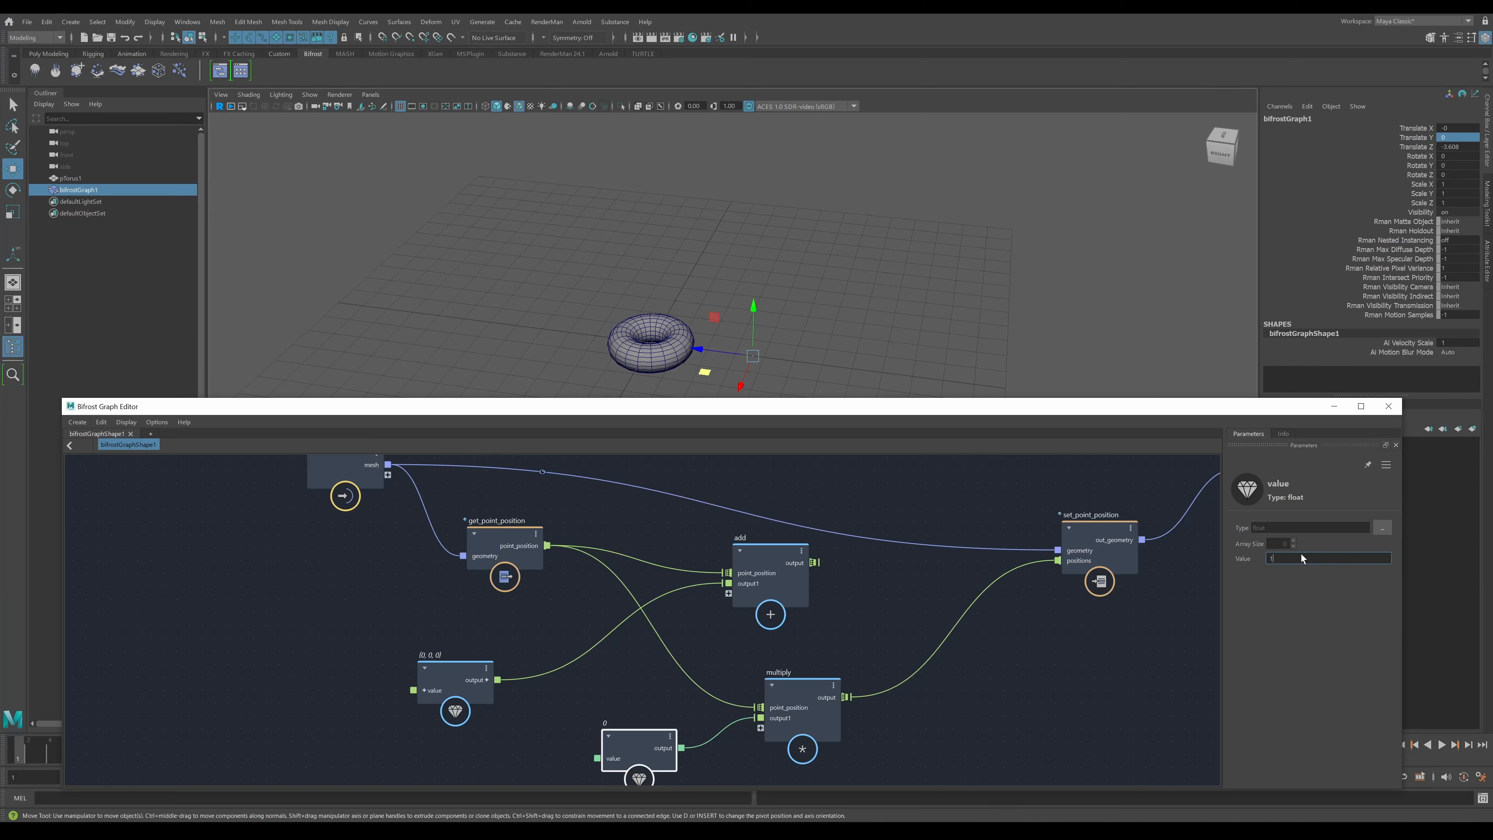
pyautogui.press('Return')
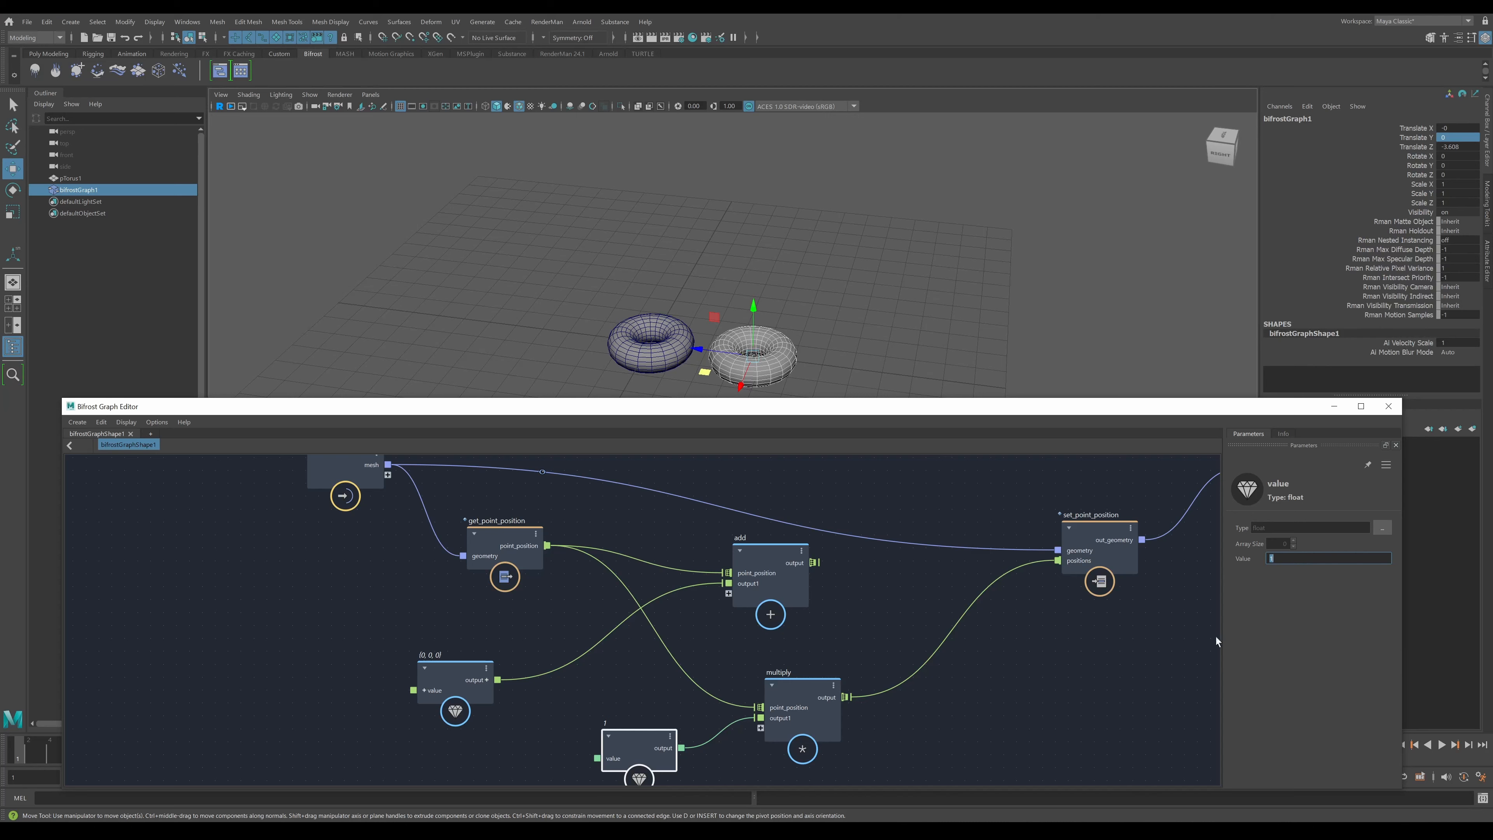
pyautogui.click(1103, 655)
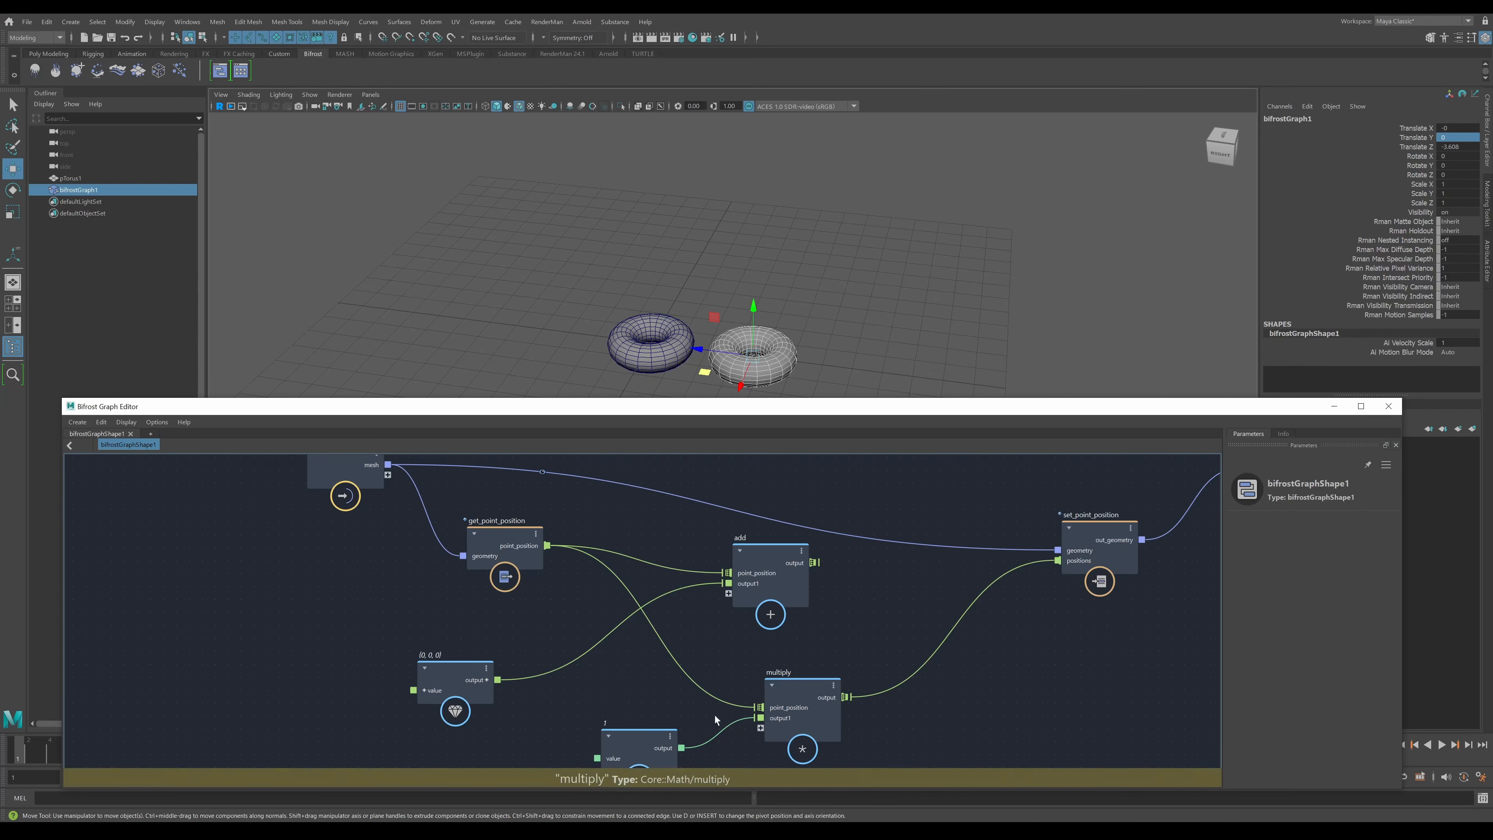
# - Space out the multiply, get_point_position, pTorusShape1 and float3 value nodes in the graph
pyautogui.moveTo(809, 691); pyautogui.dragTo(822, 678)
pyautogui.click(635, 742)
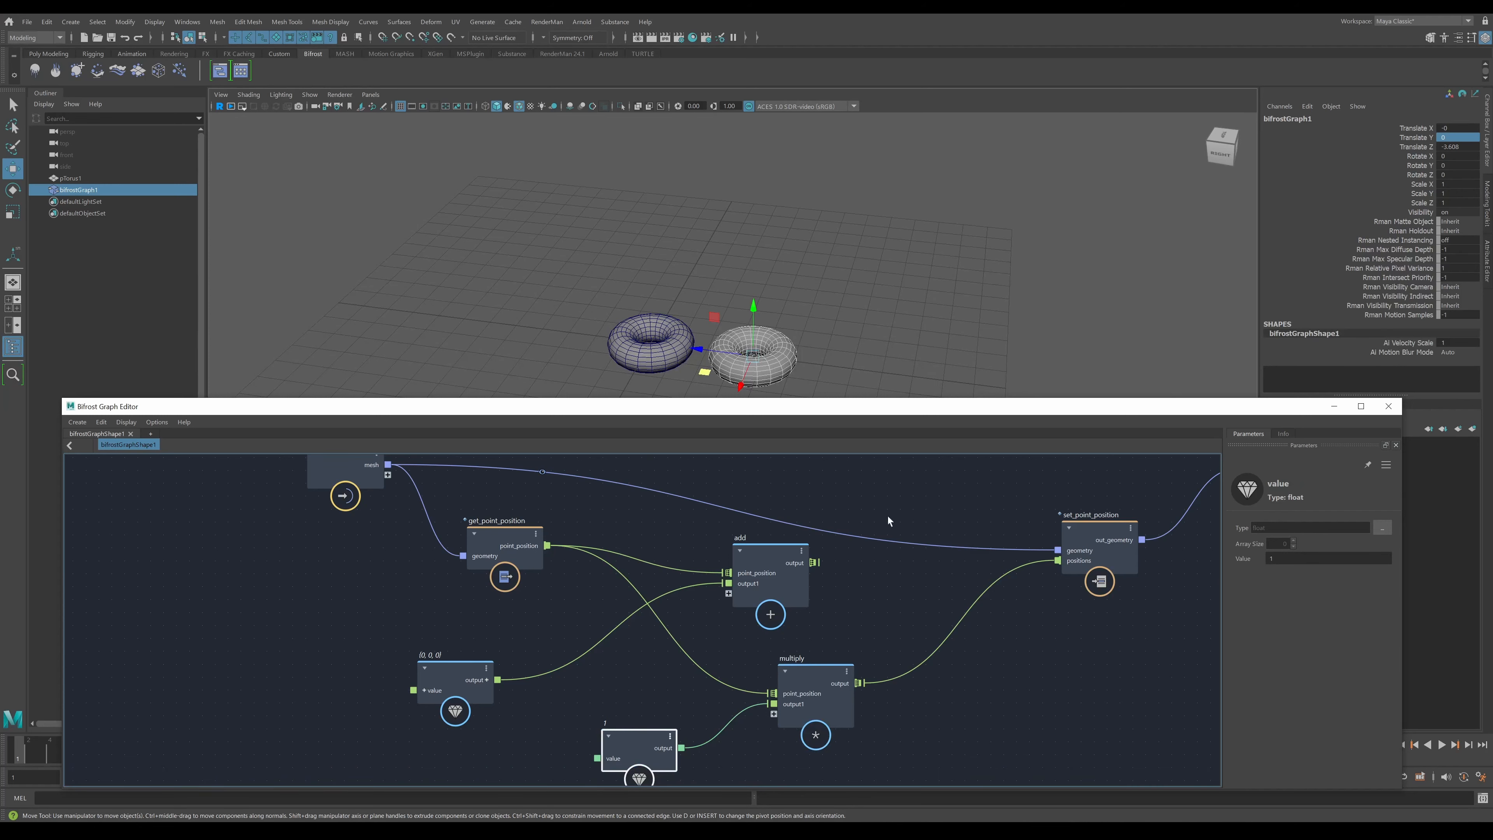
pyautogui.moveTo(506, 550); pyautogui.dragTo(511, 533)
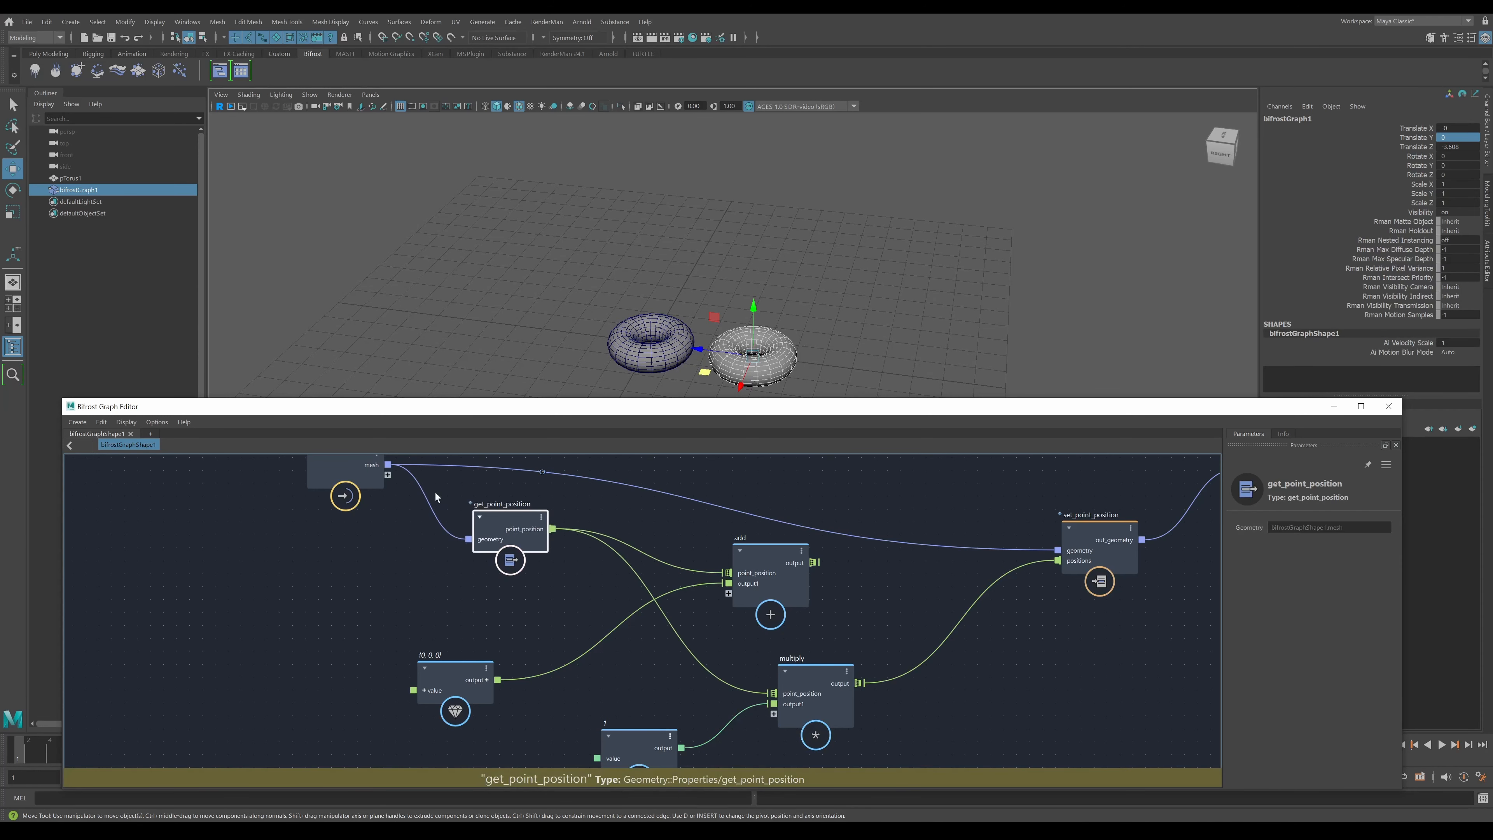
pyautogui.moveTo(351, 476)
pyautogui.mouseDown()
pyautogui.moveTo(271, 484)
pyautogui.moveTo(330, 484)
pyautogui.mouseUp()
pyautogui.moveTo(455, 675); pyautogui.dragTo(409, 654)
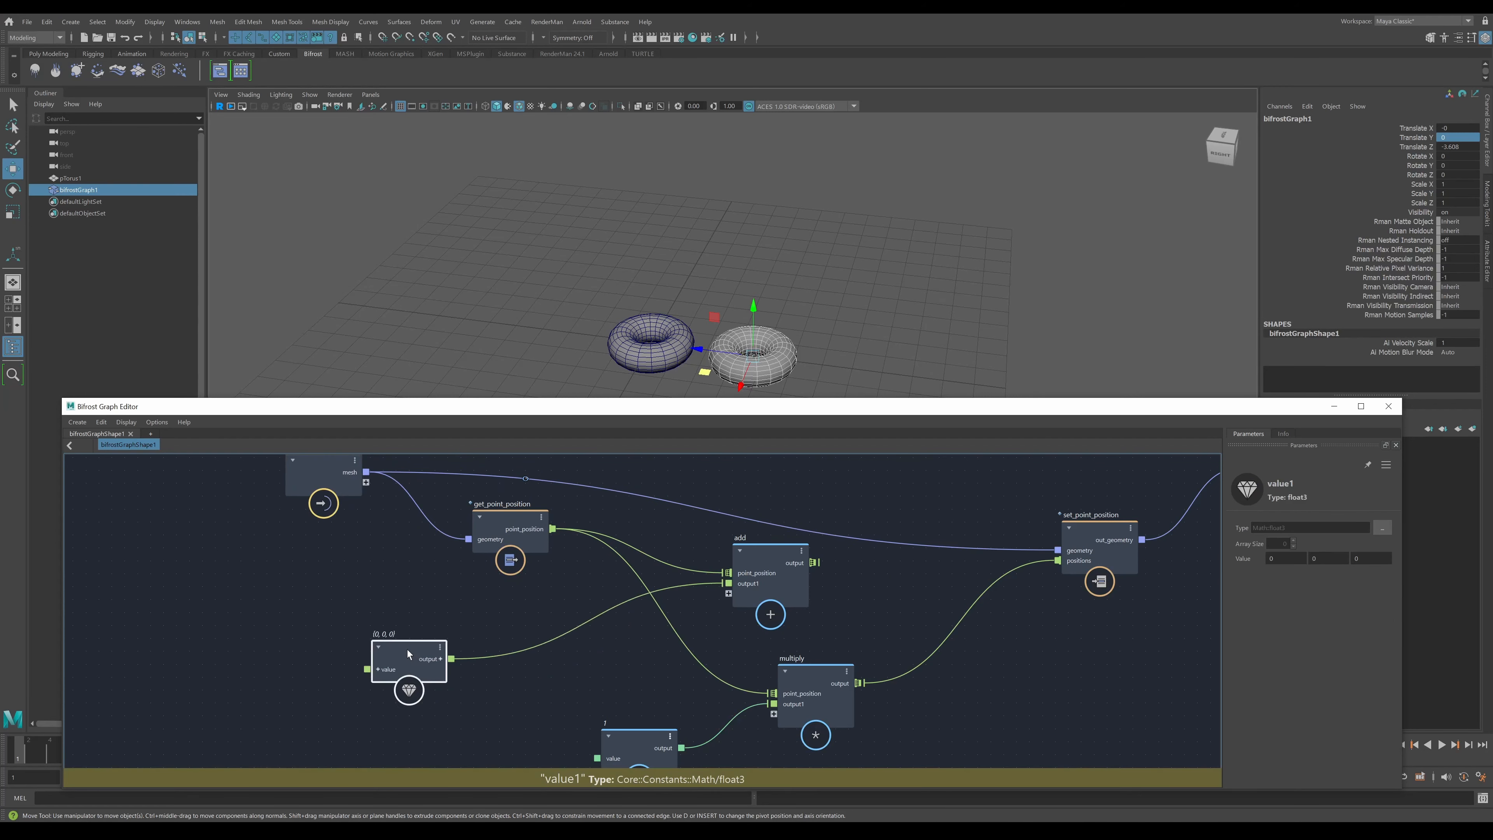
# - Detach add from get_point_position, park it with its float3 value beyond pTorusShape1, and move multiply and its float value into the freed space
pyautogui.moveTo(760, 557); pyautogui.dragTo(681, 535)
pyautogui.moveTo(387, 642); pyautogui.dragTo(139, 619)
pyautogui.moveTo(756, 532); pyautogui.dragTo(280, 567)
pyautogui.moveTo(189, 622); pyautogui.dragTo(129, 574)
pyautogui.moveTo(258, 565); pyautogui.dragTo(207, 528)
pyautogui.moveTo(794, 664); pyautogui.dragTo(799, 575)
pyautogui.moveTo(628, 735); pyautogui.dragTo(587, 673)
# - Duplicate the float3 value node and place the copy beside the float value that feeds multiply
pyautogui.scroll(1, 762, 681)
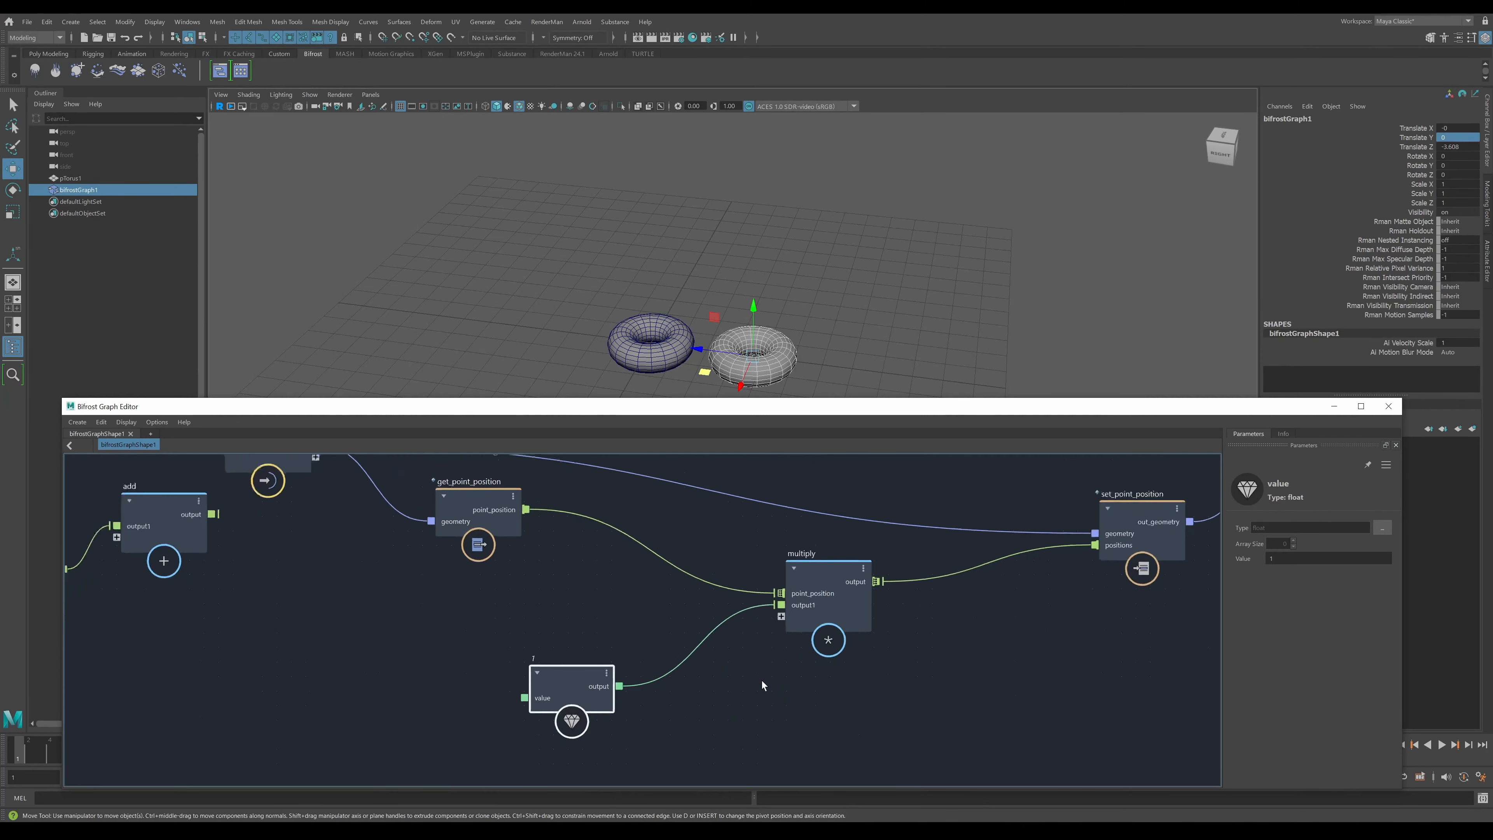
pyautogui.scroll(-2, 762, 681)
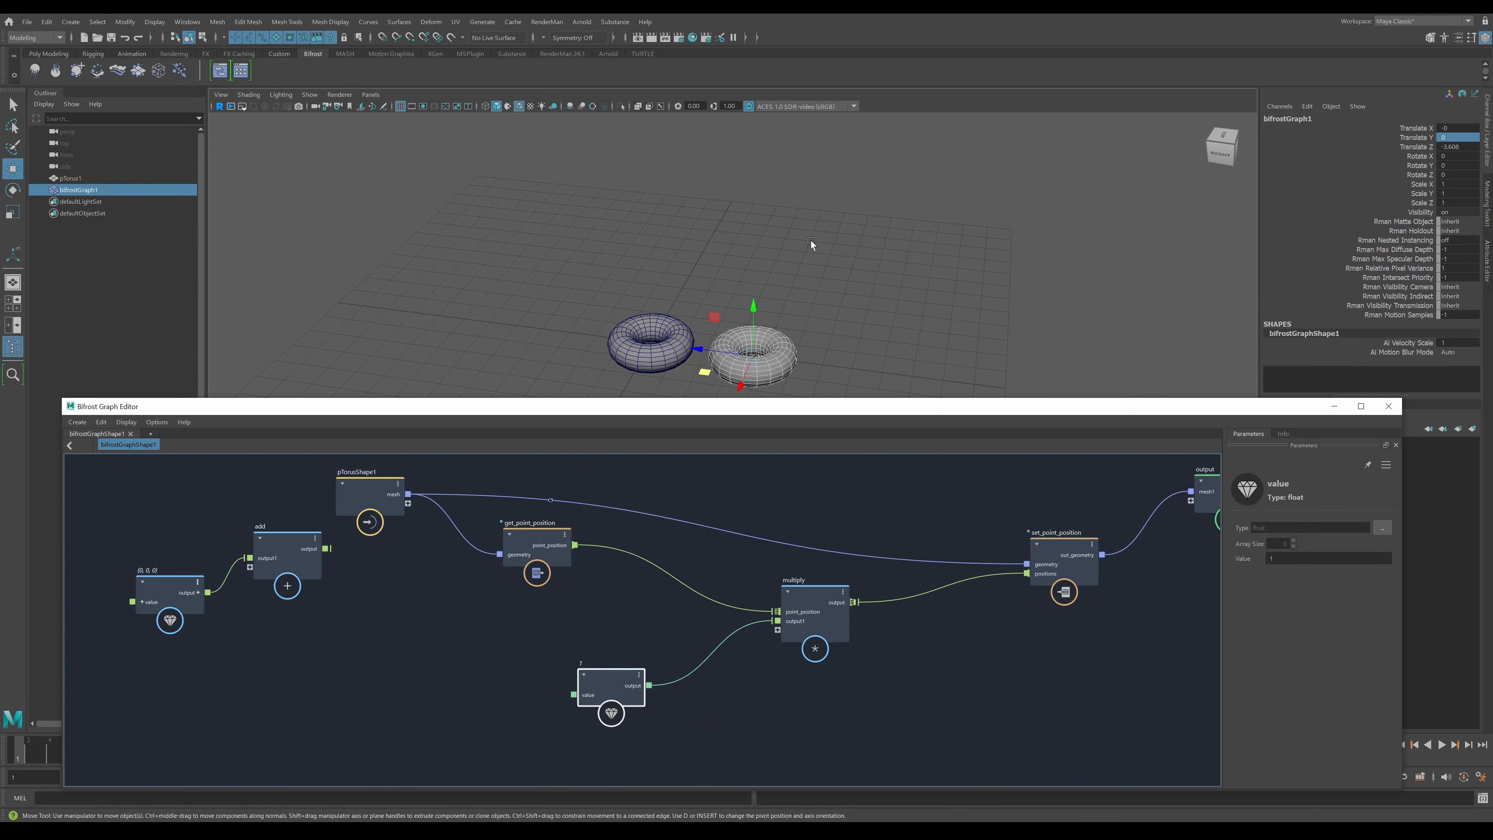
pyautogui.keyDown('alt'); pyautogui.moveTo(881, 319); pyautogui.dragTo(847, 285); pyautogui.keyUp('alt')
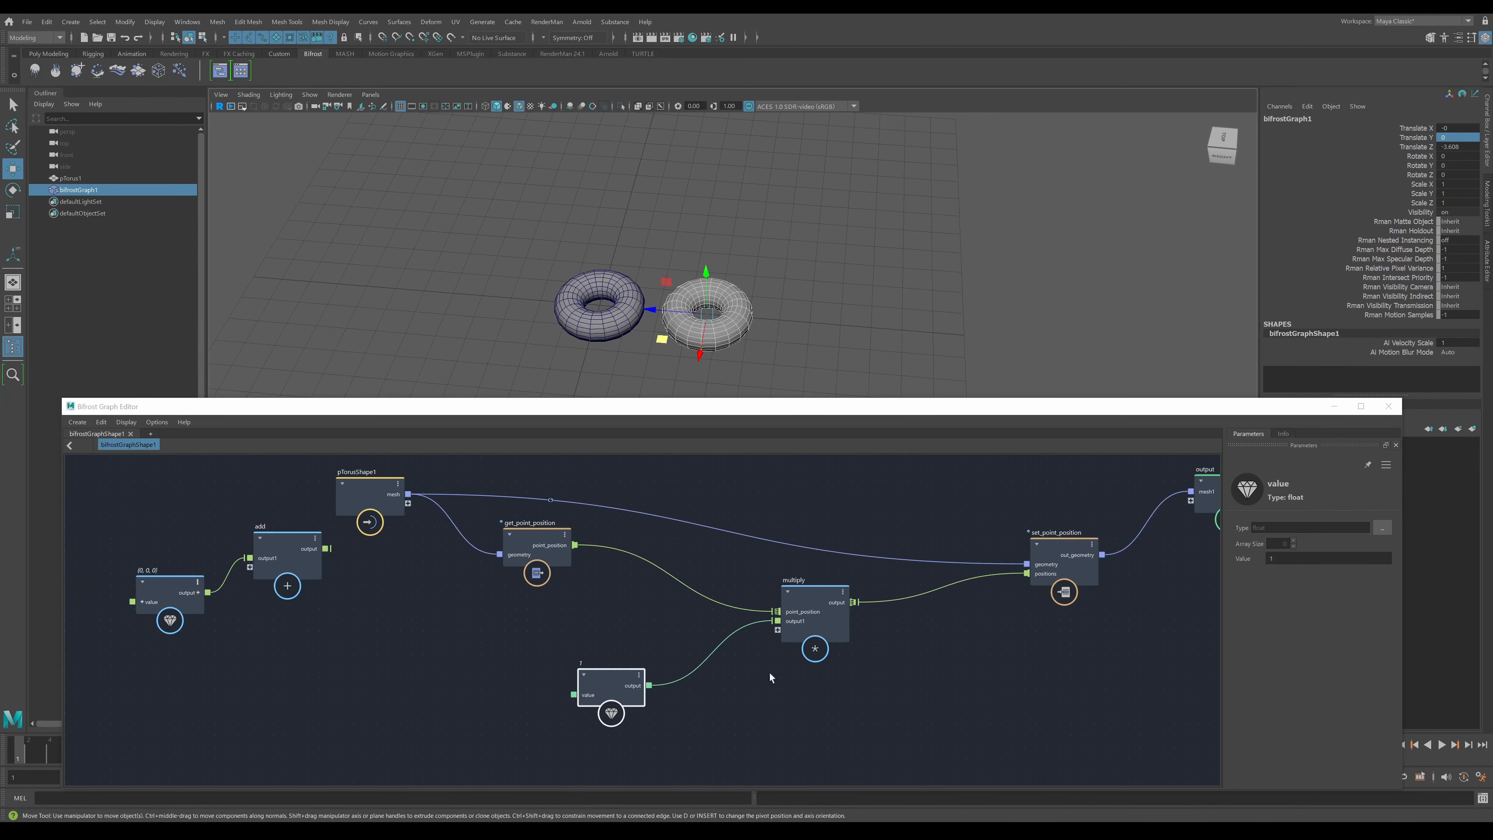
pyautogui.moveTo(154, 591)
pyautogui.mouseDown()
pyautogui.moveTo(136, 580)
pyautogui.moveTo(150, 588)
pyautogui.mouseUp()
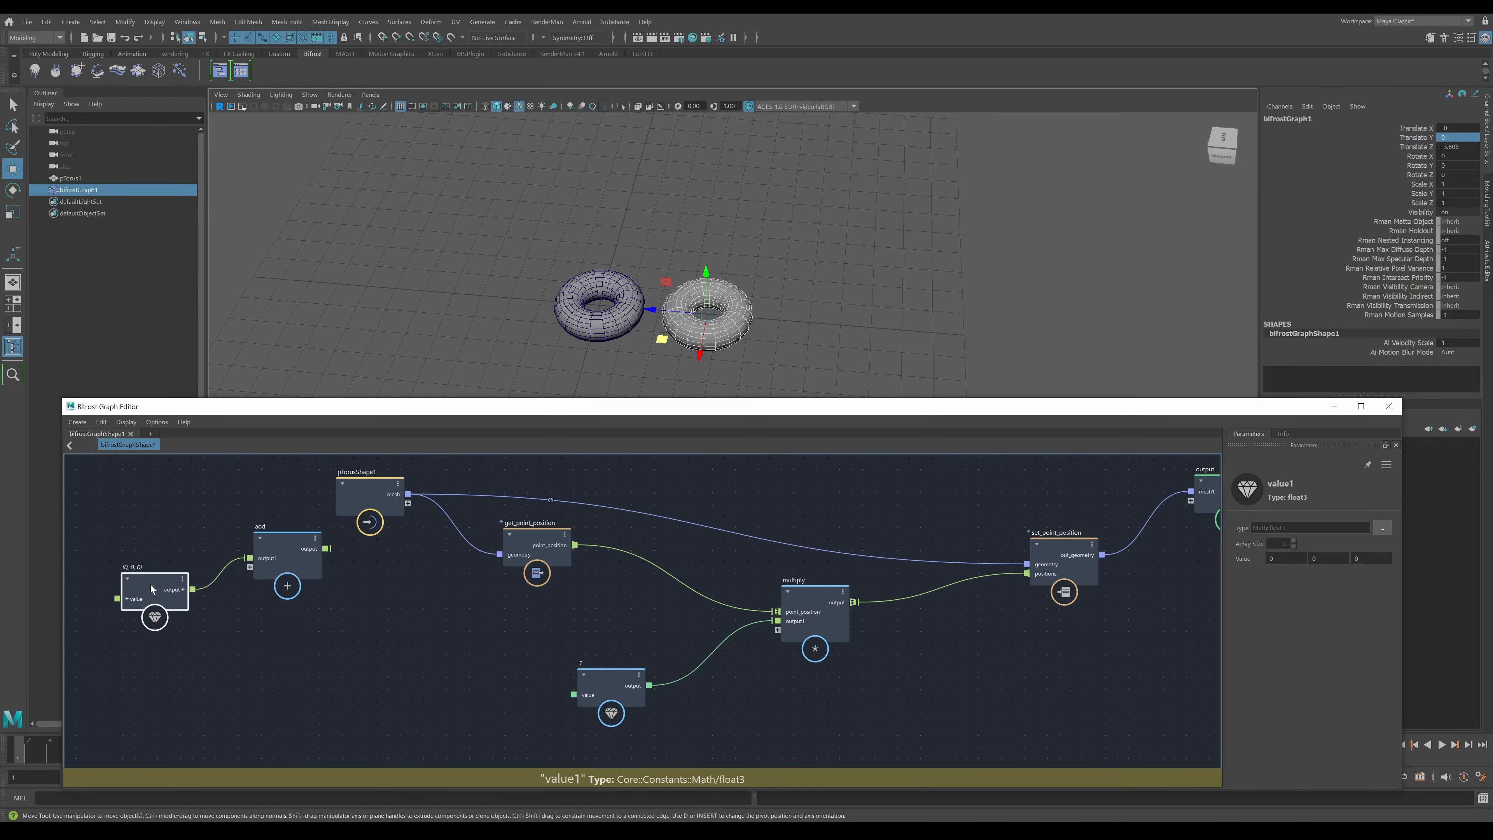
pyautogui.hotkey('ctrl', 'v')
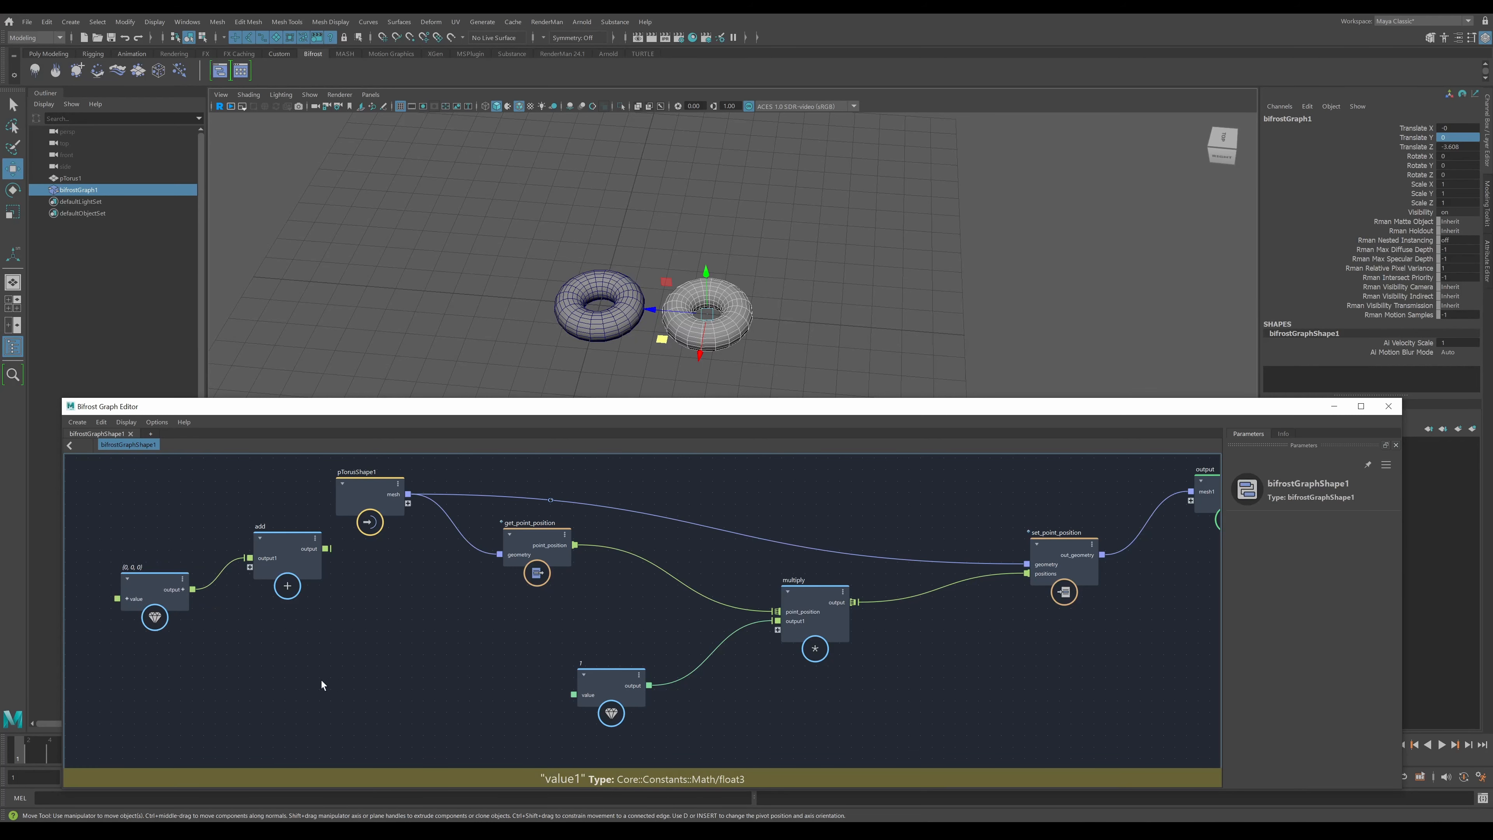
pyautogui.moveTo(324, 692); pyautogui.dragTo(489, 631)
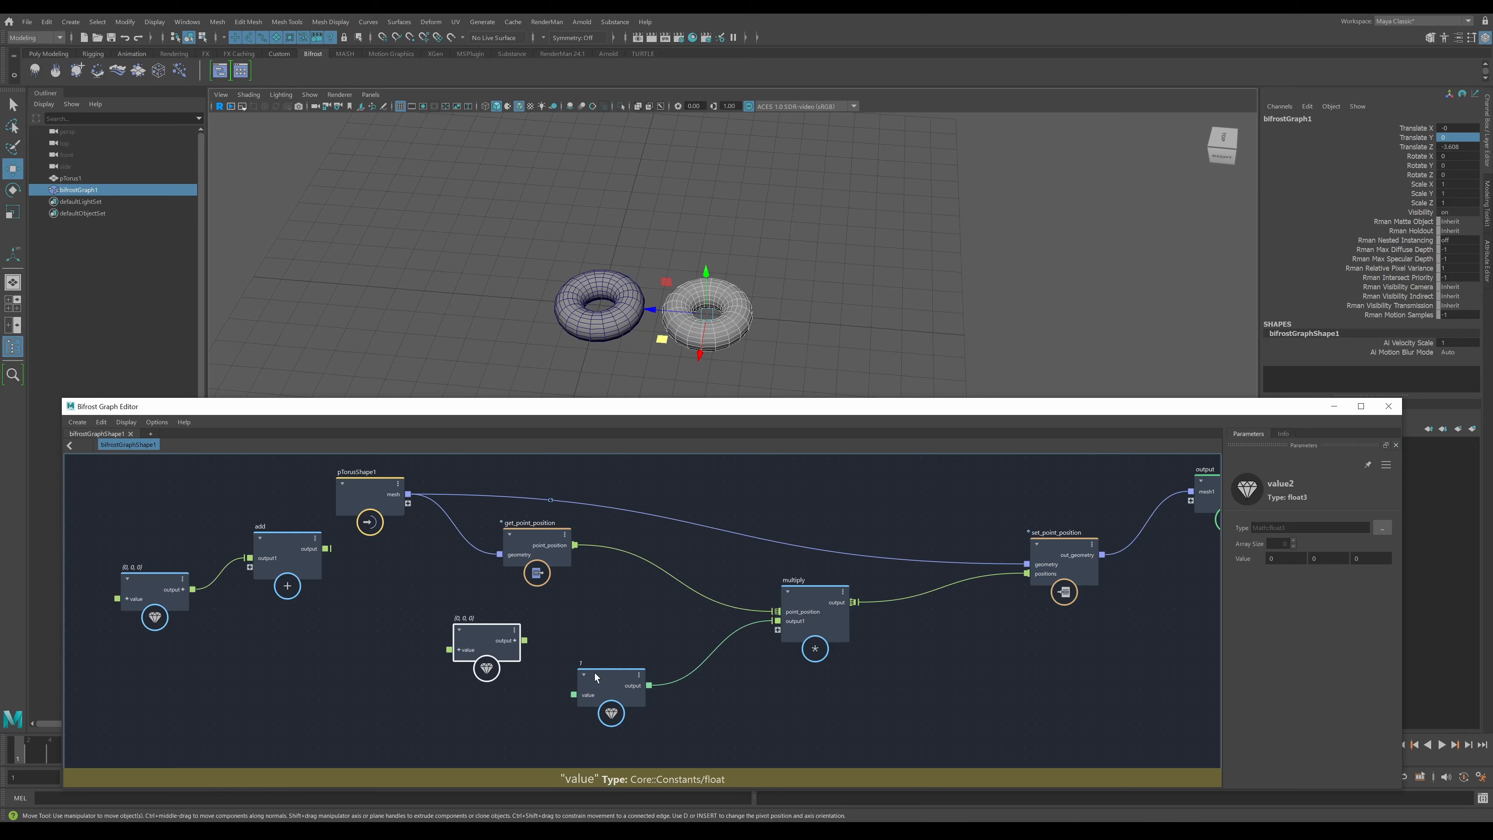
# - Place the new float3 value above the float value and connect it to multiply's output1 input instead of the float
pyautogui.moveTo(595, 673); pyautogui.dragTo(586, 705)
pyautogui.moveTo(504, 642); pyautogui.dragTo(627, 652)
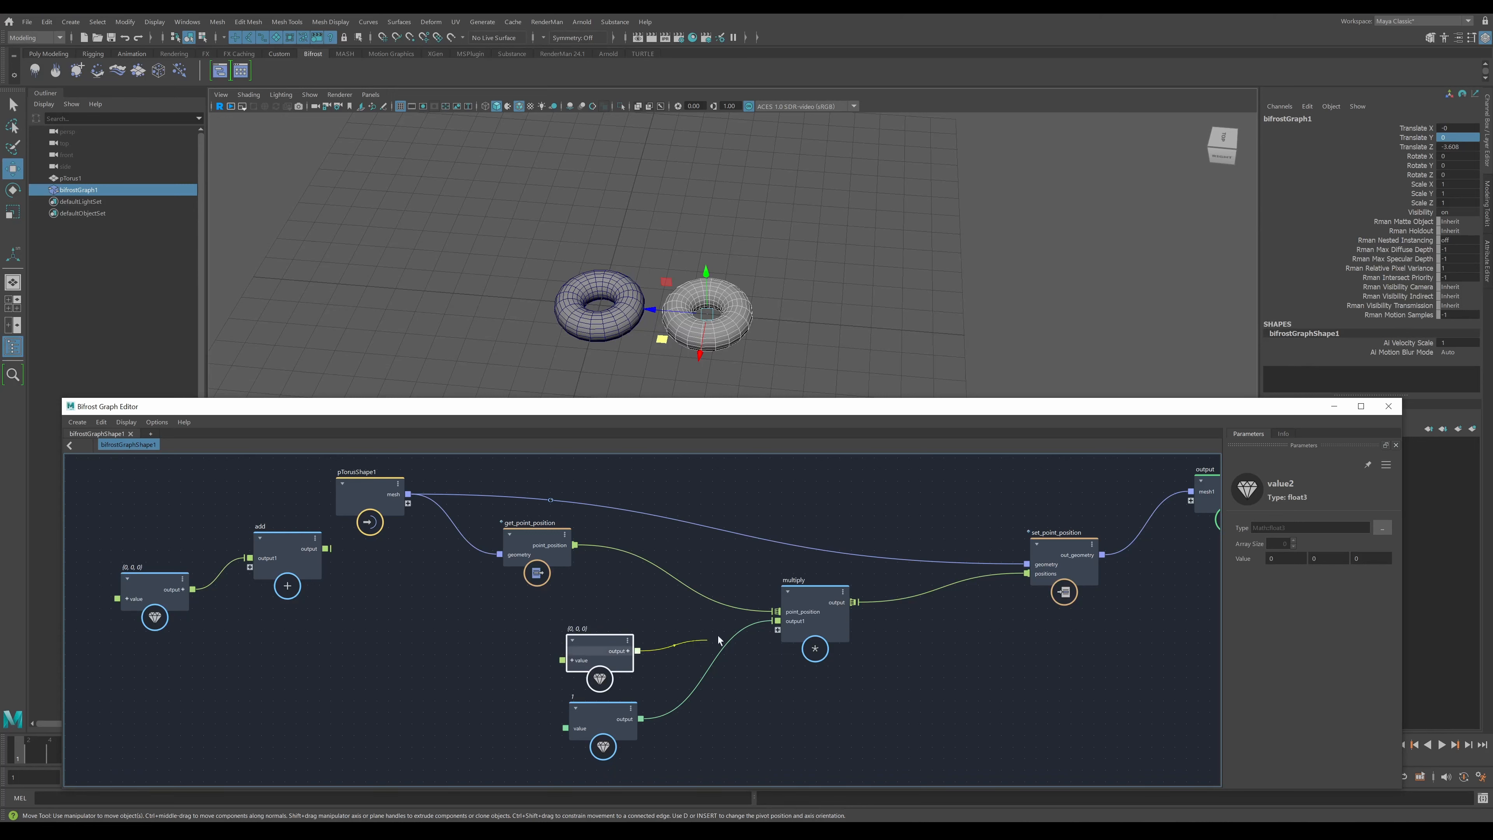
pyautogui.moveTo(790, 619); pyautogui.dragTo(791, 619)
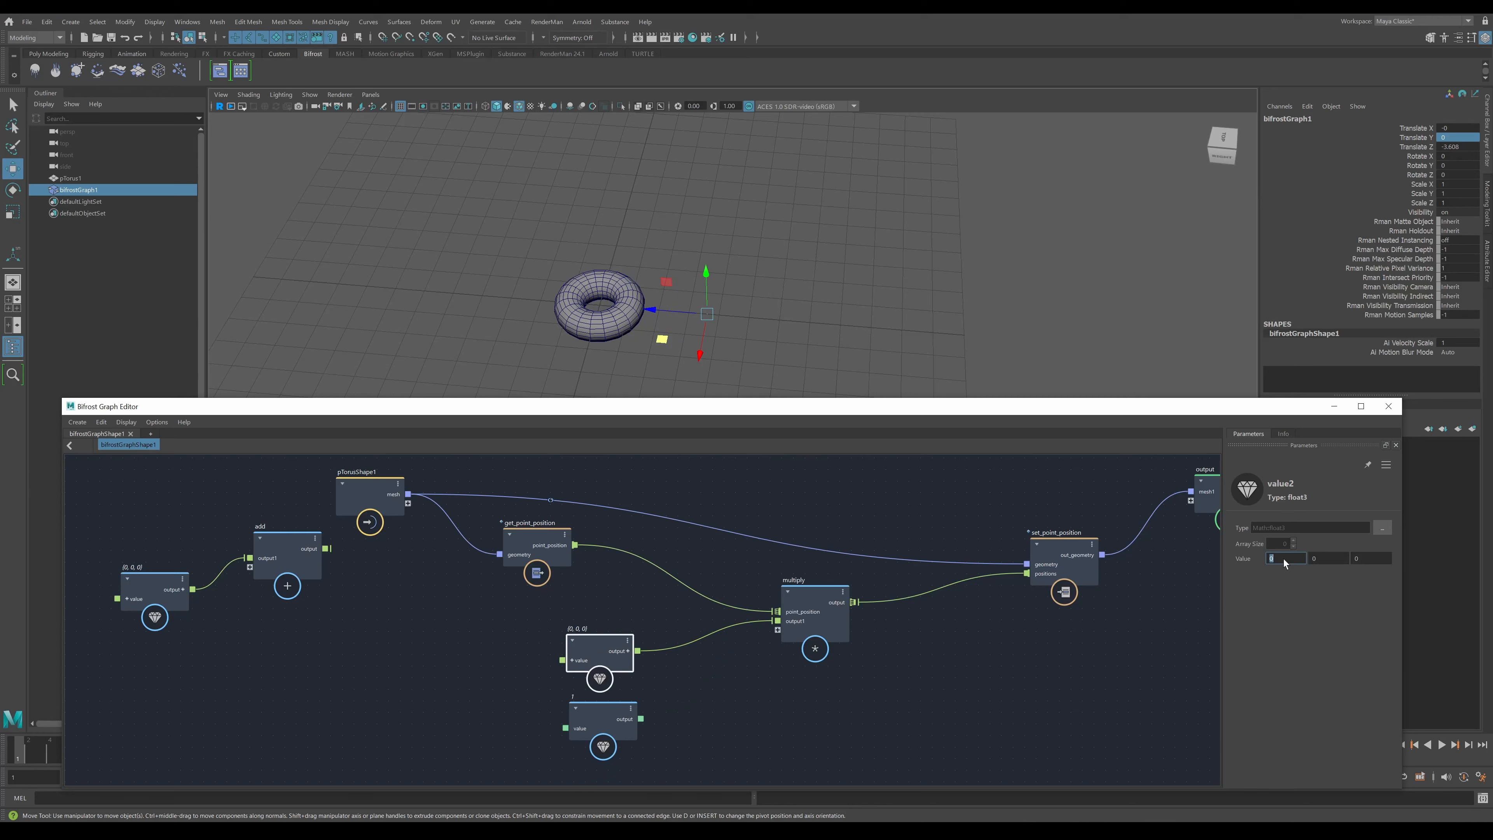
# - Set all three components of the float3 value feeding multiply to 1
pyautogui.press('Tab')
pyautogui.write('1')
pyautogui.press('Tab')
pyautogui.write('1')
pyautogui.press('Return')
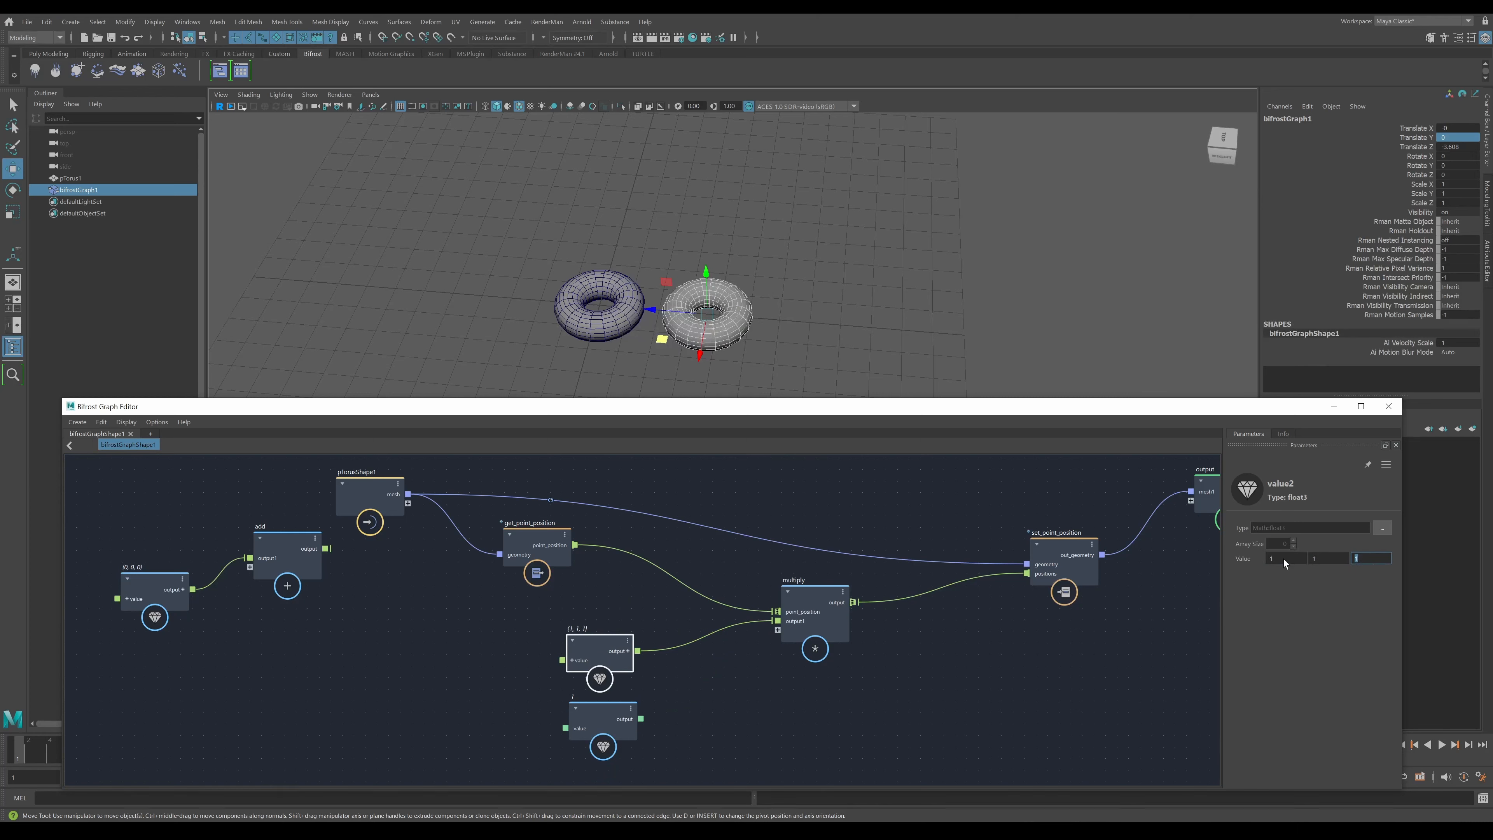
pyautogui.click(1157, 635)
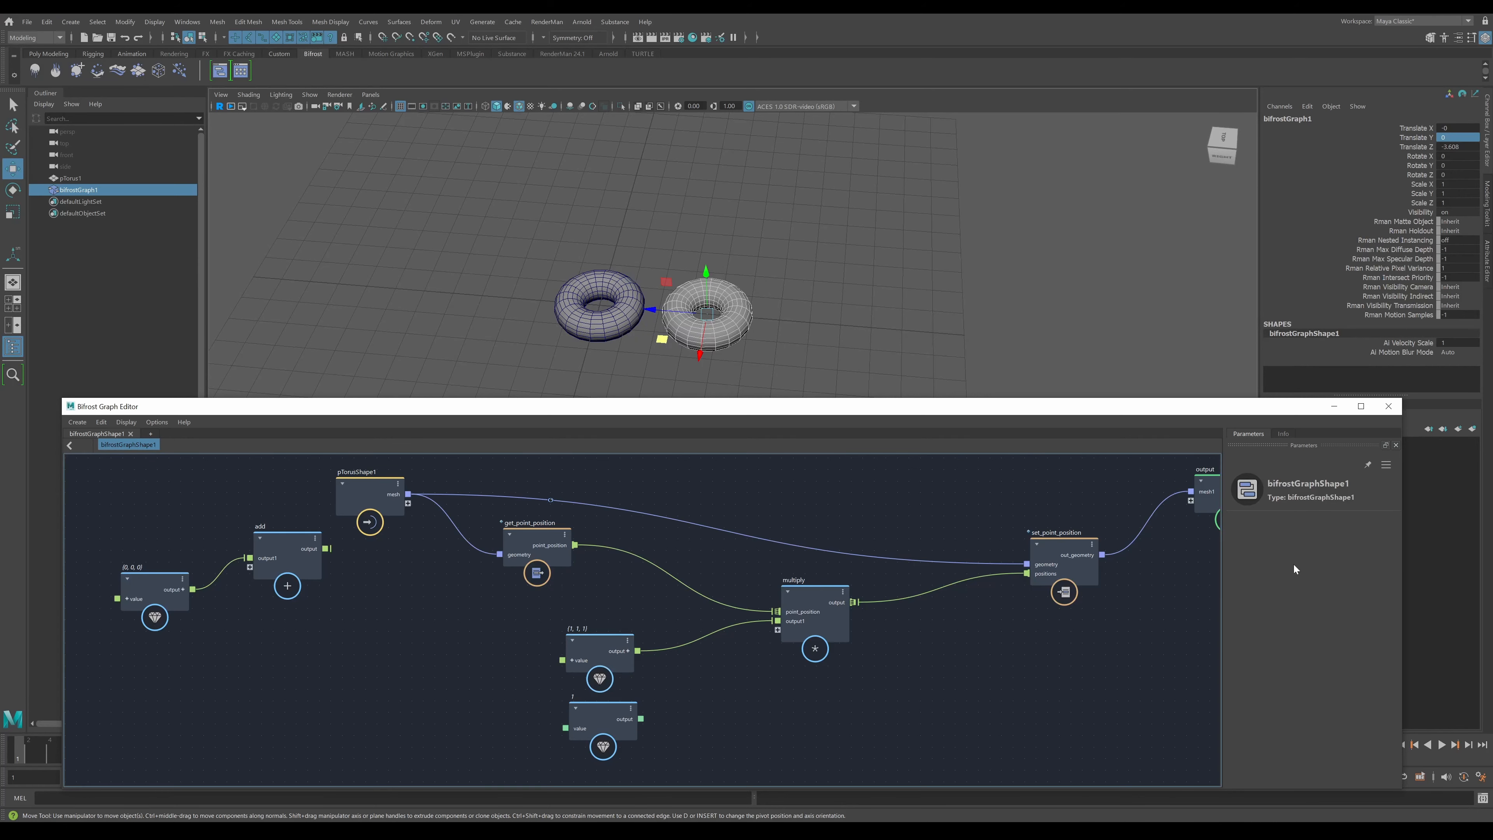
# - Scrub the float3 multiplier's X, Y and Z to 2.221, 2.255 and 4.001 to stretch the torus
pyautogui.click(614, 656)
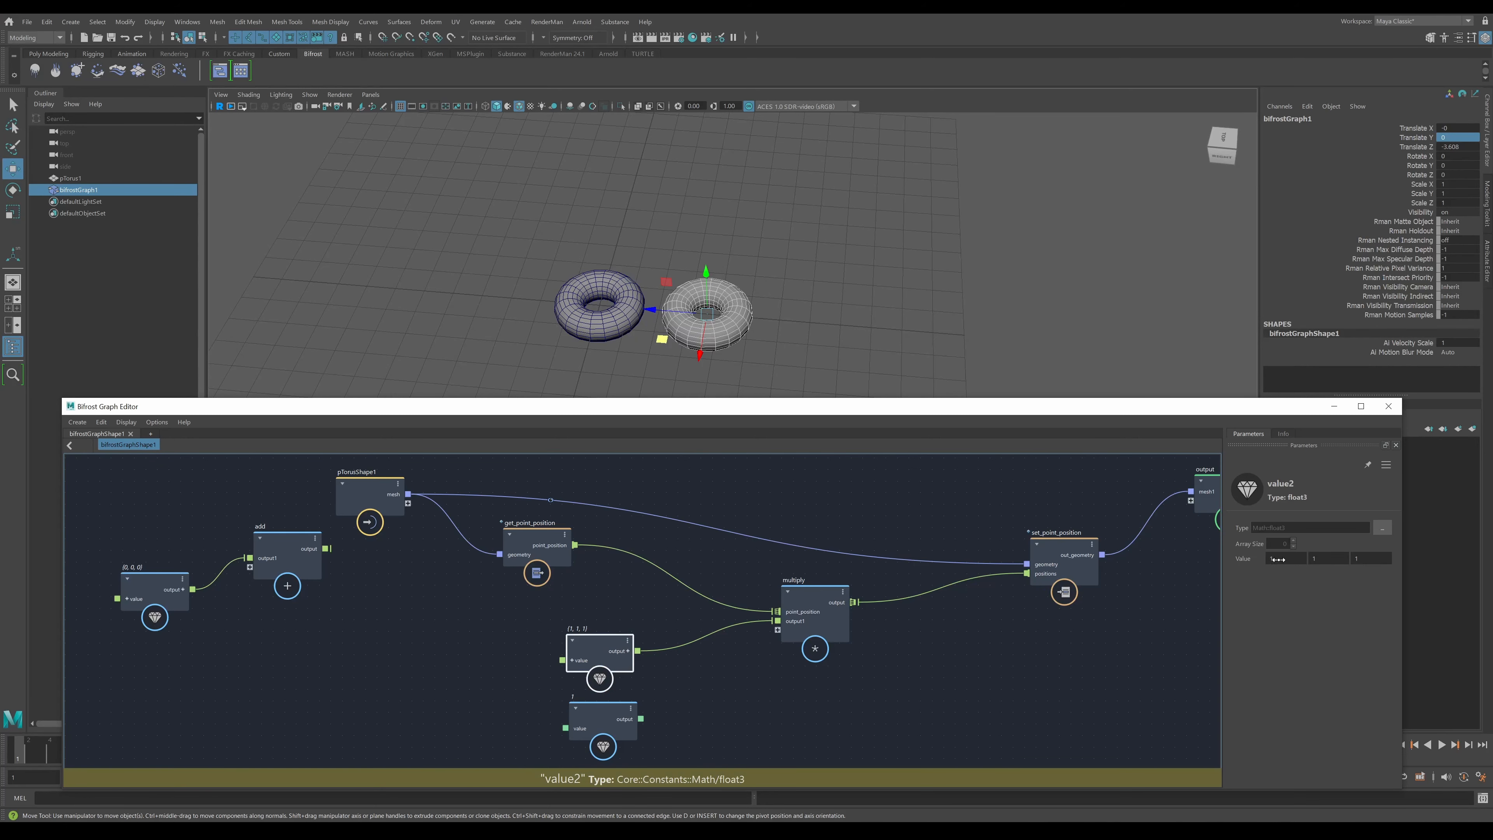
pyautogui.moveTo(1280, 558); pyautogui.dragTo(1335, 570)
pyautogui.keyDown('alt'); pyautogui.moveTo(1005, 353); pyautogui.dragTo(878, 293); pyautogui.keyUp('alt')
pyautogui.moveTo(1320, 558); pyautogui.dragTo(1422, 565)
pyautogui.moveTo(1460, 558)
pyautogui.mouseDown()
pyautogui.moveTo(1384, 563)
pyautogui.moveTo(1491, 558)
pyautogui.moveTo(1476, 558)
pyautogui.mouseUp()
# - Reset the float3 multiplier's X, Y and Z components to 1, 1, 1
pyautogui.click(1296, 561)
pyautogui.write('1')
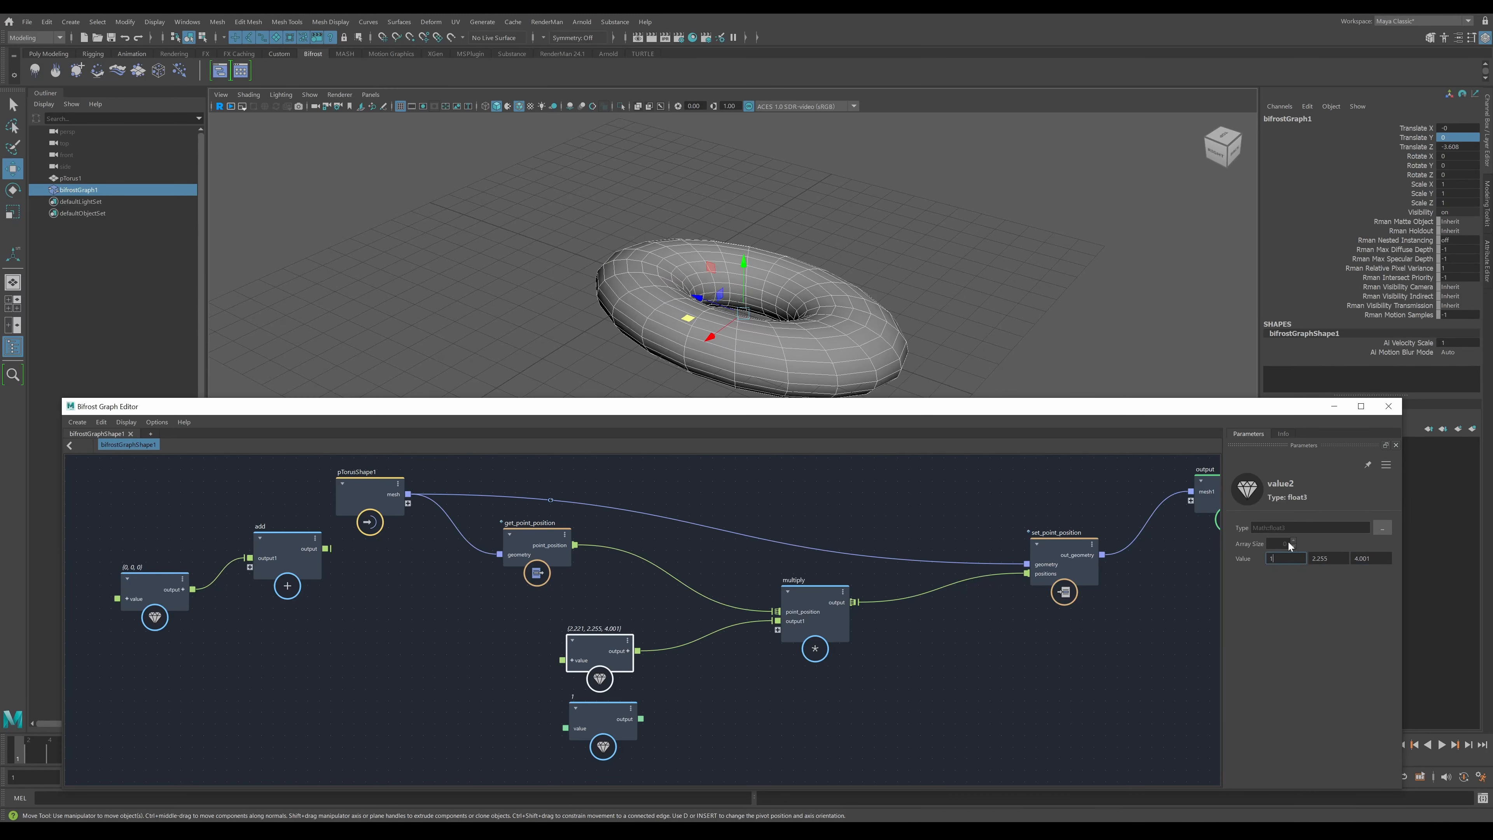
pyautogui.press('Tab')
pyautogui.write('1')
pyautogui.press('Tab')
pyautogui.write('1')
pyautogui.press('Return')
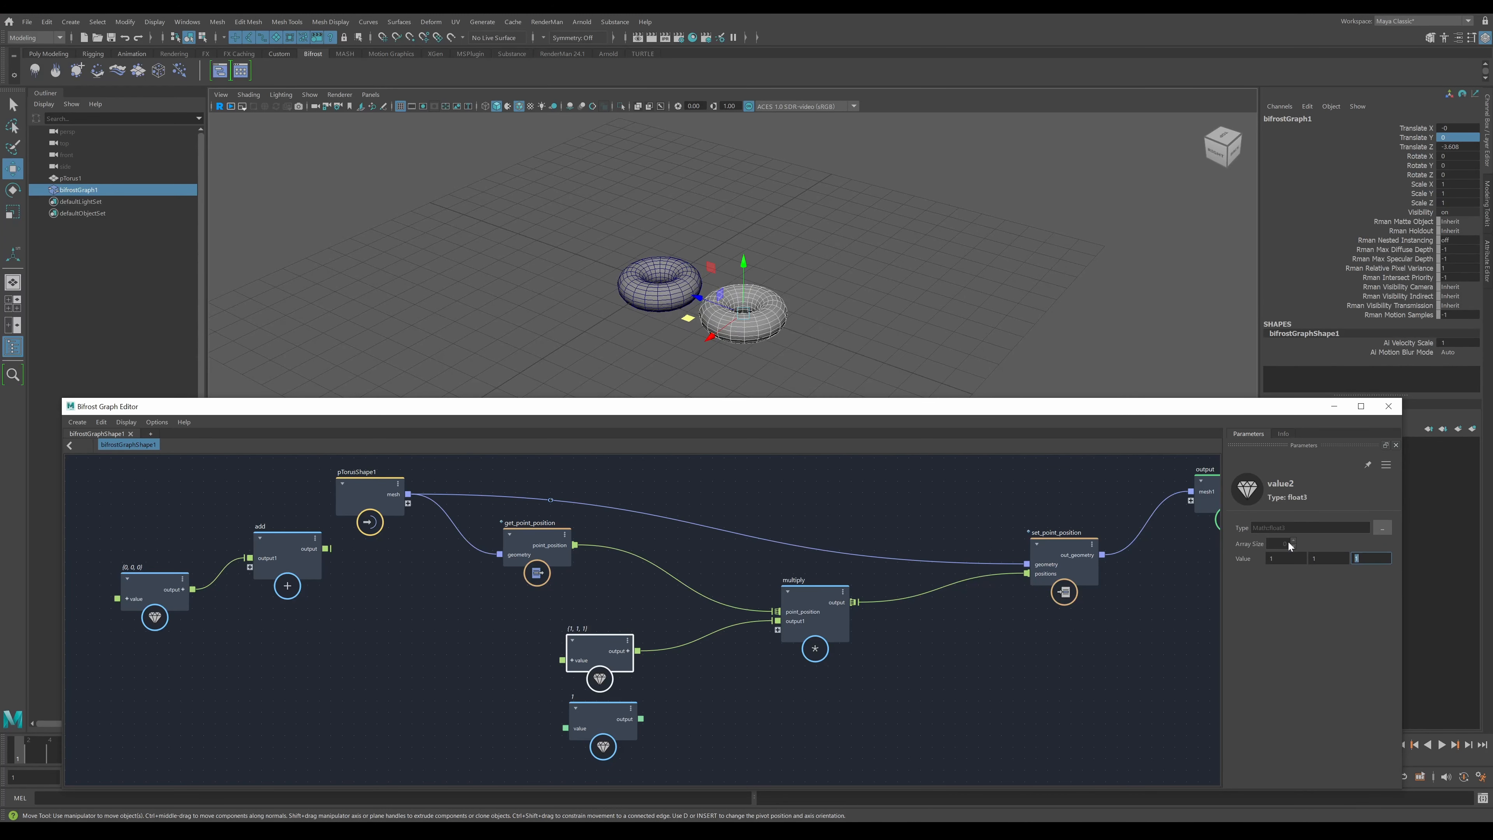
# - Reconnect the float value to multiply in place of the float3 value, and park the float3 node below add's float3 value
pyautogui.moveTo(599, 646); pyautogui.dragTo(410, 681)
pyautogui.moveTo(641, 719); pyautogui.dragTo(776, 622)
pyautogui.moveTo(386, 705); pyautogui.dragTo(136, 714)
pyautogui.moveTo(835, 605); pyautogui.dragTo(873, 613)
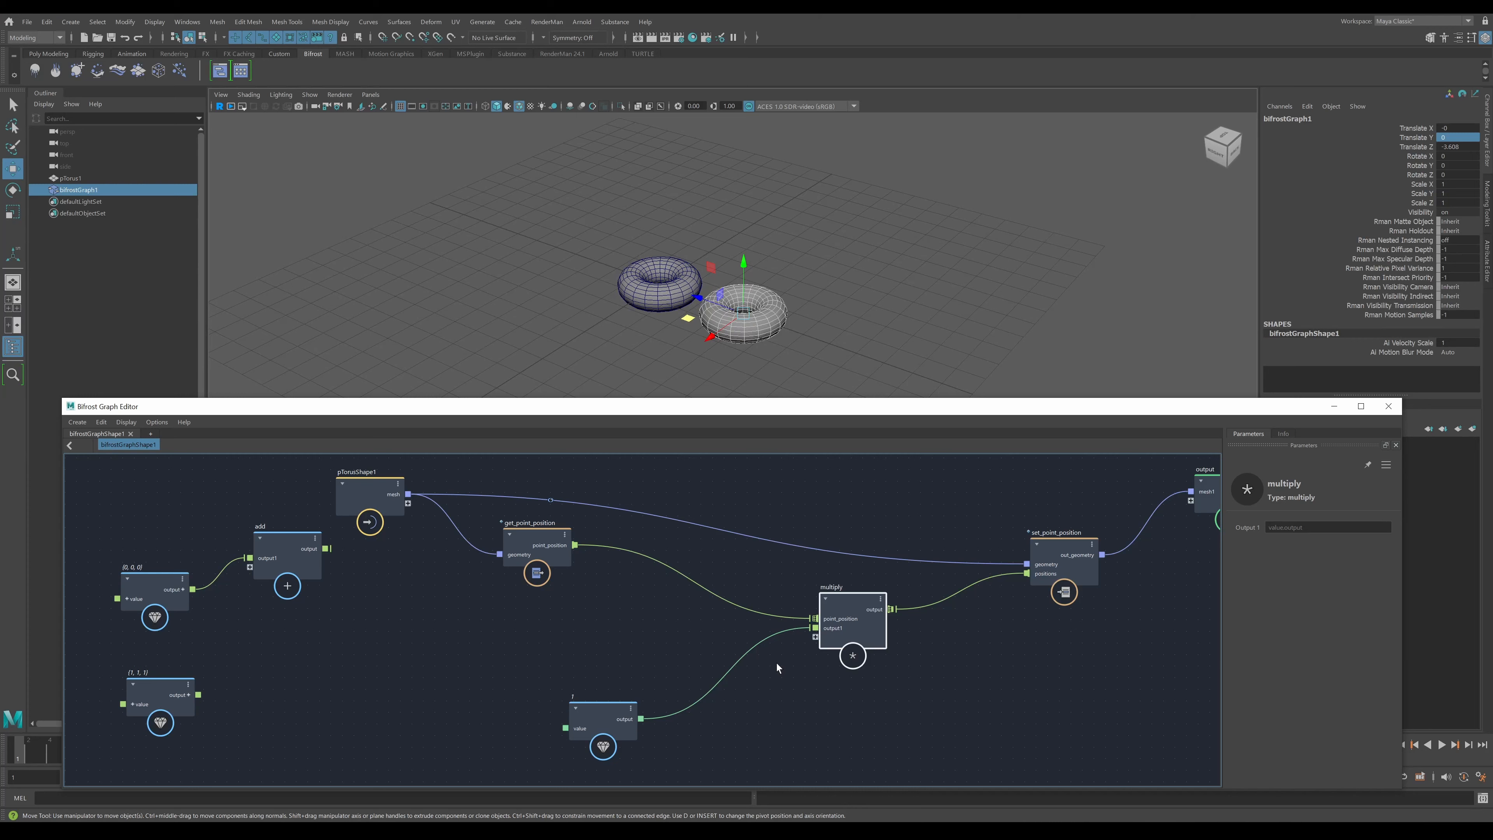
# - Deselect the Bifrost torus and lower the Bifrost Graph Editor window to expose more of the viewport
pyautogui.scroll(3, 552, 284)
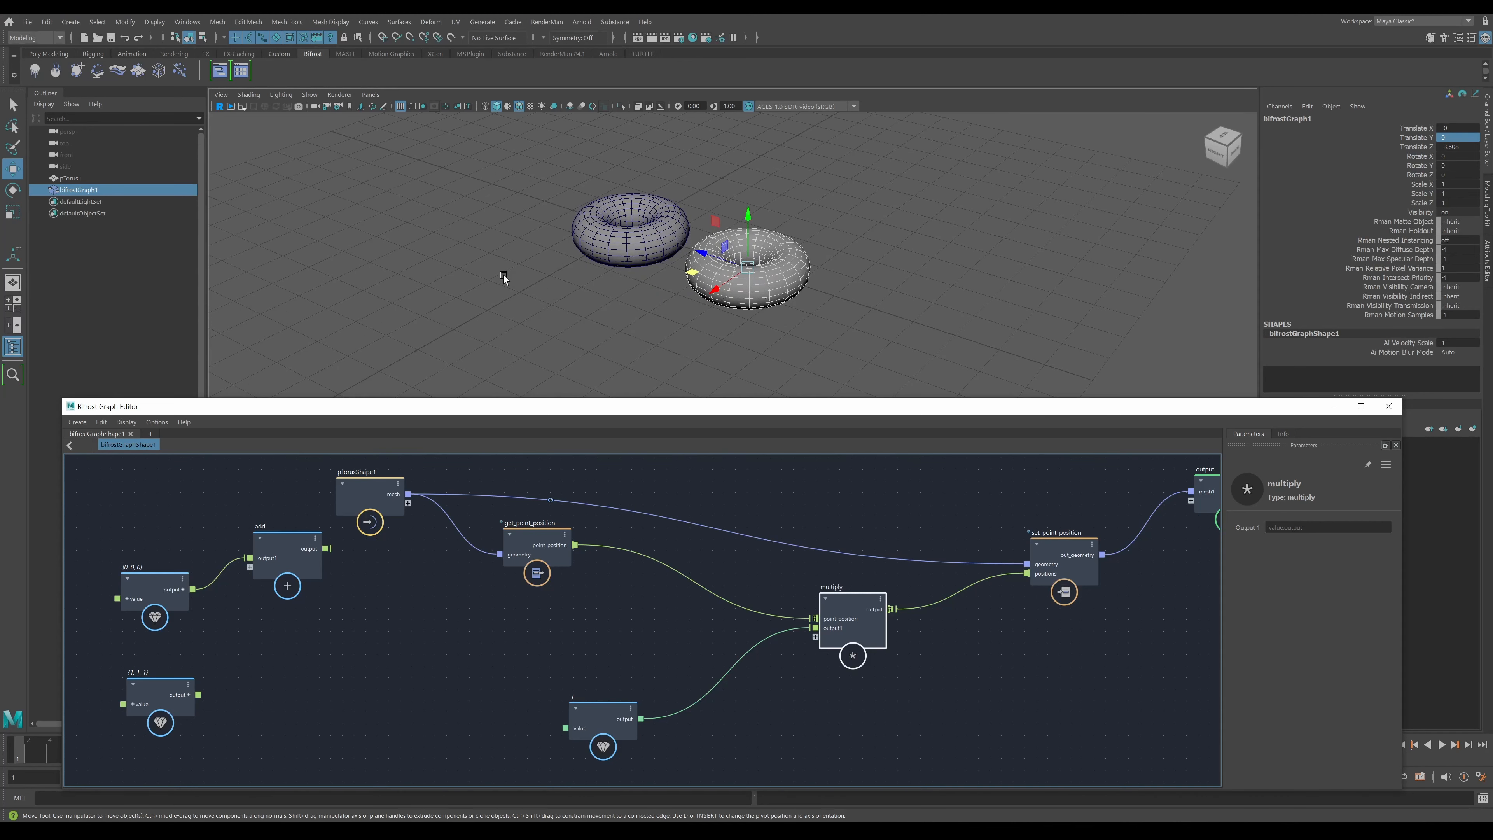
pyautogui.keyDown('alt'); pyautogui.moveTo(504, 274); pyautogui.dragTo(512, 287); pyautogui.keyUp('alt')
pyautogui.moveTo(471, 311); pyautogui.dragTo(547, 325, button='middle')
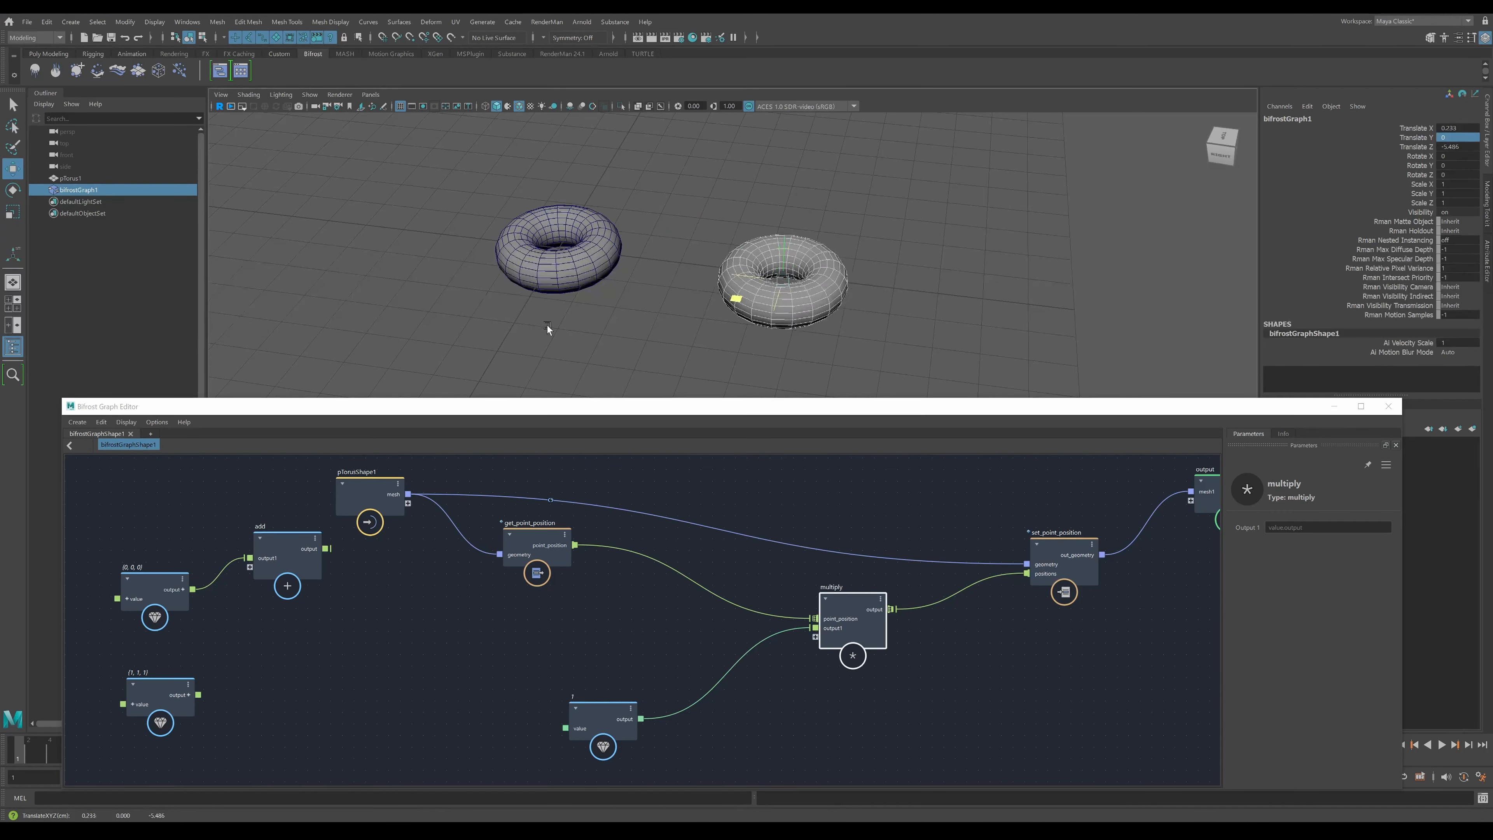
pyautogui.hotkey('ctrl', 'z')
pyautogui.click(435, 295)
pyautogui.keyDown('alt'); pyautogui.moveTo(362, 245); pyautogui.dragTo(468, 313, button='middle'); pyautogui.keyUp('alt')
pyautogui.moveTo(539, 408); pyautogui.dragTo(559, 444)
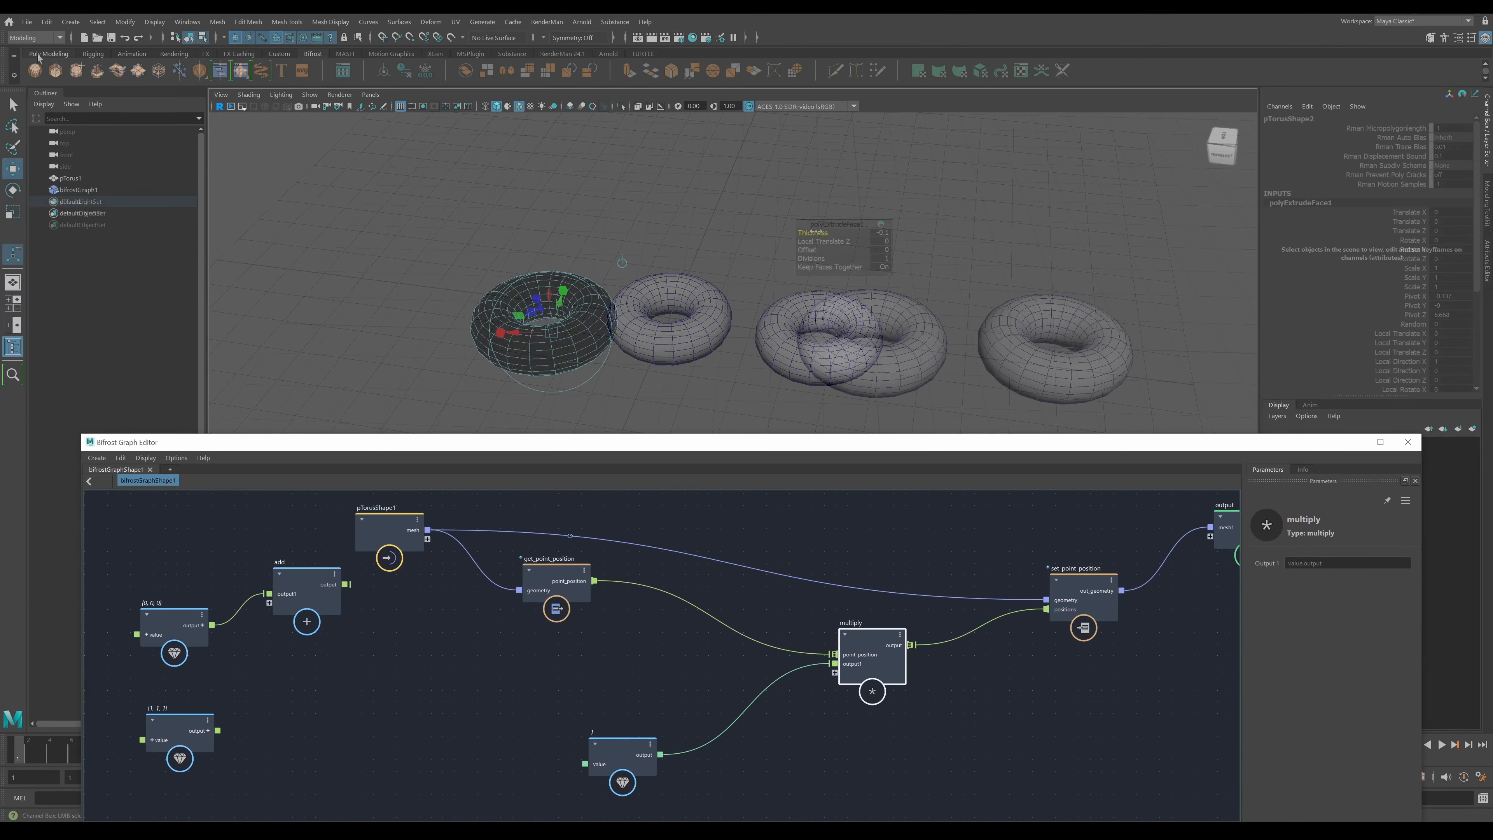
# - Try extruding all faces of pTorus2 with a thickness of 0.5, and undo the extrusion
pyautogui.moveTo(815, 233)
pyautogui.mouseDown()
pyautogui.moveTo(831, 235)
pyautogui.moveTo(817, 232)
pyautogui.mouseUp()
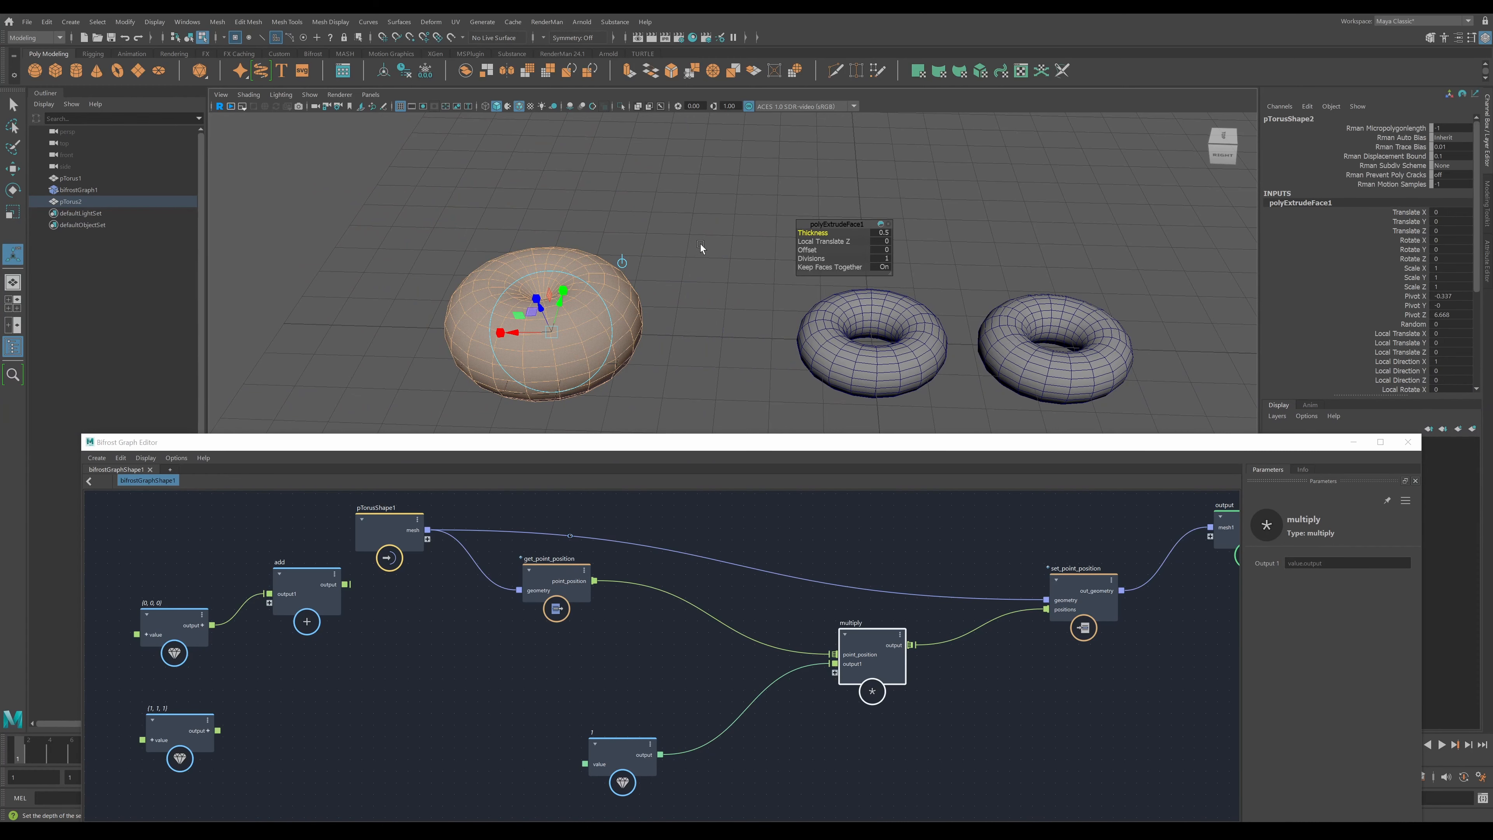
pyautogui.hotkey('ctrl', 'z')
pyautogui.hotkey('ctrl', 'z')
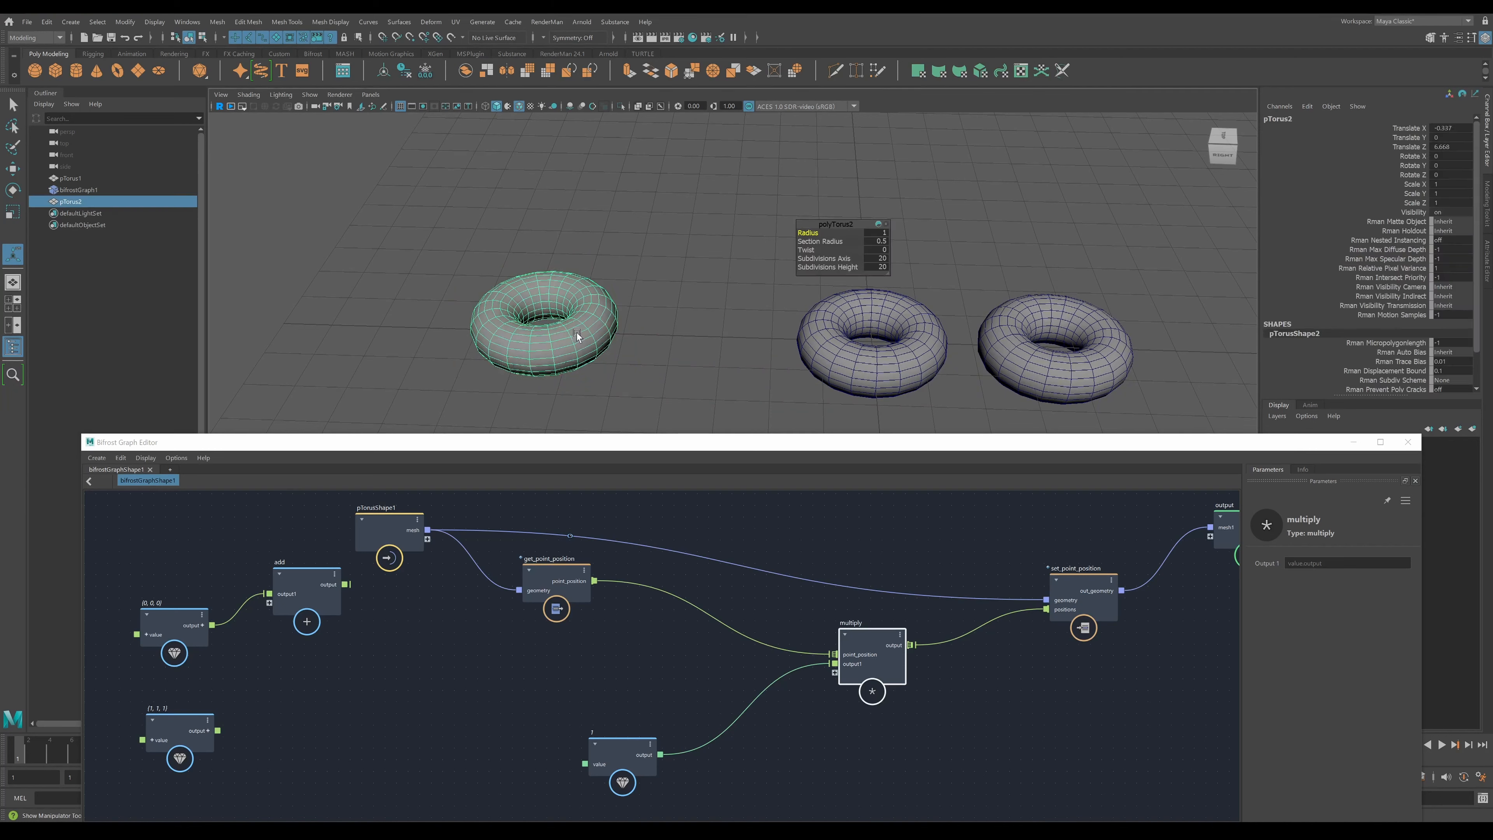
# - Display the vertex normals of pTorus2
pyautogui.scroll(3, 575, 333)
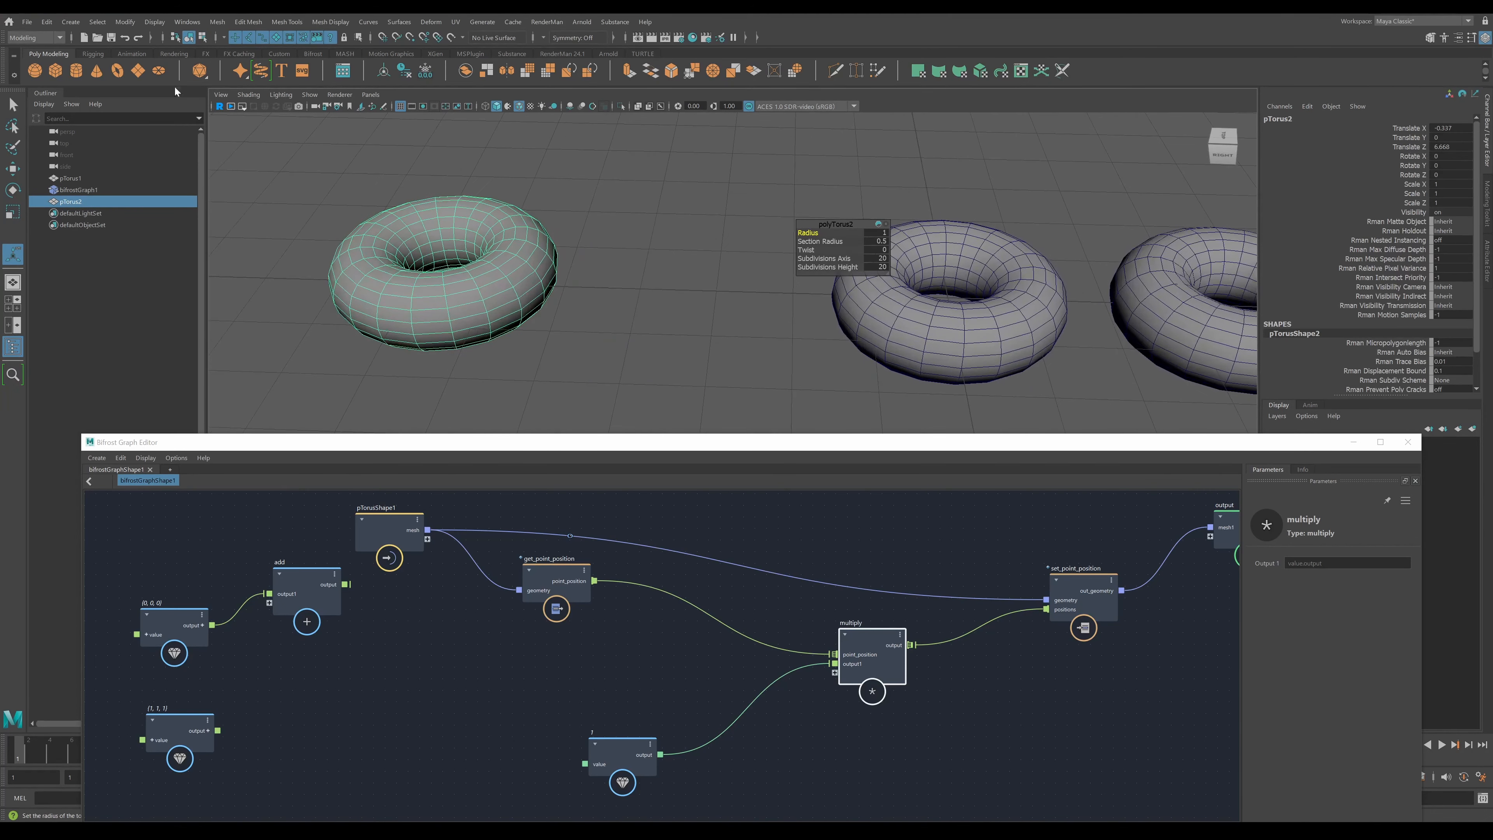
pyautogui.click(155, 22)
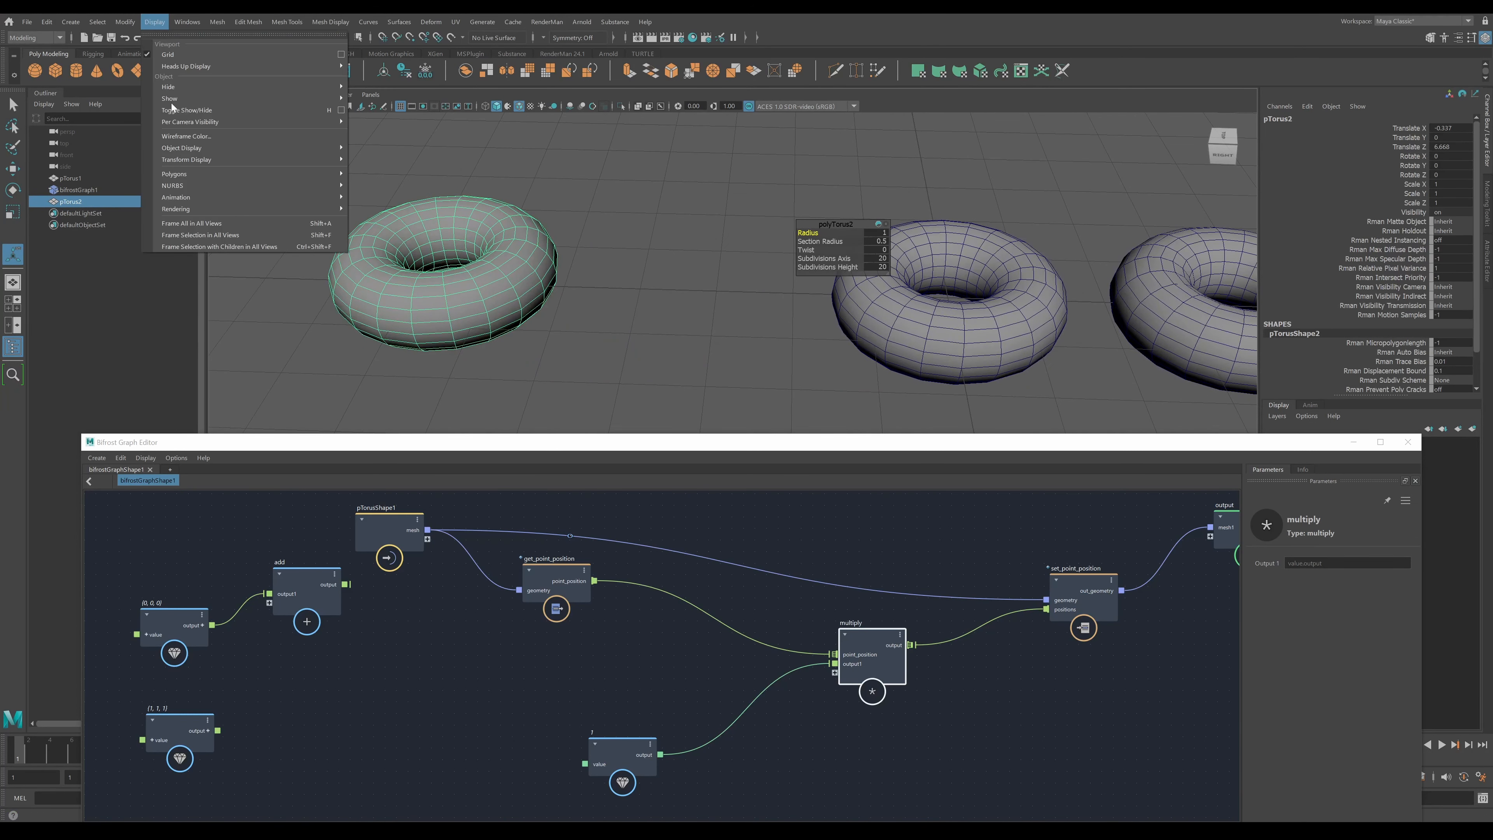
pyautogui.moveTo(190, 175)
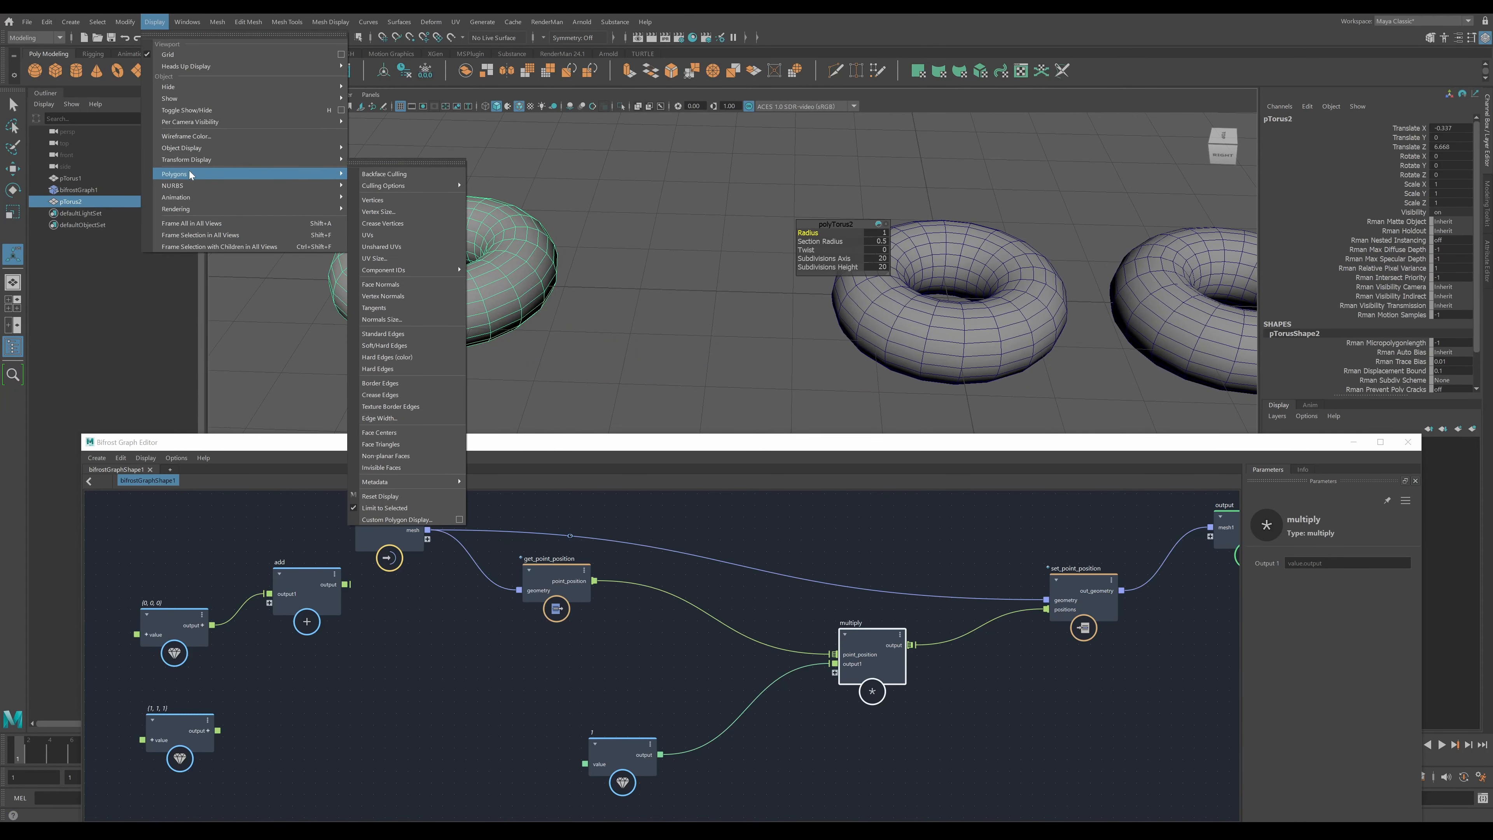
pyautogui.click(396, 296)
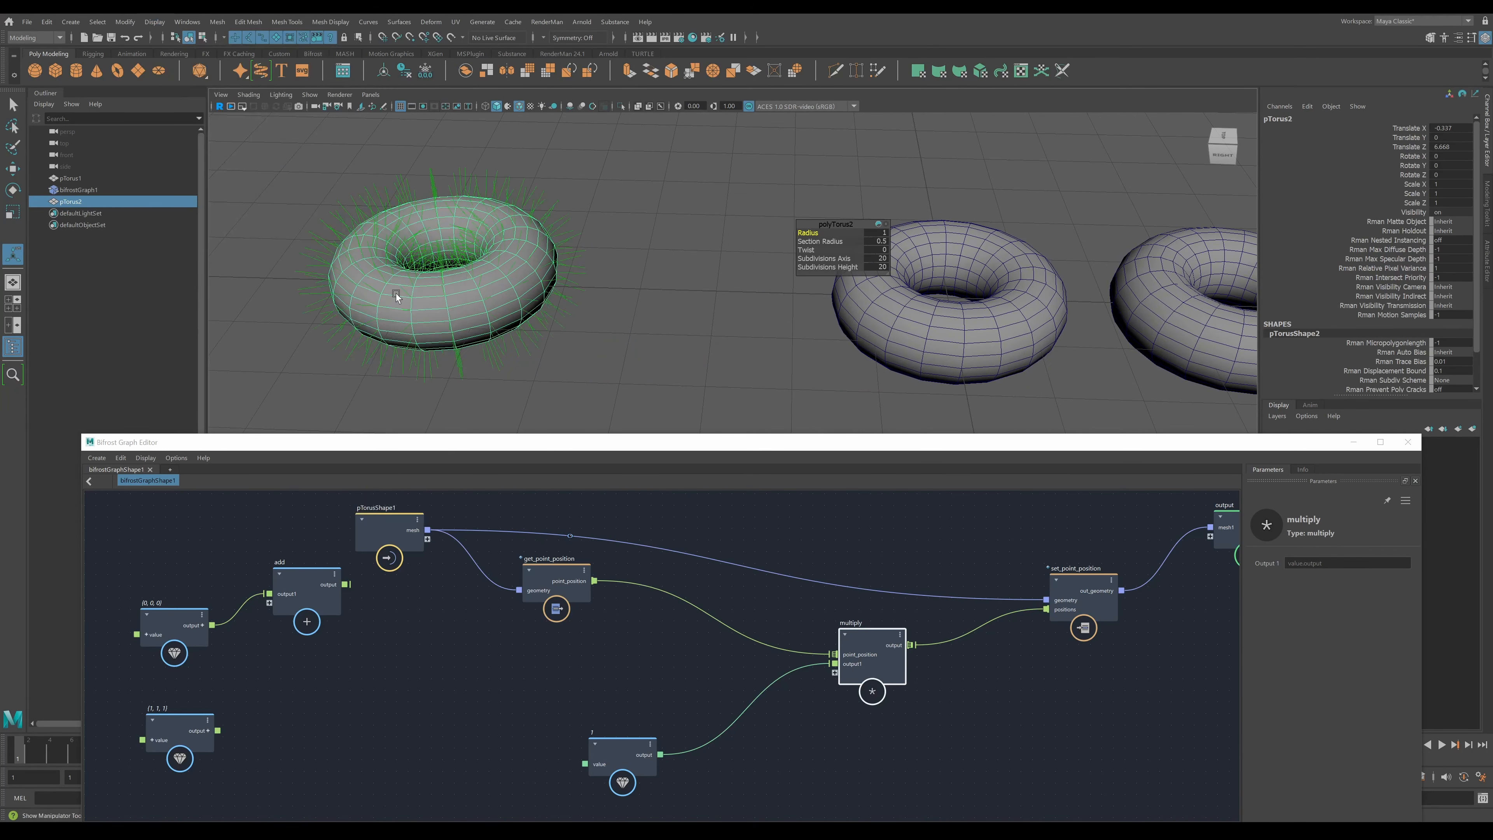
# - Toggle the face normals display for pTorus2
pyautogui.click(183, 23)
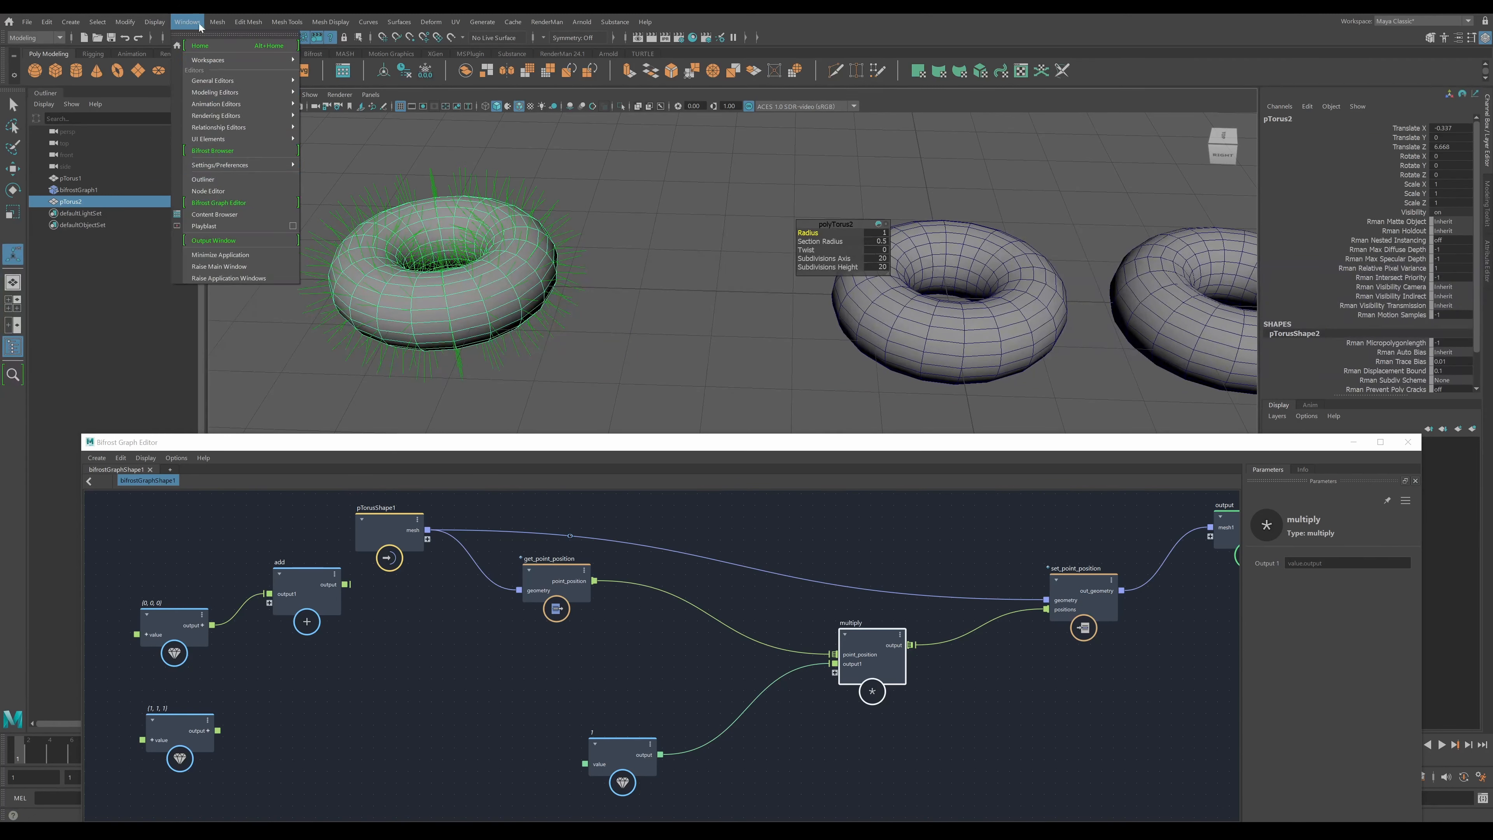
pyautogui.moveTo(154, 22)
pyautogui.moveTo(217, 169)
pyautogui.moveTo(360, 185)
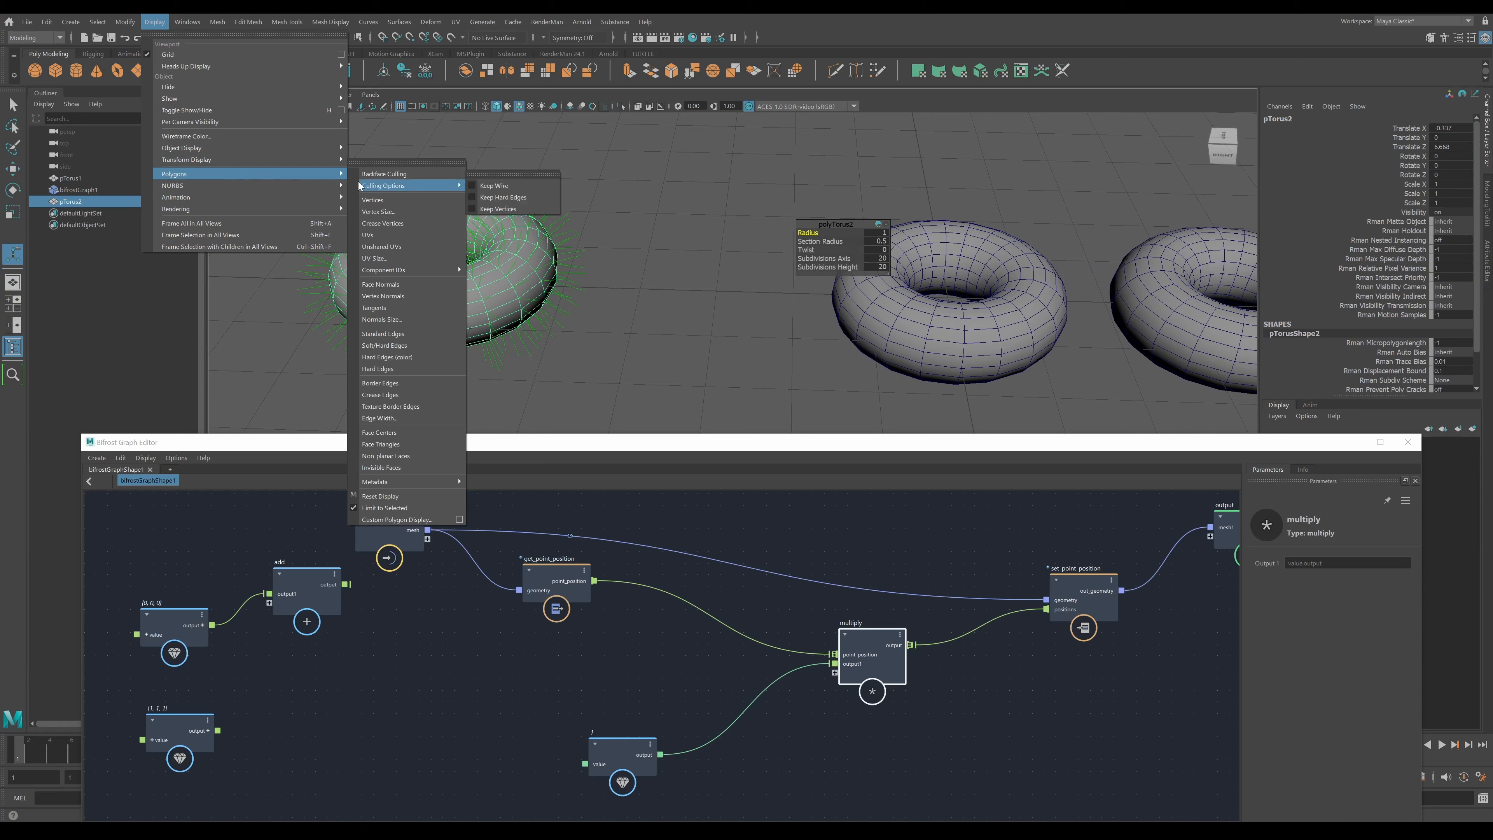
pyautogui.click(397, 283)
pyautogui.keyDown('alt'); pyautogui.moveTo(398, 284); pyautogui.dragTo(473, 283, button='right'); pyautogui.keyUp('alt')
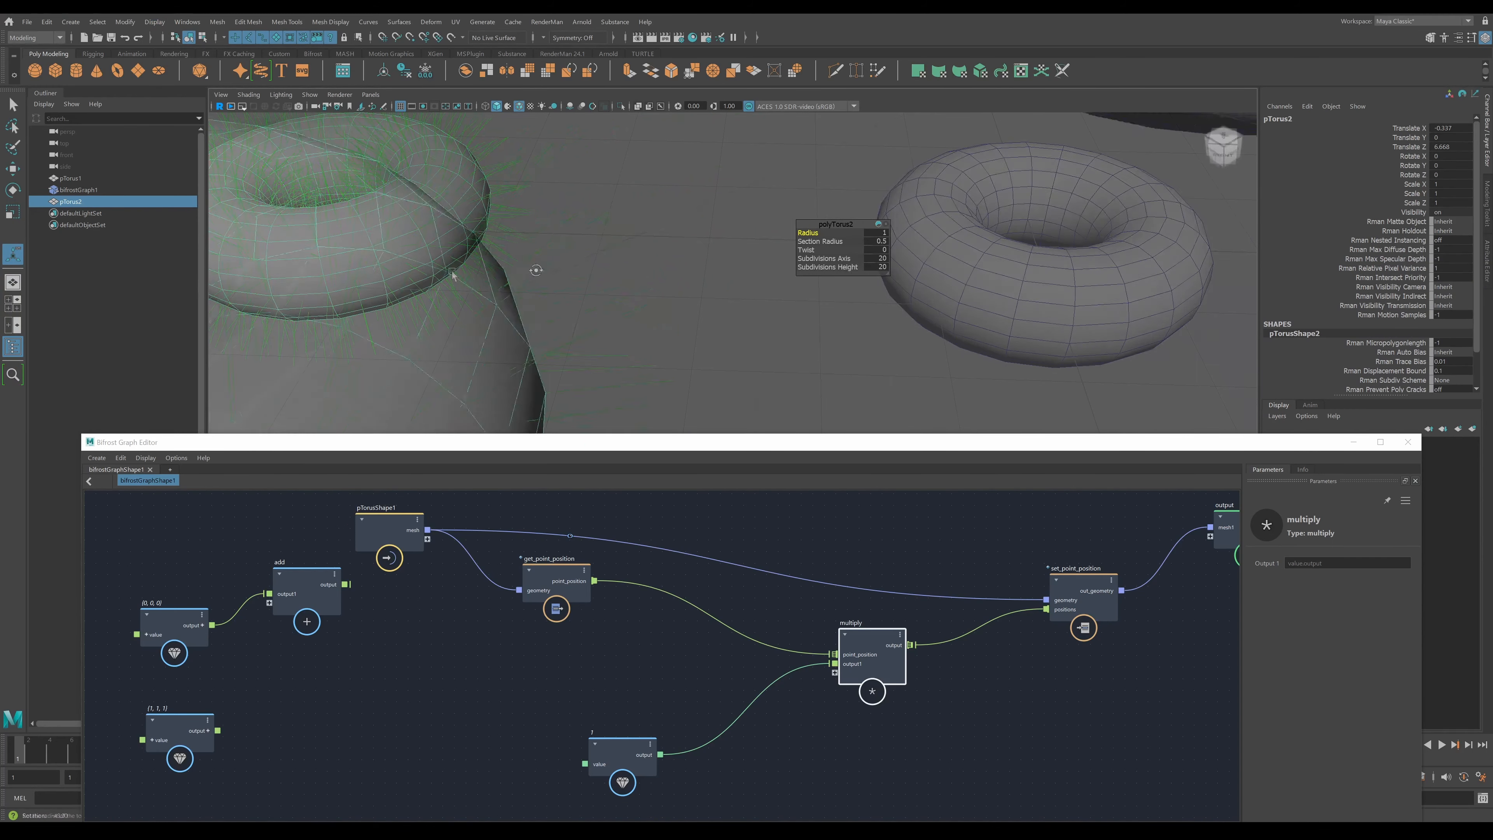
# - Extrude the faces of pTorus2 along their normals, trying a thickness of -0.4 and ending at 0.5
pyautogui.moveTo(536, 270)
pyautogui.keyDown('alt'); pyautogui.mouseDown()
pyautogui.moveTo(570, 260)
pyautogui.moveTo(524, 259)
pyautogui.mouseUp(); pyautogui.keyUp('alt')
pyautogui.keyDown('shift'); pyautogui.moveTo(529, 315); pyautogui.dragTo(532, 349, button='right'); pyautogui.keyUp('shift')
pyautogui.moveTo(806, 233); pyautogui.dragTo(806, 237)
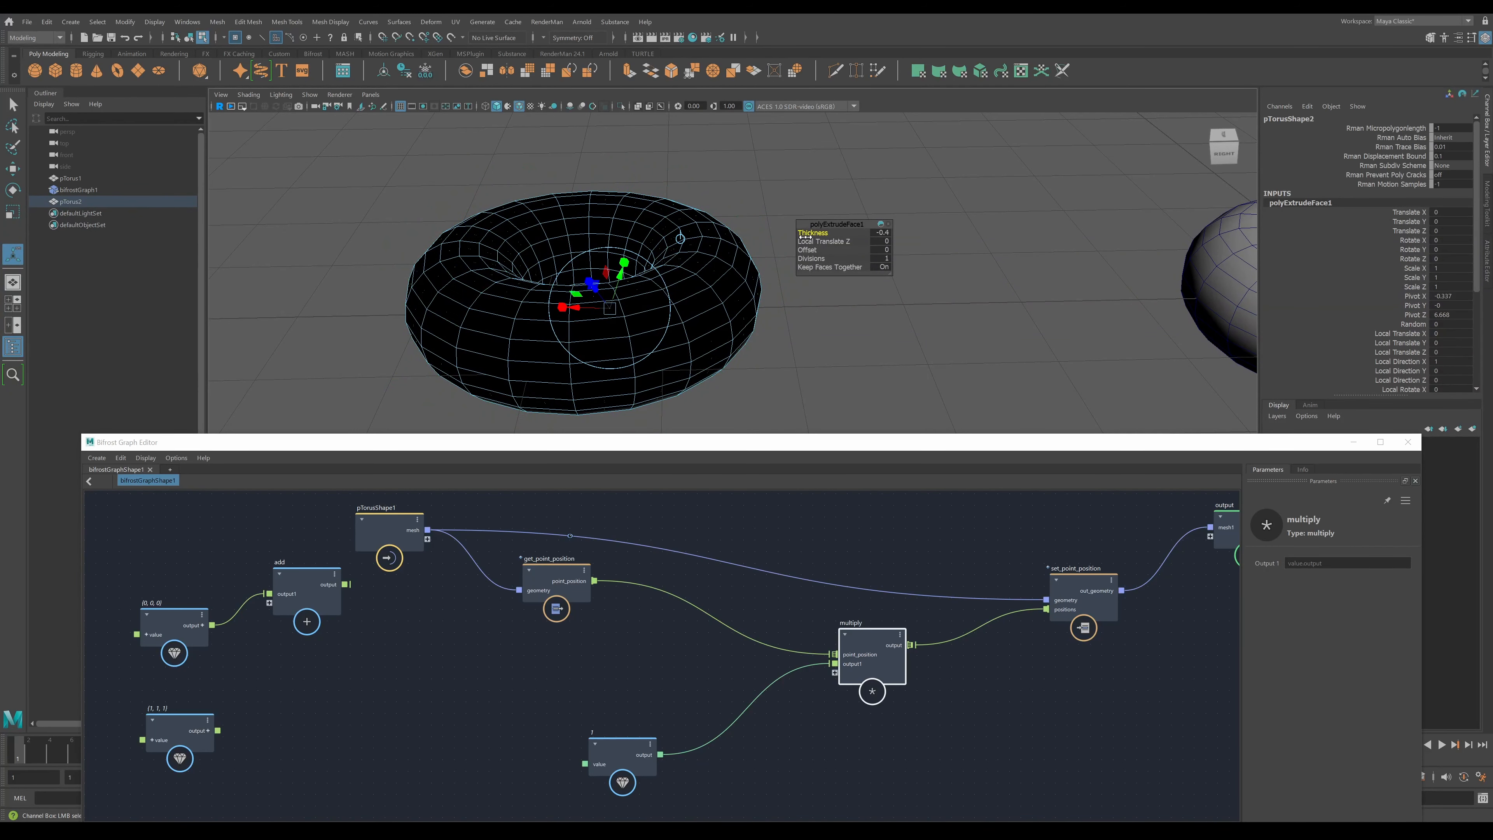
pyautogui.moveTo(805, 237); pyautogui.dragTo(810, 239)
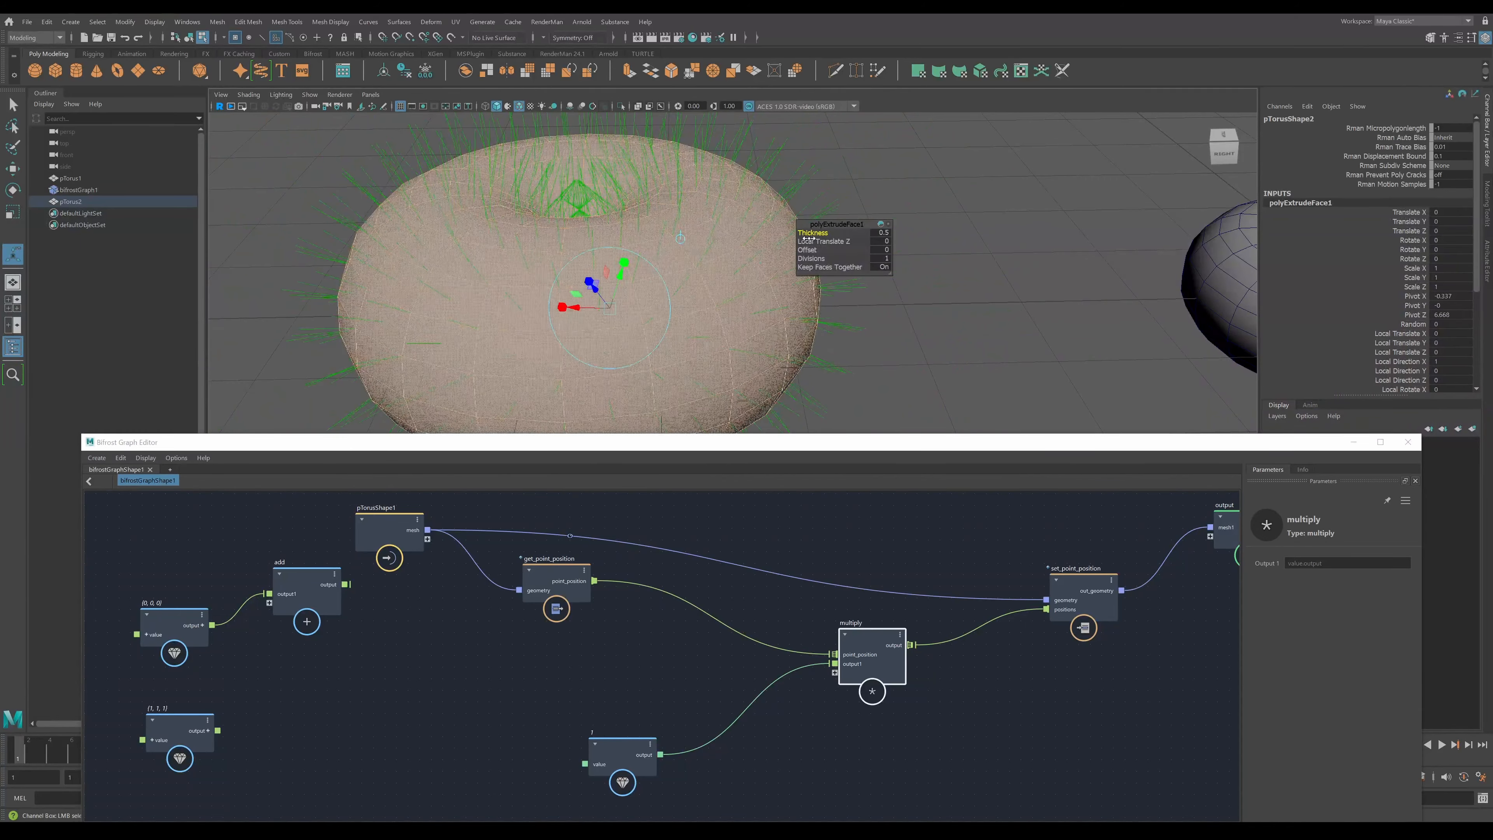
# - Return to object selection and delete pTorus2
pyautogui.click(931, 290)
pyautogui.moveTo(740, 296); pyautogui.dragTo(752, 284, button='right')
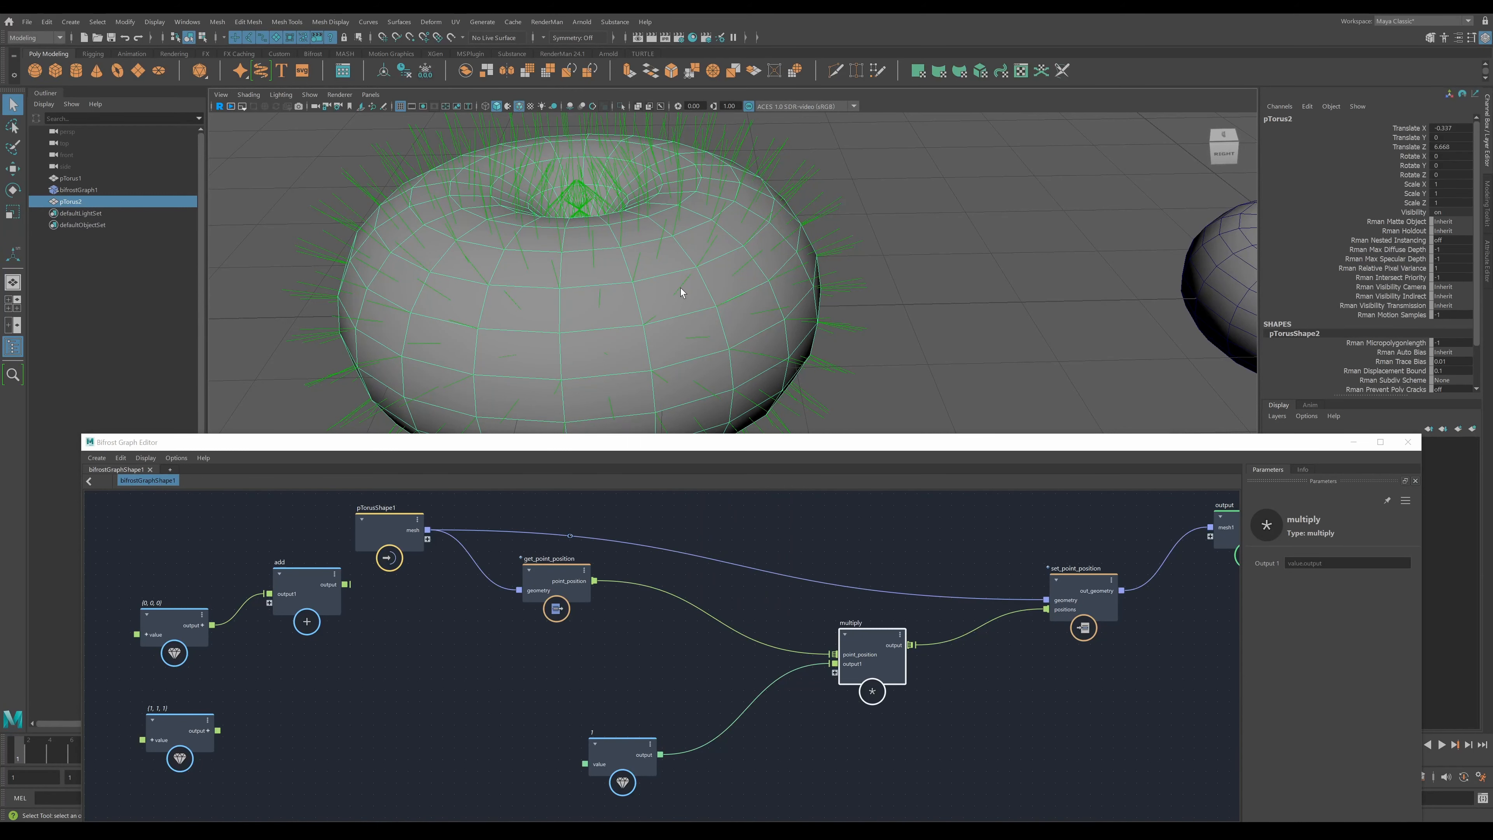
pyautogui.press('Delete')
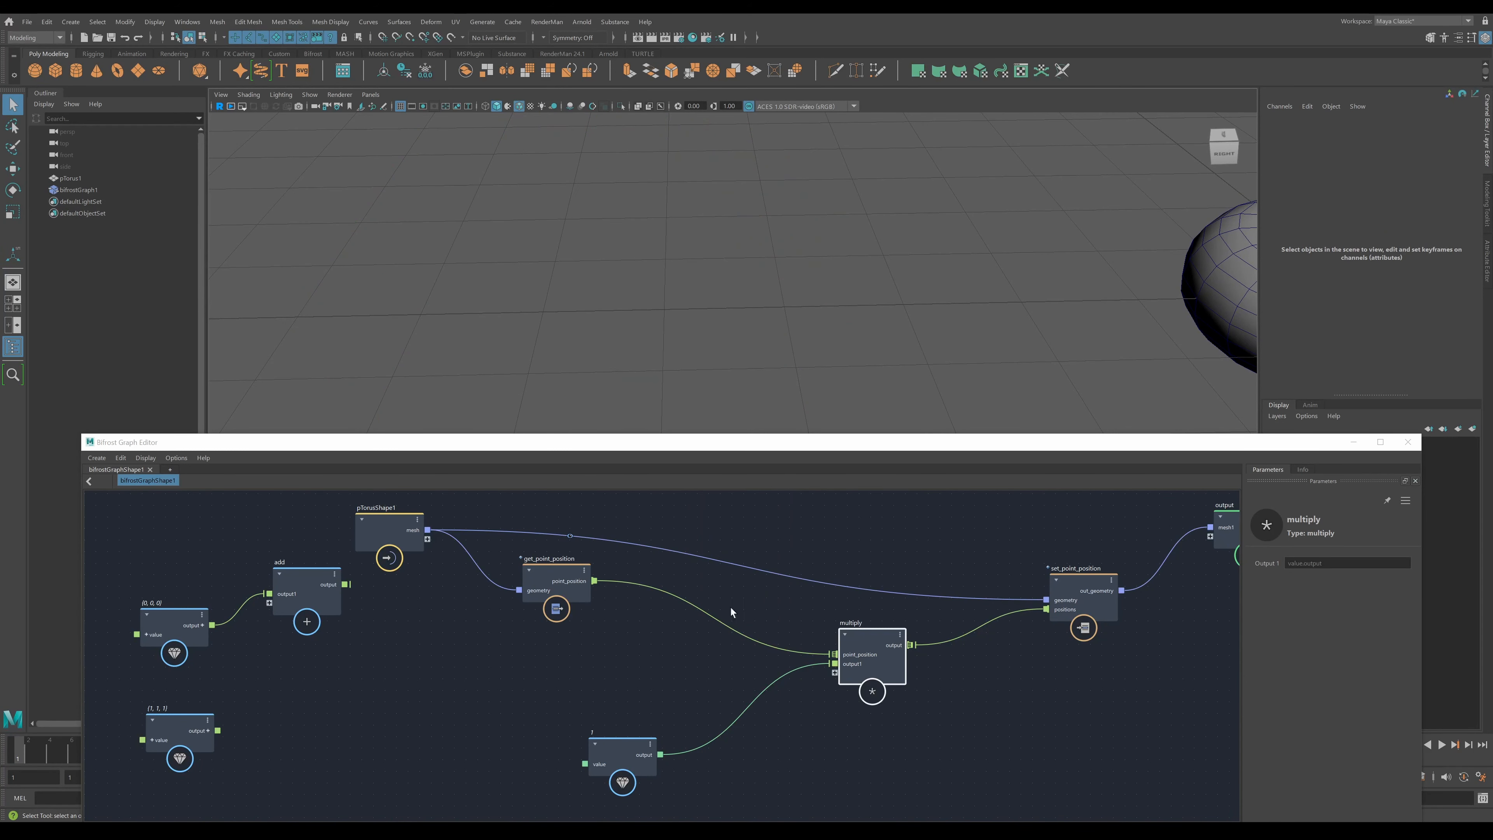
# - Inspect the property table on the torus mesh connection and add a get_point_normal node to the graph
pyautogui.rightClick(569, 536)
pyautogui.click(597, 543)
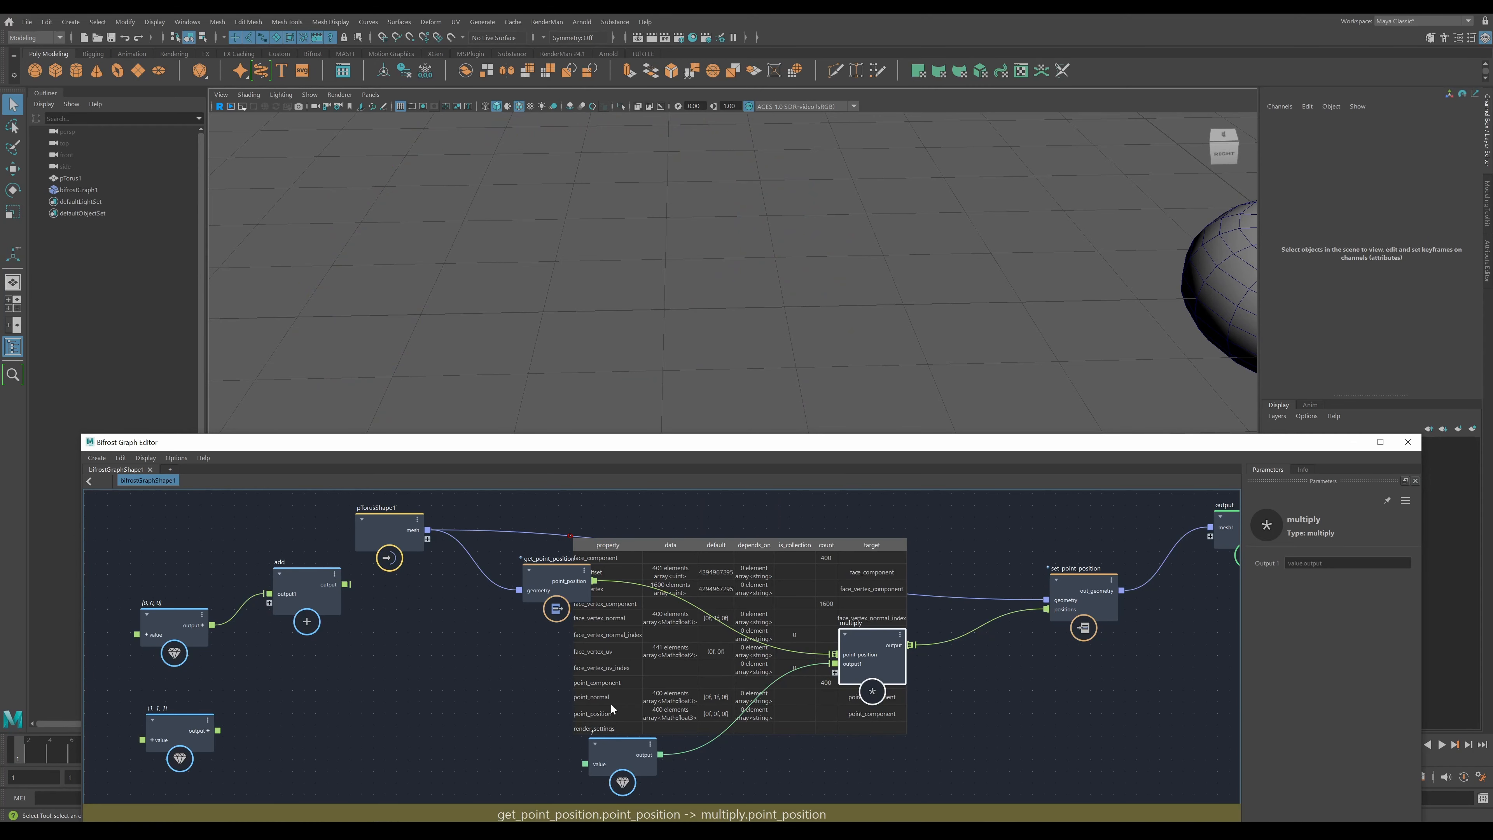
pyautogui.click(436, 693)
pyautogui.press('Tab')
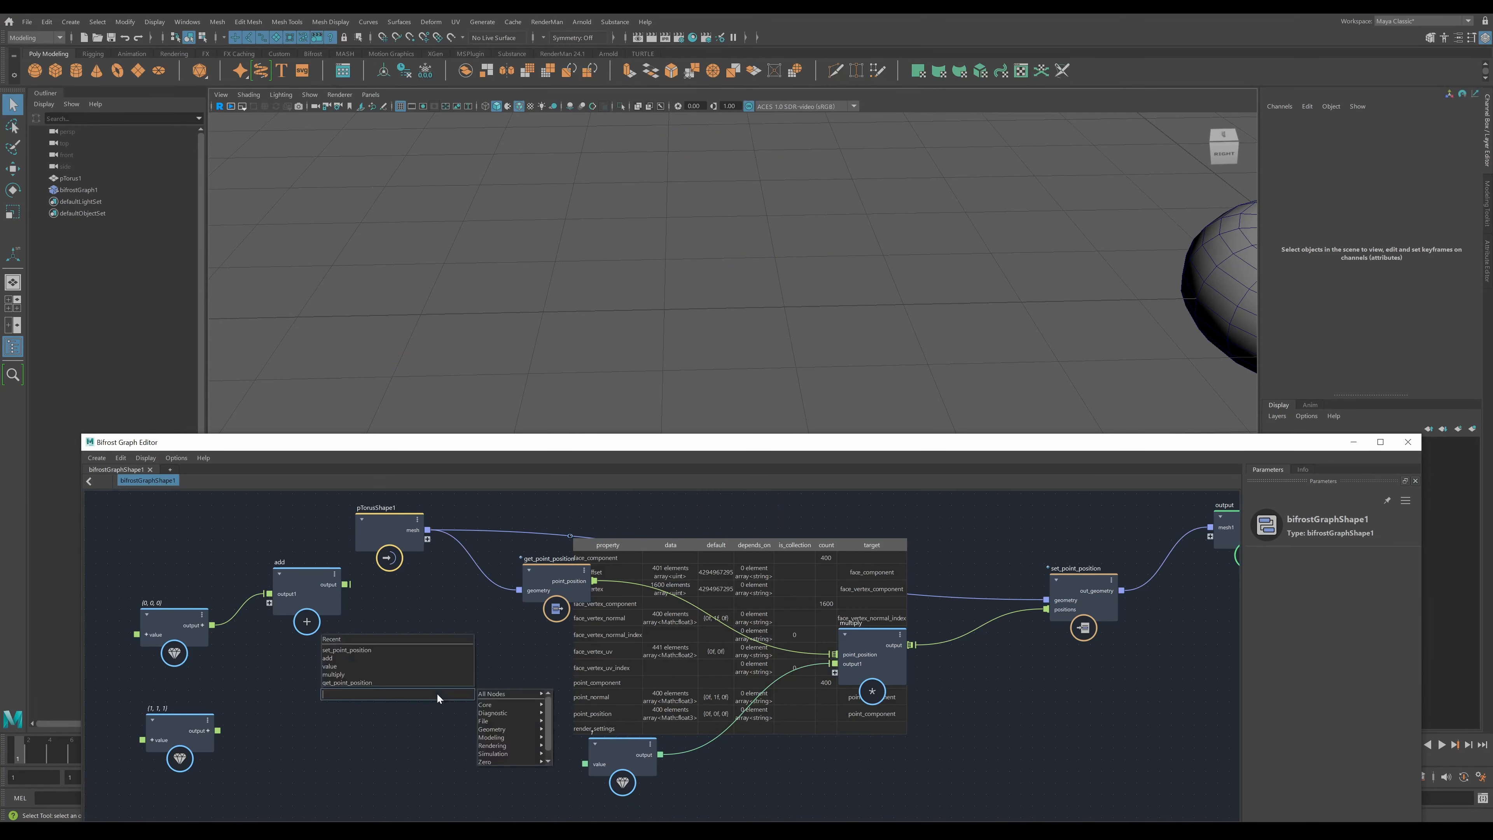
pyautogui.write('p')
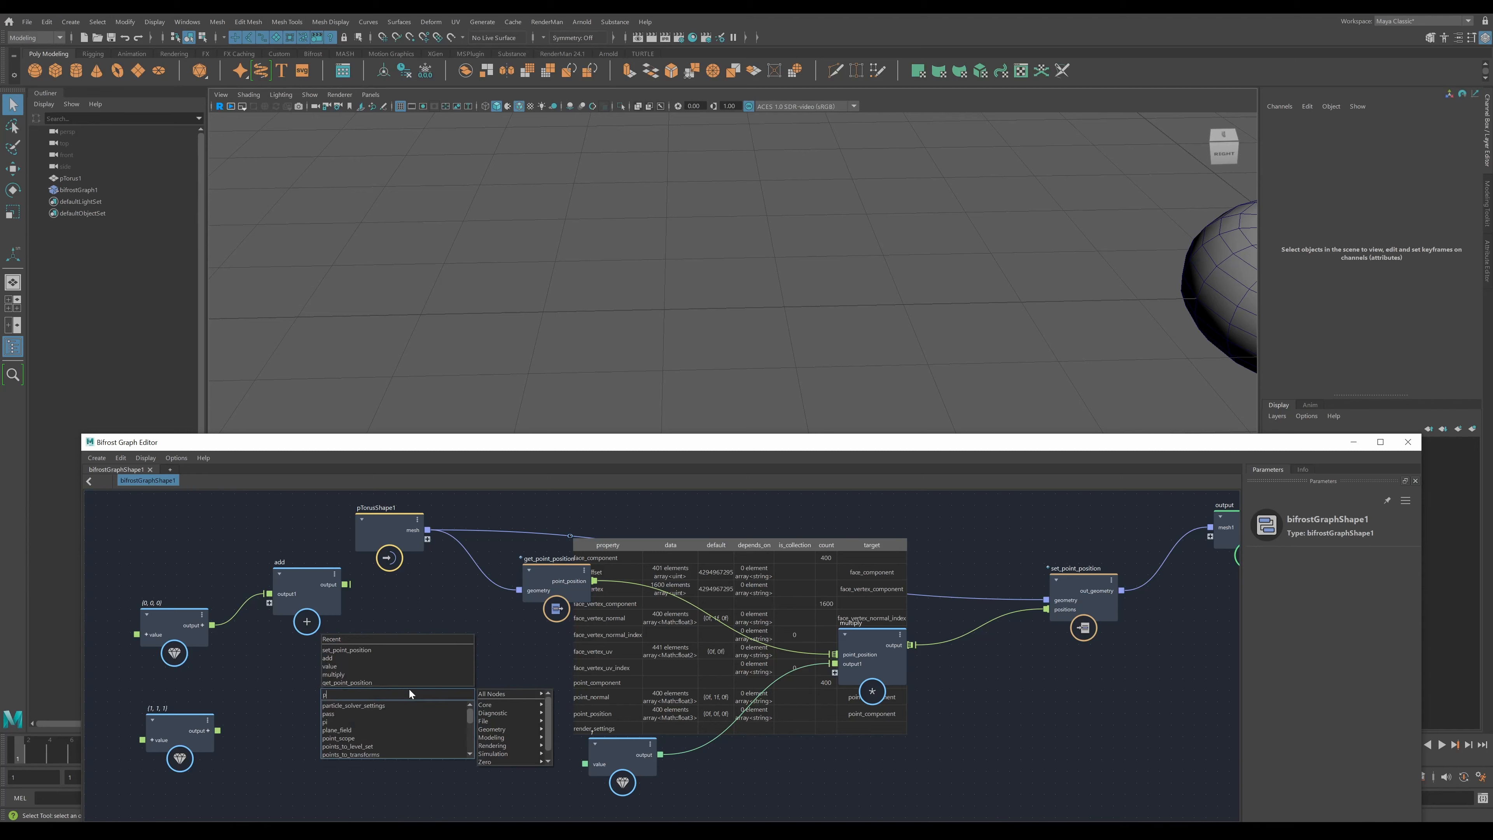
pyautogui.write('oint_')
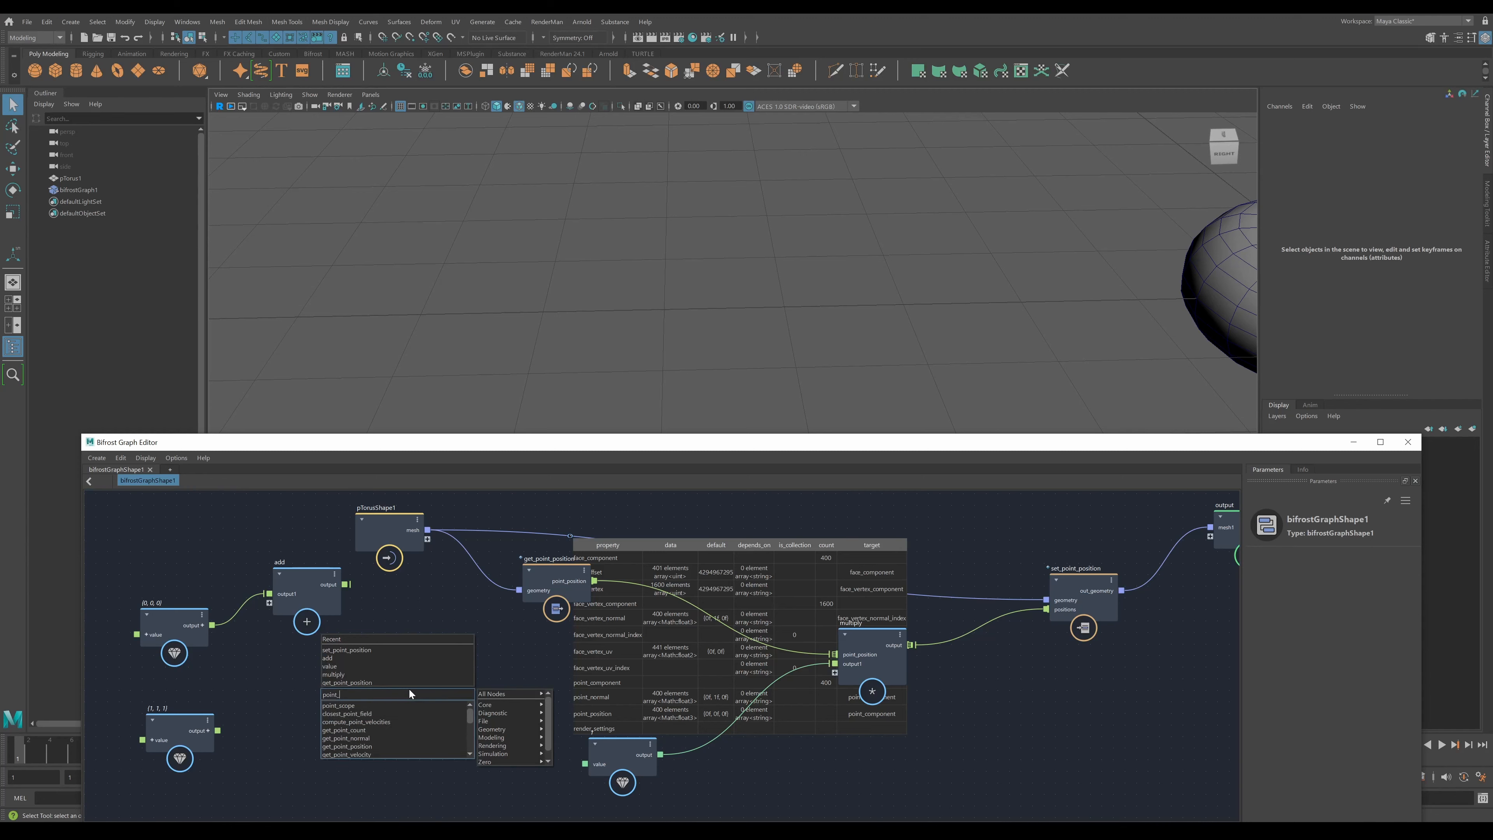
pyautogui.write('n')
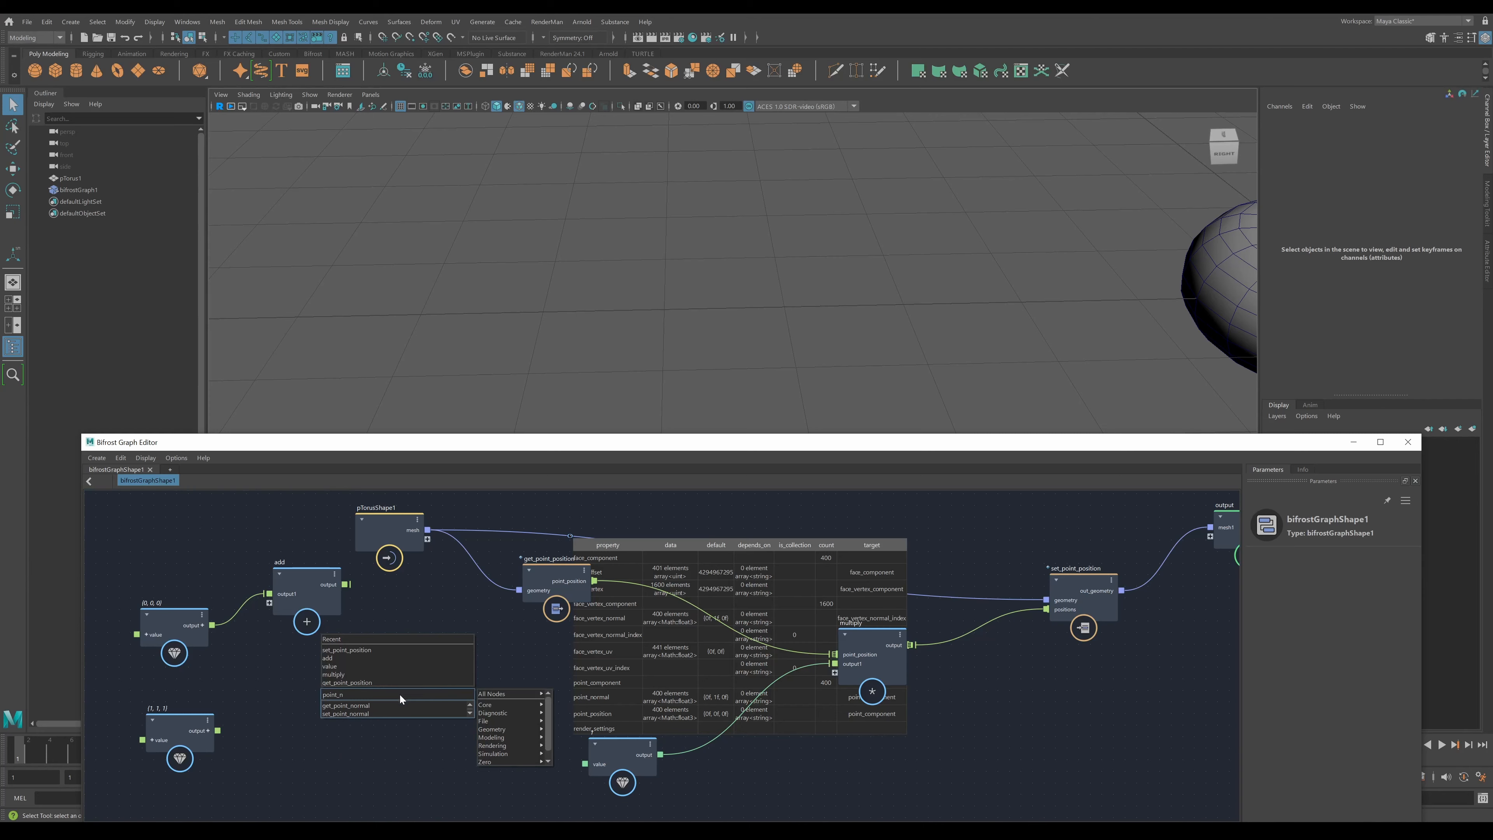
pyautogui.click(374, 704)
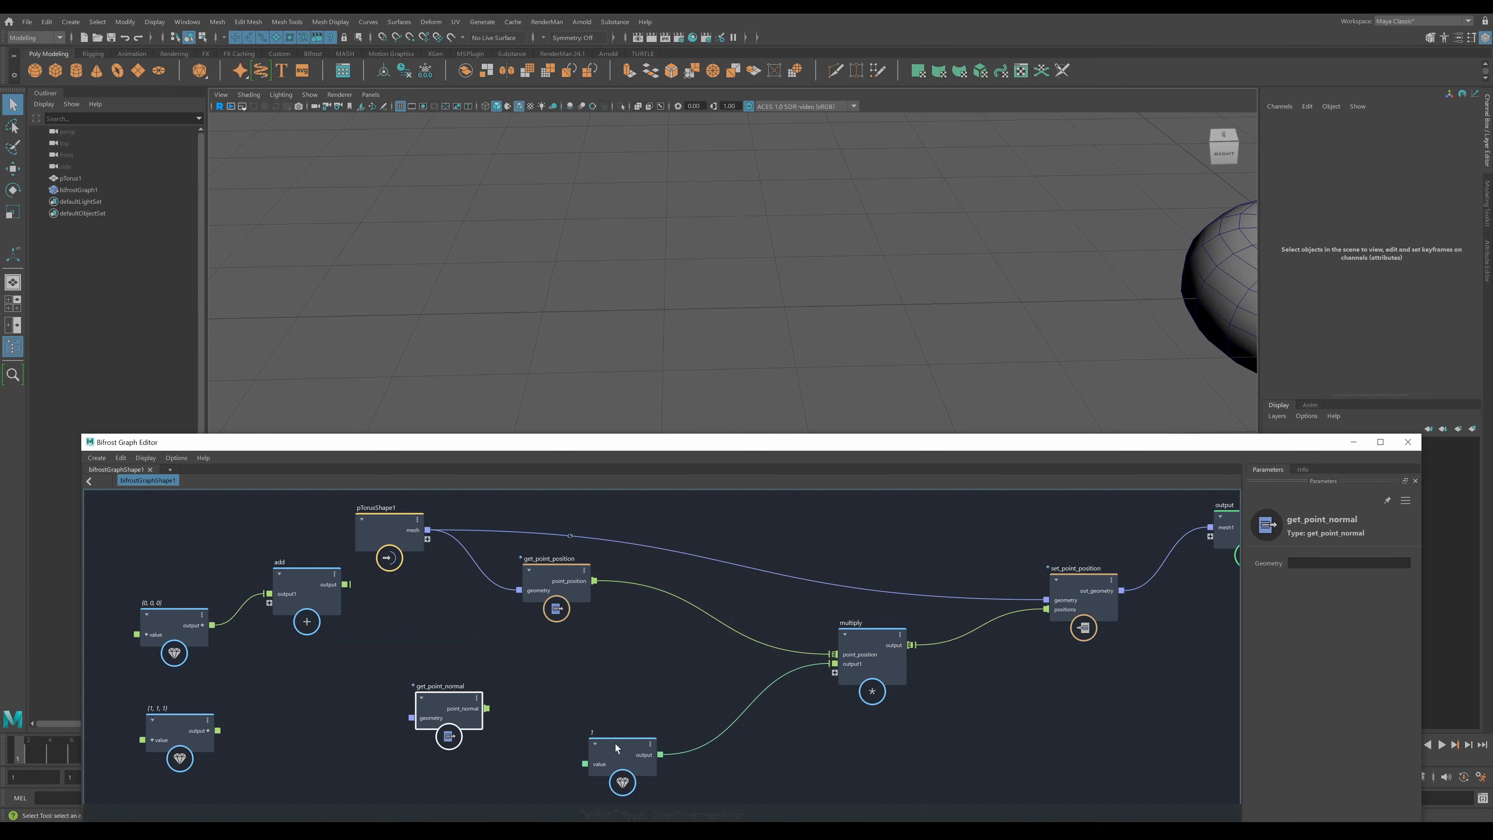
# - Place get_point_normal directly below get_point_position, moving the float value node down and pTorusShape1 slightly aside
pyautogui.moveTo(615, 744); pyautogui.dragTo(613, 763)
pyautogui.moveTo(441, 706); pyautogui.dragTo(540, 667)
pyautogui.scroll(1, 540, 668)
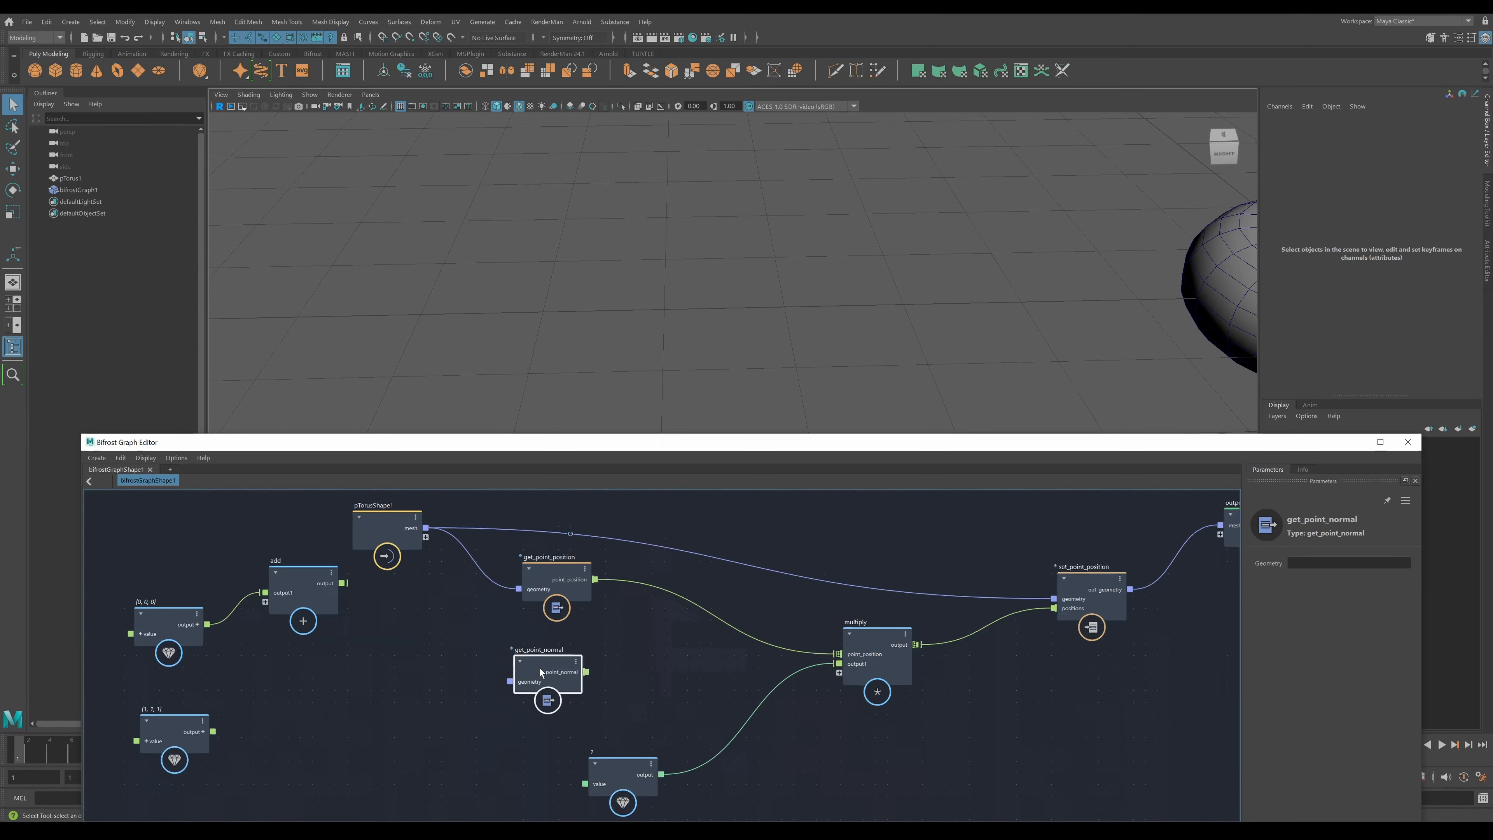
pyautogui.scroll(3, 540, 667)
pyautogui.click(382, 516)
pyautogui.moveTo(378, 516); pyautogui.dragTo(373, 520)
pyautogui.moveTo(535, 662); pyautogui.dragTo(549, 663)
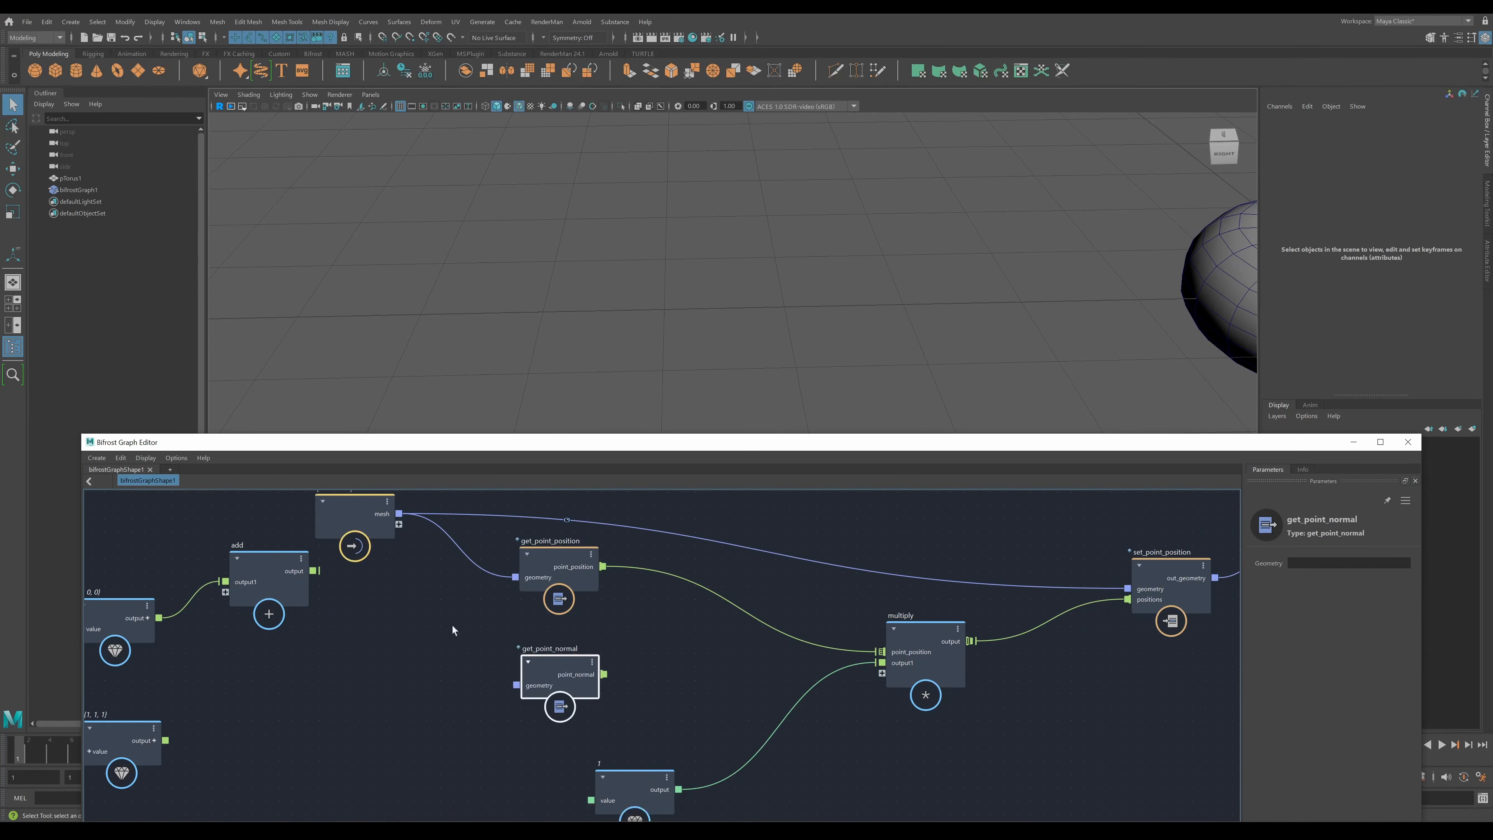
# - Connect pTorusShape1's mesh to get_point_normal's geometry input, and shift the add and multiply nodes to tidy the graph
pyautogui.moveTo(272, 567); pyautogui.dragTo(259, 569)
pyautogui.moveTo(398, 514); pyautogui.dragTo(515, 683)
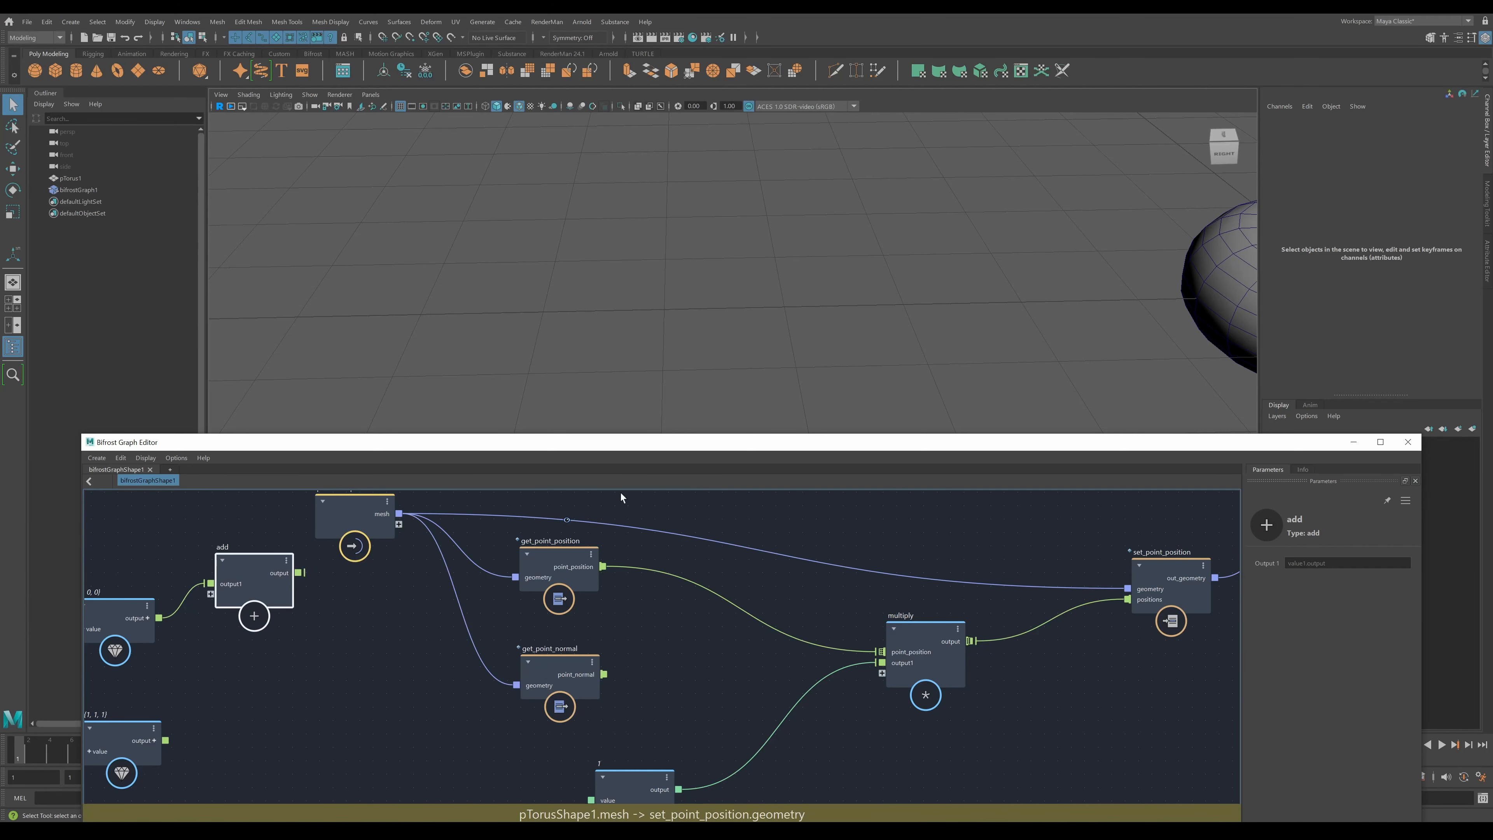
pyautogui.moveTo(900, 628); pyautogui.dragTo(848, 646)
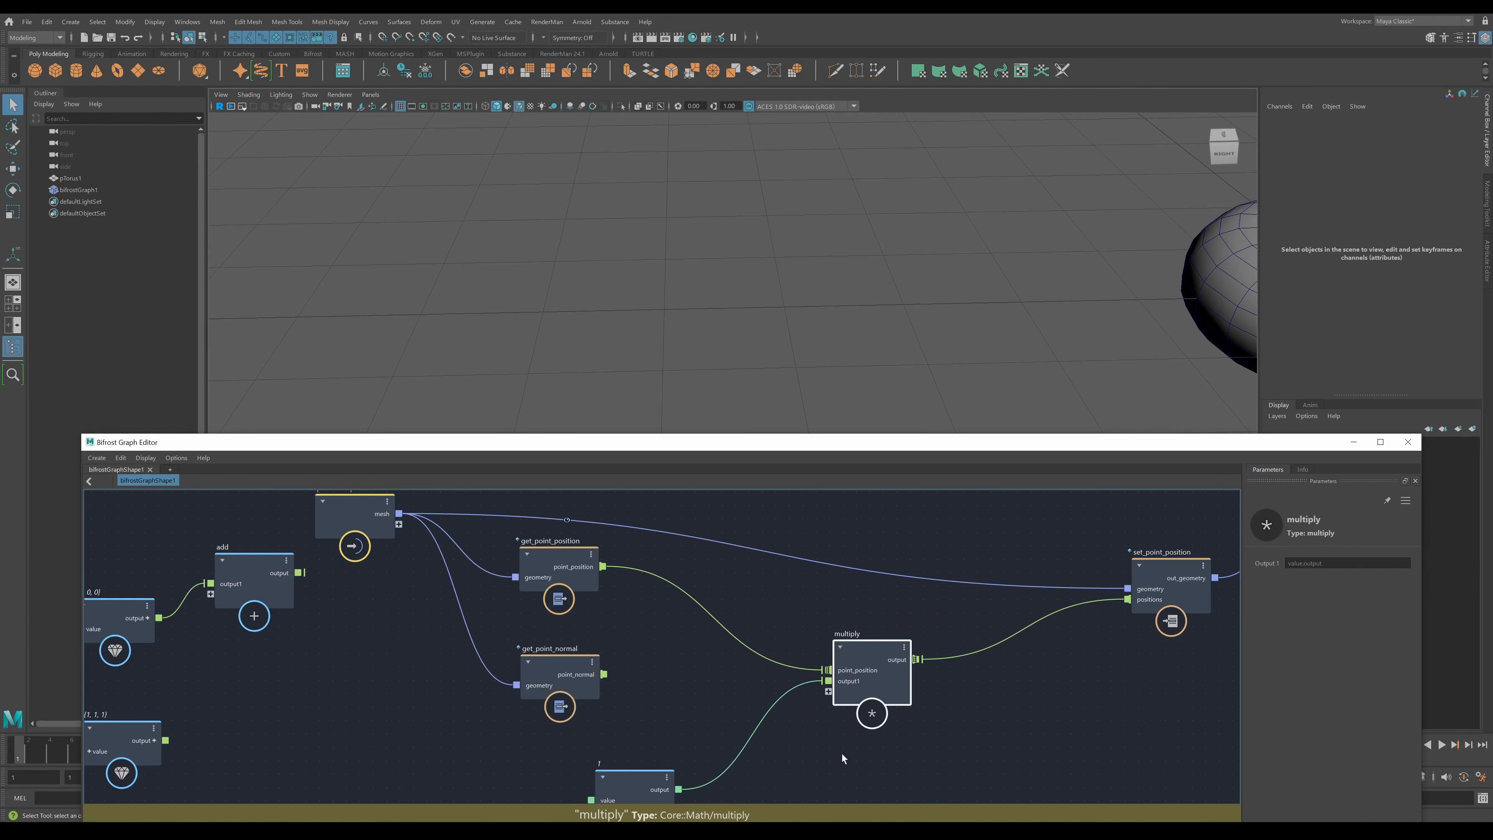
pyautogui.moveTo(842, 754); pyautogui.dragTo(768, 756, button='middle')
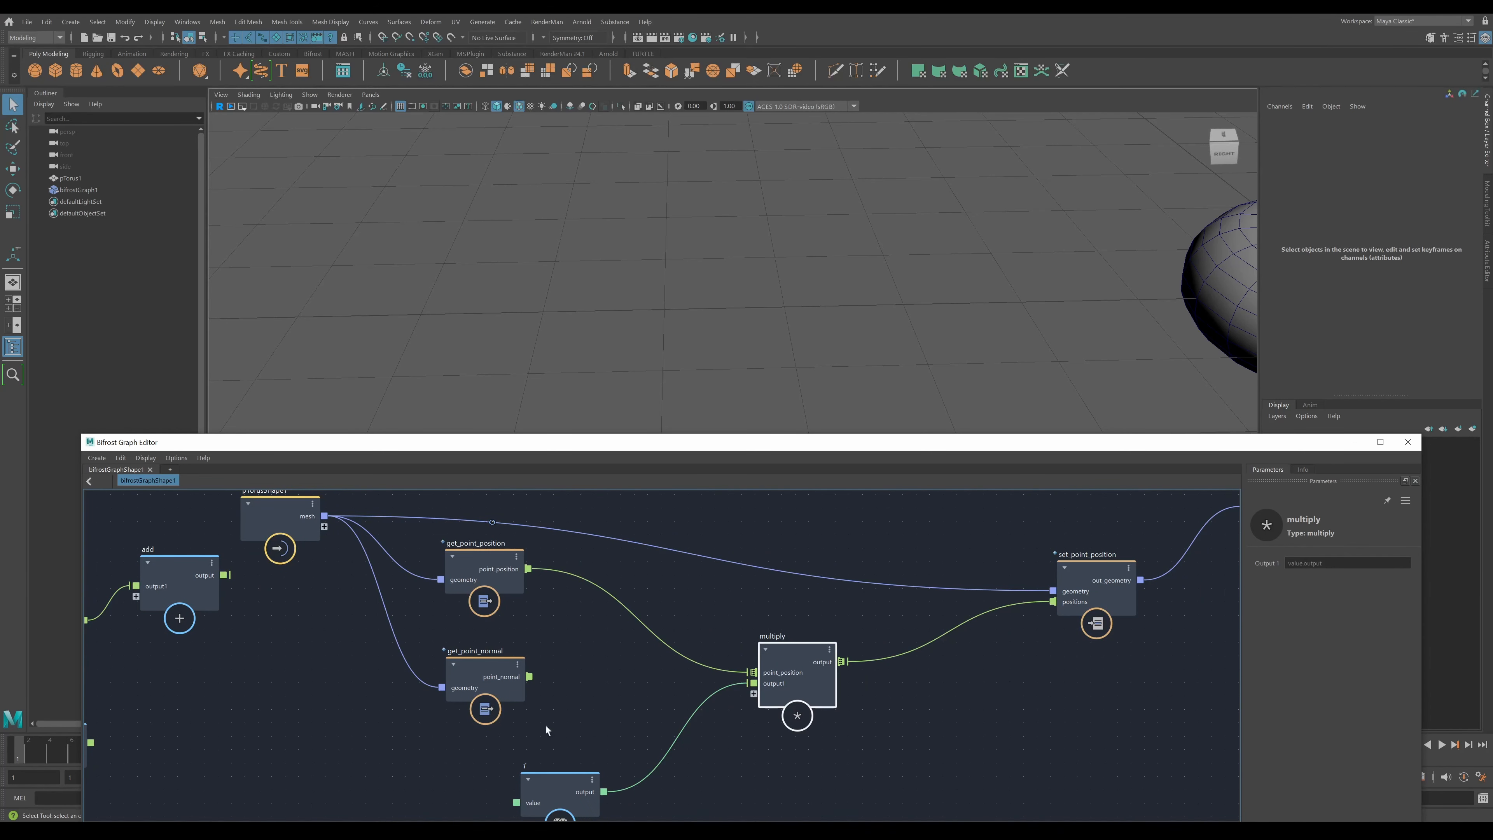
# - Replace point_position with get_point_normal's point_normal as multiply's input alongside the float value, and set the float to 1.476
pyautogui.moveTo(739, 671); pyautogui.dragTo(685, 647)
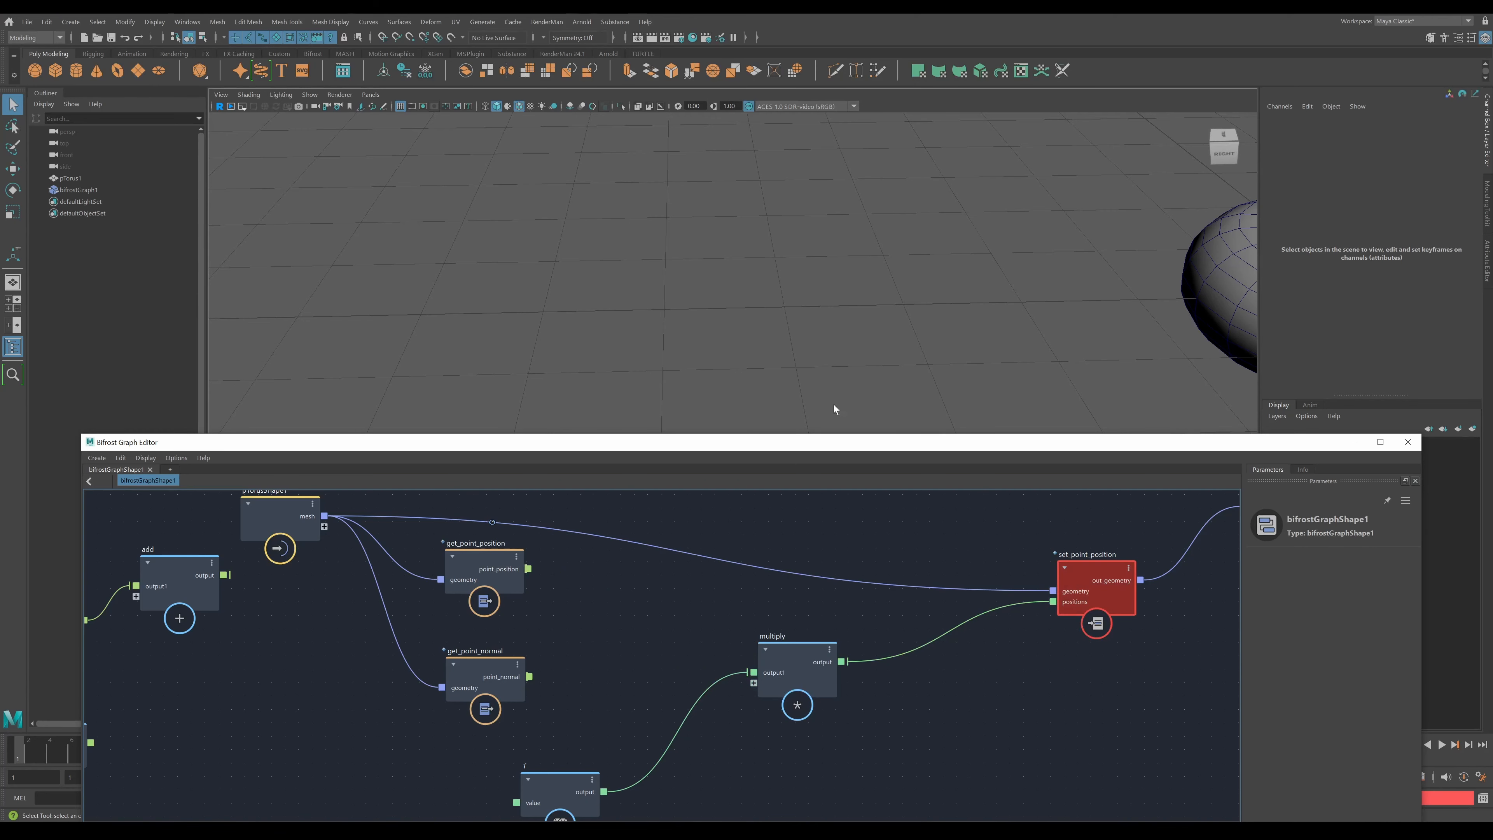
pyautogui.click(956, 302)
pyautogui.keyDown('alt'); pyautogui.moveTo(952, 297); pyautogui.dragTo(531, 292, button='middle'); pyautogui.keyUp('alt')
pyautogui.keyDown('alt'); pyautogui.moveTo(794, 289); pyautogui.dragTo(547, 283, button='middle'); pyautogui.keyUp('alt')
pyautogui.scroll(-3, 723, 283)
pyautogui.moveTo(529, 676); pyautogui.dragTo(754, 671)
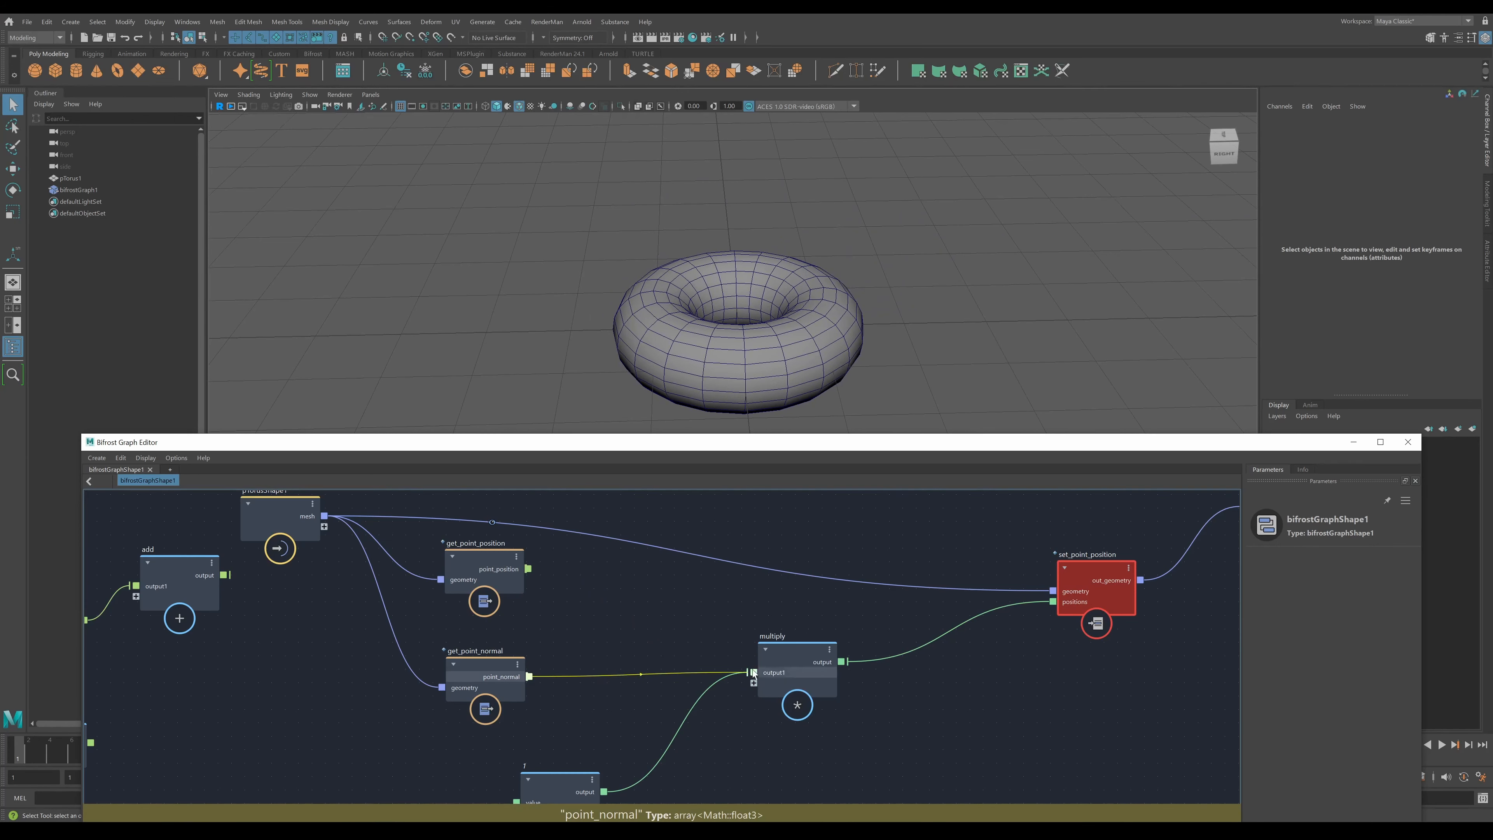
pyautogui.moveTo(604, 792); pyautogui.dragTo(753, 683)
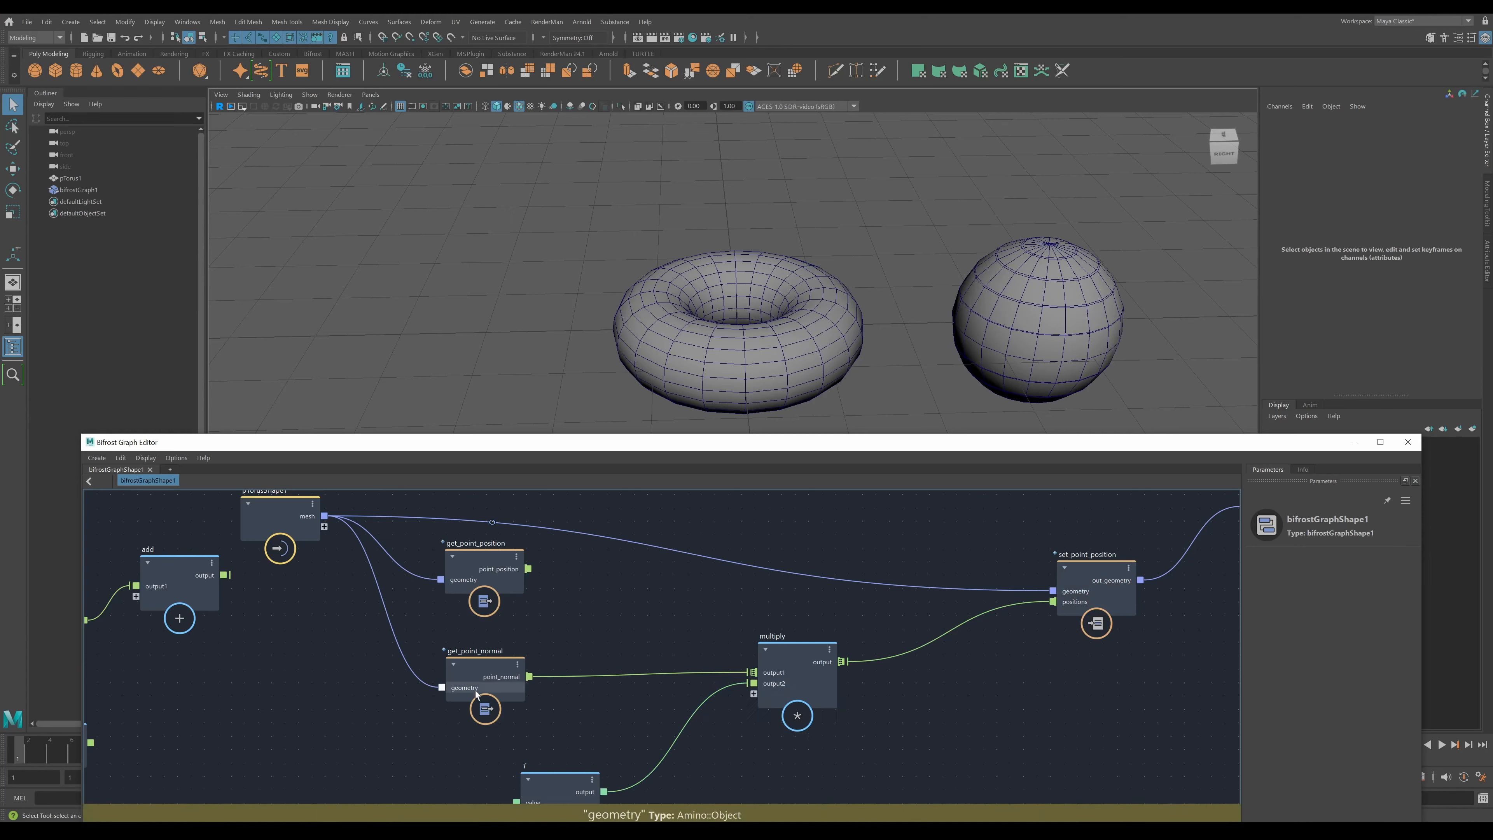
pyautogui.click(553, 774)
pyautogui.moveTo(1263, 600); pyautogui.dragTo(1330, 620)
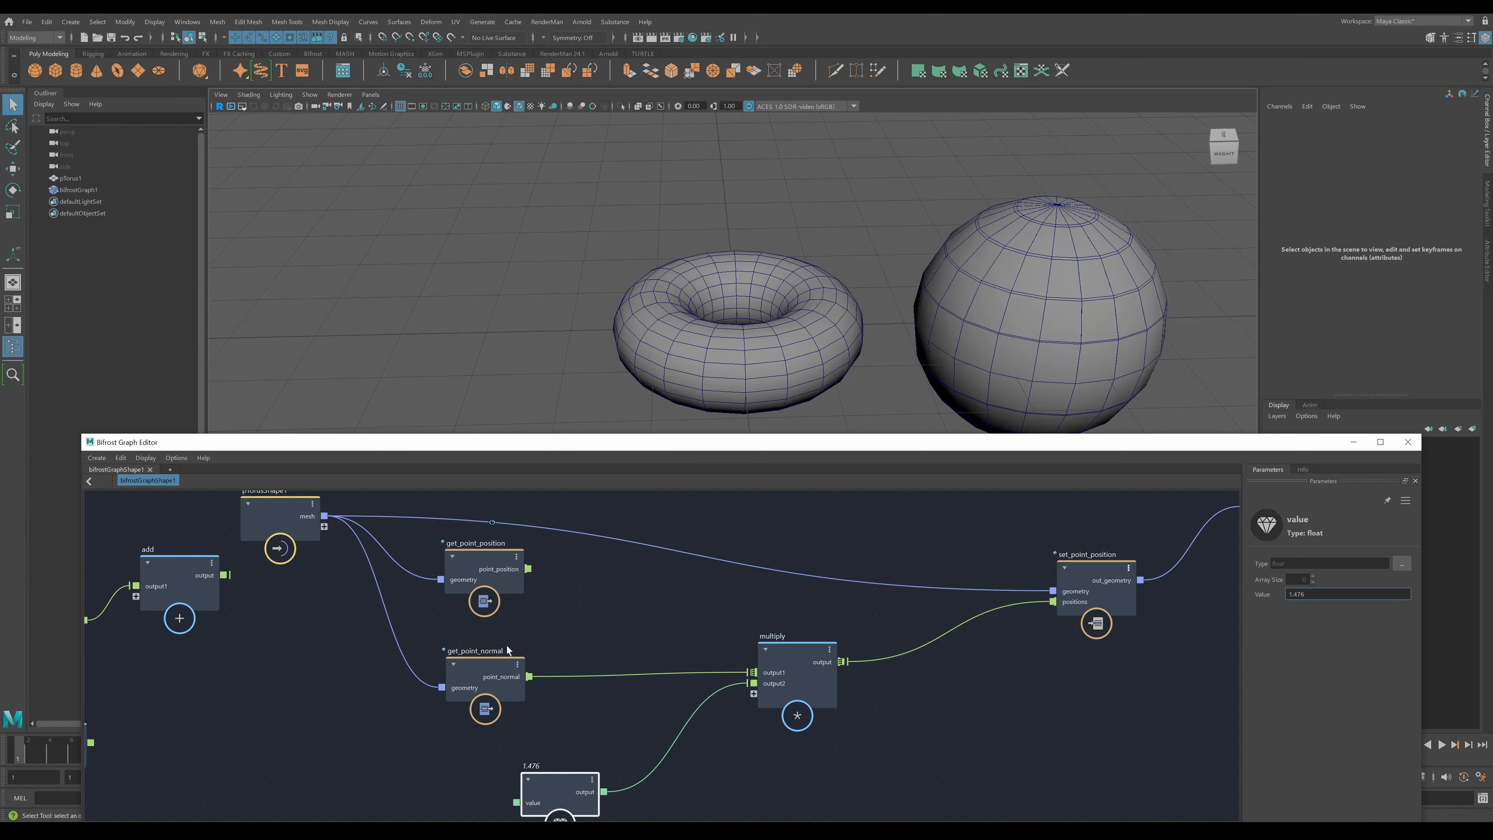
# - Try feeding point_position into multiply as a third input, and delete that connection
pyautogui.moveTo(528, 569); pyautogui.dragTo(761, 694)
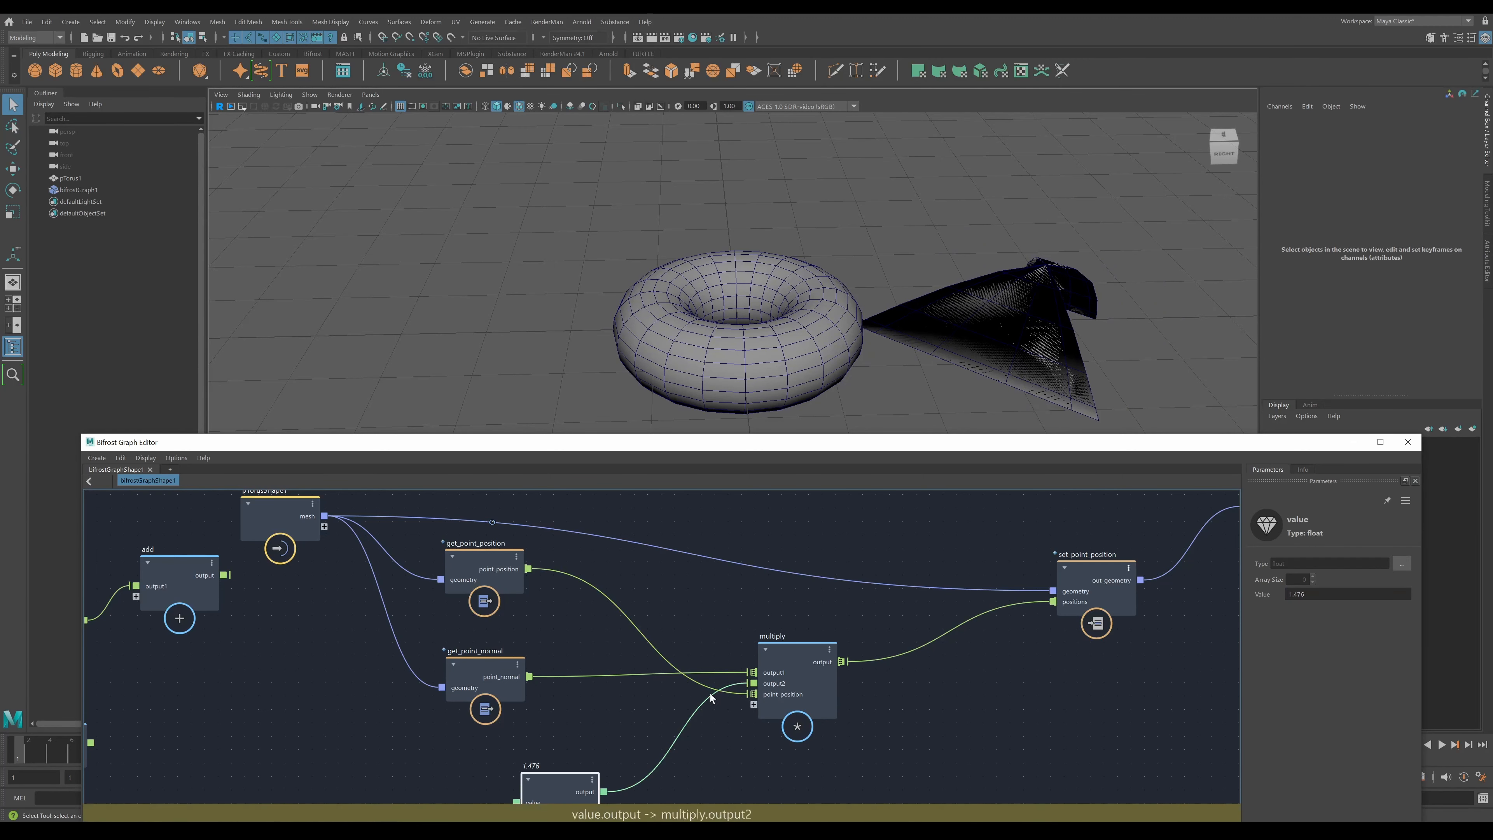
pyautogui.click(735, 694)
pyautogui.press('Delete')
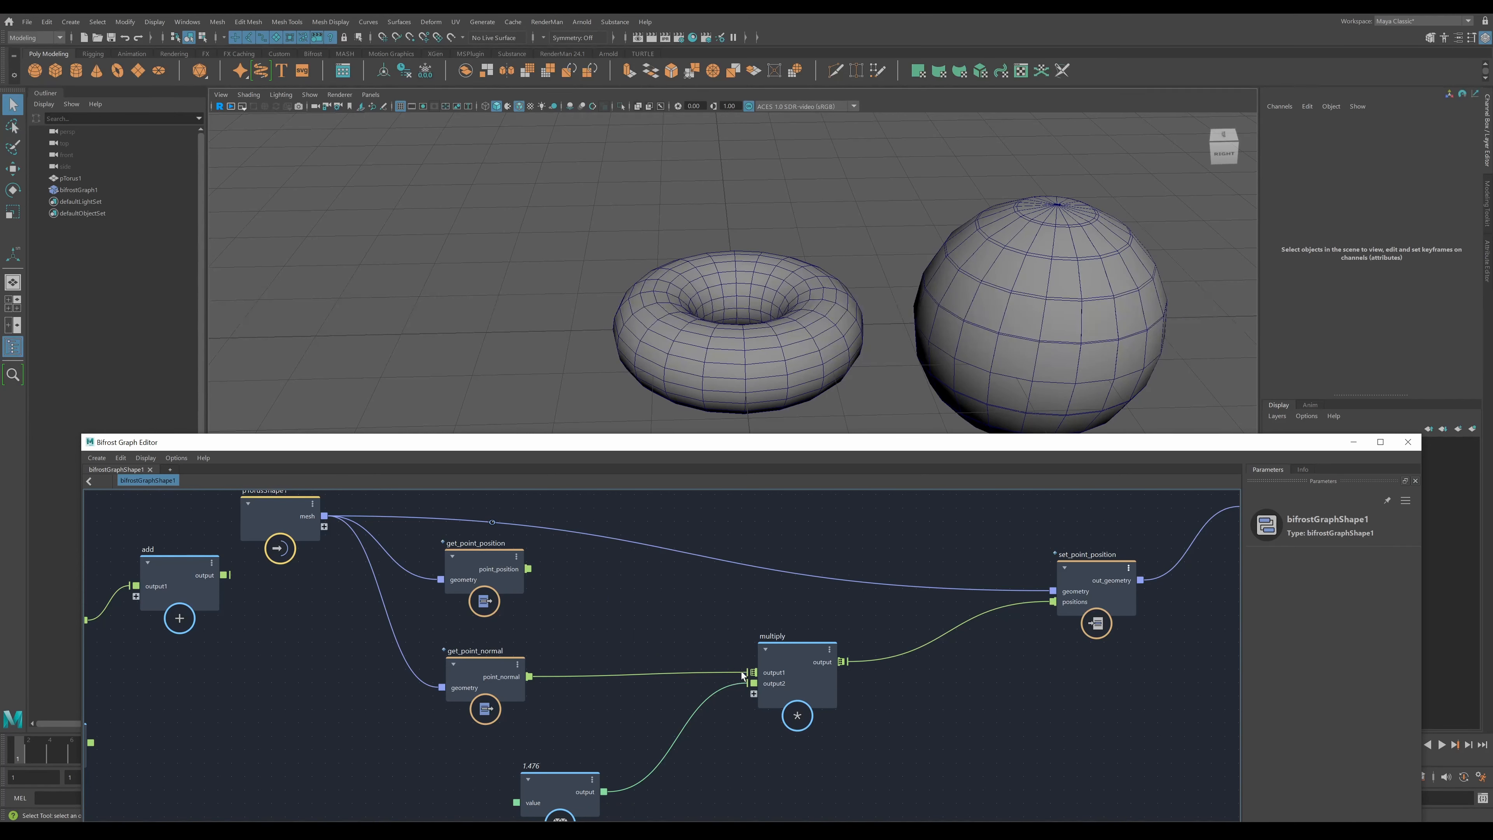
# - Feed point_position into multiply's first input, try point_normal in place of the float as second input, and reconnect the float
pyautogui.moveTo(529, 568); pyautogui.dragTo(749, 671)
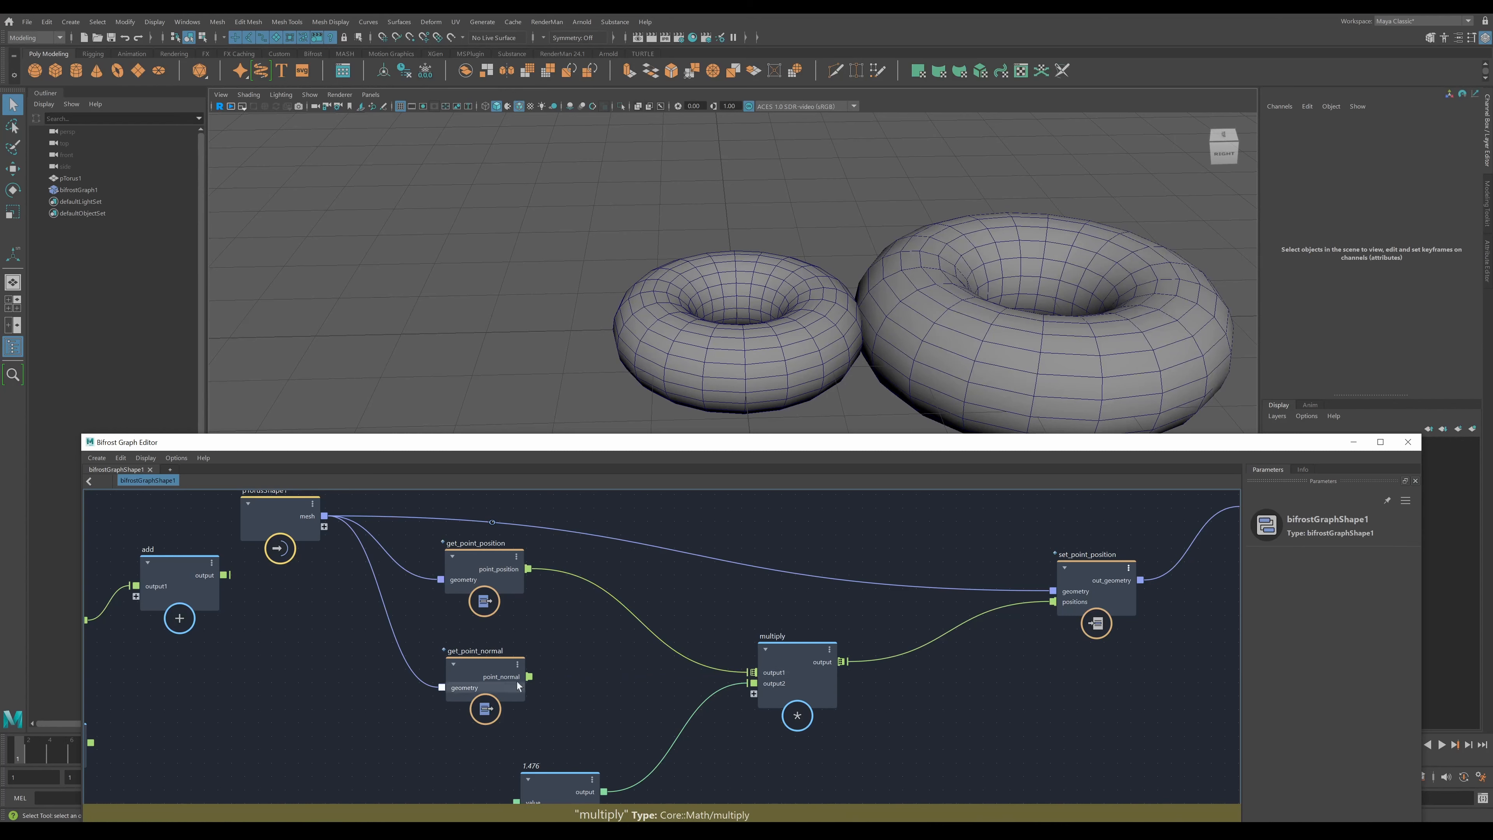
pyautogui.moveTo(753, 683); pyautogui.dragTo(741, 785)
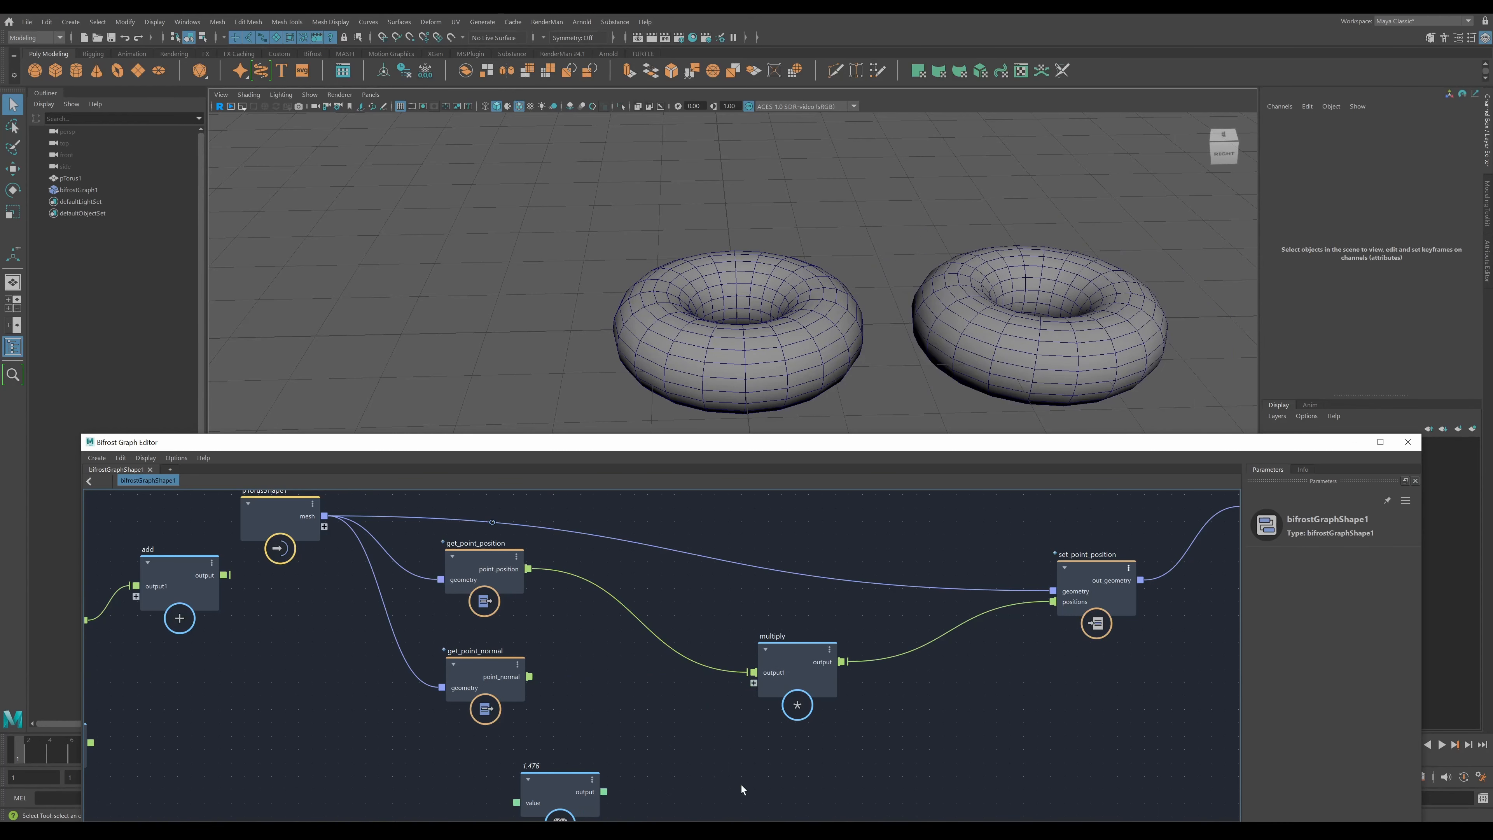
pyautogui.moveTo(529, 676); pyautogui.dragTo(764, 686)
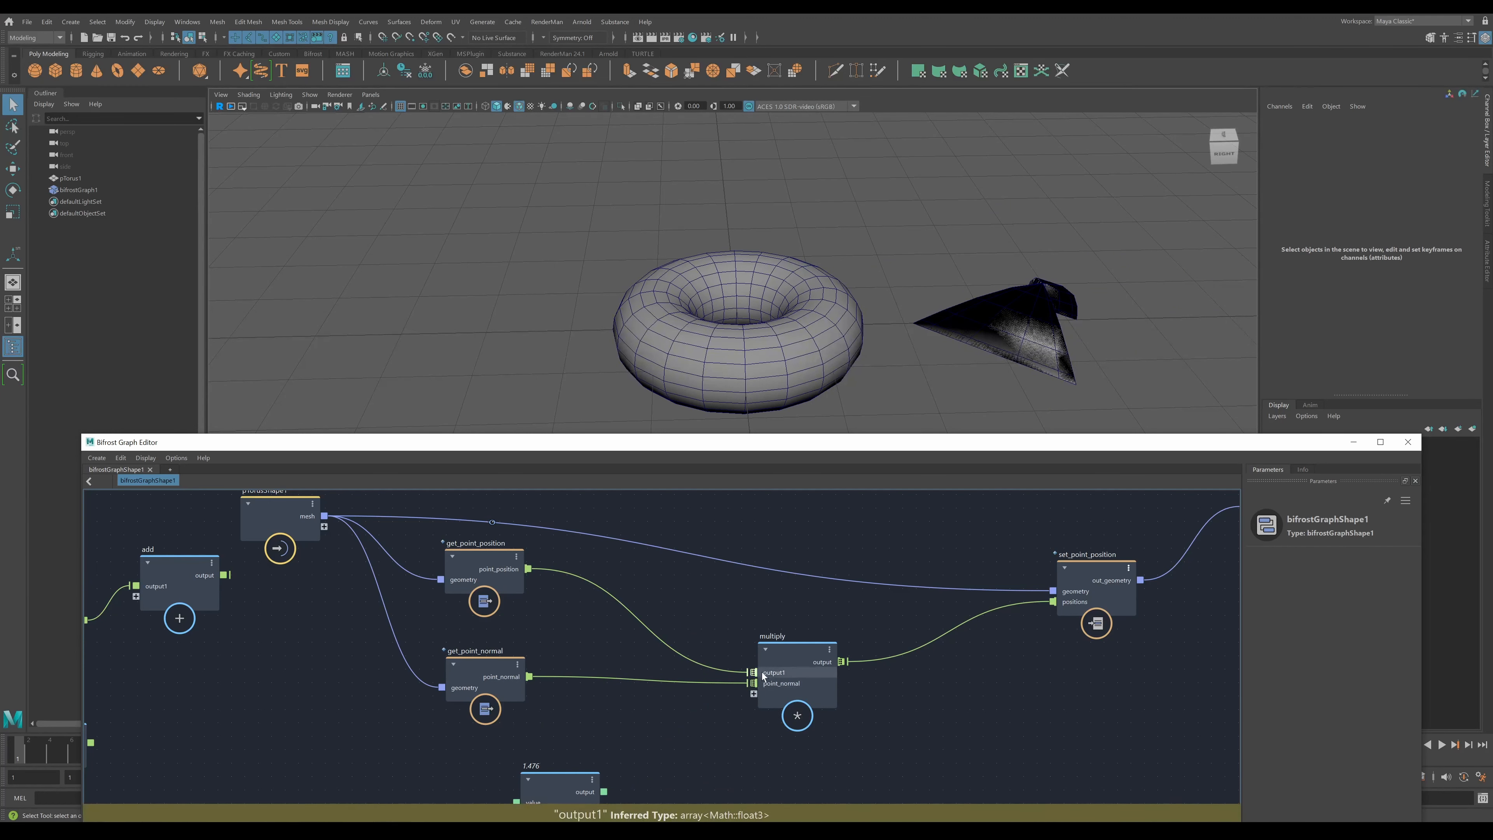
pyautogui.moveTo(735, 683); pyautogui.dragTo(655, 700)
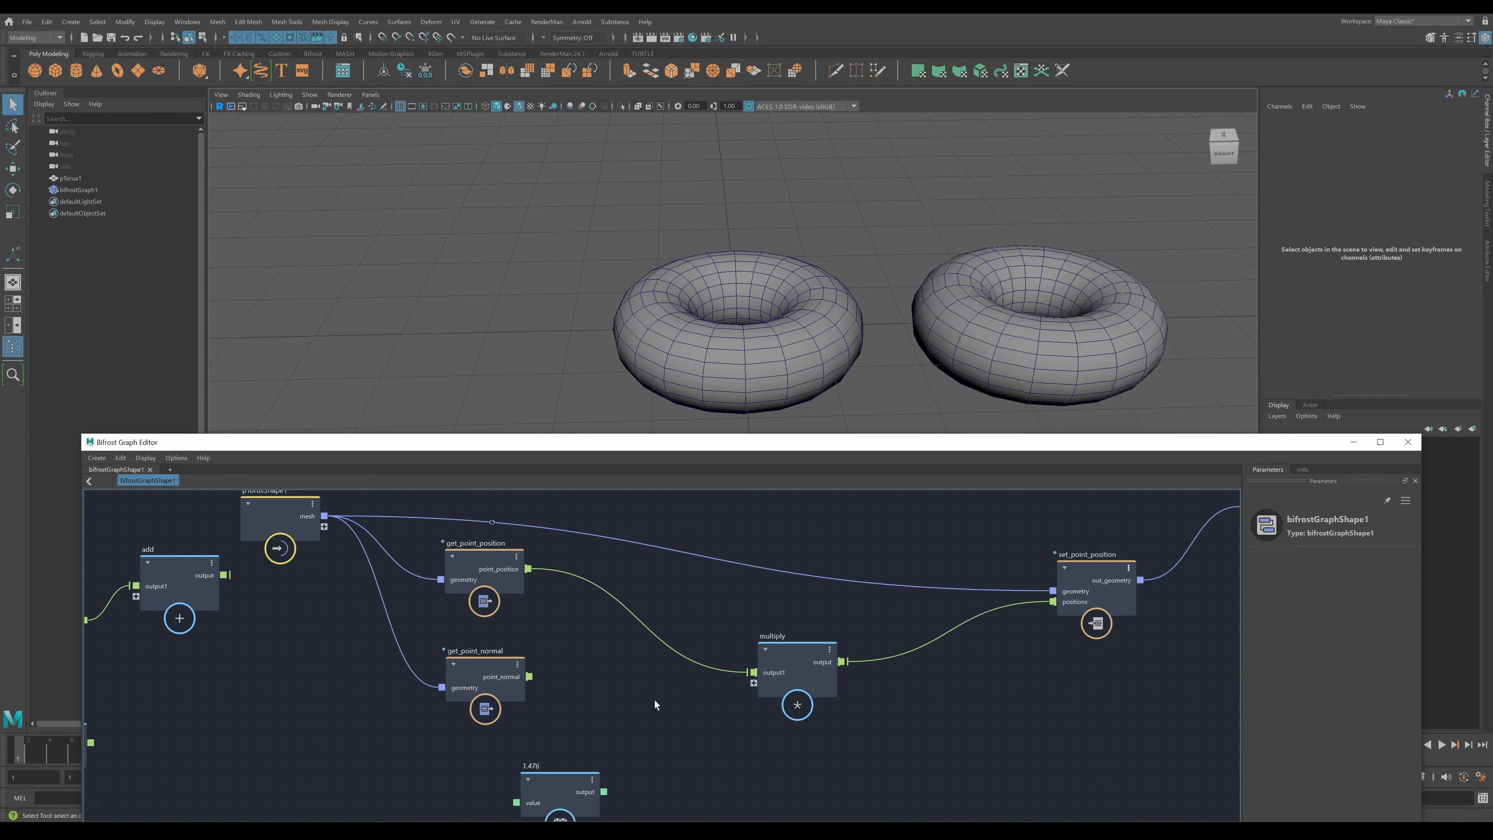
pyautogui.moveTo(604, 792); pyautogui.dragTo(754, 683)
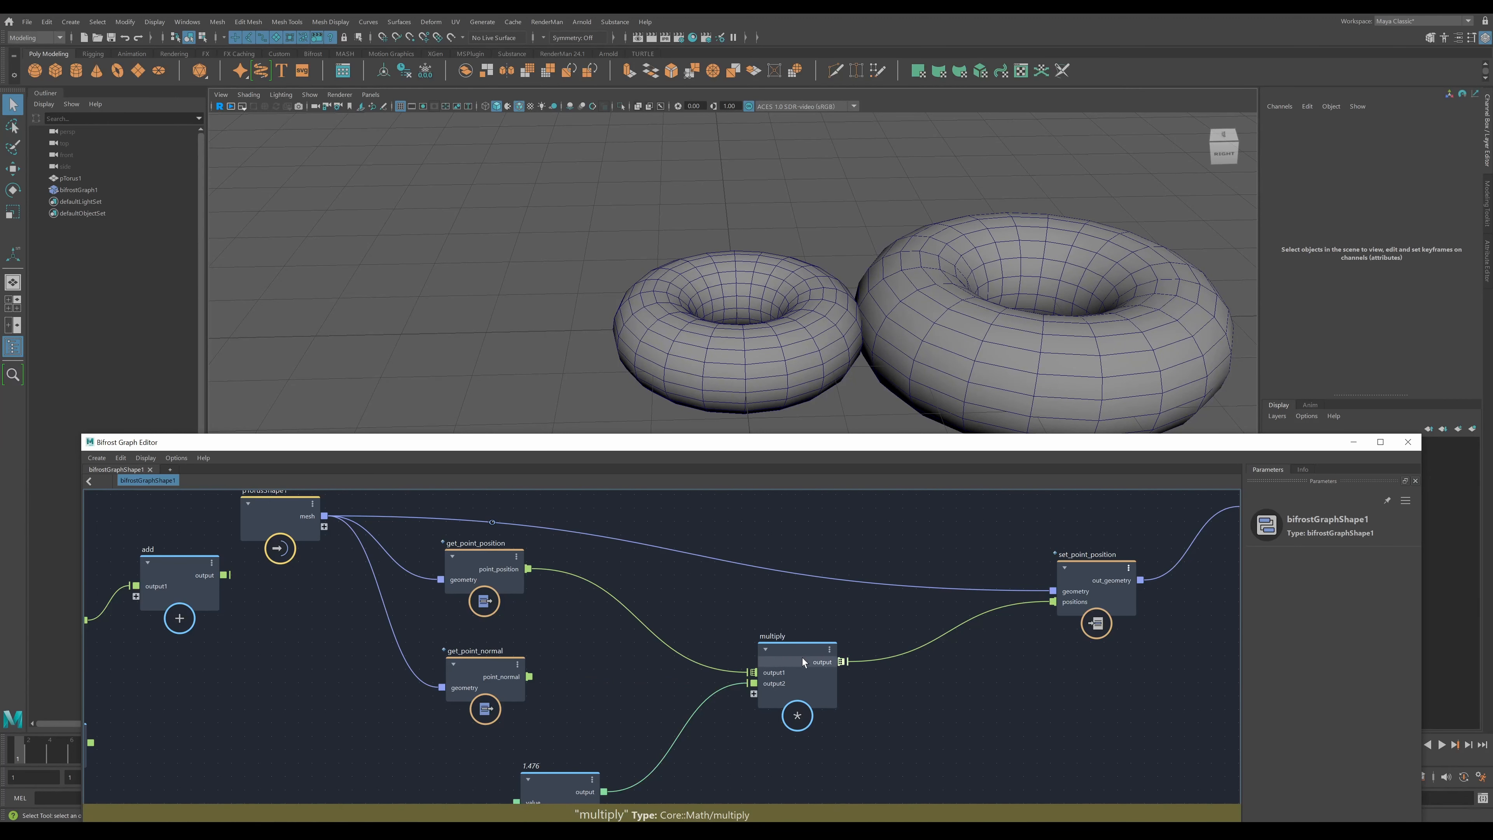
# - Shift multiply down, bring the add node over between multiply and set_point_position, and delete add's old input connection
pyautogui.moveTo(802, 655); pyautogui.dragTo(714, 688)
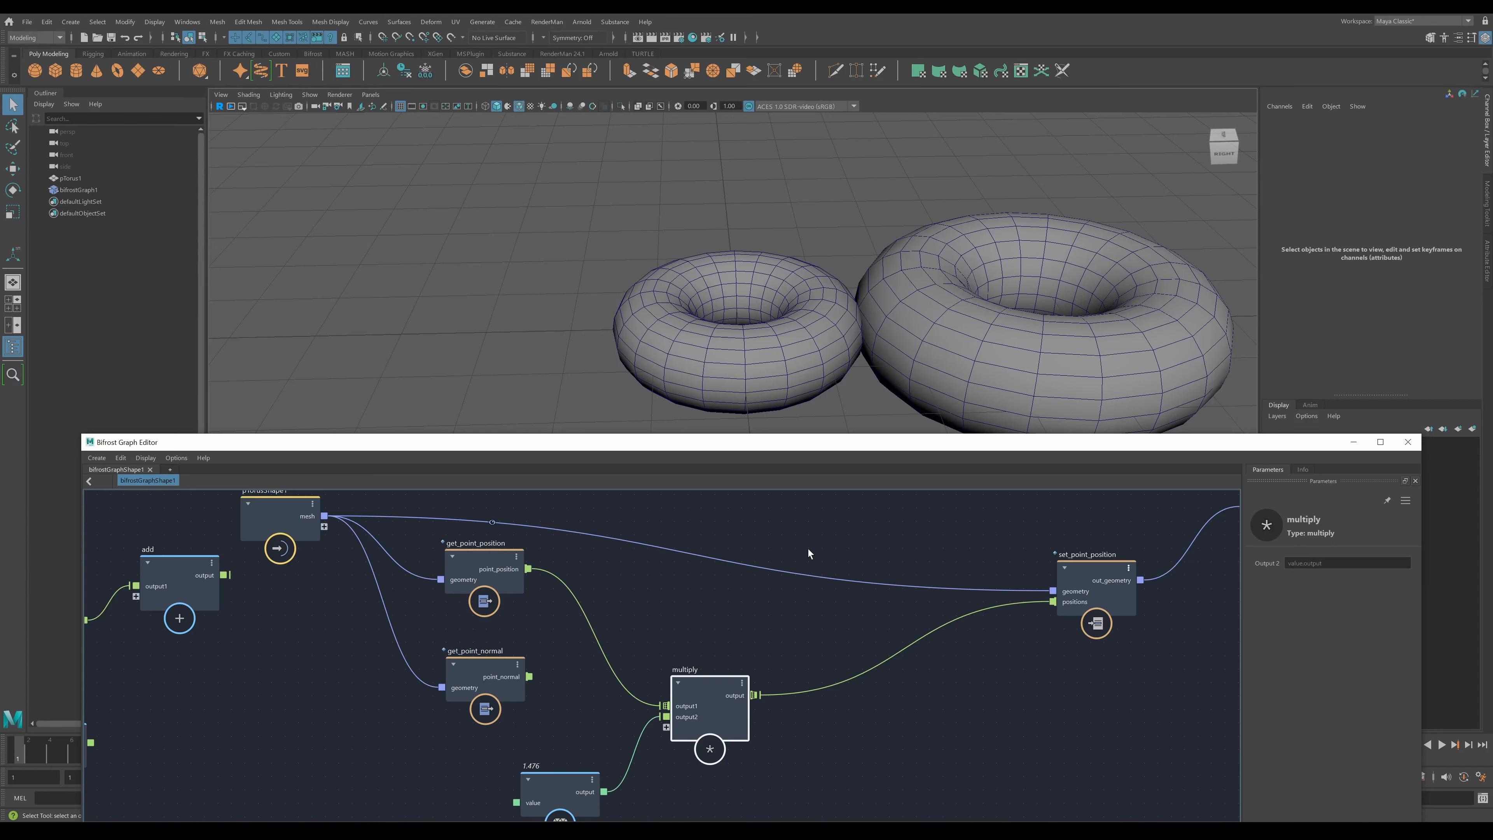
pyautogui.moveTo(155, 566); pyautogui.dragTo(981, 691)
pyautogui.click(229, 640)
pyautogui.press('Delete')
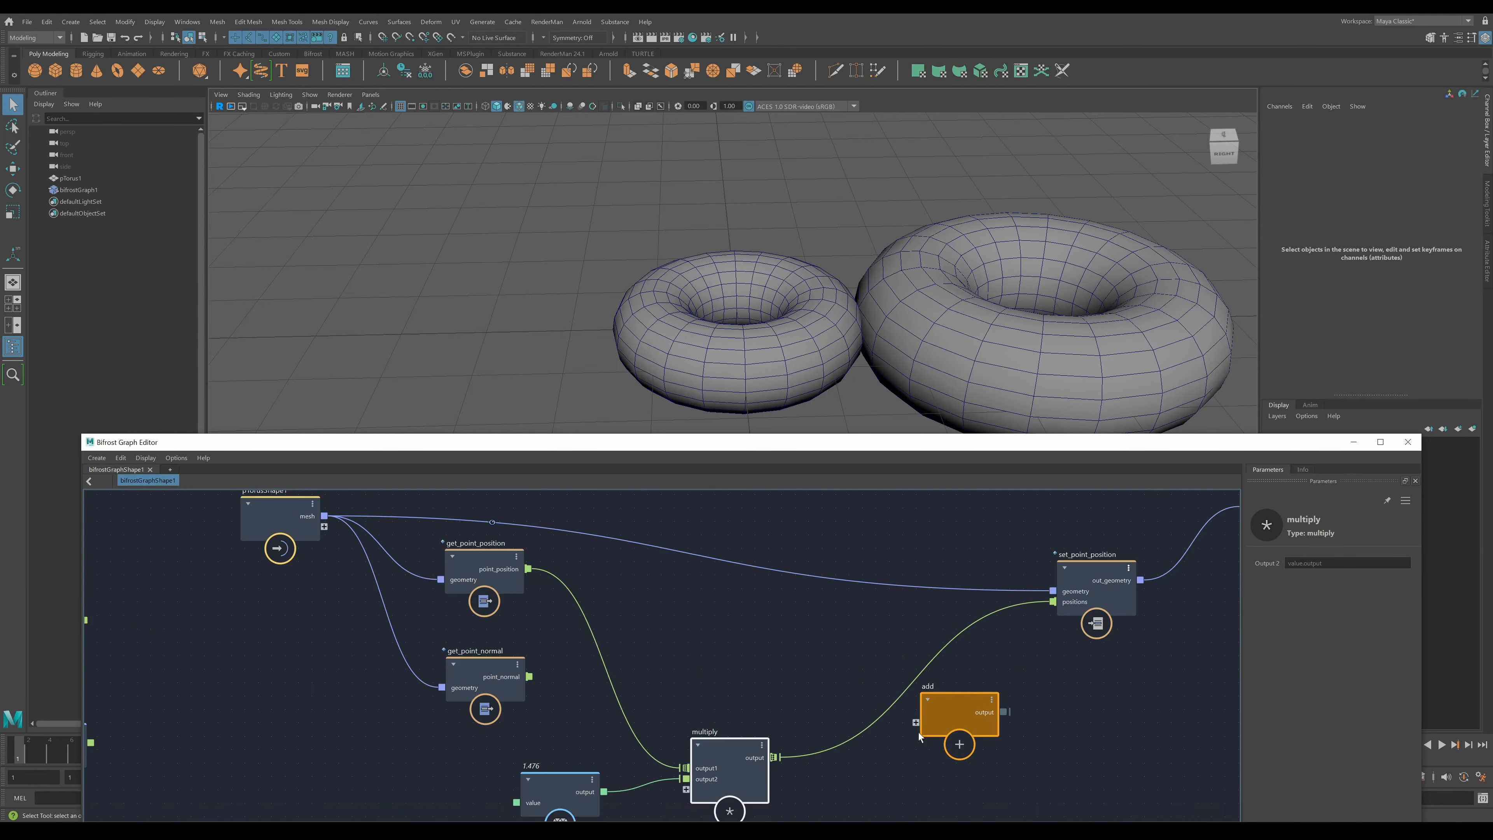
# - Connect get_point_position's point_position to add, and add's output to set_point_position's positions input
pyautogui.moveTo(918, 732); pyautogui.dragTo(799, 646)
pyautogui.moveTo(528, 569); pyautogui.dragTo(797, 636)
pyautogui.moveTo(888, 626); pyautogui.dragTo(1058, 602)
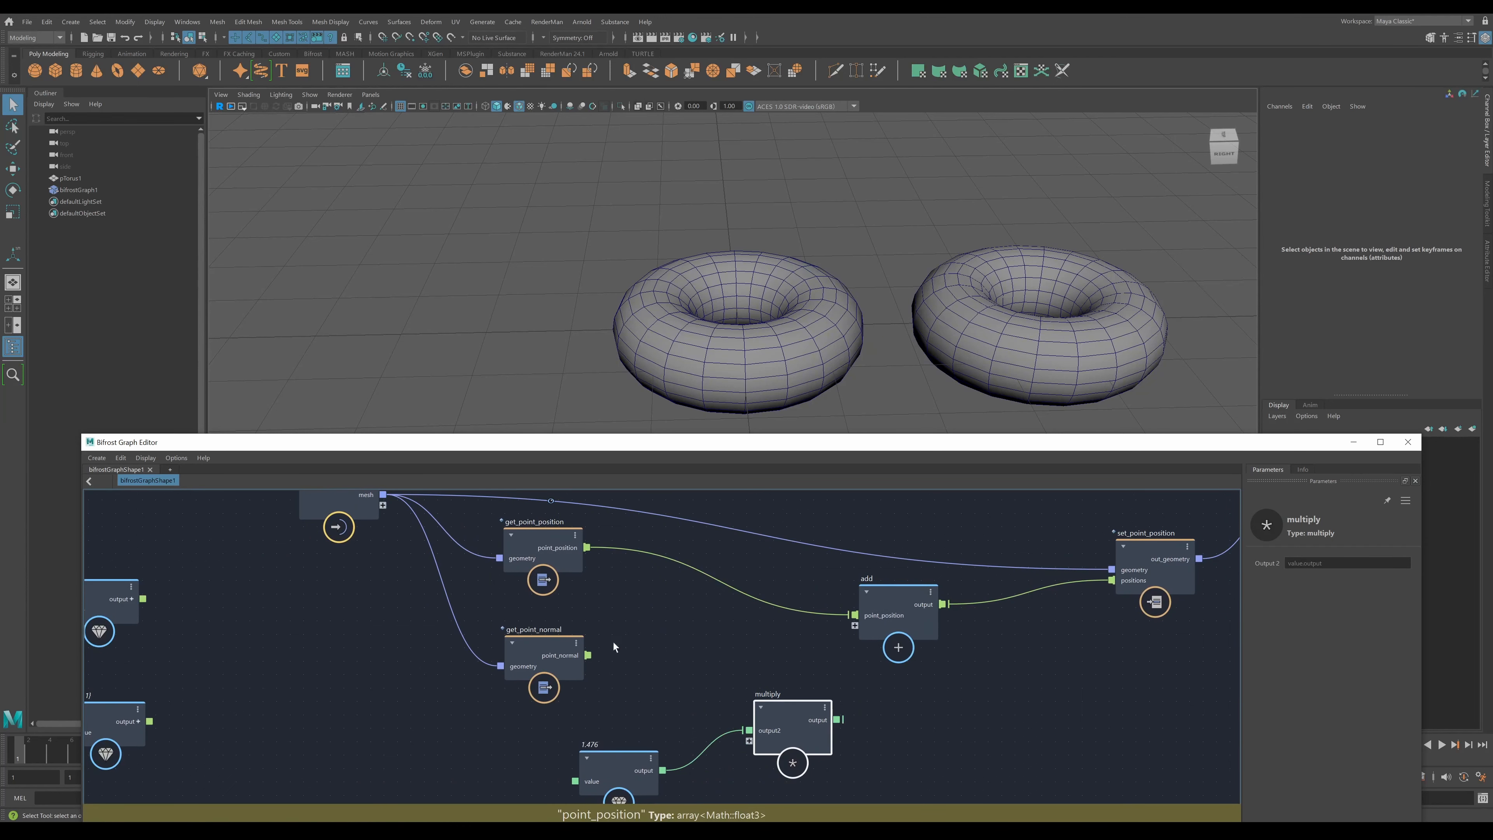
# - Feed point_position and the float value into multiply, and connect multiply's output to add's second input
pyautogui.moveTo(612, 758); pyautogui.dragTo(587, 774)
pyautogui.moveTo(587, 547); pyautogui.dragTo(748, 730)
pyautogui.moveTo(637, 785); pyautogui.dragTo(855, 626)
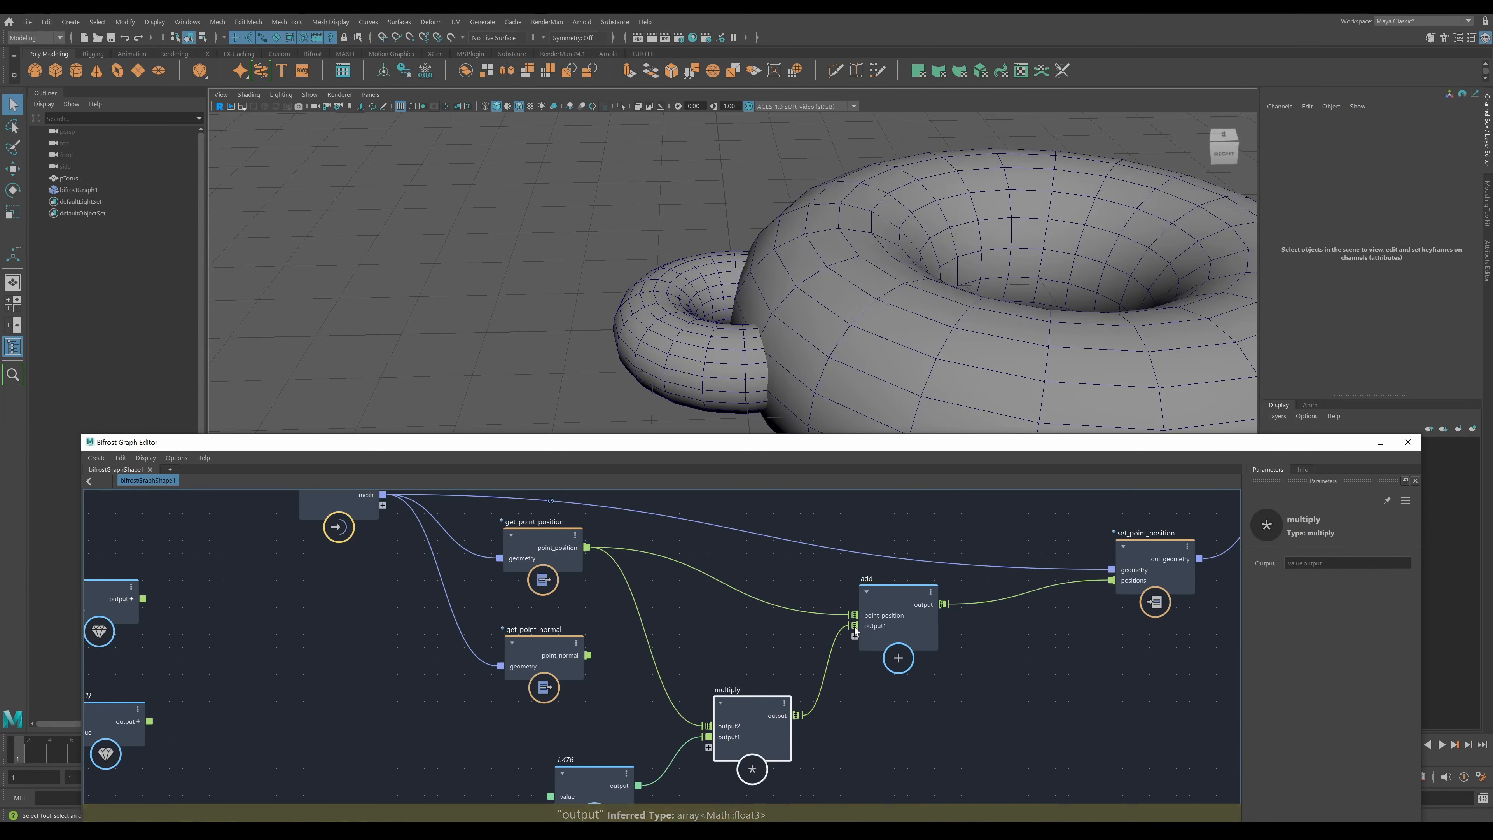
# - Set the float value node that feeds multiply to 0
pyautogui.click(582, 784)
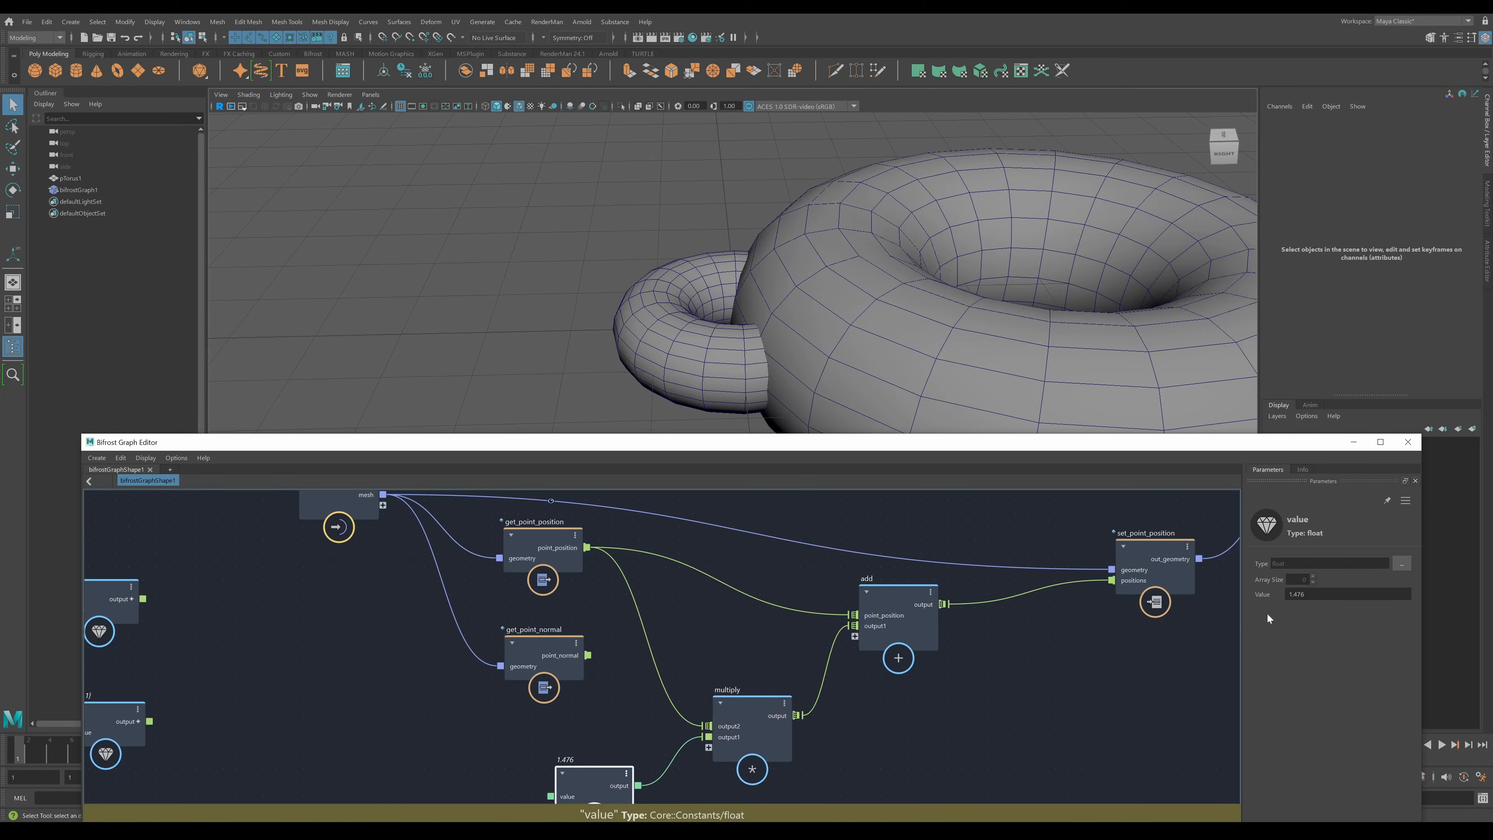
pyautogui.moveTo(1312, 594)
pyautogui.keyDown('ctrl'); pyautogui.mouseDown()
pyautogui.moveTo(1335, 595)
pyautogui.moveTo(1123, 606)
pyautogui.moveTo(1407, 611)
pyautogui.moveTo(1296, 591)
pyautogui.mouseUp(); pyautogui.keyUp('ctrl')
pyautogui.write('0')
pyautogui.press('Return')
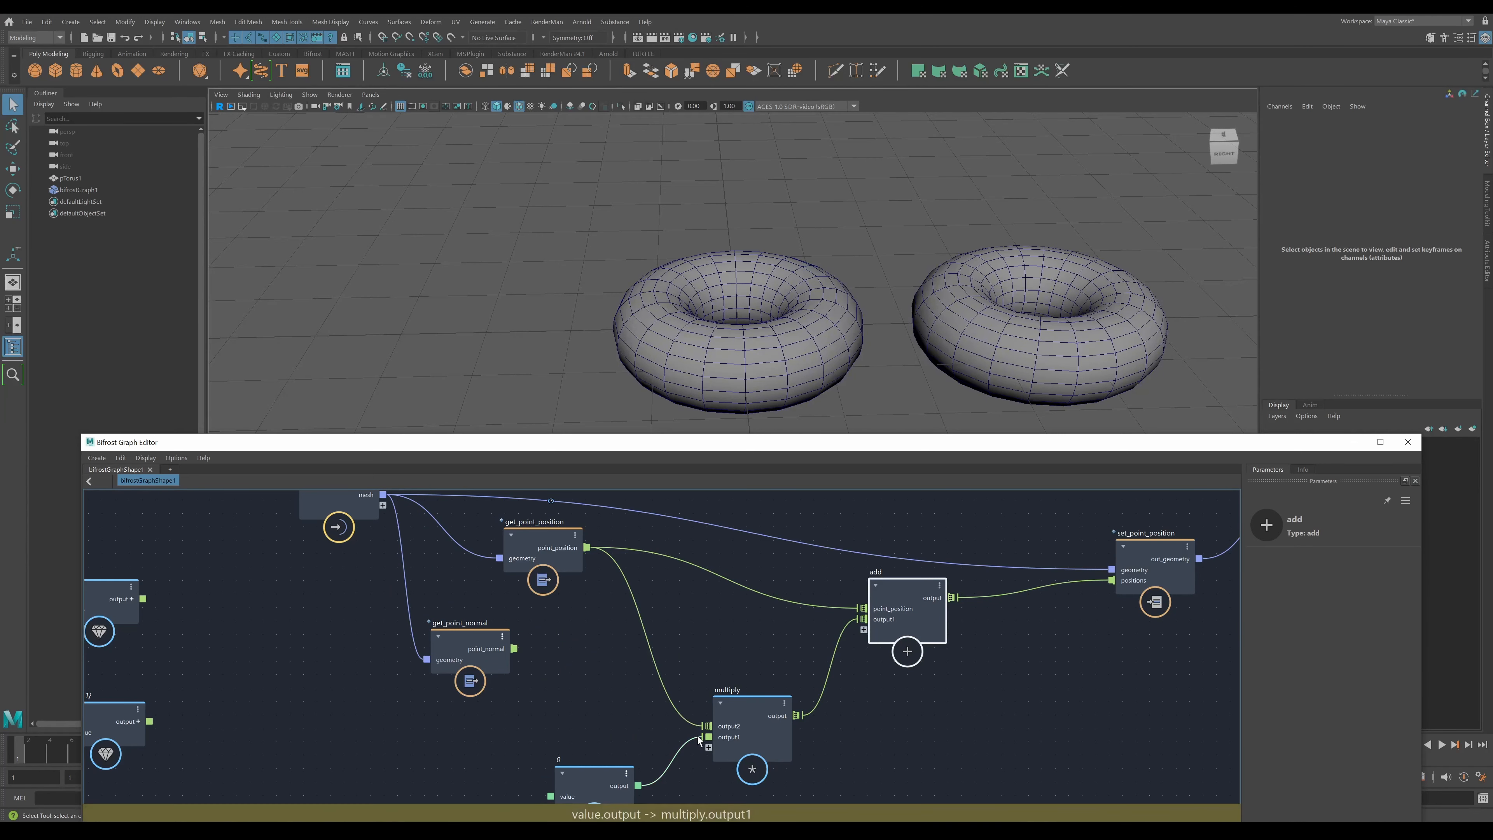
# - Disconnect point_position and the float from multiply, and connect get_point_normal's point_normal and the float value as its two inputs
pyautogui.click(677, 710)
pyautogui.press('Delete')
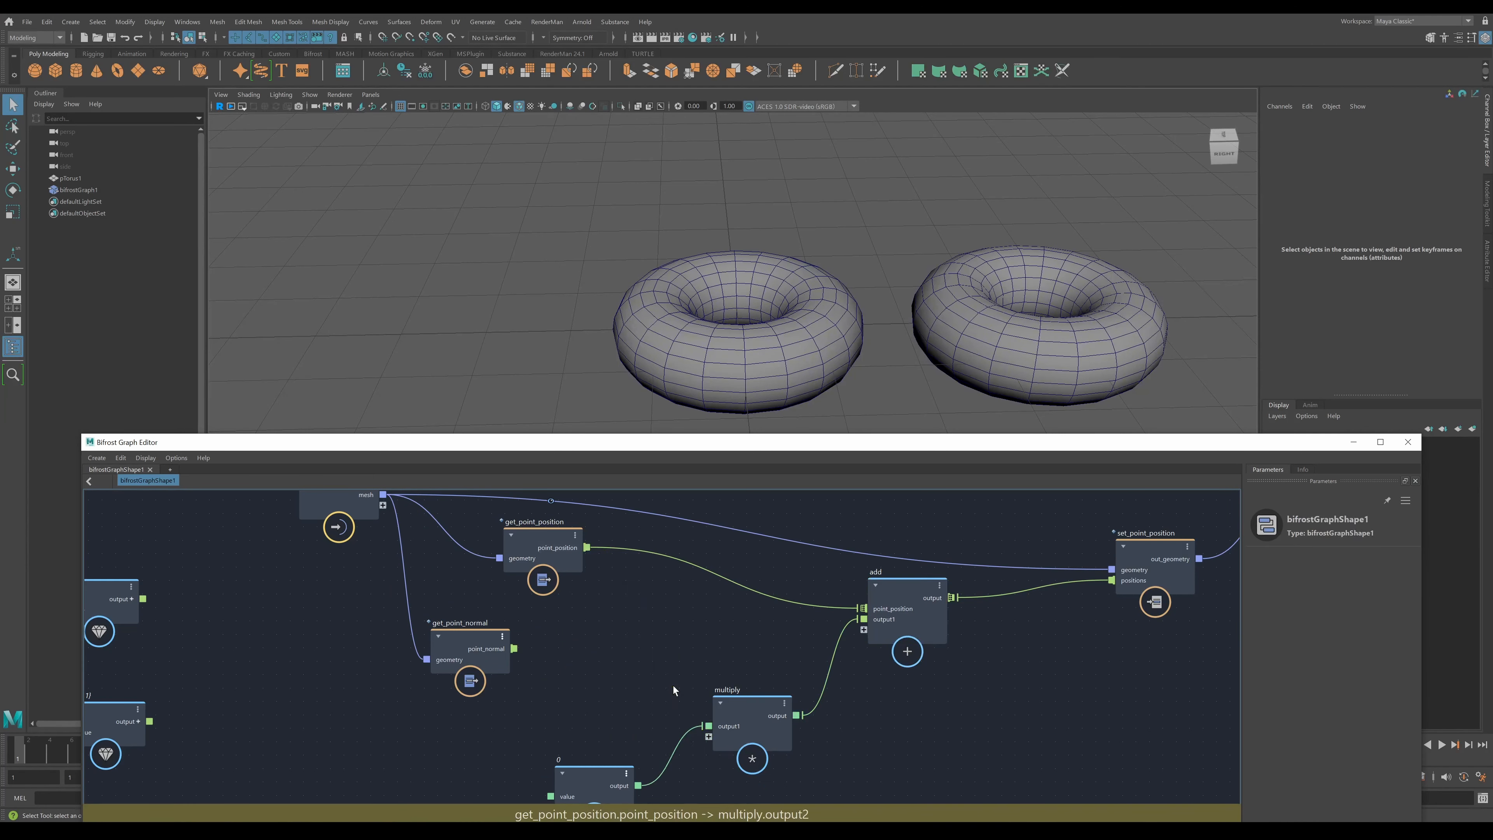
pyautogui.click(694, 727)
pyautogui.press('Delete')
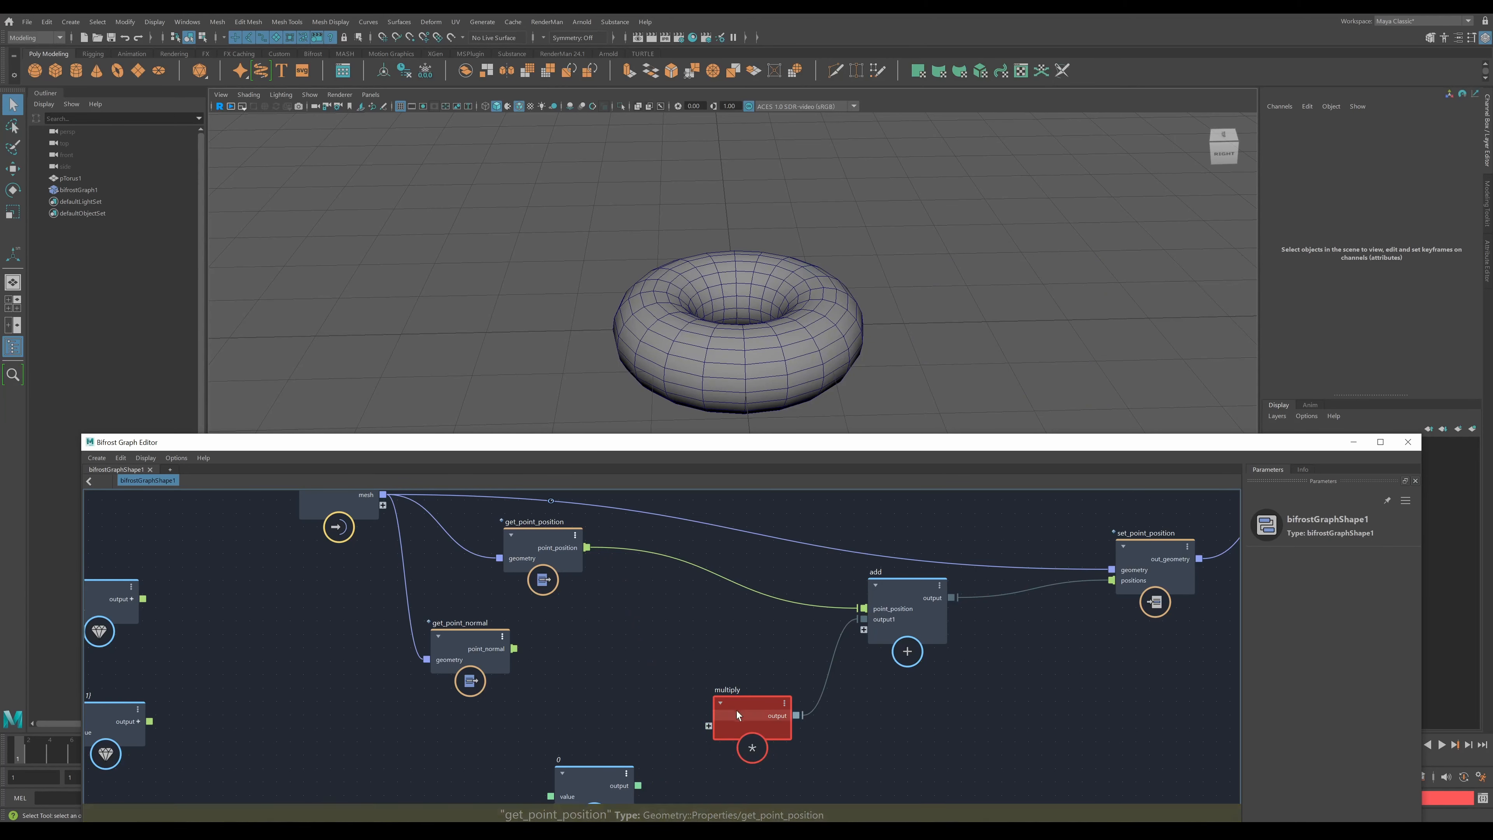
pyautogui.moveTo(469, 647); pyautogui.dragTo(709, 724)
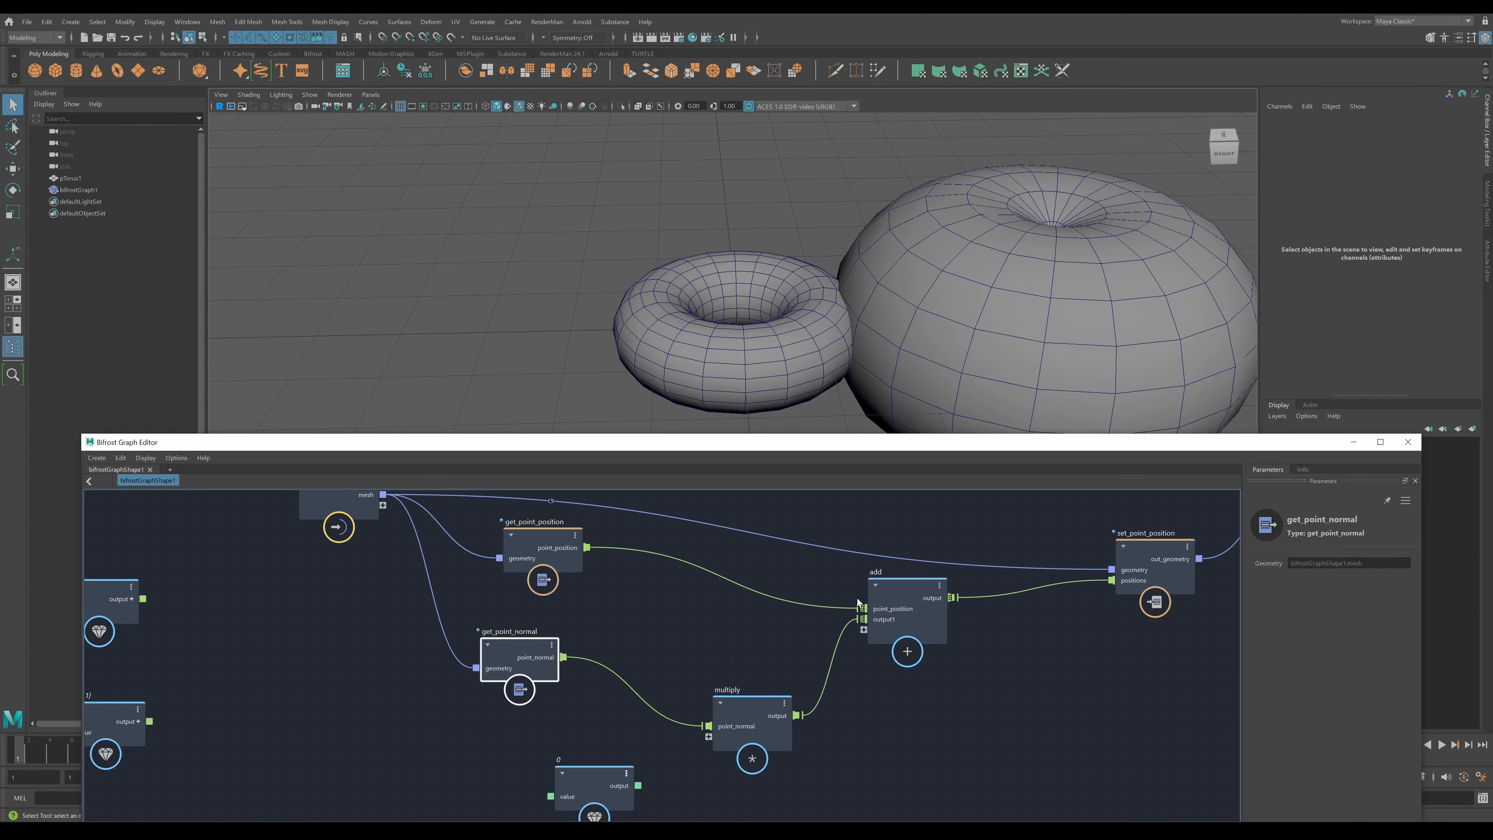
pyautogui.scroll(-1, 863, 654)
pyautogui.moveTo(695, 734); pyautogui.dragTo(720, 728)
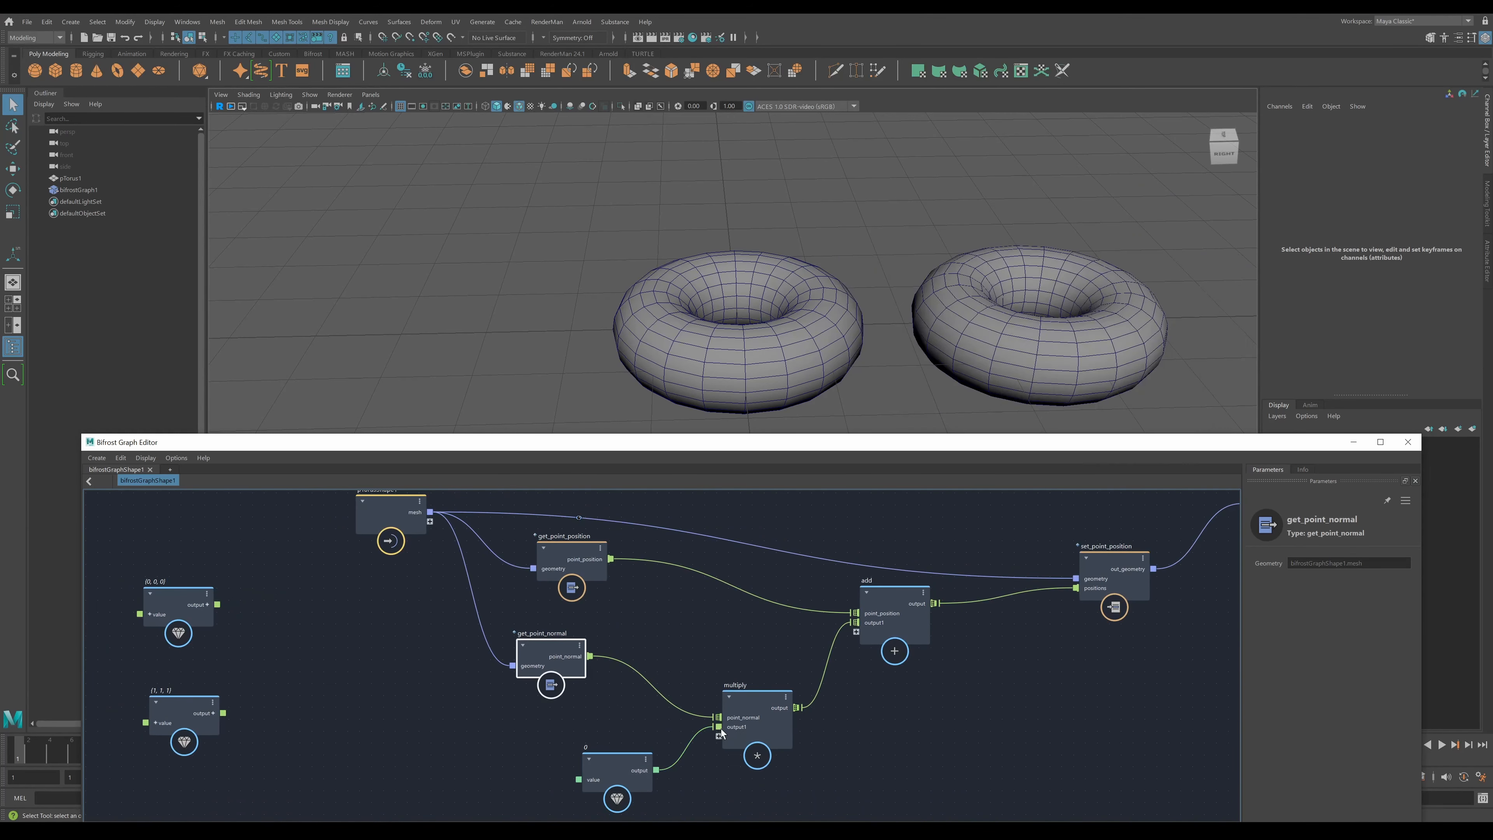
# - Set the float value that scales the point normals to -0.0025
pyautogui.click(618, 766)
pyautogui.keyDown('ctrl'); pyautogui.moveTo(1299, 595); pyautogui.dragTo(1388, 614); pyautogui.keyUp('ctrl')
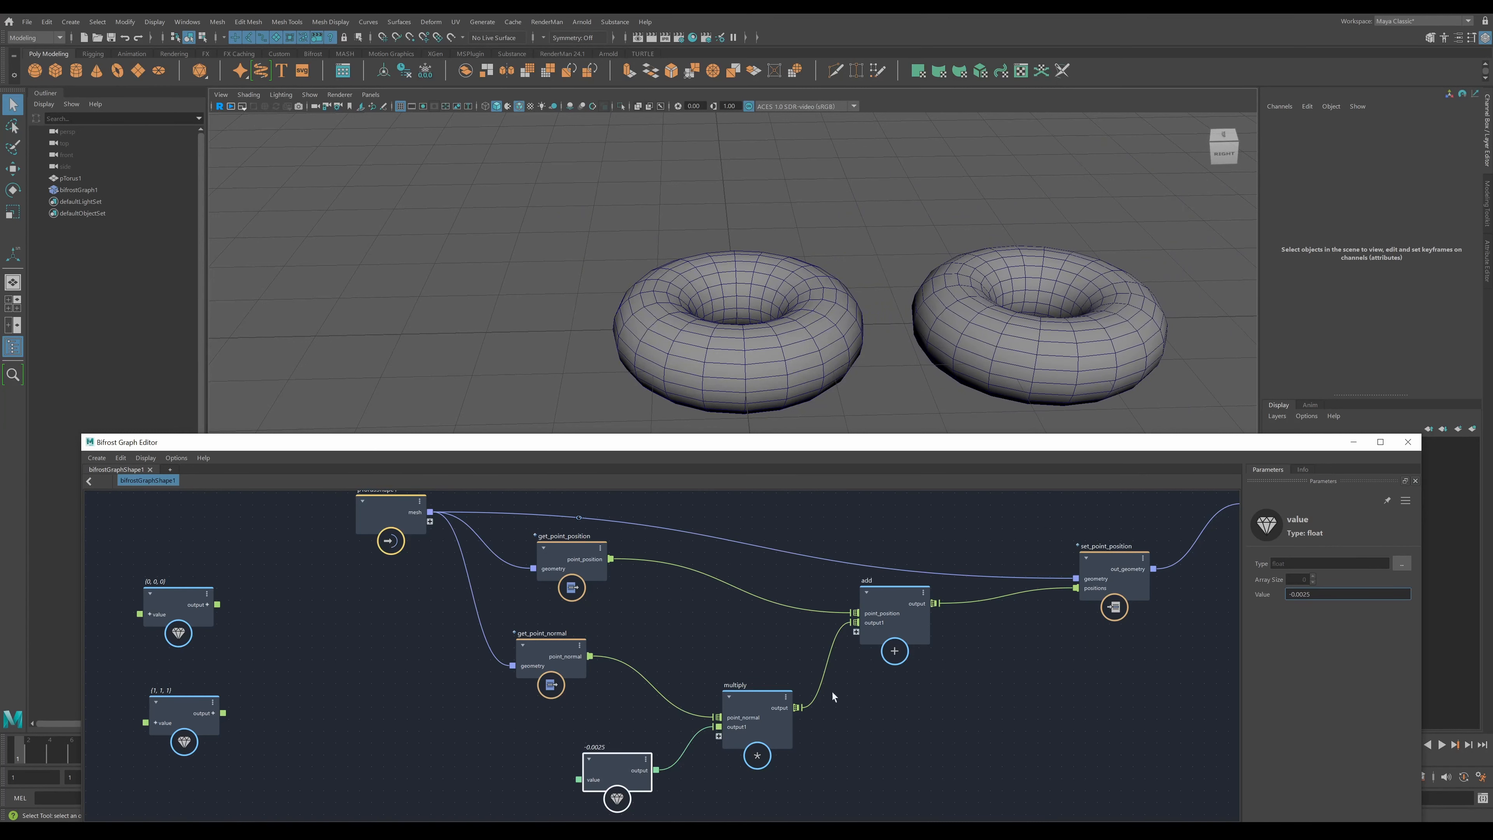
pyautogui.moveTo(1023, 735); pyautogui.dragTo(931, 732, button='middle')
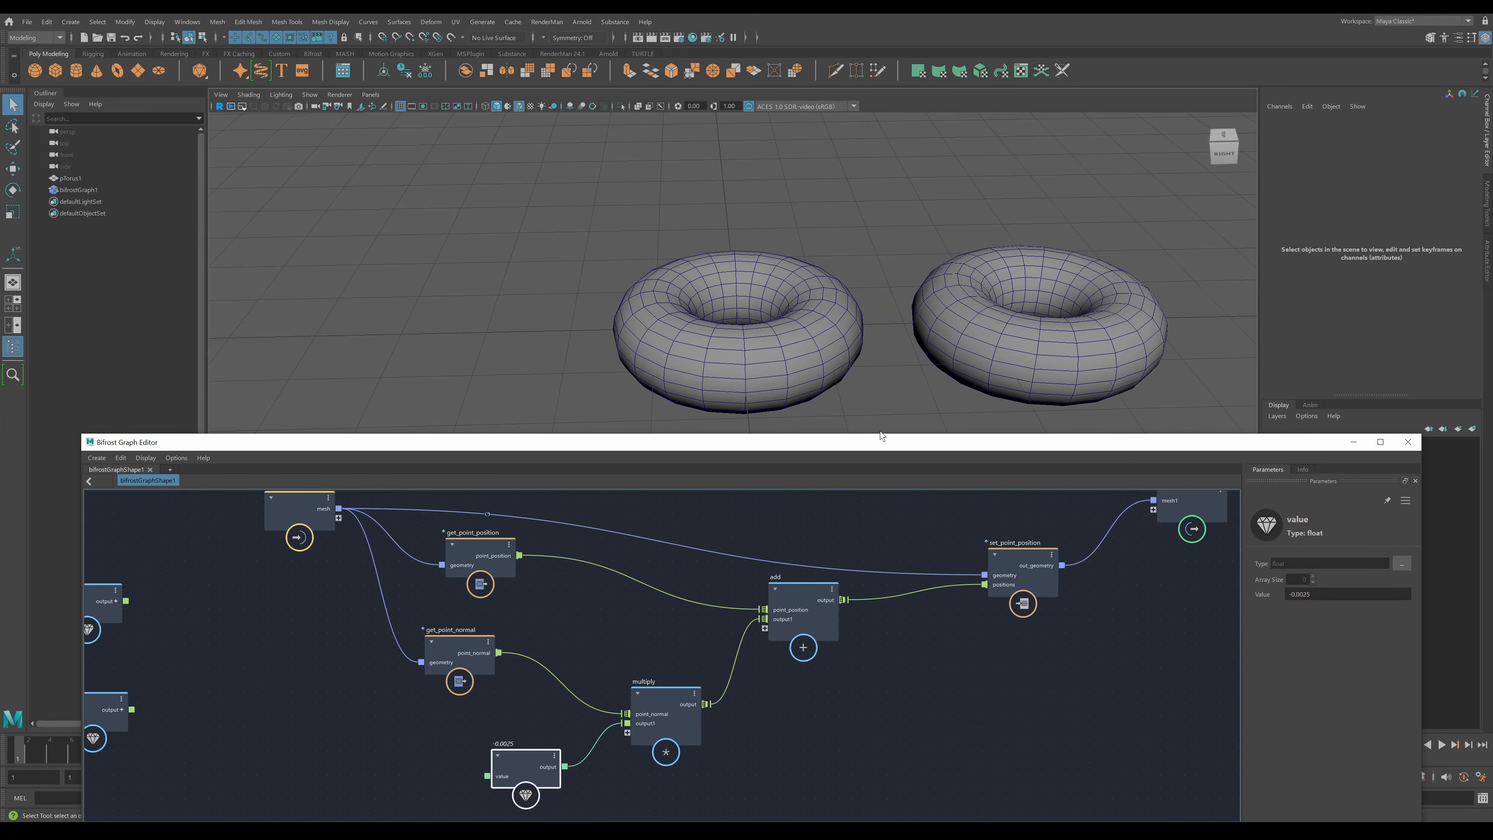
# - Move the Bifrost Graph Editor window higher on the screen and widen it slightly
pyautogui.moveTo(882, 443); pyautogui.dragTo(880, 360)
pyautogui.moveTo(1420, 612); pyautogui.dragTo(1424, 611)
pyautogui.moveTo(1423, 611); pyautogui.dragTo(1450, 609)
# - Disconnect multiply from add, and rearrange add, pTorusShape1, get_point_position and set_point_position into a clearer layout
pyautogui.moveTo(800, 513); pyautogui.dragTo(786, 523)
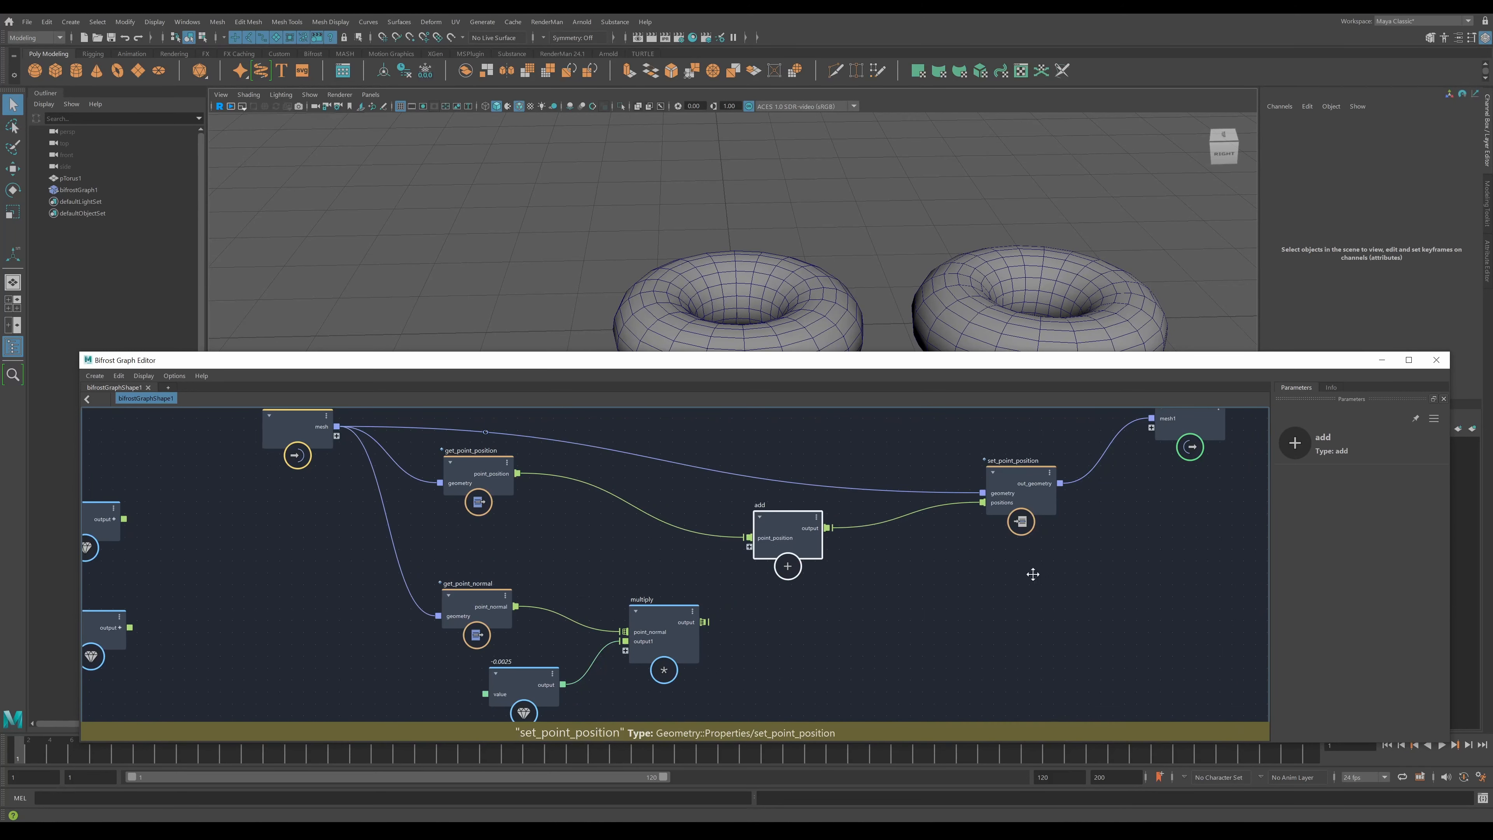
pyautogui.moveTo(1032, 574); pyautogui.dragTo(969, 636, button='middle')
pyautogui.click(229, 465)
pyautogui.moveTo(203, 473); pyautogui.dragTo(200, 470)
pyautogui.moveTo(392, 523)
pyautogui.mouseDown()
pyautogui.moveTo(420, 547)
pyautogui.moveTo(431, 532)
pyautogui.moveTo(414, 548)
pyautogui.moveTo(416, 524)
pyautogui.moveTo(414, 540)
pyautogui.mouseUp()
pyautogui.moveTo(721, 586); pyautogui.dragTo(729, 620)
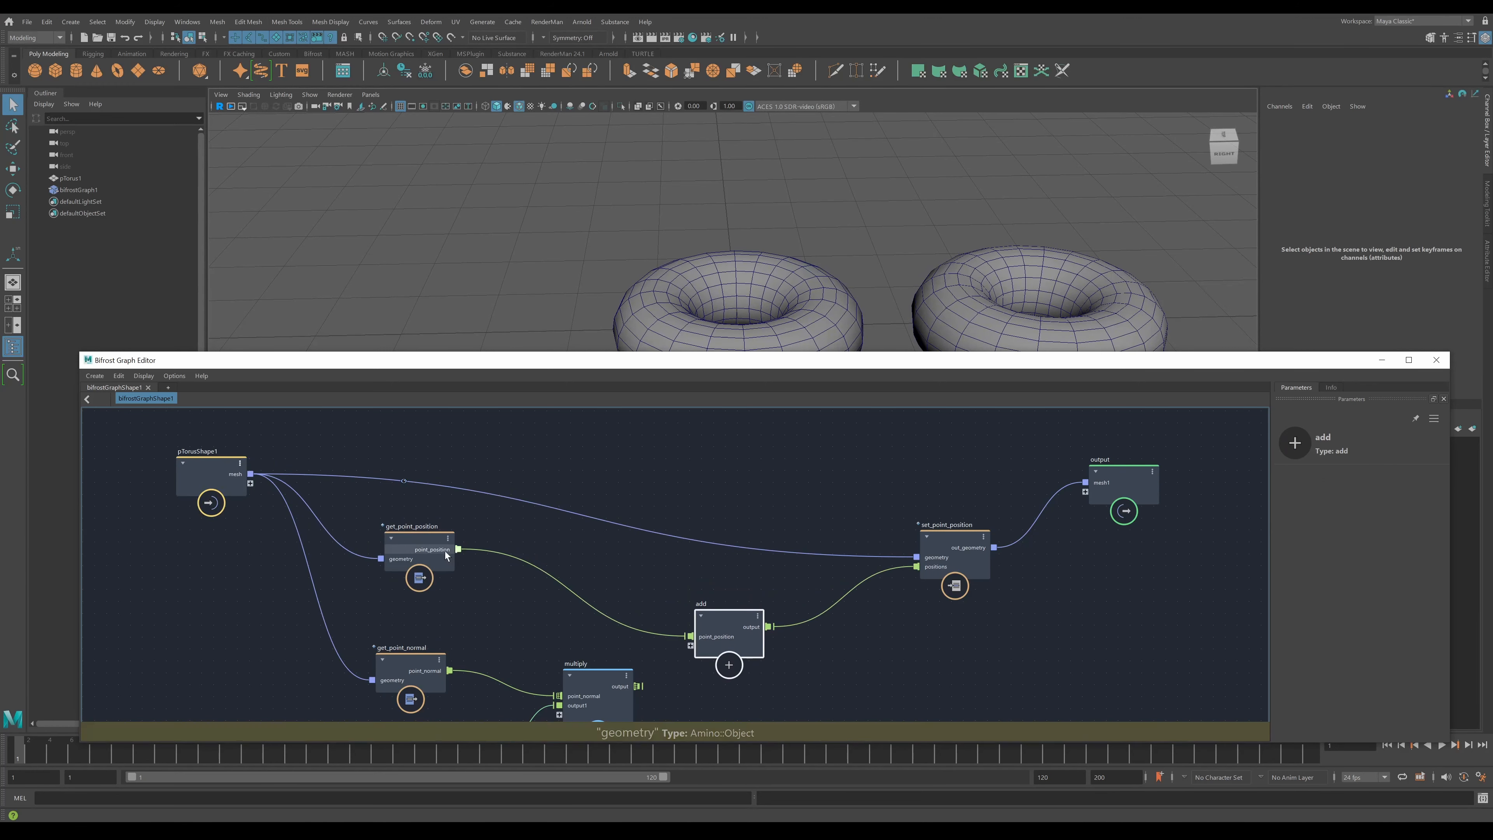
pyautogui.moveTo(943, 542); pyautogui.dragTo(946, 531)
pyautogui.moveTo(718, 625); pyautogui.dragTo(759, 601)
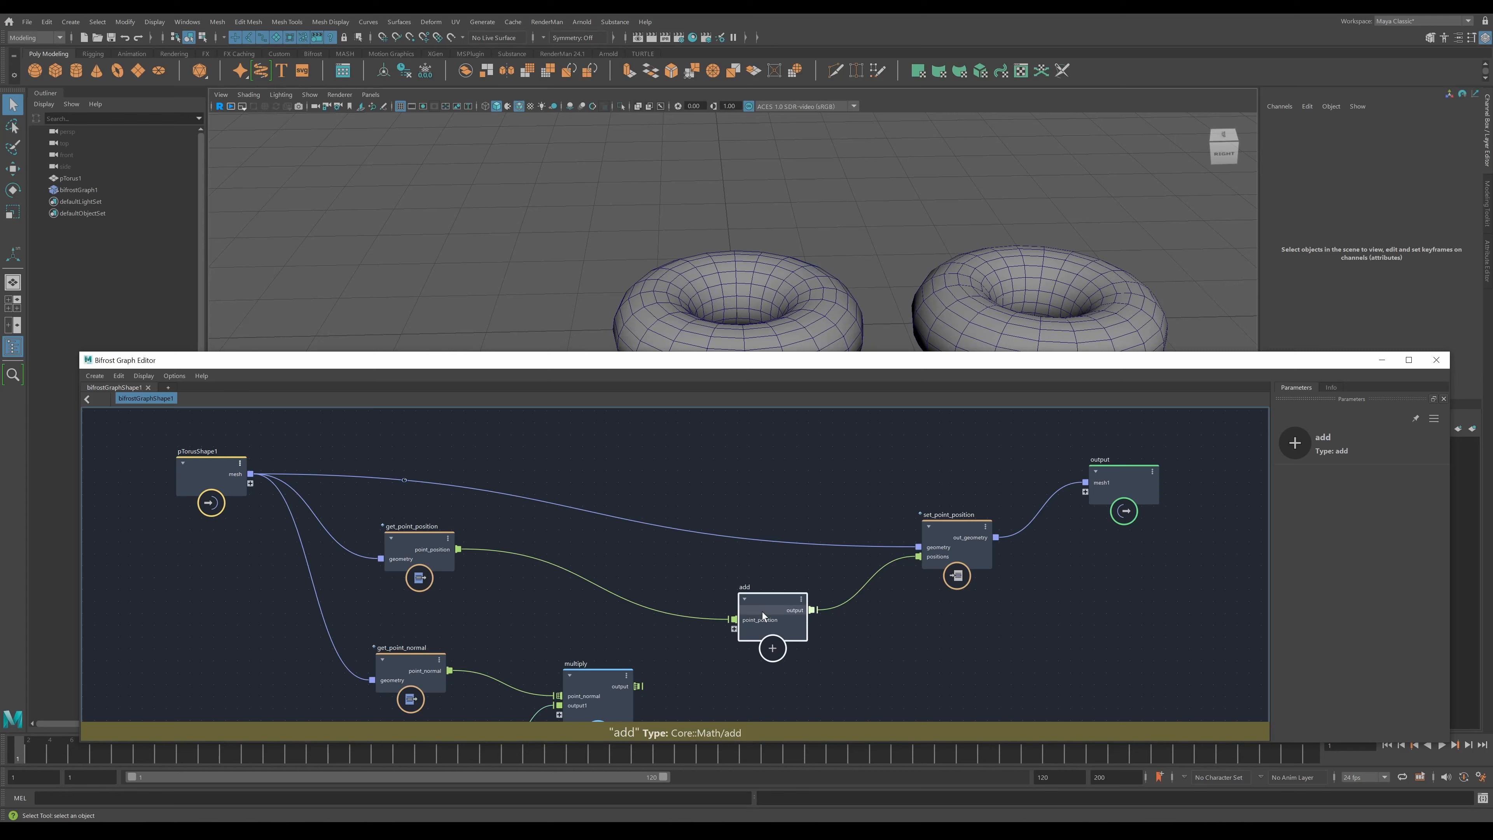
pyautogui.moveTo(760, 605); pyautogui.dragTo(754, 593)
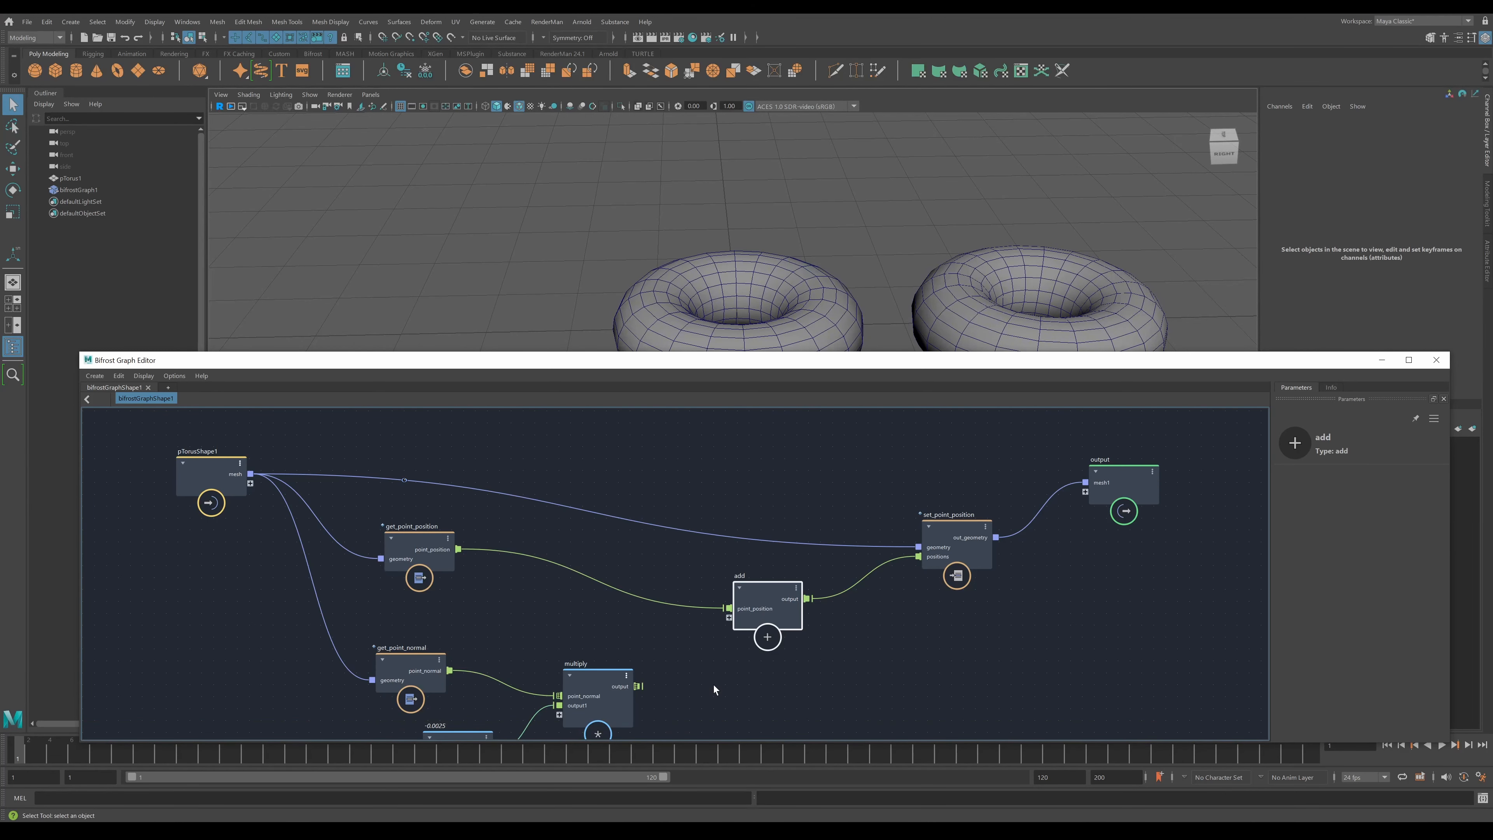
# - Move get_point_normal, its float value node and multiply aside to clear space below get_point_position
pyautogui.moveTo(713, 685); pyautogui.dragTo(731, 620, button='middle')
pyautogui.moveTo(616, 621); pyautogui.dragTo(622, 618)
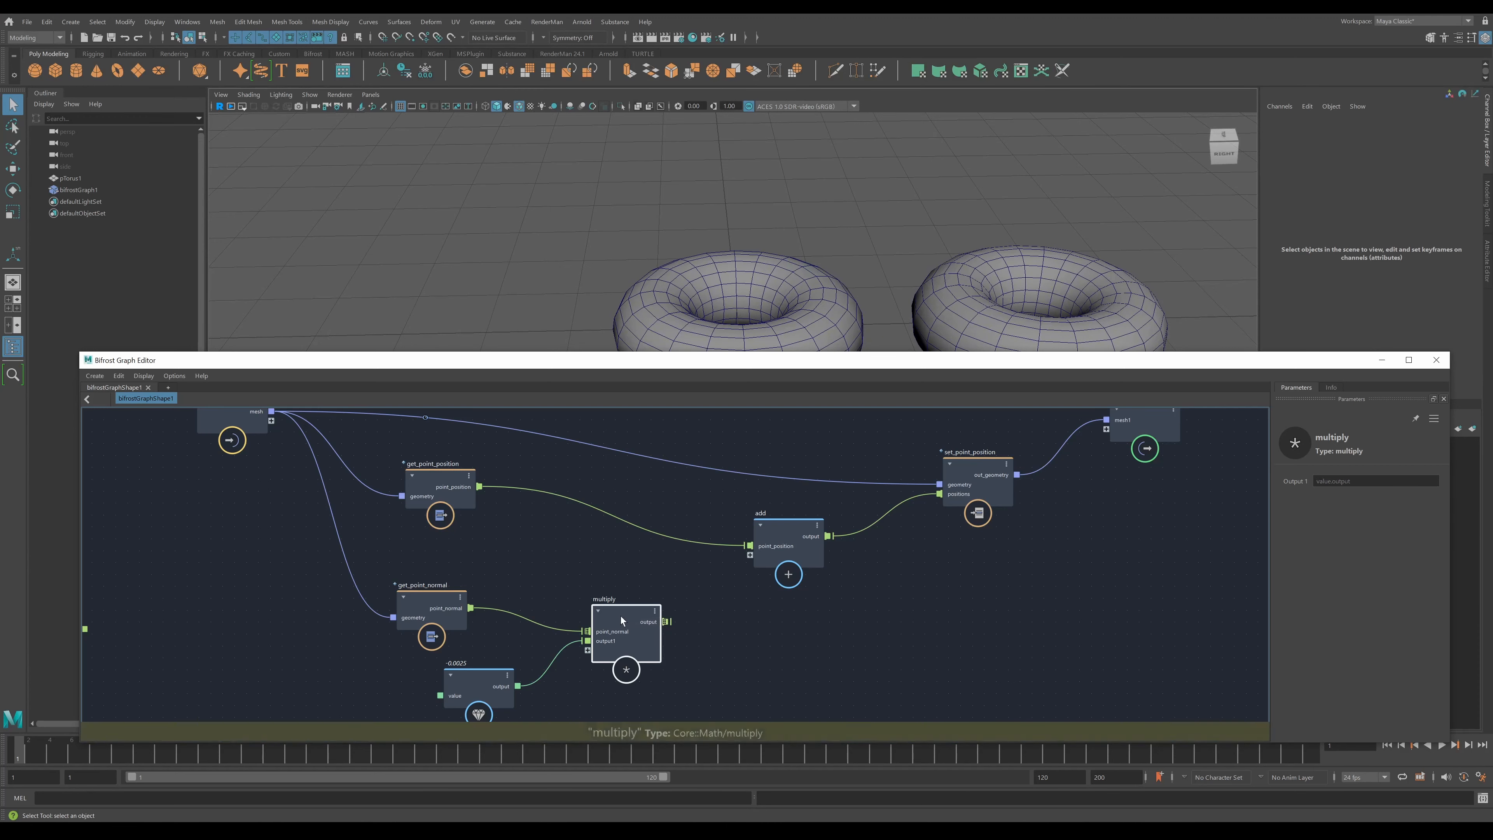
pyautogui.moveTo(425, 617); pyautogui.dragTo(336, 589)
pyautogui.moveTo(483, 679); pyautogui.dragTo(313, 678)
pyautogui.moveTo(641, 636); pyautogui.dragTo(491, 616)
# - Add a second multiply node, feed it point_position, and connect its output to add's second input
pyautogui.click(682, 635)
pyautogui.press('Tab')
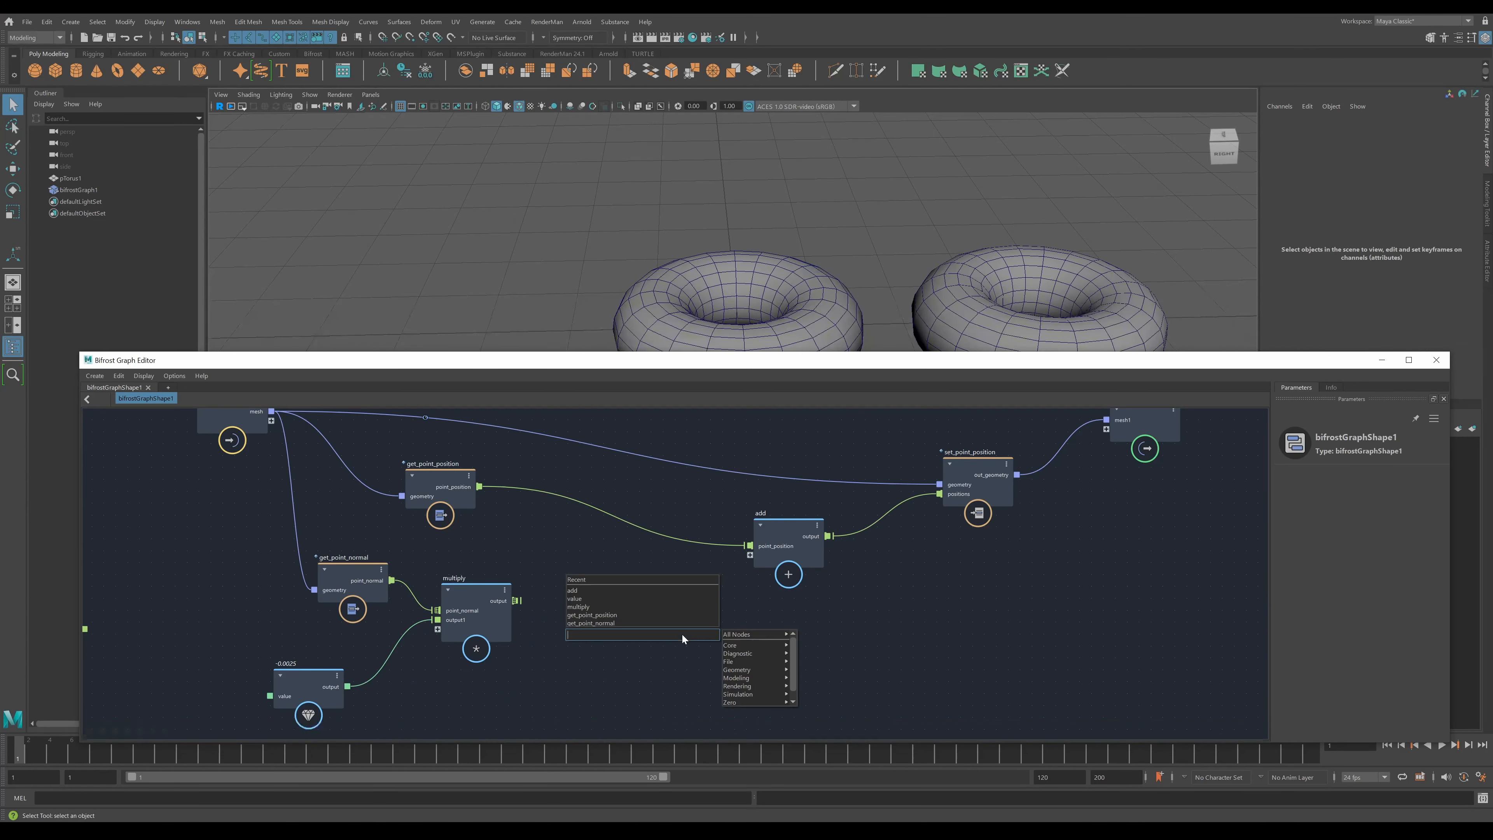
pyautogui.click(603, 599)
pyautogui.moveTo(614, 627); pyautogui.dragTo(782, 555)
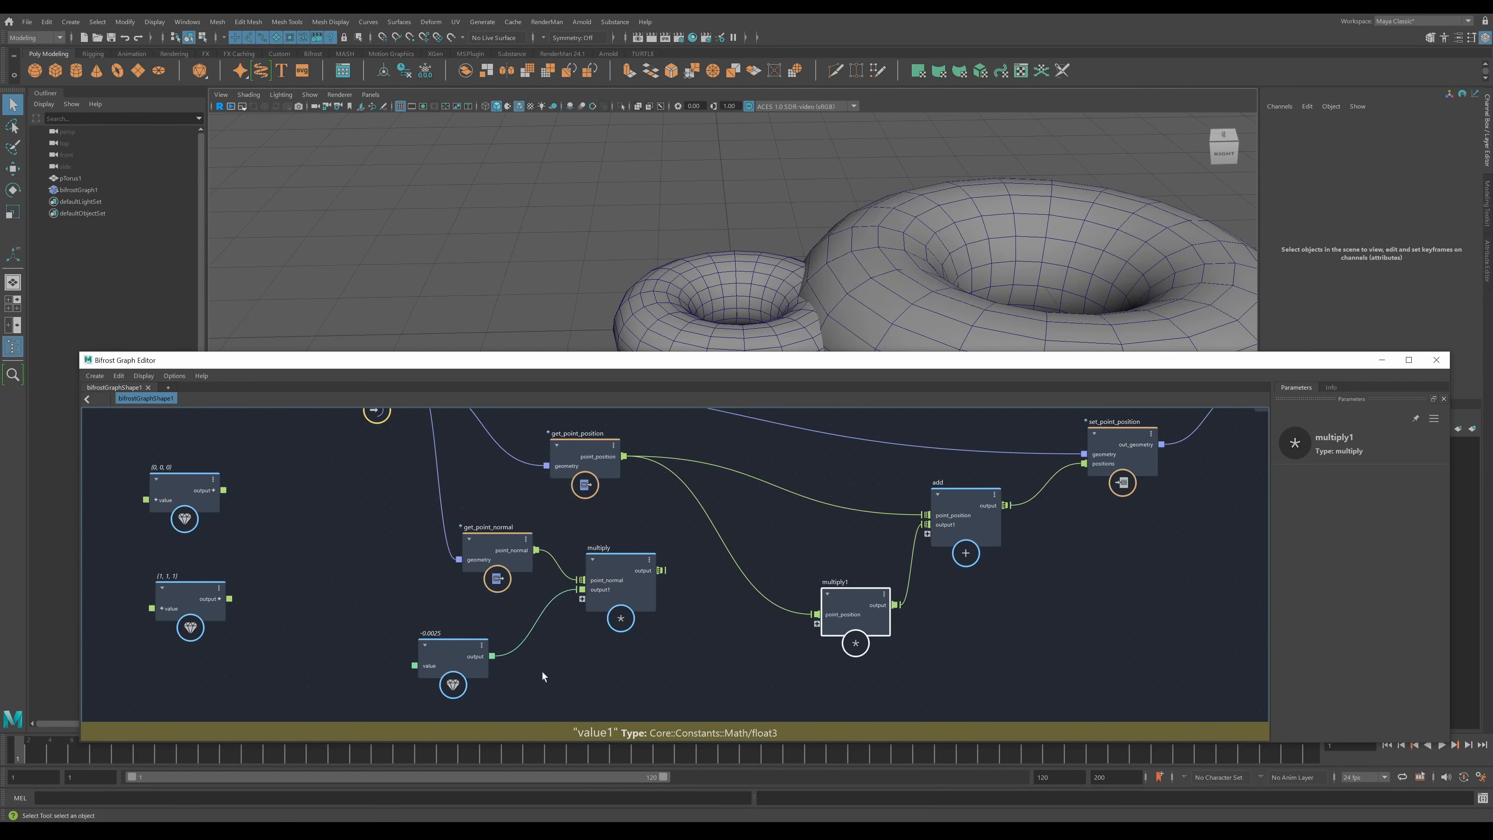
# - Add a new float value node, connect it to multiply1's second input, and place it beside multiply1
pyautogui.click(709, 656)
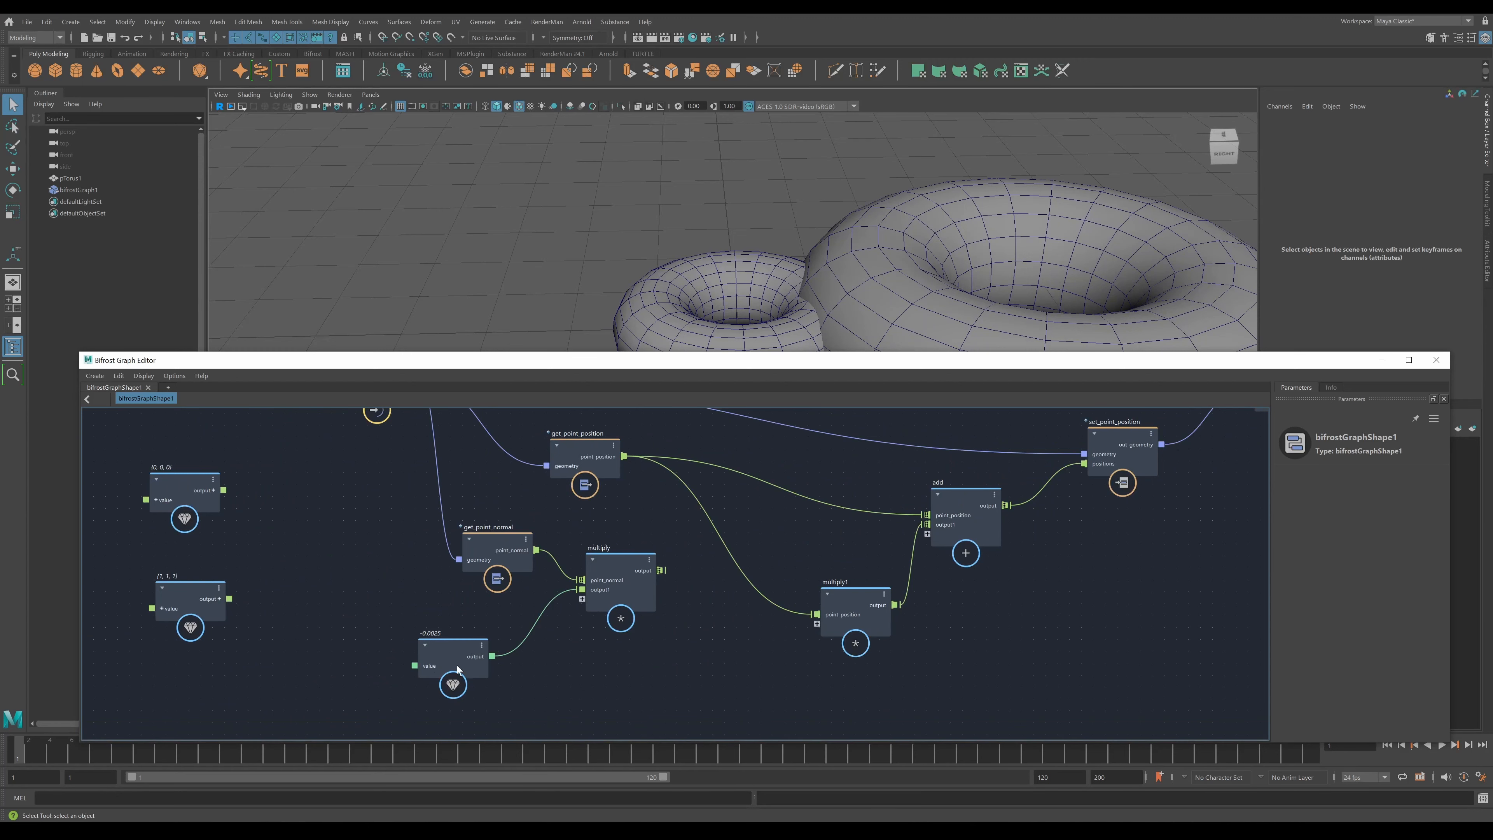
pyautogui.press('Tab')
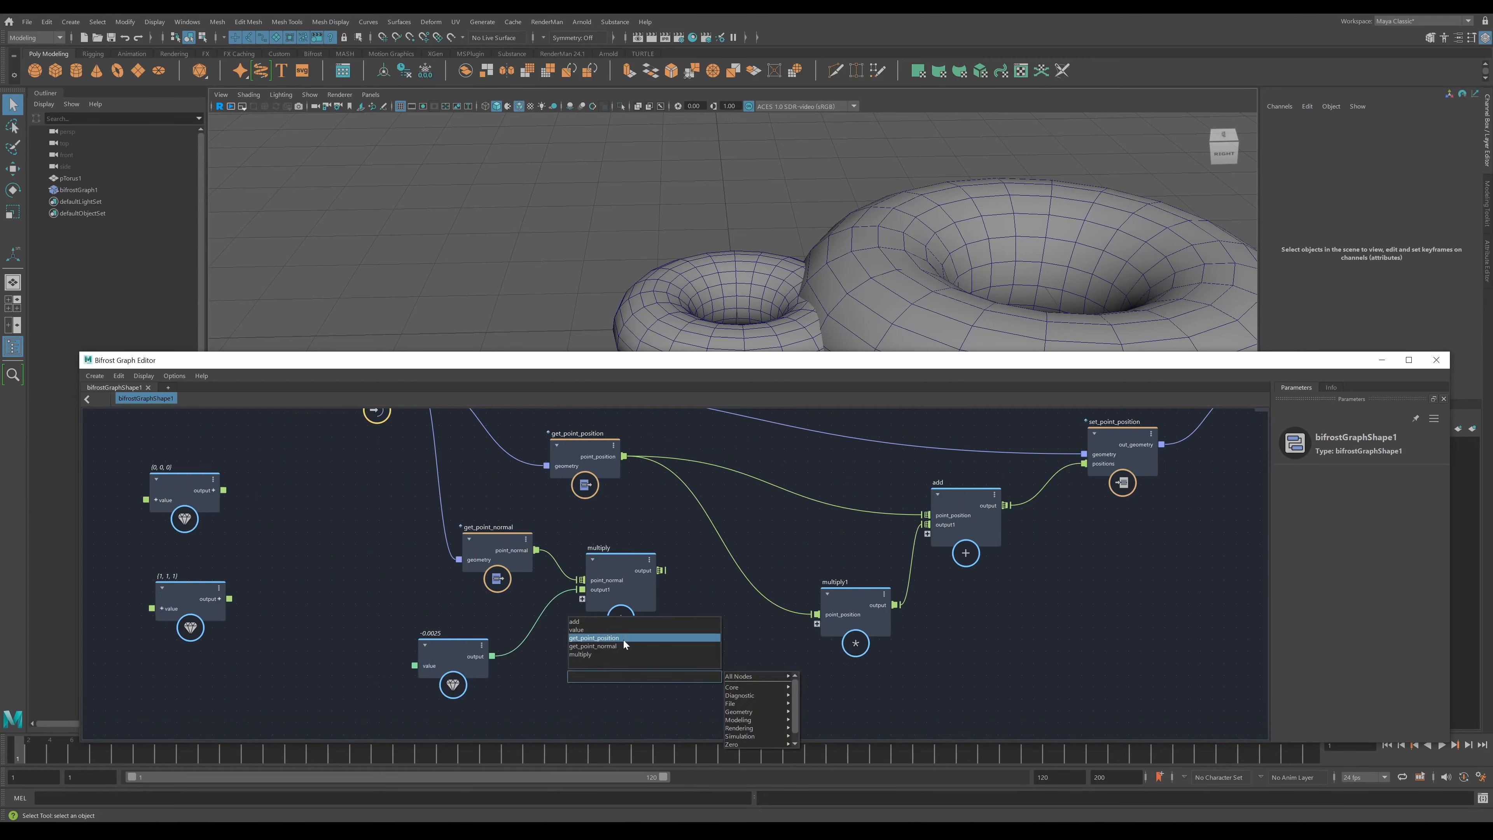
pyautogui.click(623, 631)
pyautogui.moveTo(723, 698); pyautogui.dragTo(820, 623)
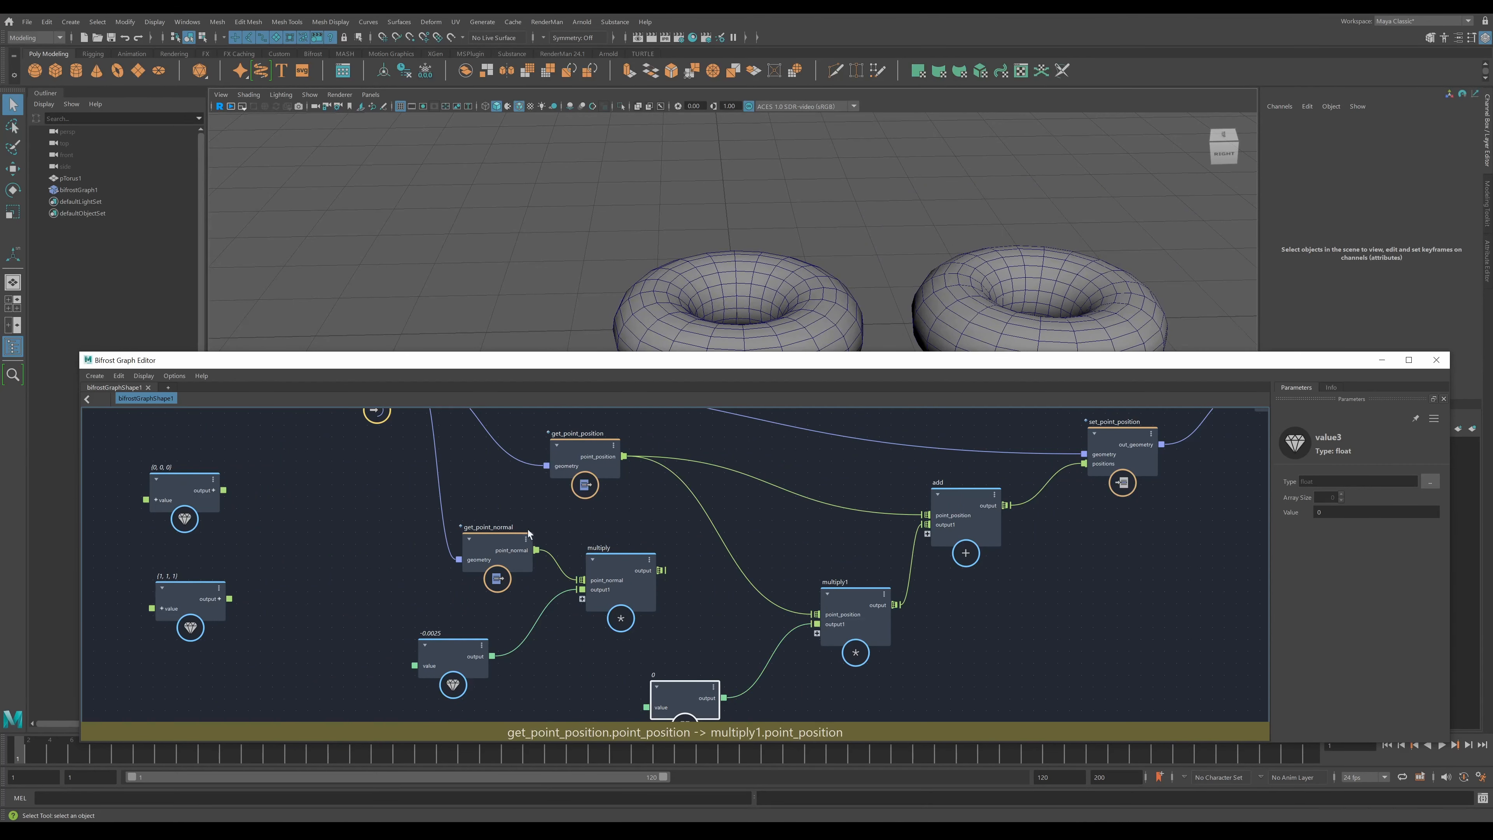
pyautogui.moveTo(744, 527); pyautogui.dragTo(594, 589, button='middle')
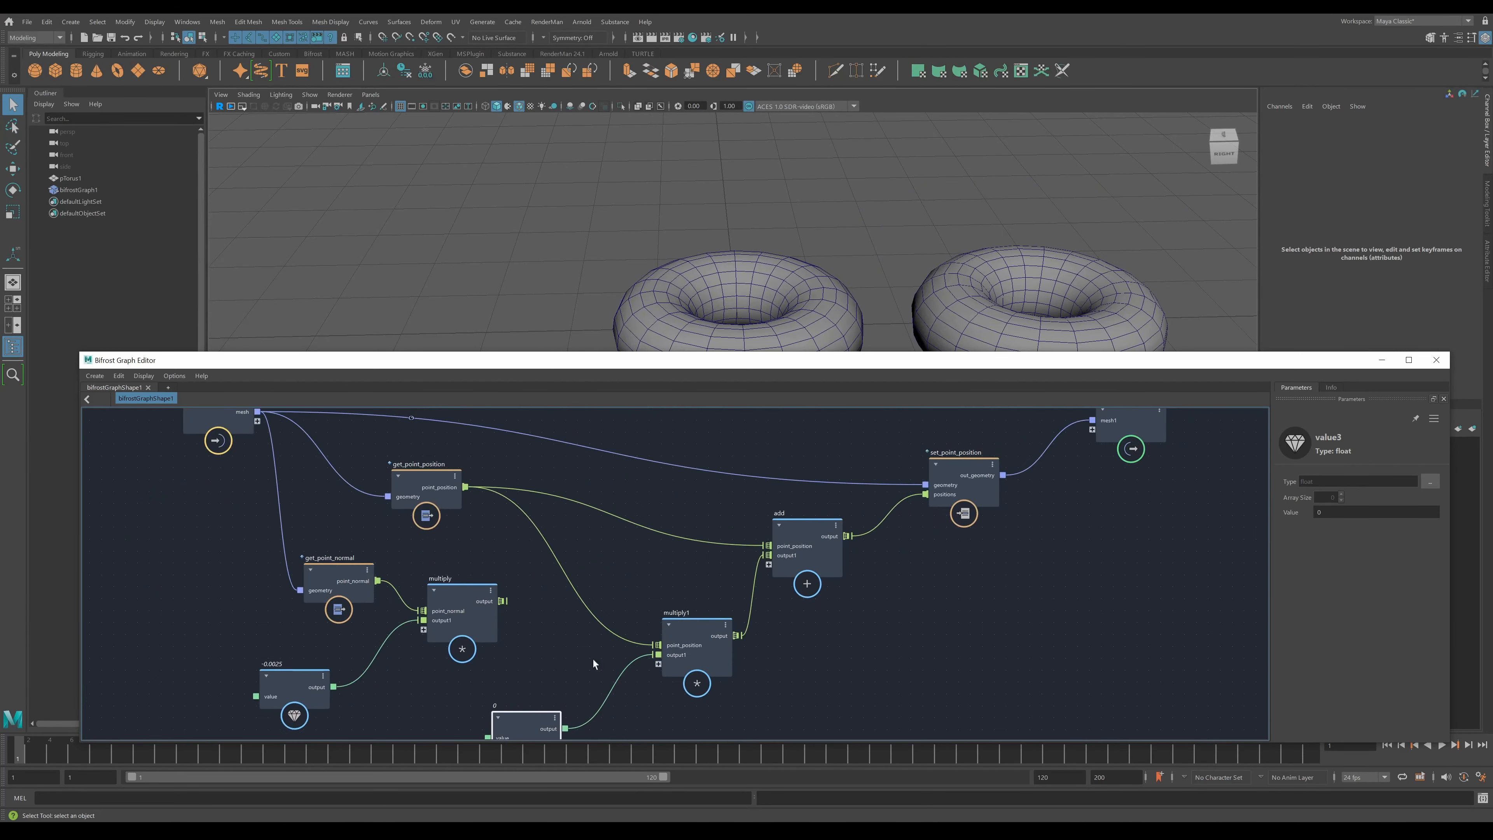
pyautogui.moveTo(542, 713); pyautogui.dragTo(576, 670)
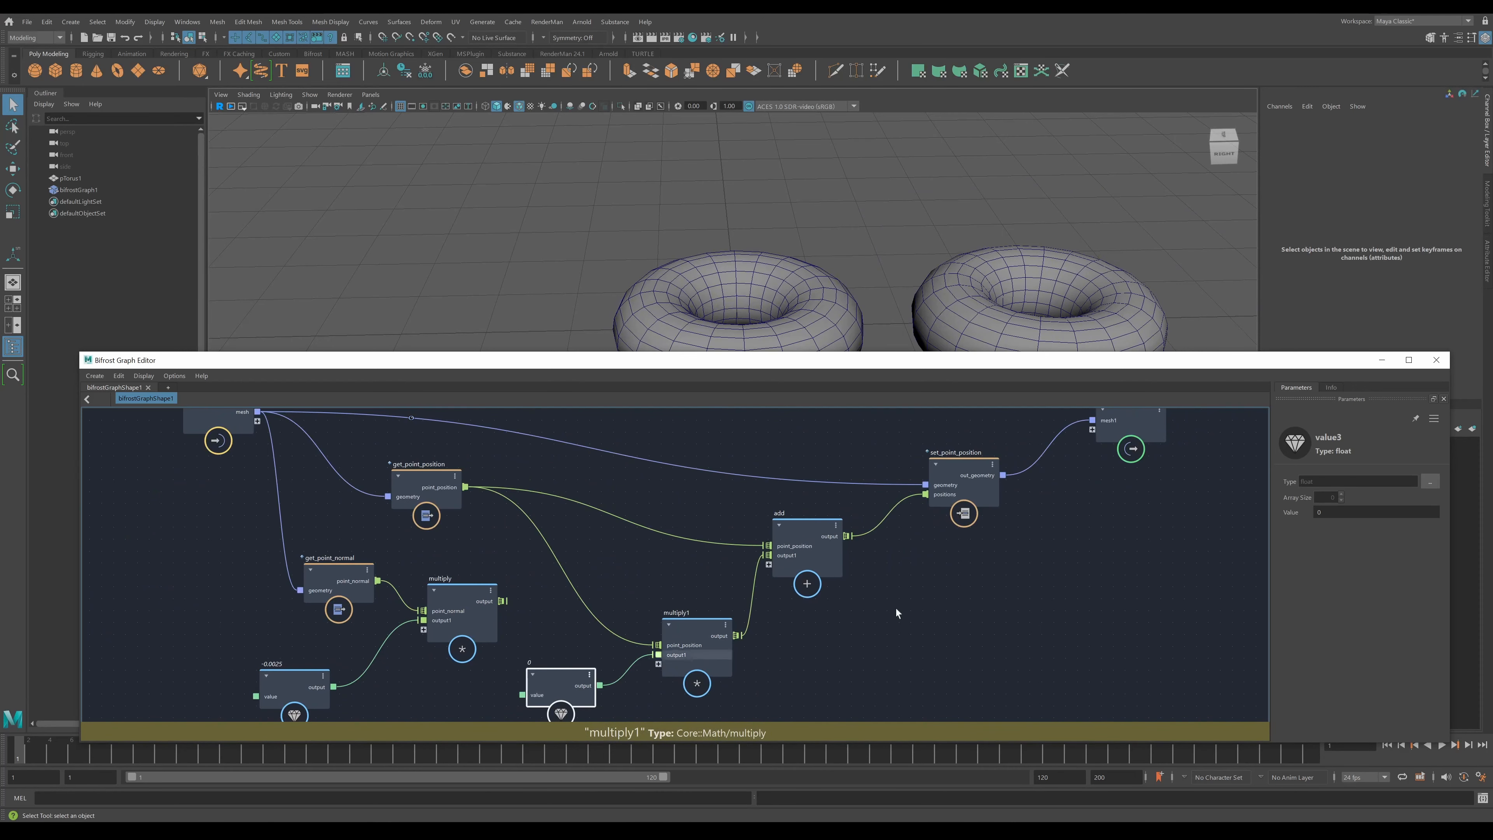
# - Lower the graph editor window to uncover both tori, and set the float value feeding multiply1 to 0.5186
pyautogui.scroll(-2, 905, 273)
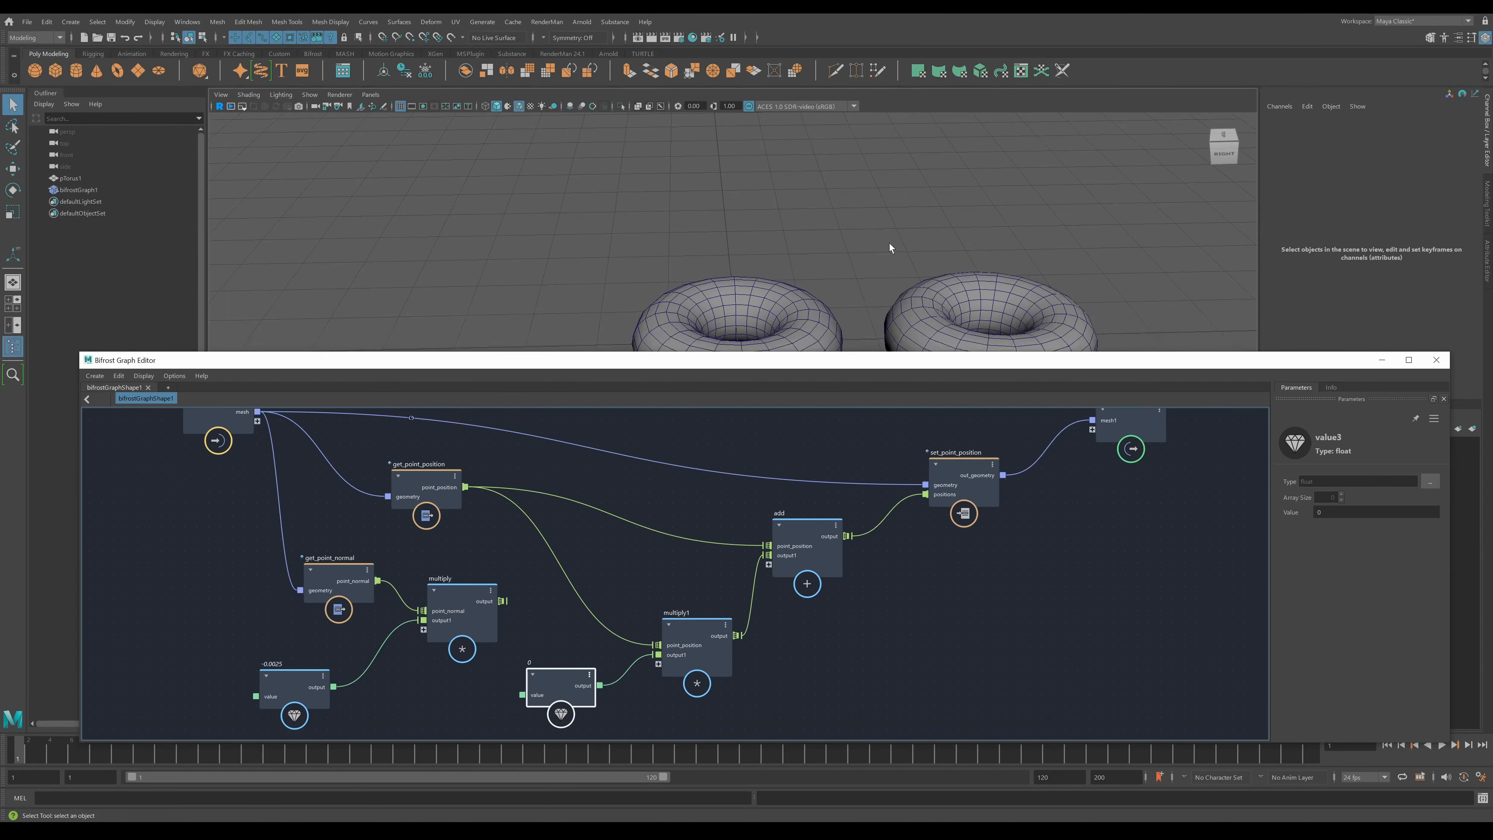
pyautogui.moveTo(864, 368); pyautogui.dragTo(851, 425)
pyautogui.scroll(3, 867, 326)
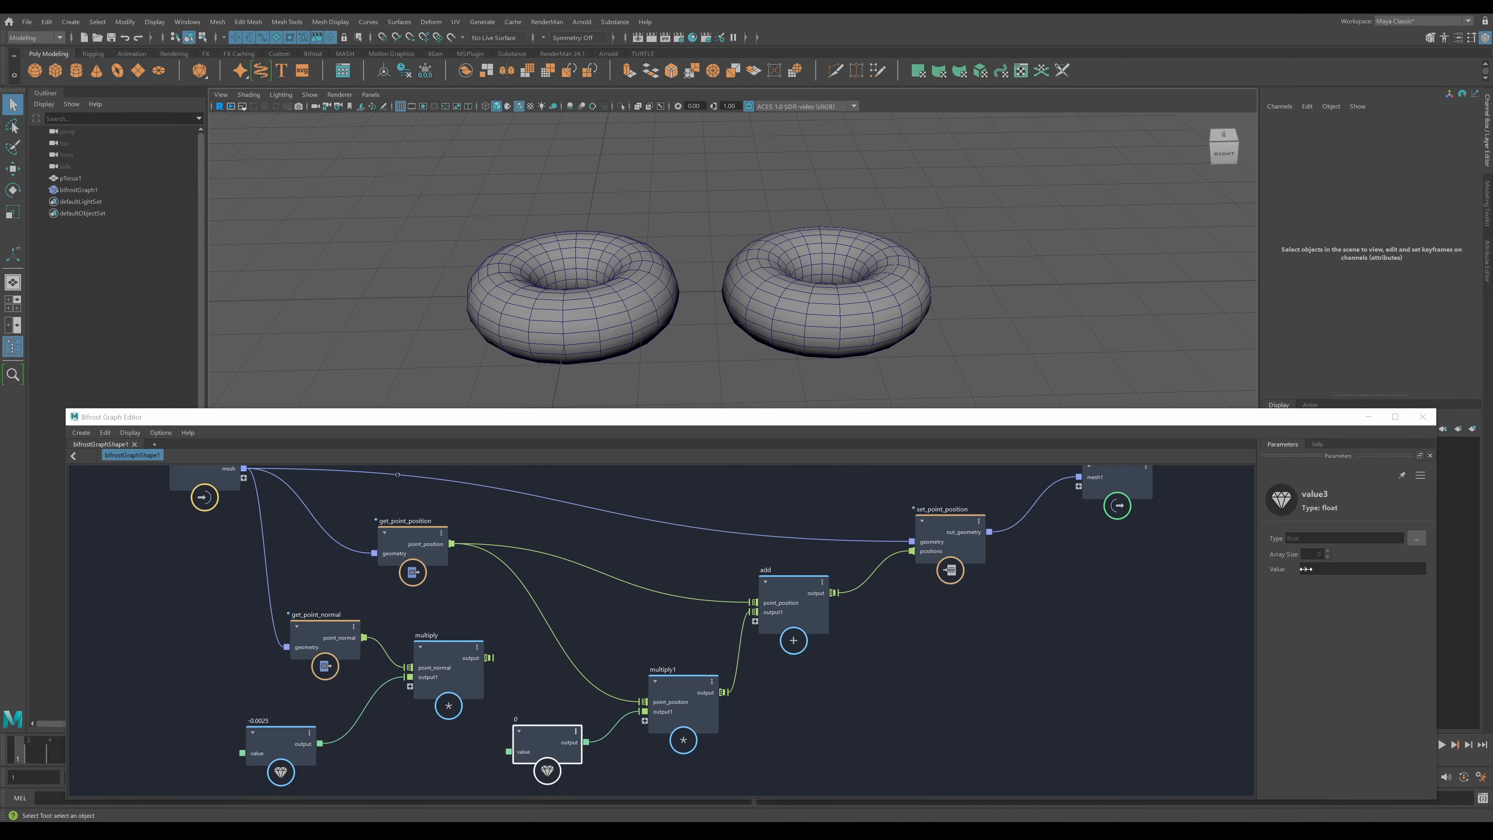
pyautogui.moveTo(1306, 569); pyautogui.dragTo(1463, 571)
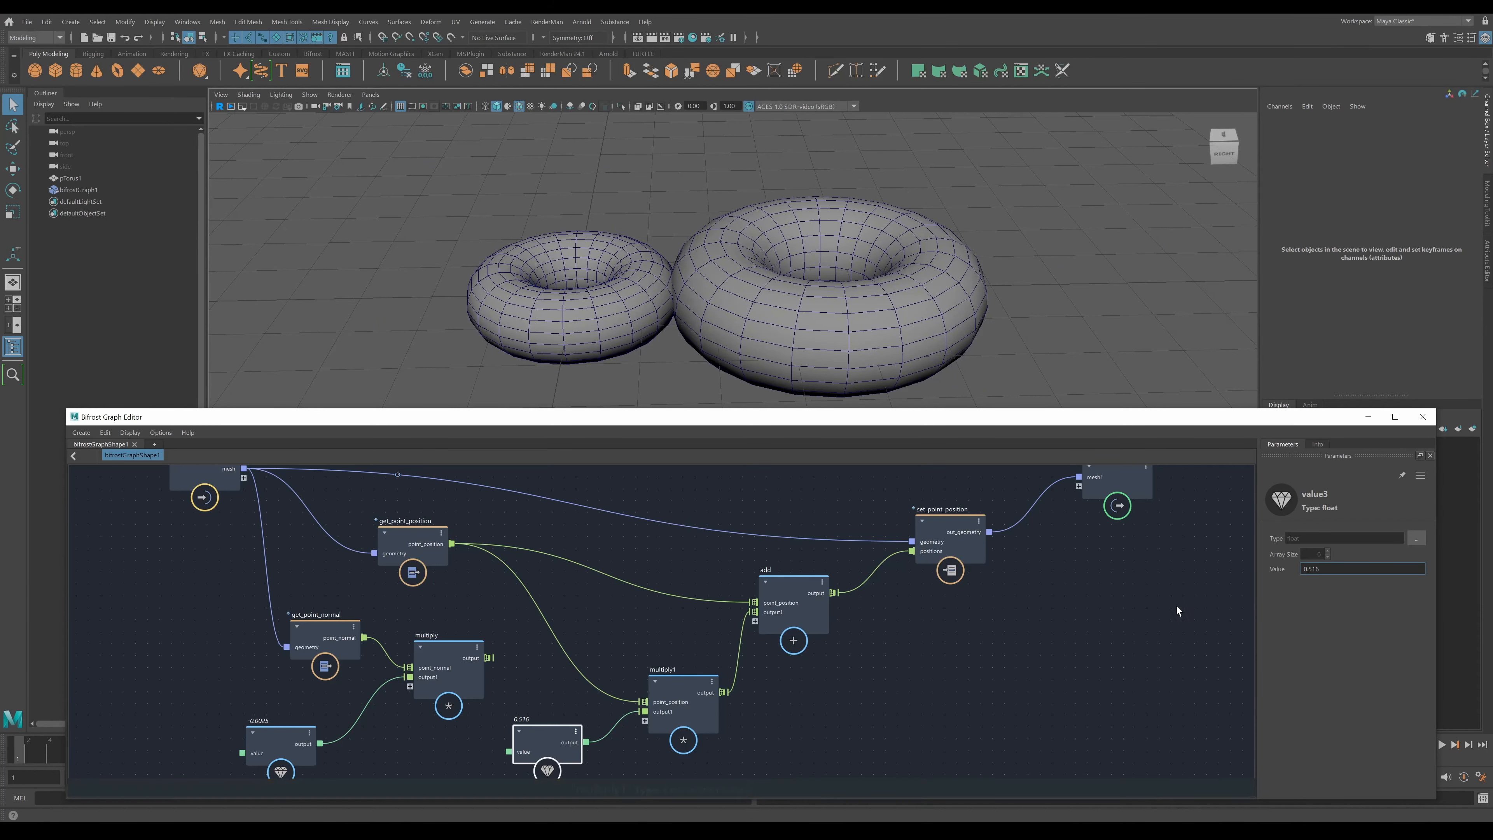
pyautogui.moveTo(1314, 570)
pyautogui.mouseDown()
pyautogui.moveTo(1458, 570)
pyautogui.moveTo(1312, 589)
pyautogui.mouseUp()
# - Reposition multiply1 and its float value node closer together, below get_point_position
pyautogui.moveTo(669, 719); pyautogui.dragTo(645, 695)
pyautogui.moveTo(524, 737); pyautogui.dragTo(531, 733)
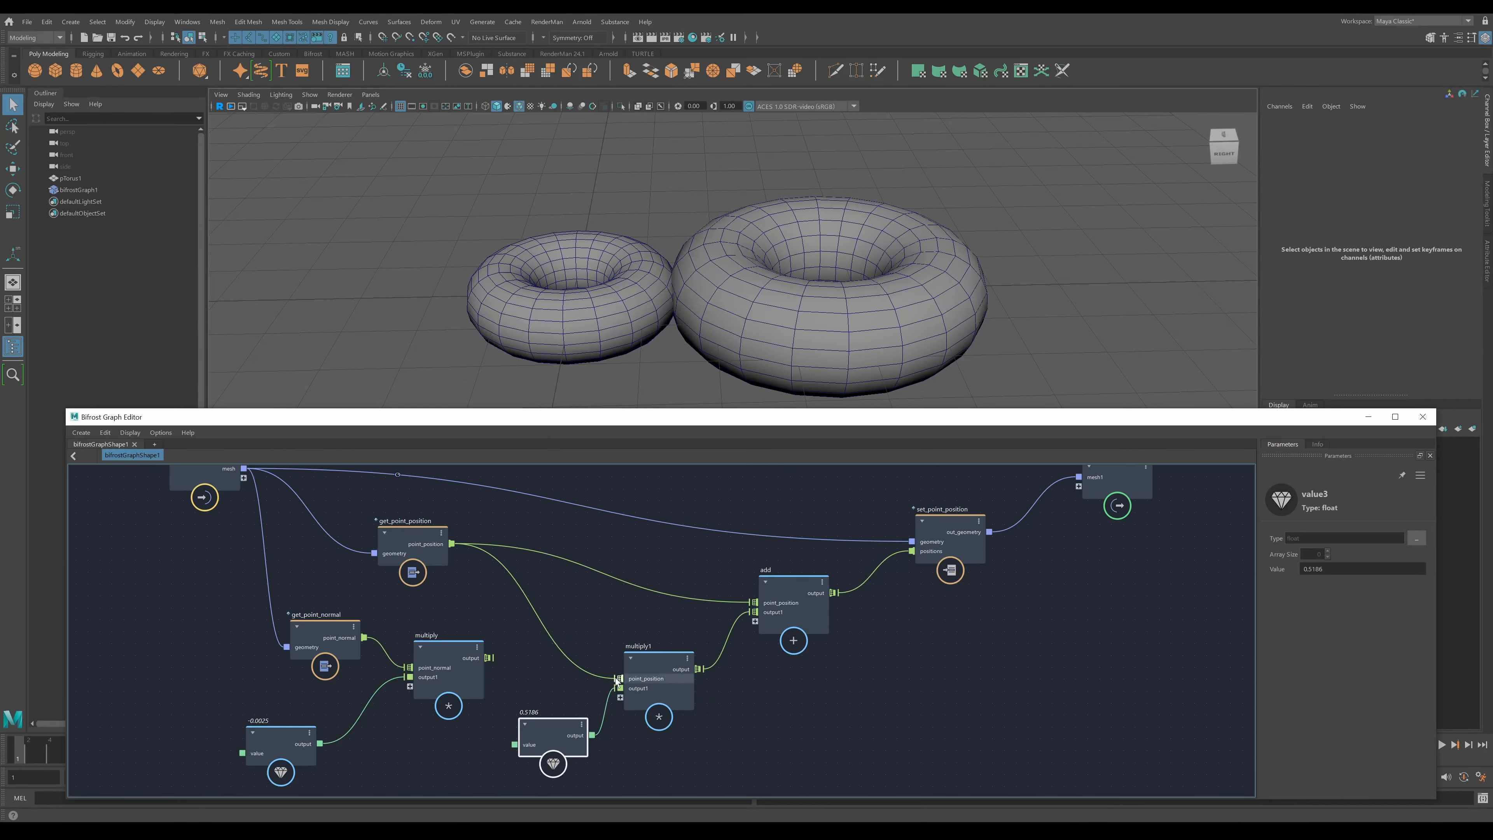
pyautogui.moveTo(651, 668)
pyautogui.mouseDown()
pyautogui.moveTo(649, 690)
pyautogui.moveTo(642, 674)
pyautogui.mouseUp()
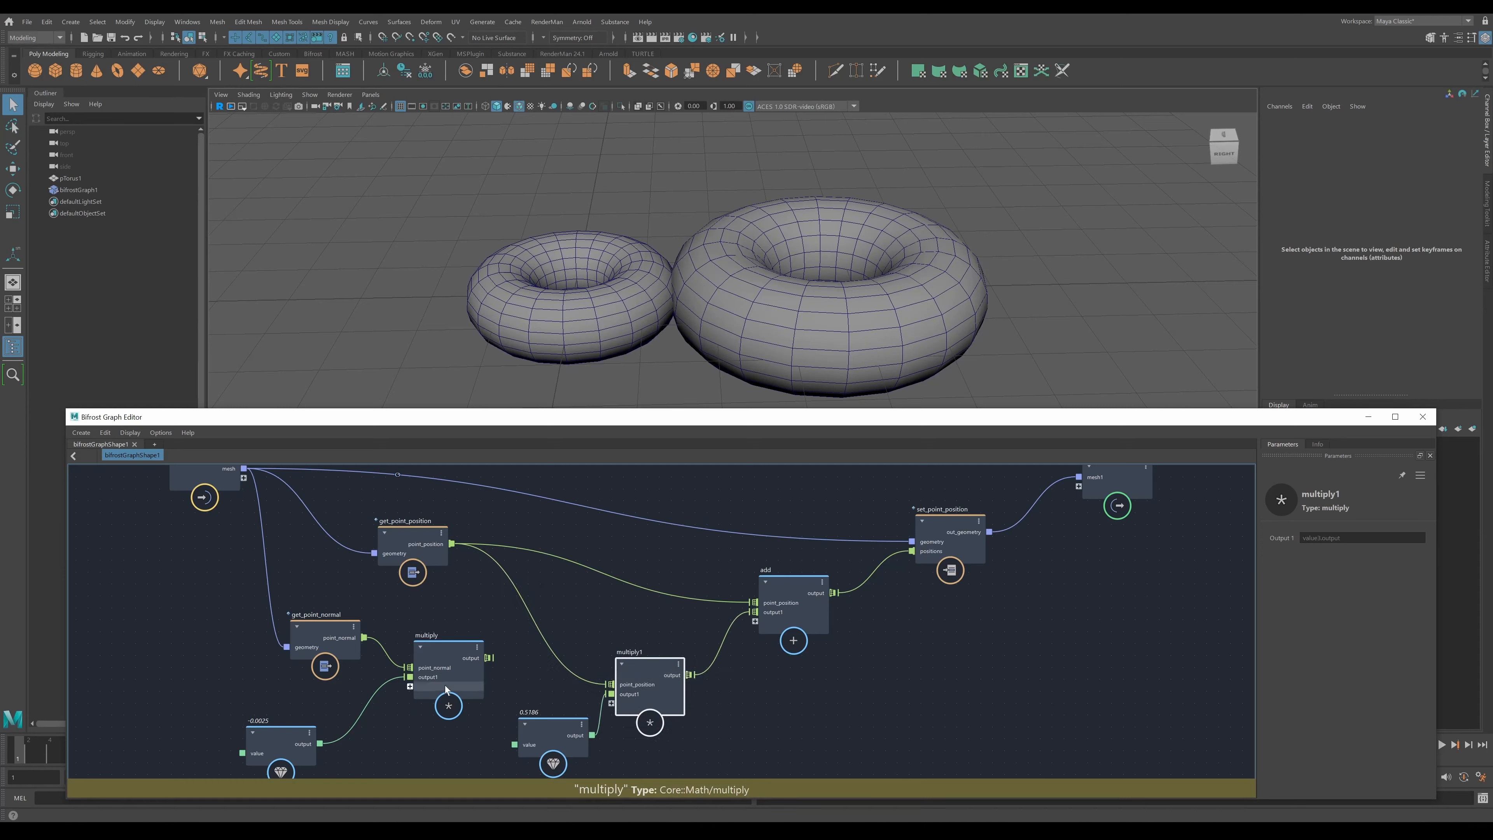
pyautogui.moveTo(639, 673); pyautogui.dragTo(653, 679)
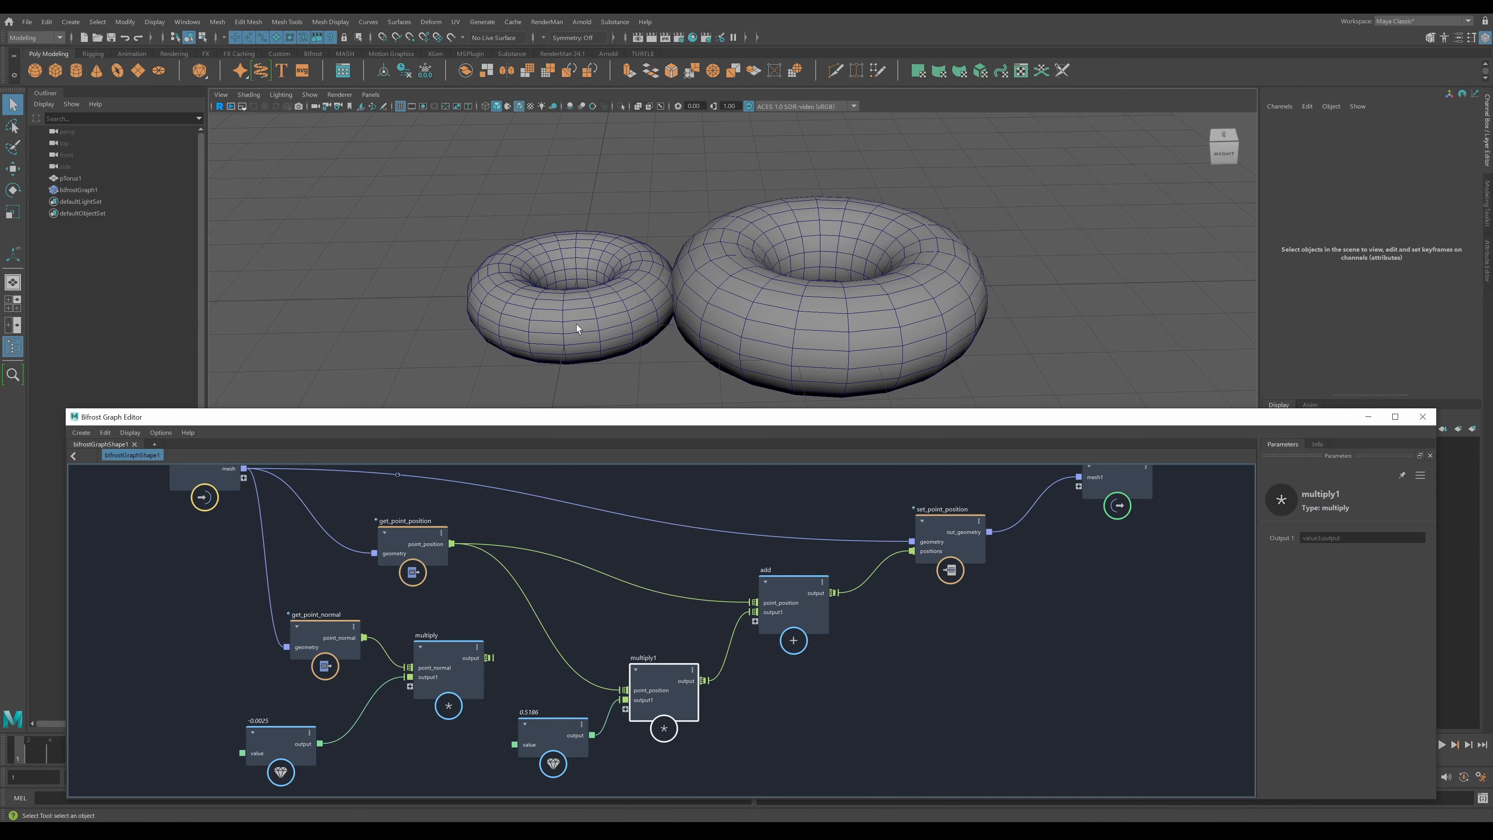
# - Inspect the geometry properties at the watchpoint on the pTorusShape1 to set_point_position connection, and close its data table
pyautogui.click(397, 474)
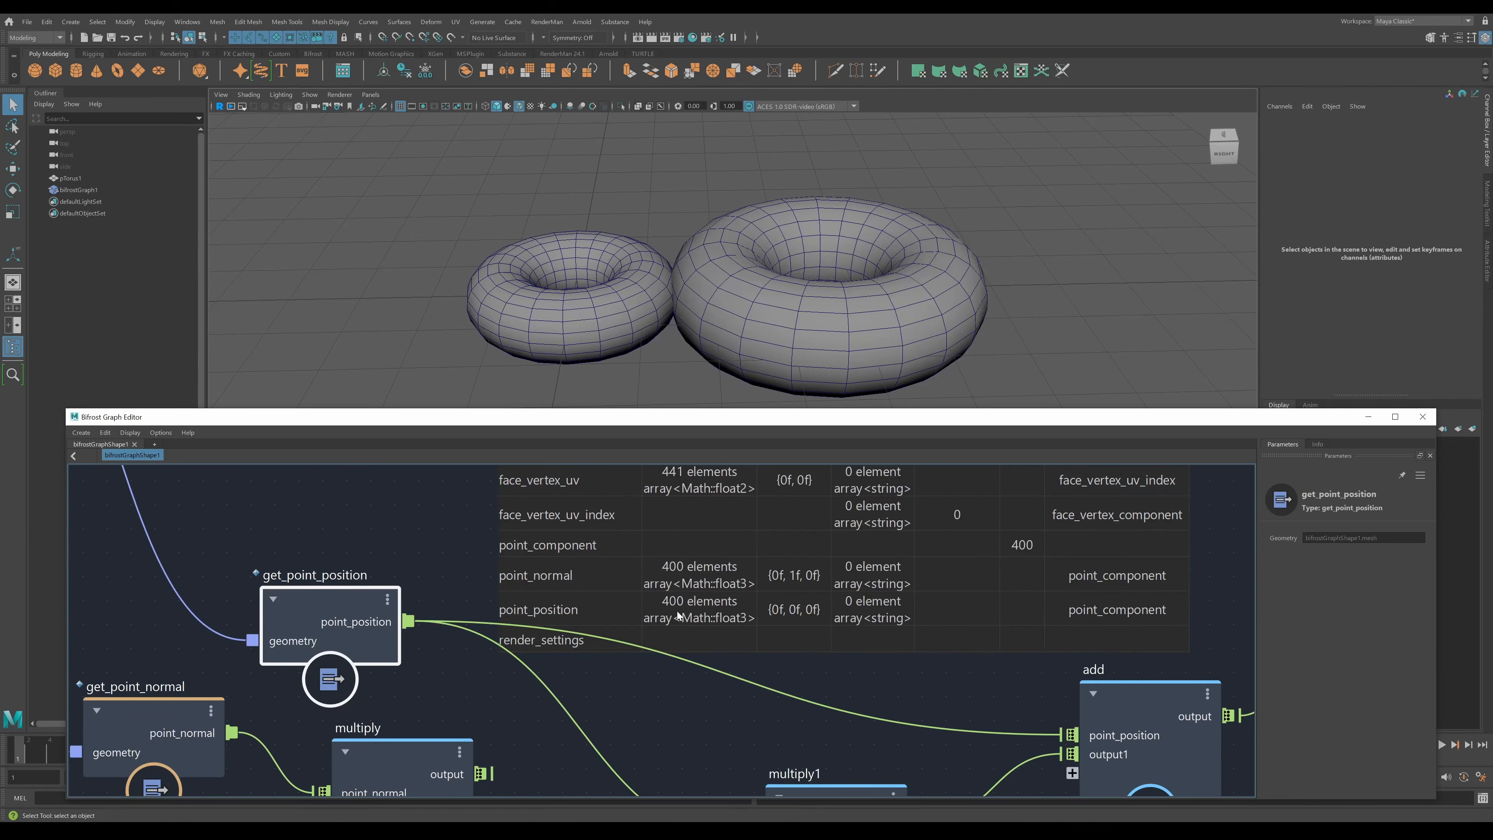
pyautogui.scroll(-5, 701, 615)
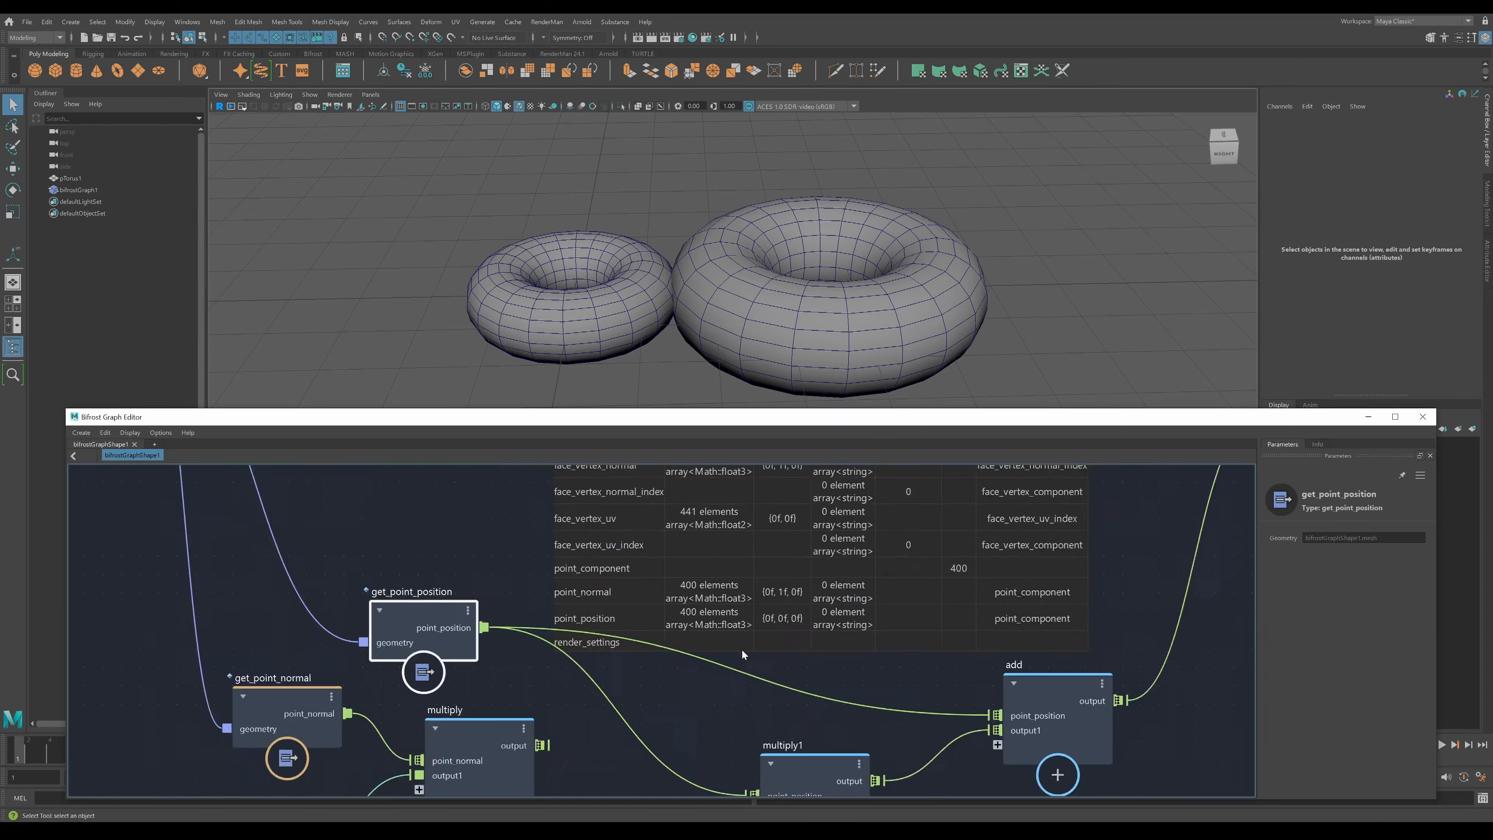
pyautogui.scroll(-2, 630, 503)
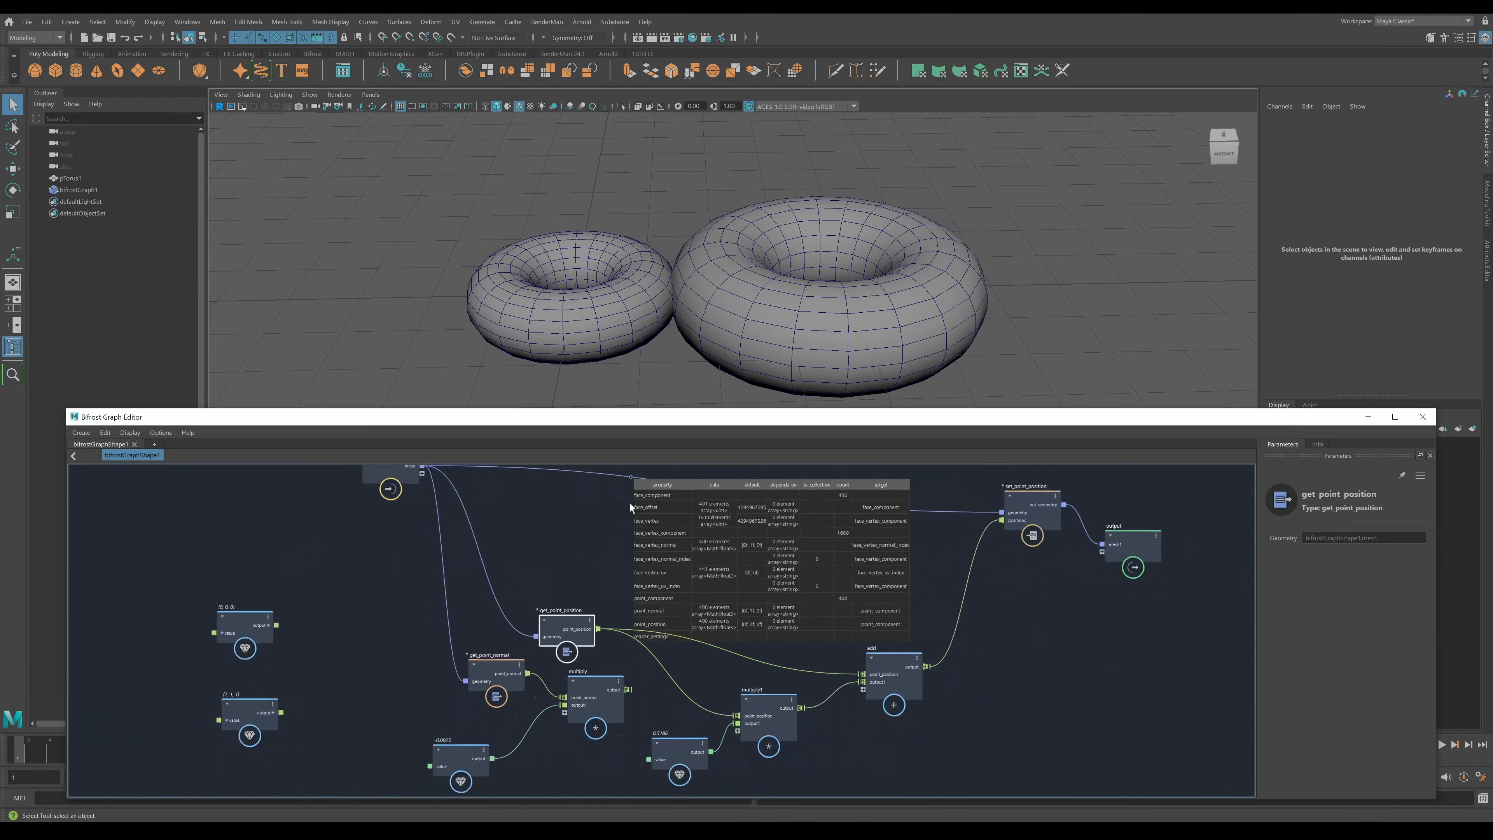
pyautogui.rightClick(632, 479)
pyautogui.click(652, 487)
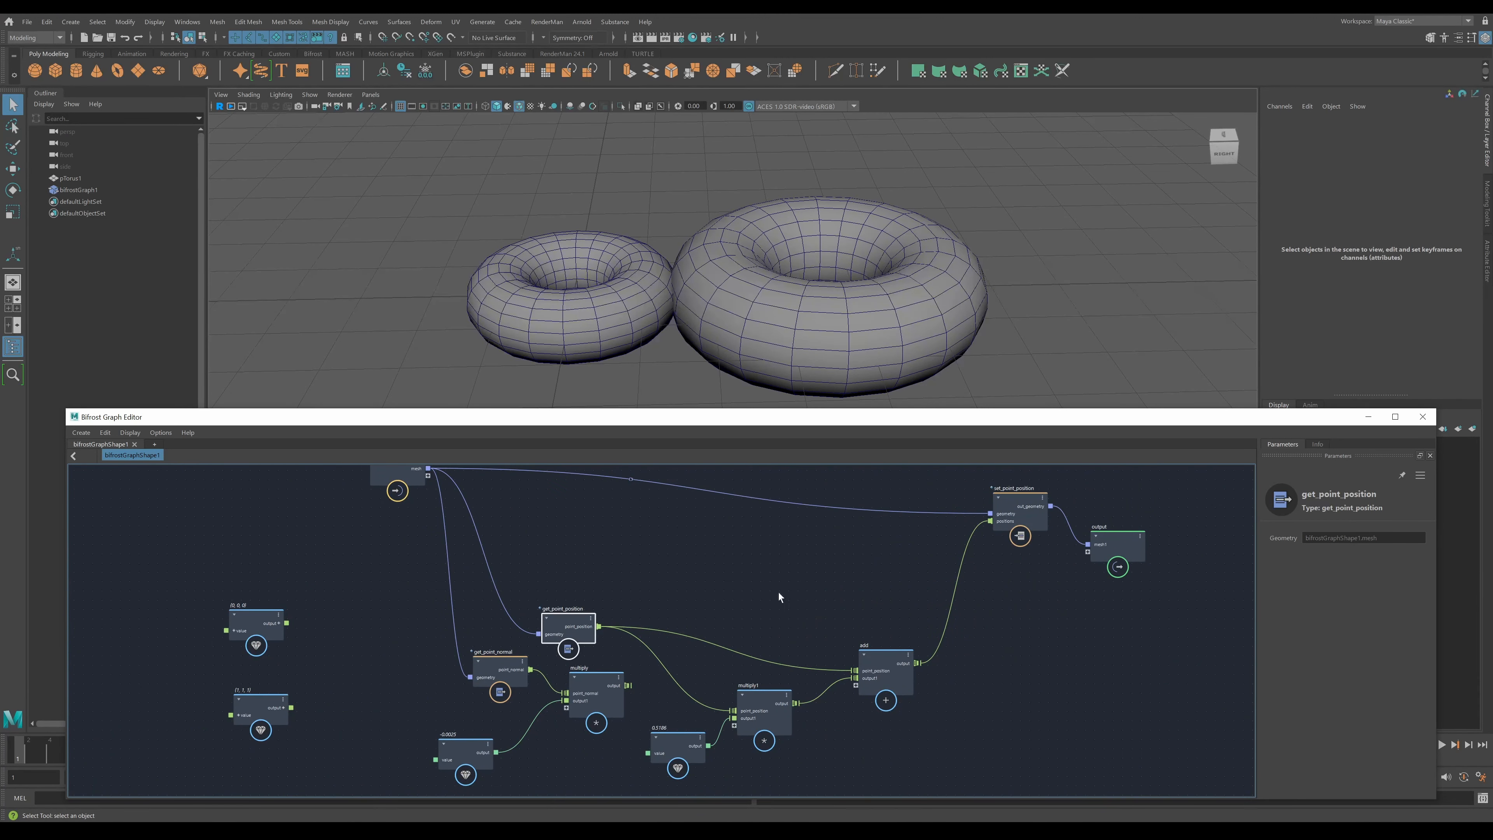
pyautogui.scroll(3, 770, 612)
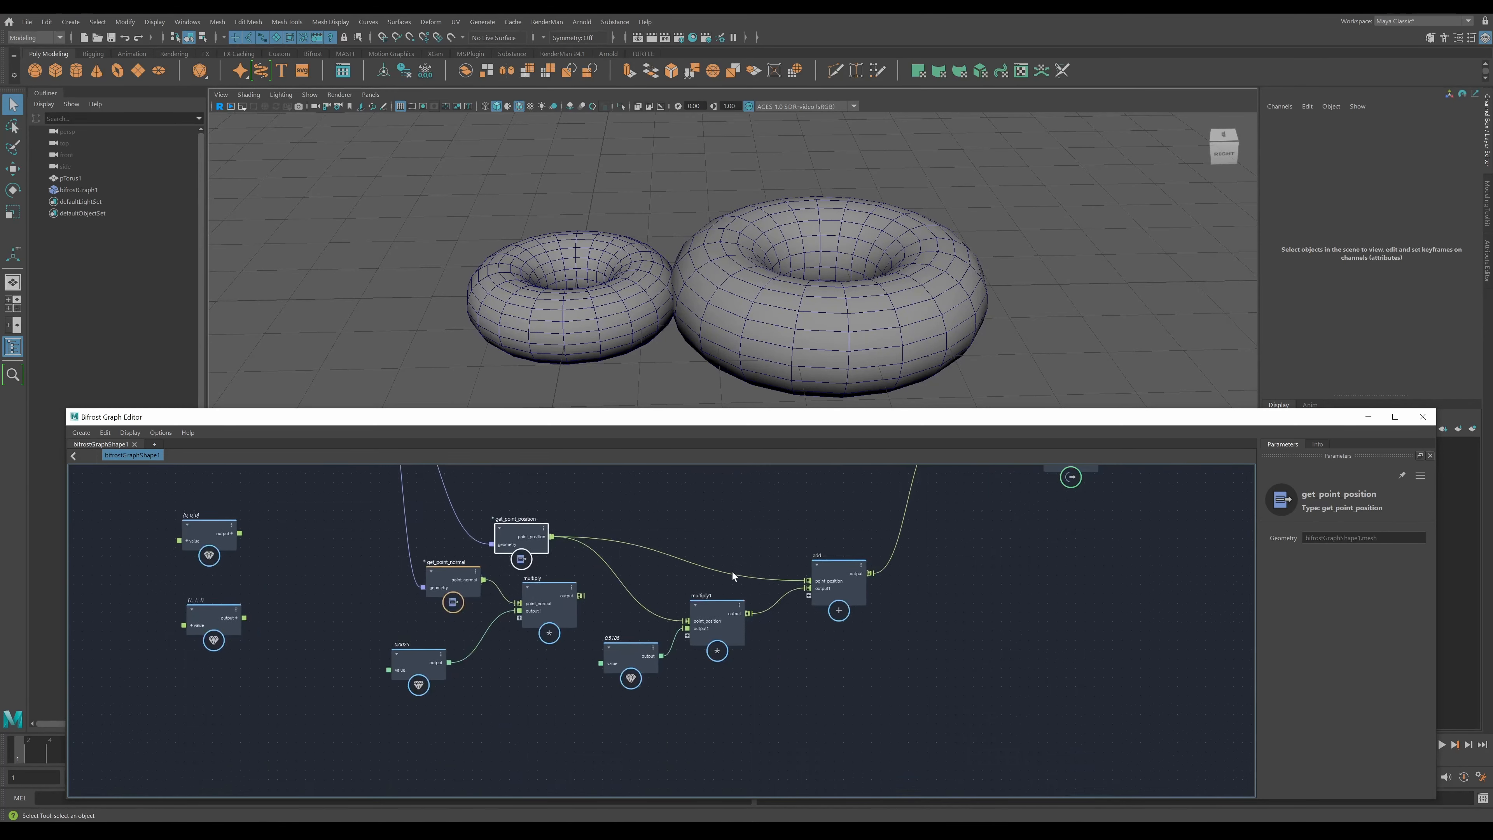
pyautogui.scroll(2, 733, 574)
pyautogui.scroll(-1, 723, 591)
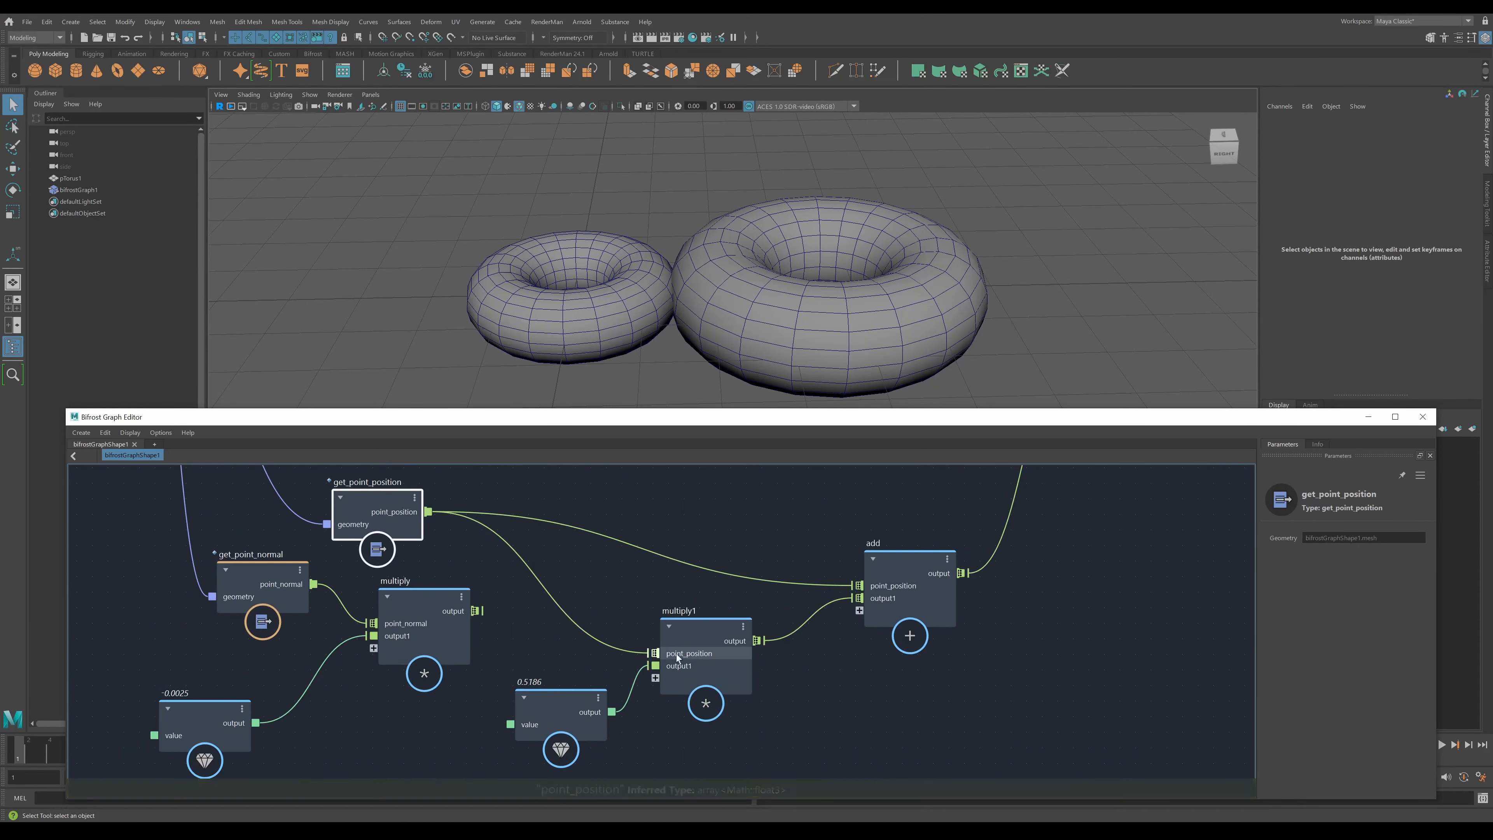
# - Spread out get_point_normal, multiply and its float value node, and set that value to 0.0795
pyautogui.moveTo(247, 579)
pyautogui.mouseDown()
pyautogui.moveTo(220, 578)
pyautogui.moveTo(223, 600)
pyautogui.moveTo(234, 594)
pyautogui.mouseUp()
pyautogui.moveTo(407, 607); pyautogui.dragTo(377, 635)
pyautogui.moveTo(537, 578); pyautogui.dragTo(605, 558, button='middle')
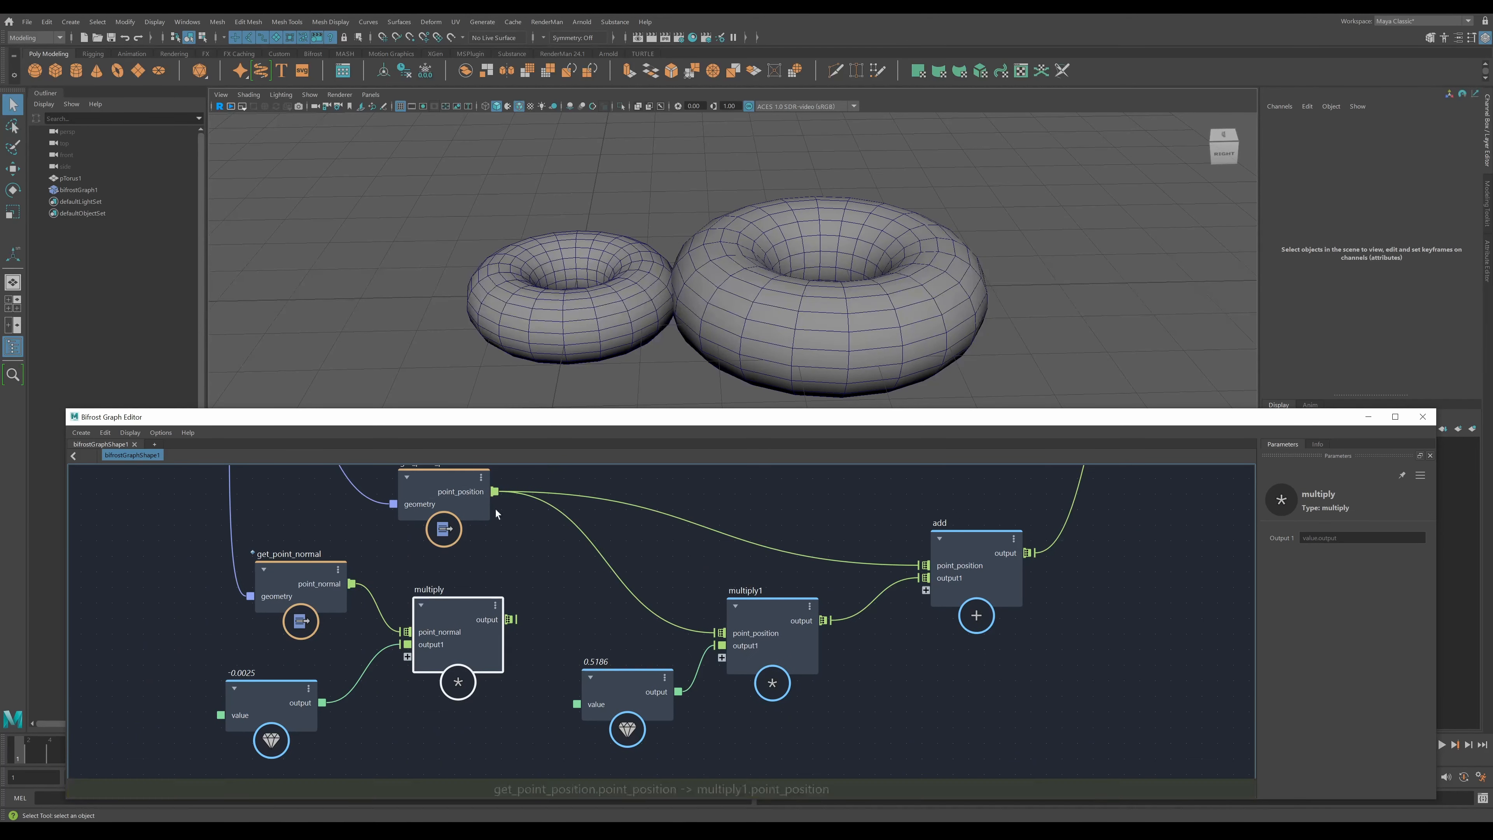
pyautogui.moveTo(323, 584); pyautogui.dragTo(294, 570)
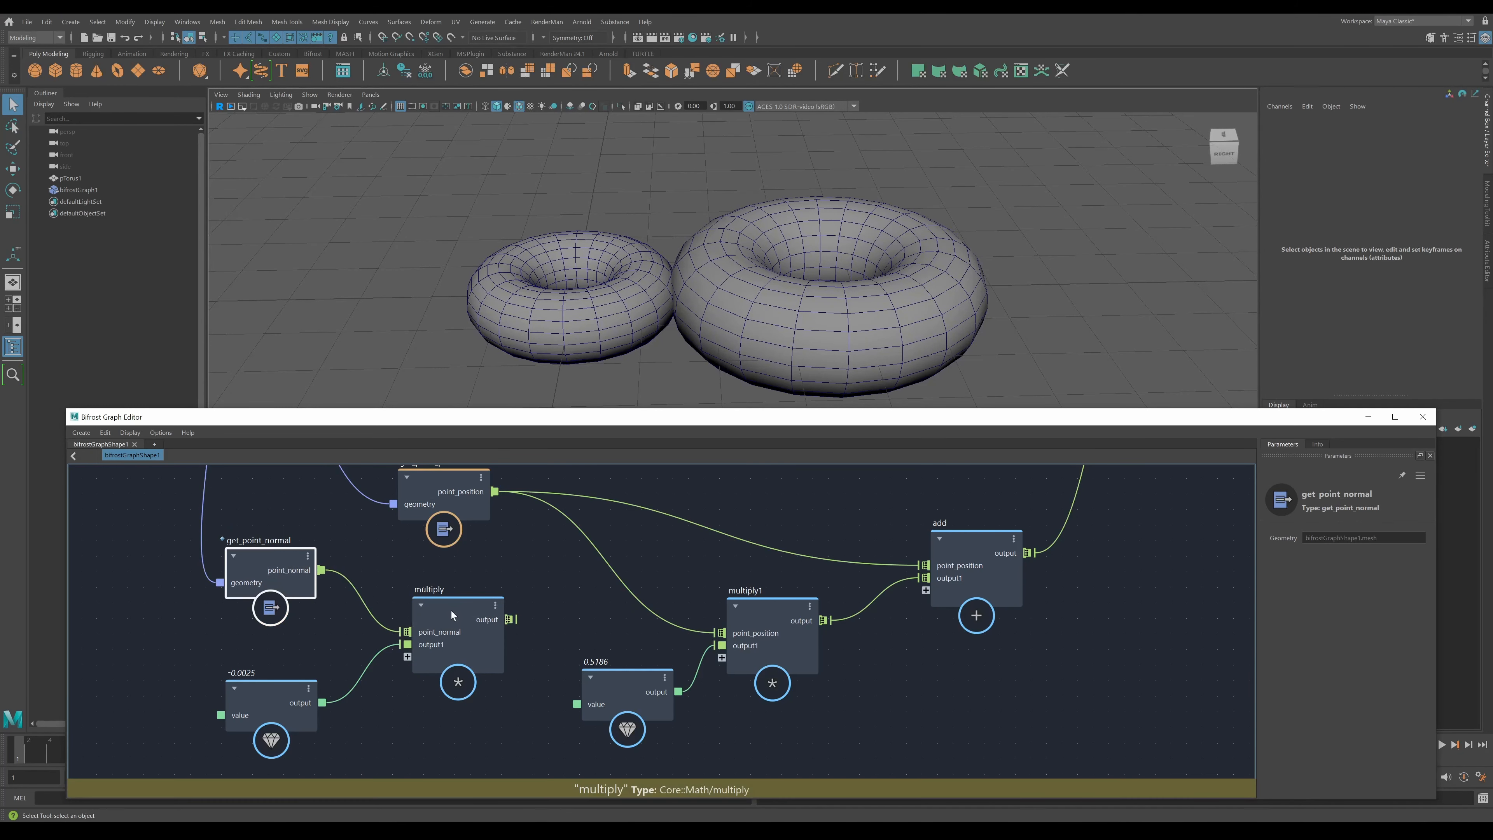
pyautogui.moveTo(452, 610); pyautogui.dragTo(471, 604)
pyautogui.moveTo(276, 696); pyautogui.dragTo(282, 694)
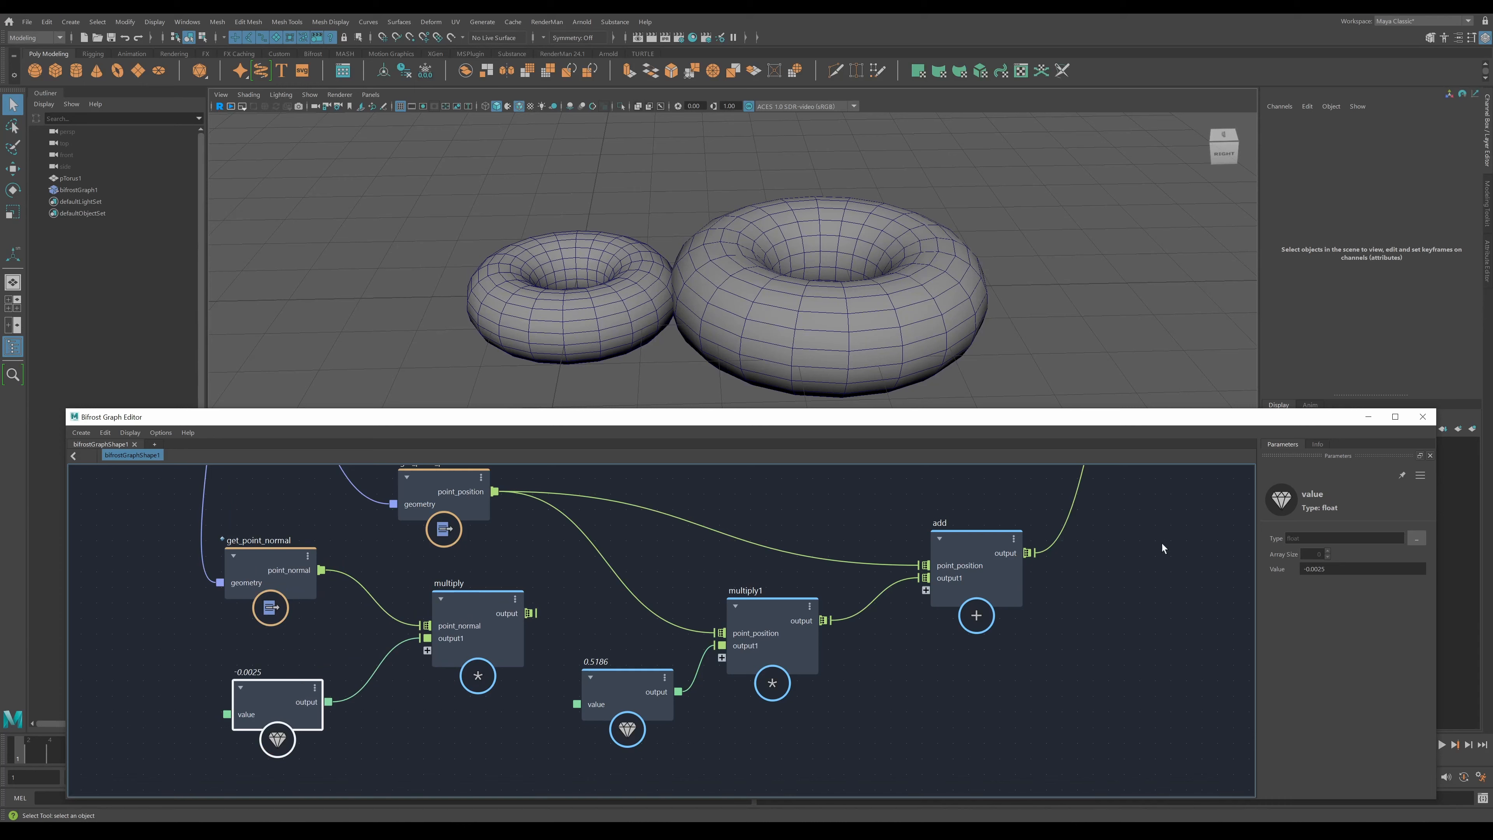
pyautogui.moveTo(1335, 573); pyautogui.dragTo(1400, 572)
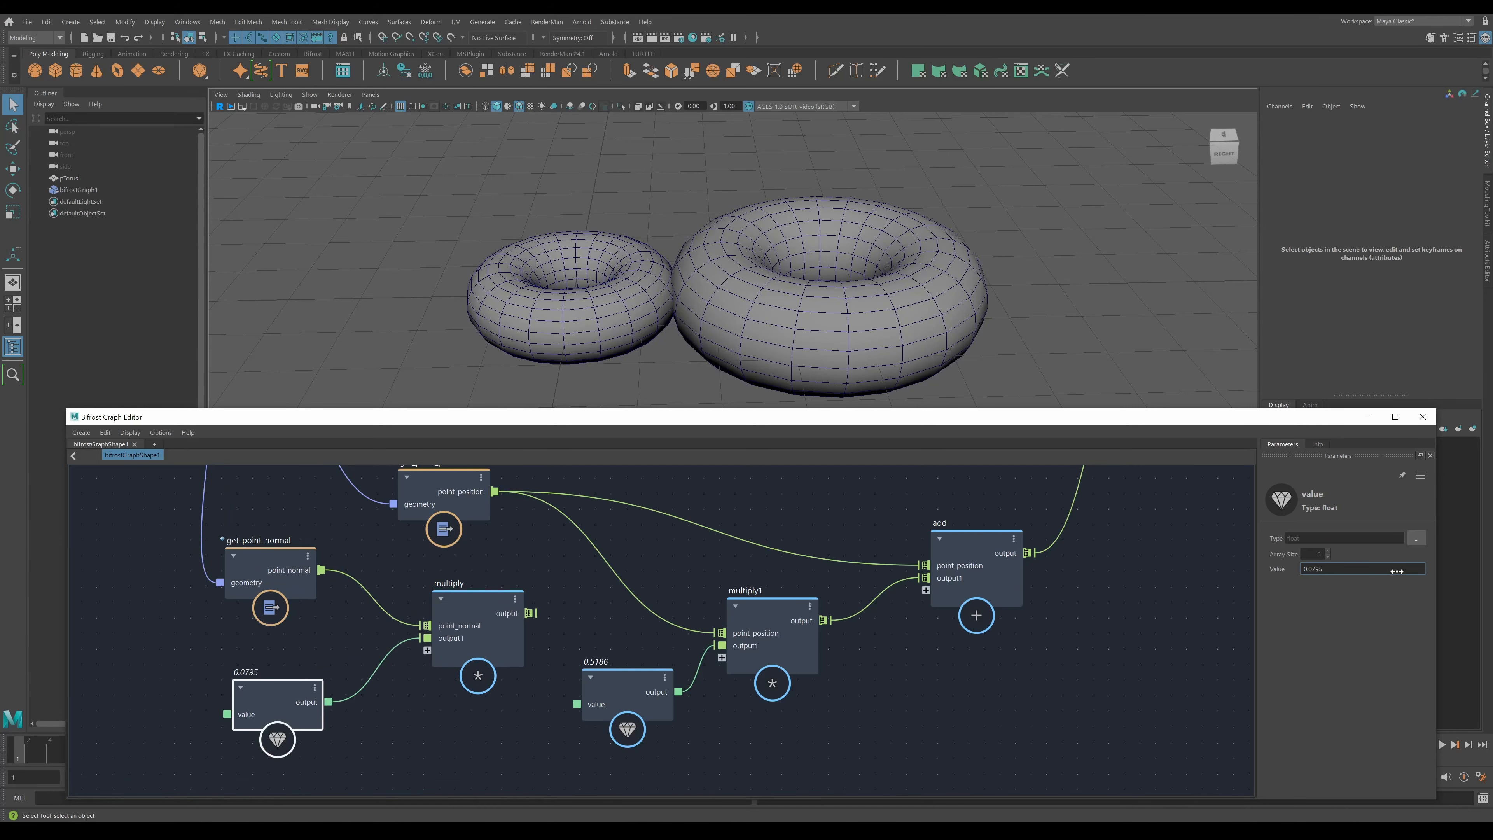
pyautogui.moveTo(260, 702); pyautogui.dragTo(223, 715)
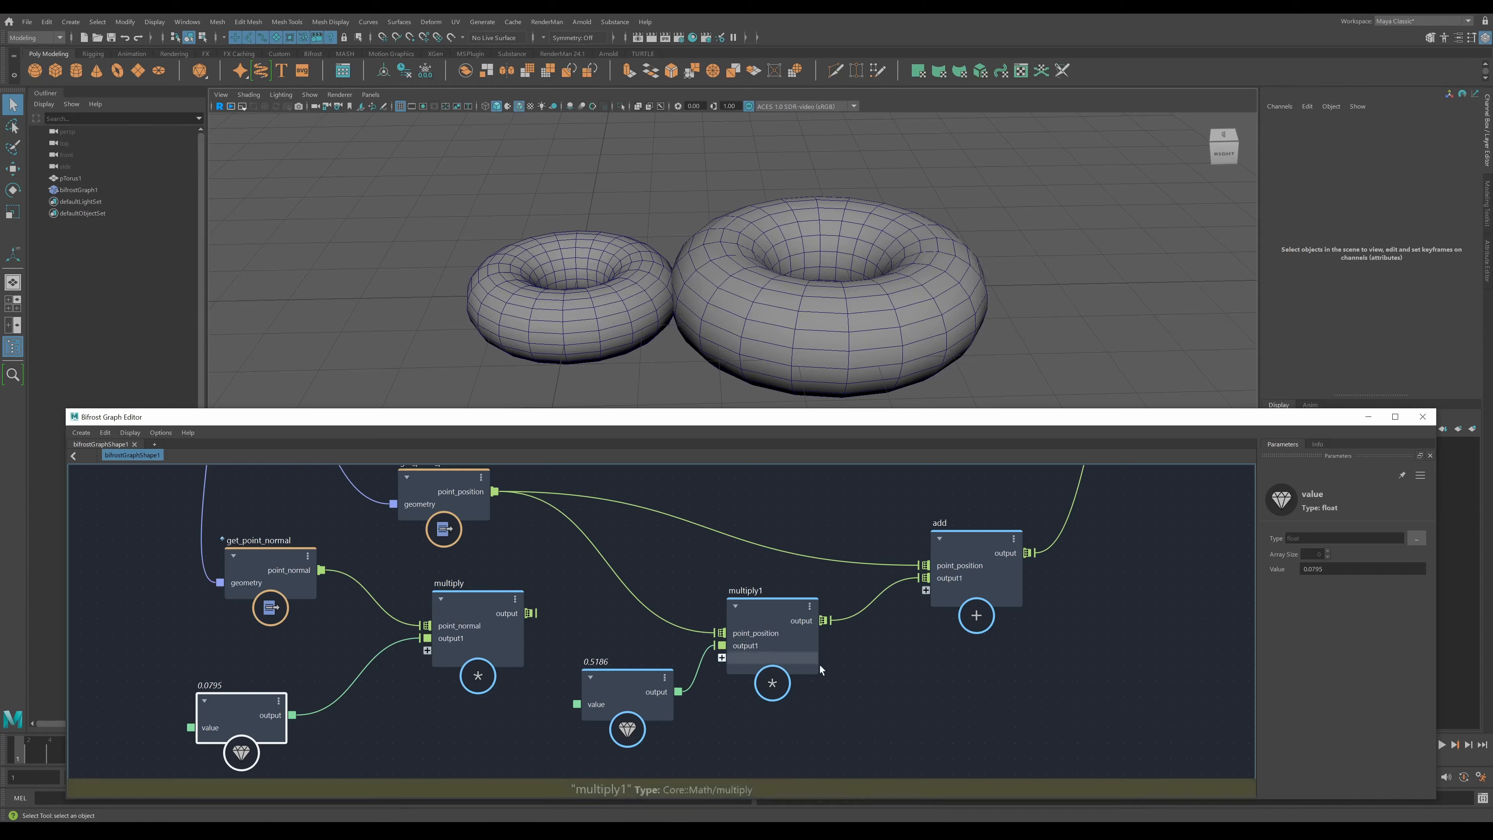
# - Raise the add node, lower multiply1 with its float value node, and disconnect multiply1 from add
pyautogui.moveTo(891, 669); pyautogui.dragTo(900, 728, button='middle')
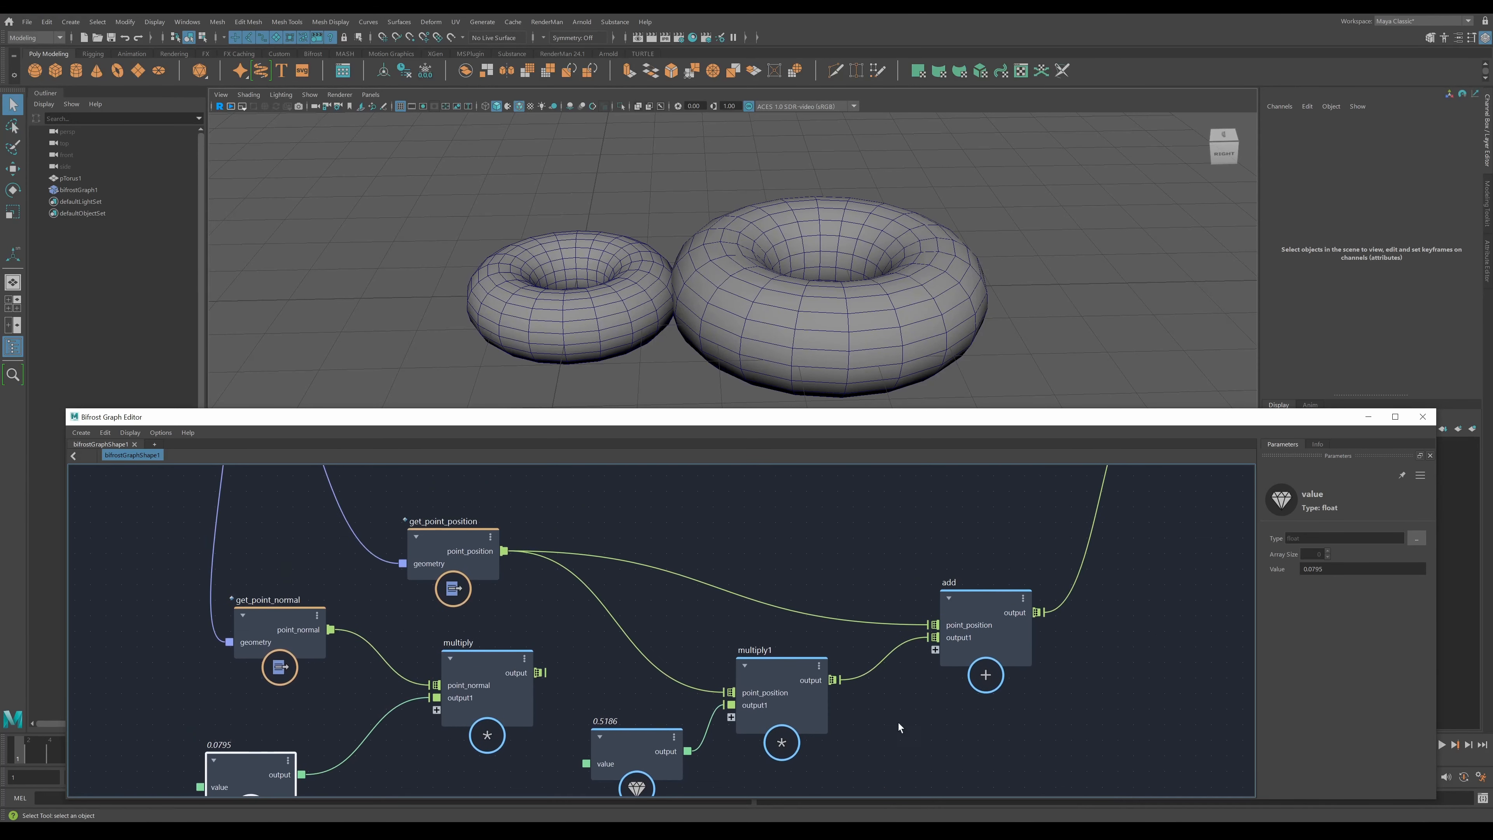
pyautogui.moveTo(970, 631); pyautogui.dragTo(973, 580)
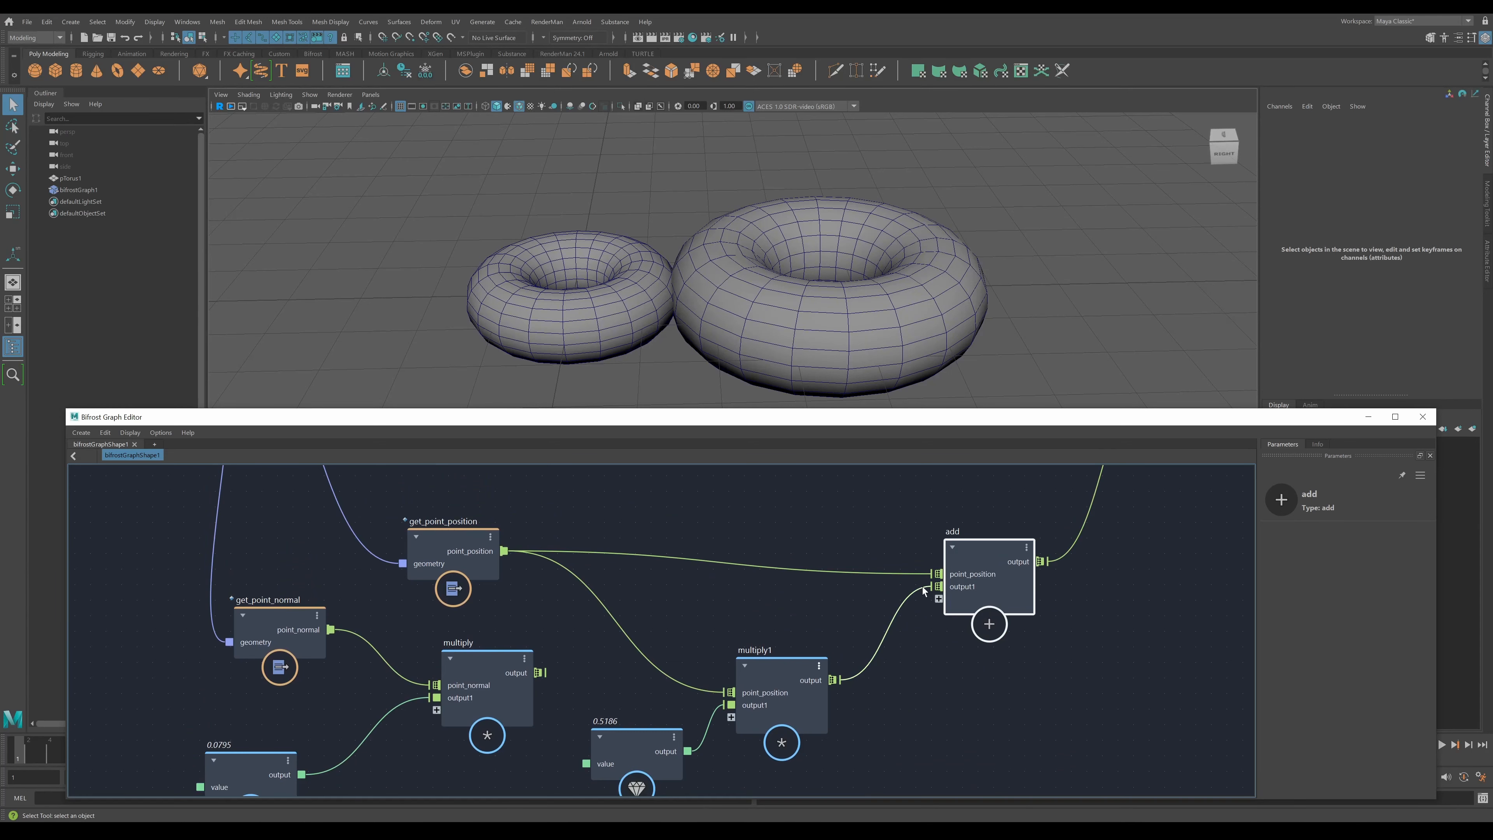
pyautogui.moveTo(759, 674); pyautogui.dragTo(803, 772)
pyautogui.moveTo(629, 753); pyautogui.dragTo(626, 820)
pyautogui.moveTo(932, 587); pyautogui.dragTo(933, 695)
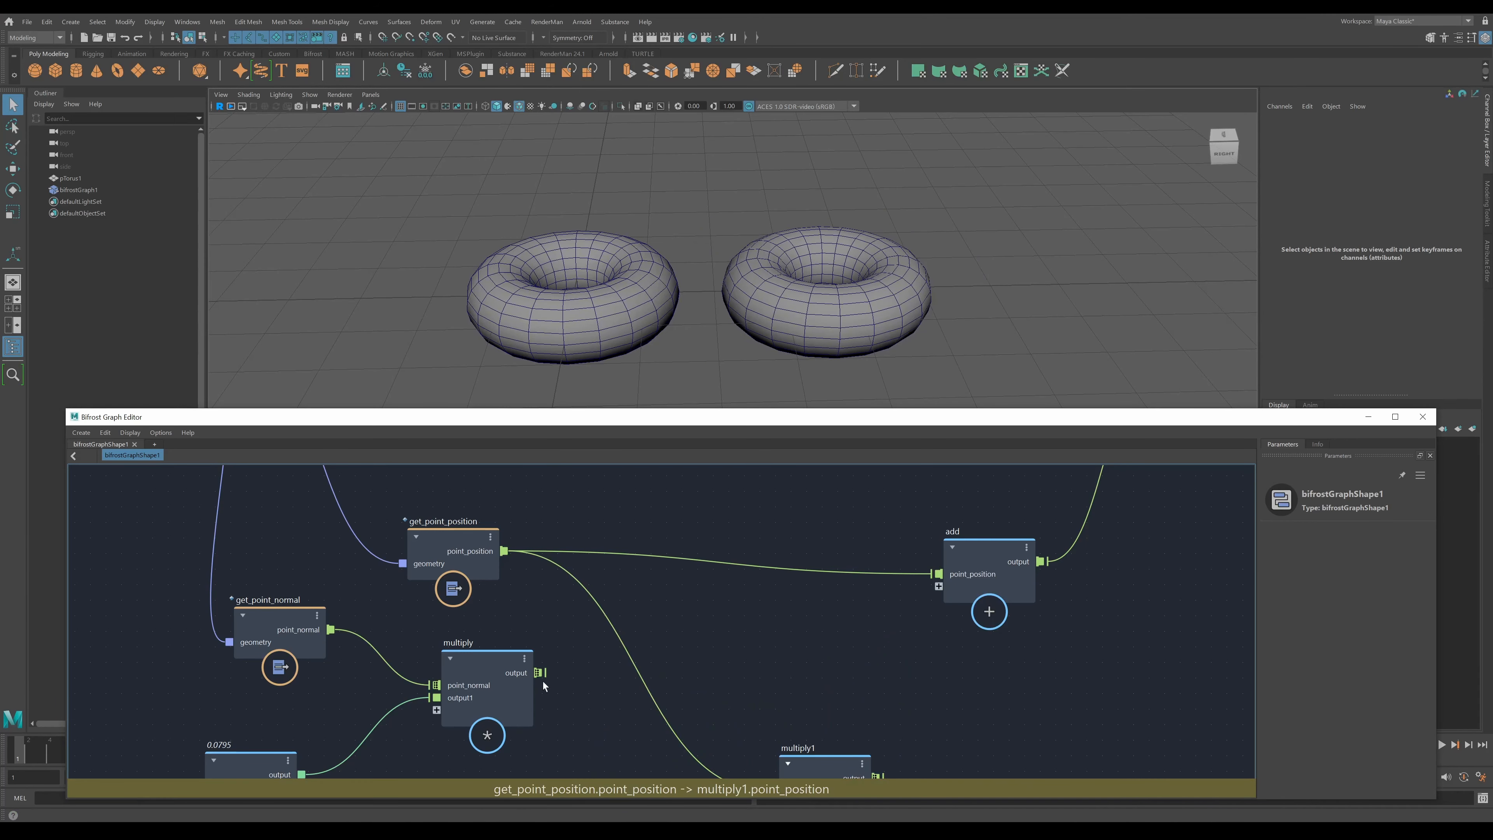
# - Shift add slightly closer and connect the output of multiply to its second input
pyautogui.moveTo(538, 672)
pyautogui.mouseDown()
pyautogui.moveTo(947, 584)
pyautogui.moveTo(637, 667)
pyautogui.moveTo(544, 674)
pyautogui.mouseUp()
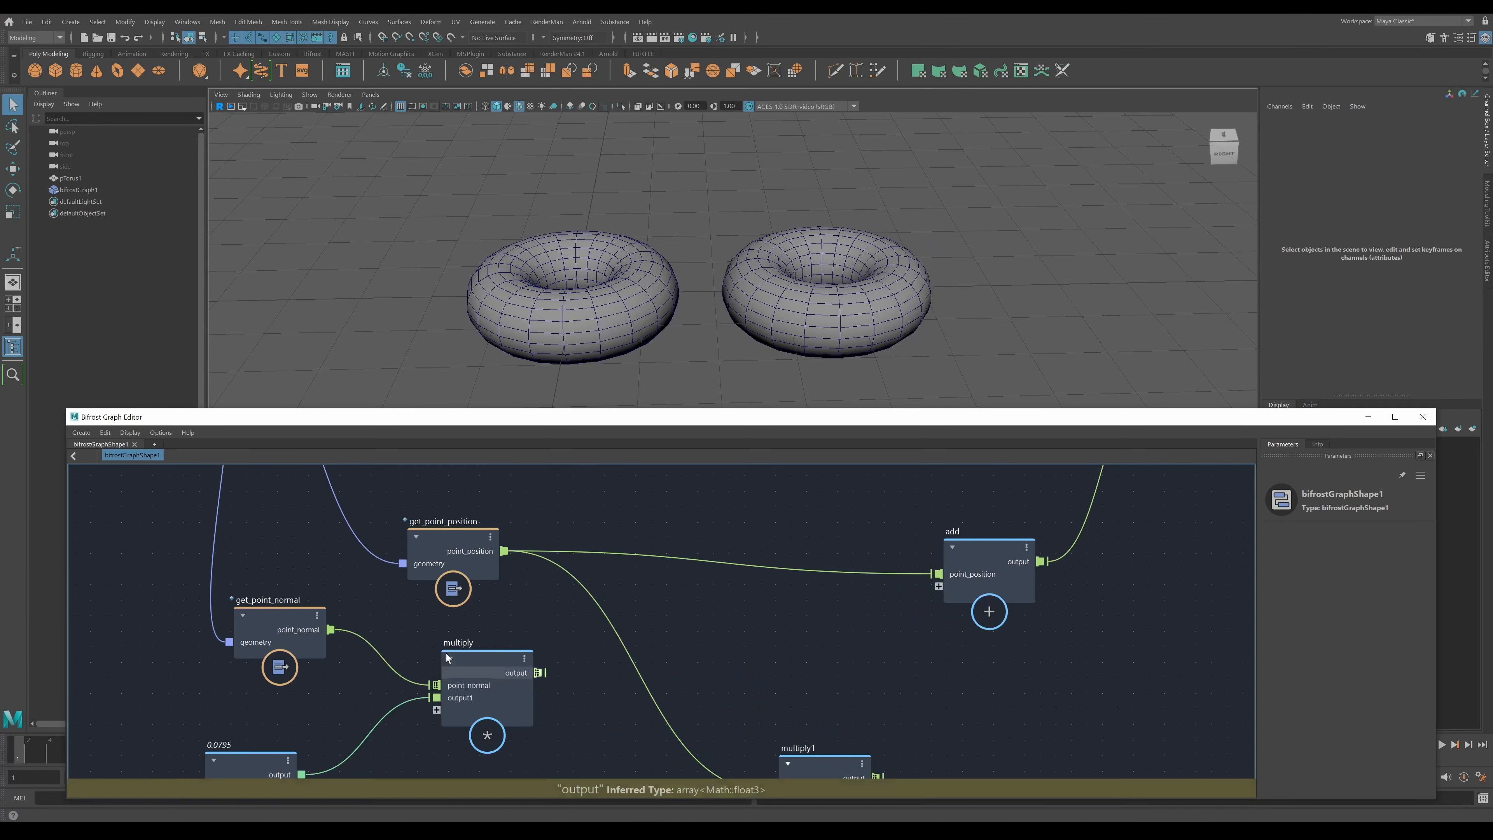
pyautogui.moveTo(980, 563); pyautogui.dragTo(954, 567)
pyautogui.moveTo(539, 672); pyautogui.dragTo(910, 591)
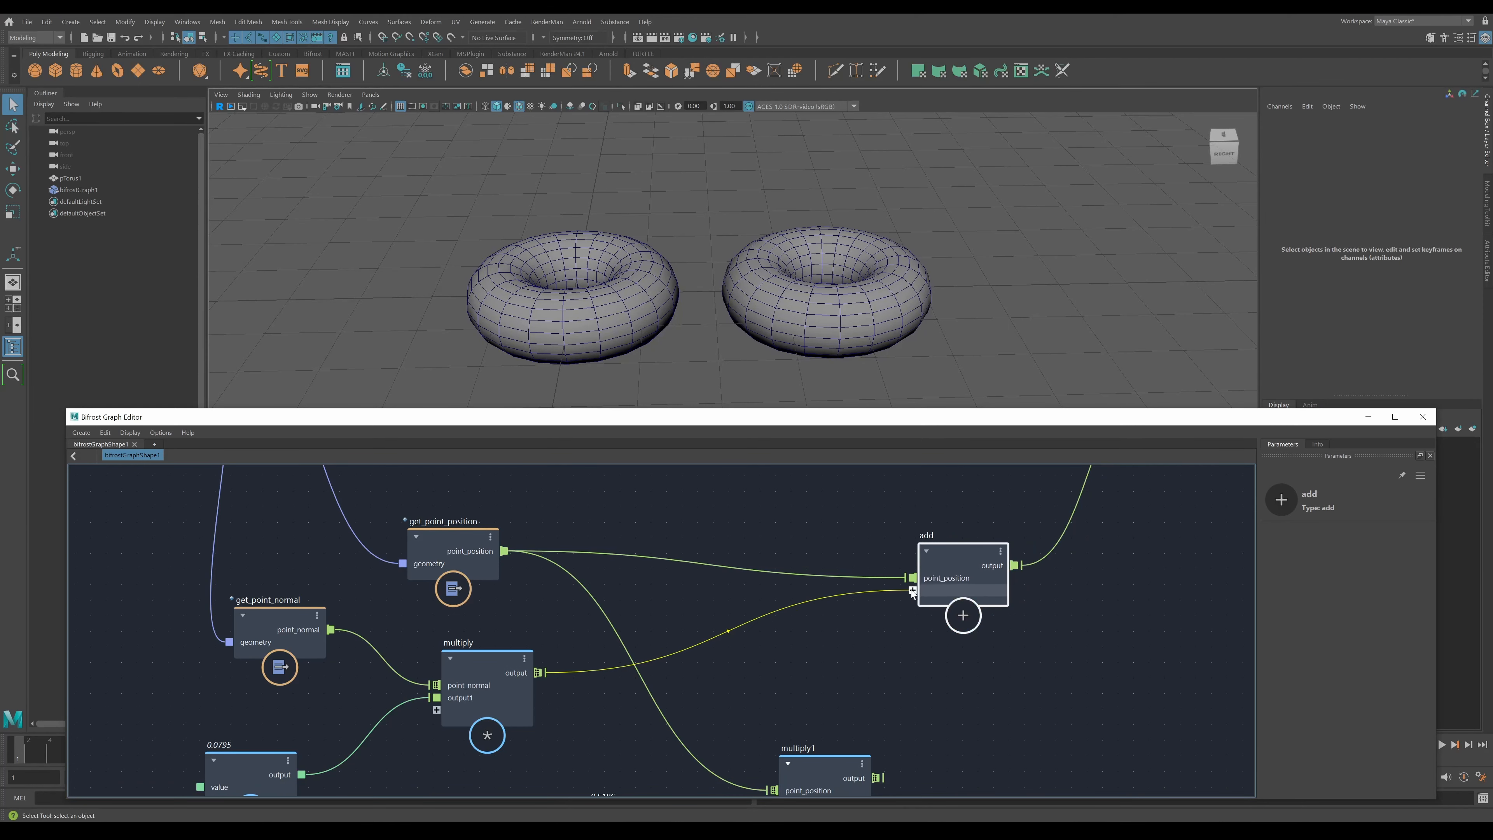
# - Select the float value node feeding multiply and set its value to 0.007011
pyautogui.moveTo(1108, 596); pyautogui.dragTo(776, 754, button='middle')
pyautogui.click(854, 510)
pyautogui.moveTo(1041, 574); pyautogui.dragTo(1149, 532)
pyautogui.scroll(-3, 995, 699)
pyautogui.moveTo(926, 720); pyautogui.dragTo(1048, 582, button='middle')
pyautogui.scroll(1, 1049, 582)
pyautogui.click(259, 745)
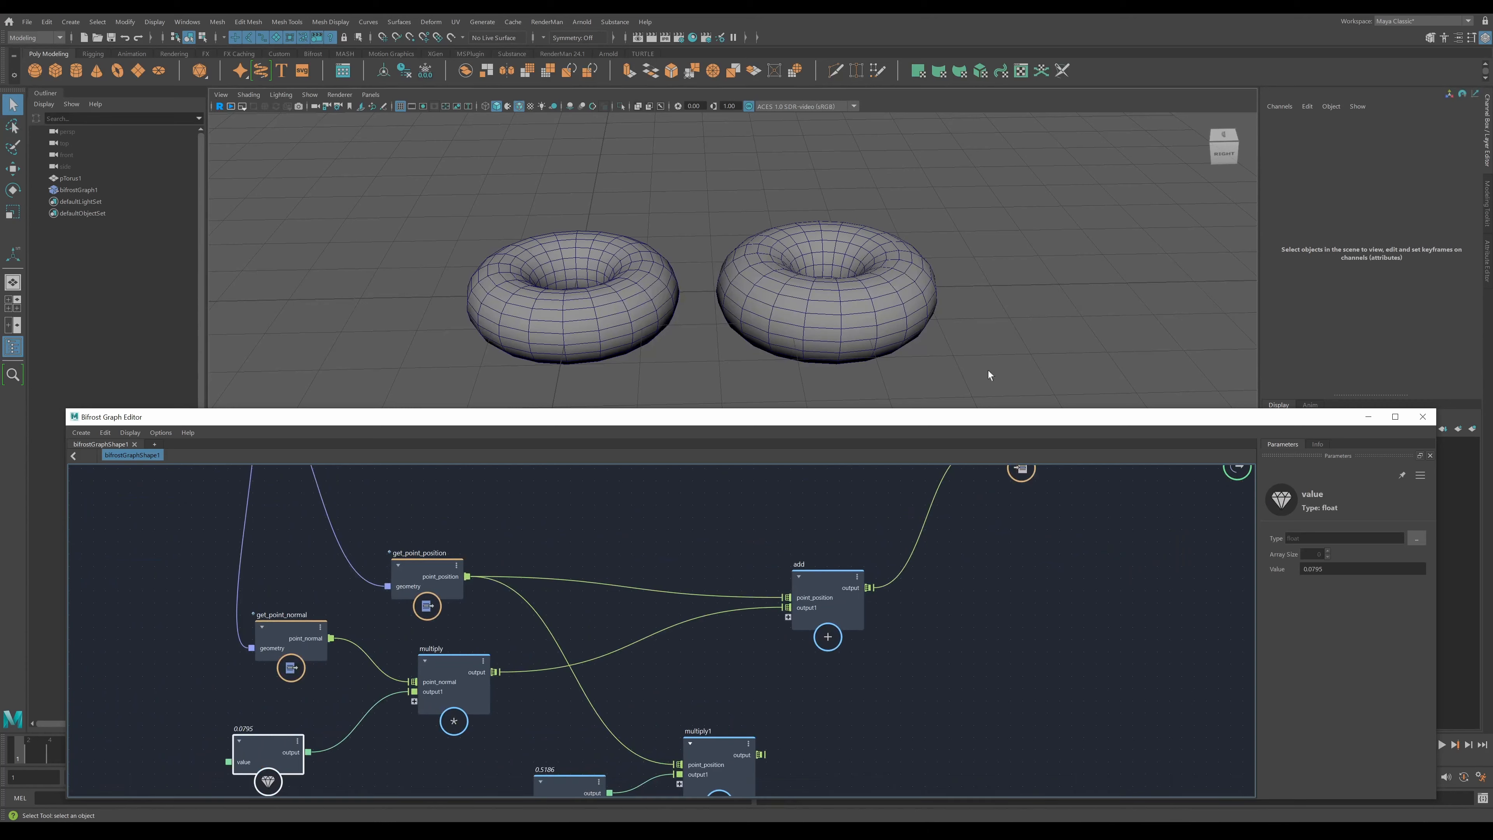
pyautogui.moveTo(1313, 569); pyautogui.dragTo(1482, 565)
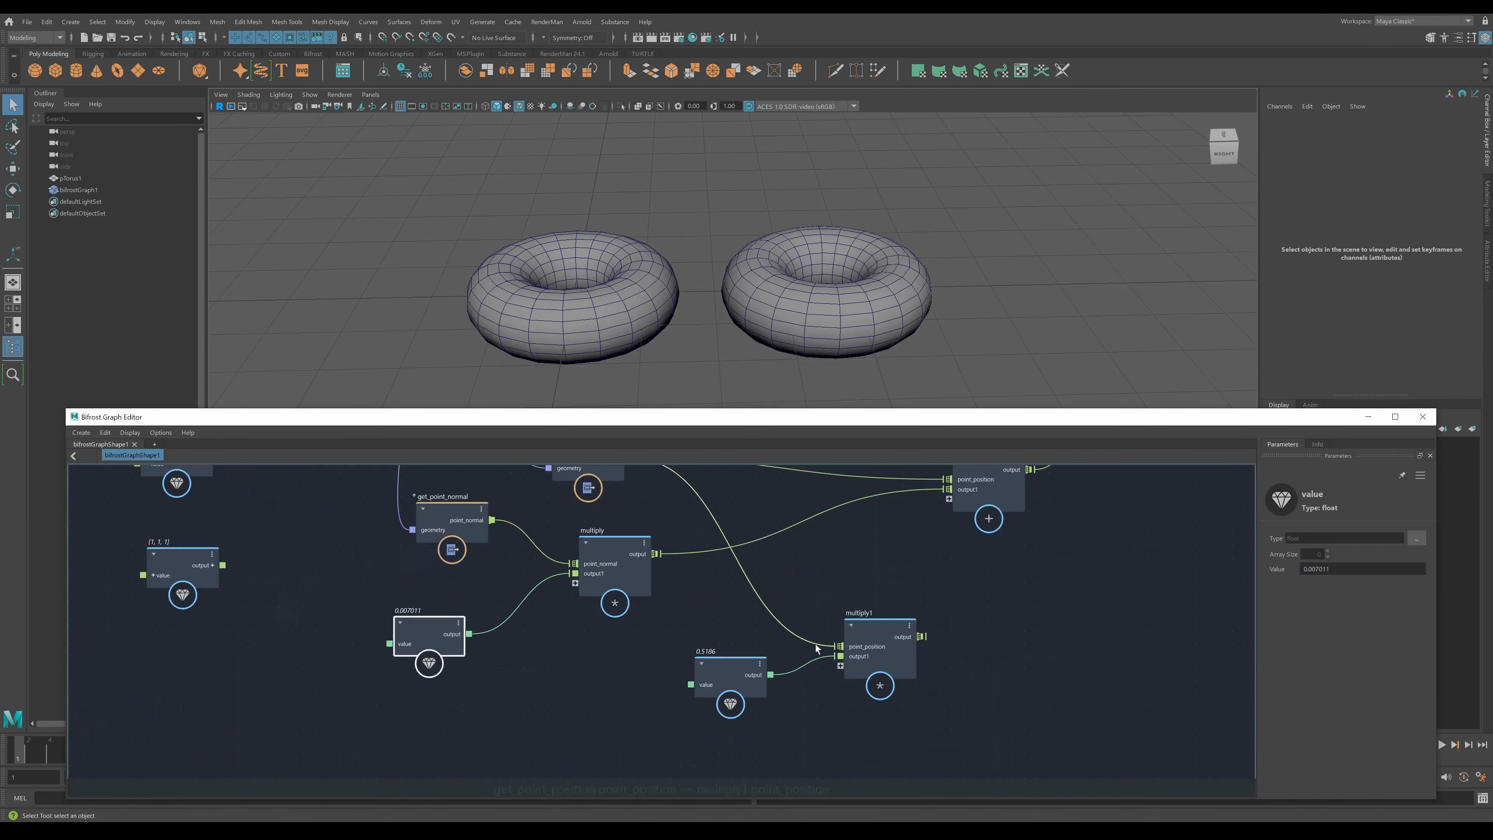
# - Disconnect point_position from multiply1, and move multiply1 with its float value node beside the unused vector value nodes
pyautogui.click(783, 612)
pyautogui.moveTo(783, 612); pyautogui.dragTo(781, 617)
pyautogui.moveTo(860, 644); pyautogui.dragTo(159, 657)
pyautogui.scroll(-2, 752, 628)
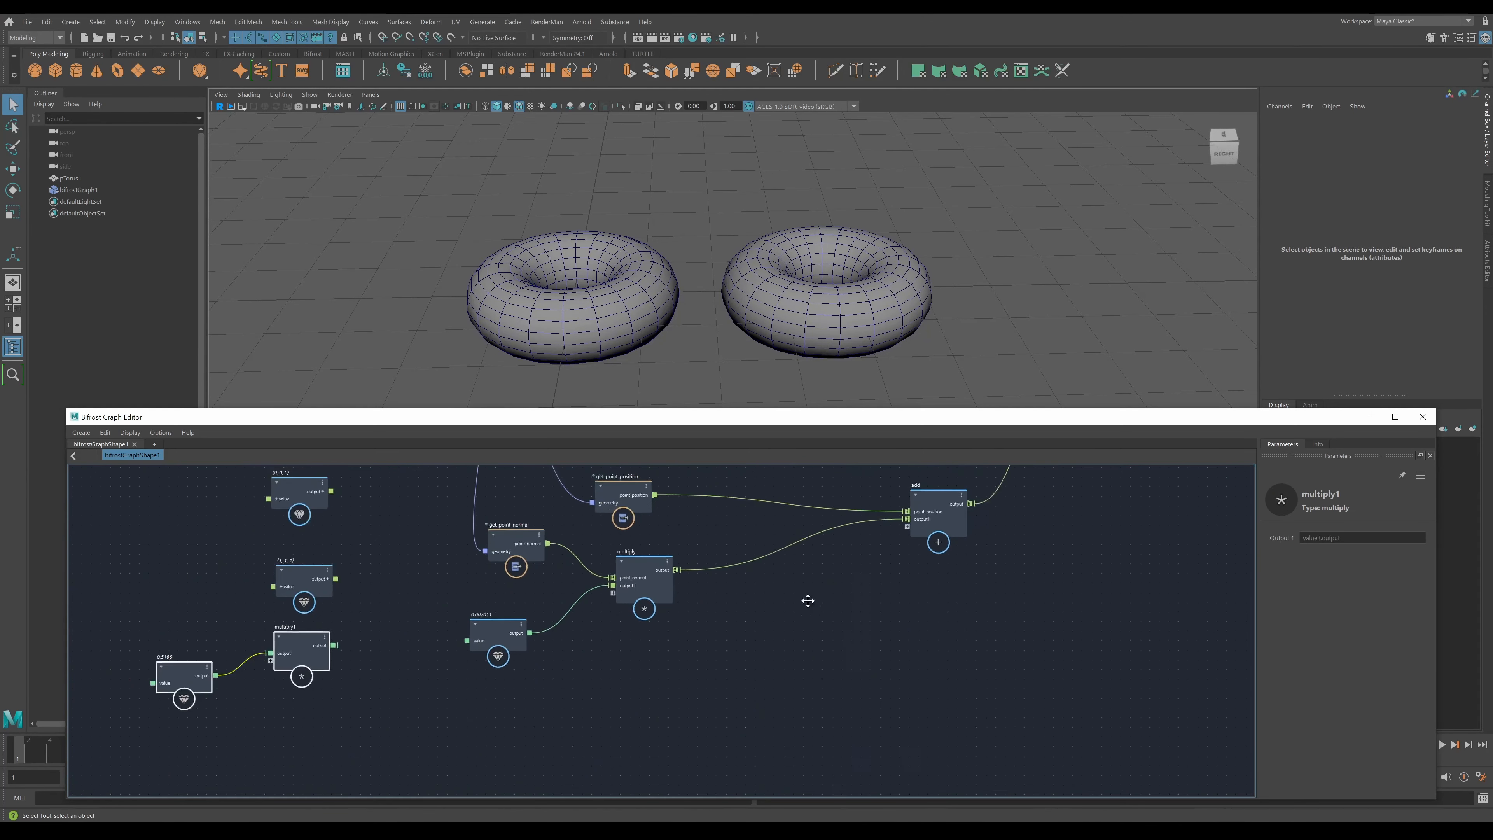
# - Rearrange pTorusShape1, add, get_point_position, get_point_normal, multiply and its float value node into a compact, readable layout
pyautogui.moveTo(806, 600); pyautogui.dragTo(643, 744, button='middle')
pyautogui.moveTo(262, 488); pyautogui.dragTo(247, 556)
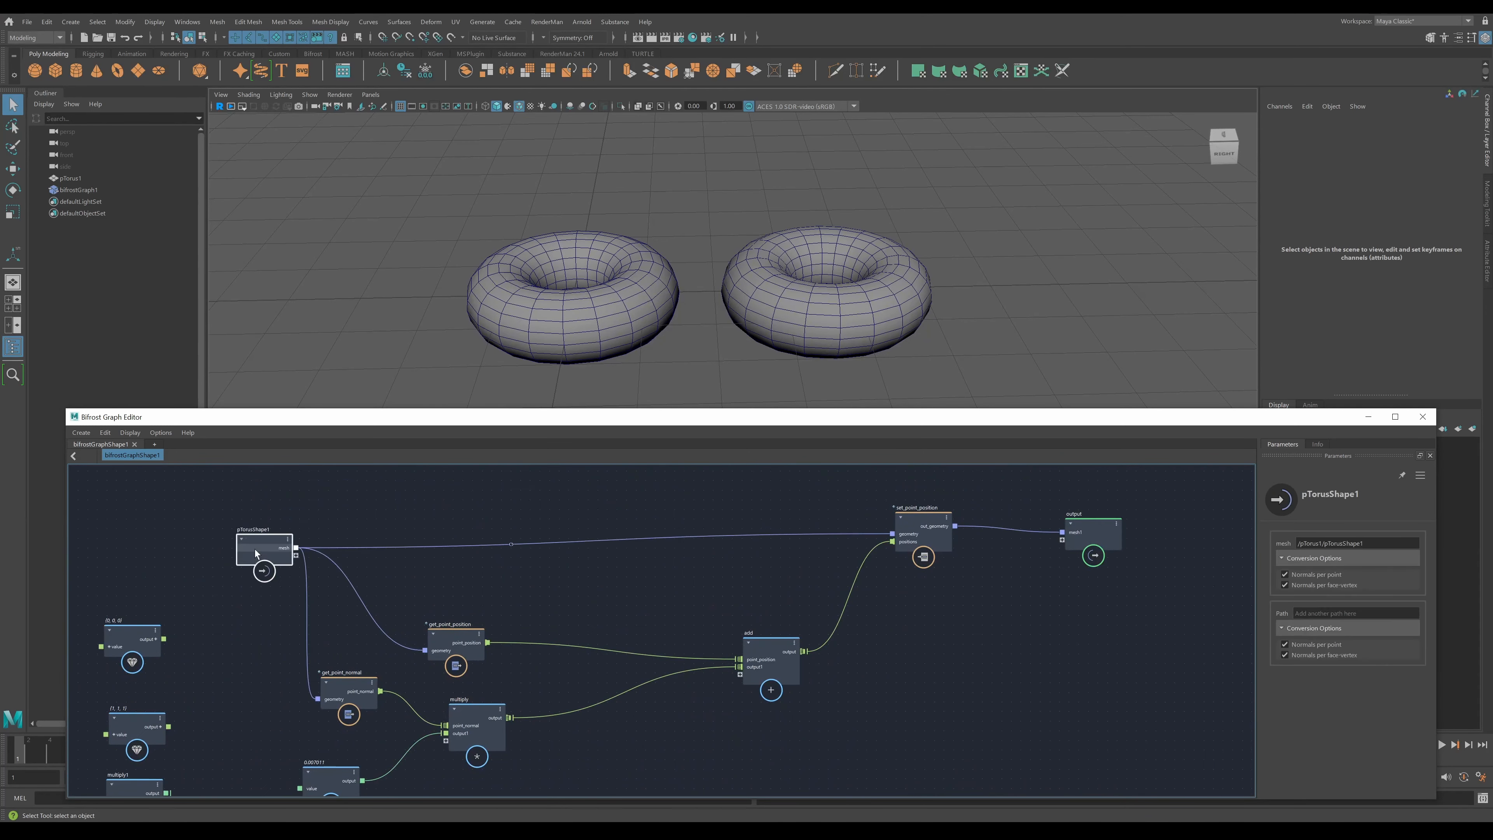
pyautogui.click(778, 650)
pyautogui.moveTo(778, 650); pyautogui.dragTo(817, 632)
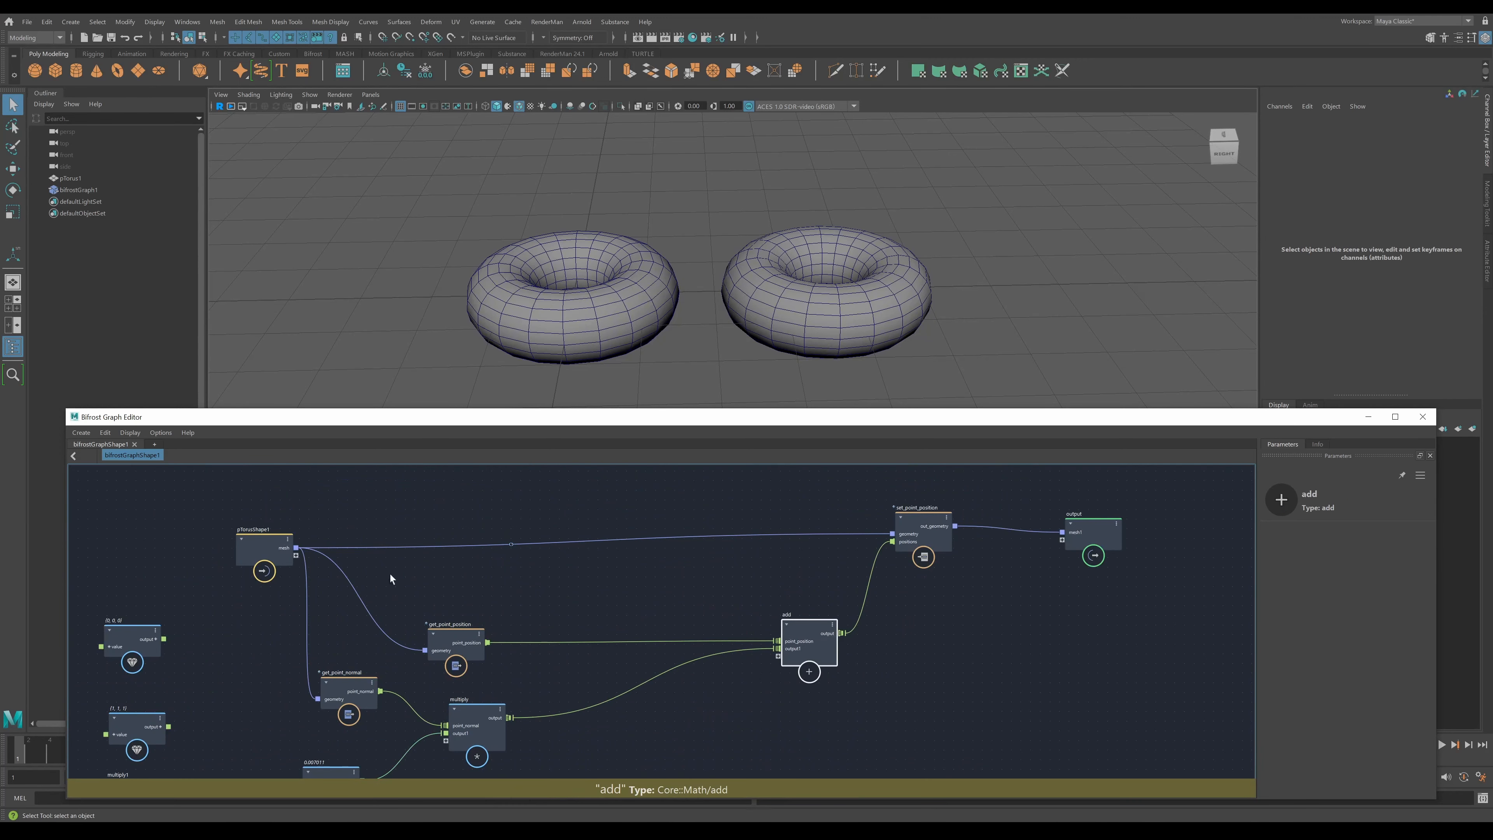
pyautogui.moveTo(259, 544); pyautogui.dragTo(260, 525)
pyautogui.moveTo(444, 633); pyautogui.dragTo(487, 565)
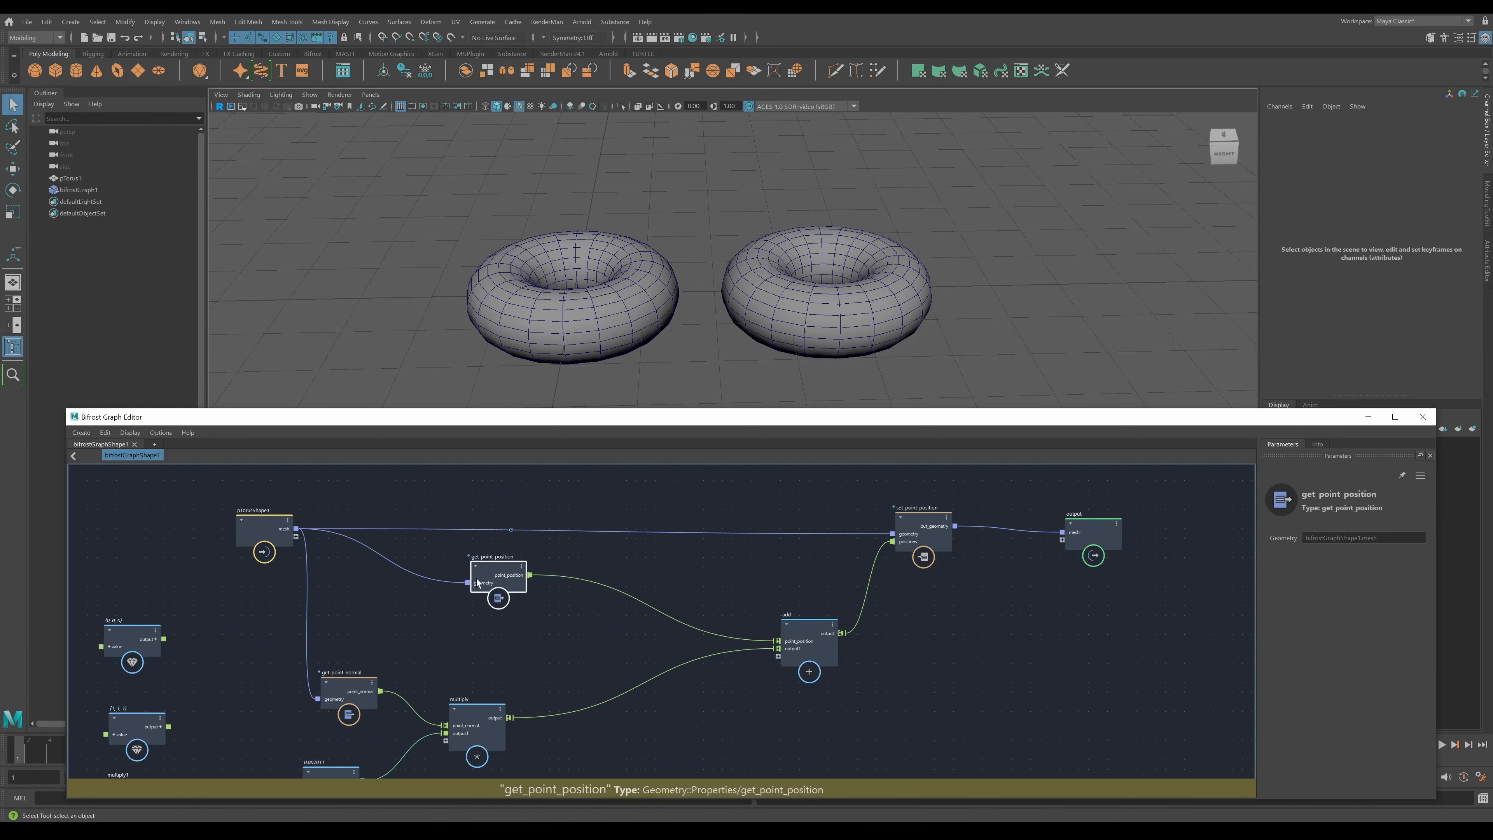
pyautogui.moveTo(352, 687); pyautogui.dragTo(429, 636)
pyautogui.moveTo(472, 709); pyautogui.dragTo(604, 660)
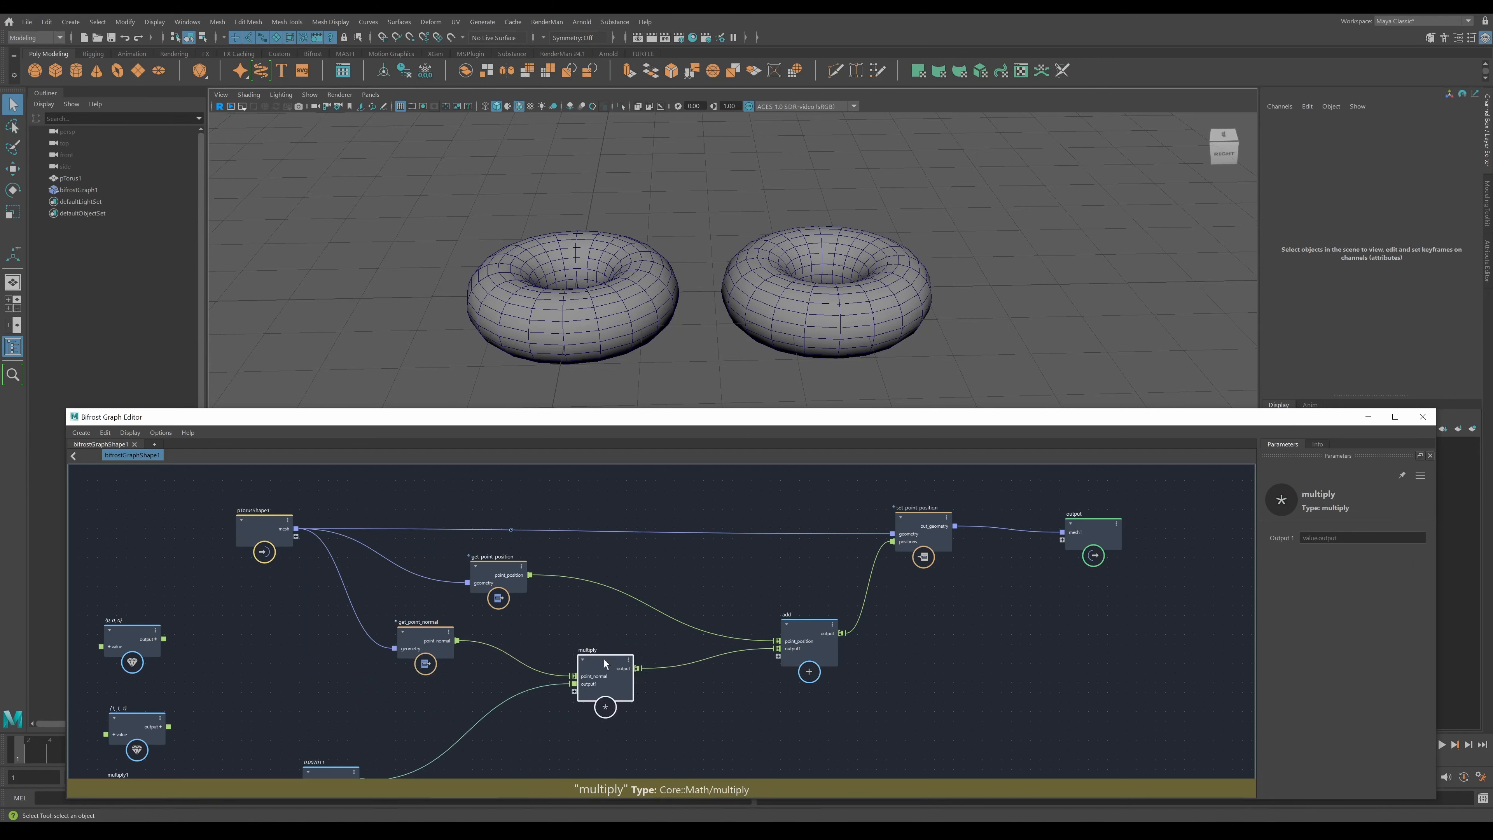
pyautogui.moveTo(305, 765); pyautogui.dragTo(428, 711)
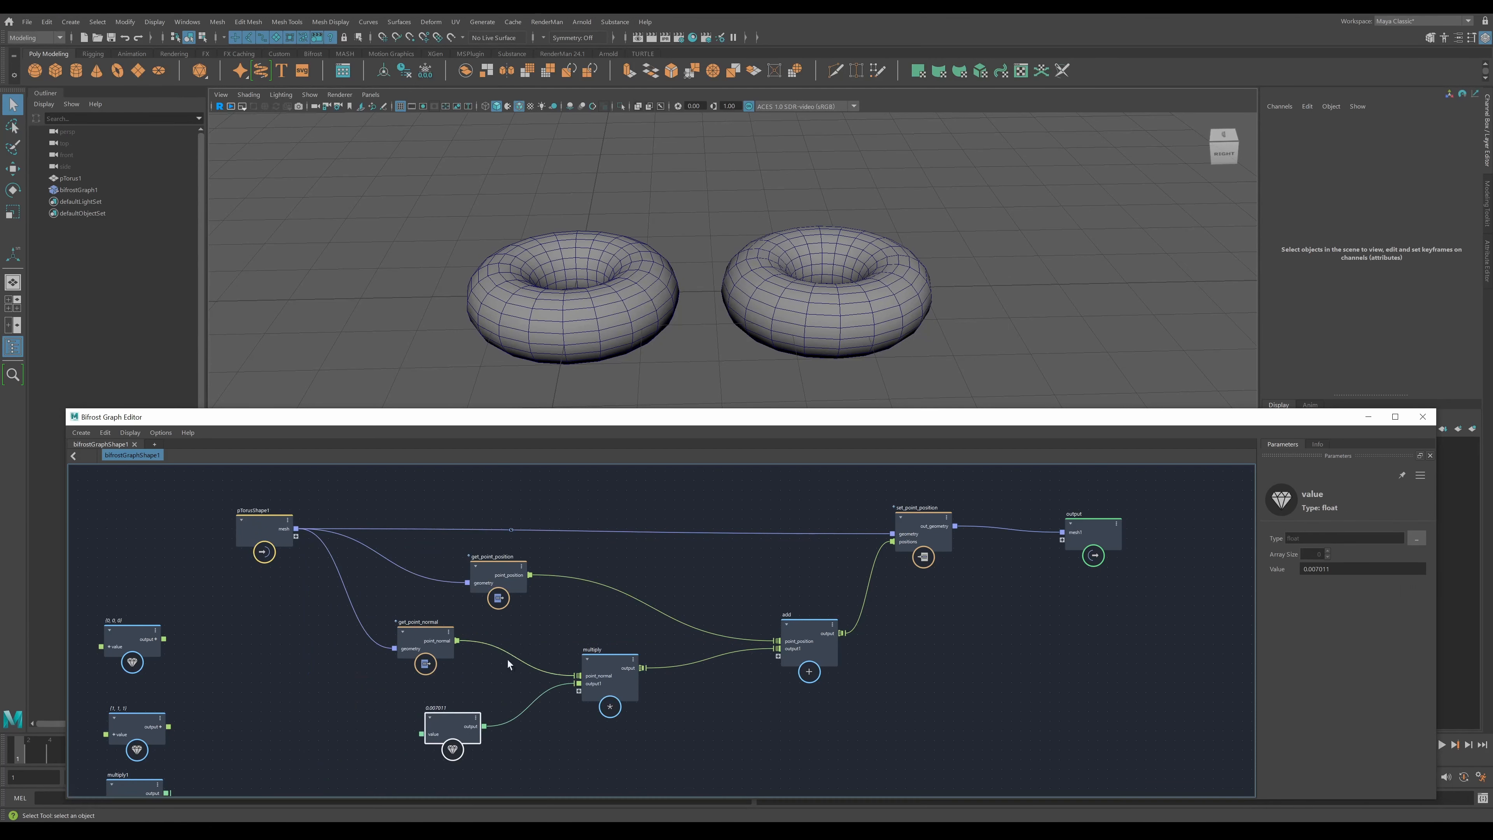